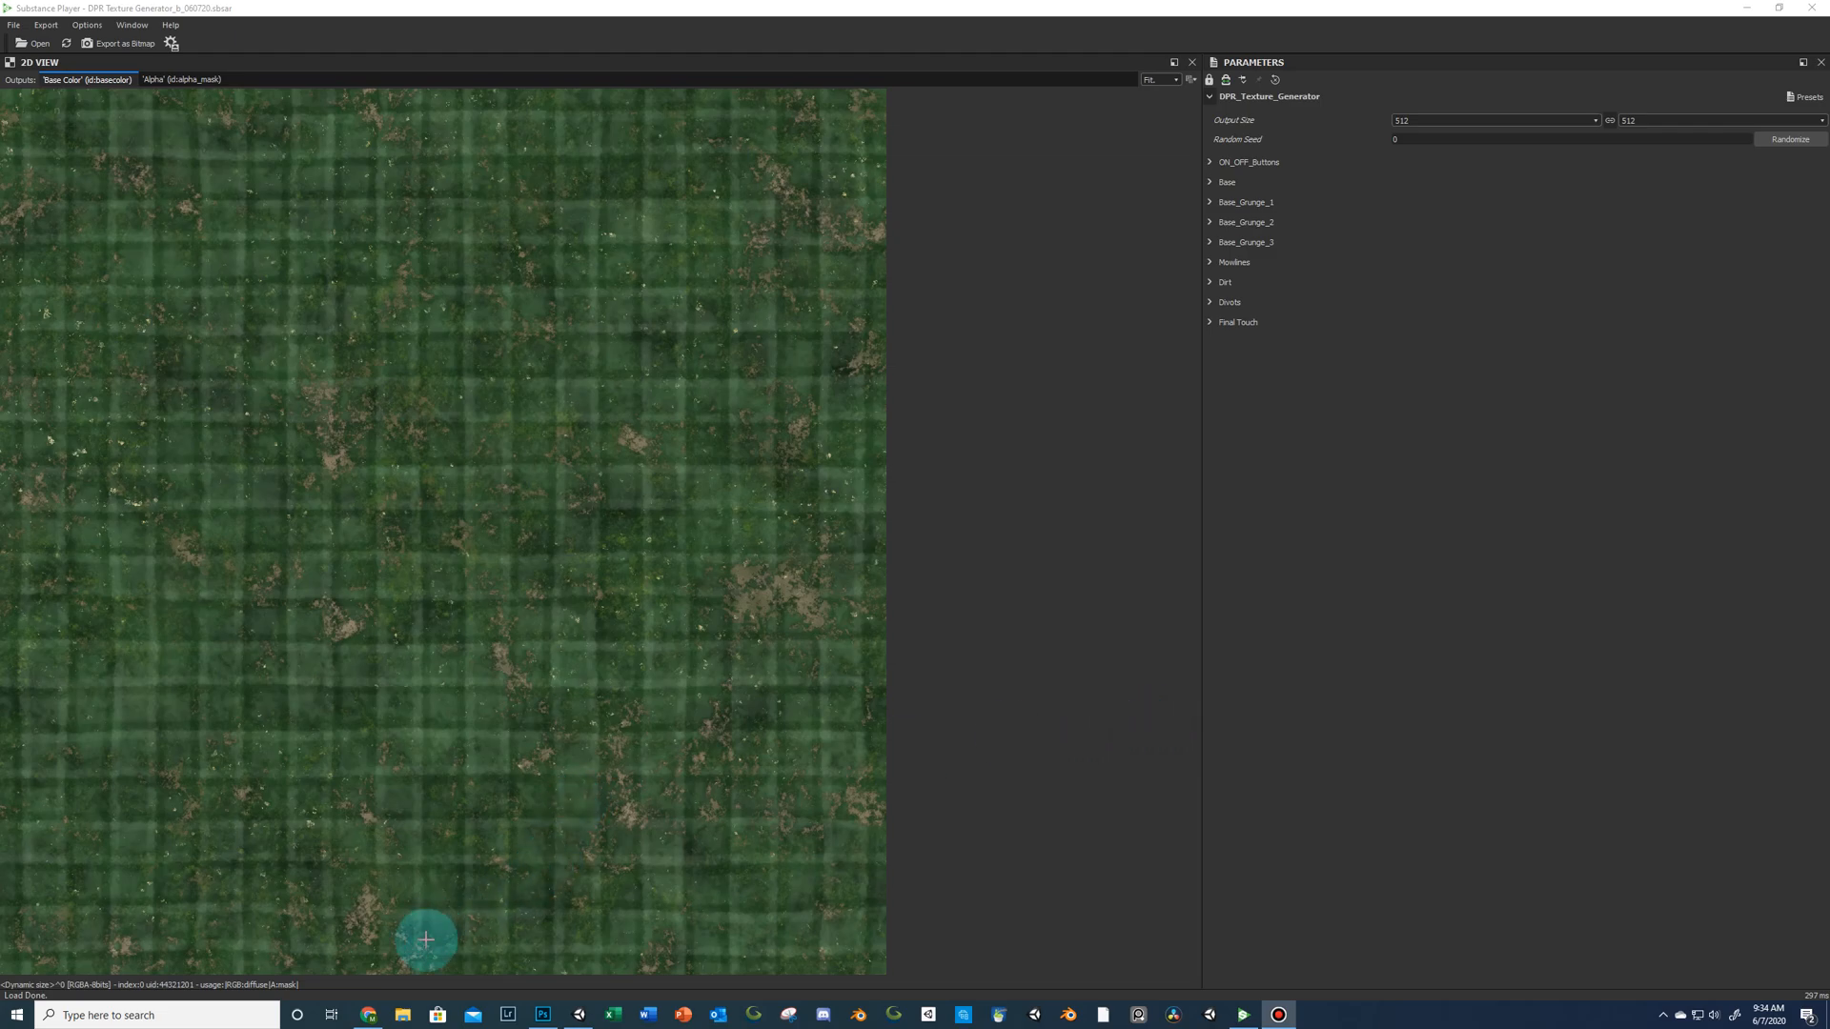
Switch to Chrome to view the Substance Player download page, and return to Substance Player.
{"action": "left_click", "coordinate": [369, 1014]}
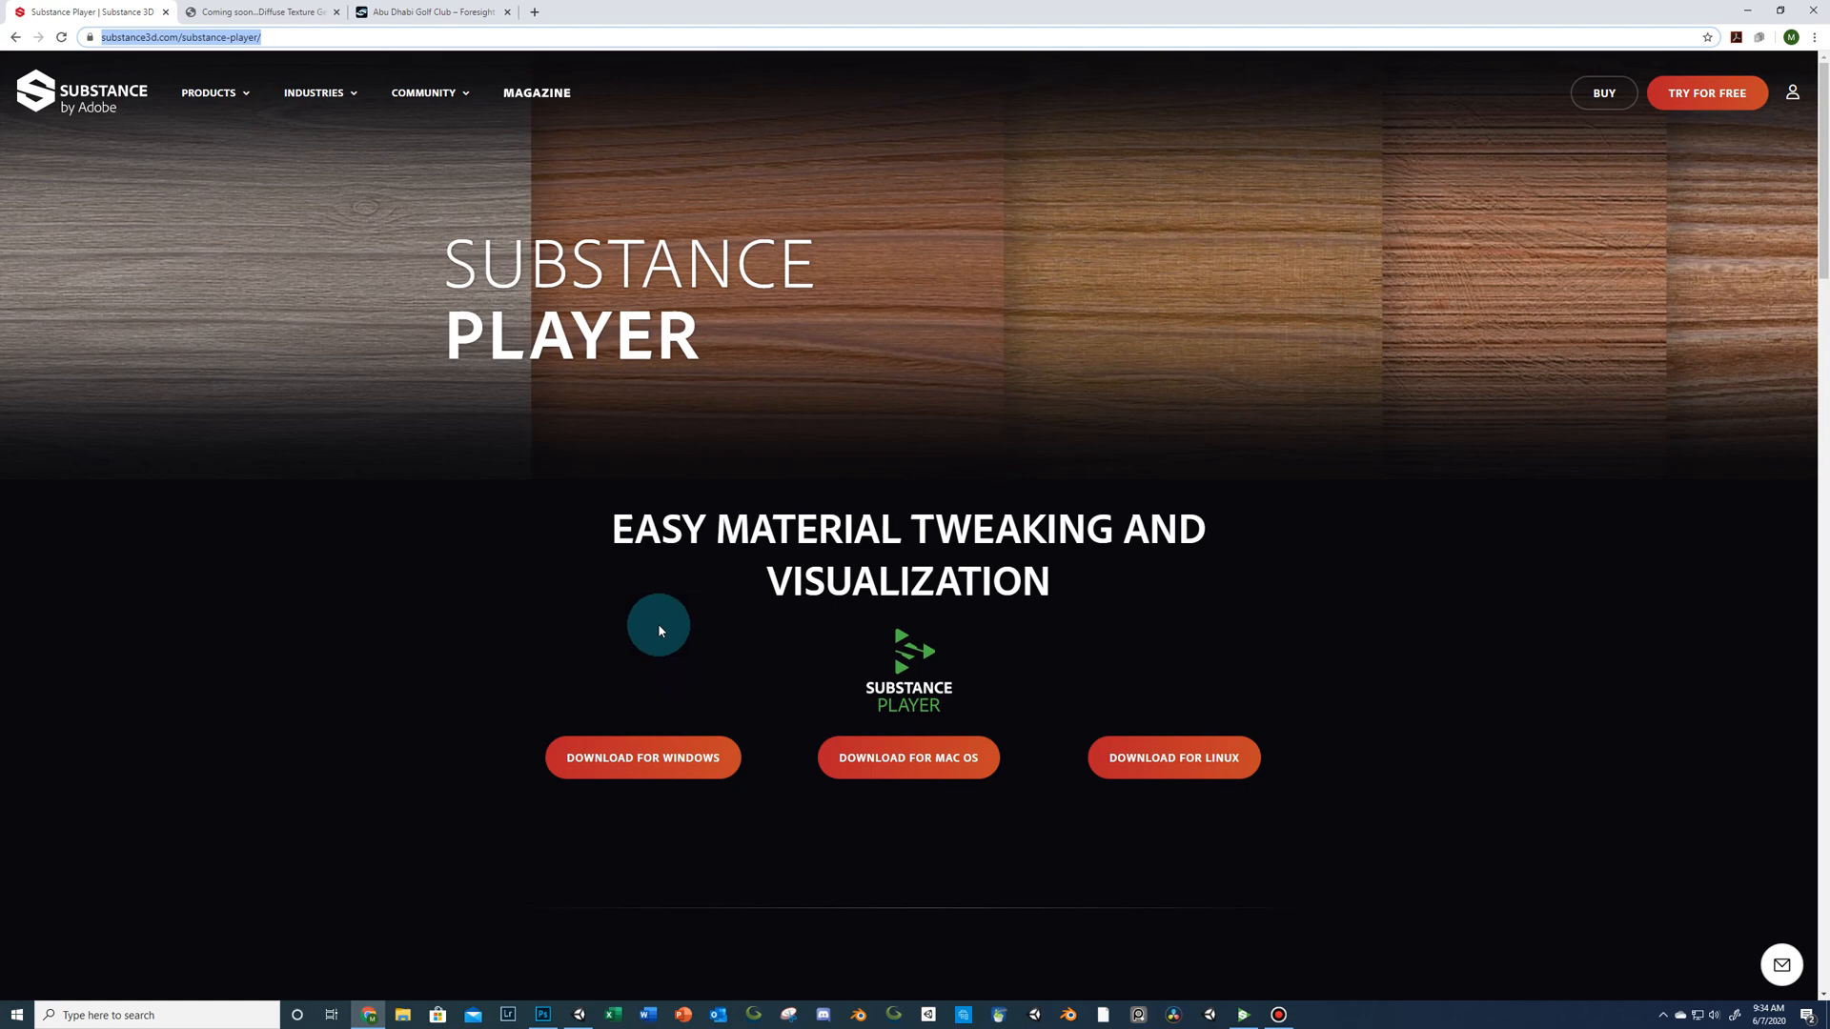
{"action": "left_click", "coordinate": [1246, 1018]}
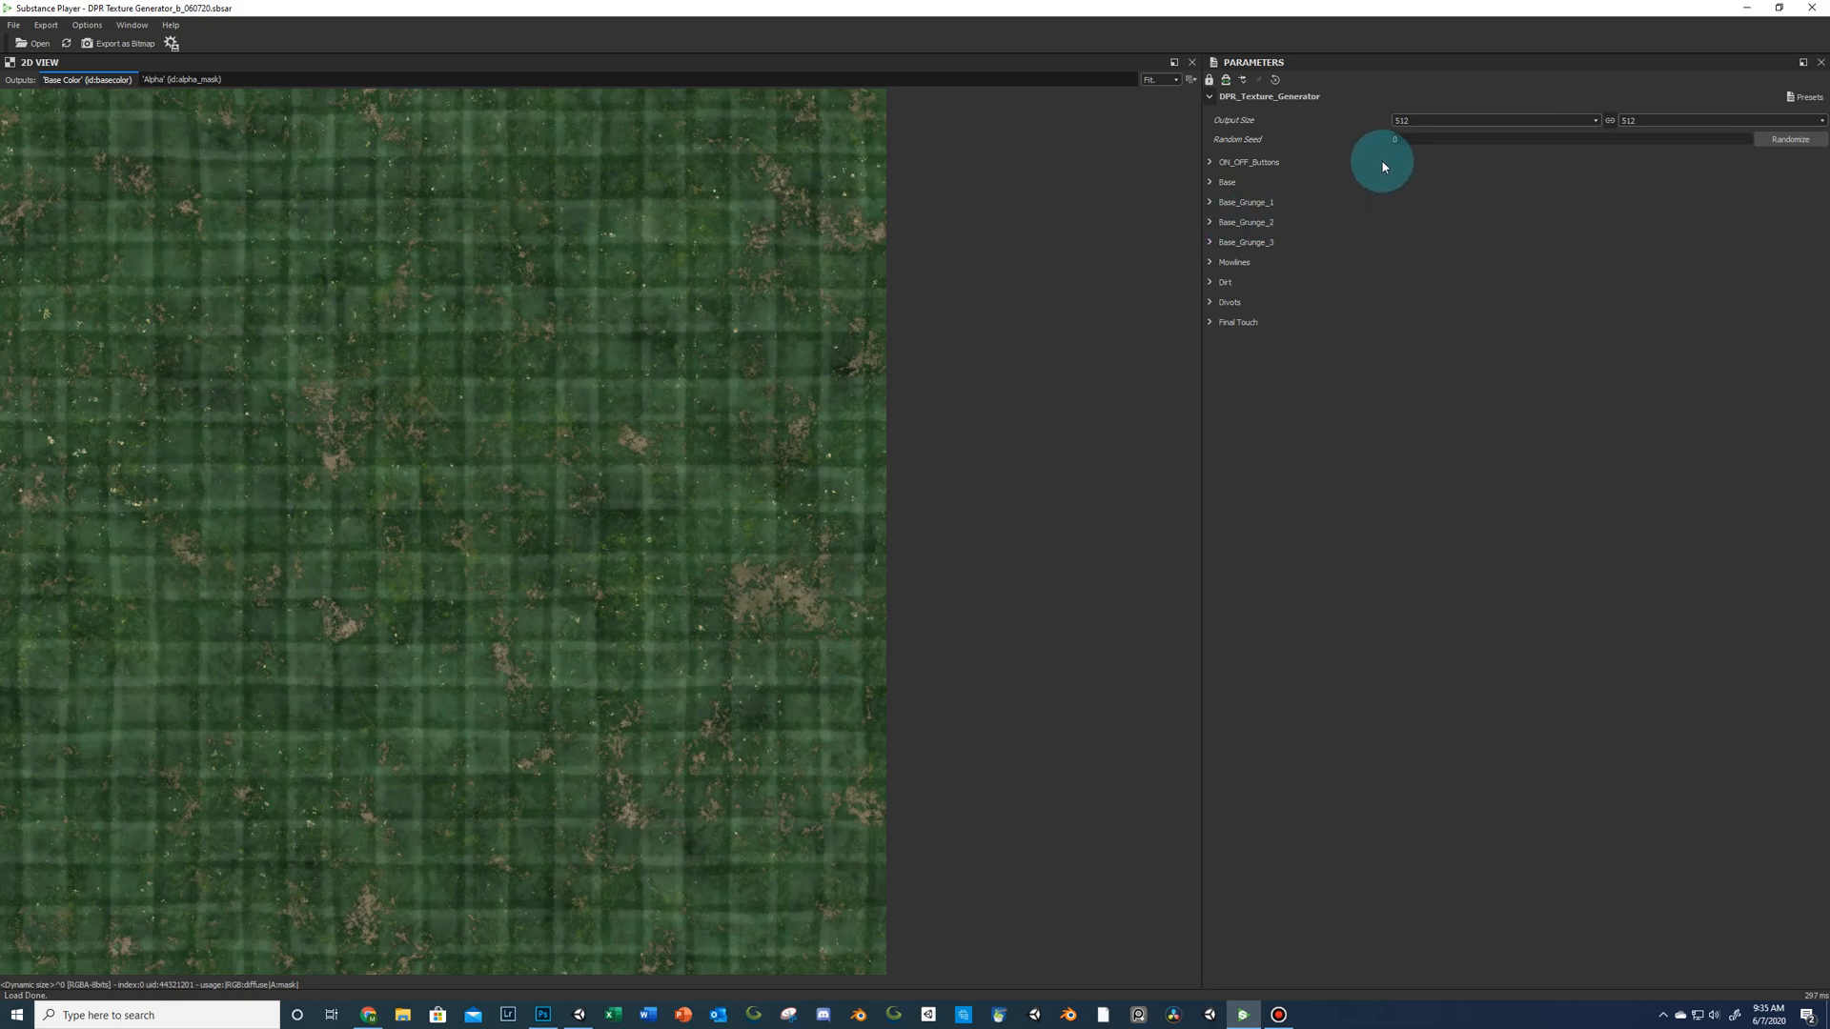
Review the available output size options for the texture's width without choosing one.
{"action": "double_click", "coordinate": [1411, 124]}
{"action": "left_click", "coordinate": [1596, 121]}
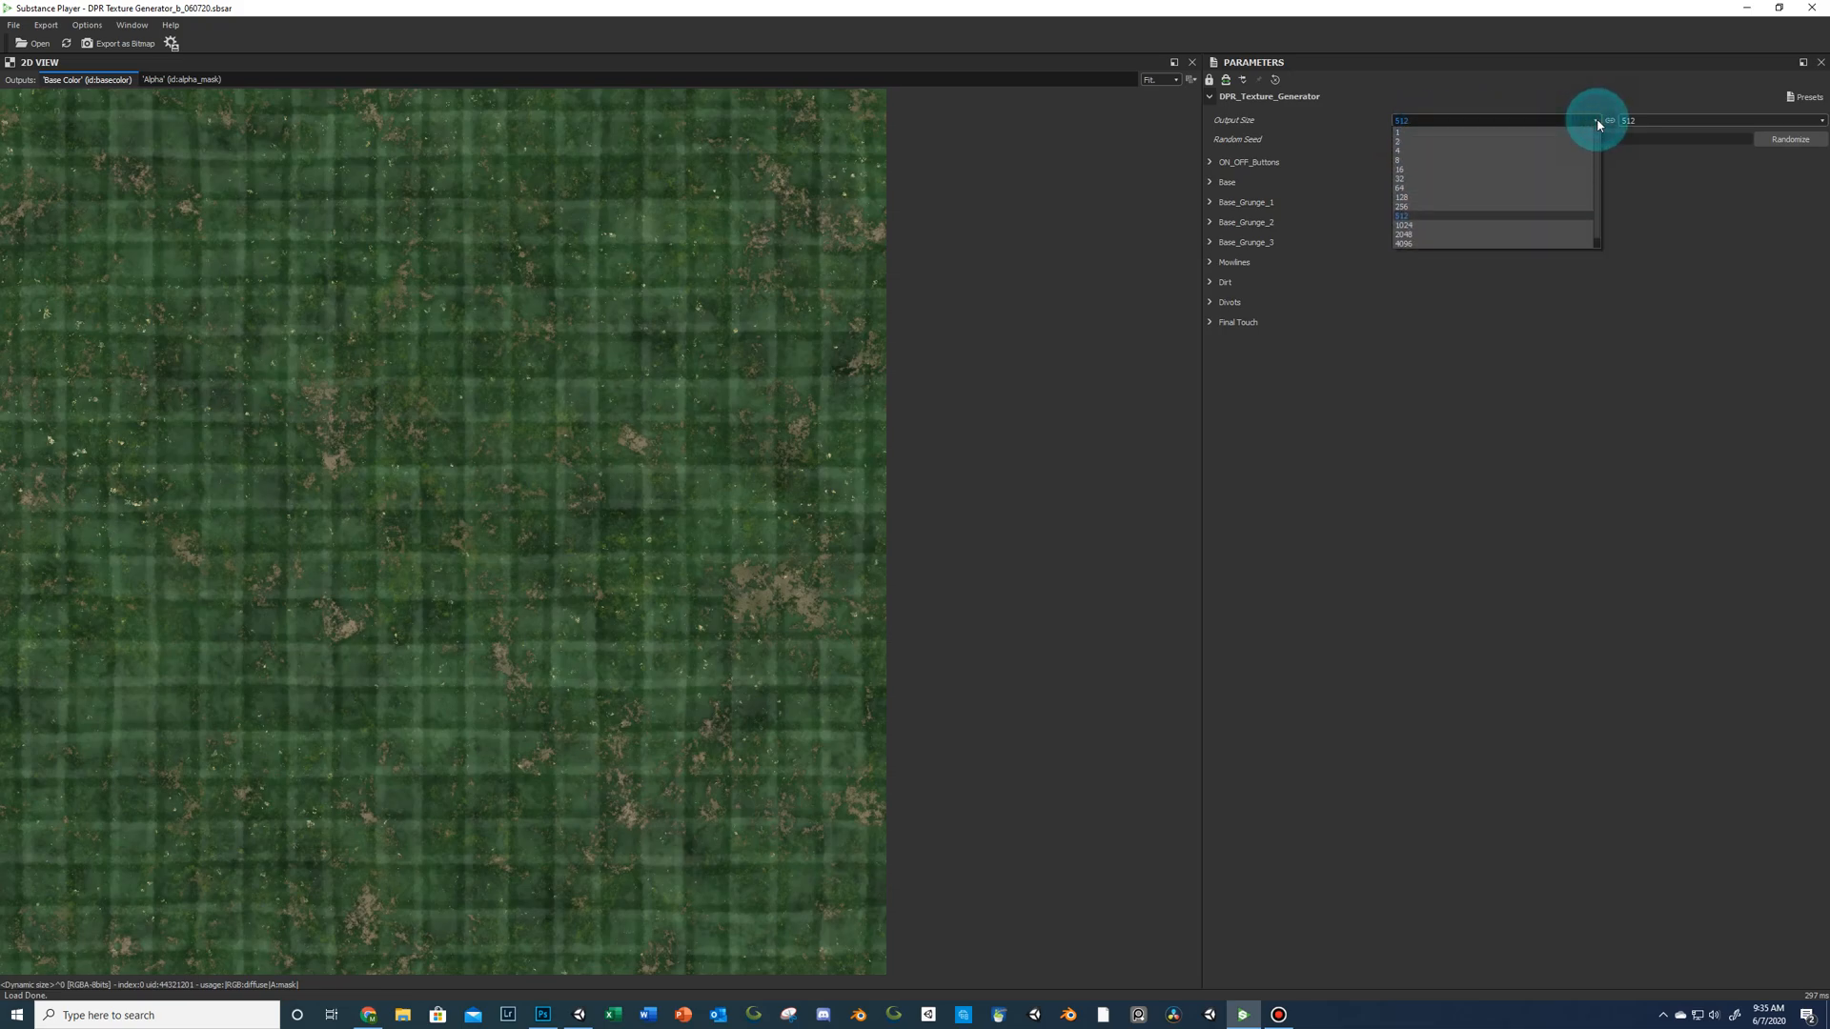
{"action": "left_click", "coordinate": [1598, 121]}
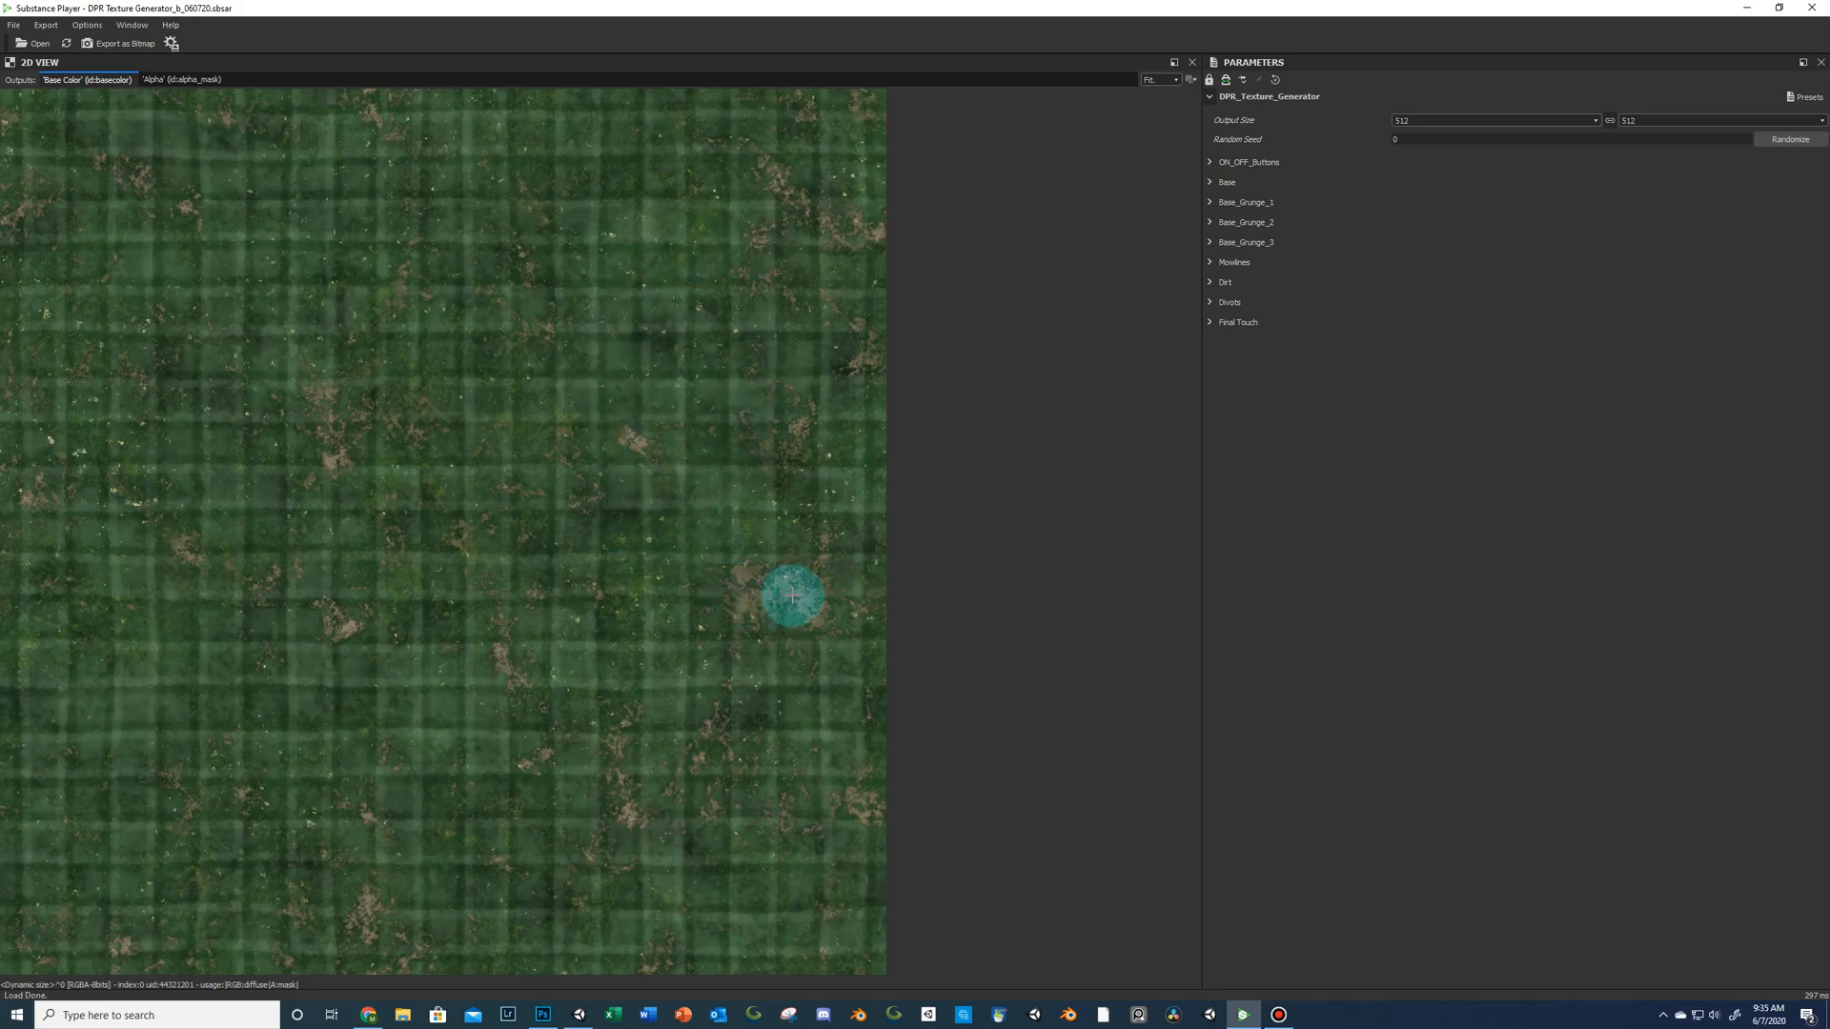
{"action": "left_click", "coordinate": [1595, 121]}
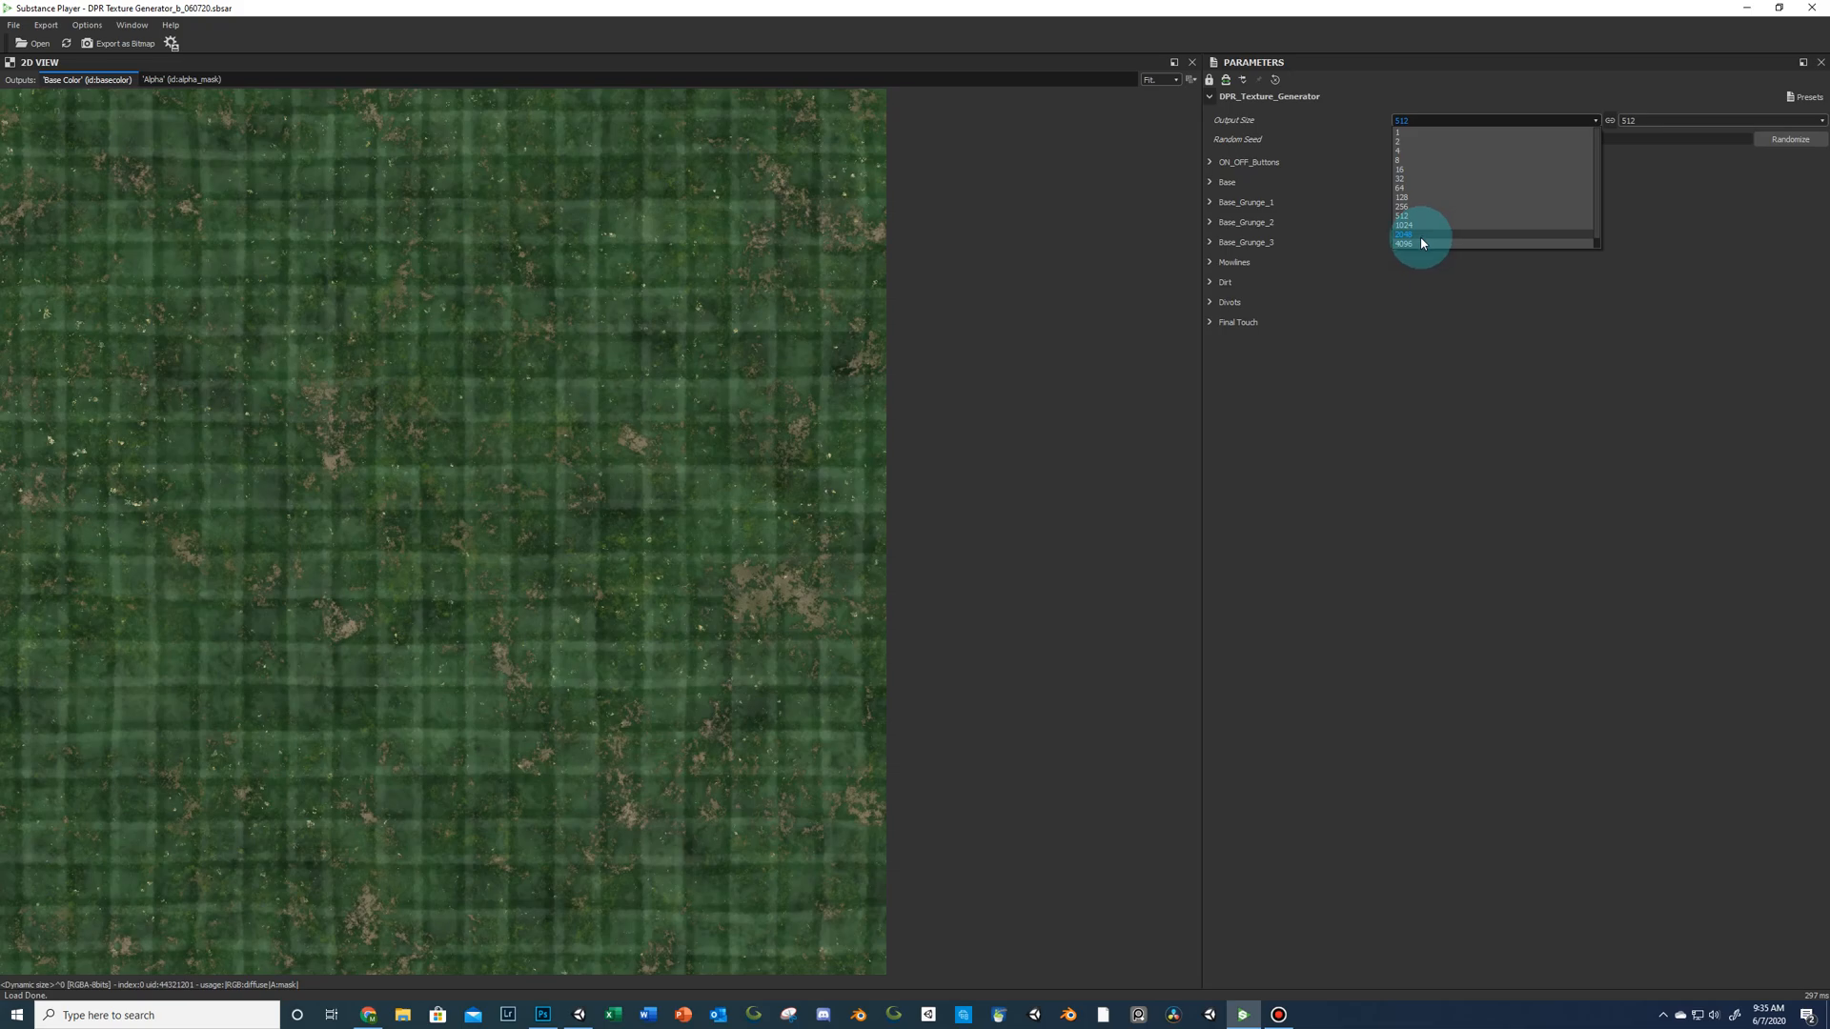
{"action": "left_click", "coordinate": [1252, 489]}
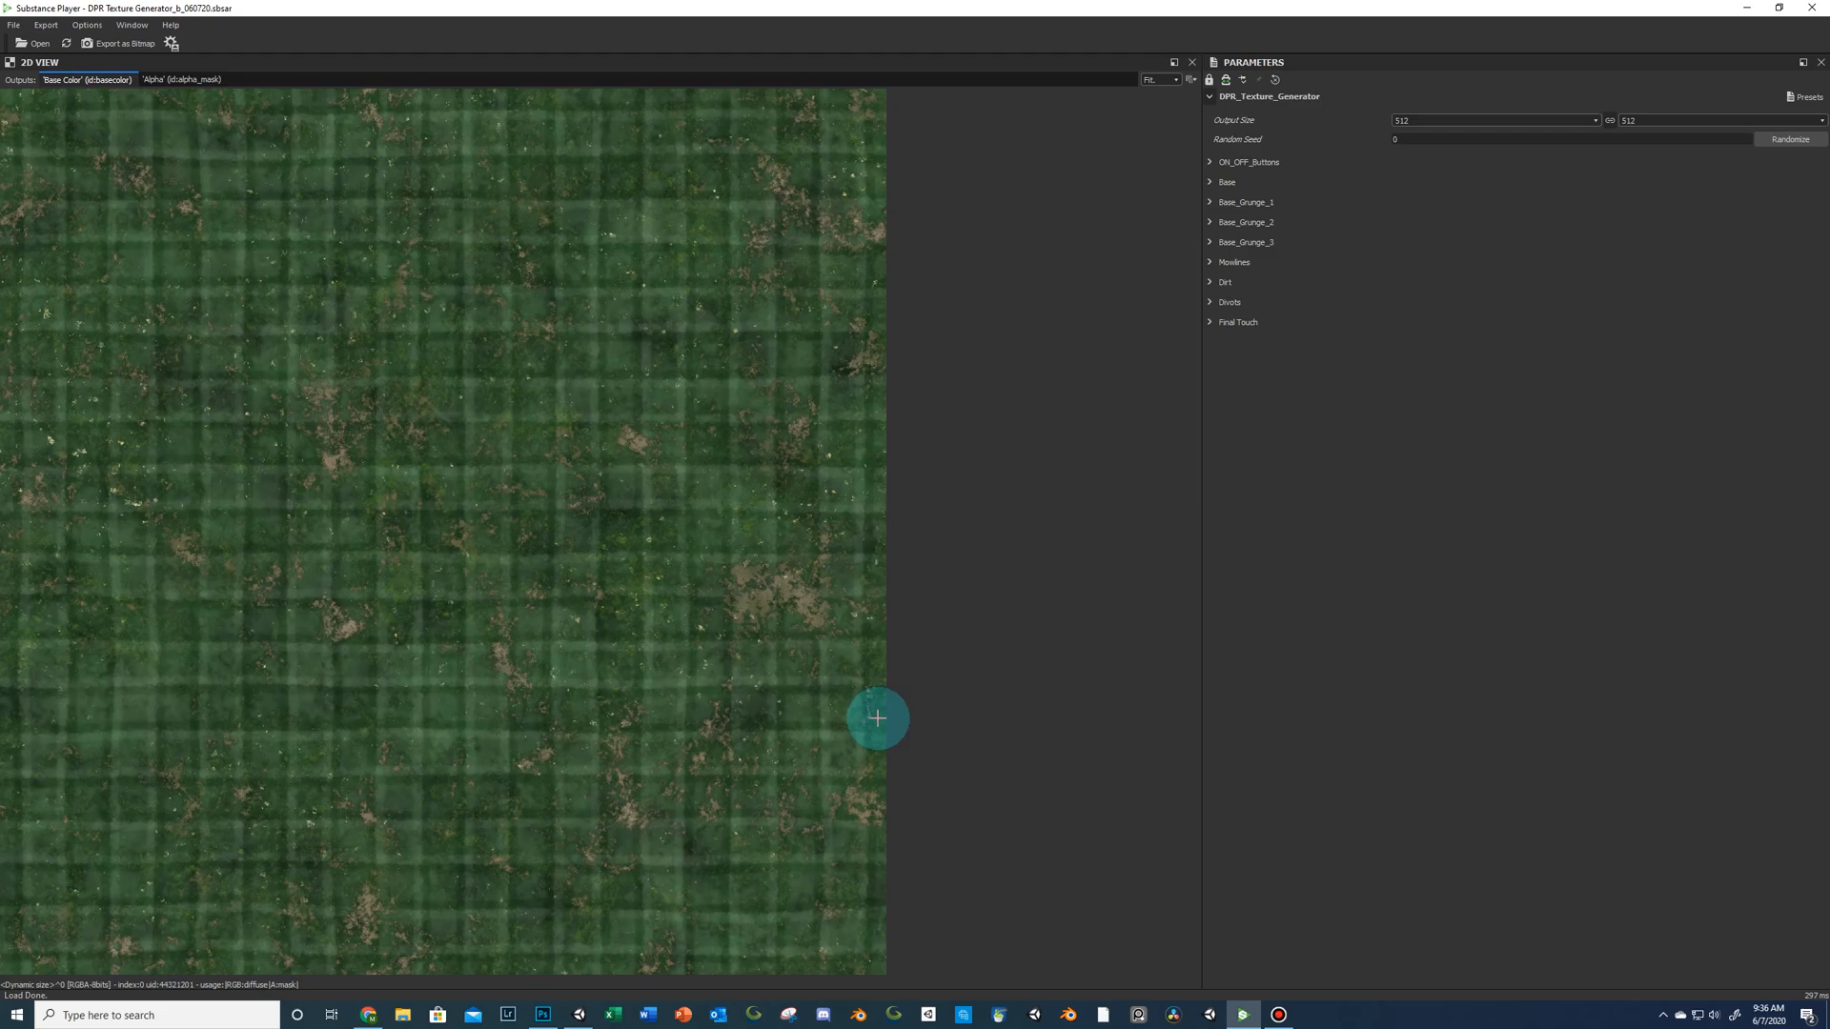
Switch to the Unity scene and inspect the grass and dirt patches on the terrain up close.
{"action": "left_click", "coordinate": [582, 1016]}
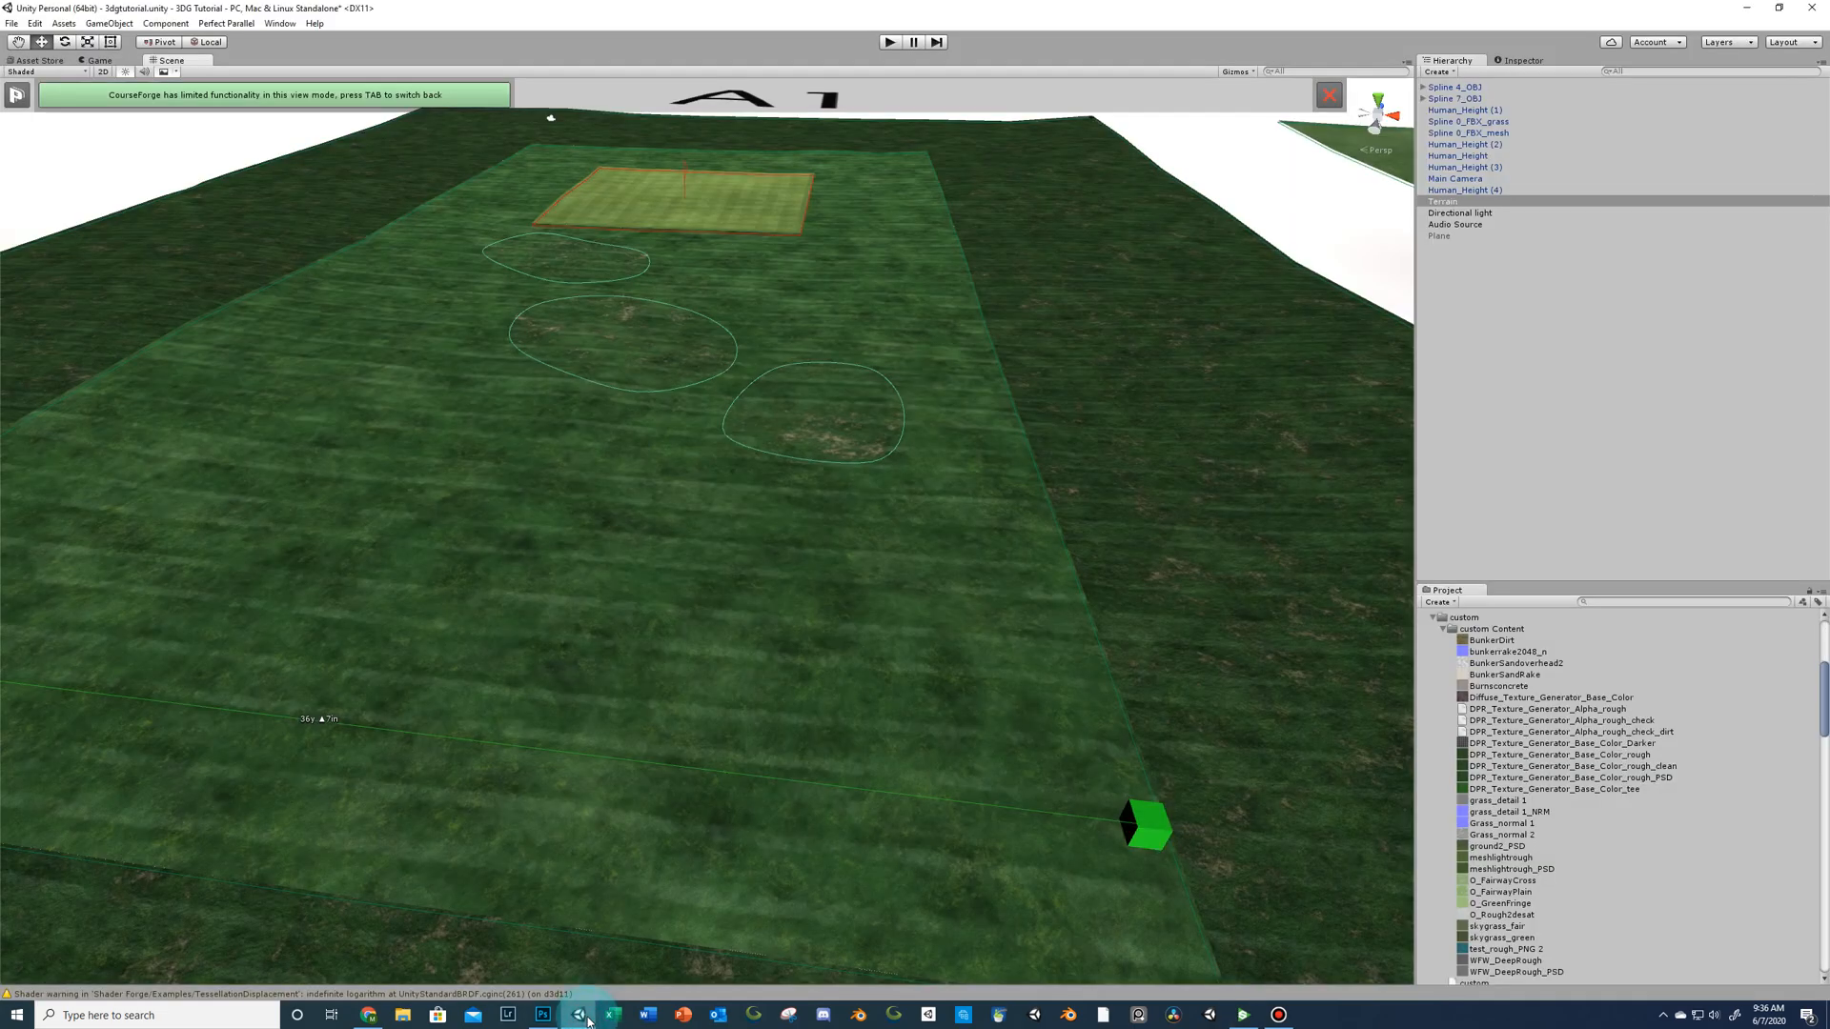
{"action": "left_click_drag", "start_coordinate": [972, 642], "coordinate": [1108, 629], "text": "alt"}
{"action": "right_click_drag", "start_coordinate": [1108, 629], "coordinate": [1066, 564]}
{"action": "key", "text": "w"}
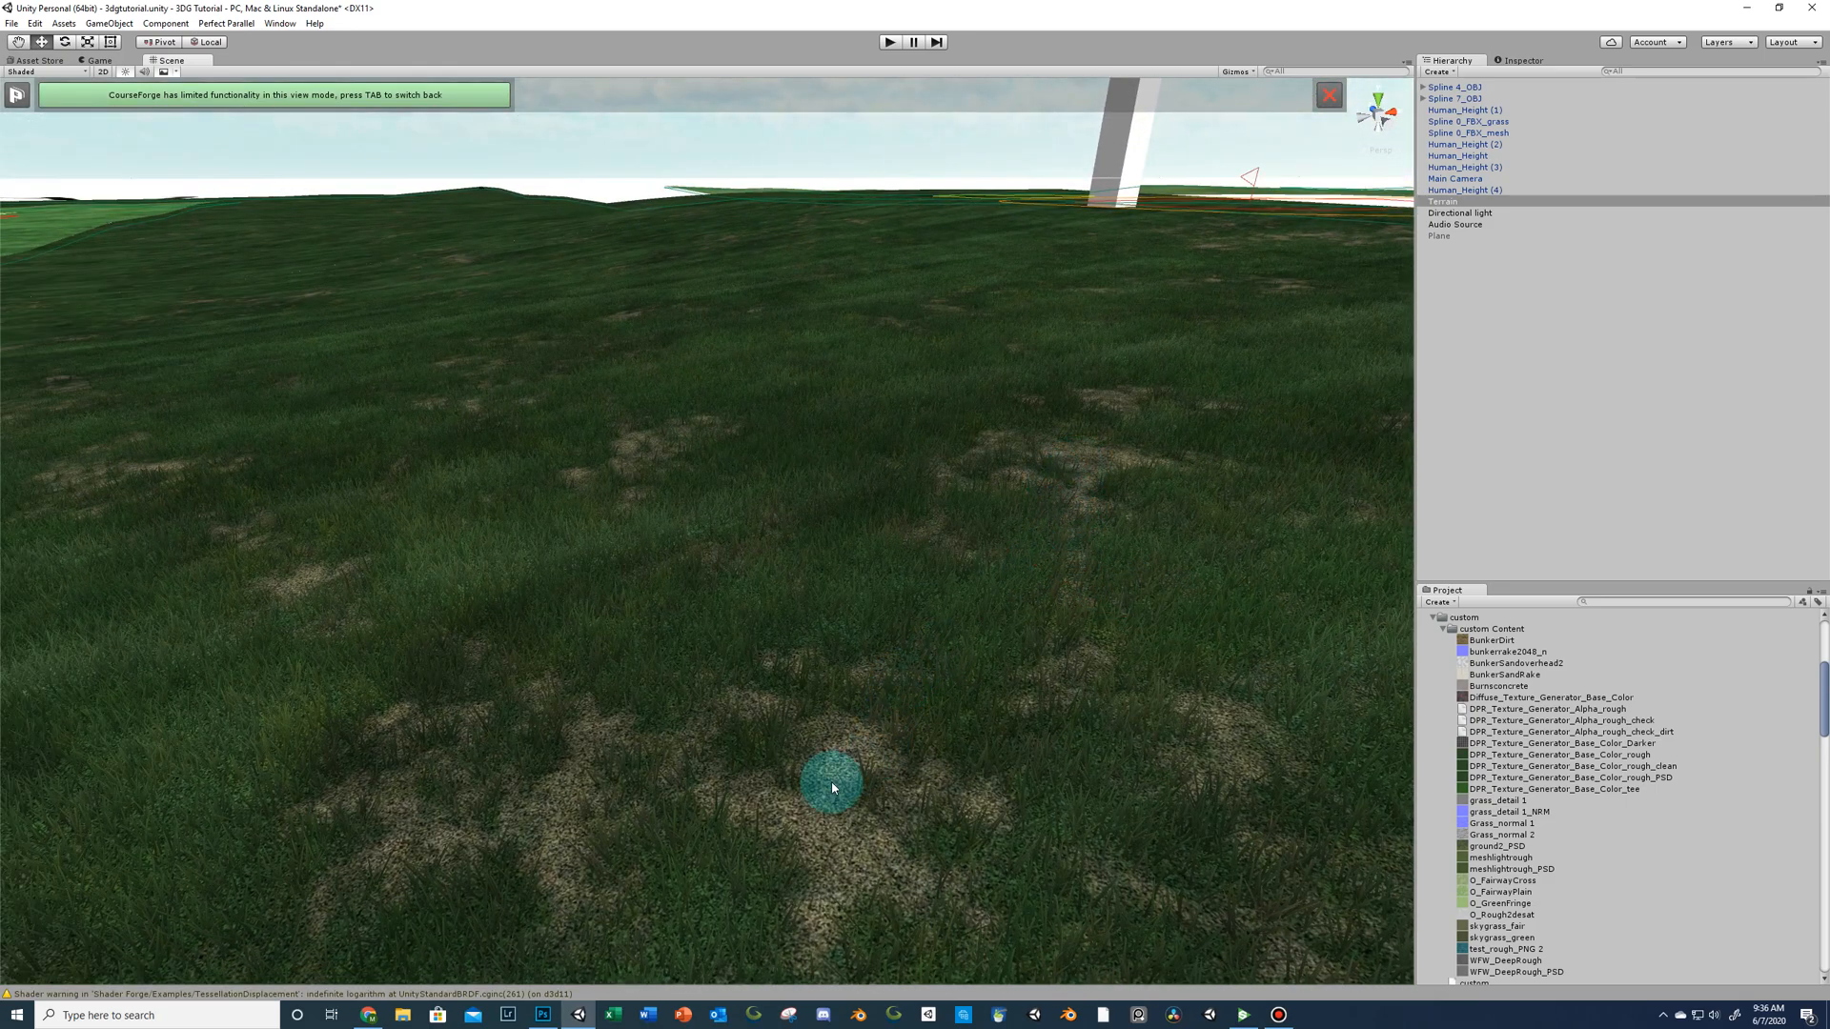
{"action": "right_click_drag", "start_coordinate": [876, 758], "coordinate": [889, 711]}
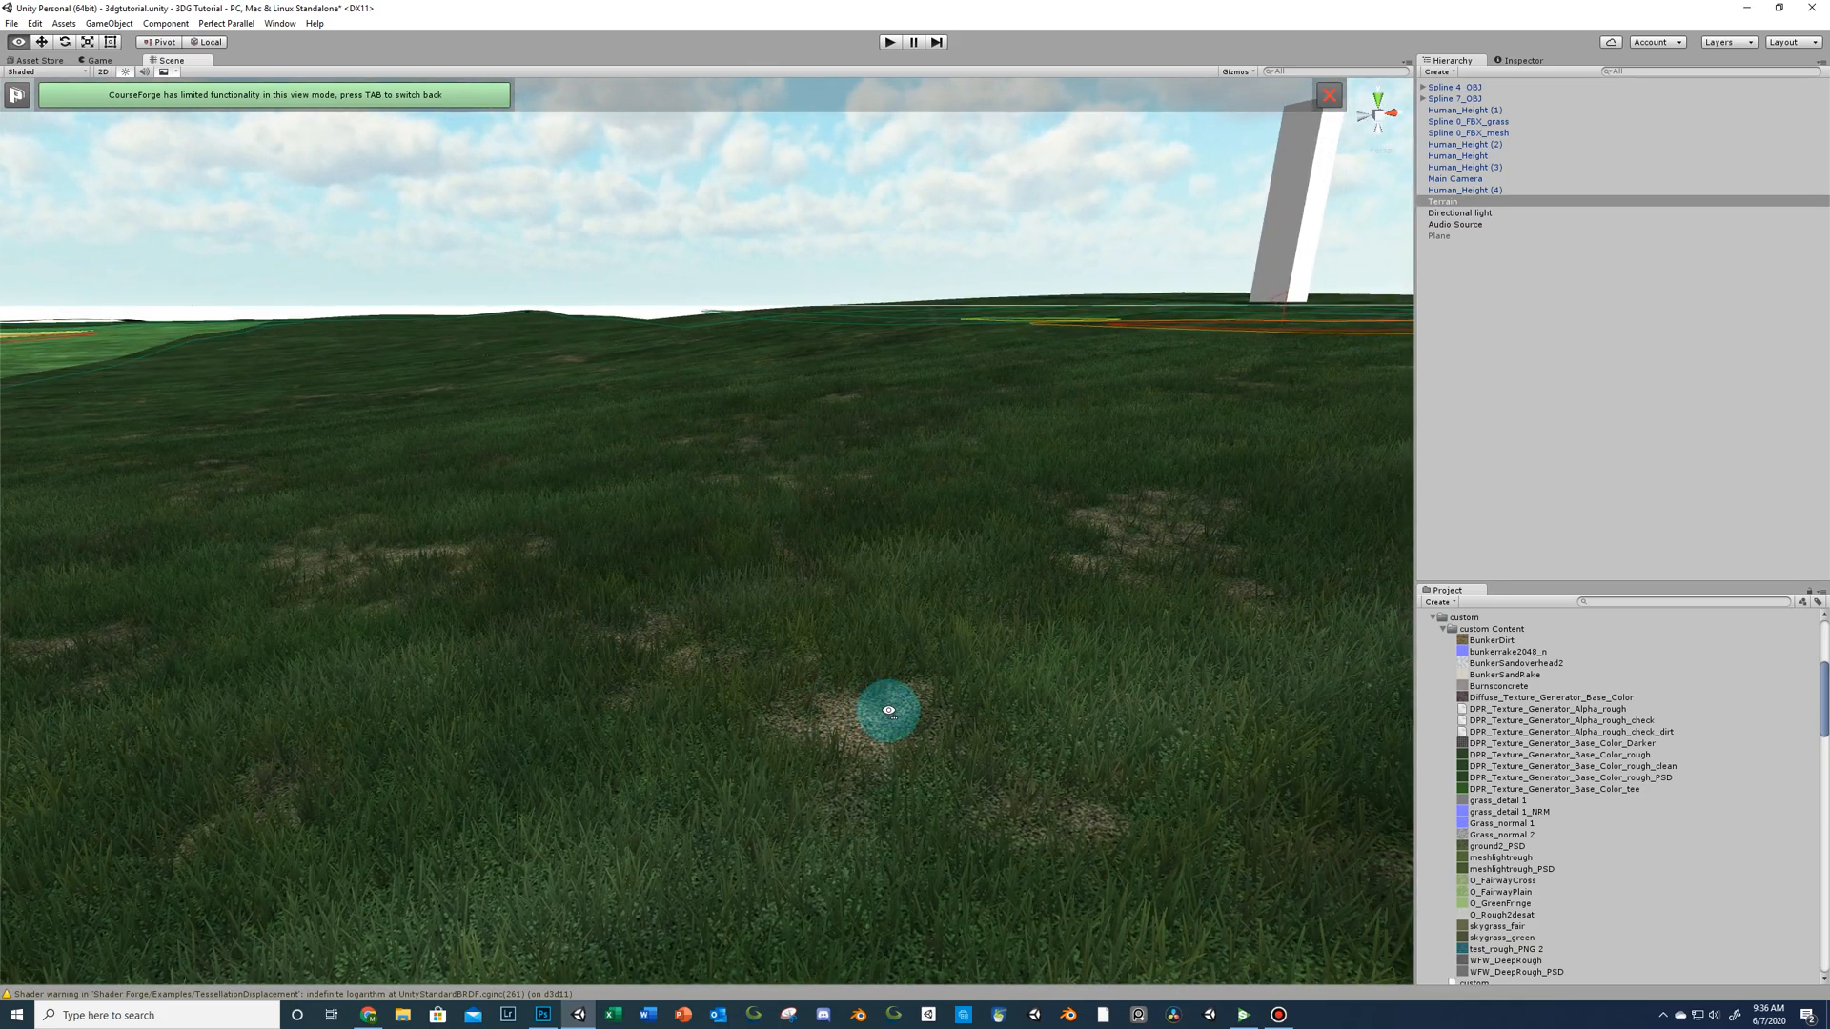
Switch back to Substance Player and compare the Alpha mask output with the Base Color output.
{"action": "left_click", "coordinate": [1243, 1015]}
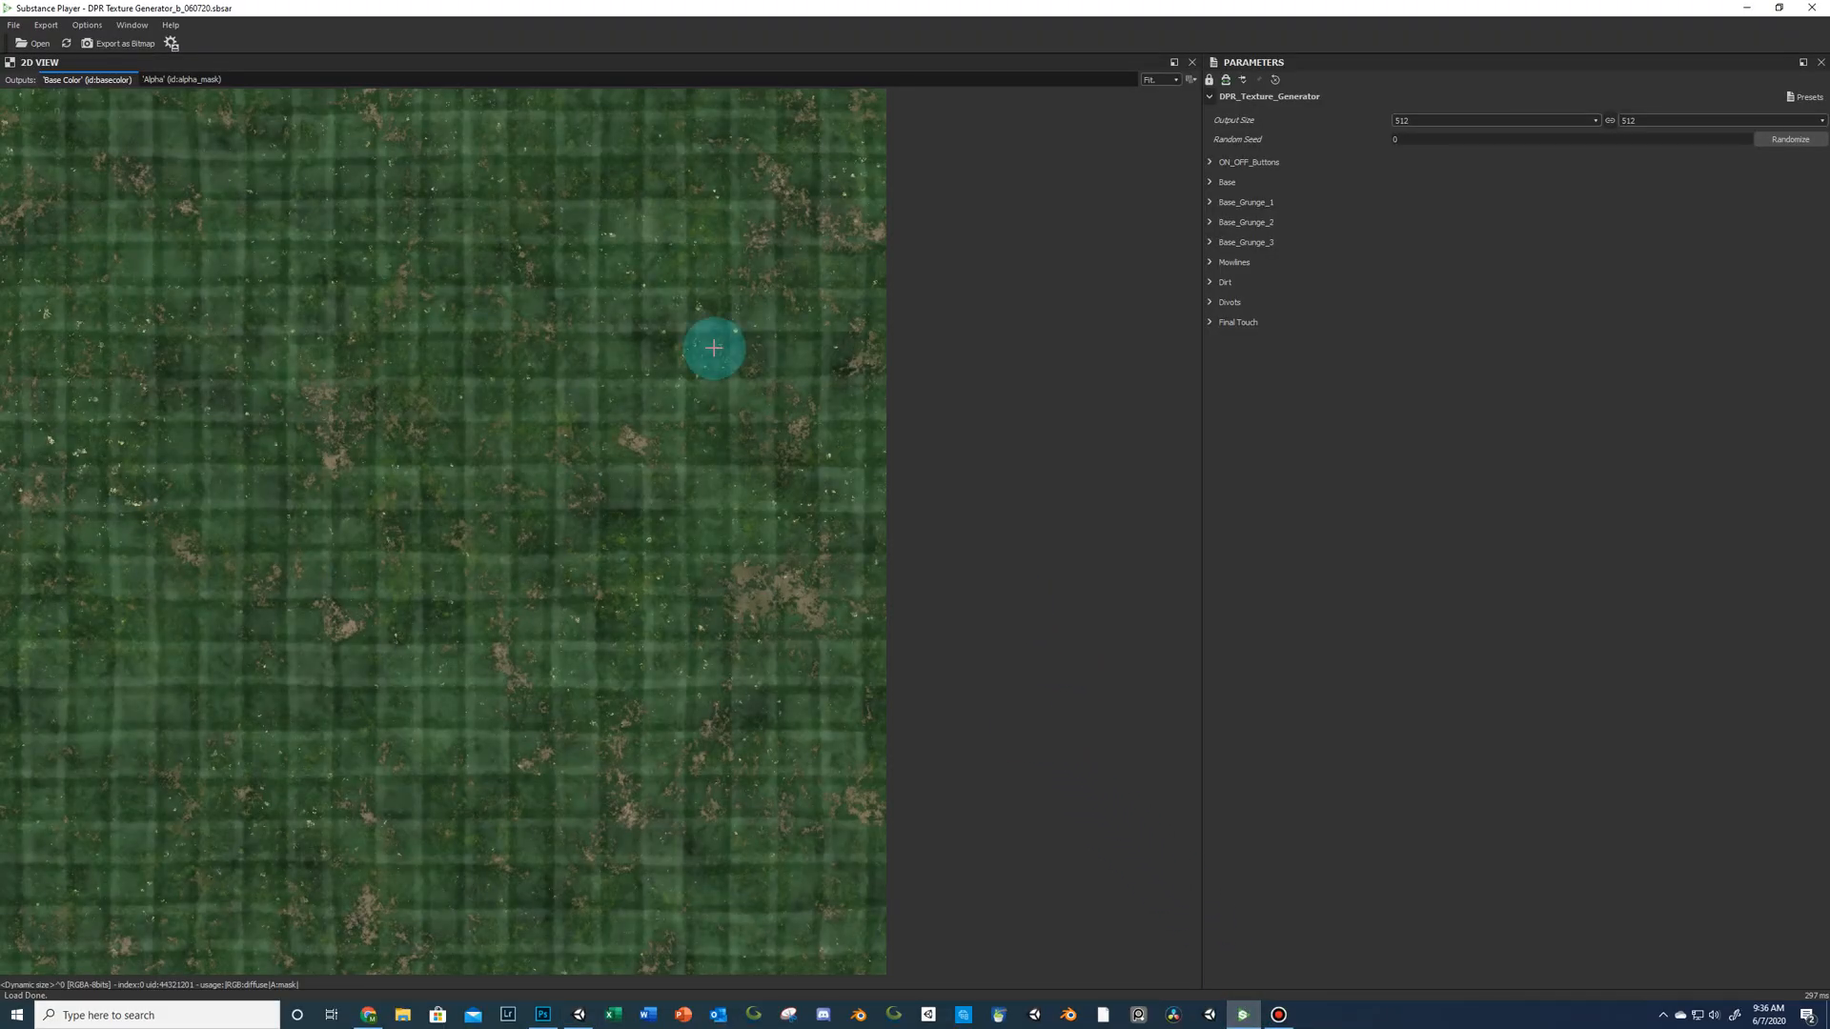
{"action": "left_click", "coordinate": [188, 80]}
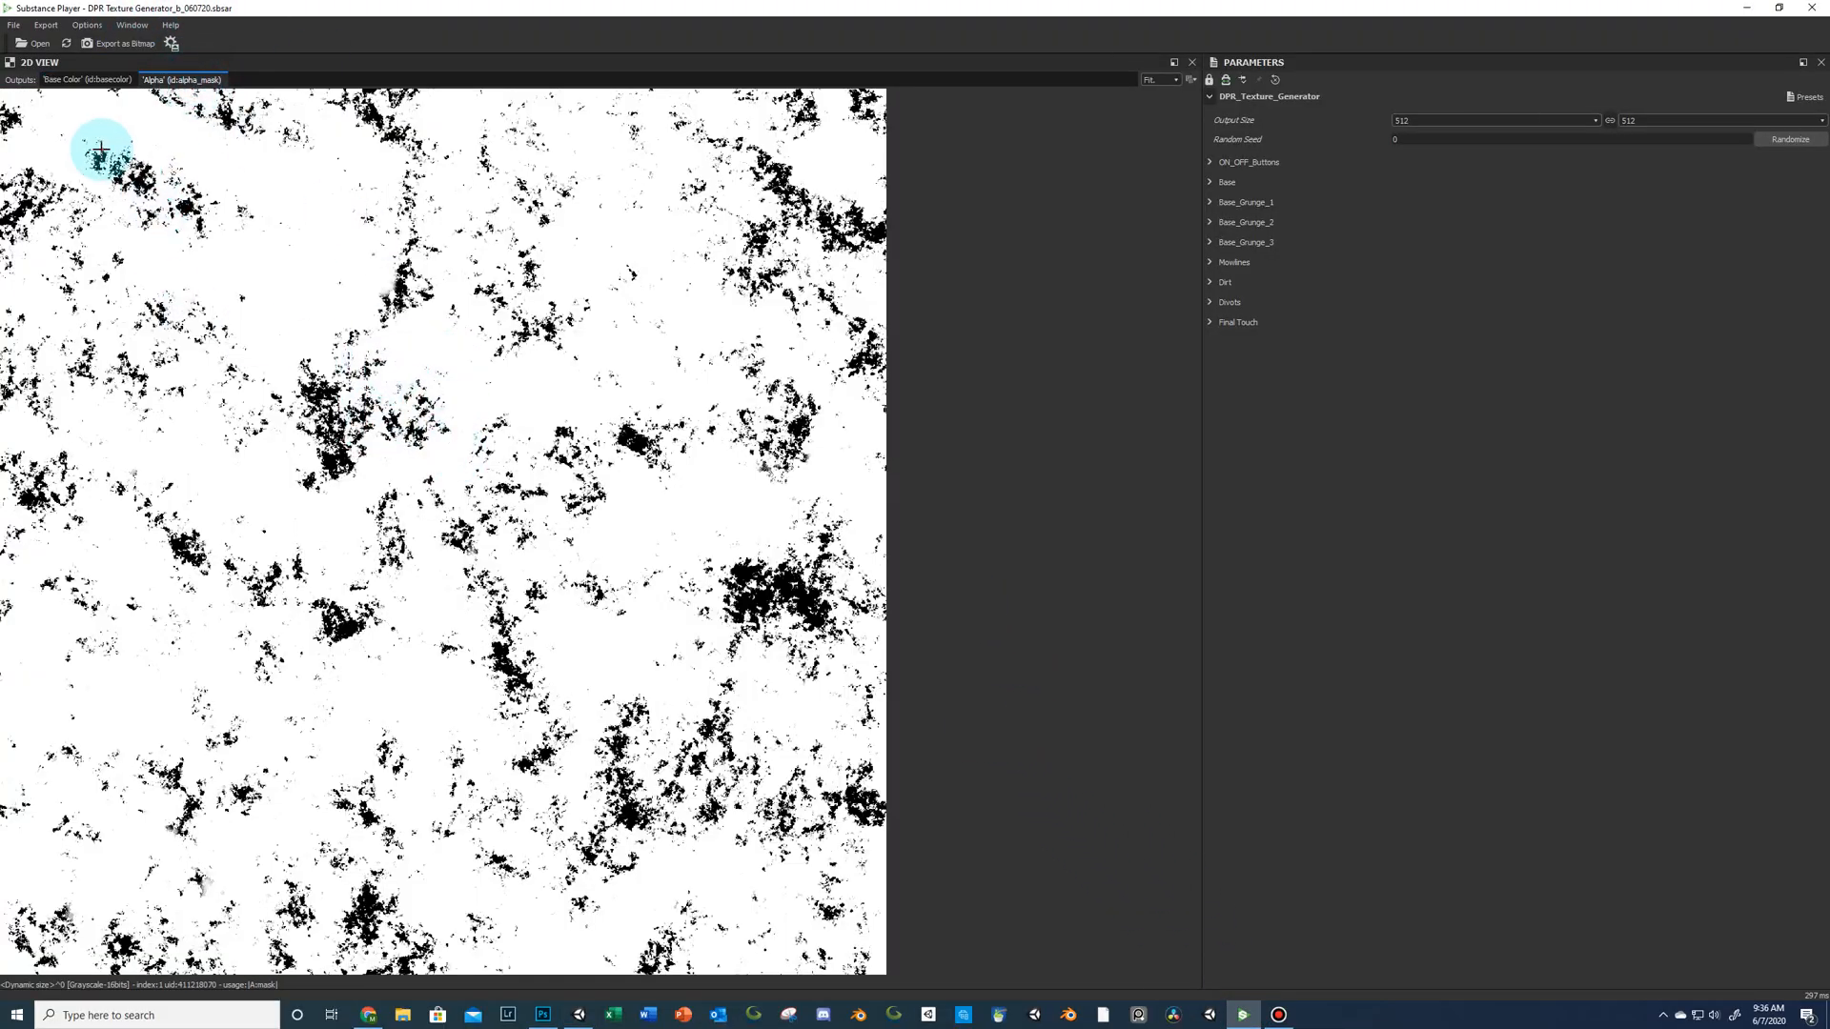
{"action": "left_click", "coordinate": [87, 80]}
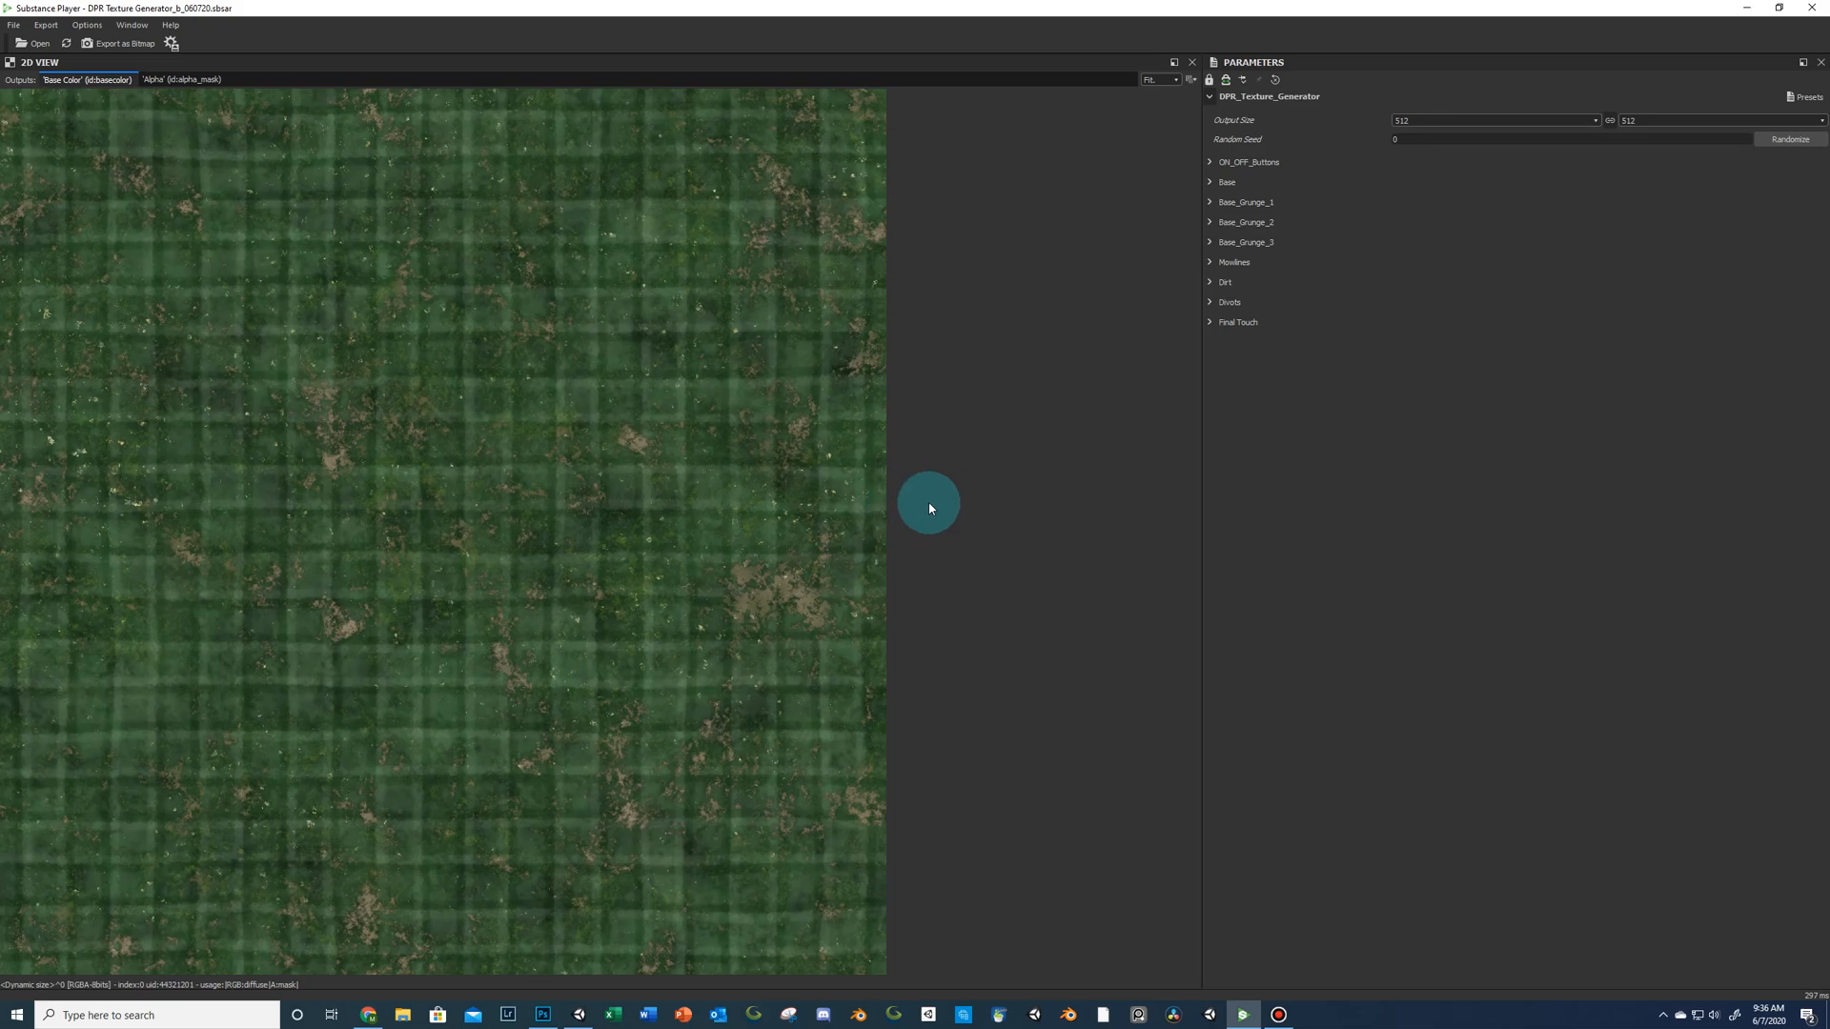
Randomize the texture's random seed several times to get a different pattern.
{"action": "left_click", "coordinate": [1768, 145]}
{"action": "left_click", "coordinate": [1769, 146]}
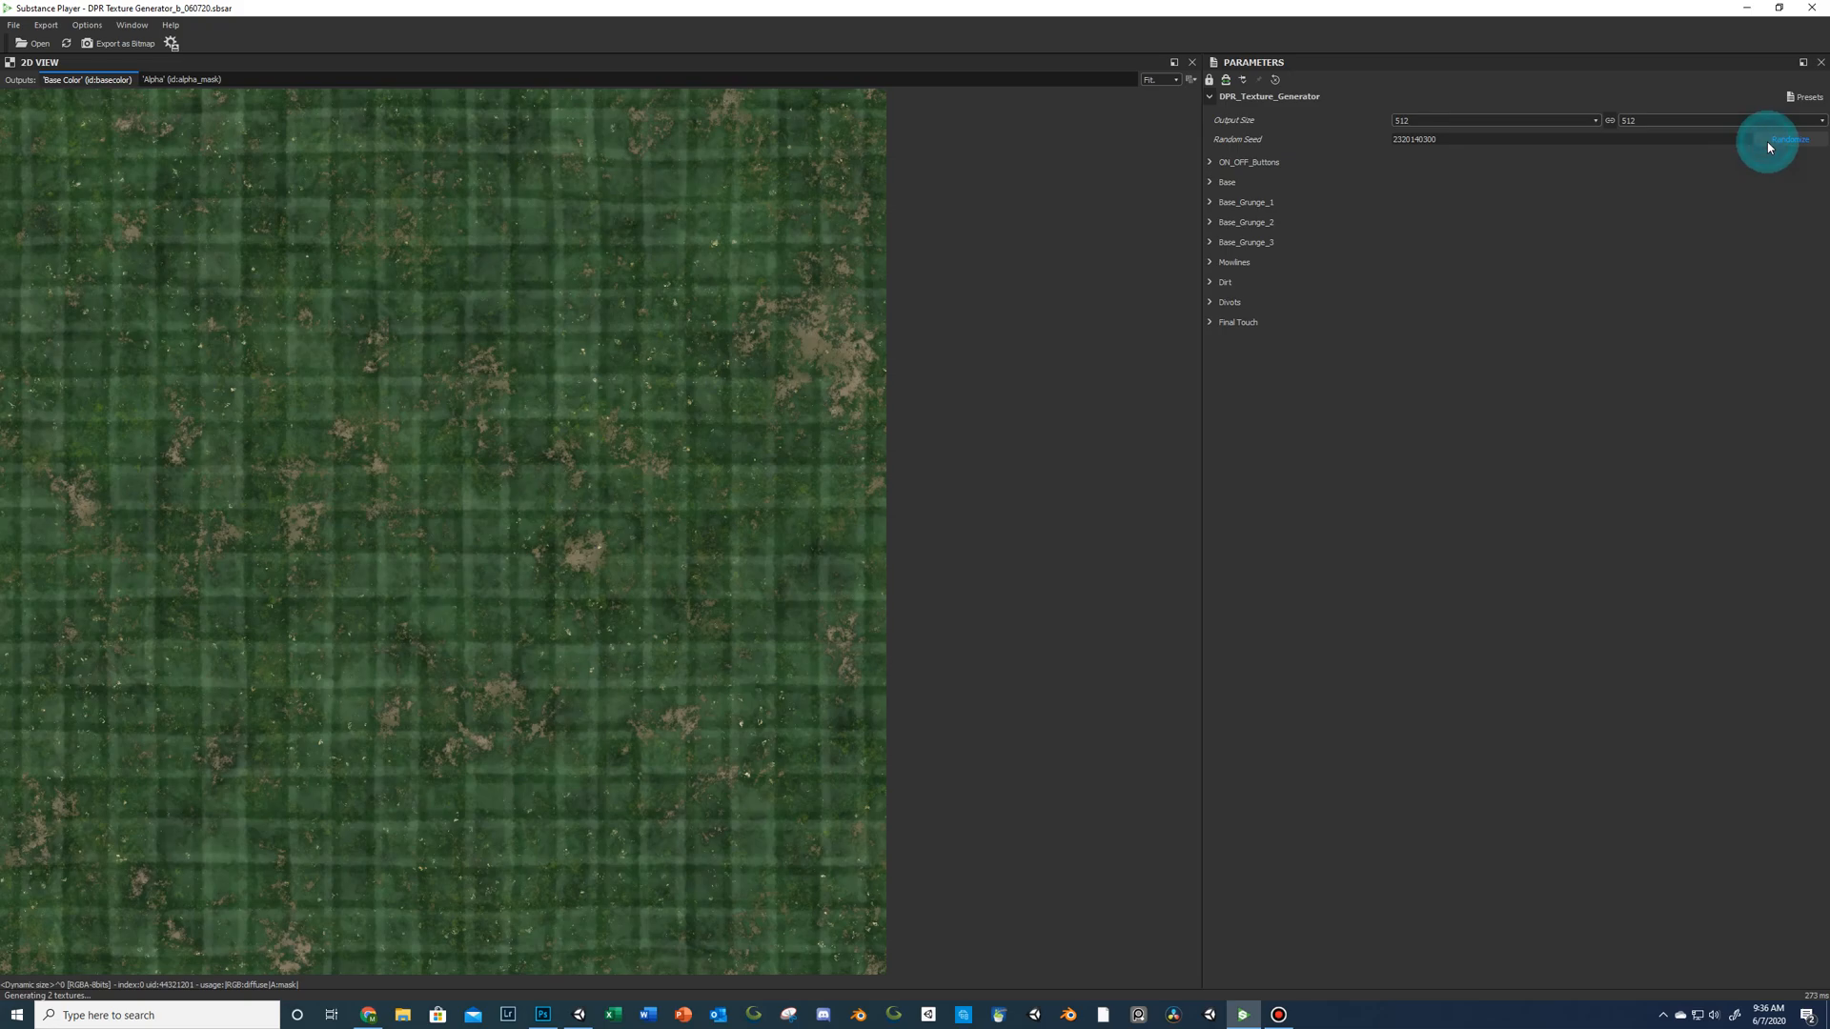
{"action": "left_click", "coordinate": [1768, 145]}
{"action": "left_click", "coordinate": [1768, 146]}
{"action": "left_click", "coordinate": [1769, 148]}
{"action": "left_click", "coordinate": [1769, 147]}
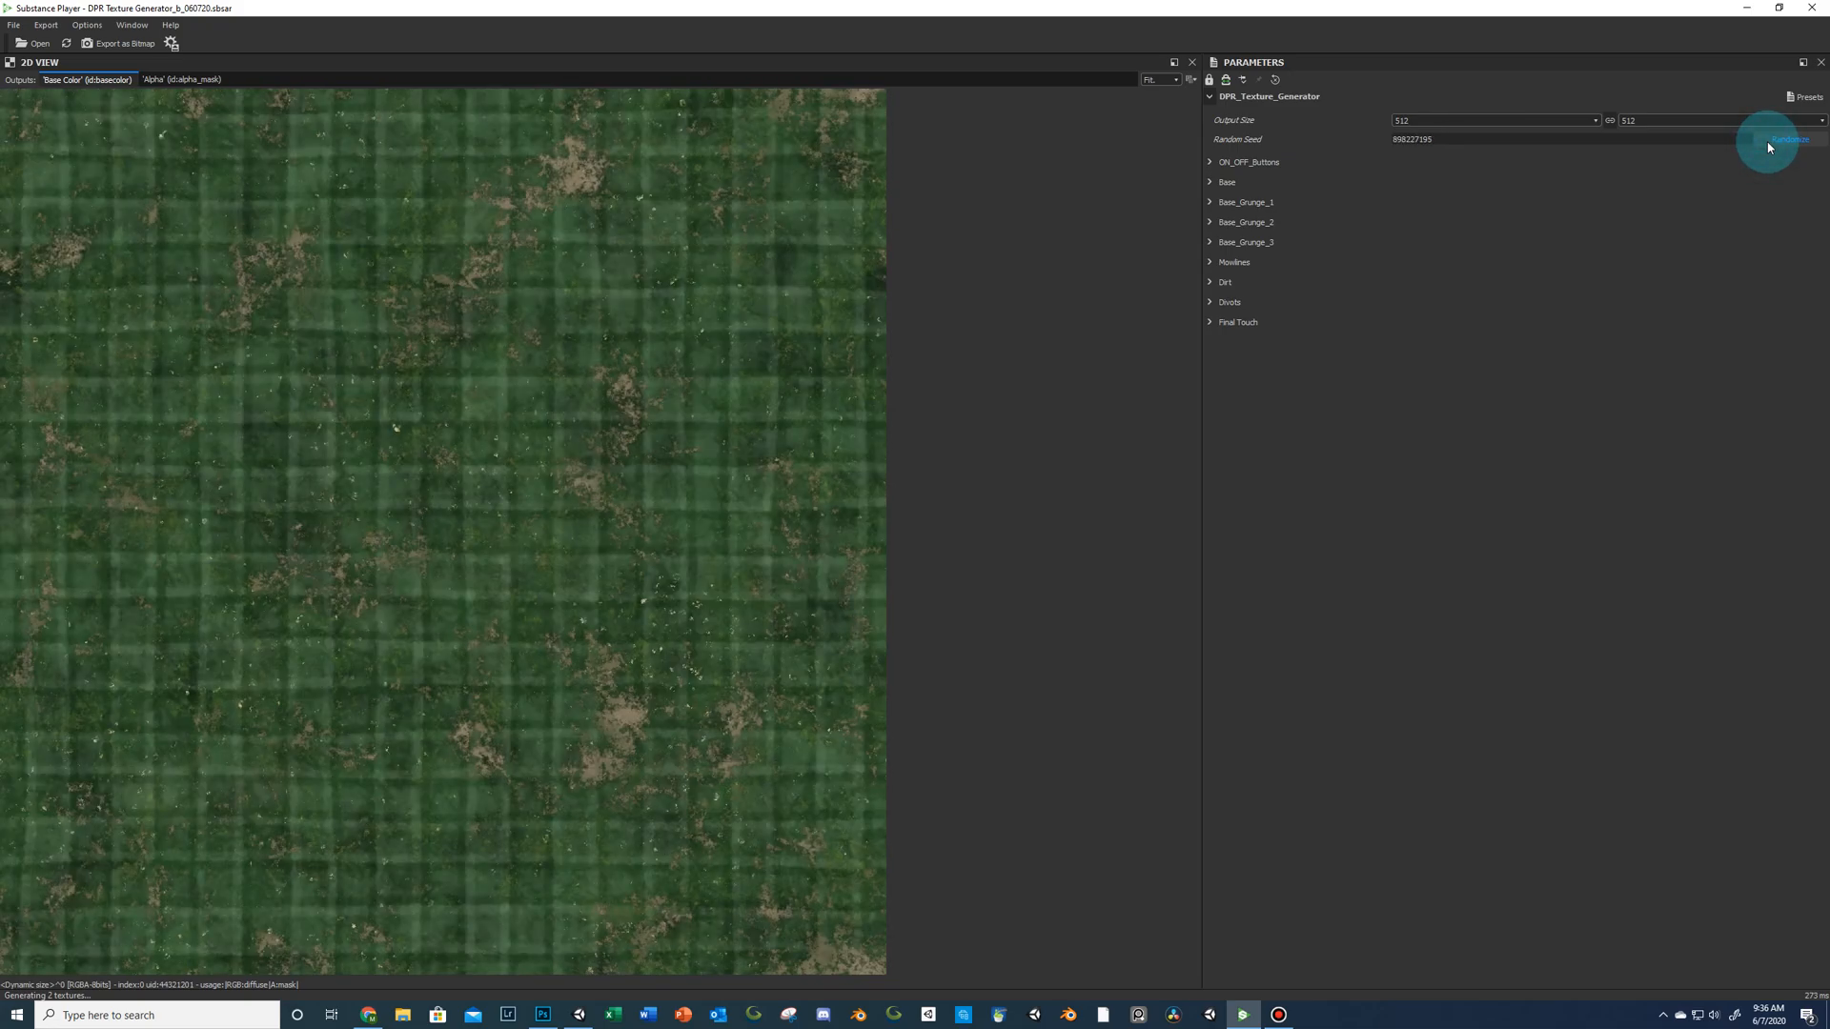
Expand the ON_OFF_Buttons, Base, Base_Grunge_1, Base_Grunge_2 and Base_Grunge_3 parameter groups.
{"action": "left_click", "coordinate": [1211, 163]}
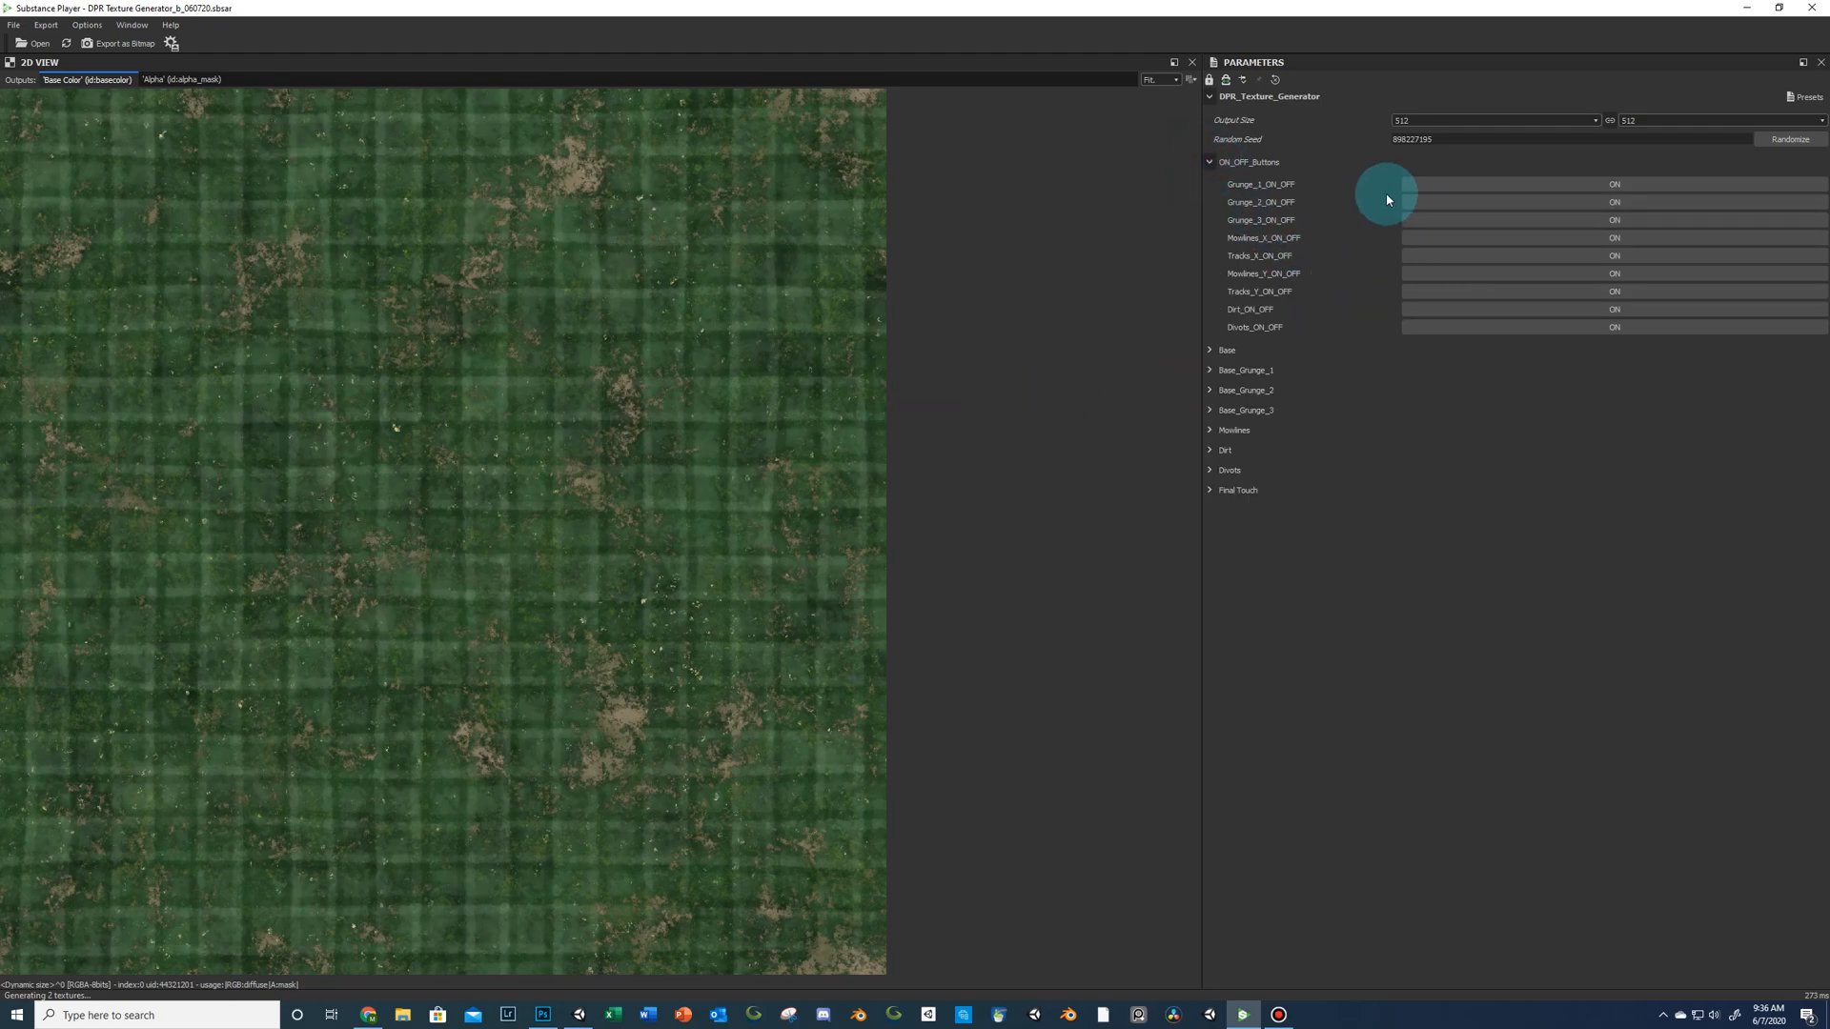
{"action": "left_click", "coordinate": [1211, 351]}
{"action": "left_click", "coordinate": [1211, 397]}
{"action": "left_click", "coordinate": [1210, 515]}
{"action": "left_click", "coordinate": [1211, 635]}
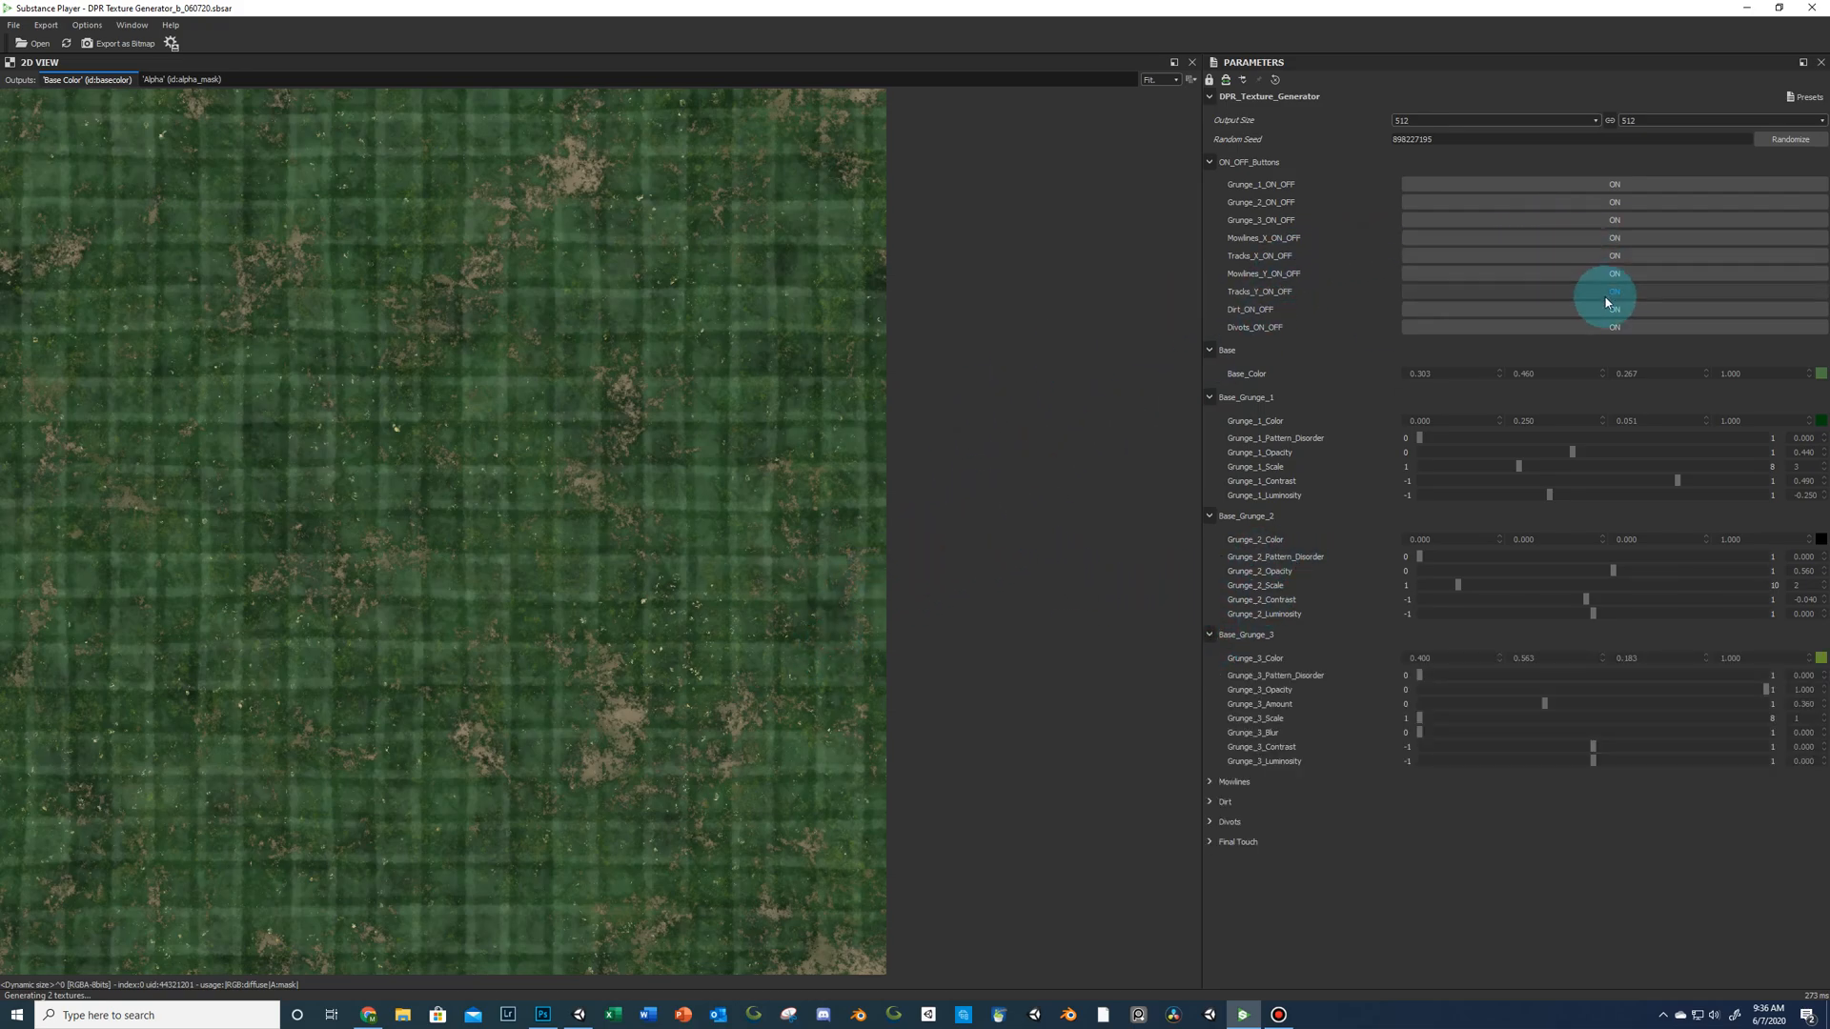
Turn off all nine layers: the three grunges, both mowlines, both tracks, dirt and divots.
{"action": "left_click", "coordinate": [1614, 186]}
{"action": "left_click", "coordinate": [1614, 204]}
{"action": "left_click", "coordinate": [1616, 222]}
{"action": "left_click", "coordinate": [1618, 241]}
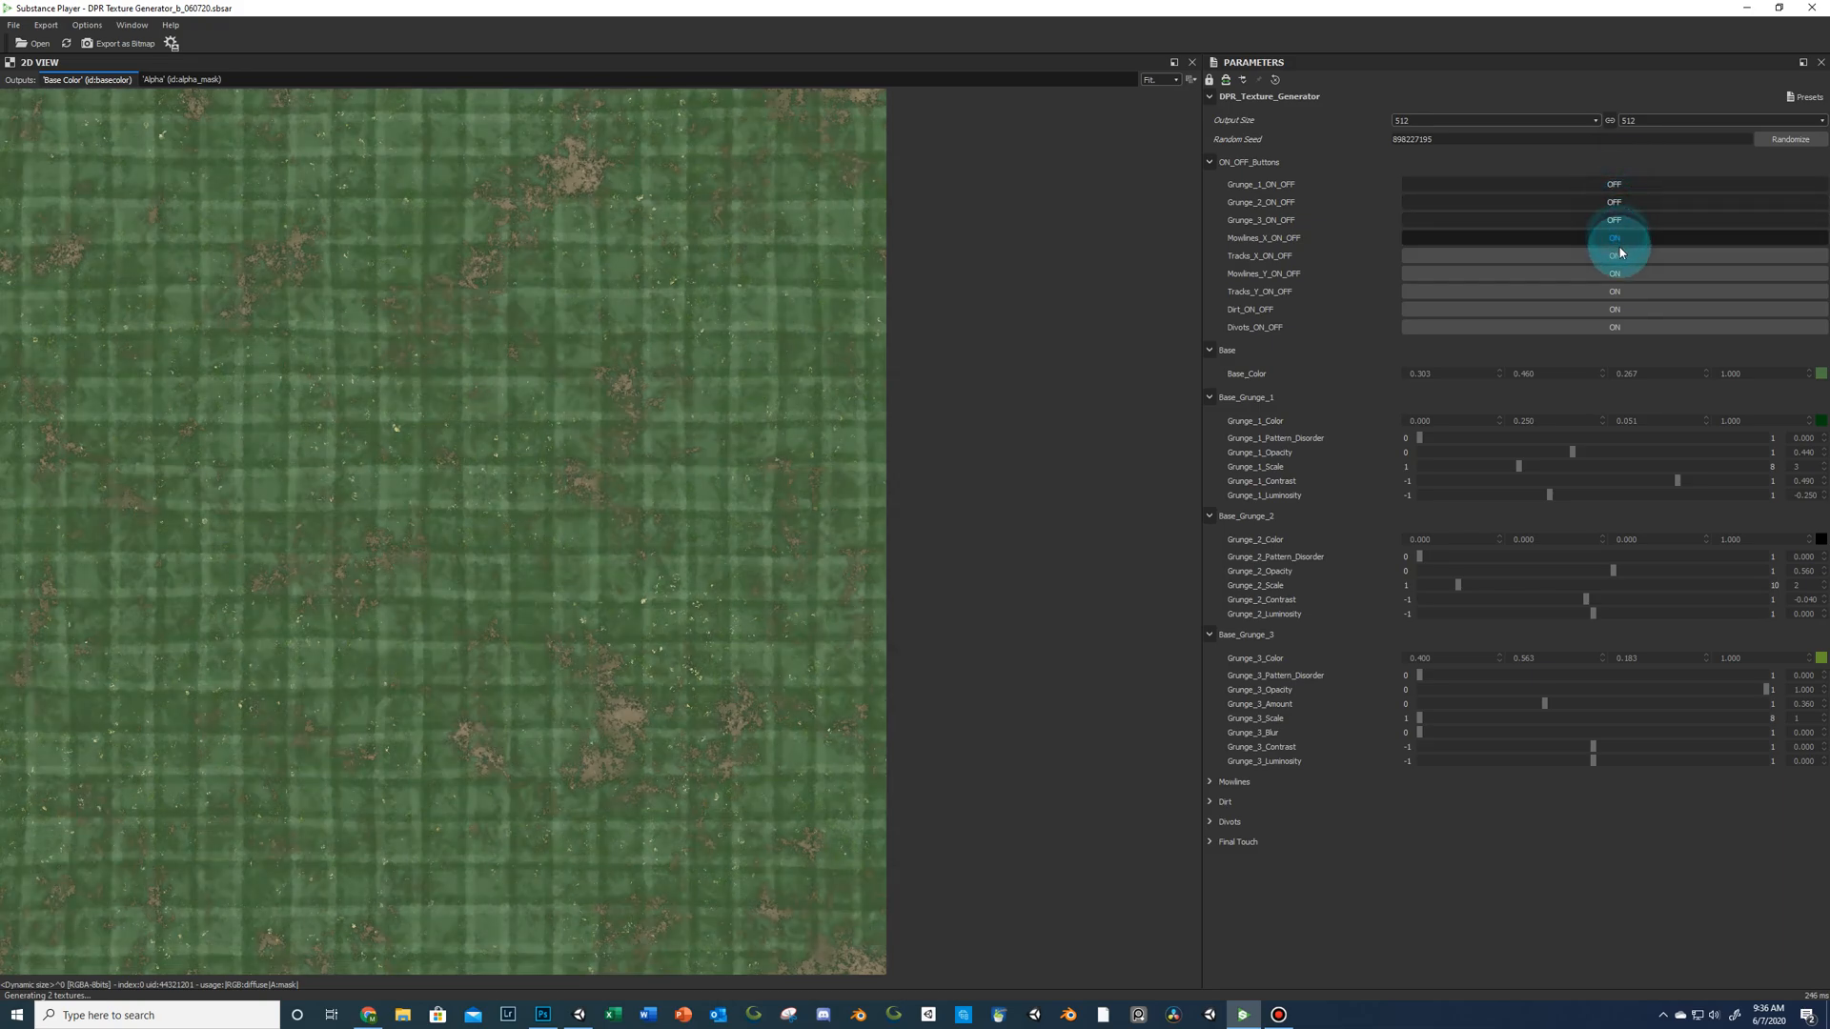
{"action": "left_click", "coordinate": [1619, 256]}
{"action": "left_click", "coordinate": [1626, 274]}
{"action": "left_click", "coordinate": [1626, 292]}
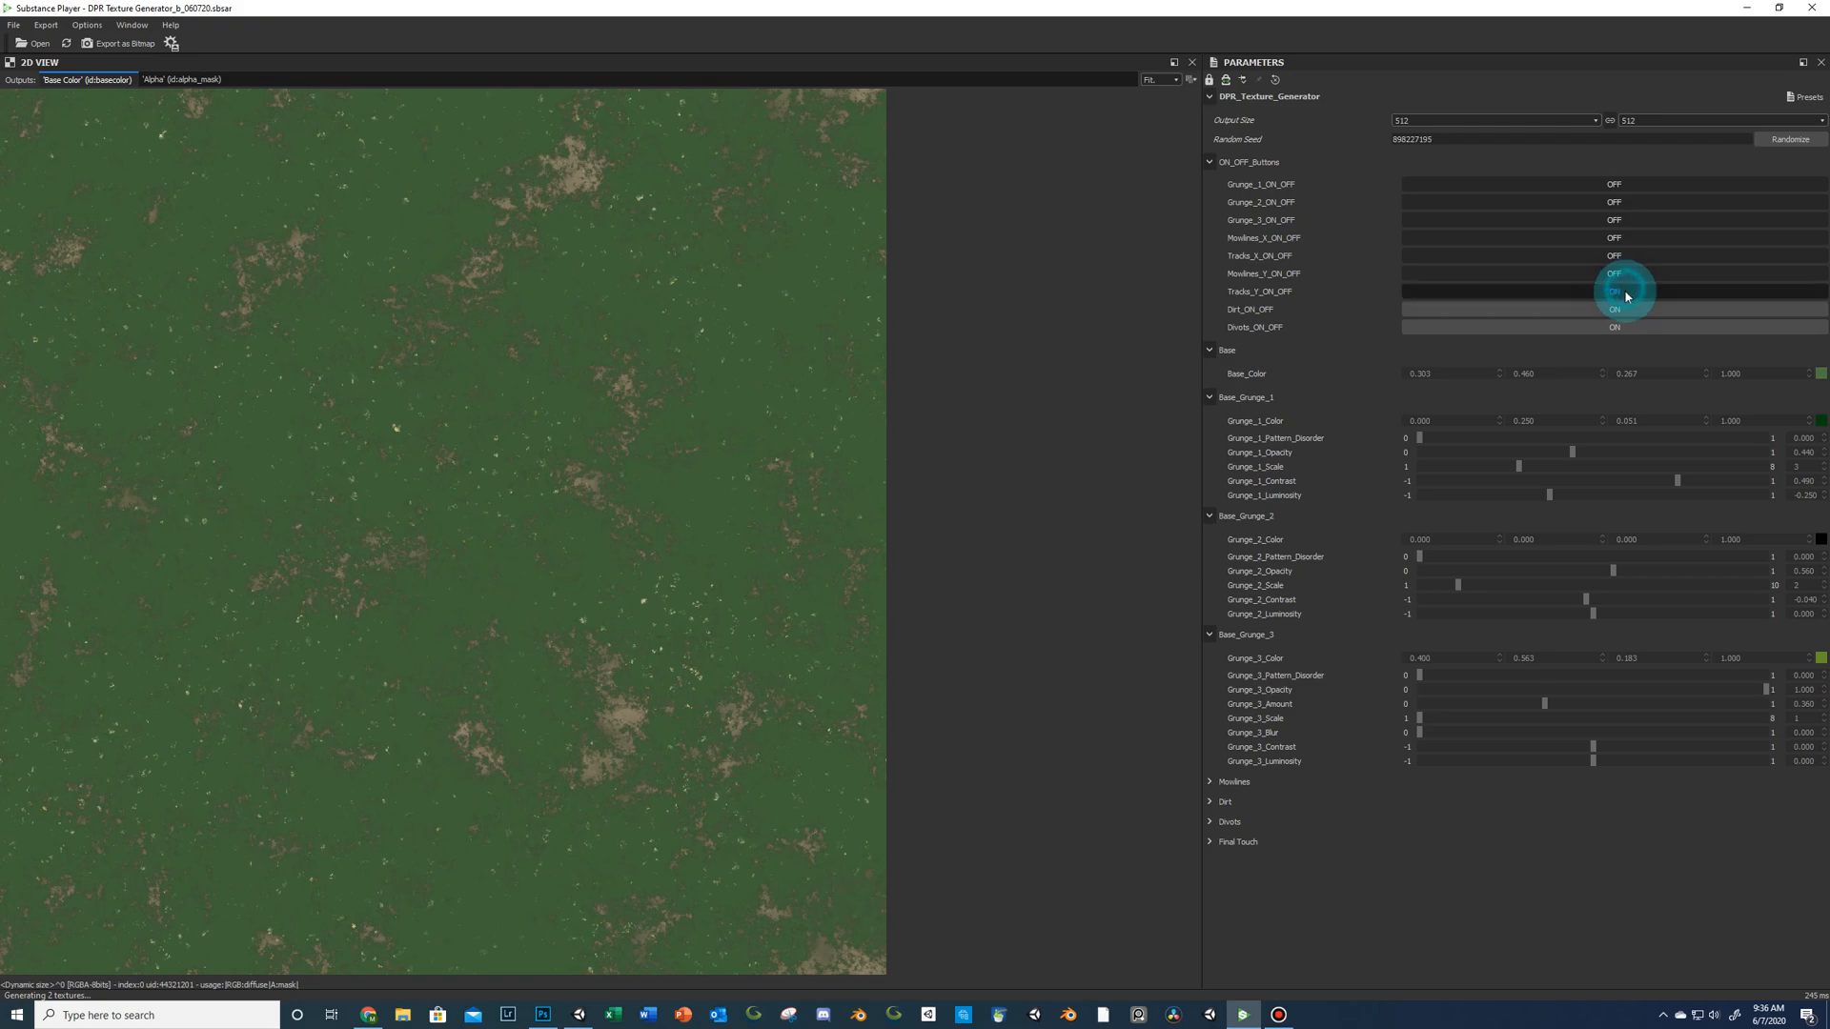
{"action": "left_click", "coordinate": [1621, 307]}
{"action": "left_click", "coordinate": [1621, 326]}
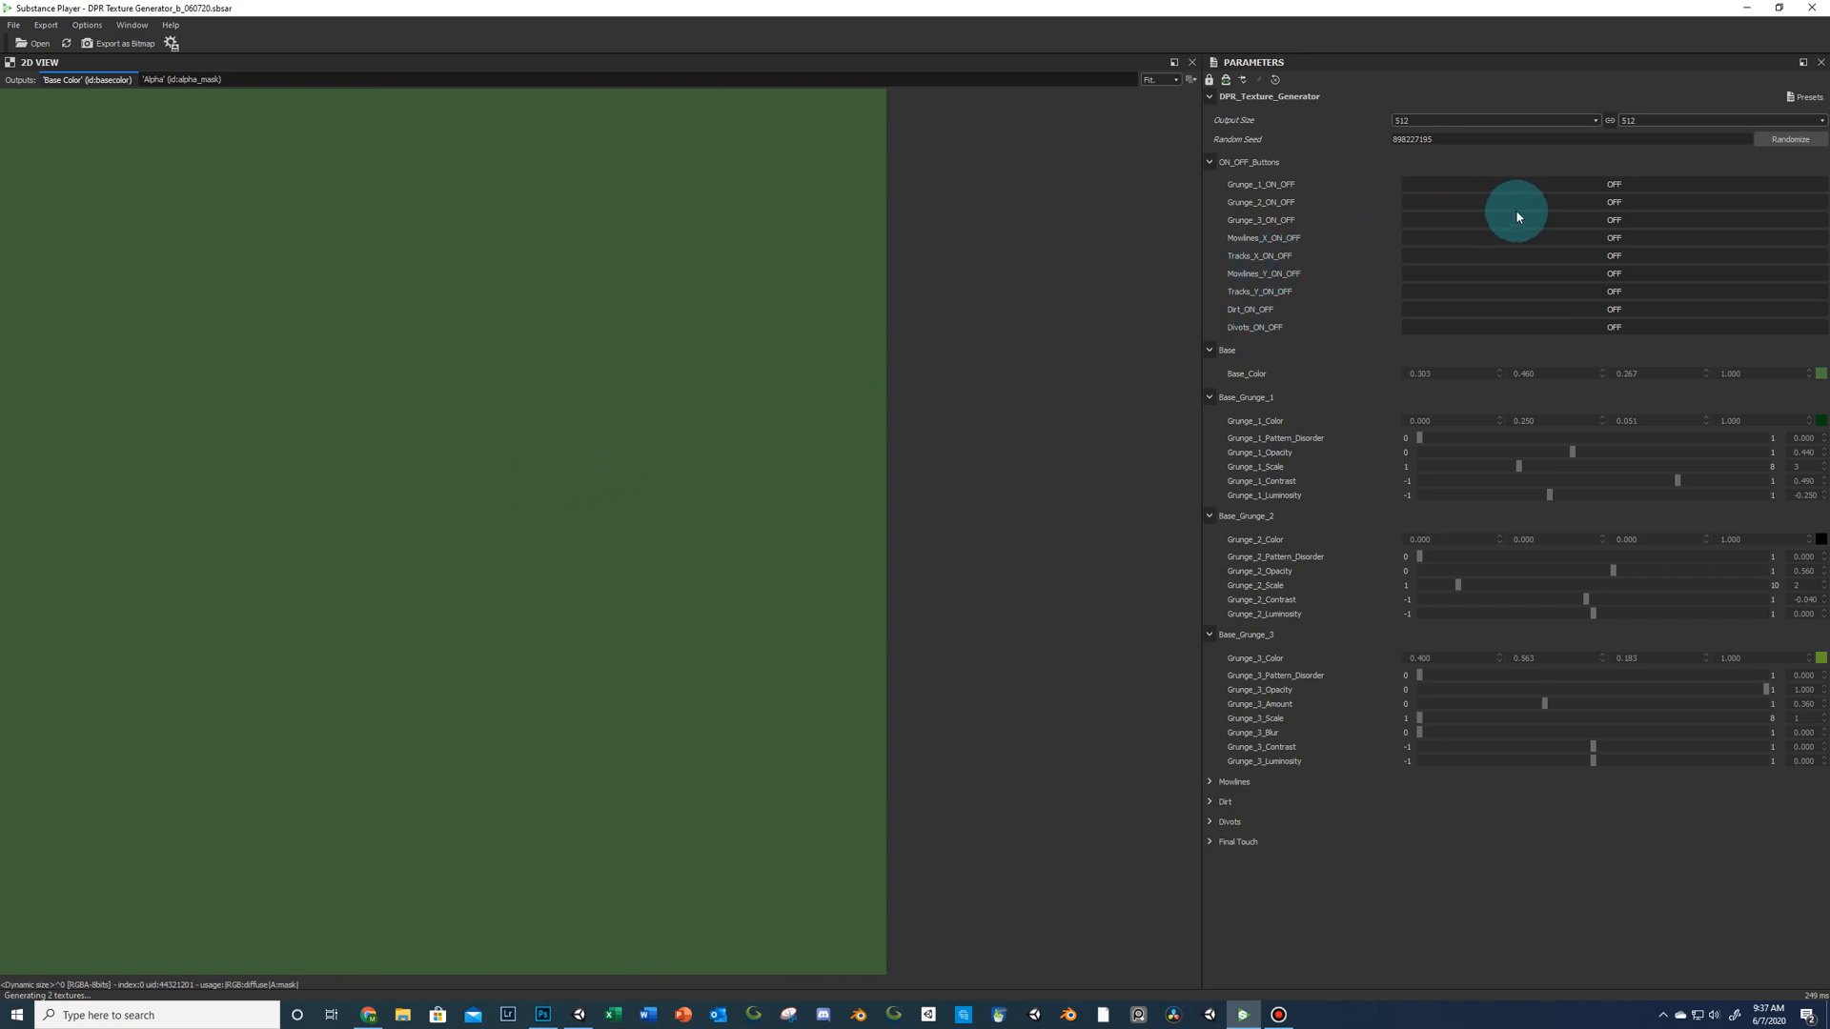
Preview Grunge_1 on and off over the plain base, and set Base_Color to the slightly darker green #ff47723d.
{"action": "left_click", "coordinate": [1594, 189]}
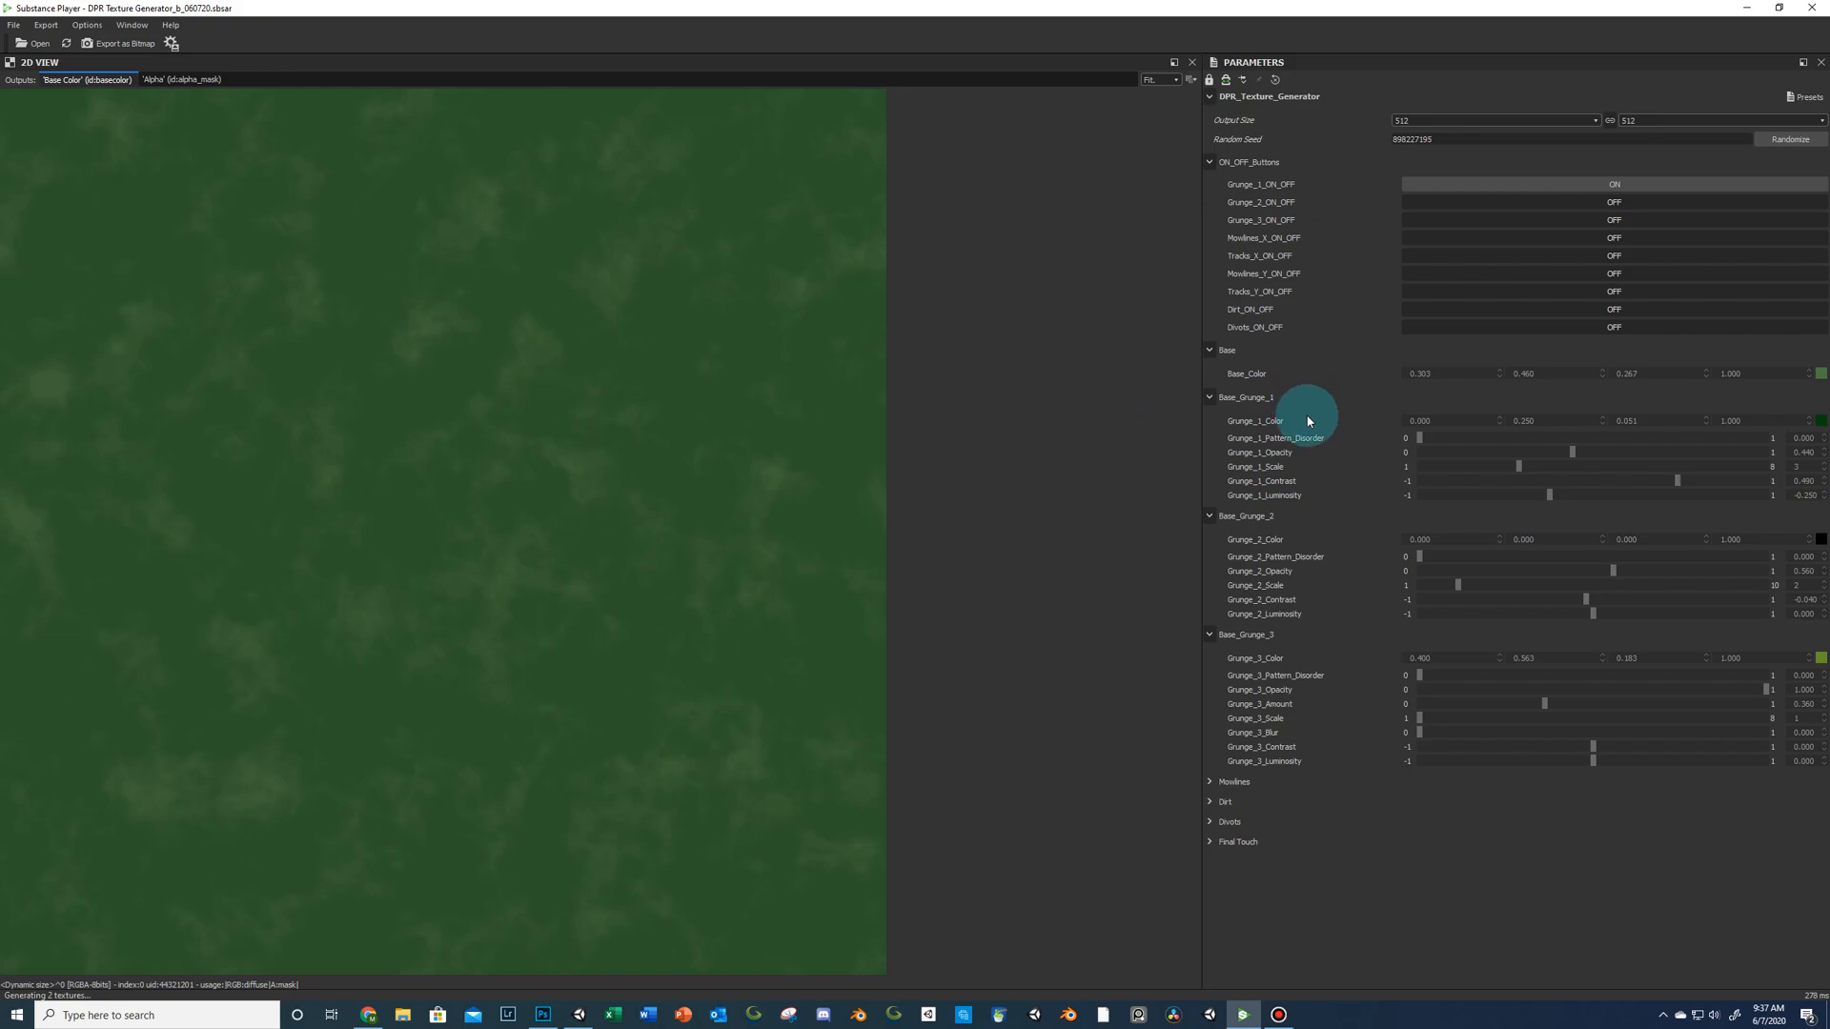
{"action": "left_click", "coordinate": [1634, 184]}
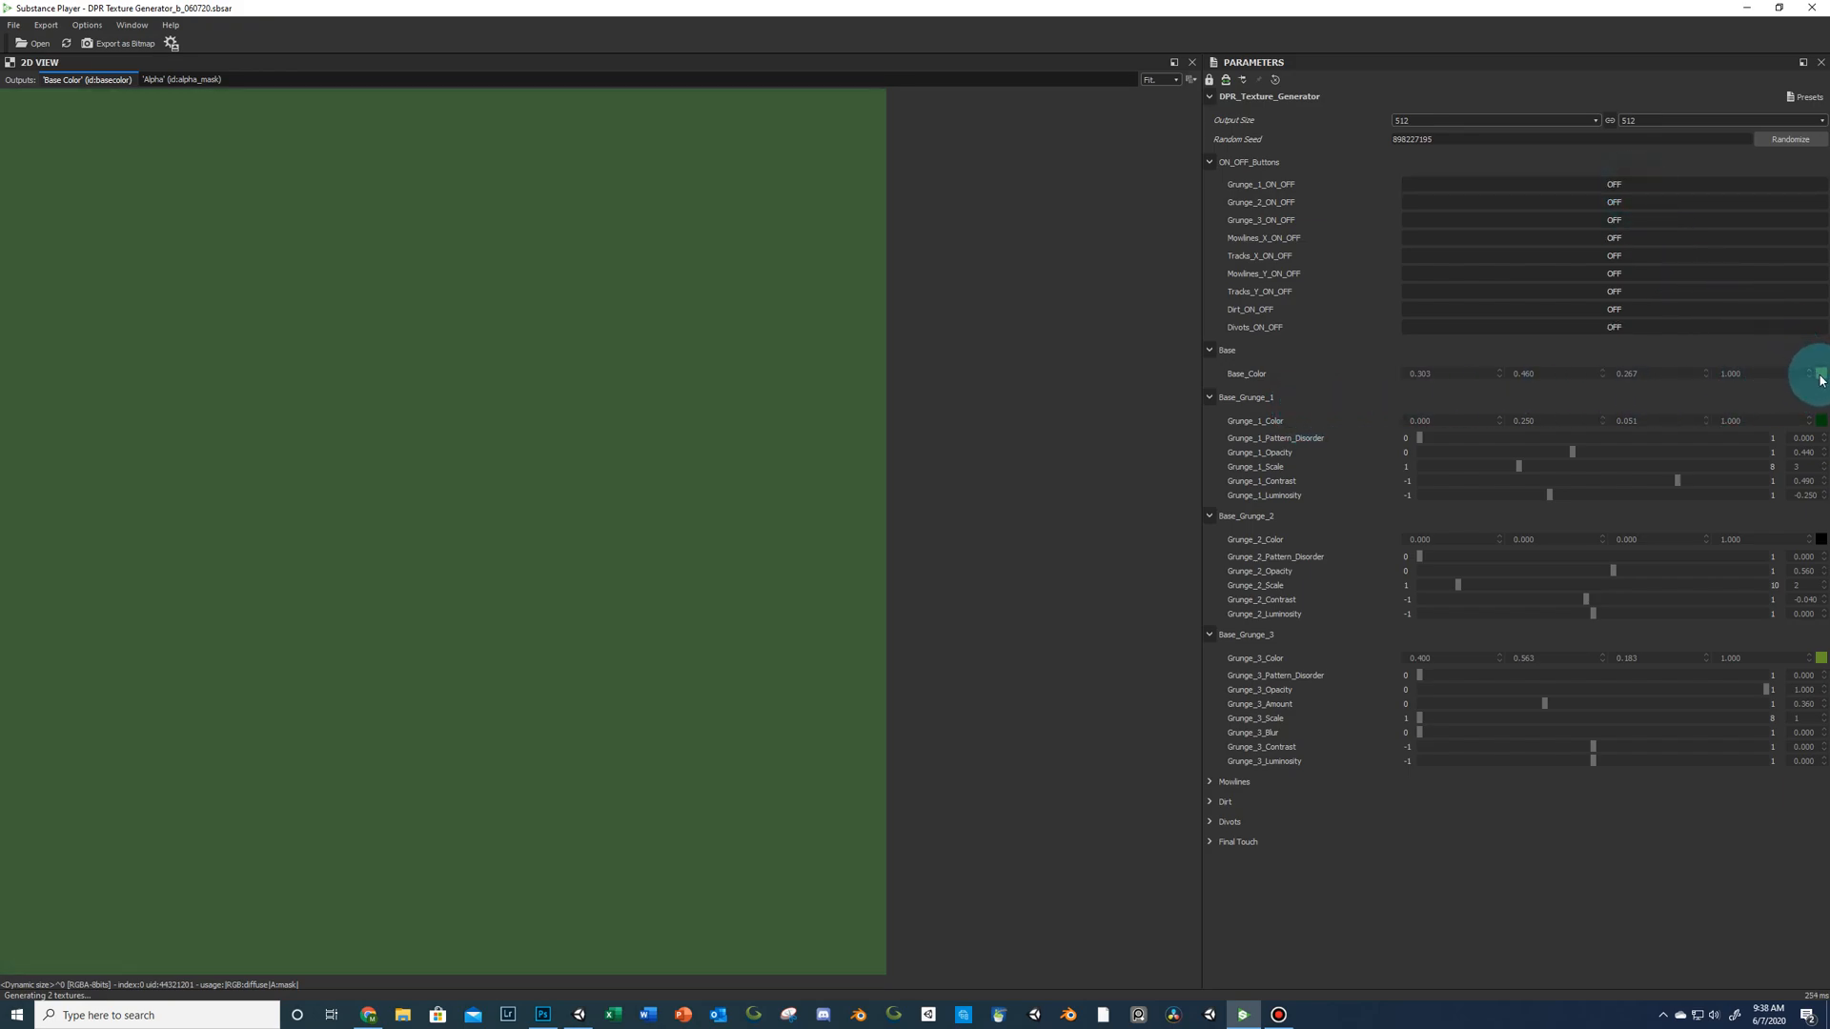
{"action": "left_click", "coordinate": [1821, 374]}
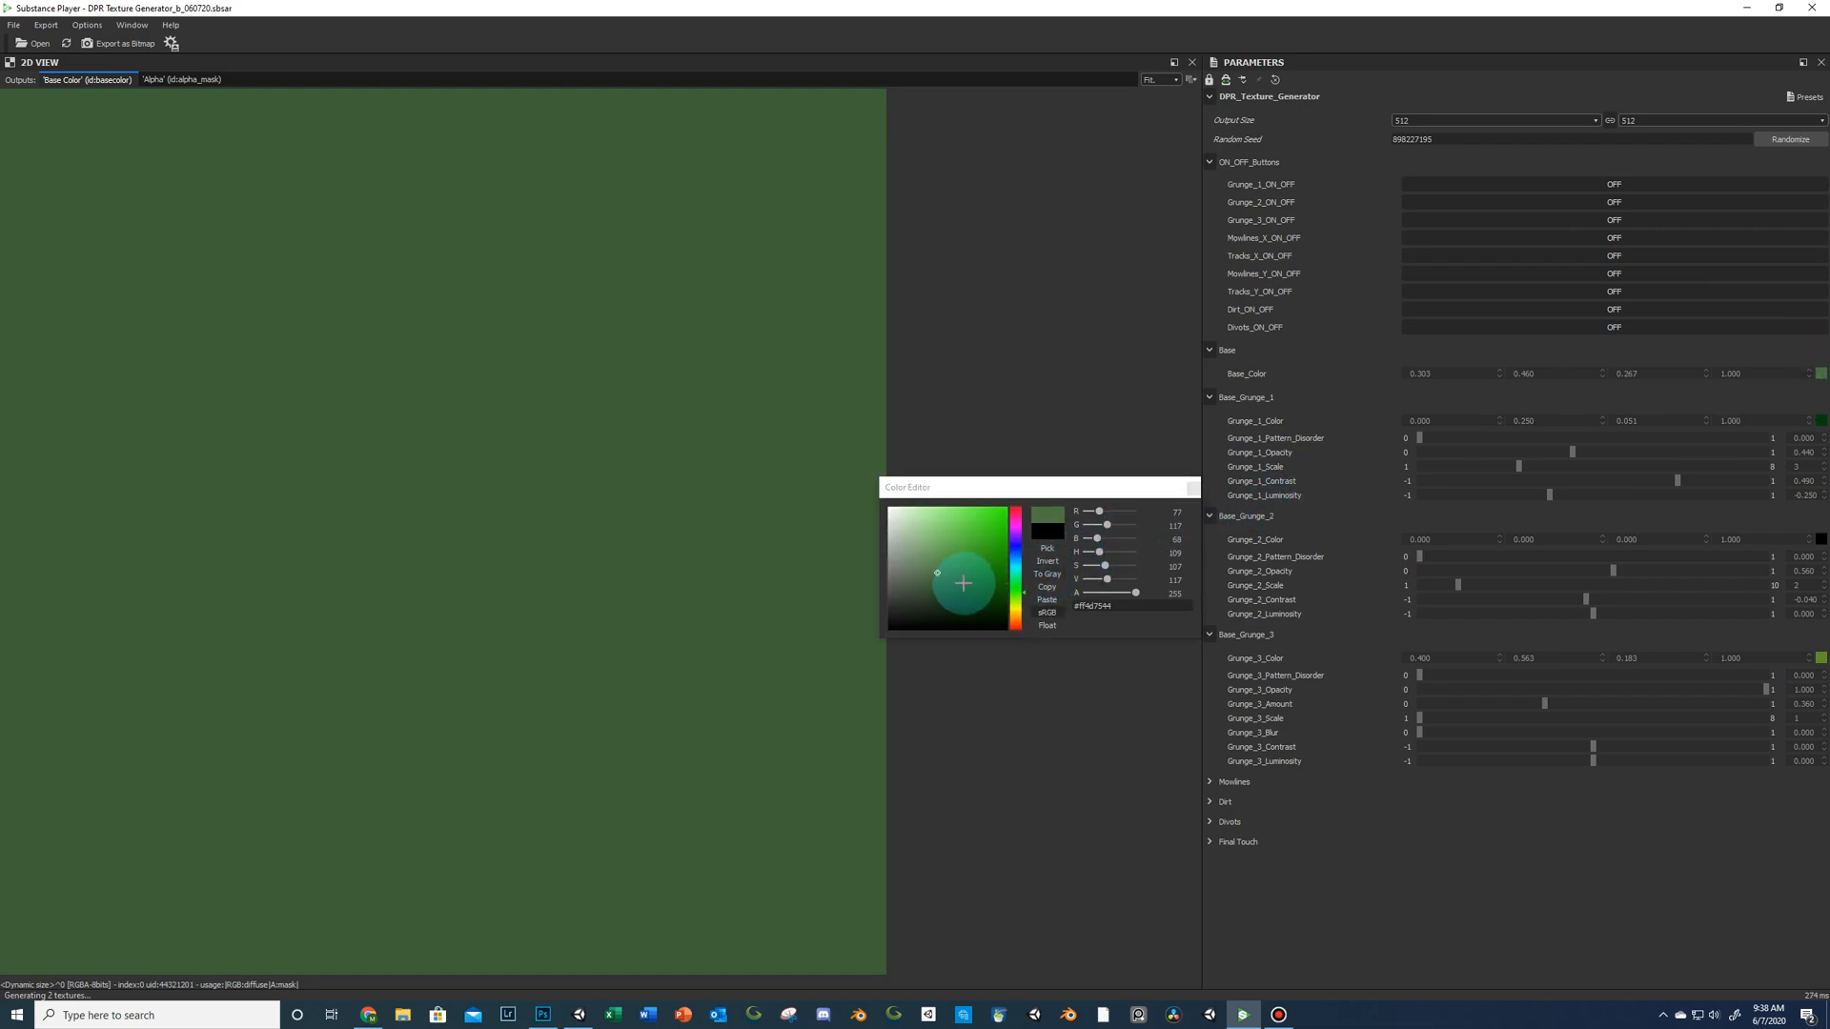
{"action": "left_click", "coordinate": [939, 576]}
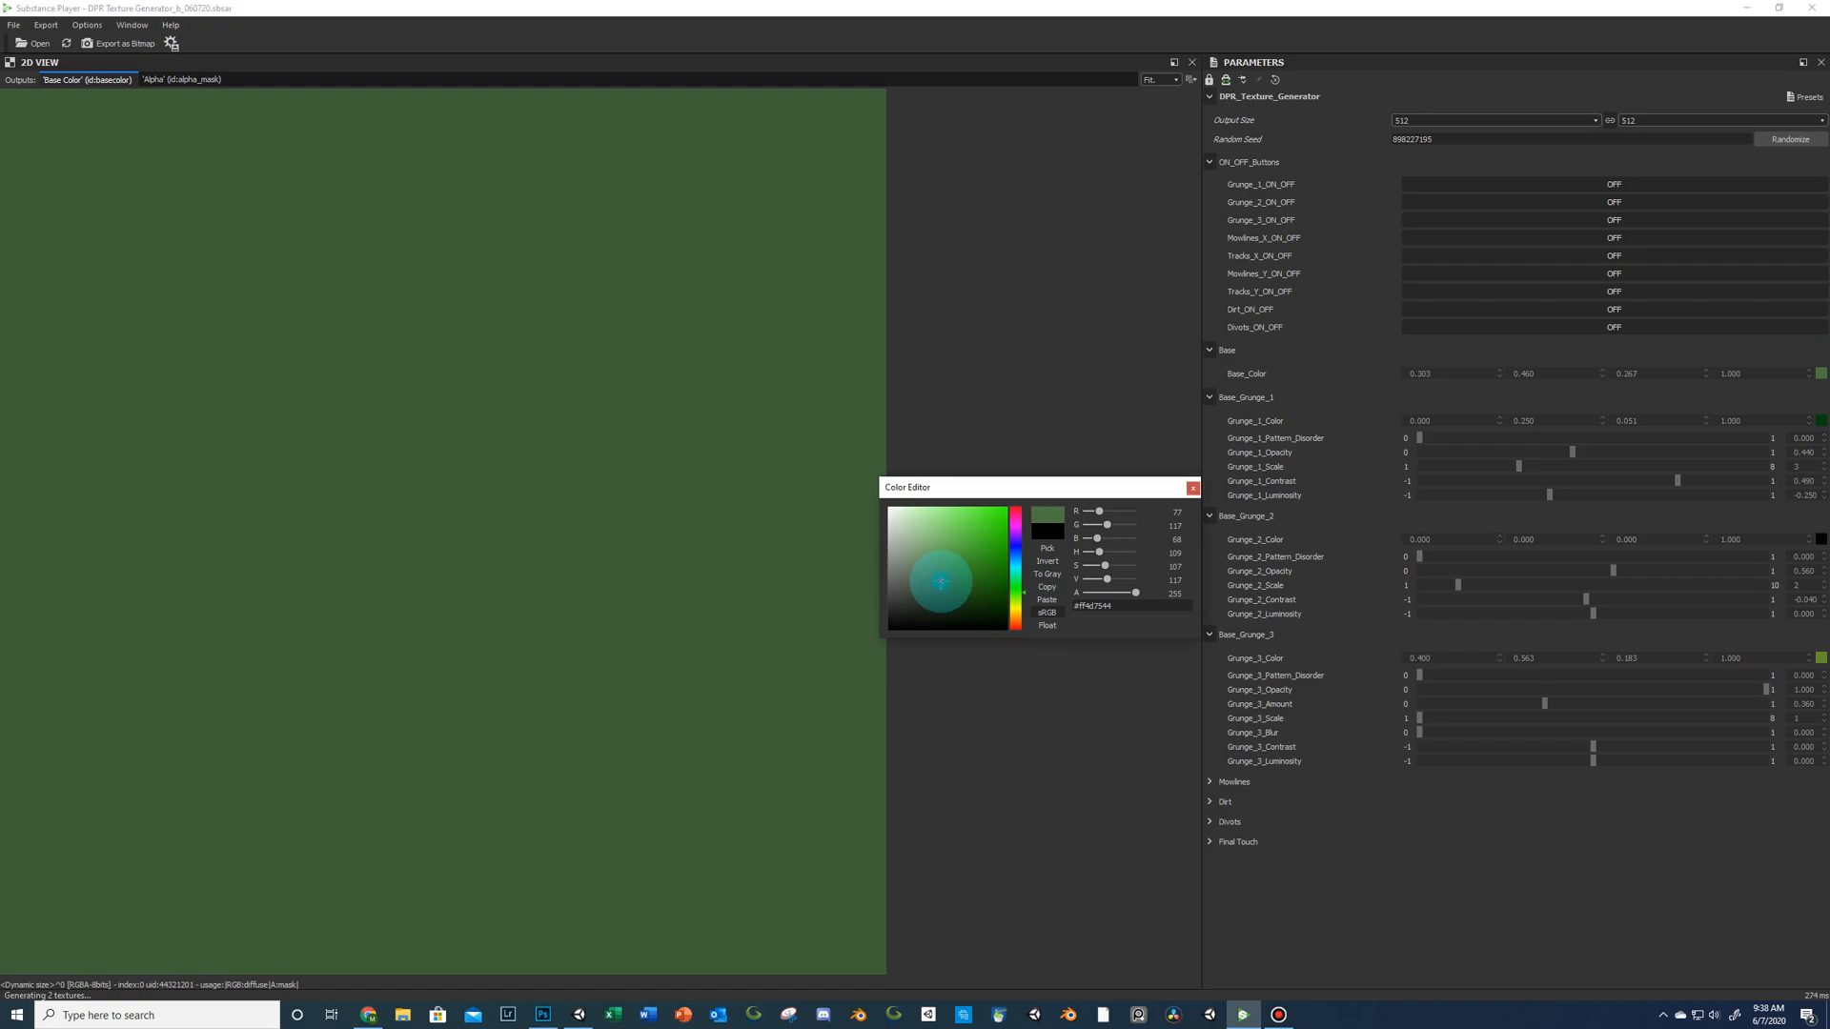
{"action": "left_click", "coordinate": [943, 575]}
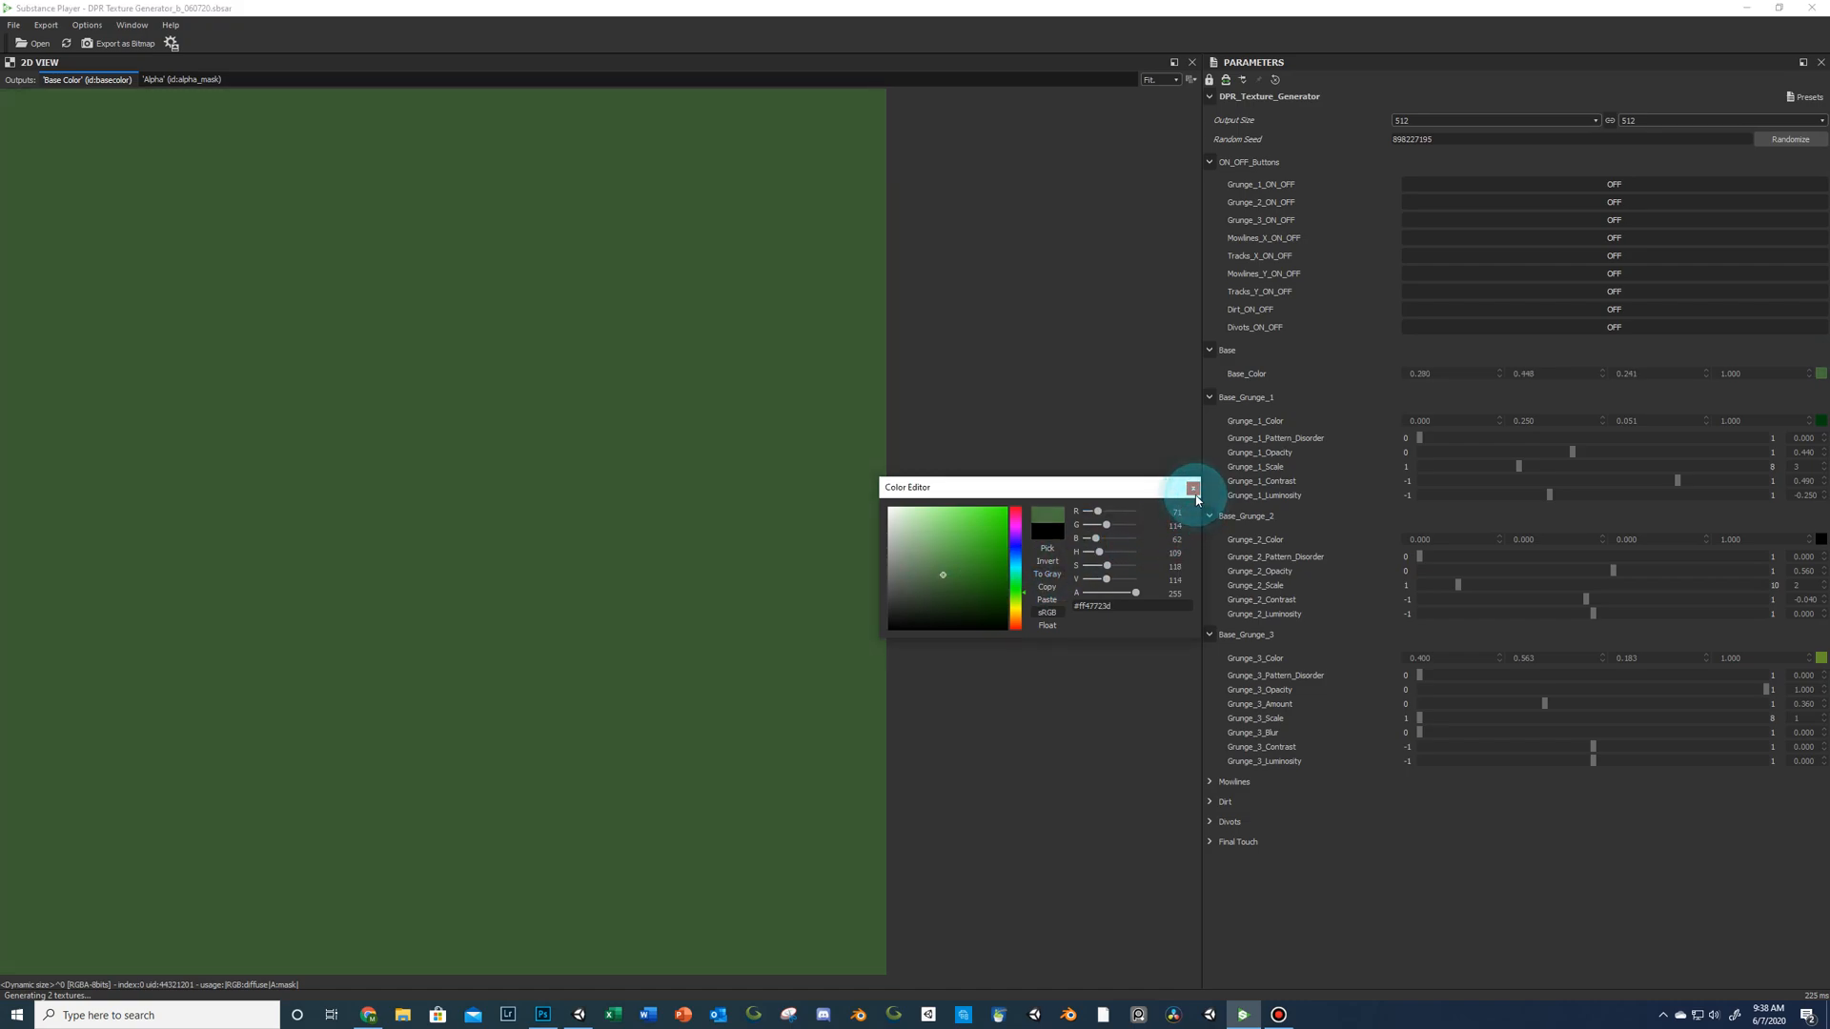
{"action": "left_click", "coordinate": [1193, 489]}
Turn on Grunge_1 and set its pattern disorder to 0.109, opacity to 0.367, scale to 2, contrast to 0.514 and luminosity to about -0.27.
{"action": "left_click", "coordinate": [1612, 185]}
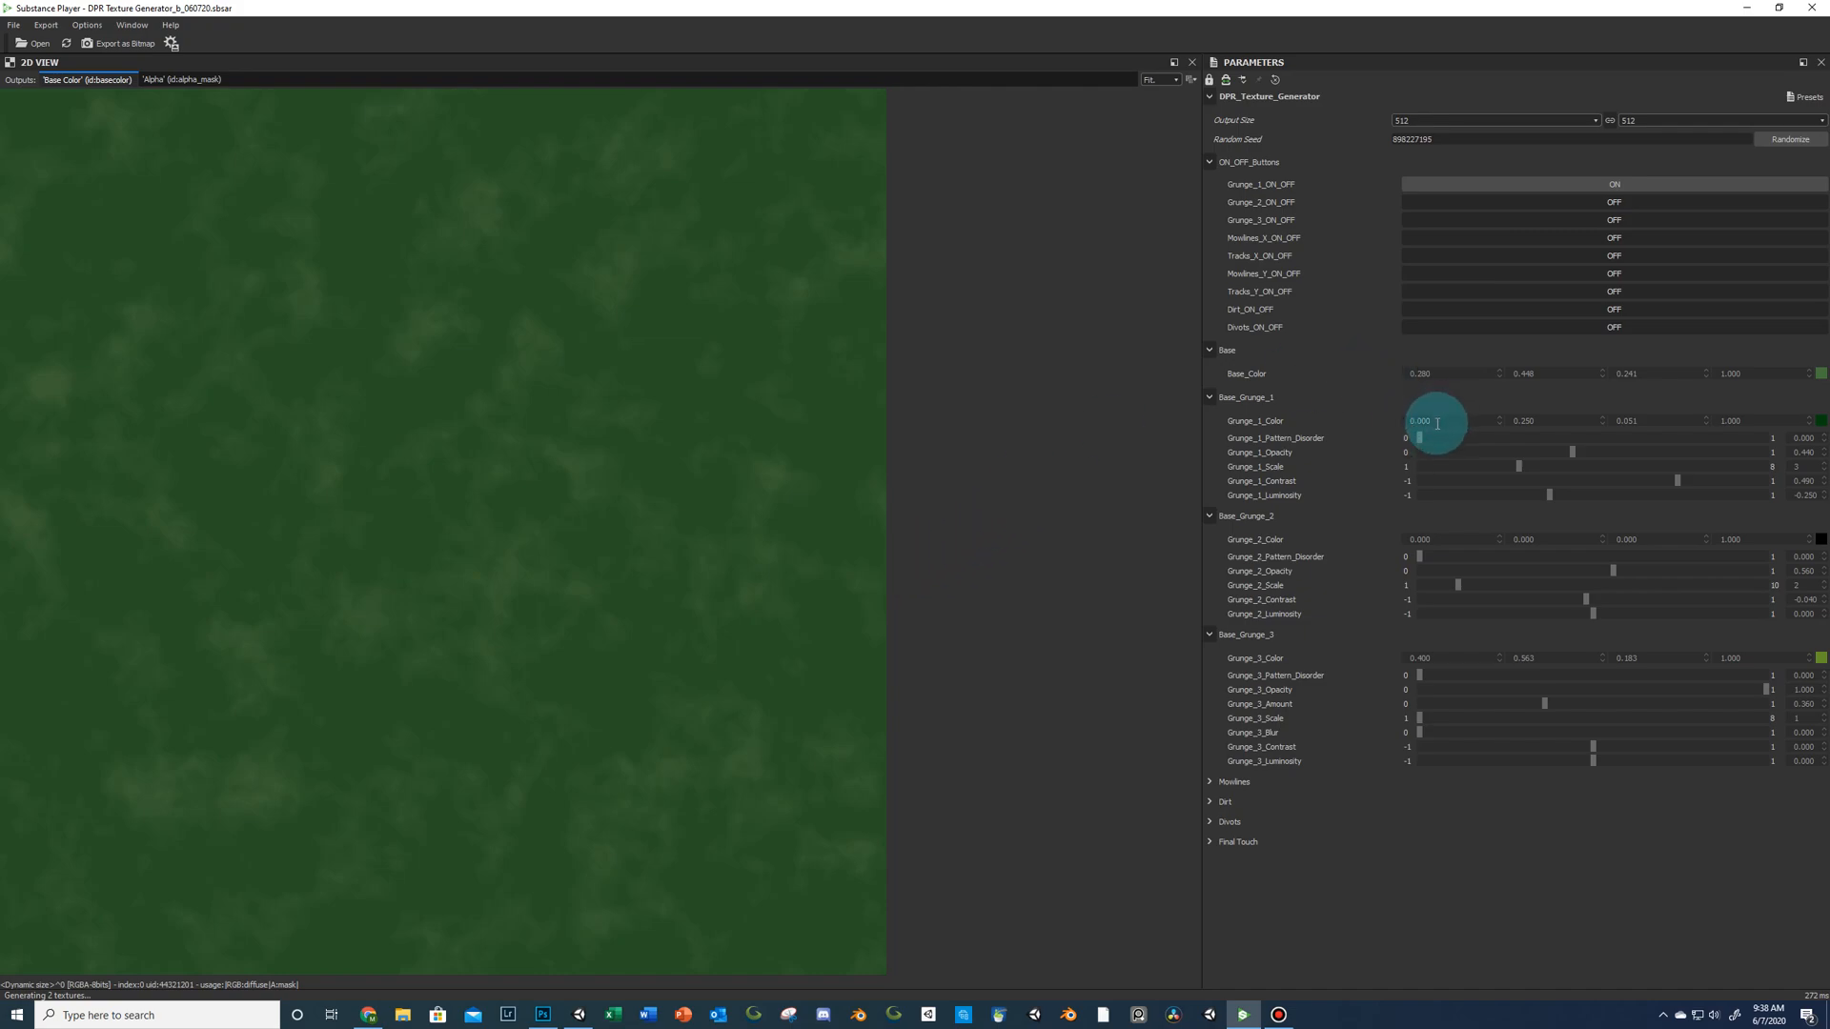
{"action": "left_click_drag", "start_coordinate": [1423, 443], "coordinate": [1462, 448]}
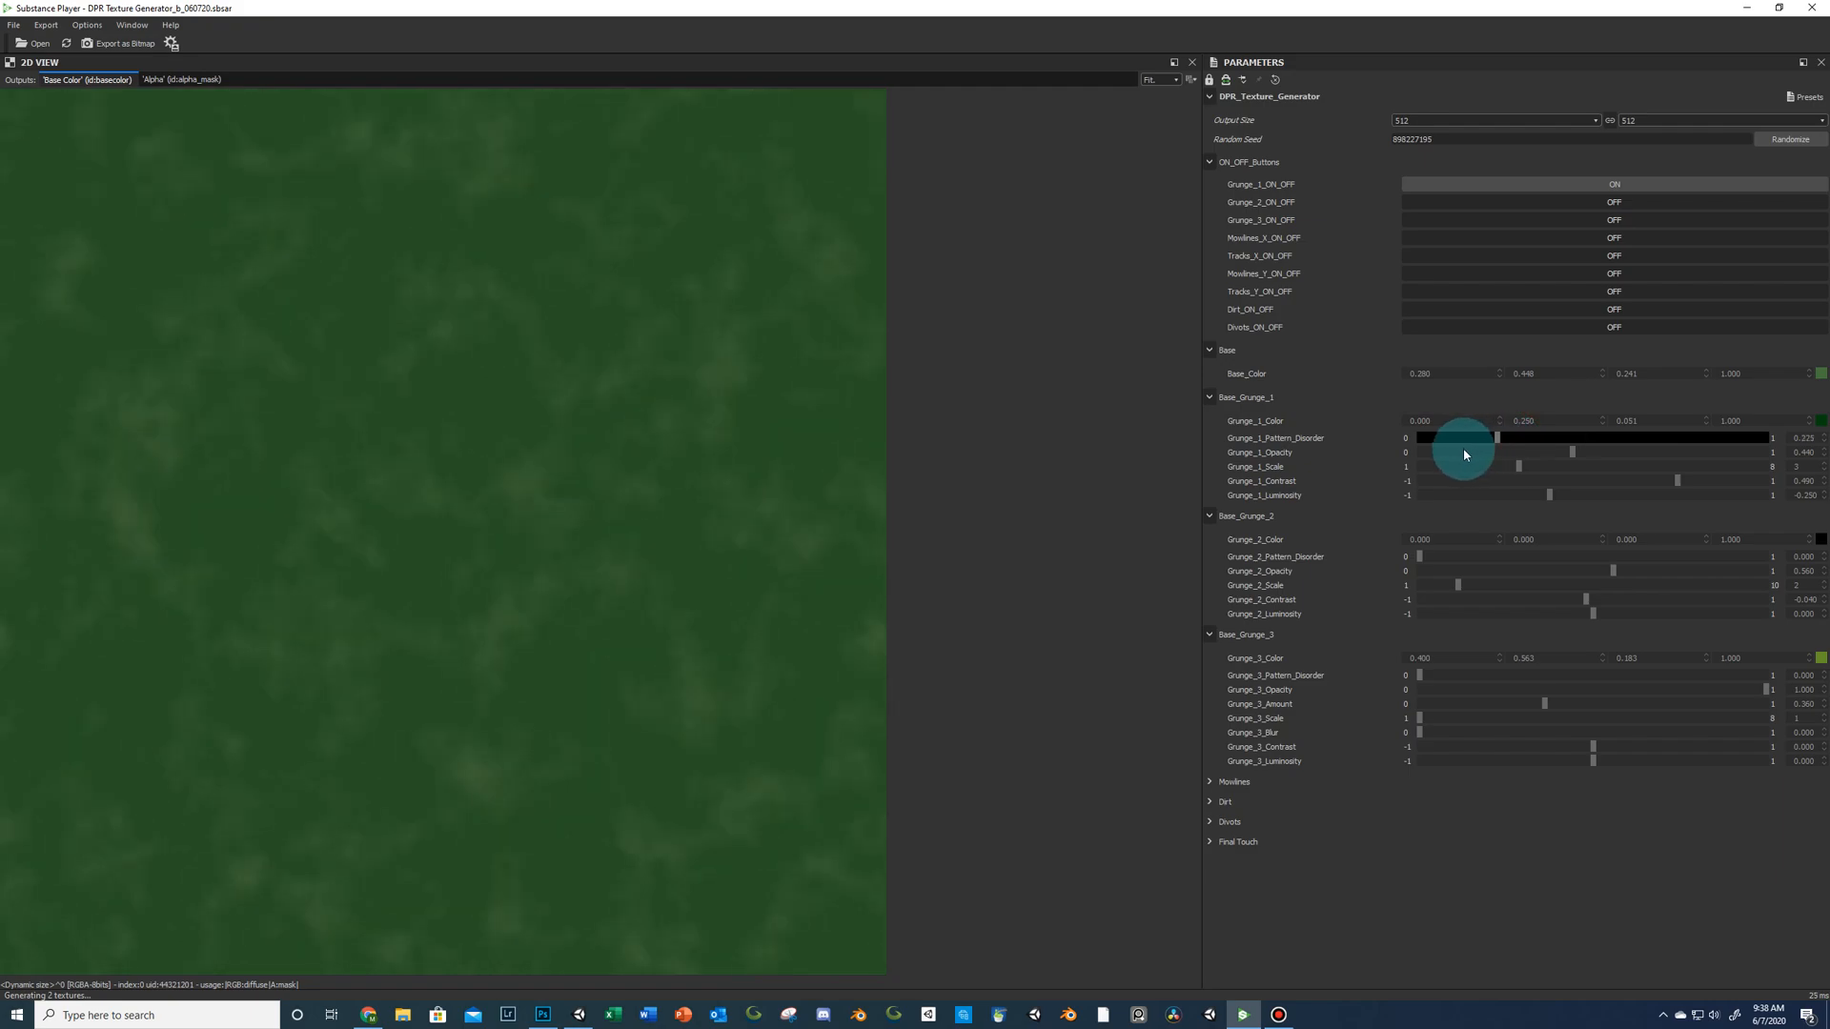
{"action": "left_click_drag", "start_coordinate": [1574, 455], "coordinate": [1510, 471]}
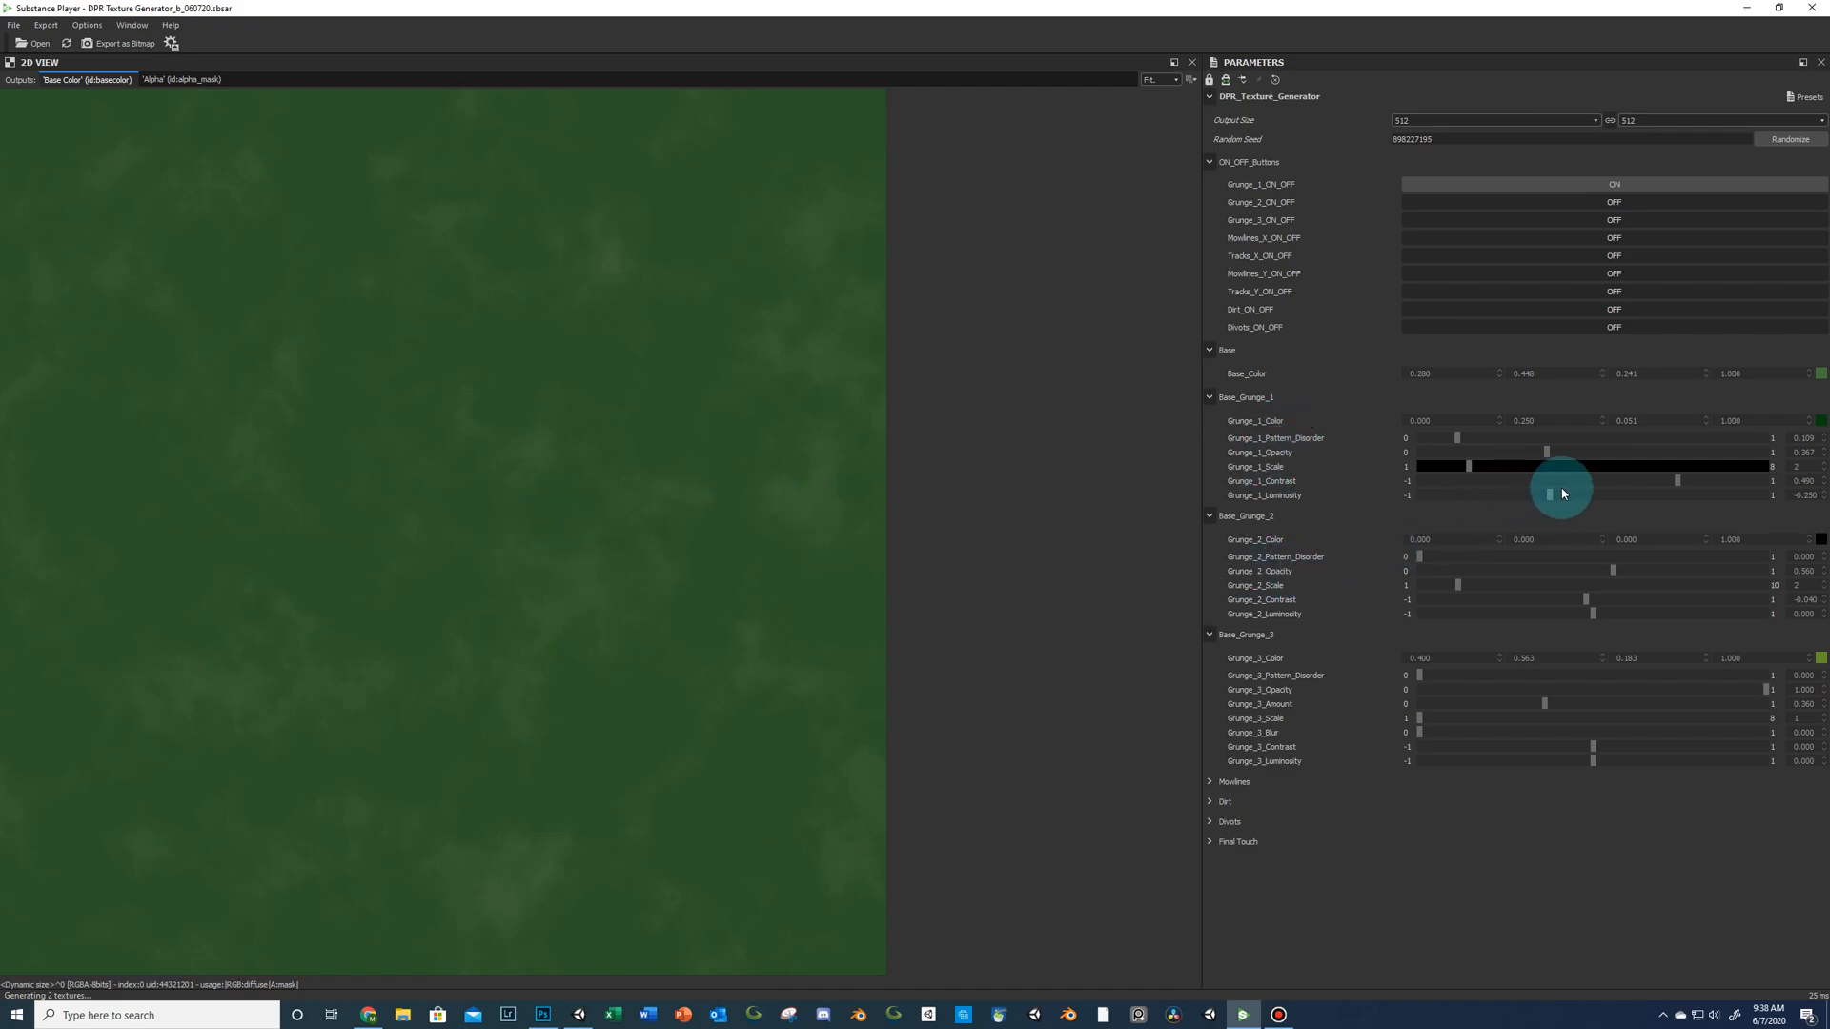
{"action": "mouse_move", "coordinate": [1679, 485]}
{"action": "left_mouse_down"}
{"action": "mouse_move", "coordinate": [1593, 484]}
{"action": "mouse_move", "coordinate": [1682, 484]}
{"action": "left_mouse_up"}
{"action": "left_click_drag", "start_coordinate": [1564, 498], "coordinate": [1546, 505]}
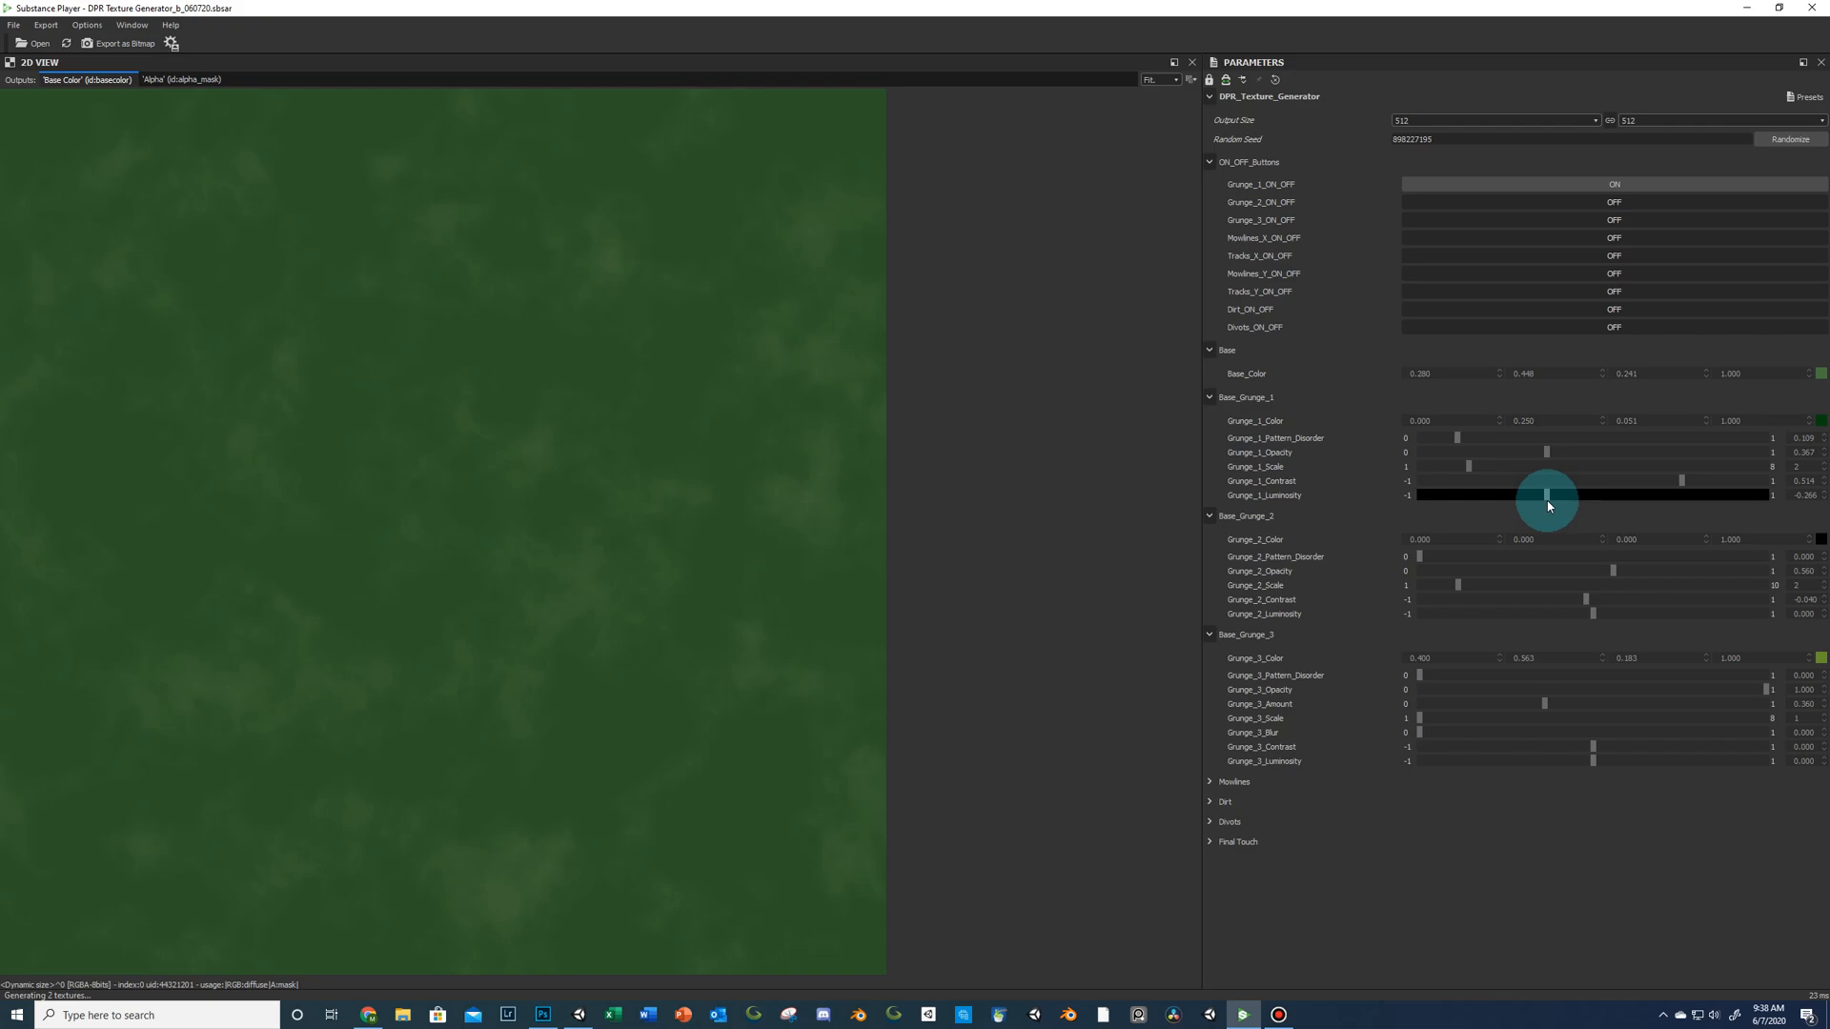
Turn on the Grunge_2 layer, switching it off and on again to compare its effect.
{"action": "left_click", "coordinate": [1596, 202]}
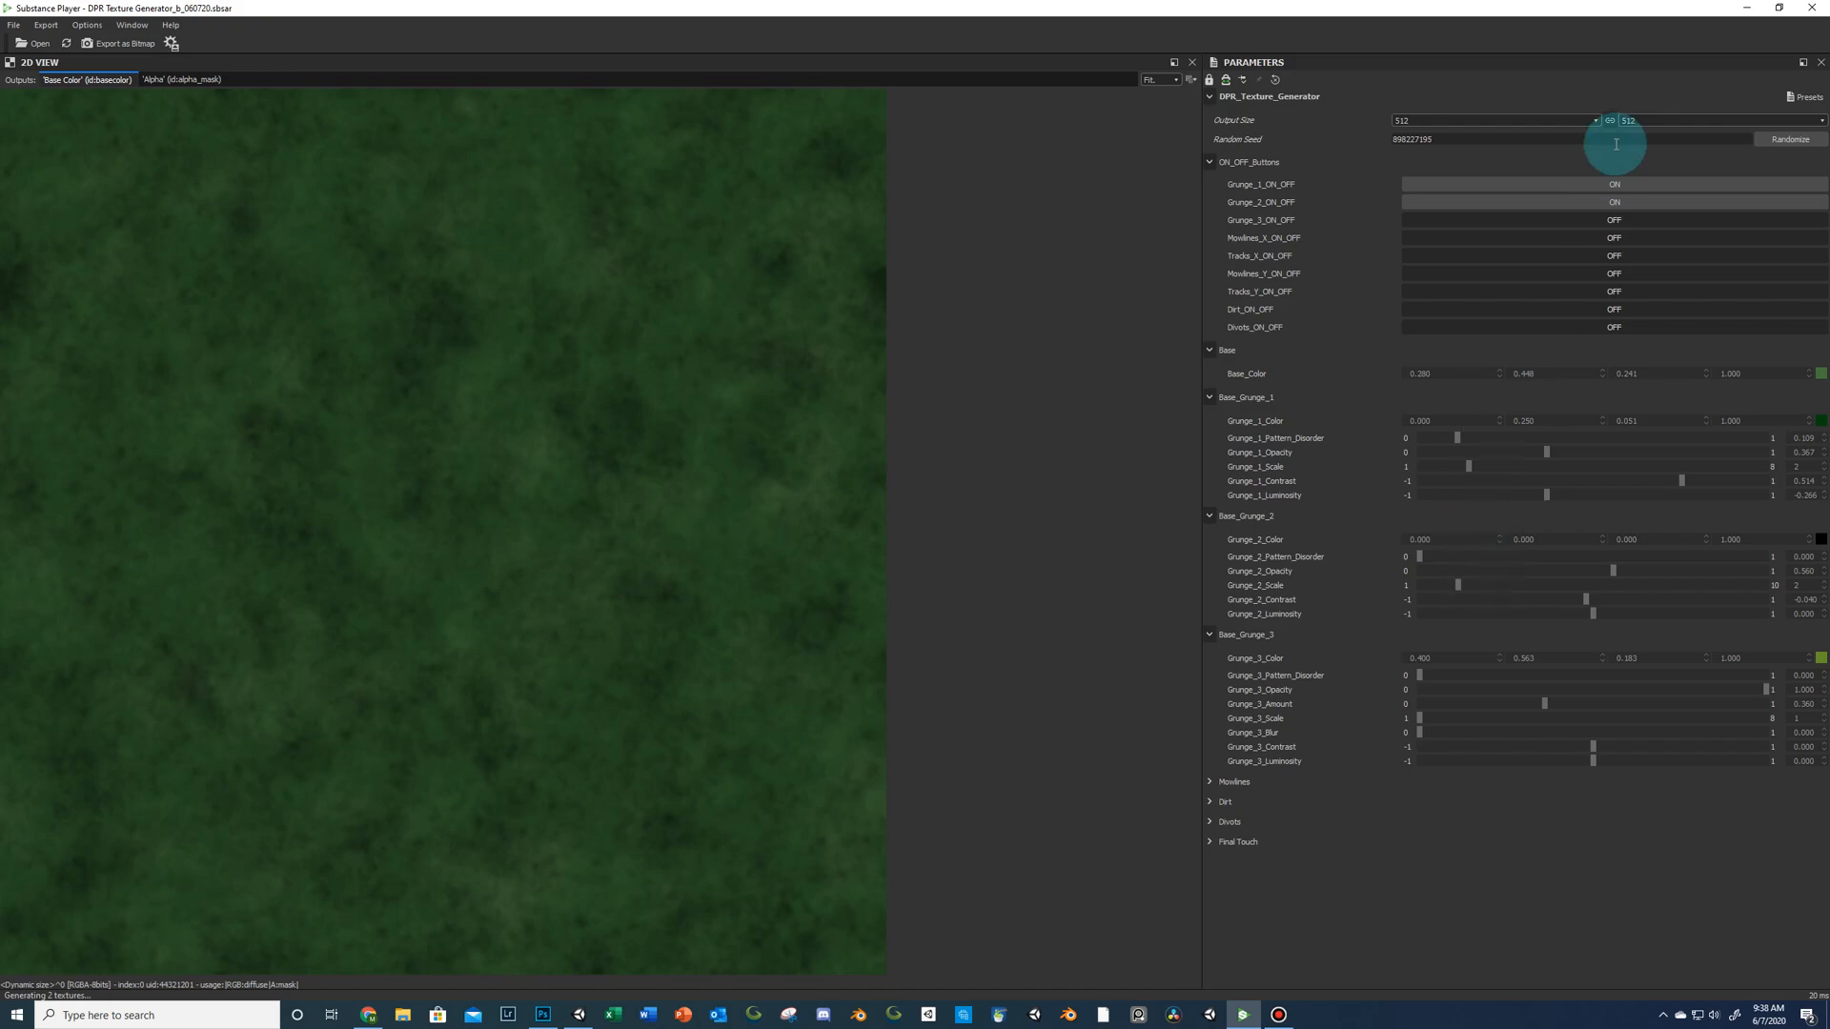
{"action": "left_click", "coordinate": [1610, 202]}
{"action": "left_click", "coordinate": [1610, 204]}
Compare the Grunge_2 and Grunge_1 colors, and set Grunge_2_Color to the near-black #ff110d0d.
{"action": "left_click", "coordinate": [1820, 540]}
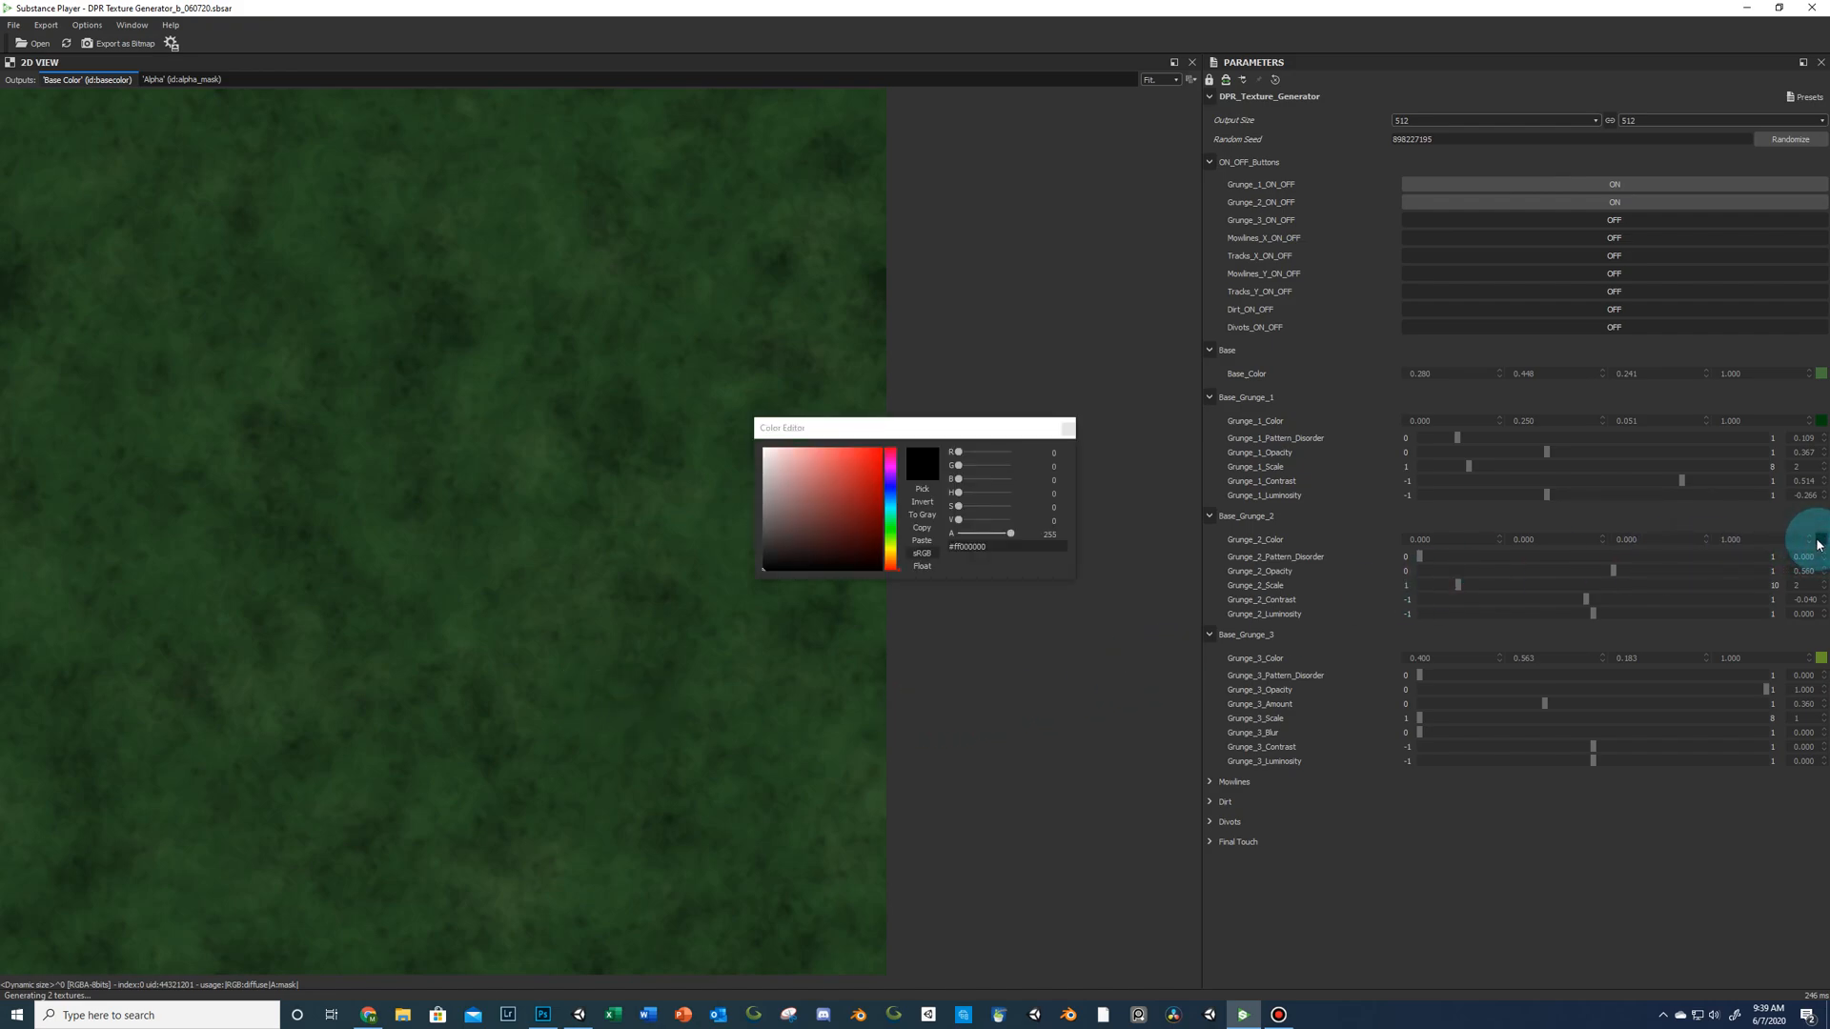
{"action": "left_click", "coordinate": [1822, 422]}
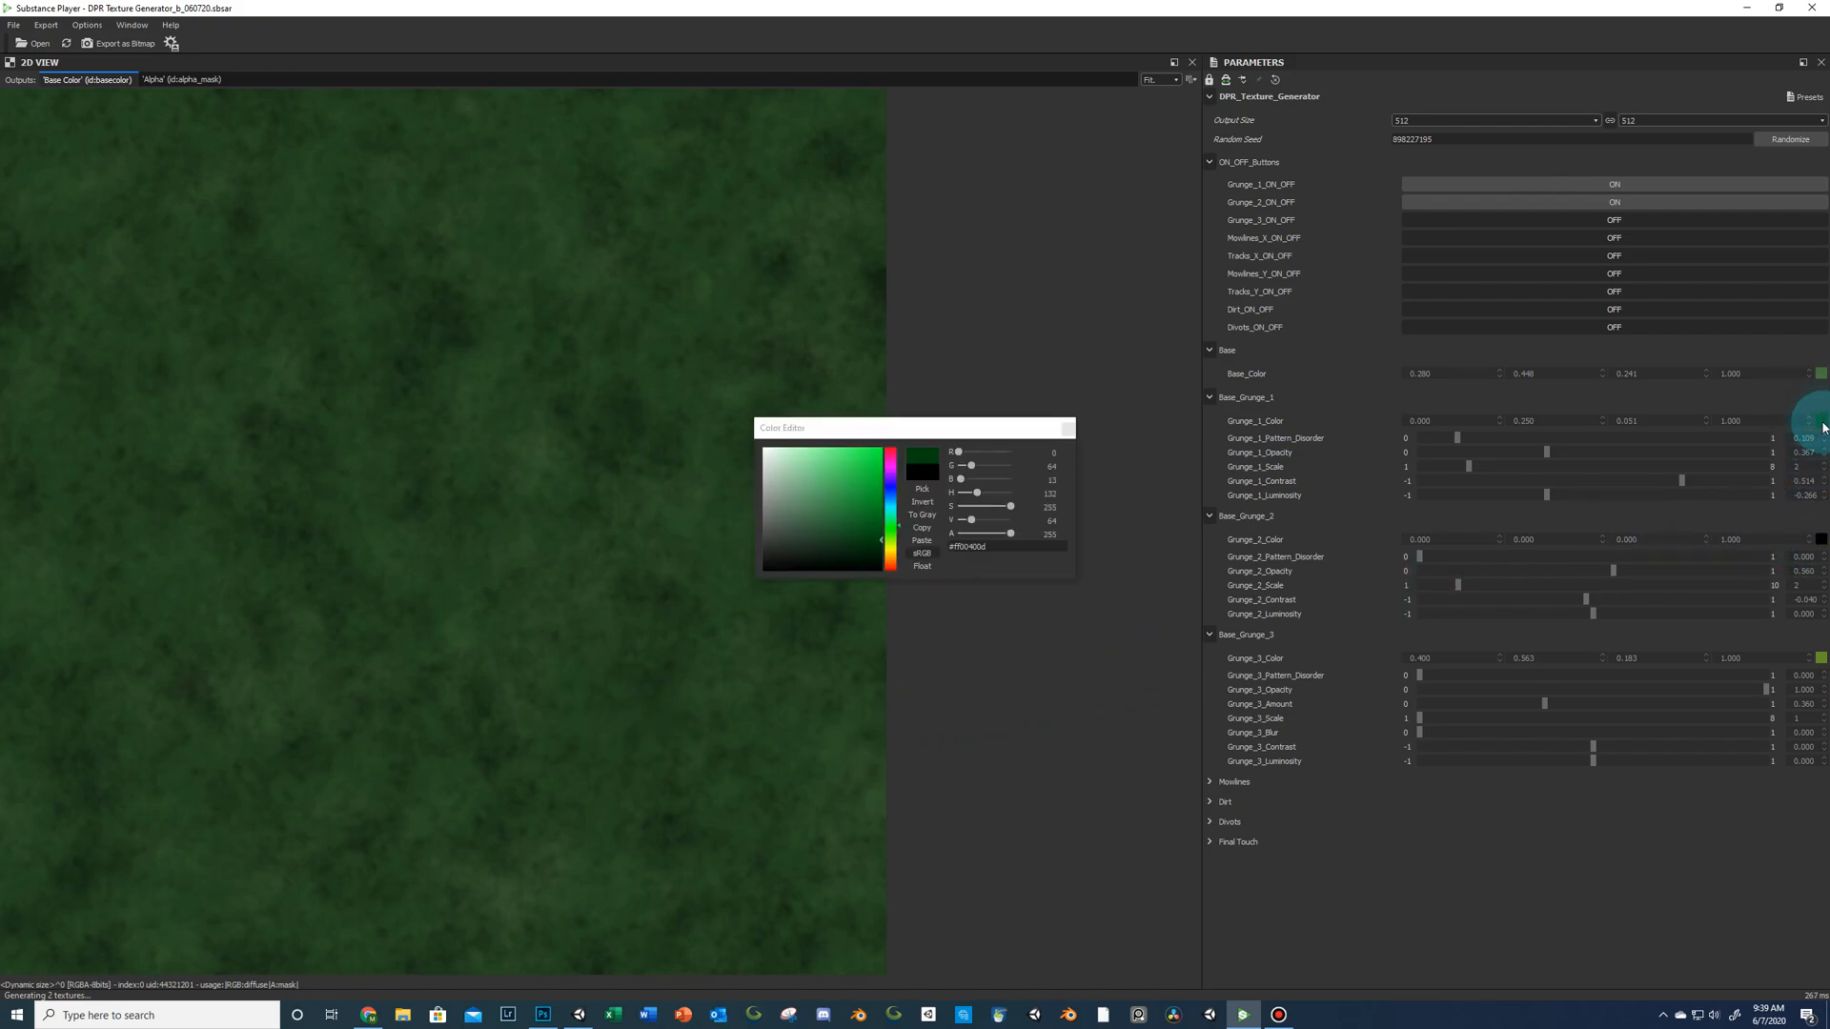
{"action": "left_click", "coordinate": [1068, 428]}
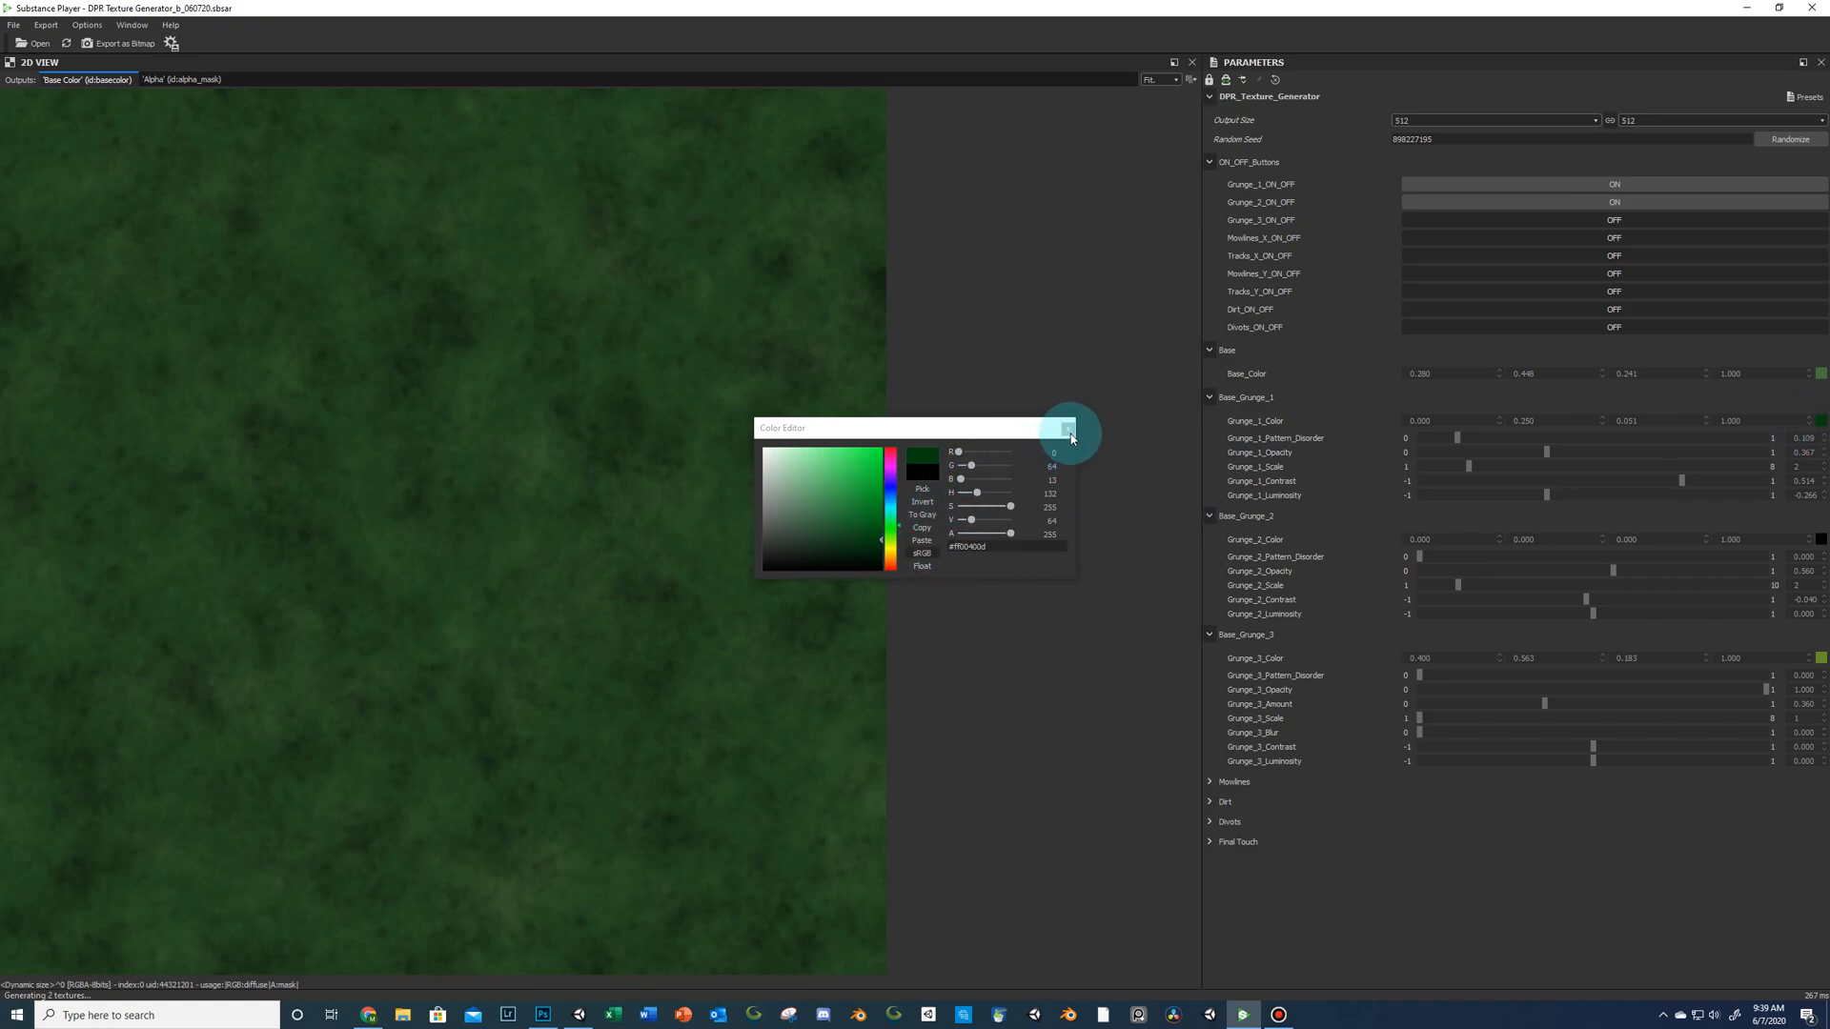
{"action": "left_click", "coordinate": [1819, 539]}
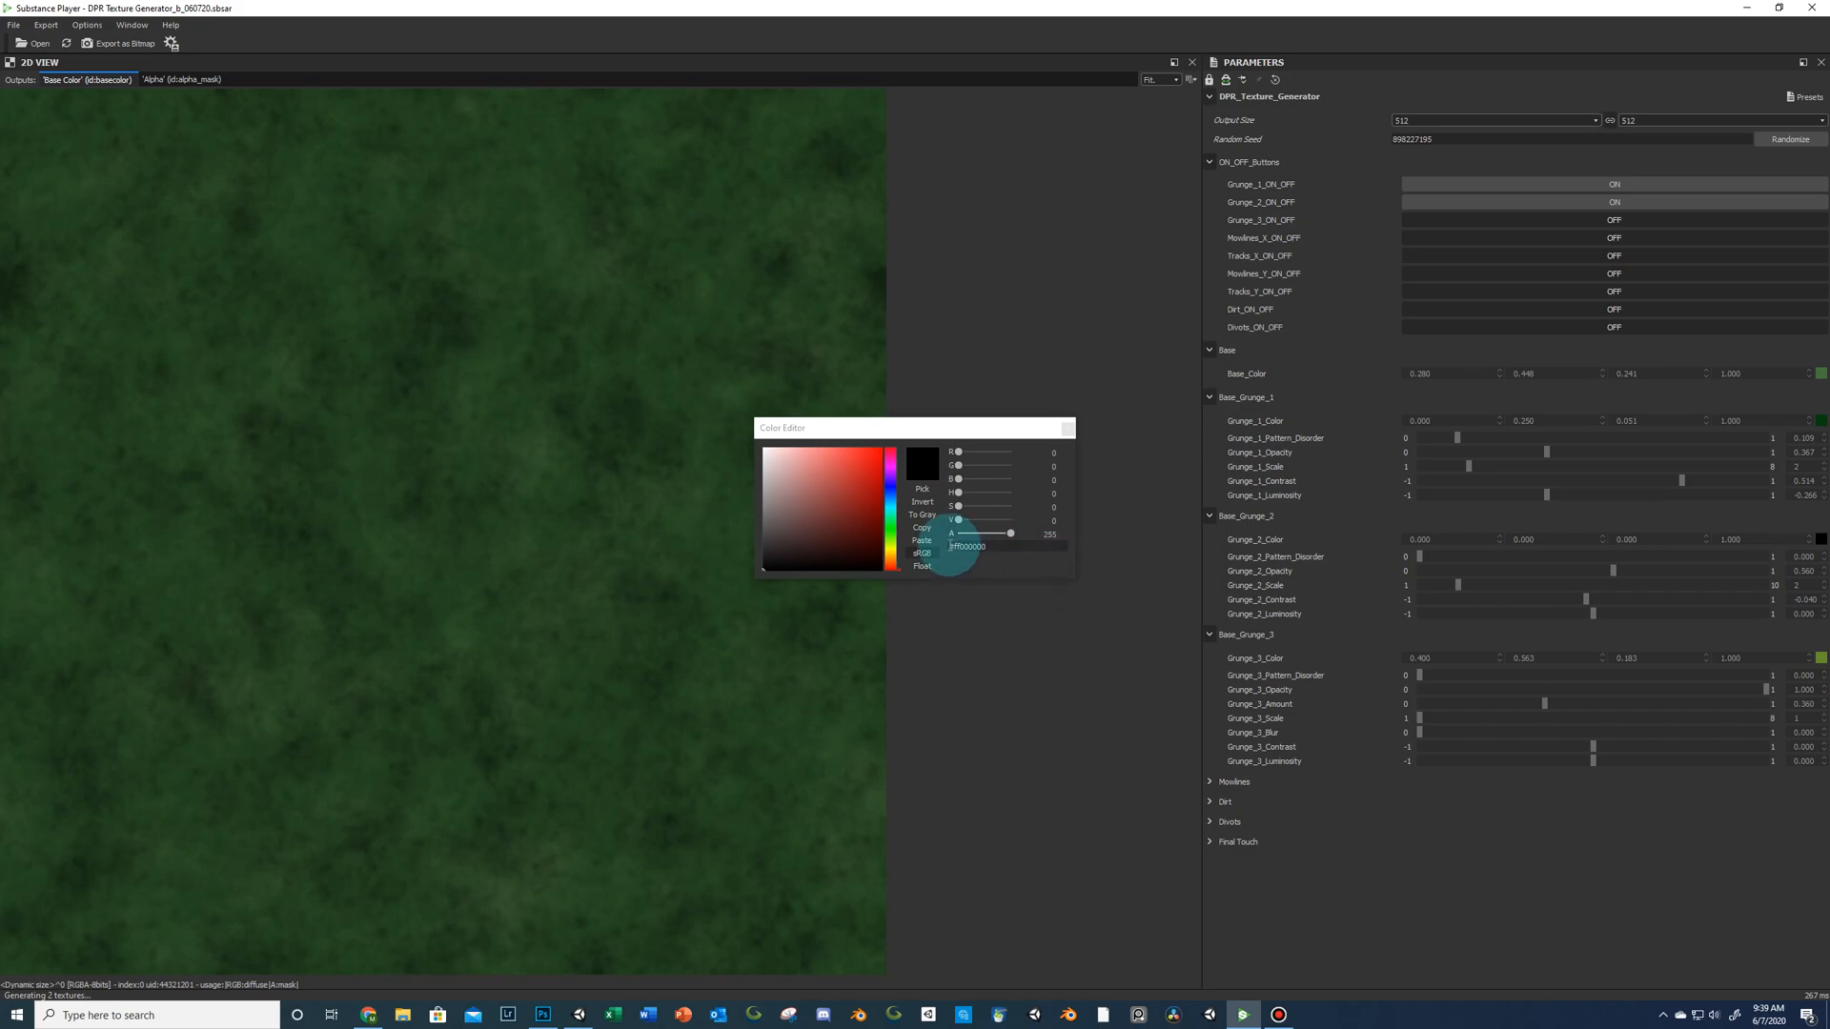
{"action": "left_click", "coordinate": [785, 563]}
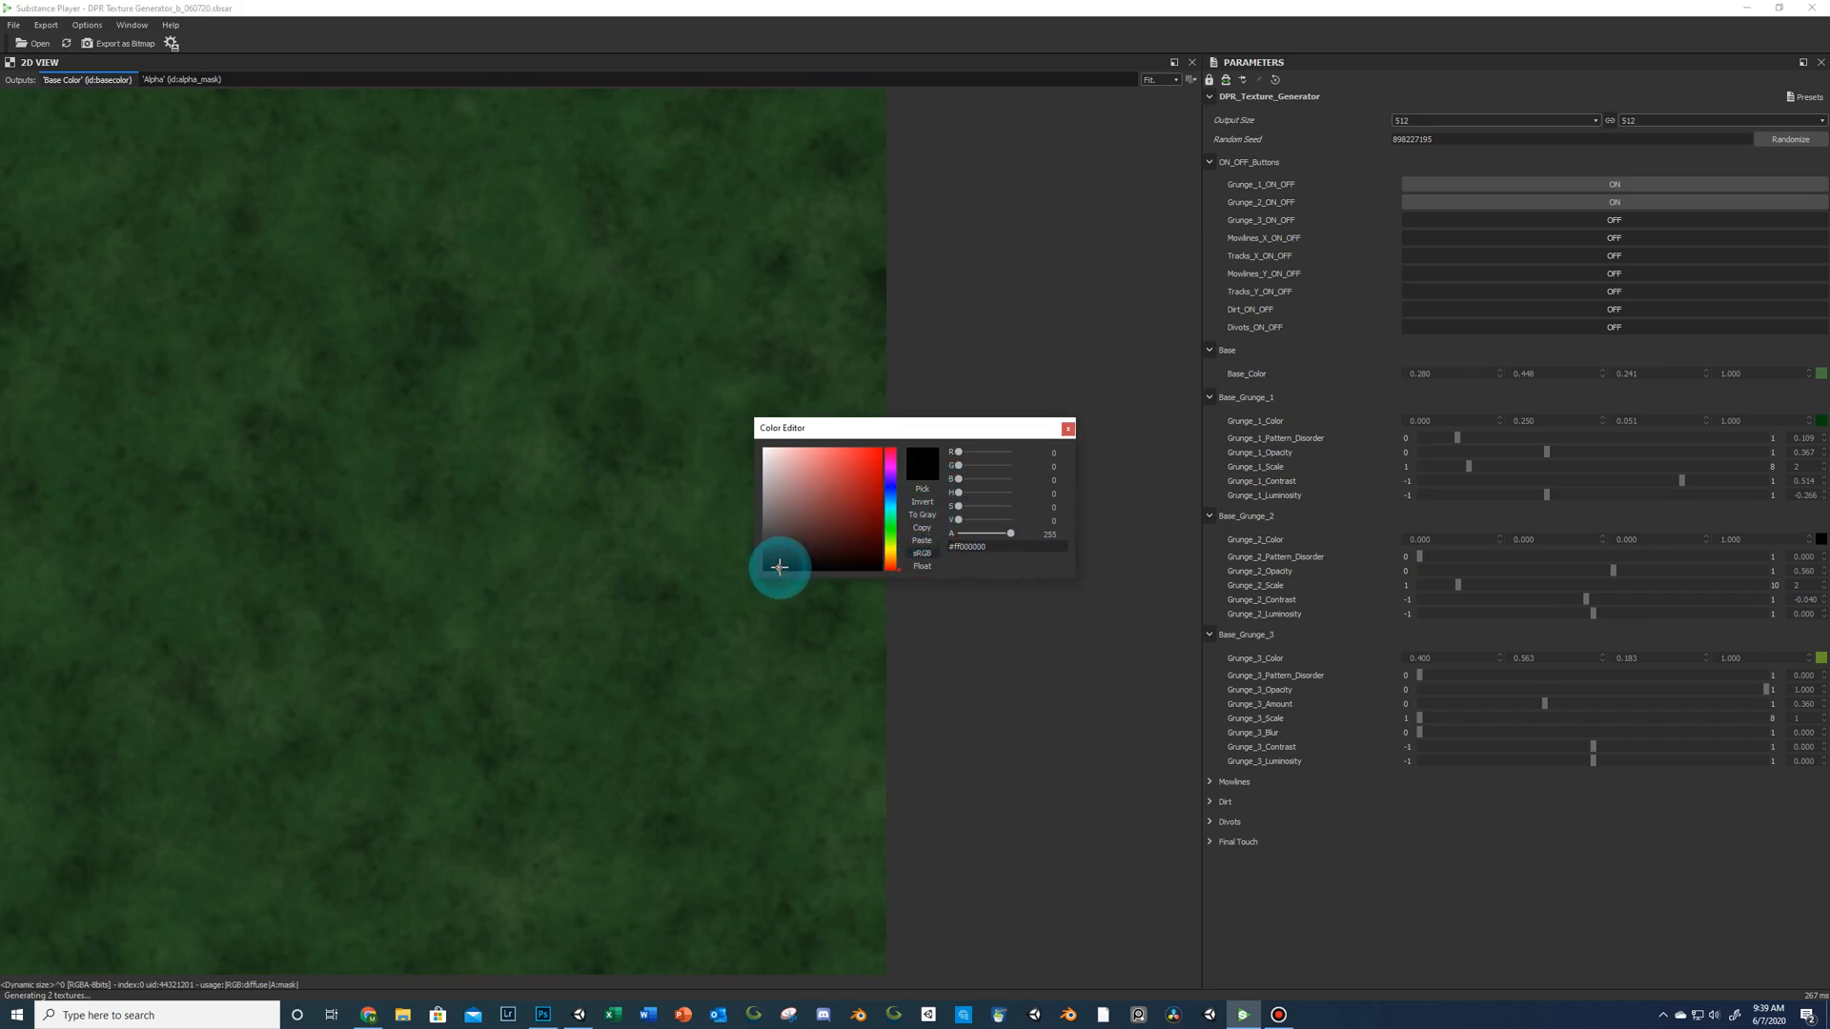
{"action": "left_click_drag", "start_coordinate": [786, 563], "coordinate": [788, 563]}
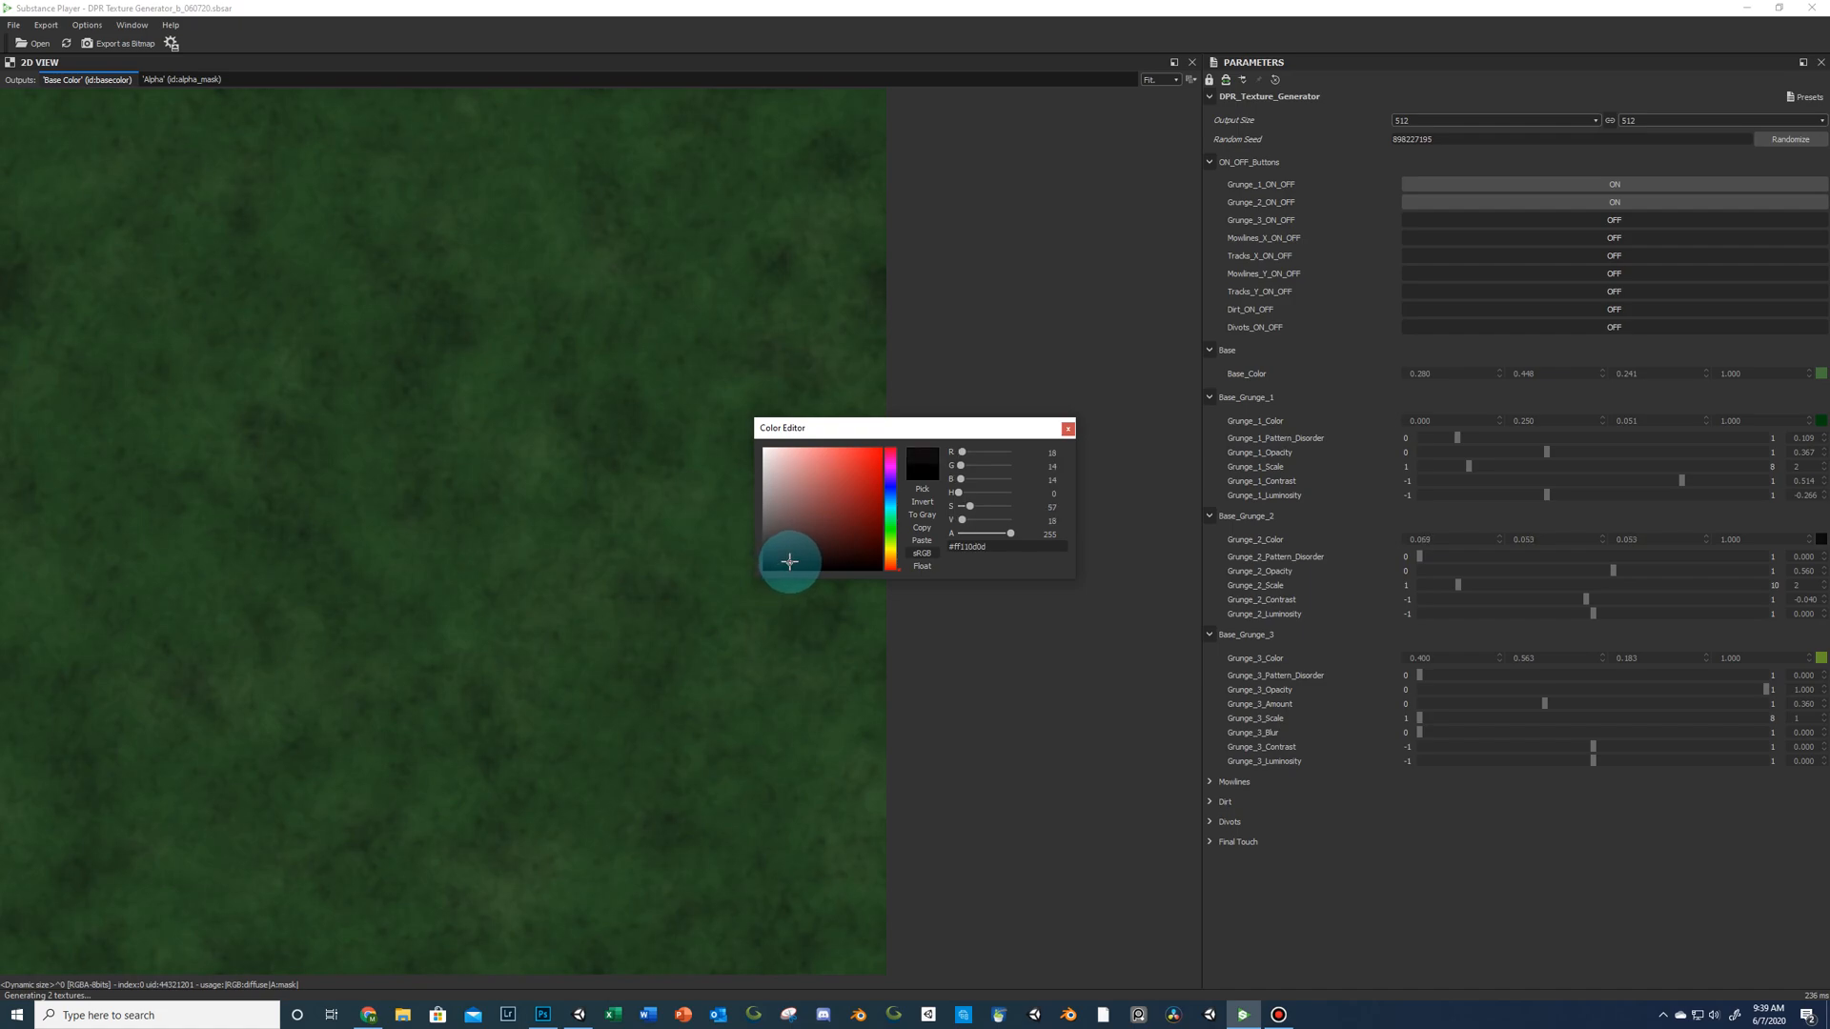
{"action": "left_click", "coordinate": [1068, 428]}
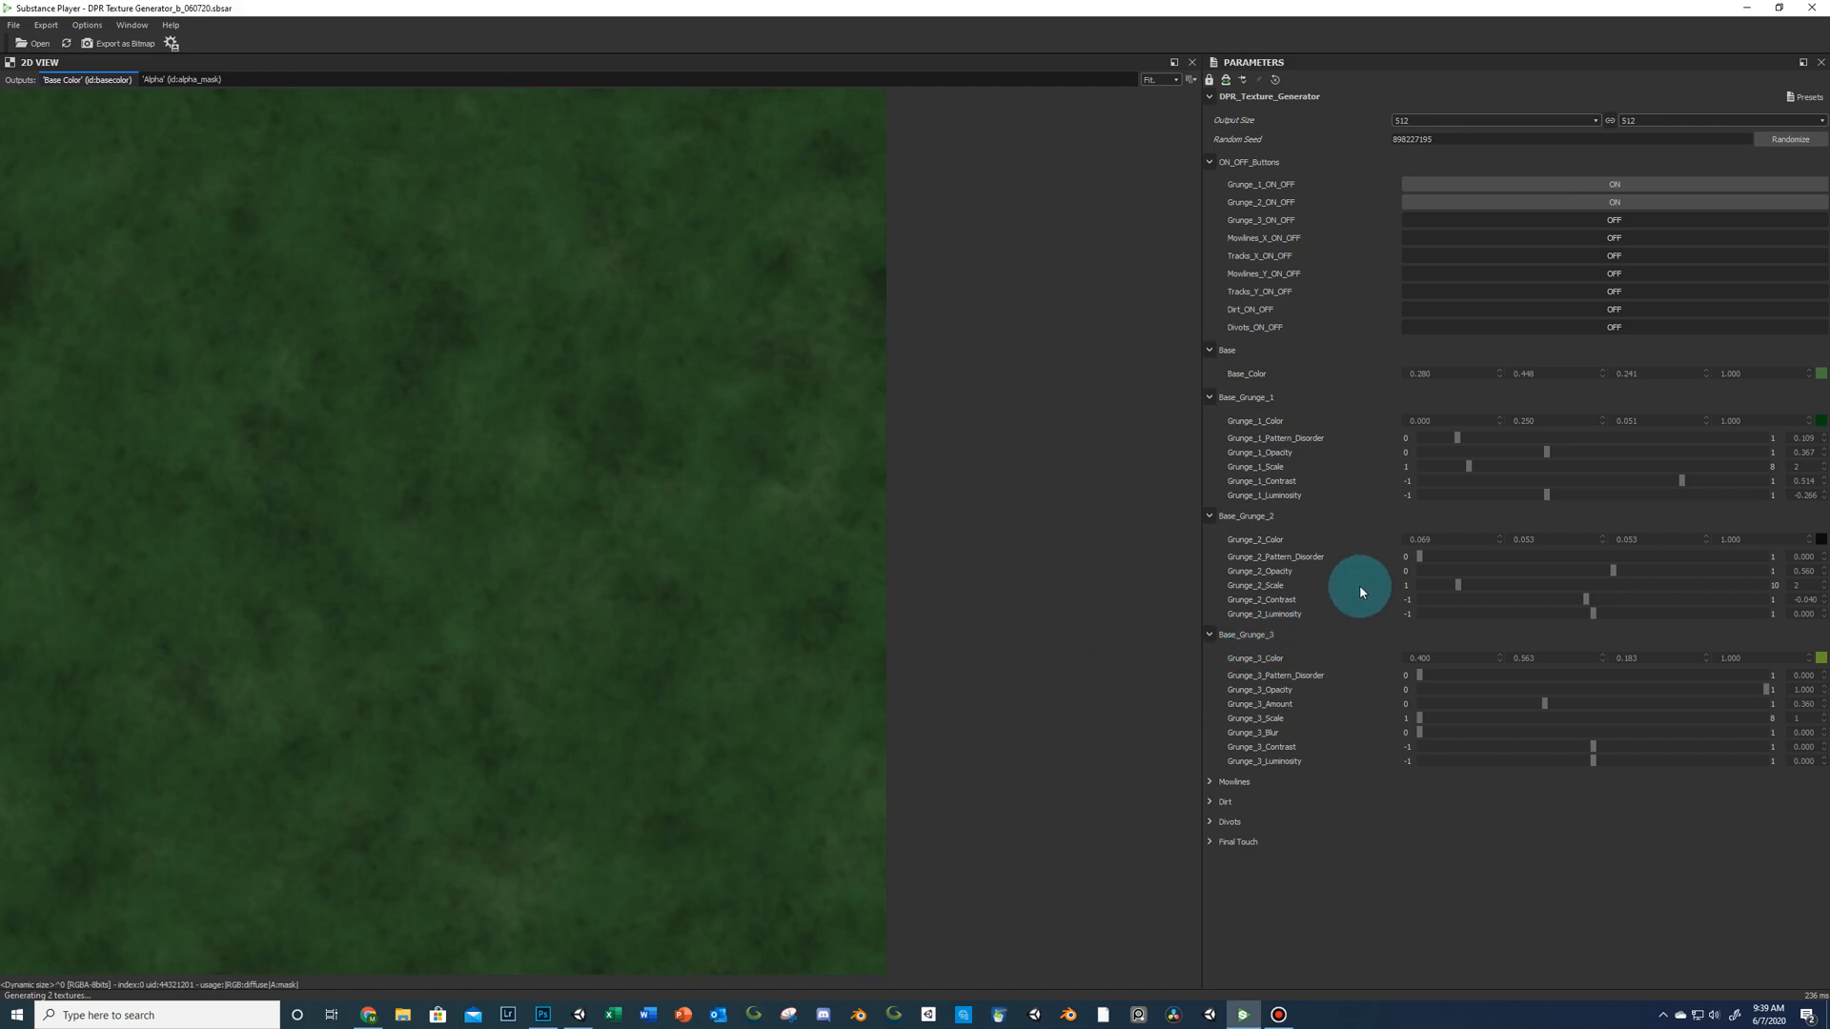
Set Grunge_2's opacity to 0.328, pattern disorder to 0.136, scale to 3 and contrast to -0.109, and collapse the first two grunge groups.
{"action": "left_click_drag", "start_coordinate": [1613, 575], "coordinate": [1533, 589]}
{"action": "left_click_drag", "start_coordinate": [1418, 557], "coordinate": [1503, 593]}
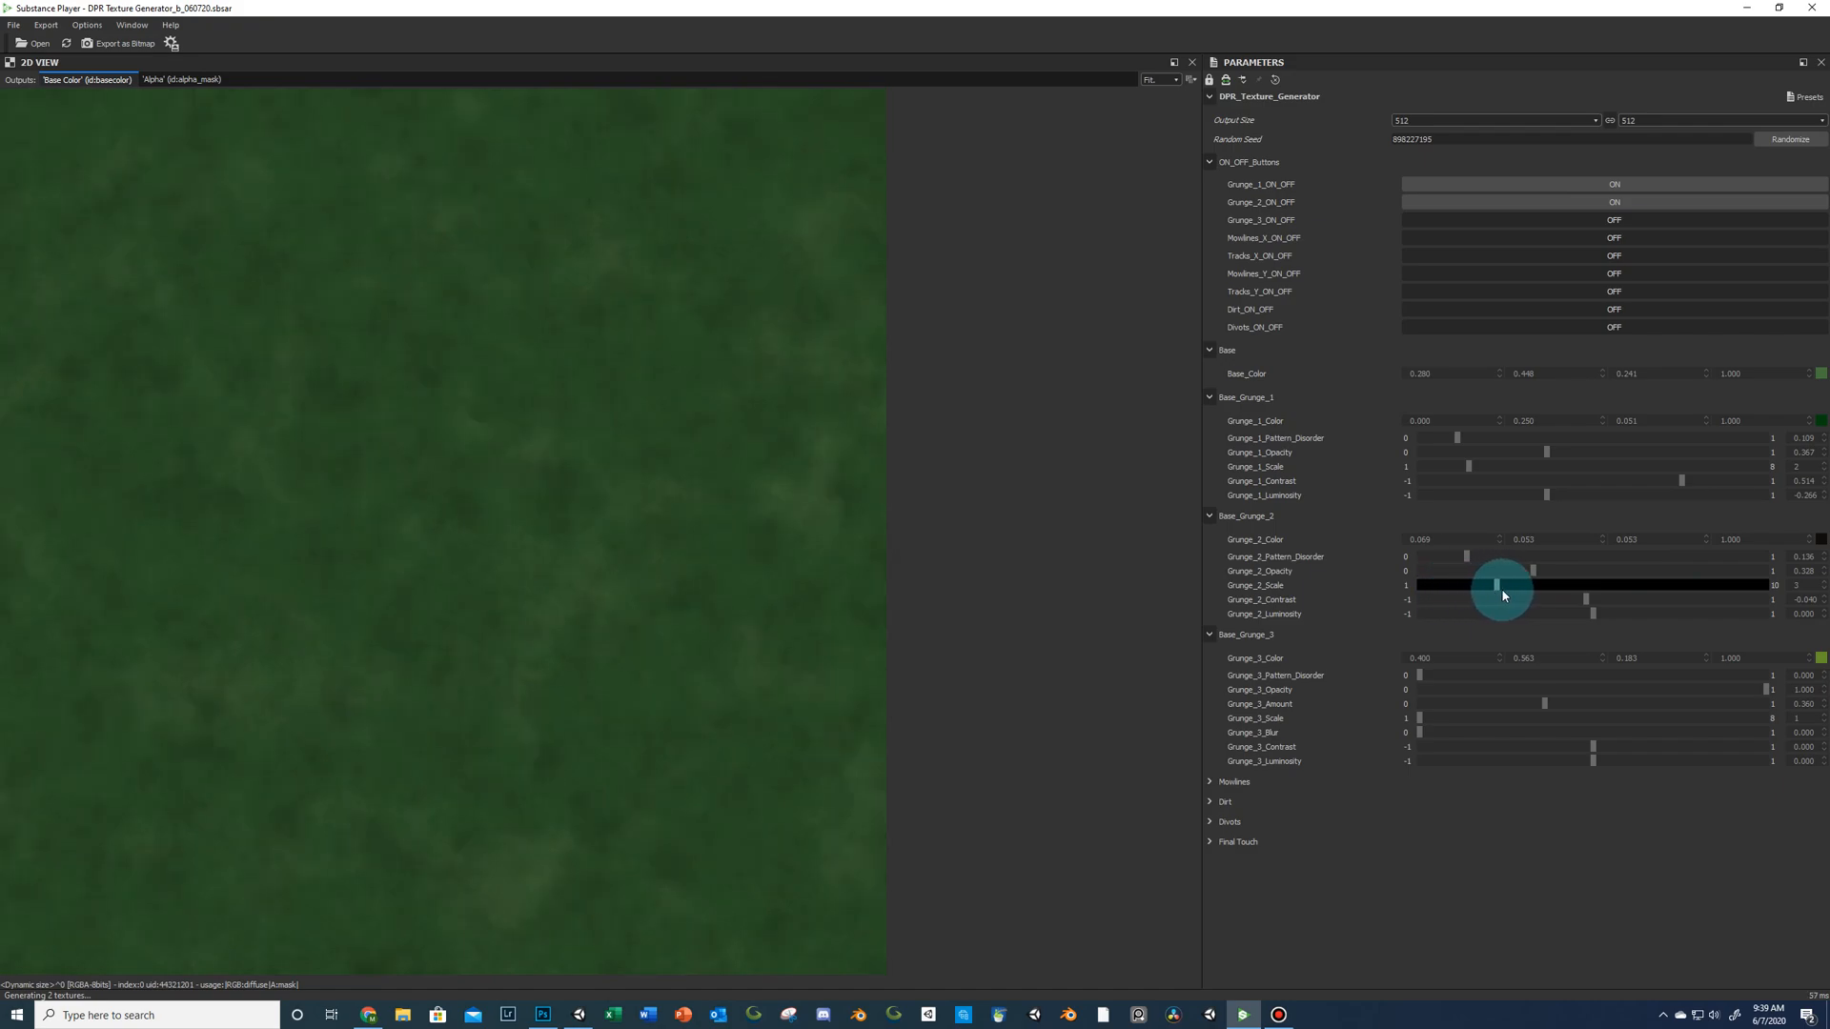
{"action": "left_click_drag", "start_coordinate": [1585, 600], "coordinate": [1596, 598]}
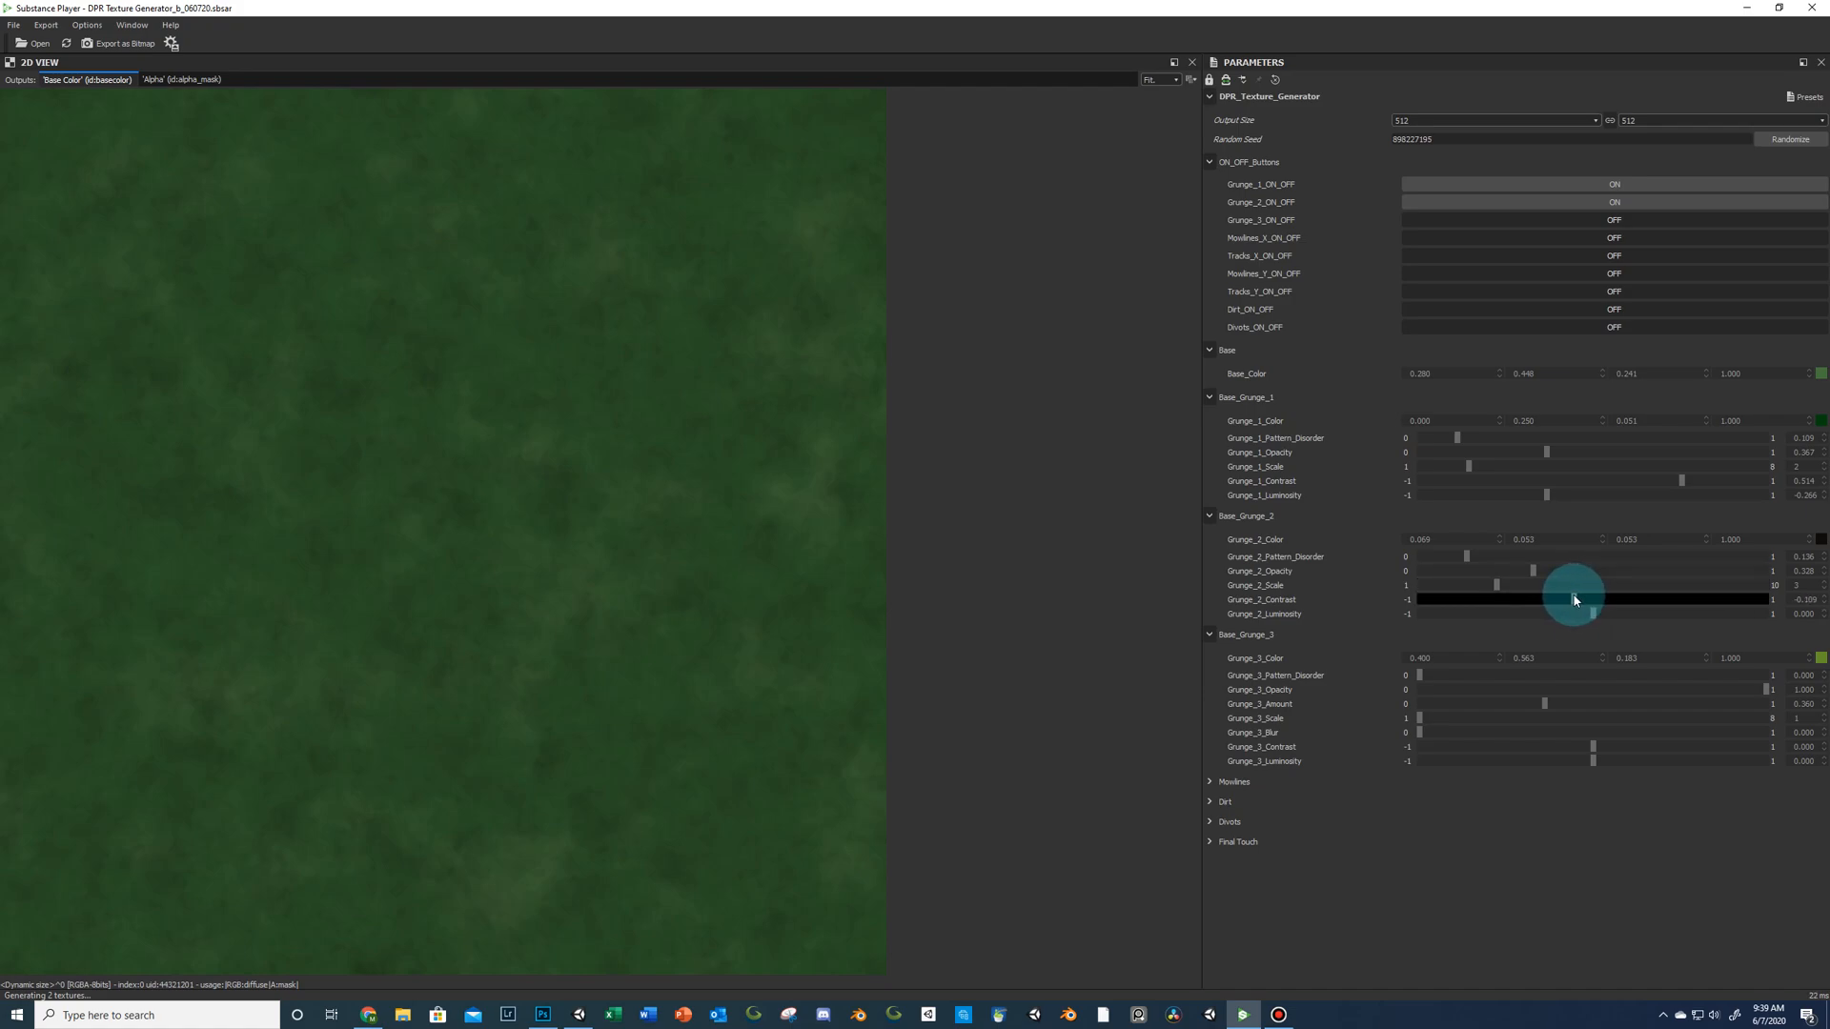
{"action": "left_click", "coordinate": [1209, 516]}
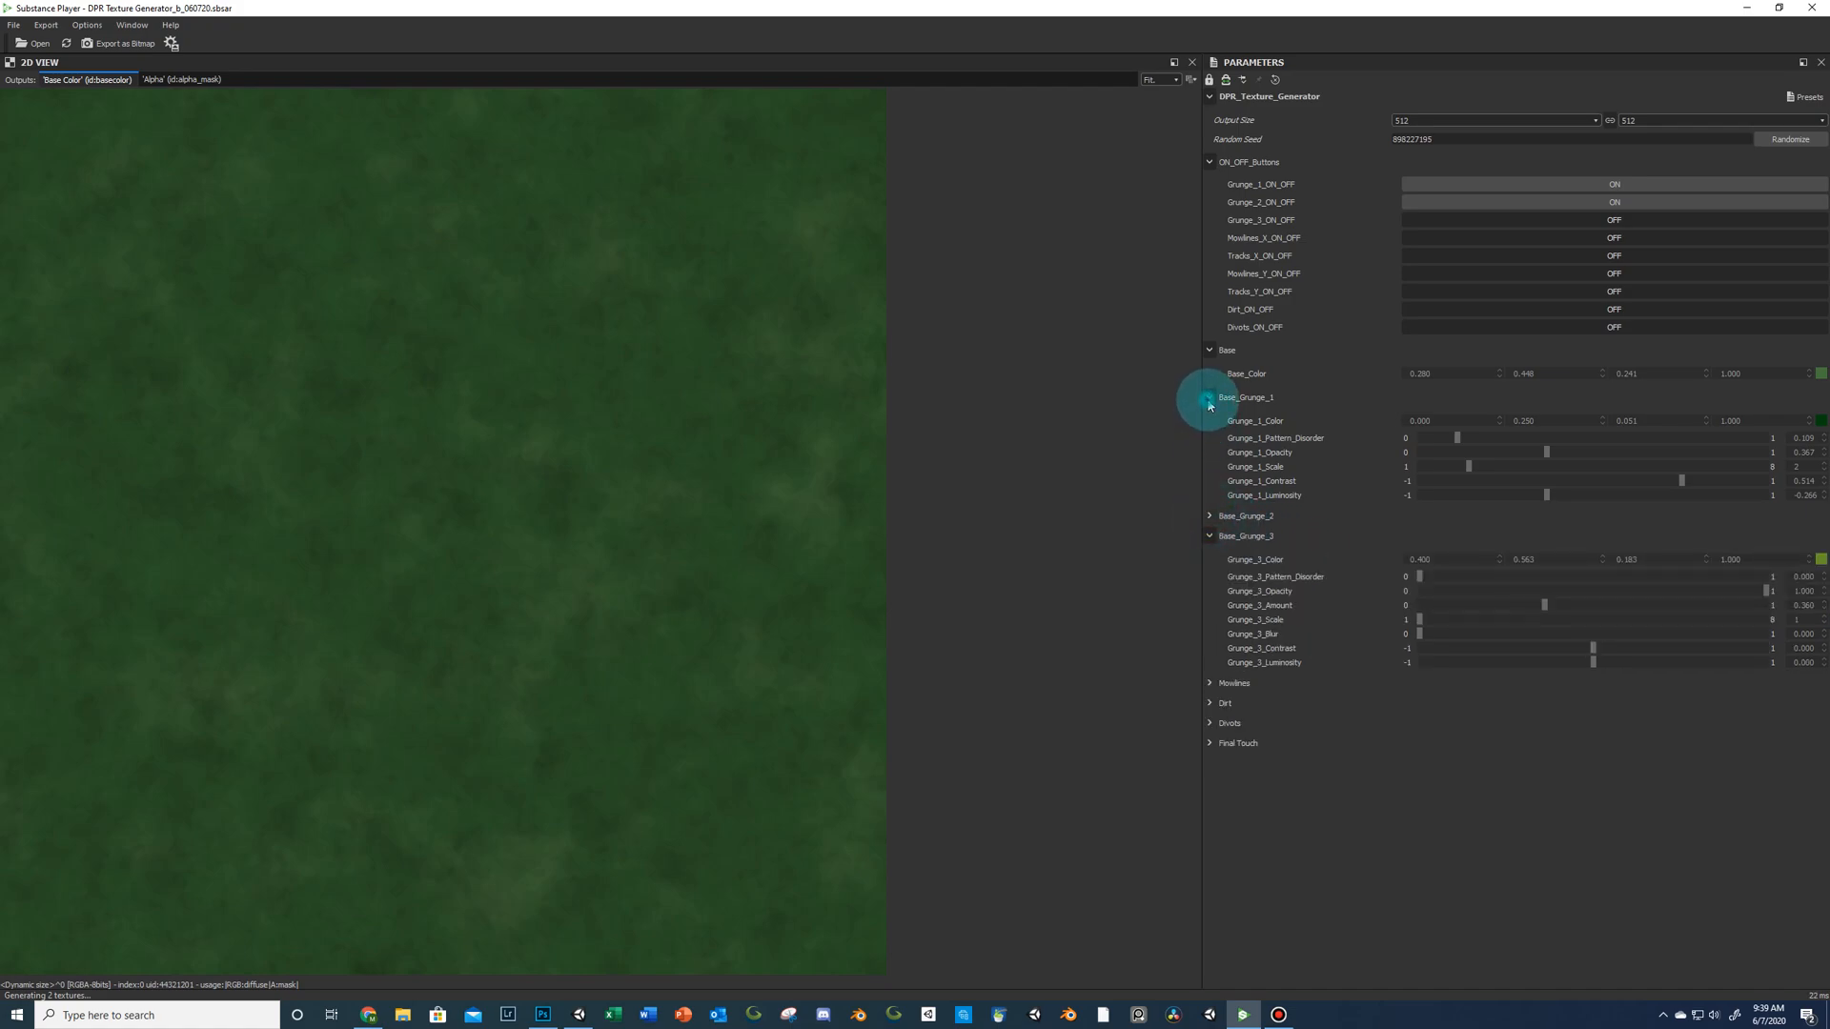
{"action": "left_click", "coordinate": [1210, 399]}
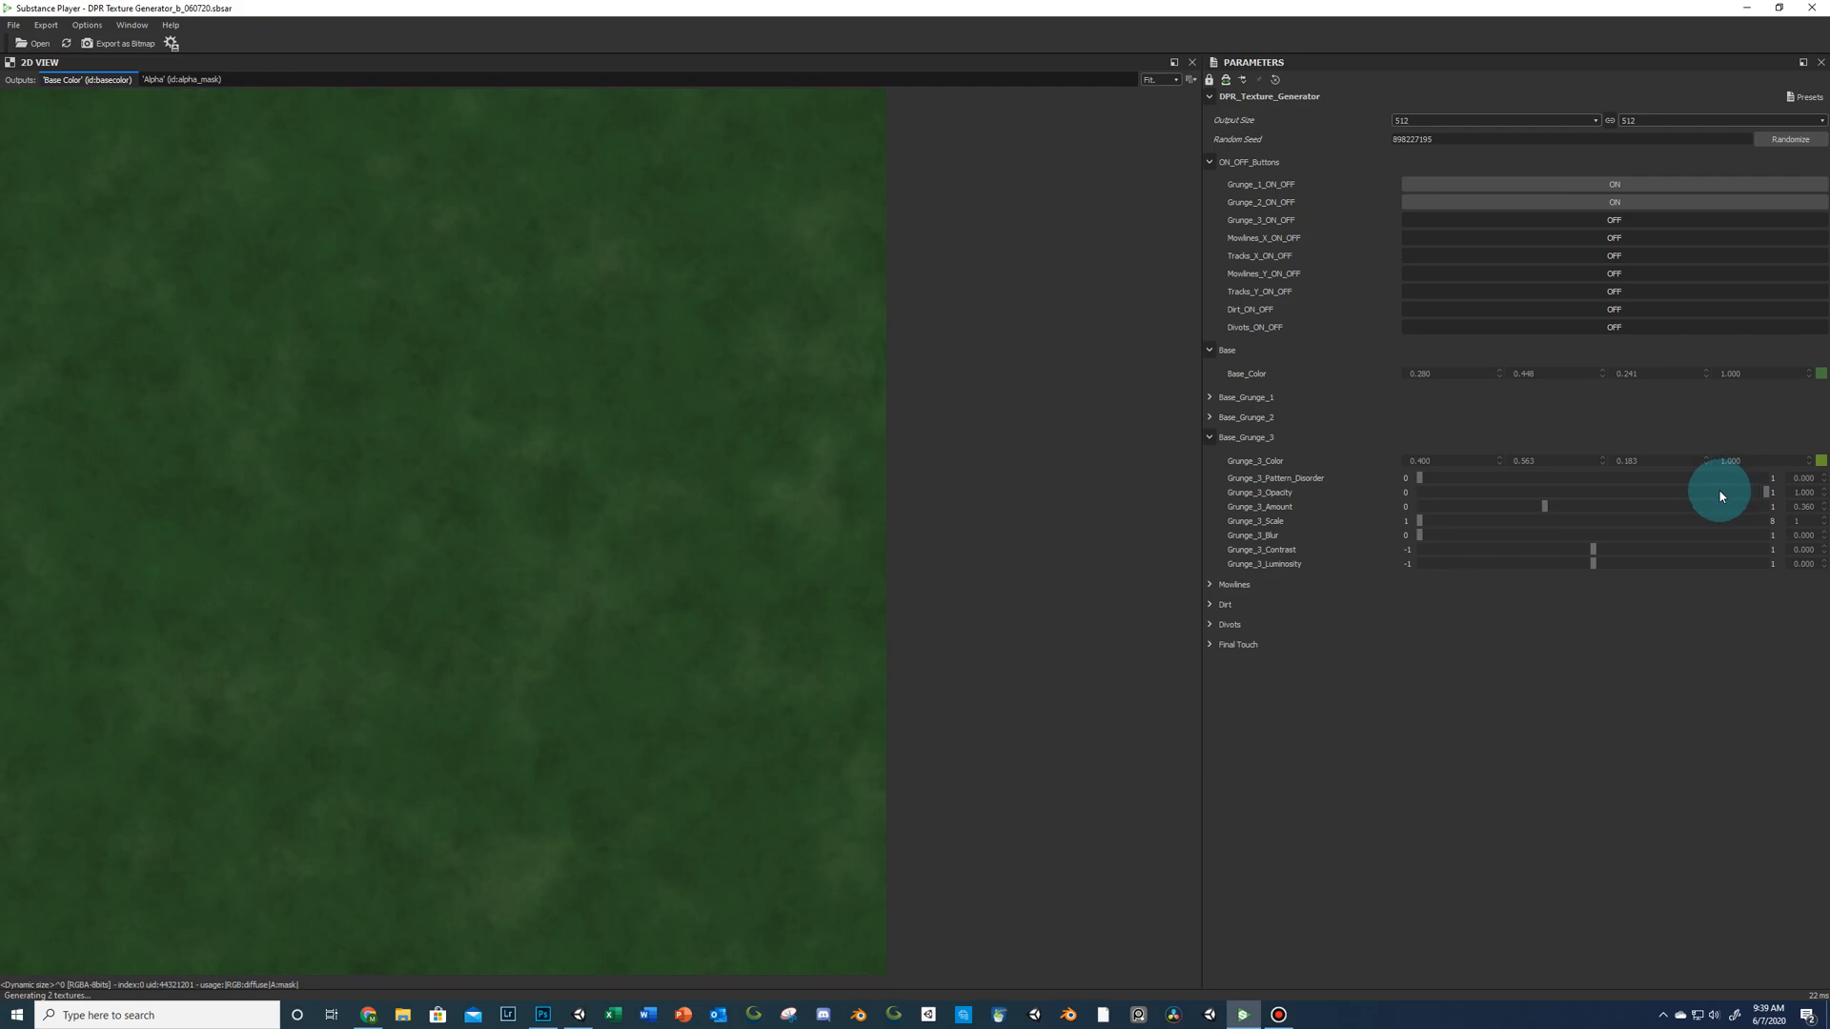
Turn on the Grunge_3 layer and inspect its speckles up close.
{"action": "left_click", "coordinate": [1609, 220]}
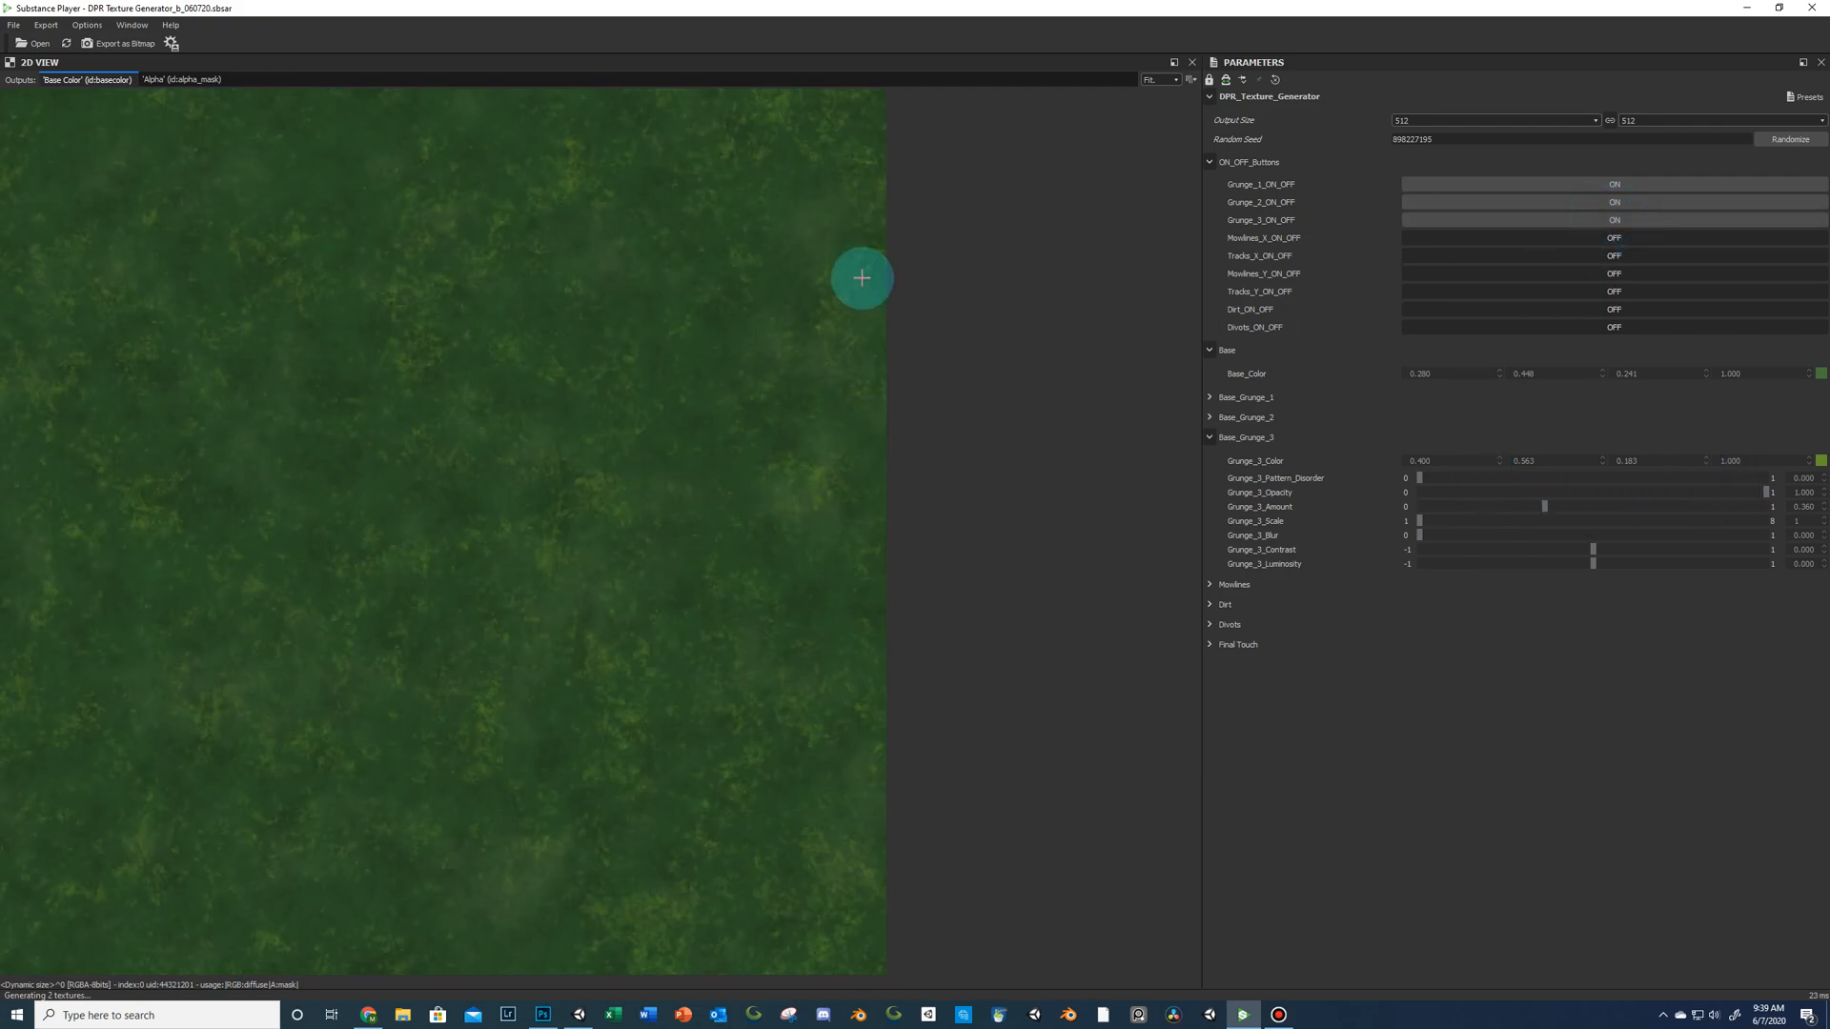
{"action": "left_click", "coordinate": [1160, 79]}
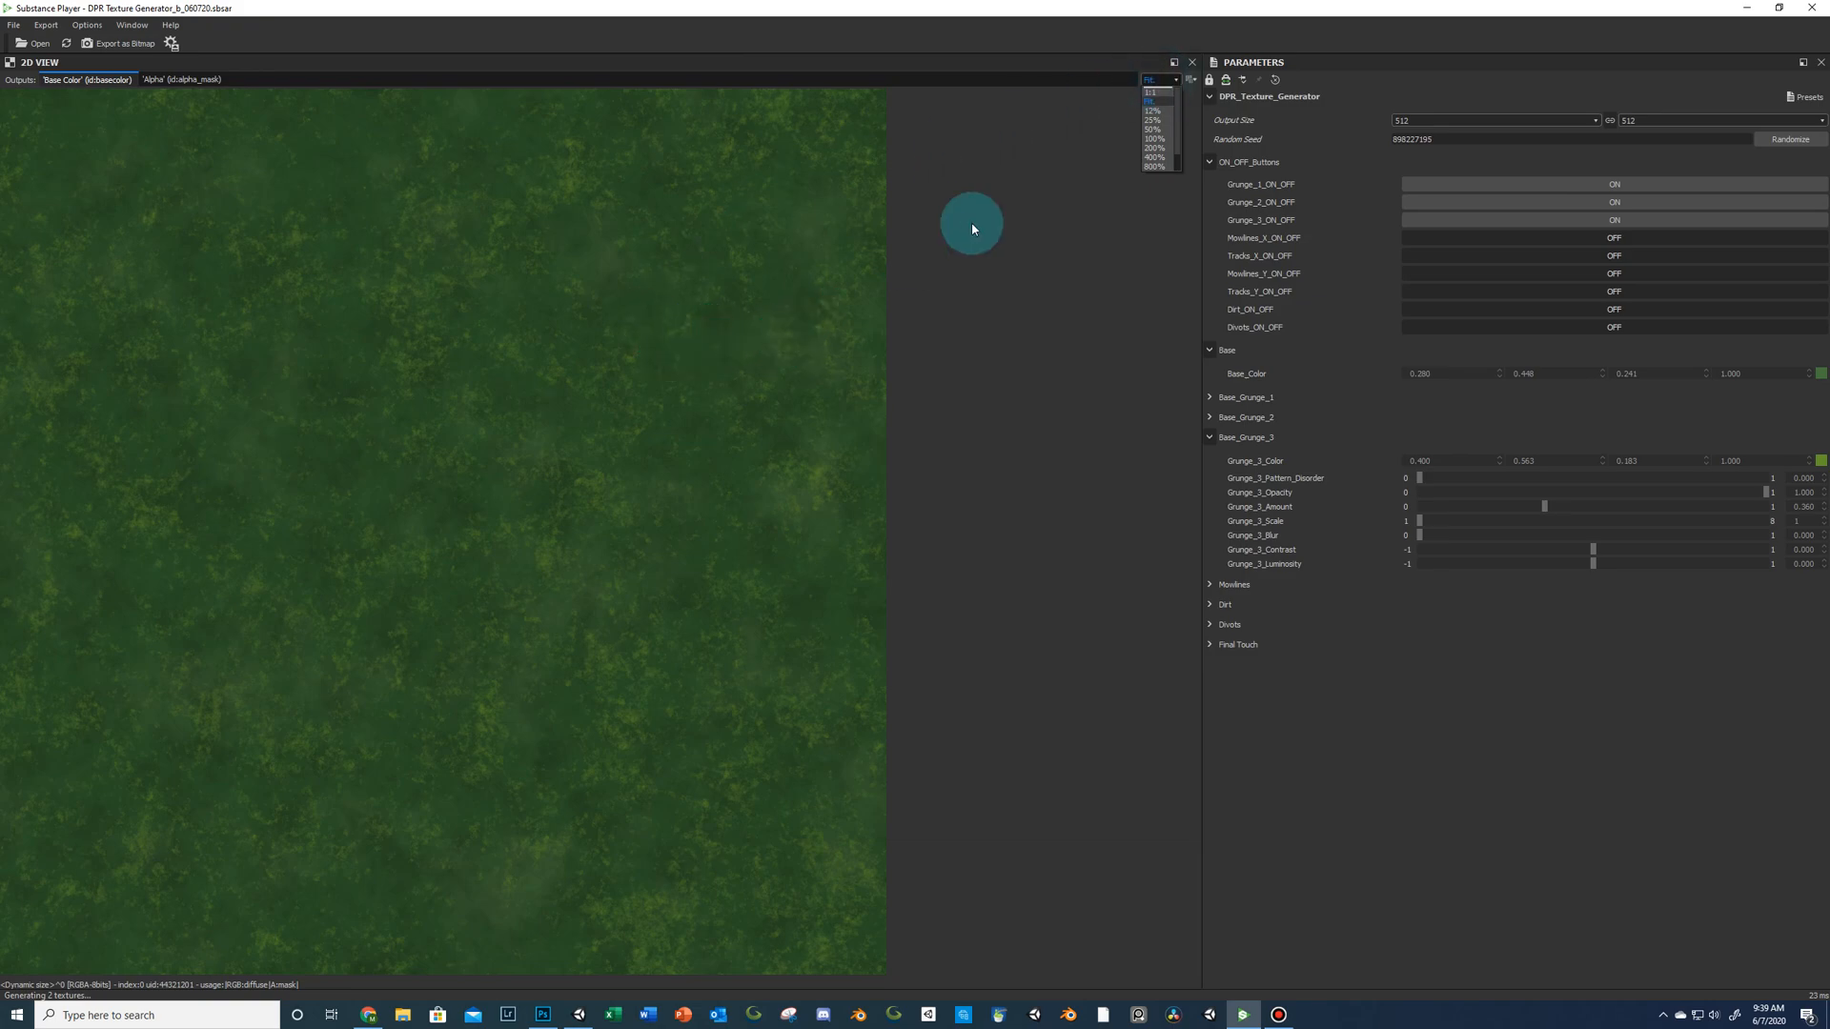
{"action": "left_click", "coordinate": [1050, 243]}
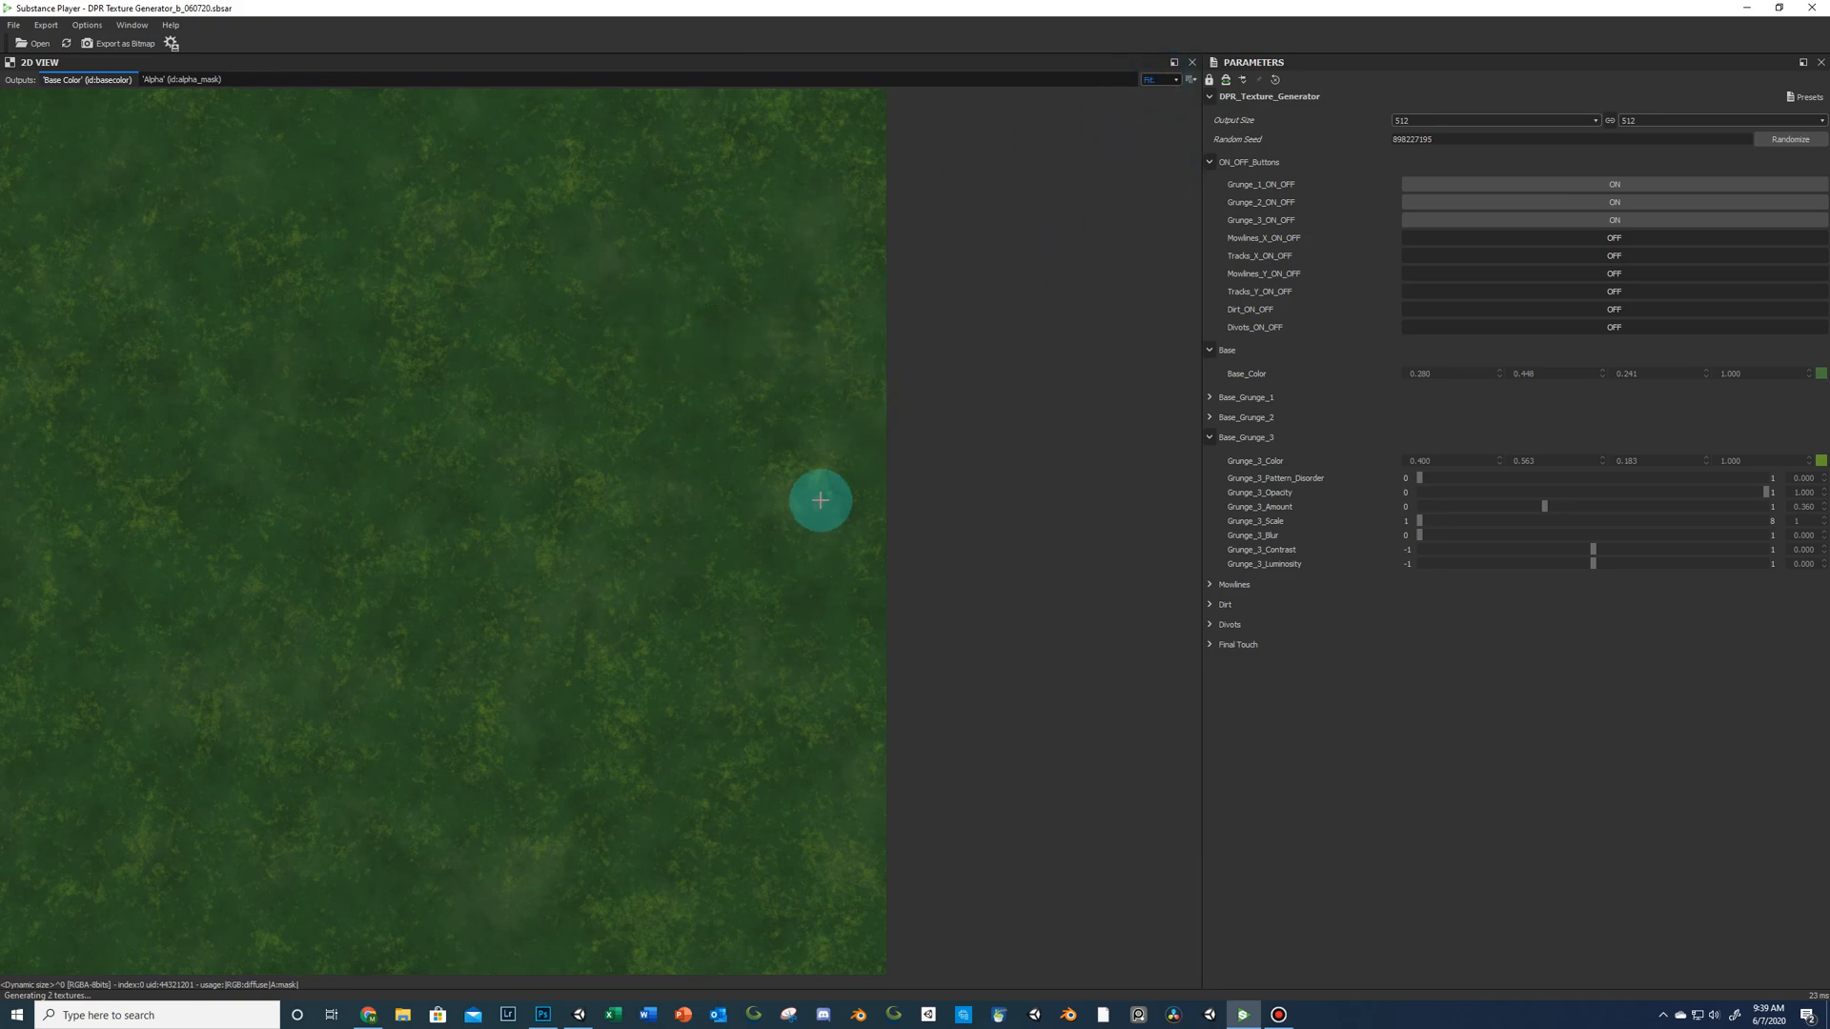
{"action": "scroll", "coordinate": [821, 499], "scroll_direction": "up", "scroll_amount": 2}
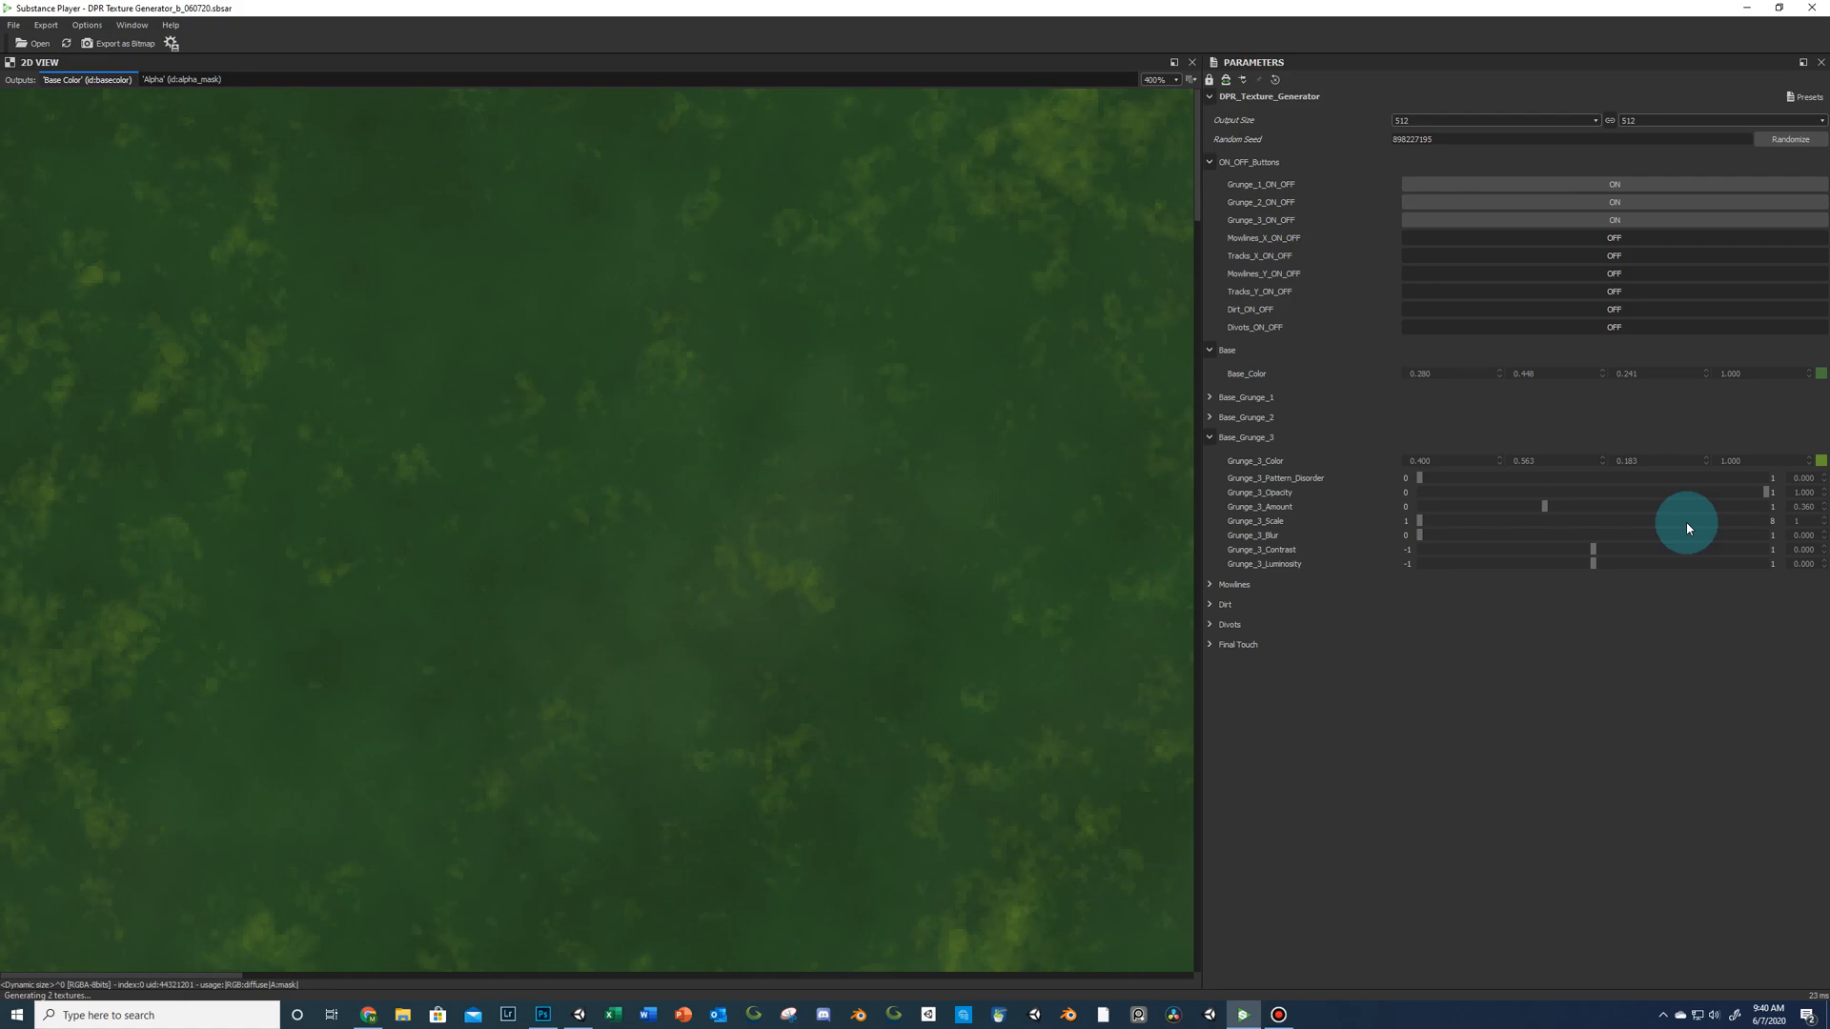
Set Grunge_3_Color to a muted orange-brown of about 0.61, 0.49, 0.26.
{"action": "left_click", "coordinate": [1822, 461]}
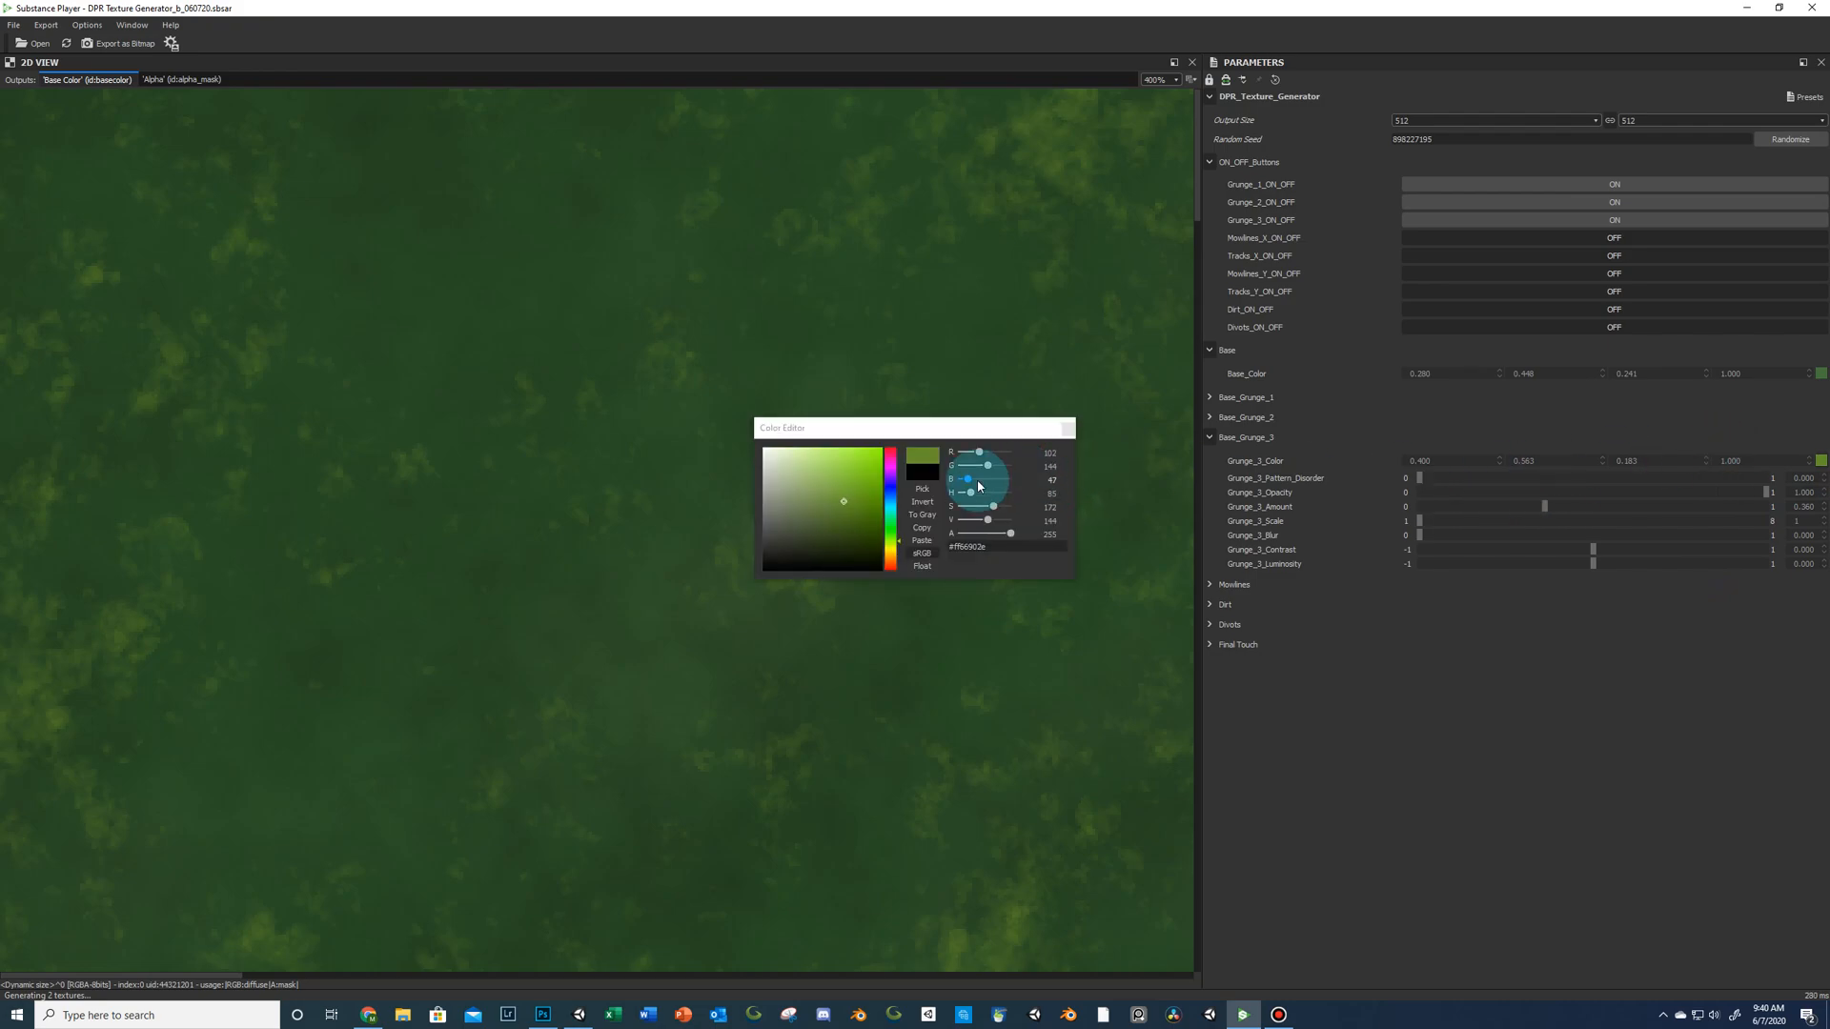
{"action": "left_click_drag", "start_coordinate": [887, 545], "coordinate": [868, 556]}
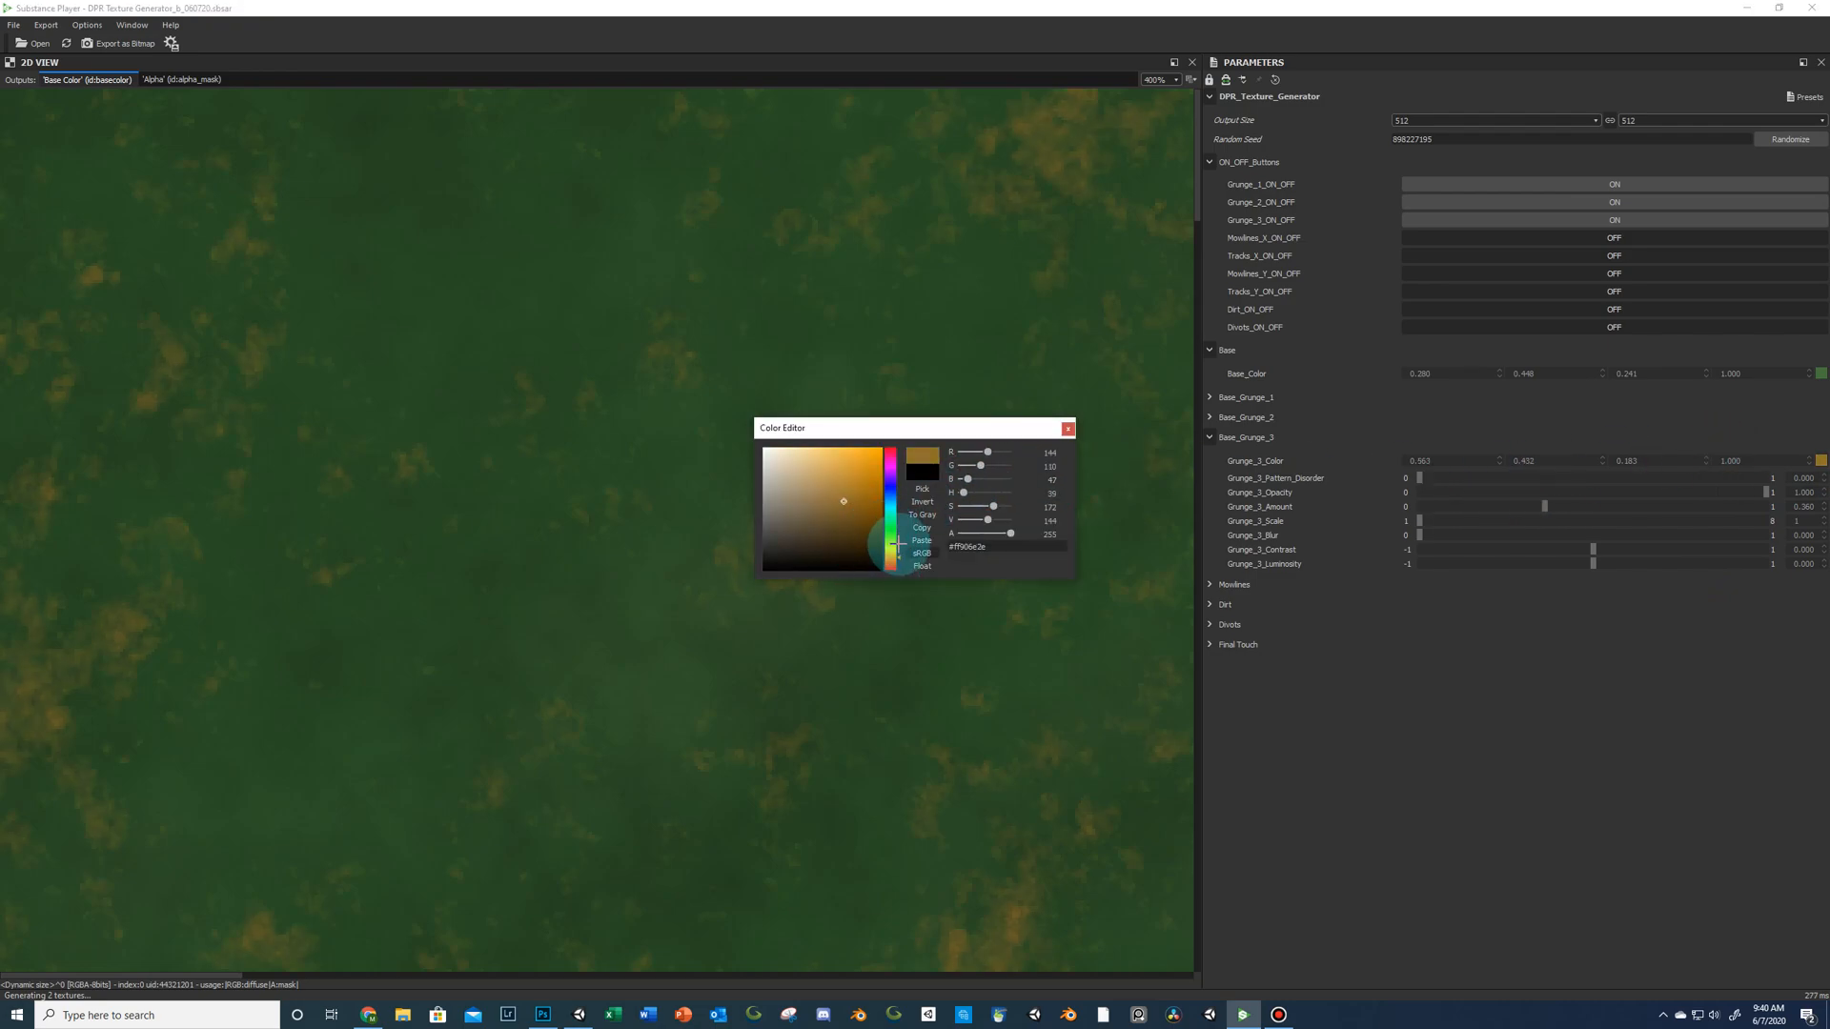
{"action": "left_click", "coordinate": [830, 496]}
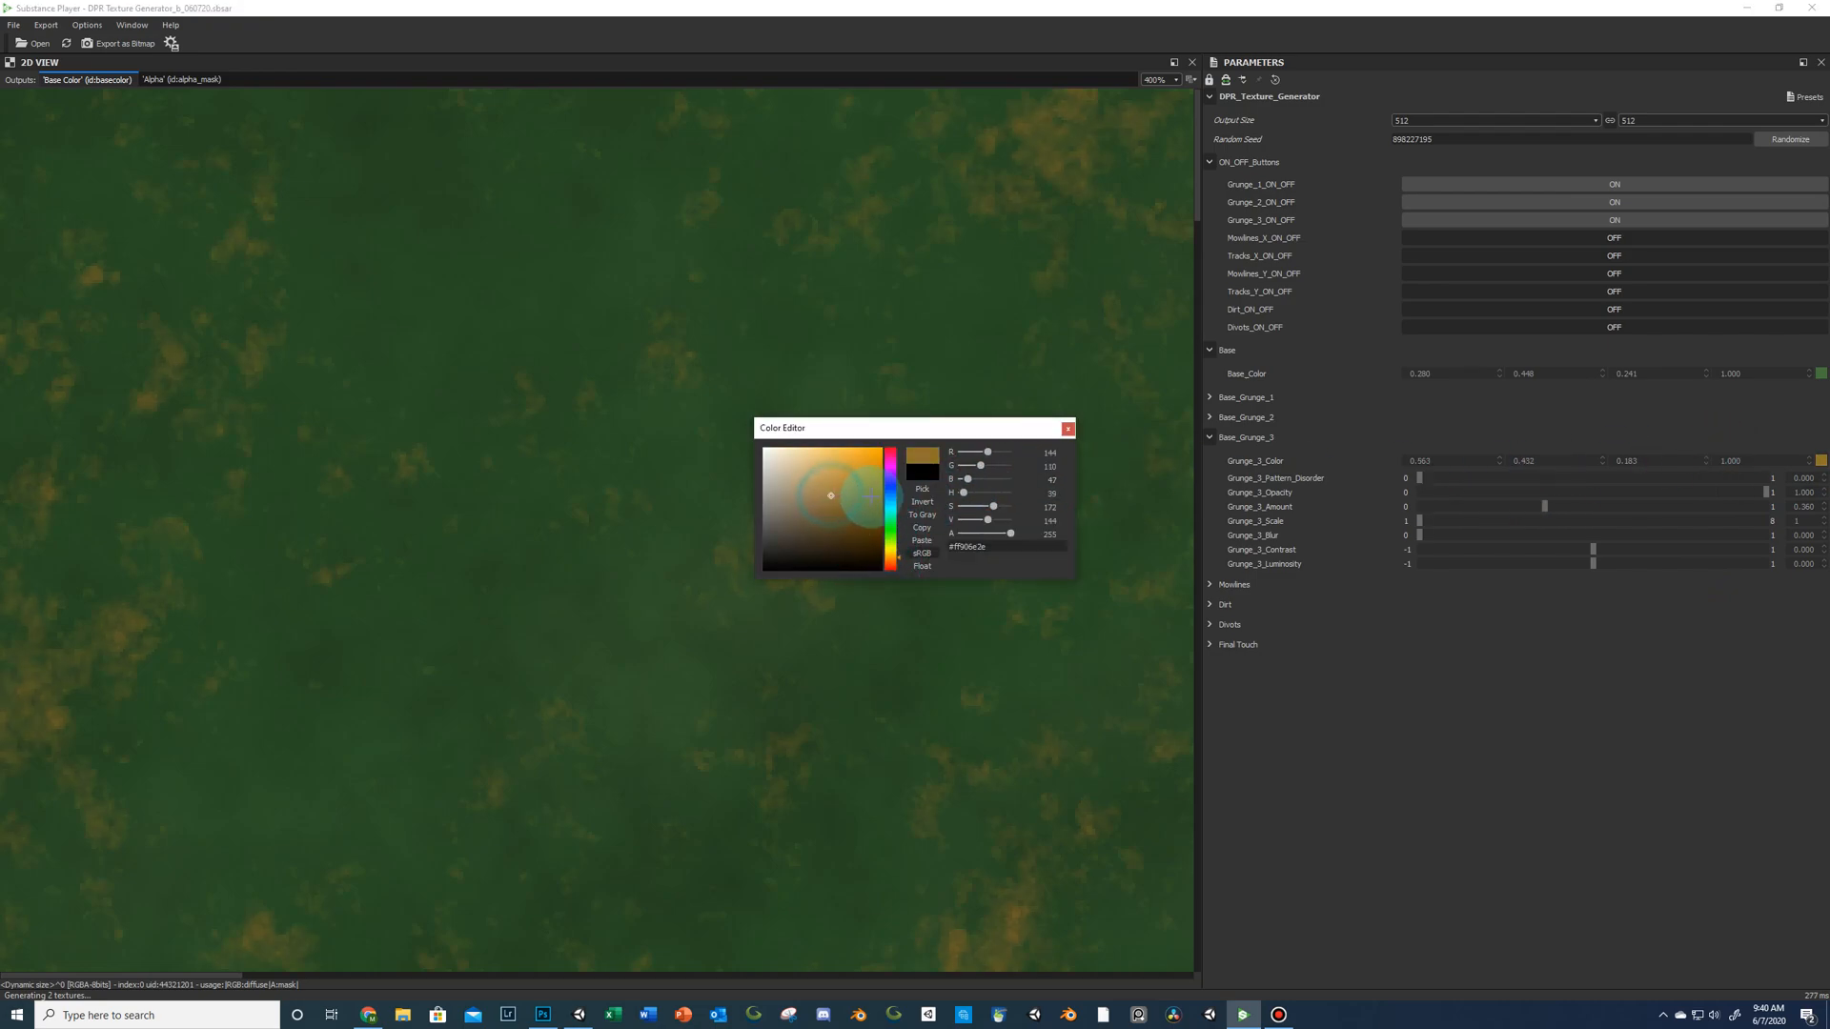
{"action": "left_click", "coordinate": [1068, 428]}
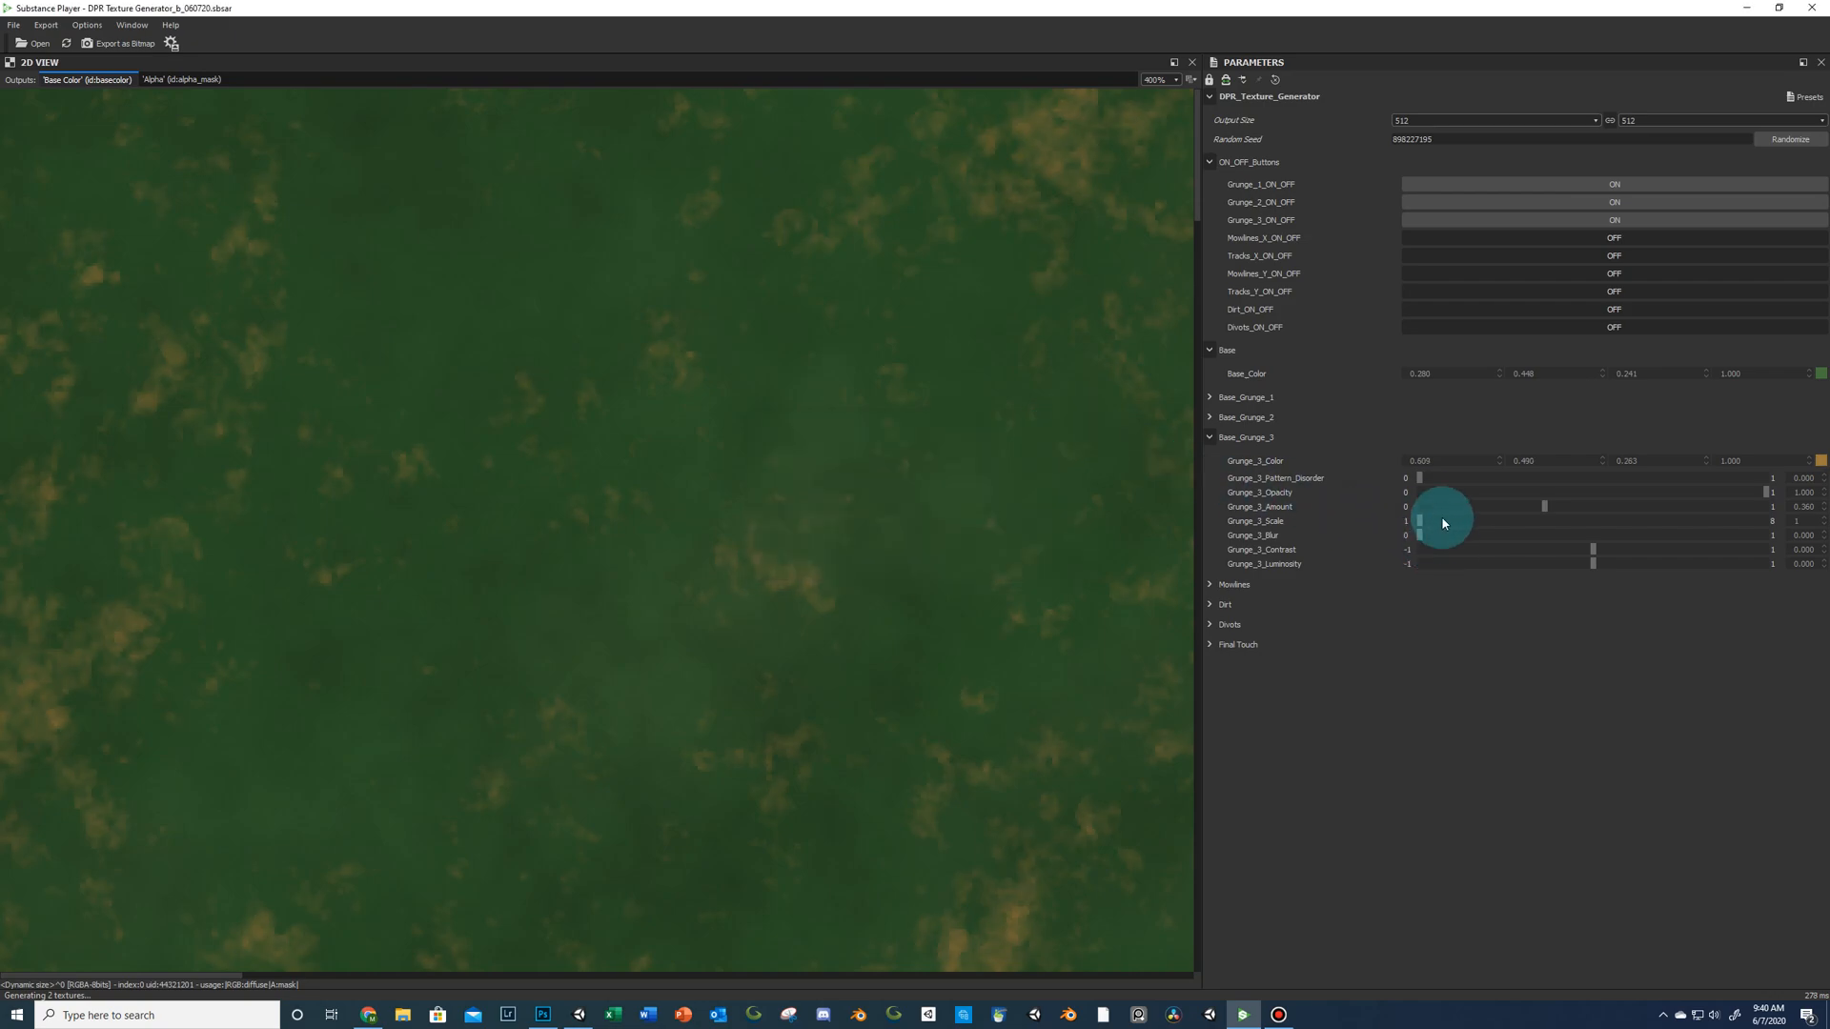
{"action": "left_click", "coordinate": [1158, 80]}
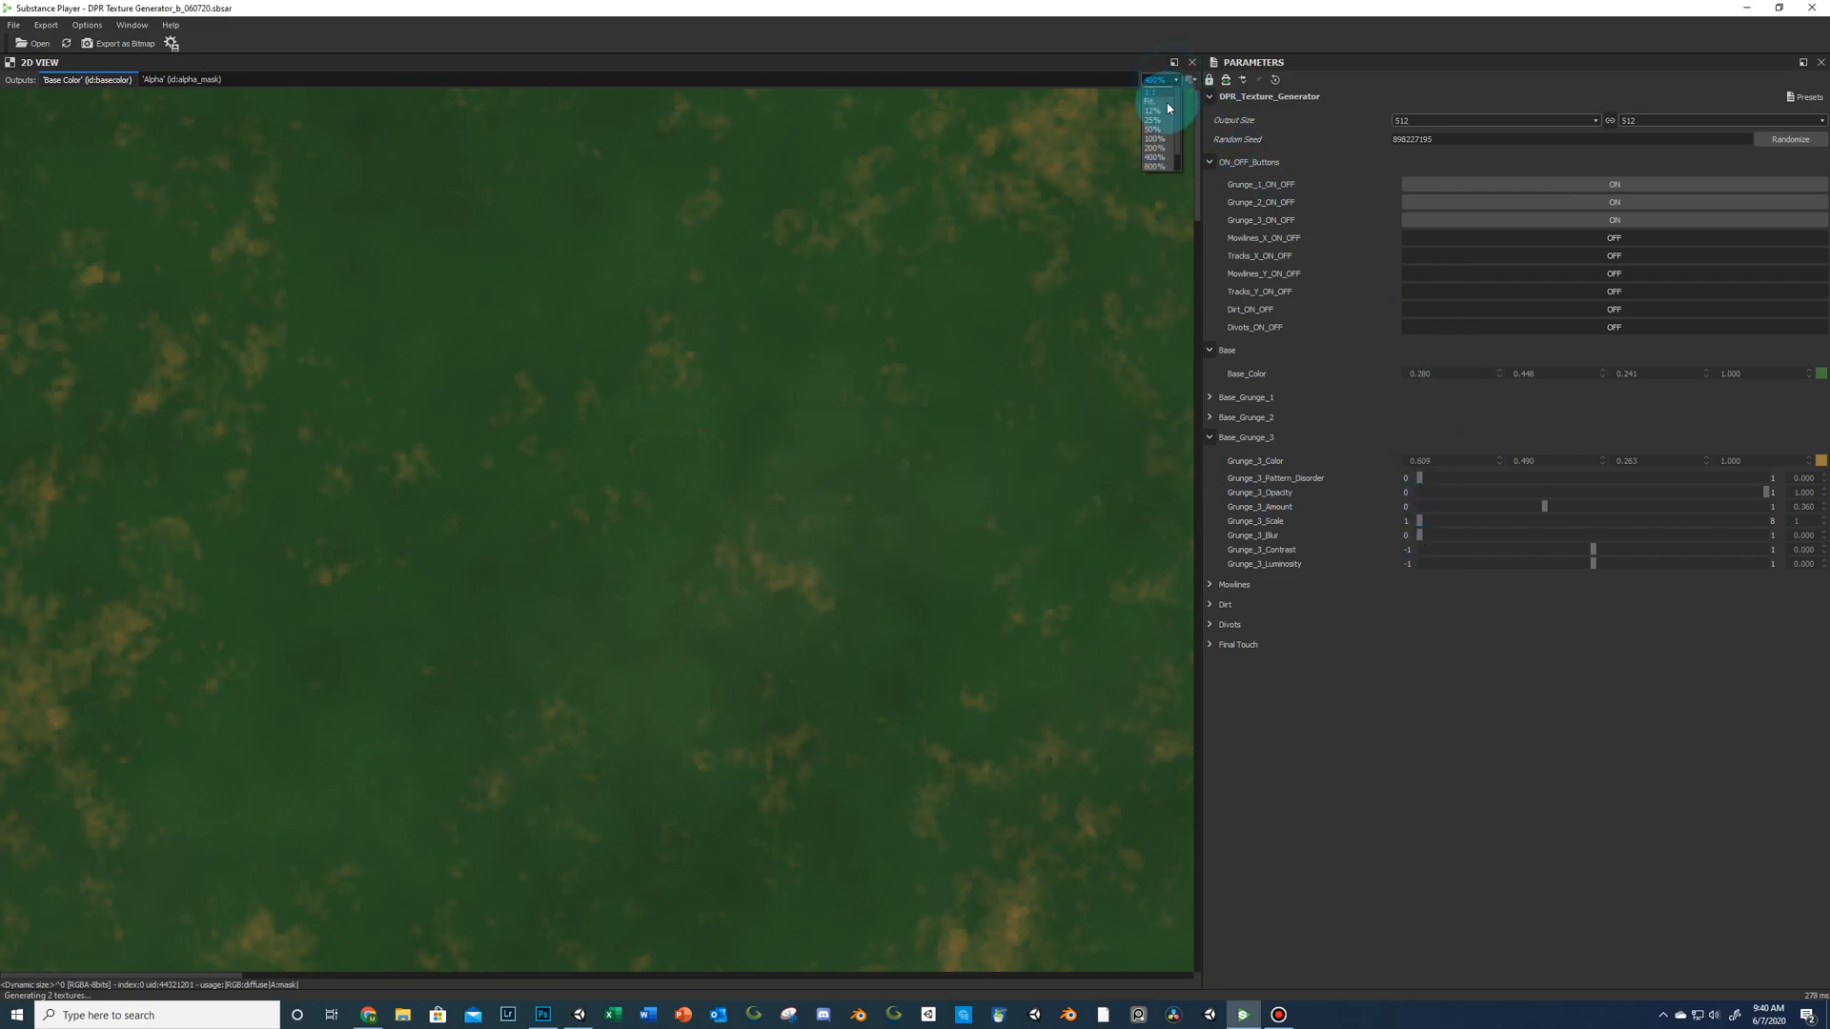
{"action": "left_click", "coordinate": [1158, 99]}
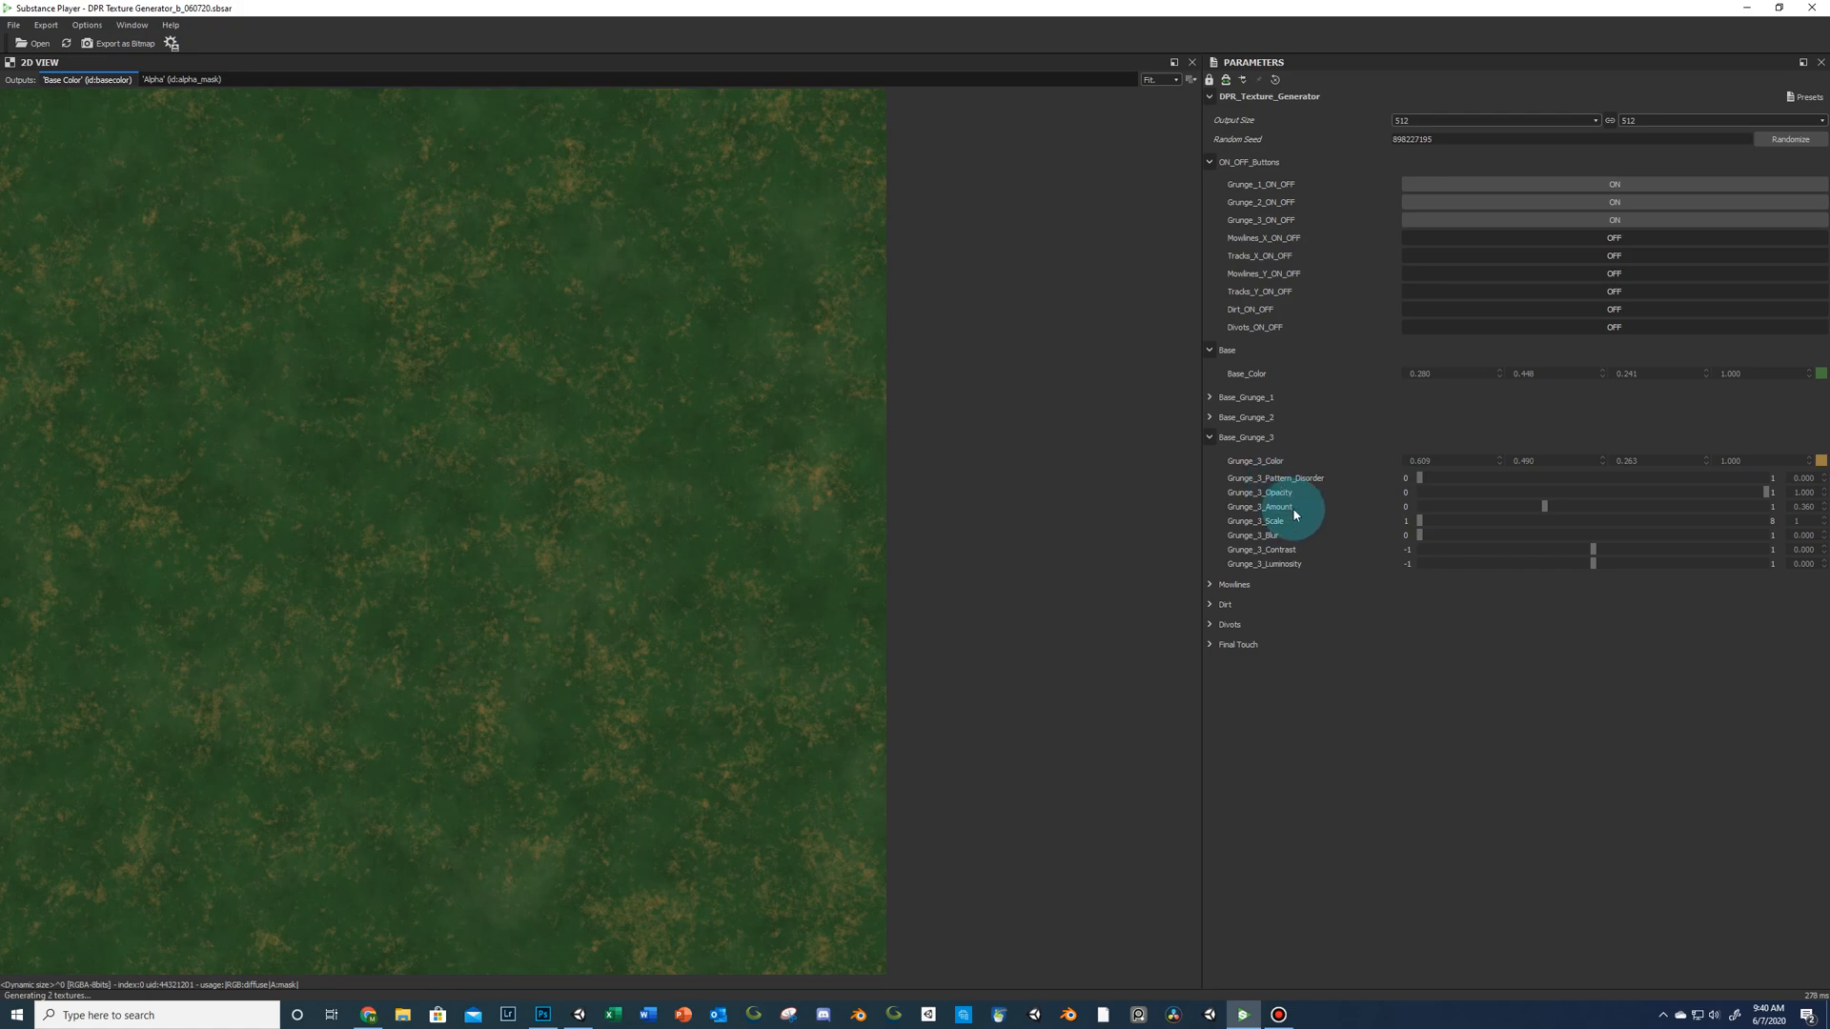
Set Grunge_3's amount to 0.744, scale to 2, contrast to -0.039 and opacity to 0.590, and collapse the Grunge_3 and Base groups.
{"action": "left_click_drag", "start_coordinate": [1542, 506], "coordinate": [1658, 503]}
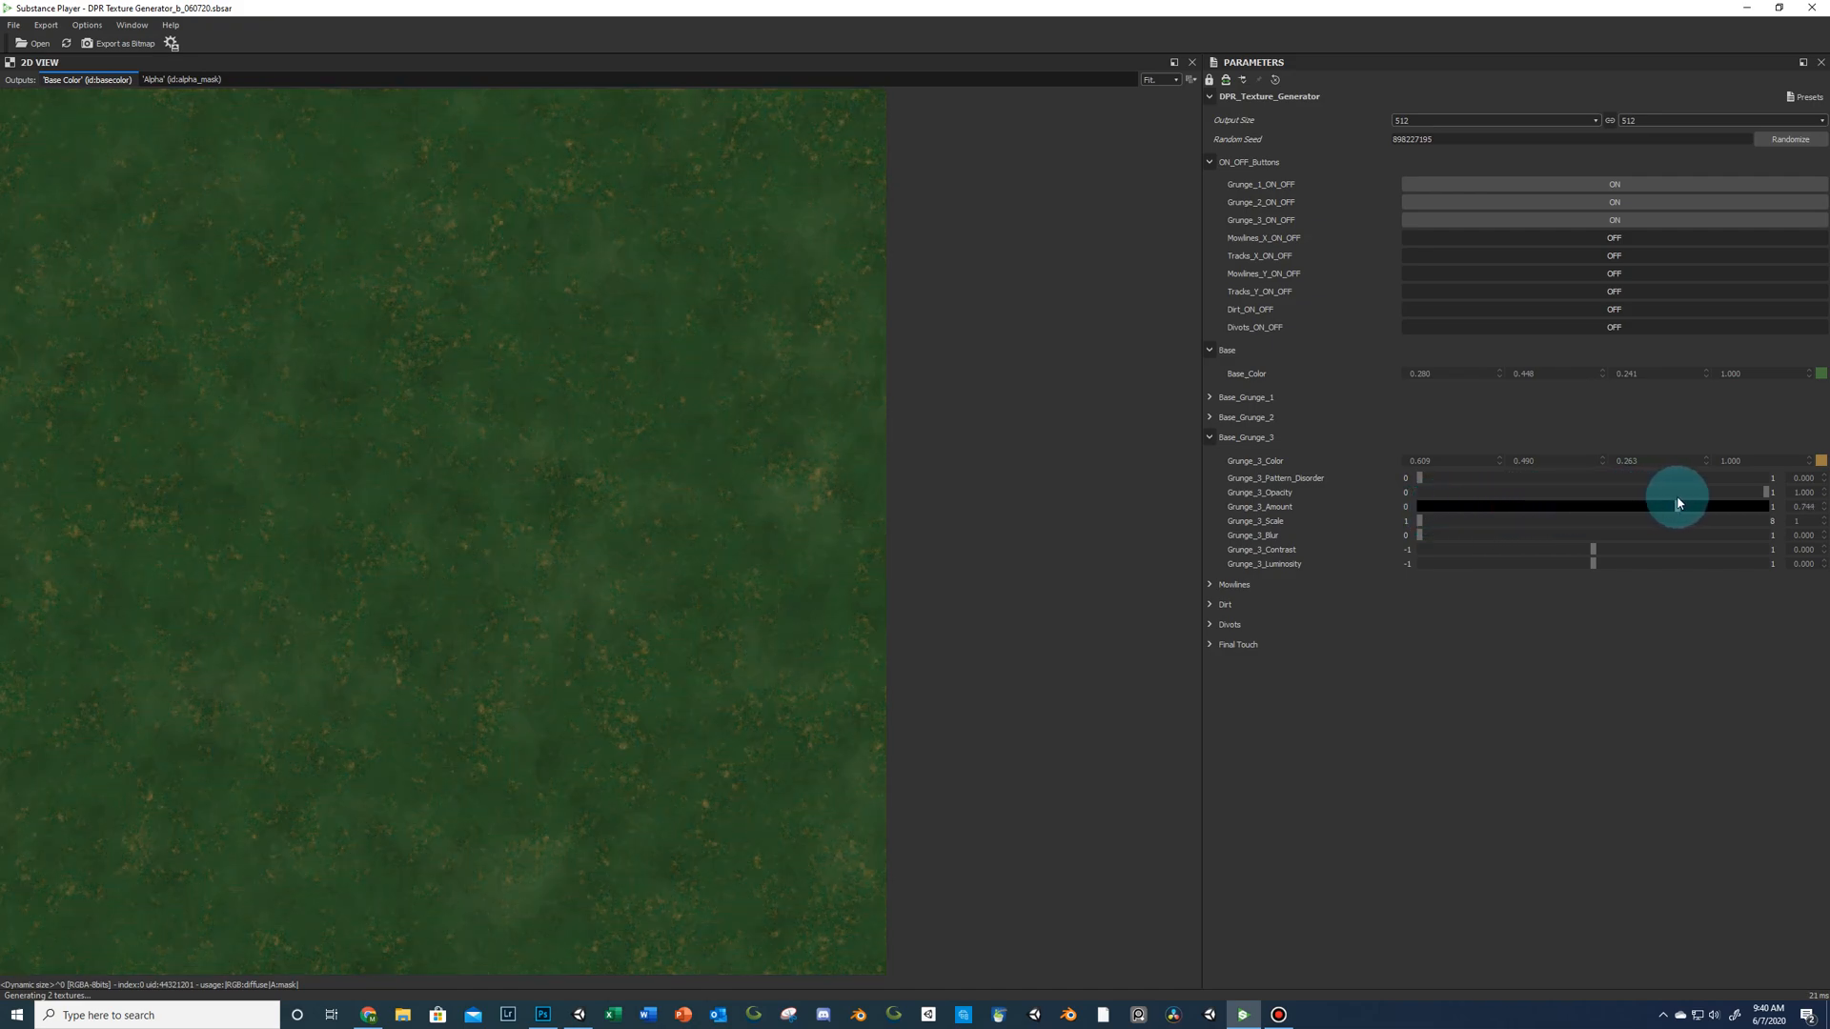
{"action": "left_click_drag", "start_coordinate": [1423, 527], "coordinate": [1457, 545]}
{"action": "left_click_drag", "start_coordinate": [1592, 551], "coordinate": [1586, 550]}
{"action": "left_click_drag", "start_coordinate": [1759, 497], "coordinate": [1626, 498]}
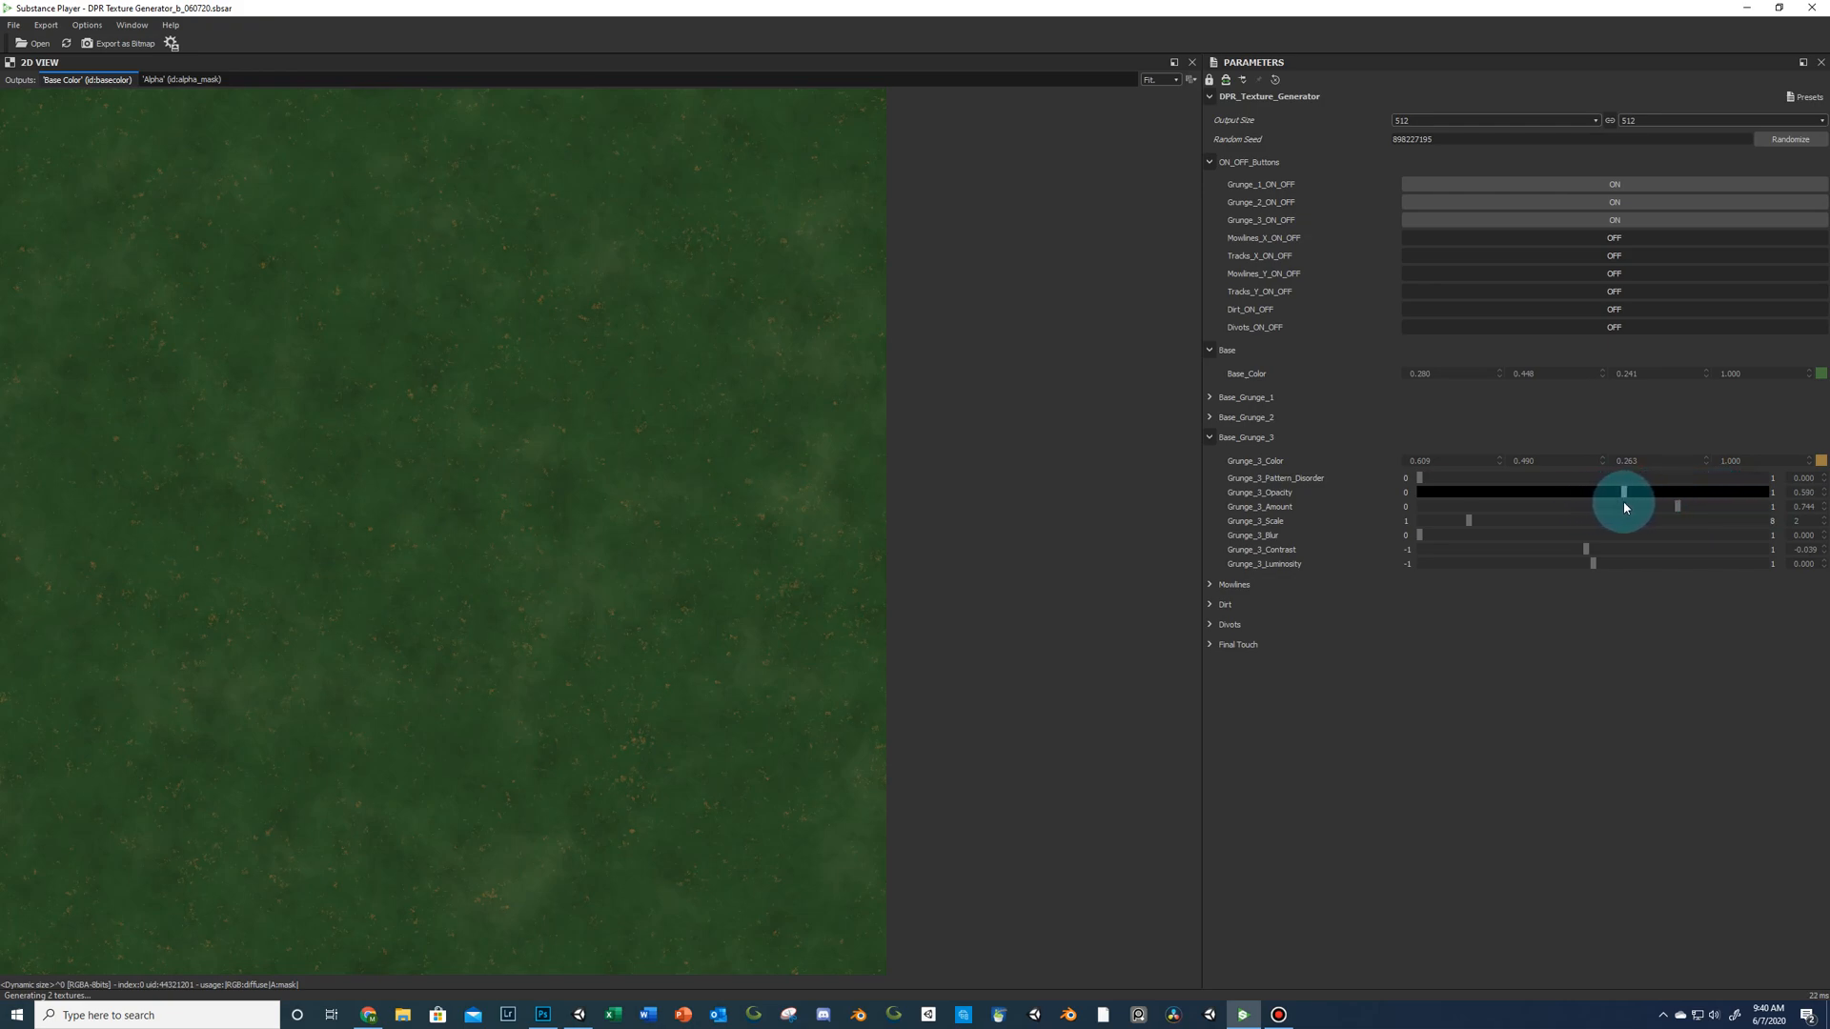
{"action": "left_click", "coordinate": [1157, 80]}
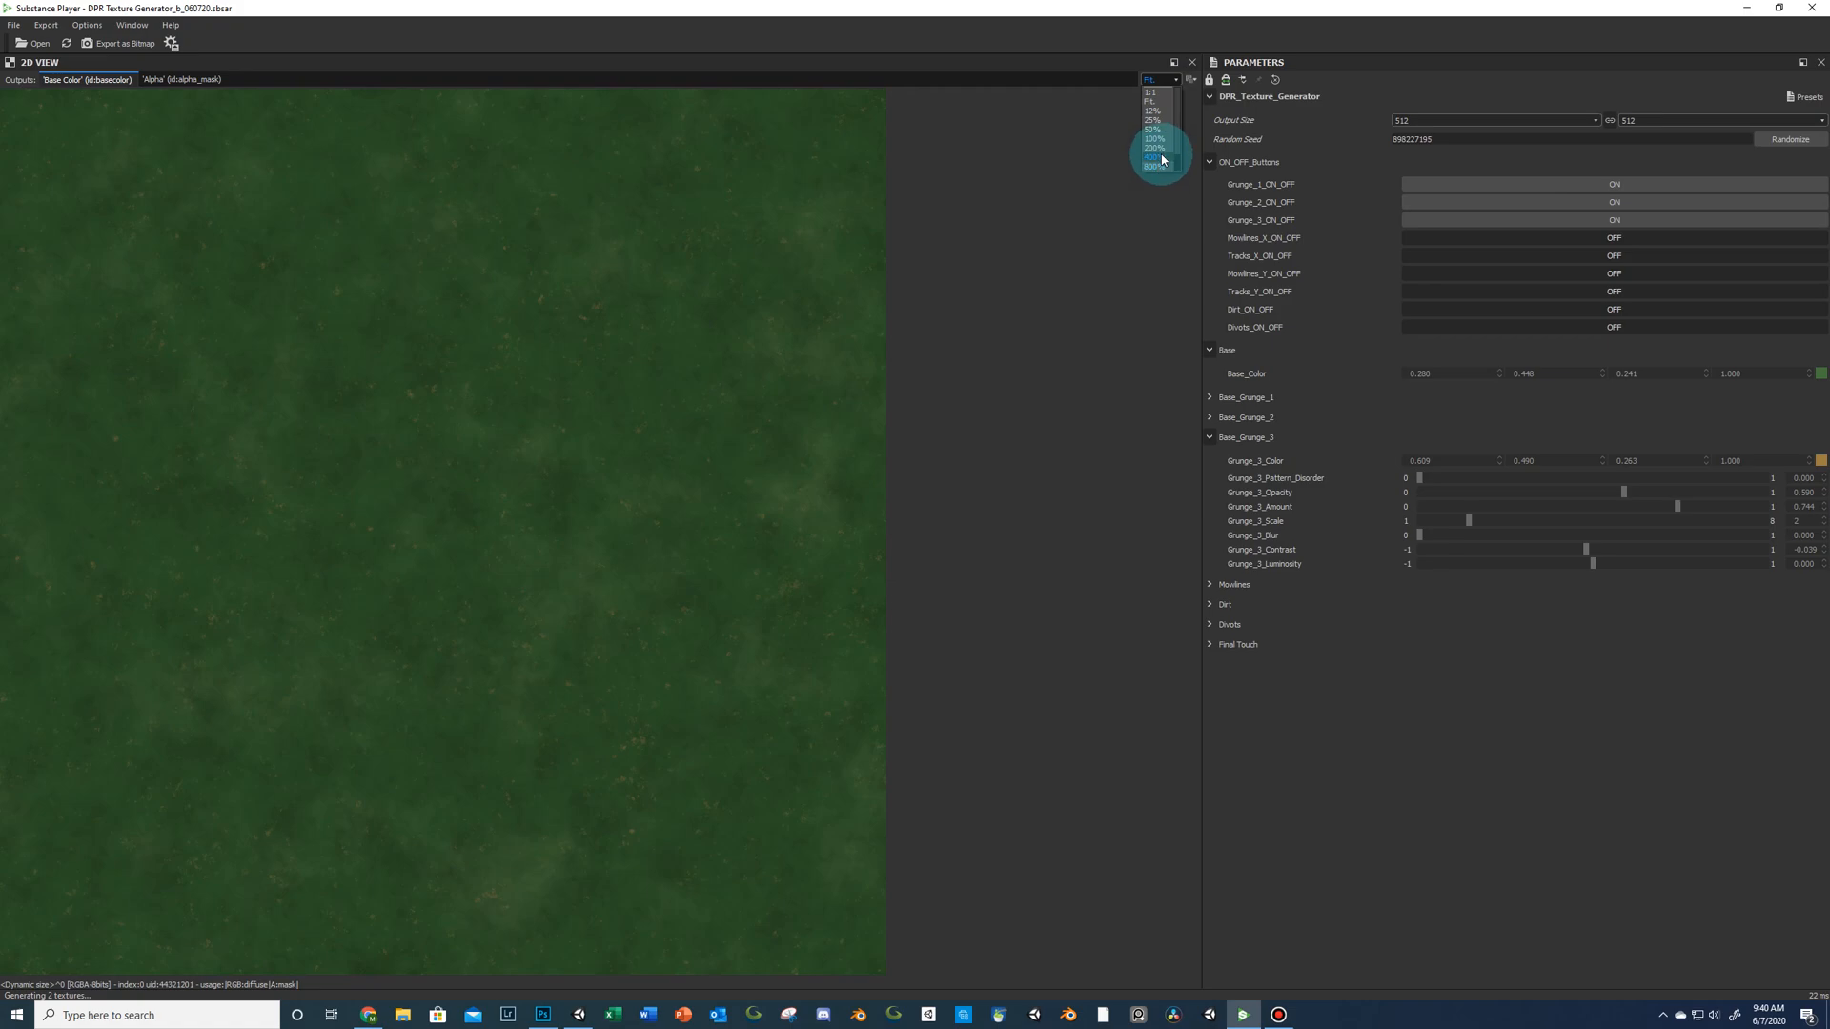
{"action": "left_click", "coordinate": [1157, 157]}
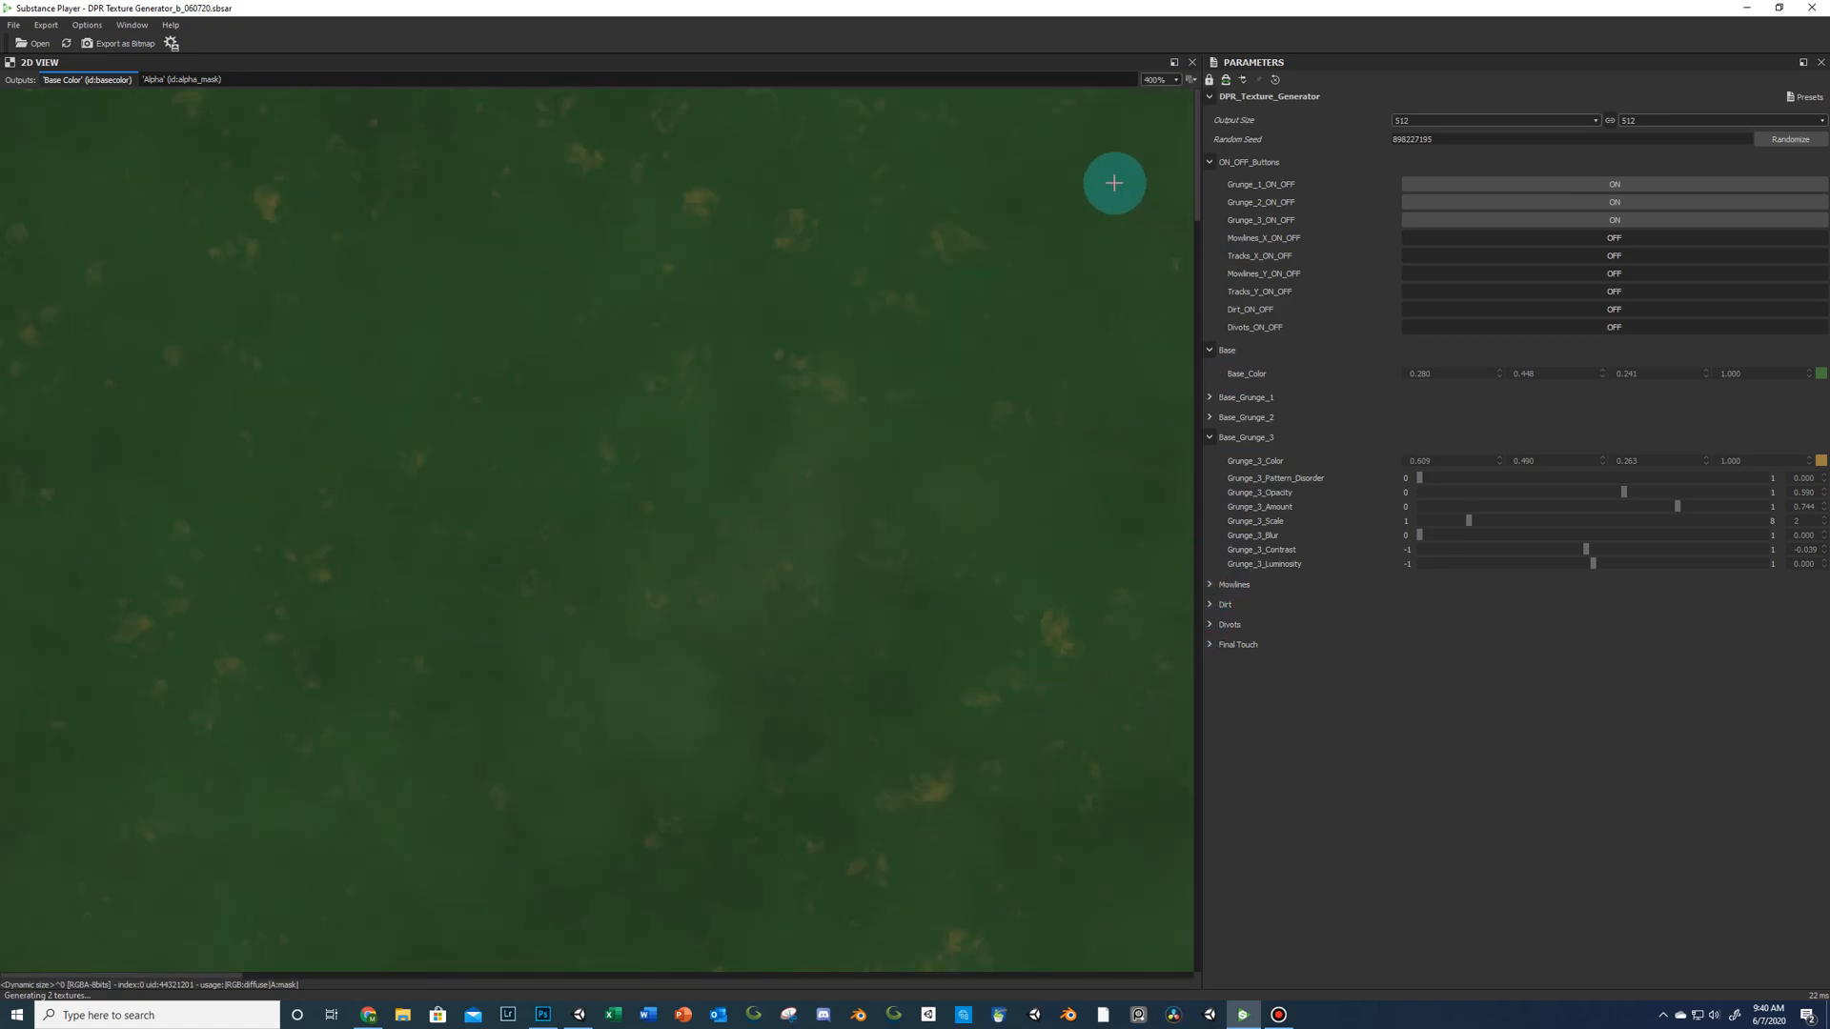
{"action": "left_click", "coordinate": [1157, 80]}
{"action": "left_click", "coordinate": [1158, 101]}
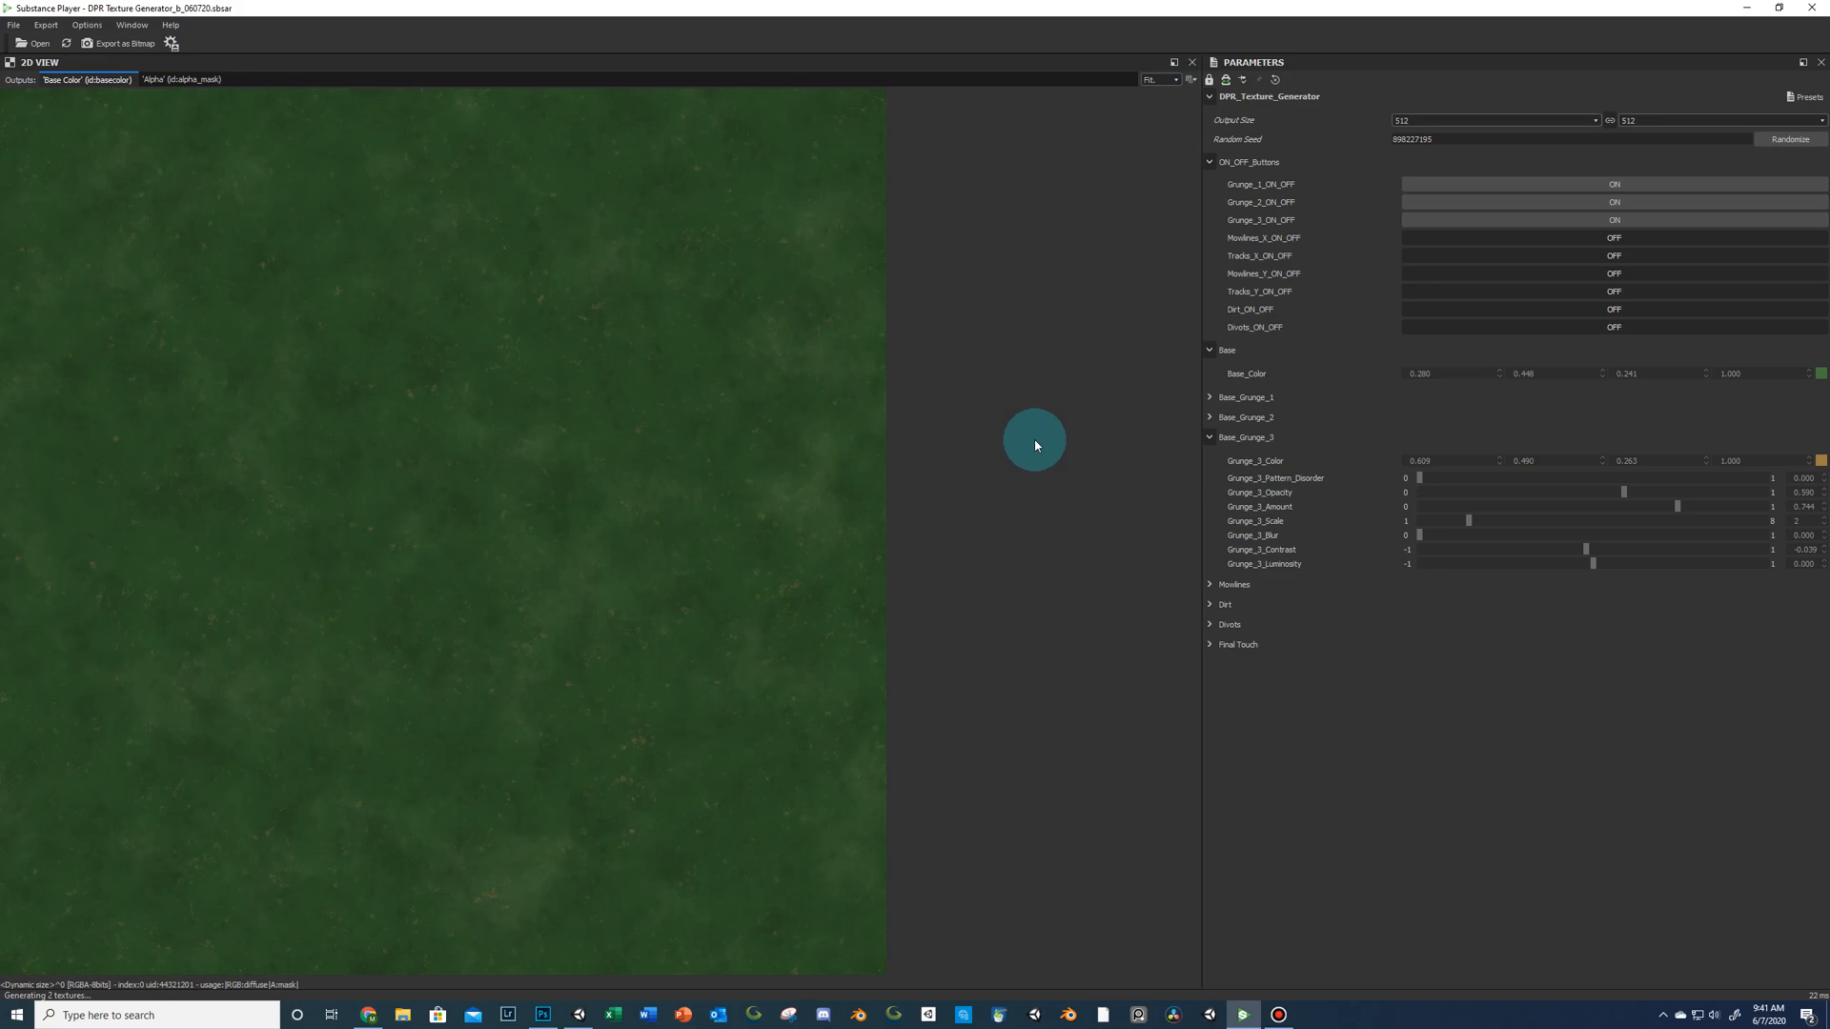
{"action": "left_click", "coordinate": [1210, 437]}
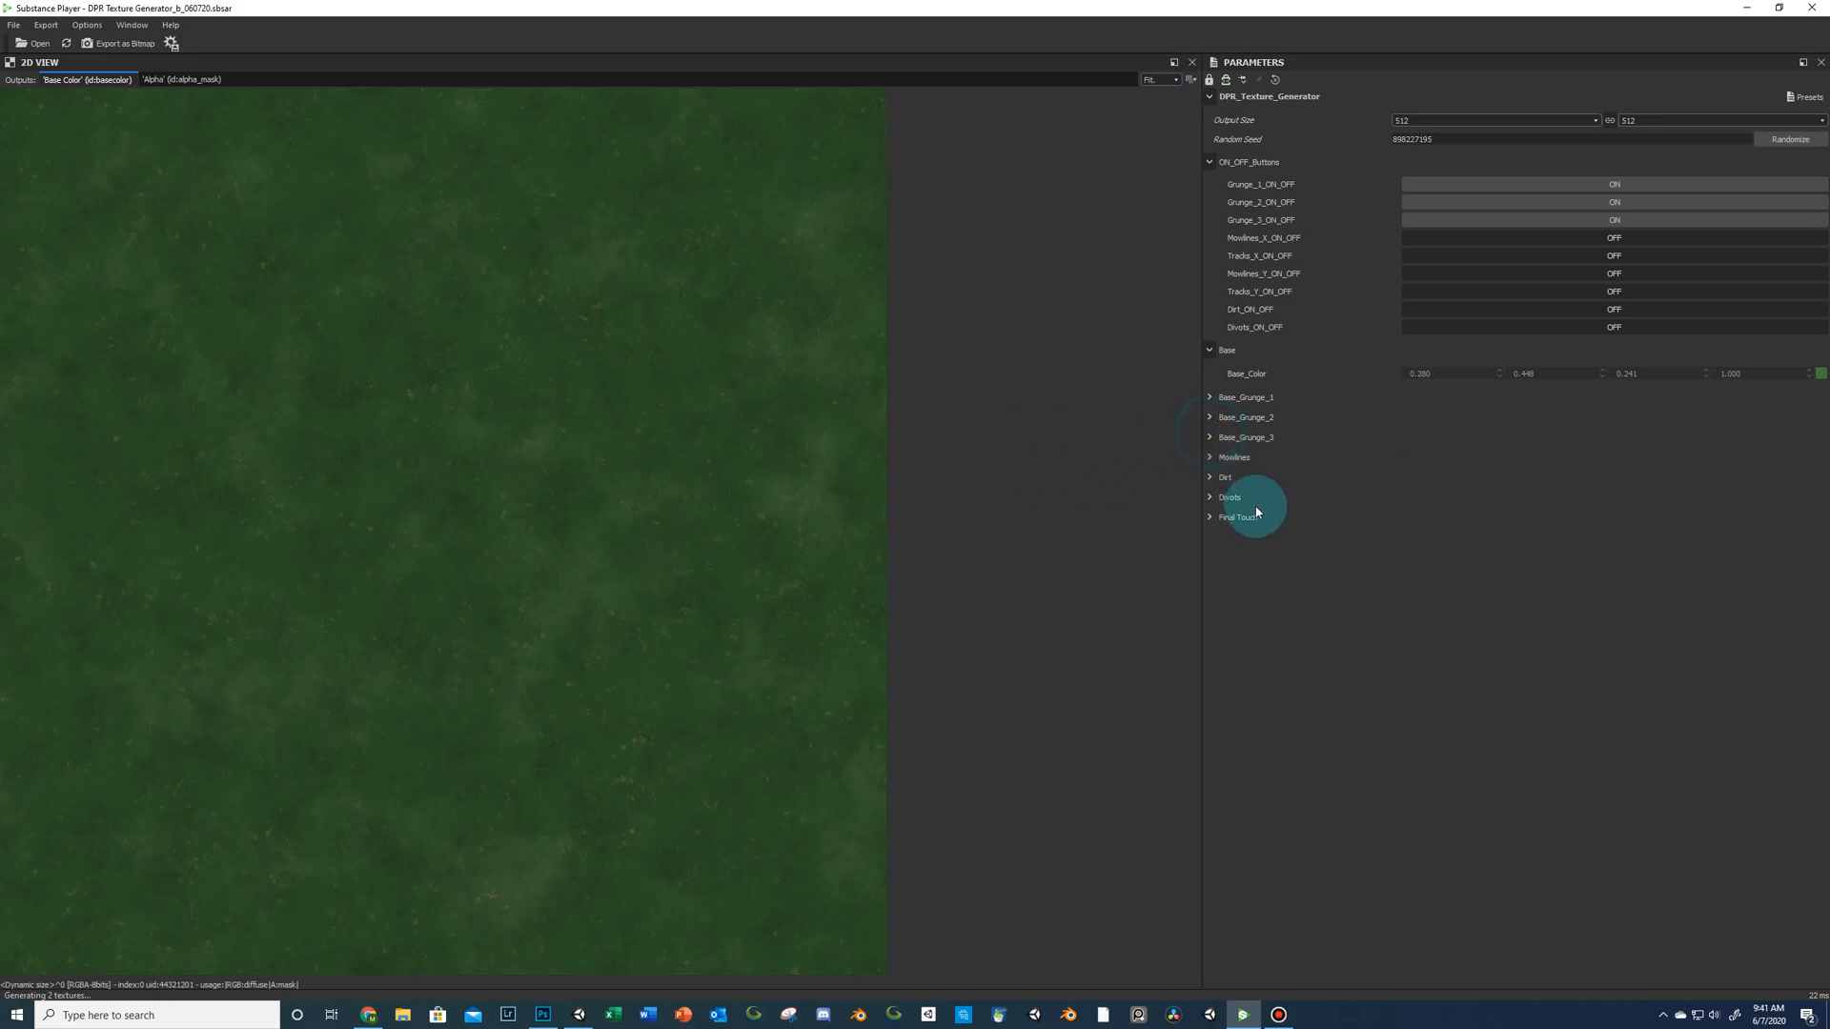
{"action": "left_click", "coordinate": [1211, 352]}
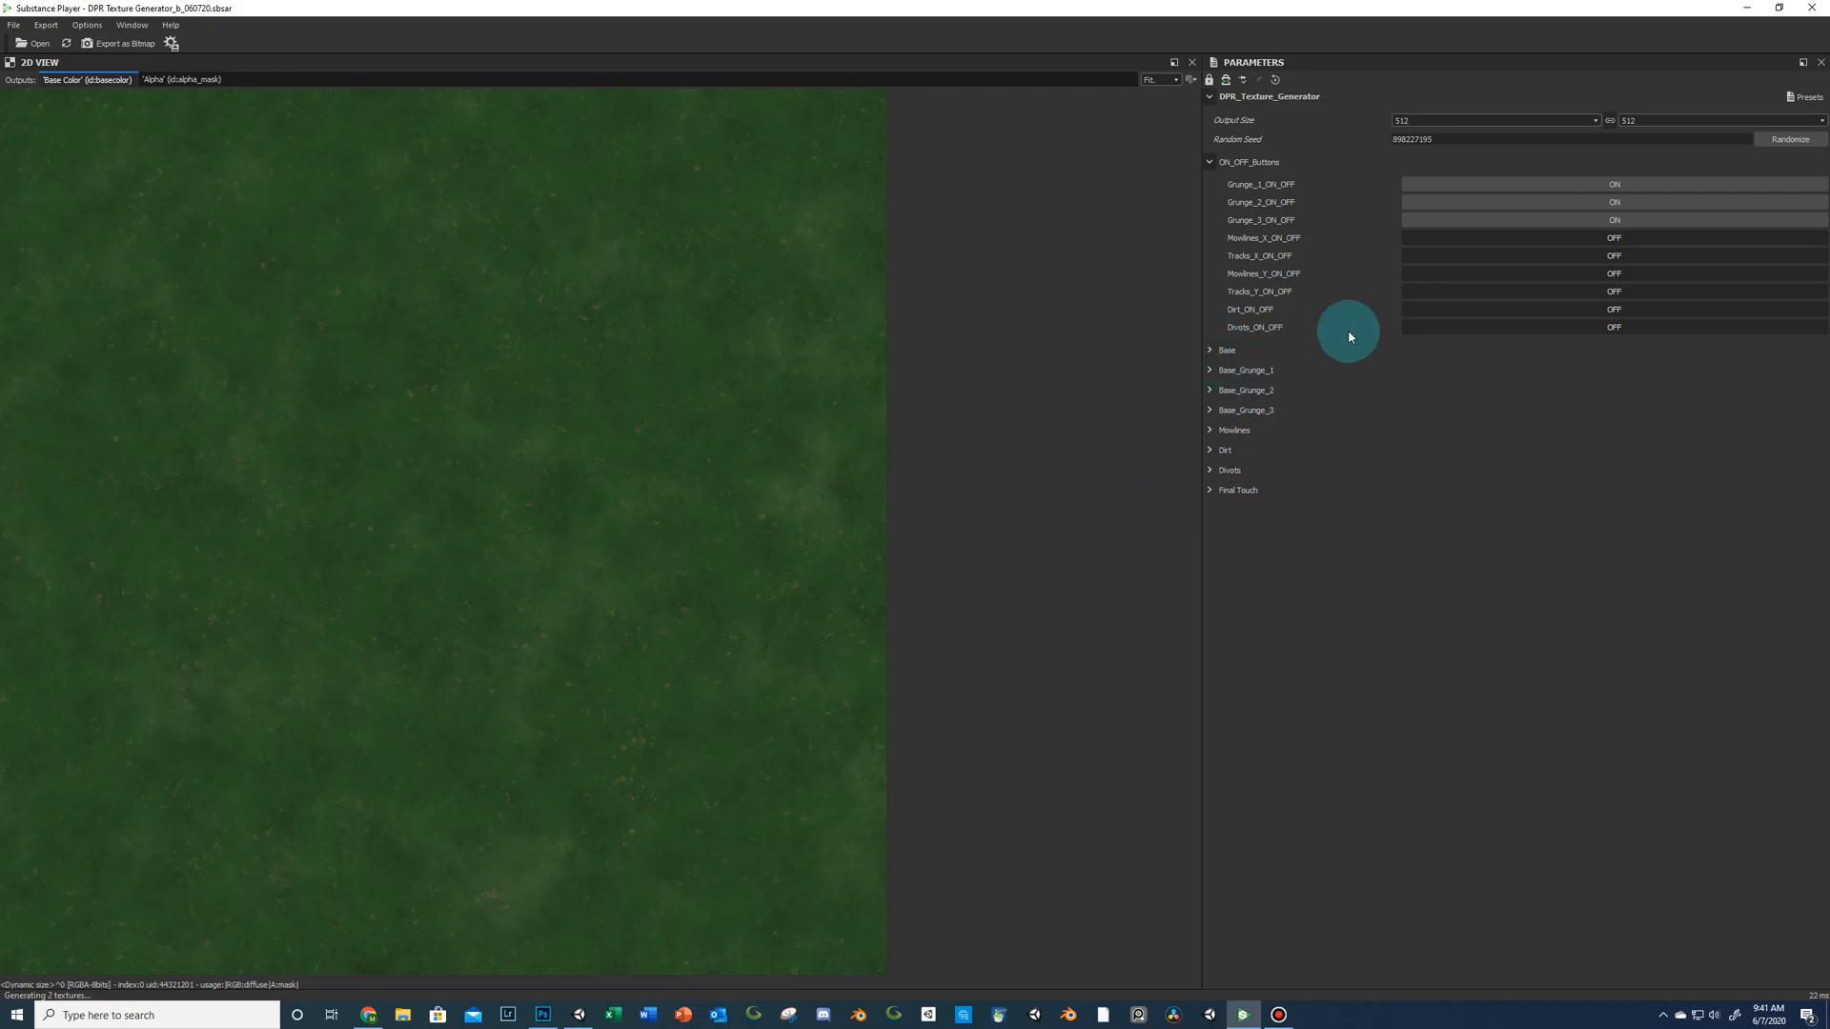
Turn on the Mowlines_X layer, expand the Mowlines parameters and try the X_Line_Number setting, keeping it at 10.
{"action": "left_click", "coordinate": [1598, 238]}
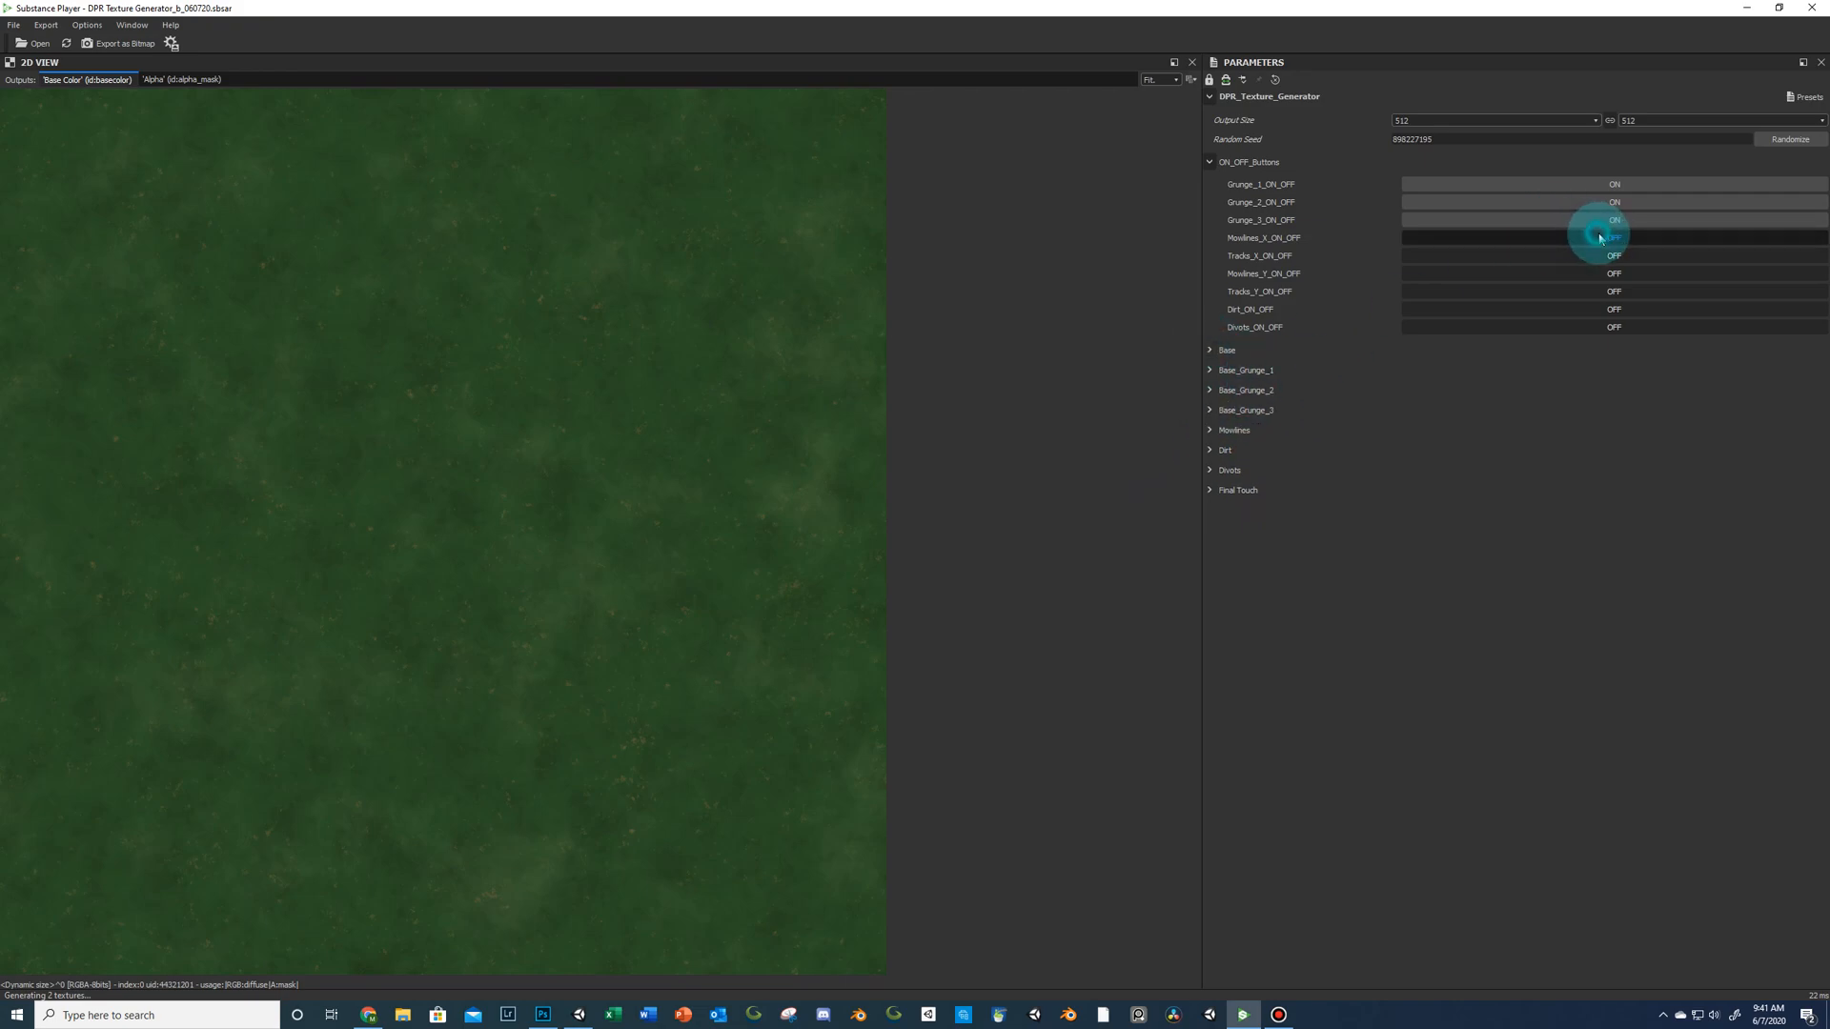
{"action": "left_click", "coordinate": [1209, 431]}
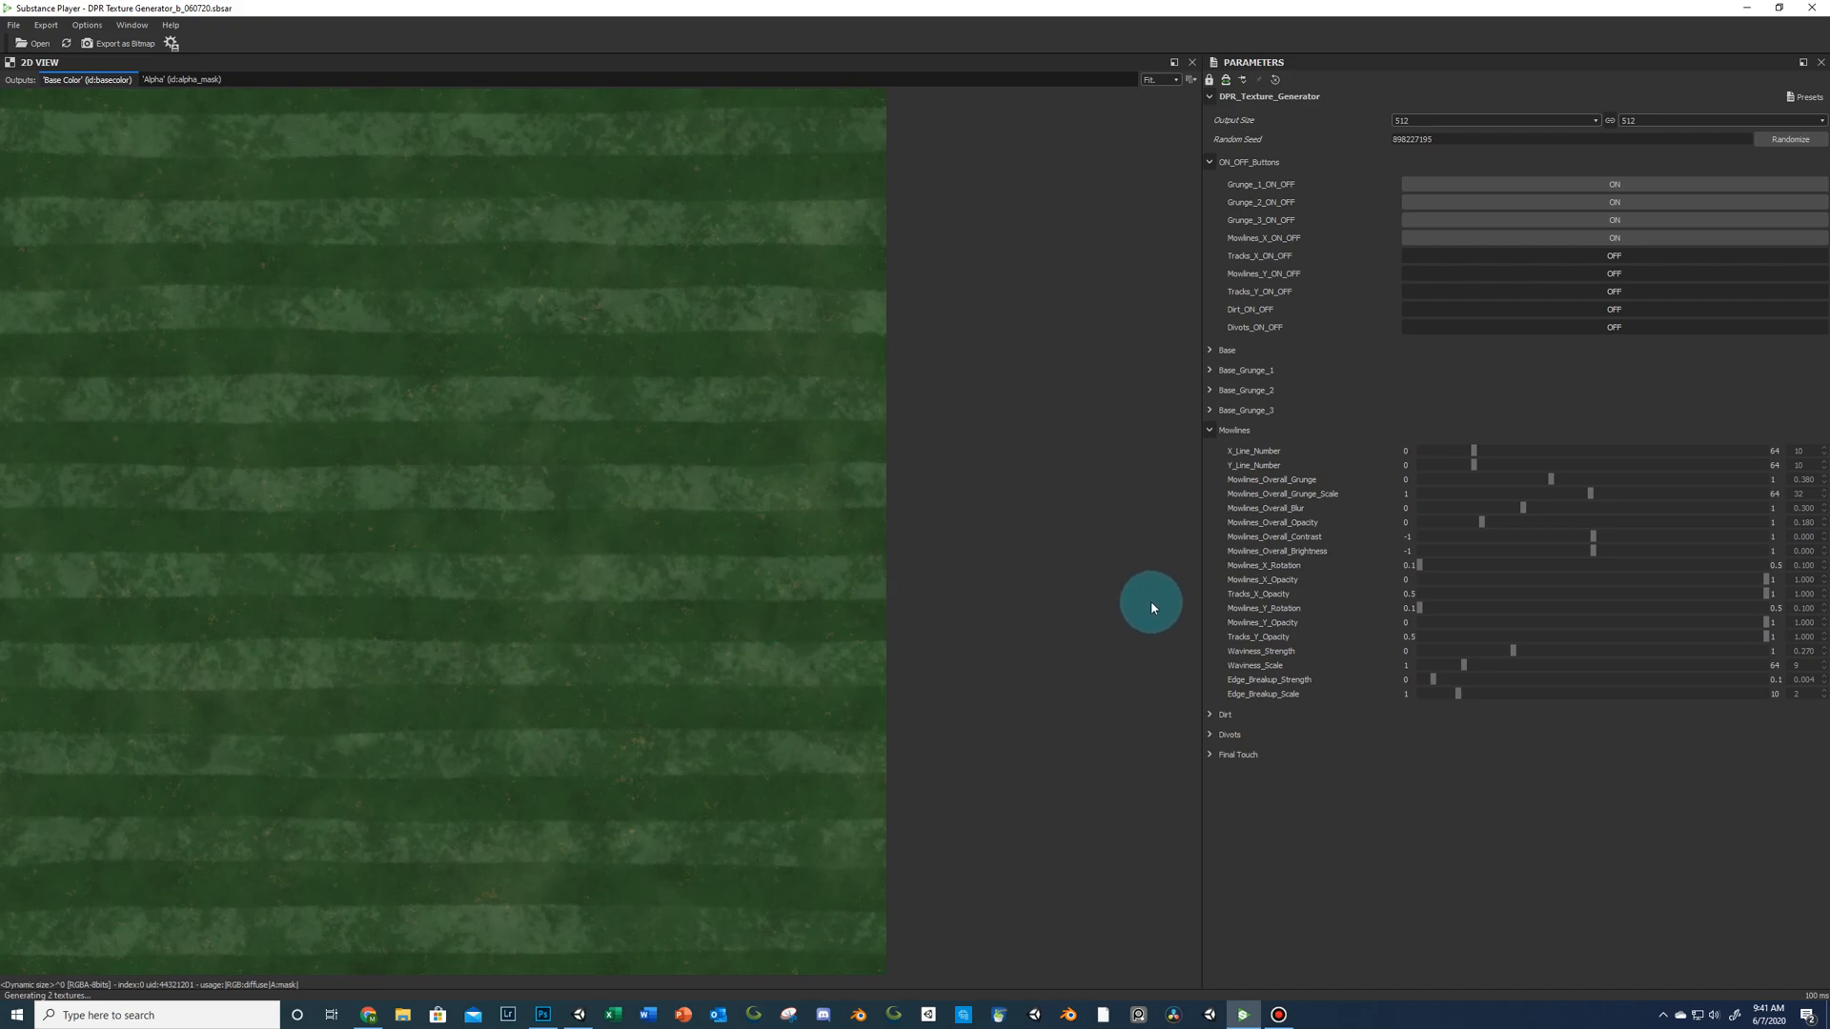
{"action": "left_click_drag", "start_coordinate": [1474, 453], "coordinate": [1476, 460]}
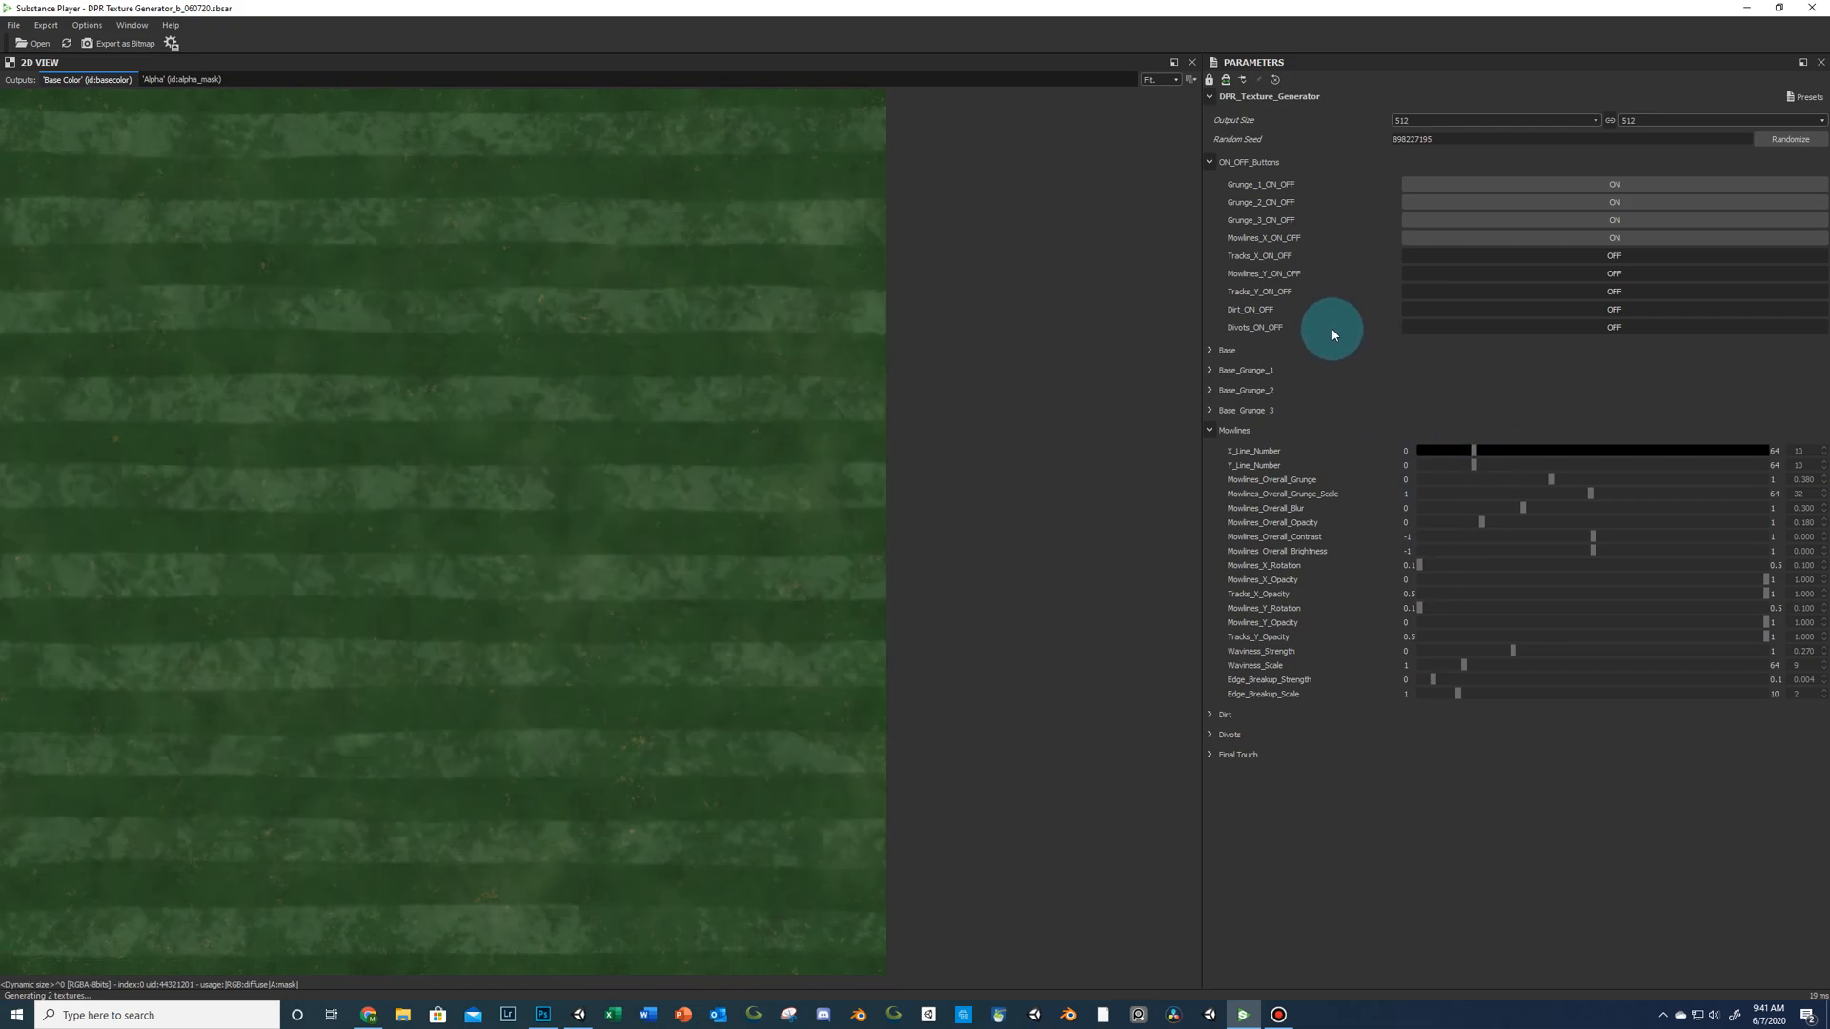
Preview the Tracks_X layer on and off over the horizontal mowlines, ending with it off.
{"action": "left_click", "coordinate": [1550, 257]}
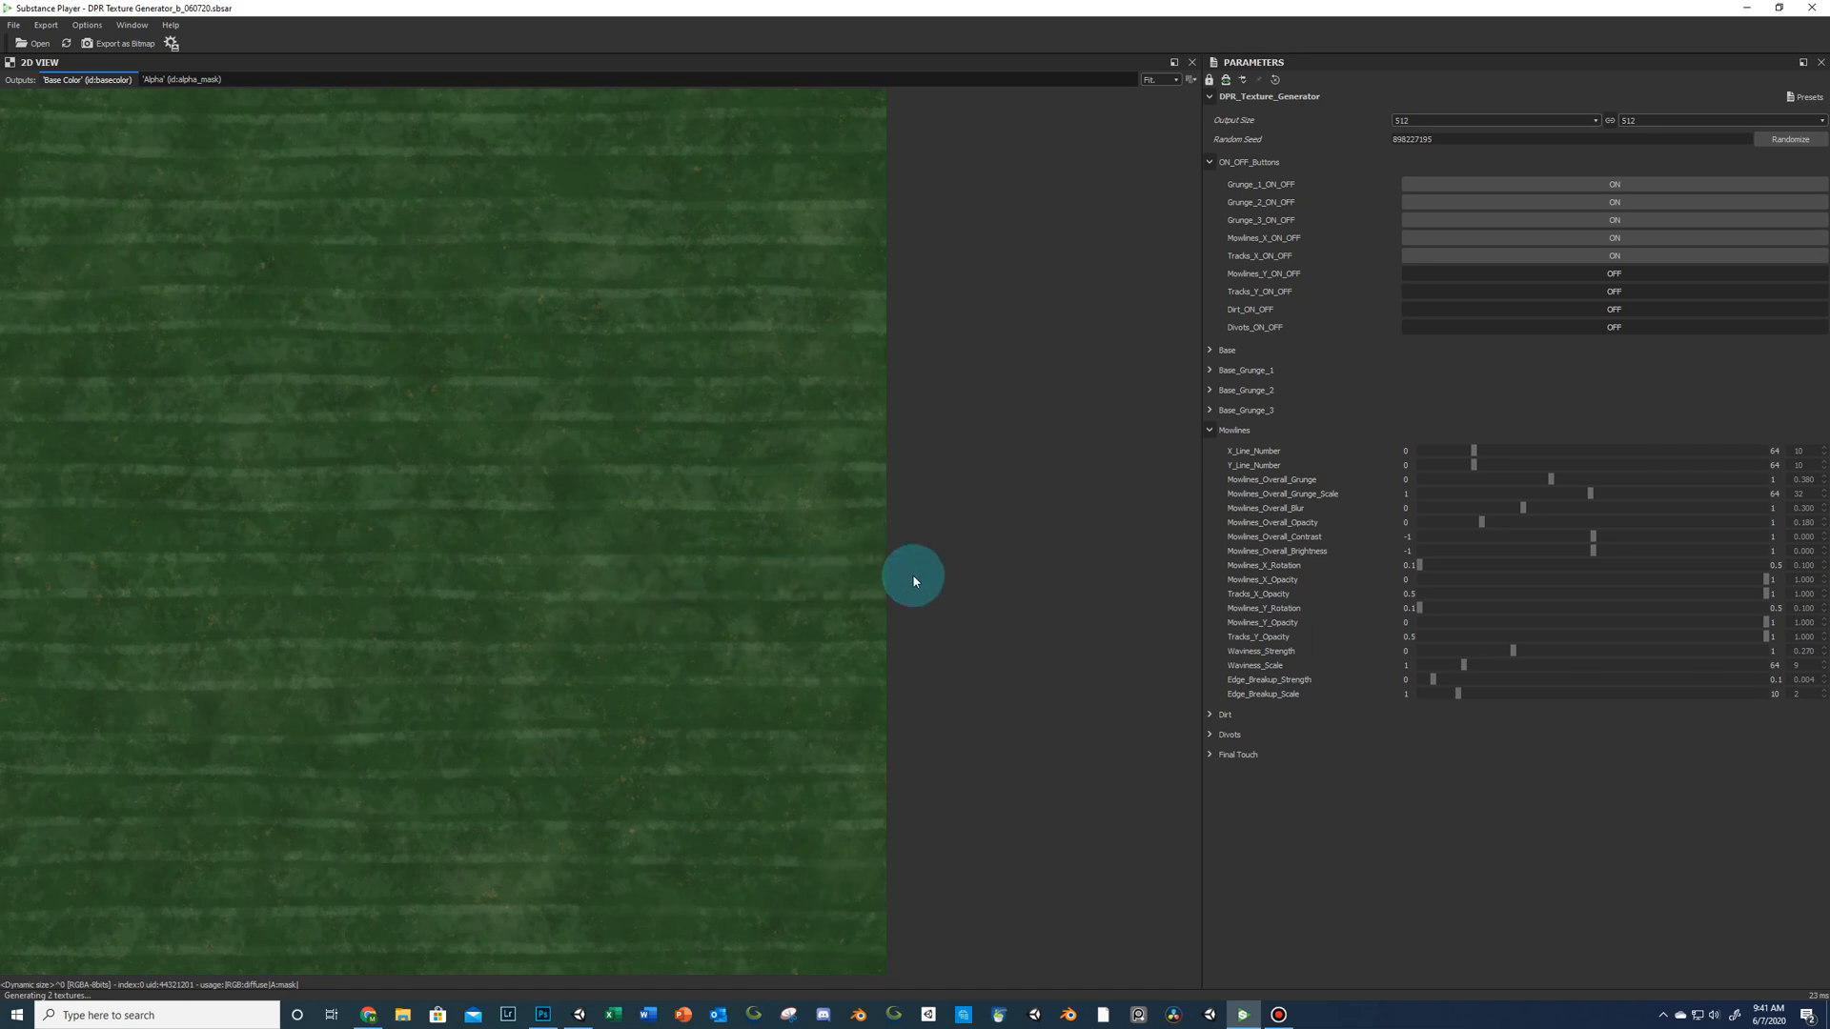
{"action": "left_click", "coordinate": [1589, 255]}
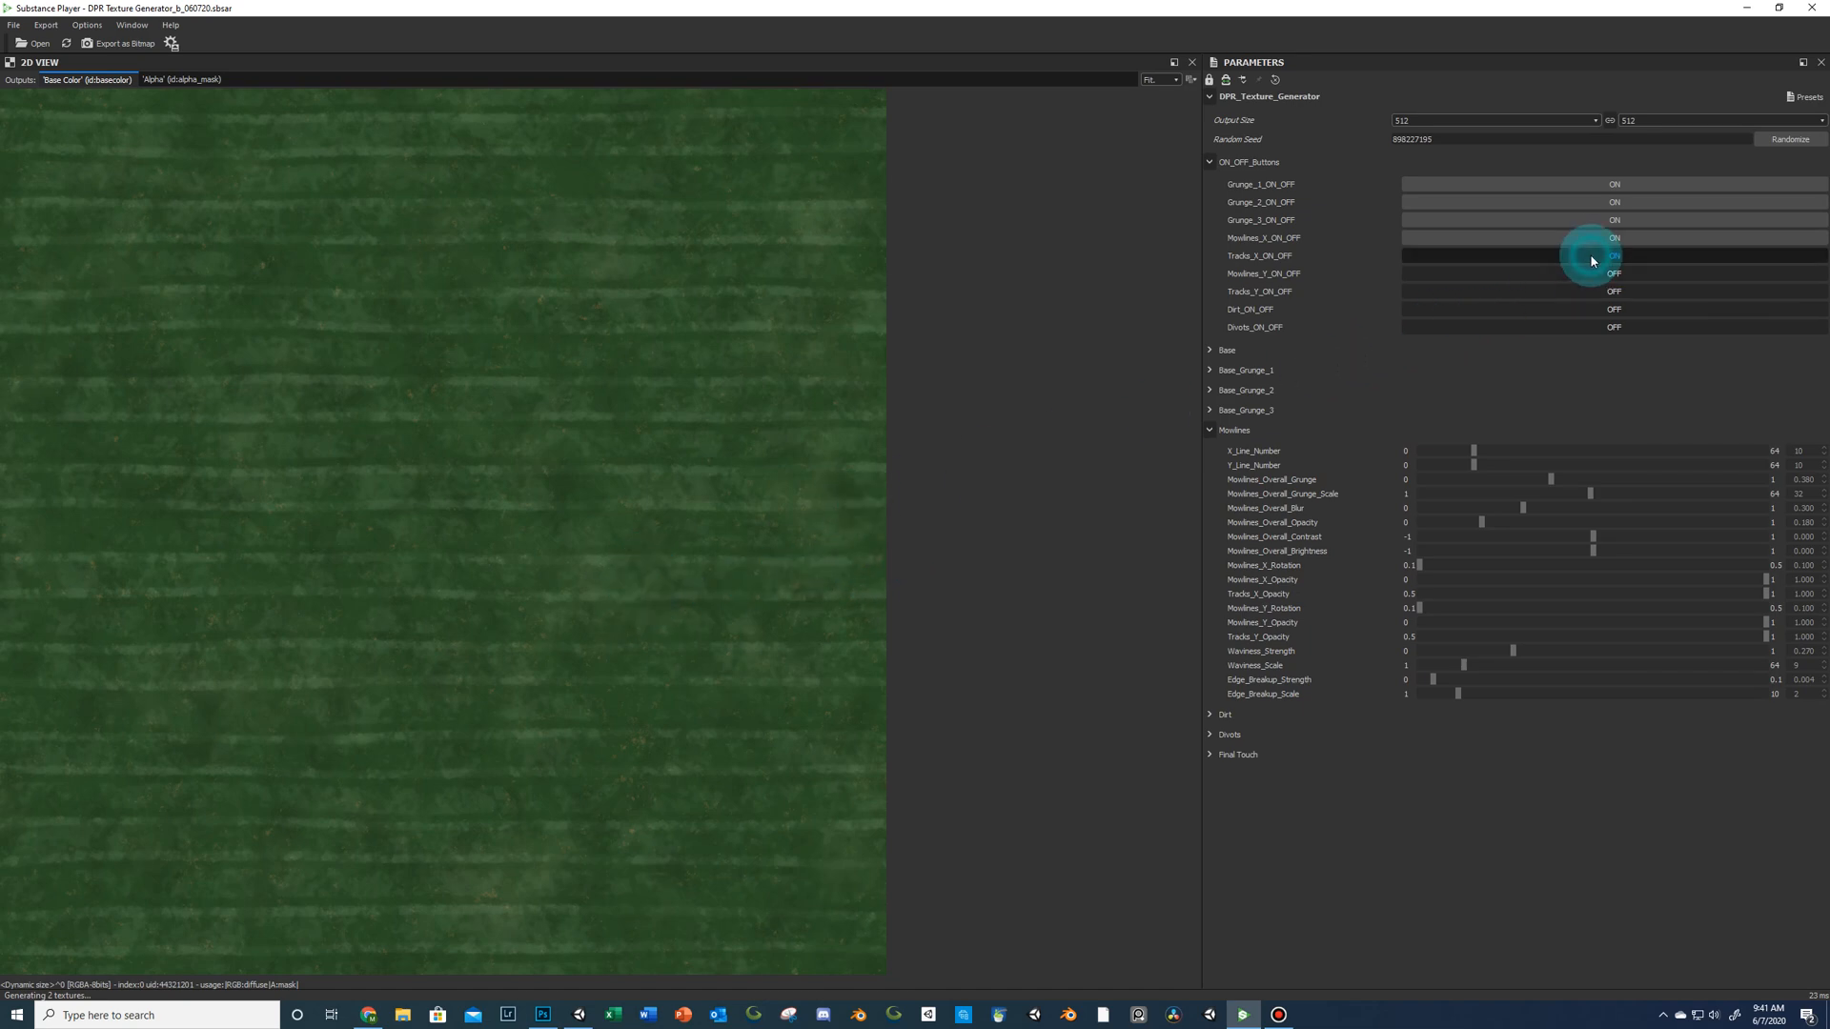
{"action": "left_click", "coordinate": [1592, 258]}
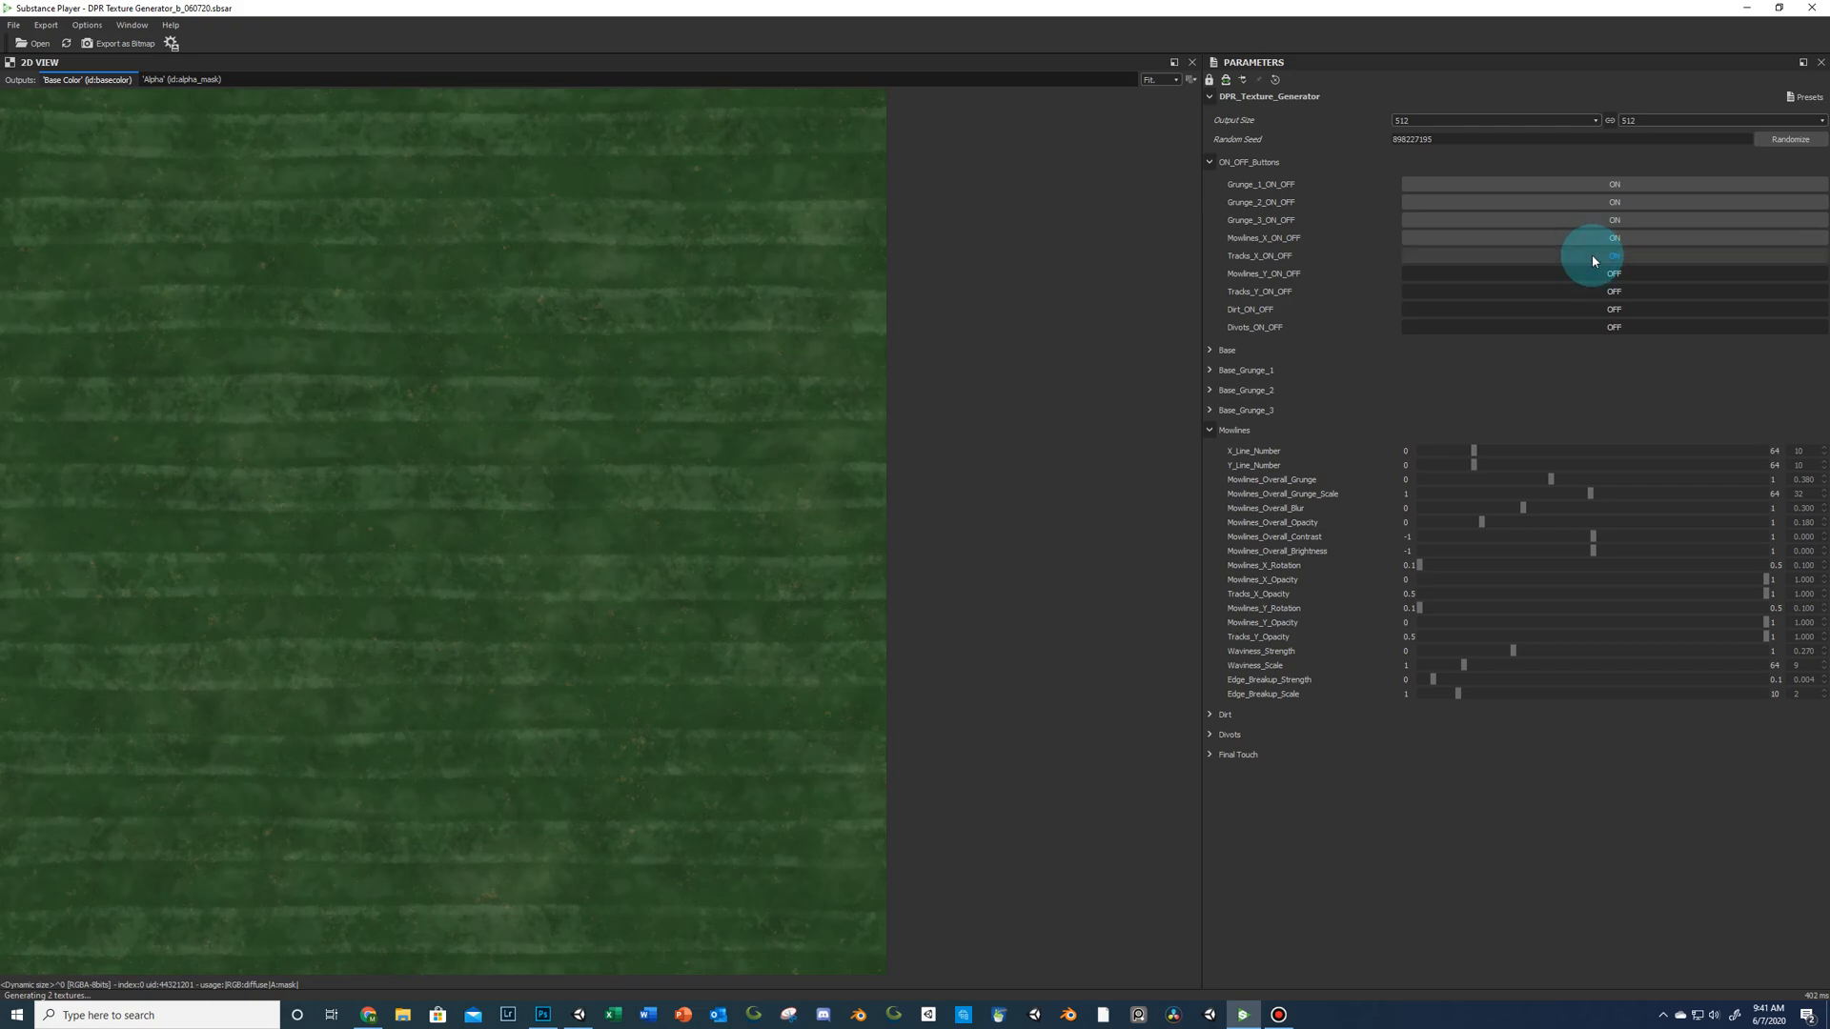
{"action": "left_click", "coordinate": [1593, 257]}
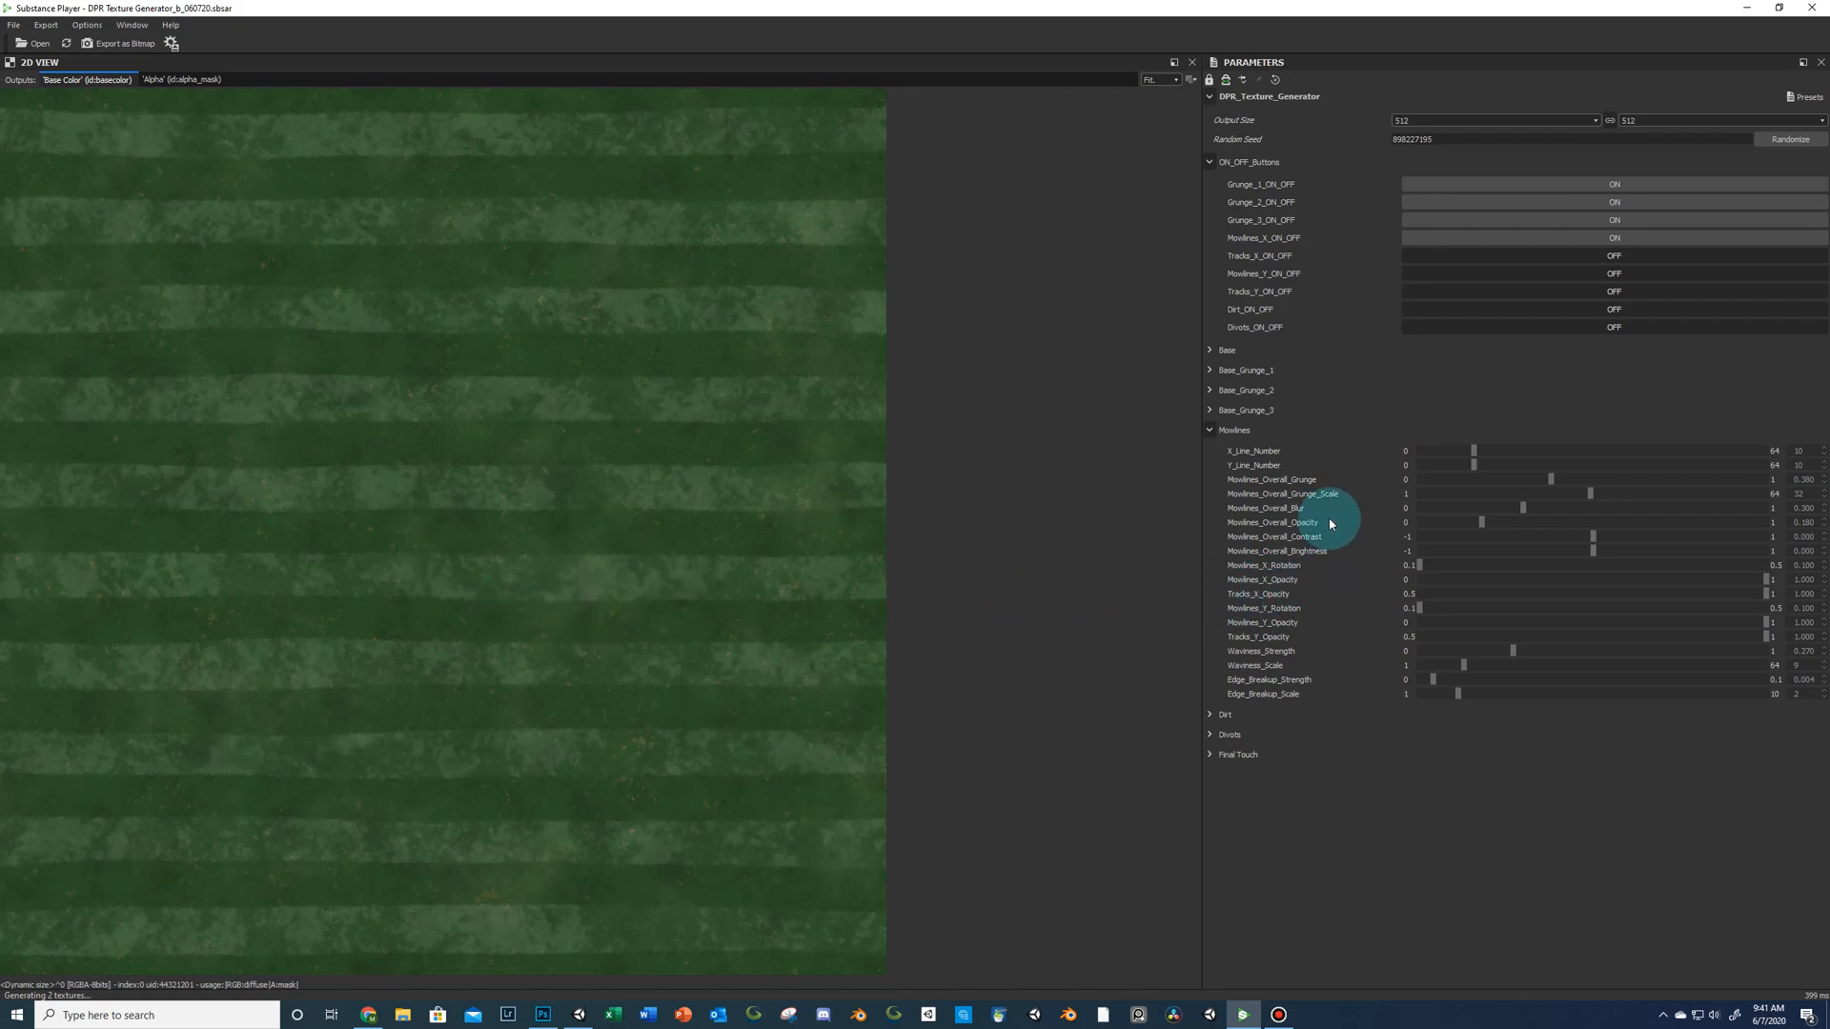
Lower Mowlines_Overall_Grunge to 0.024 and Mowlines_Overall_Opacity to 0.074.
{"action": "left_click_drag", "start_coordinate": [1553, 479], "coordinate": [1427, 480]}
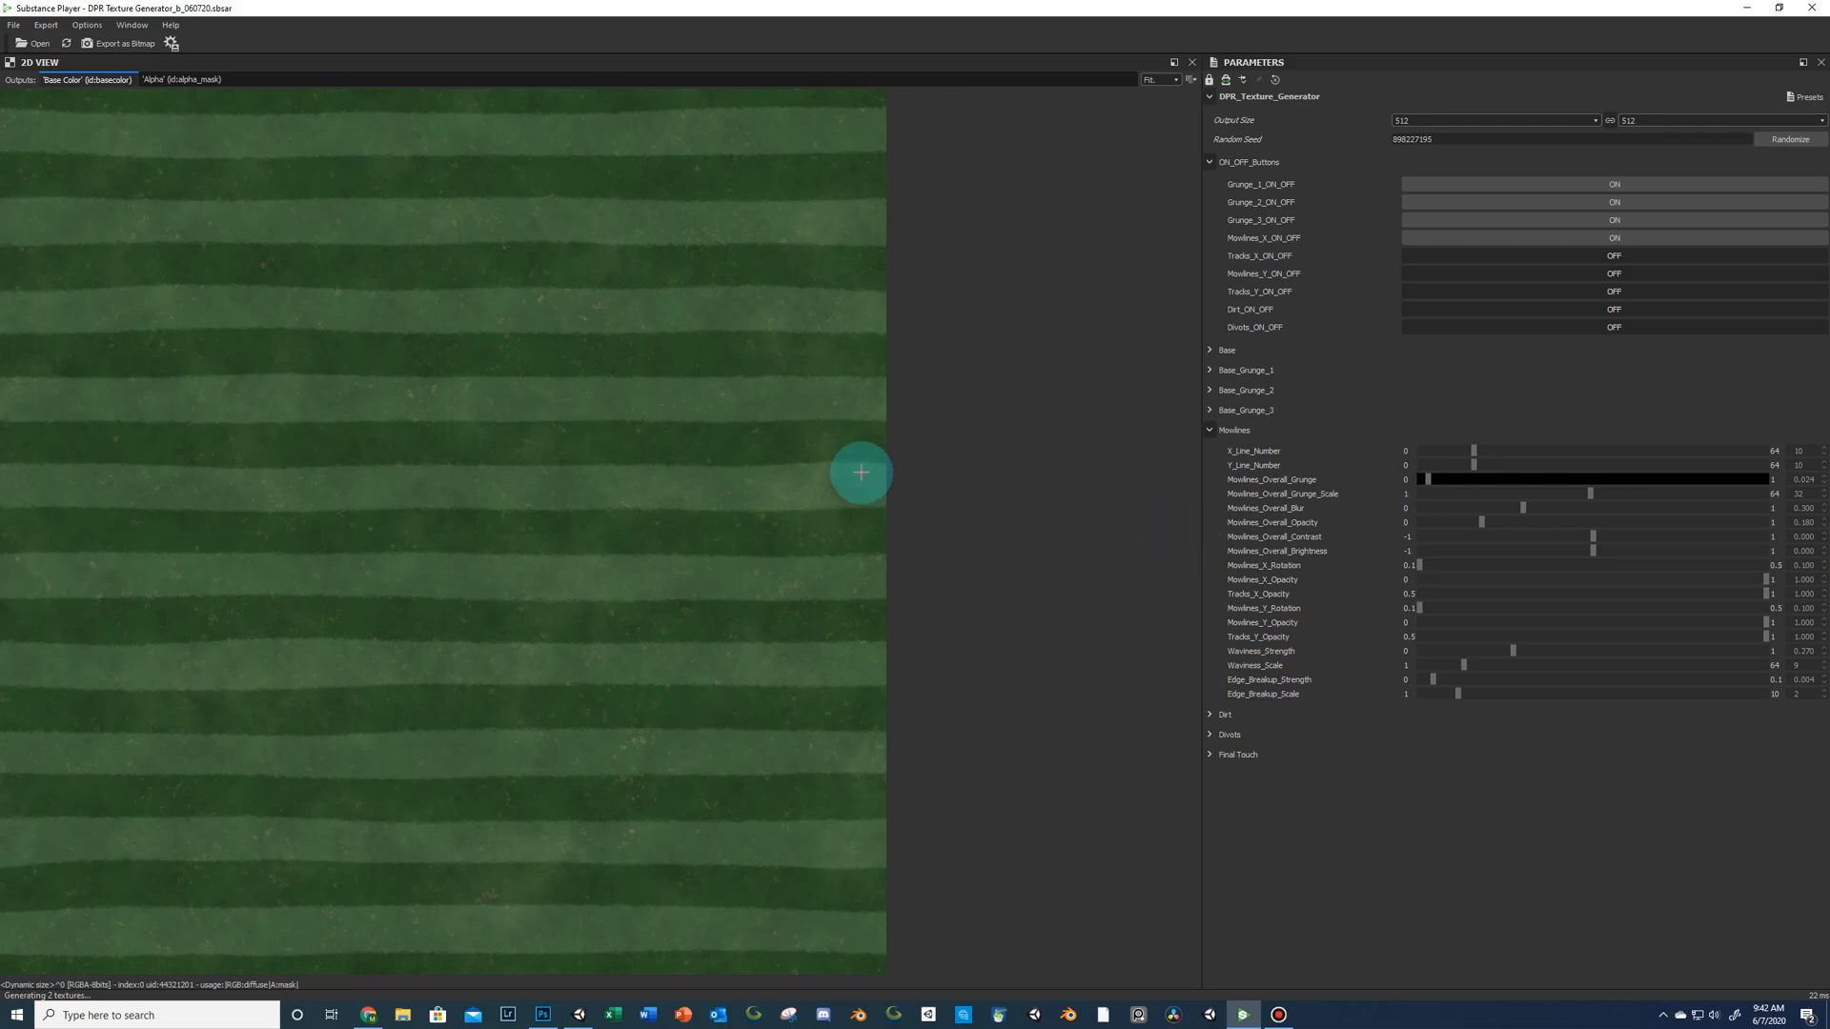
{"action": "left_click", "coordinate": [1483, 522]}
{"action": "left_click_drag", "start_coordinate": [1452, 528], "coordinate": [1446, 529]}
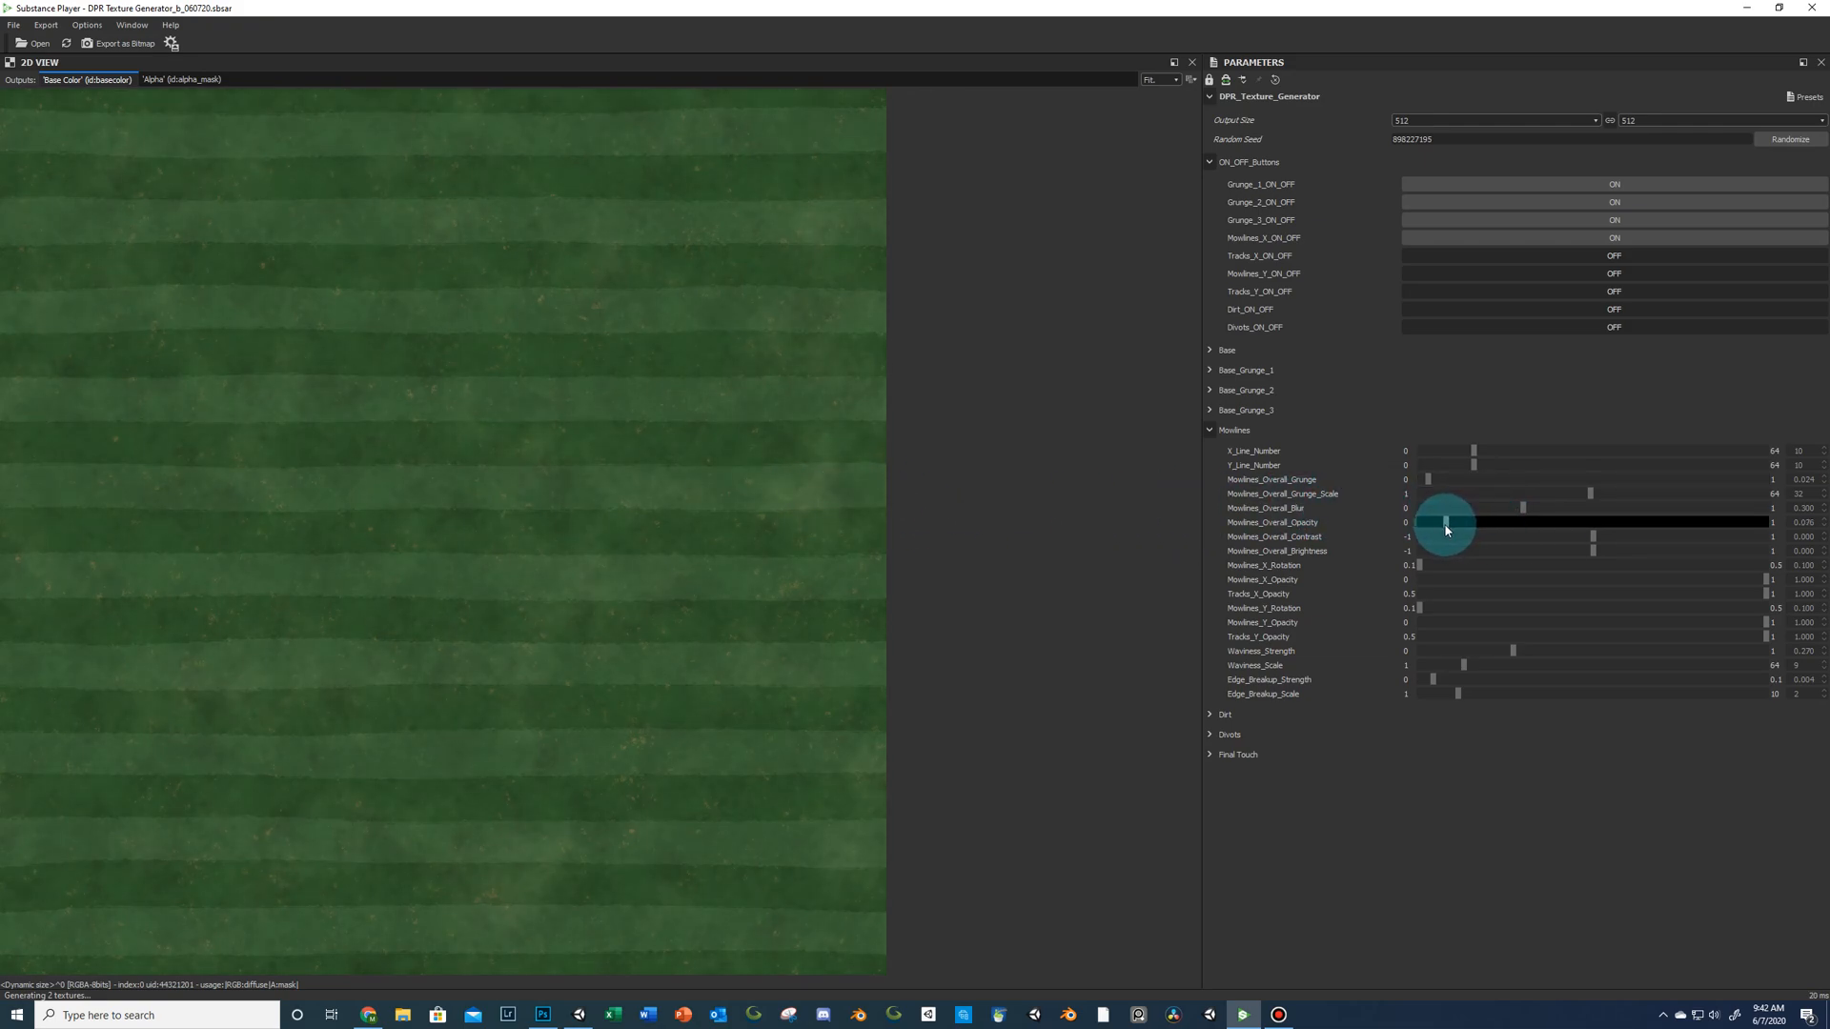
Try the Mowlines_Y layer with Mowlines_Y_Rotation at 0.206 for diagonal stripes, and preview Tracks_Y on and off.
{"action": "left_click", "coordinate": [1588, 275]}
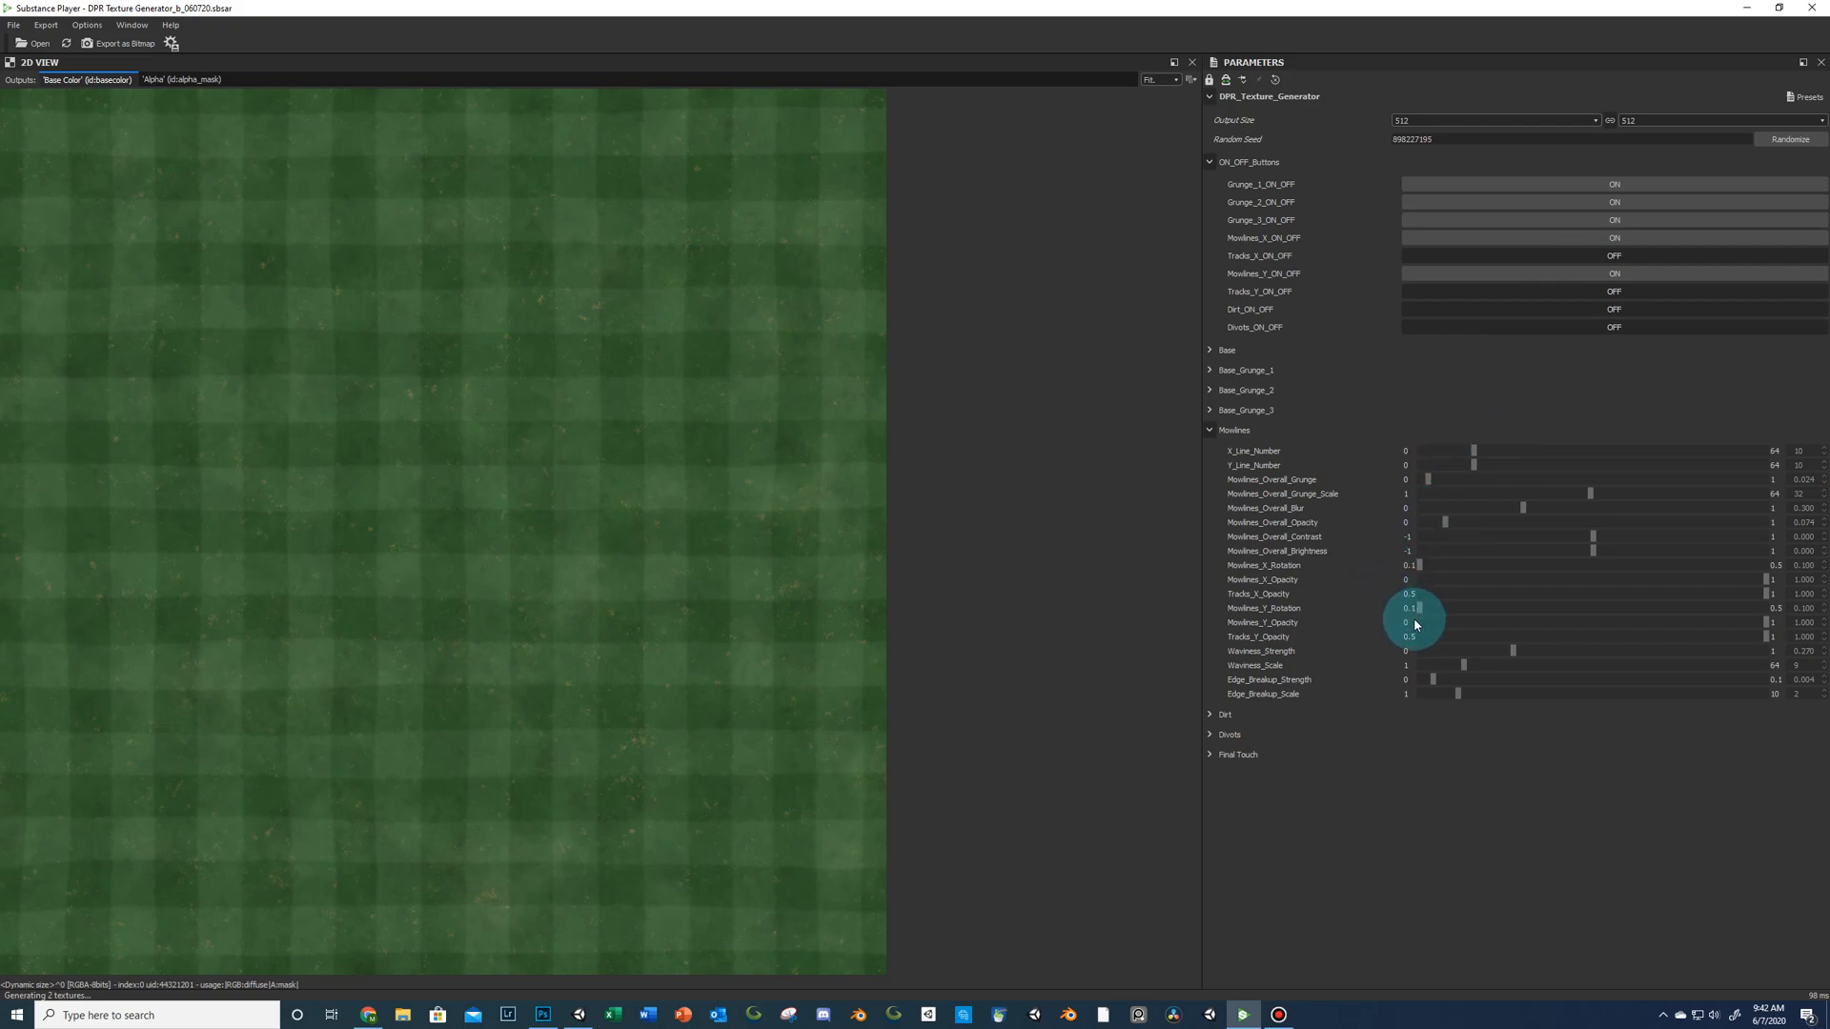
{"action": "left_click_drag", "start_coordinate": [1420, 610], "coordinate": [1513, 607]}
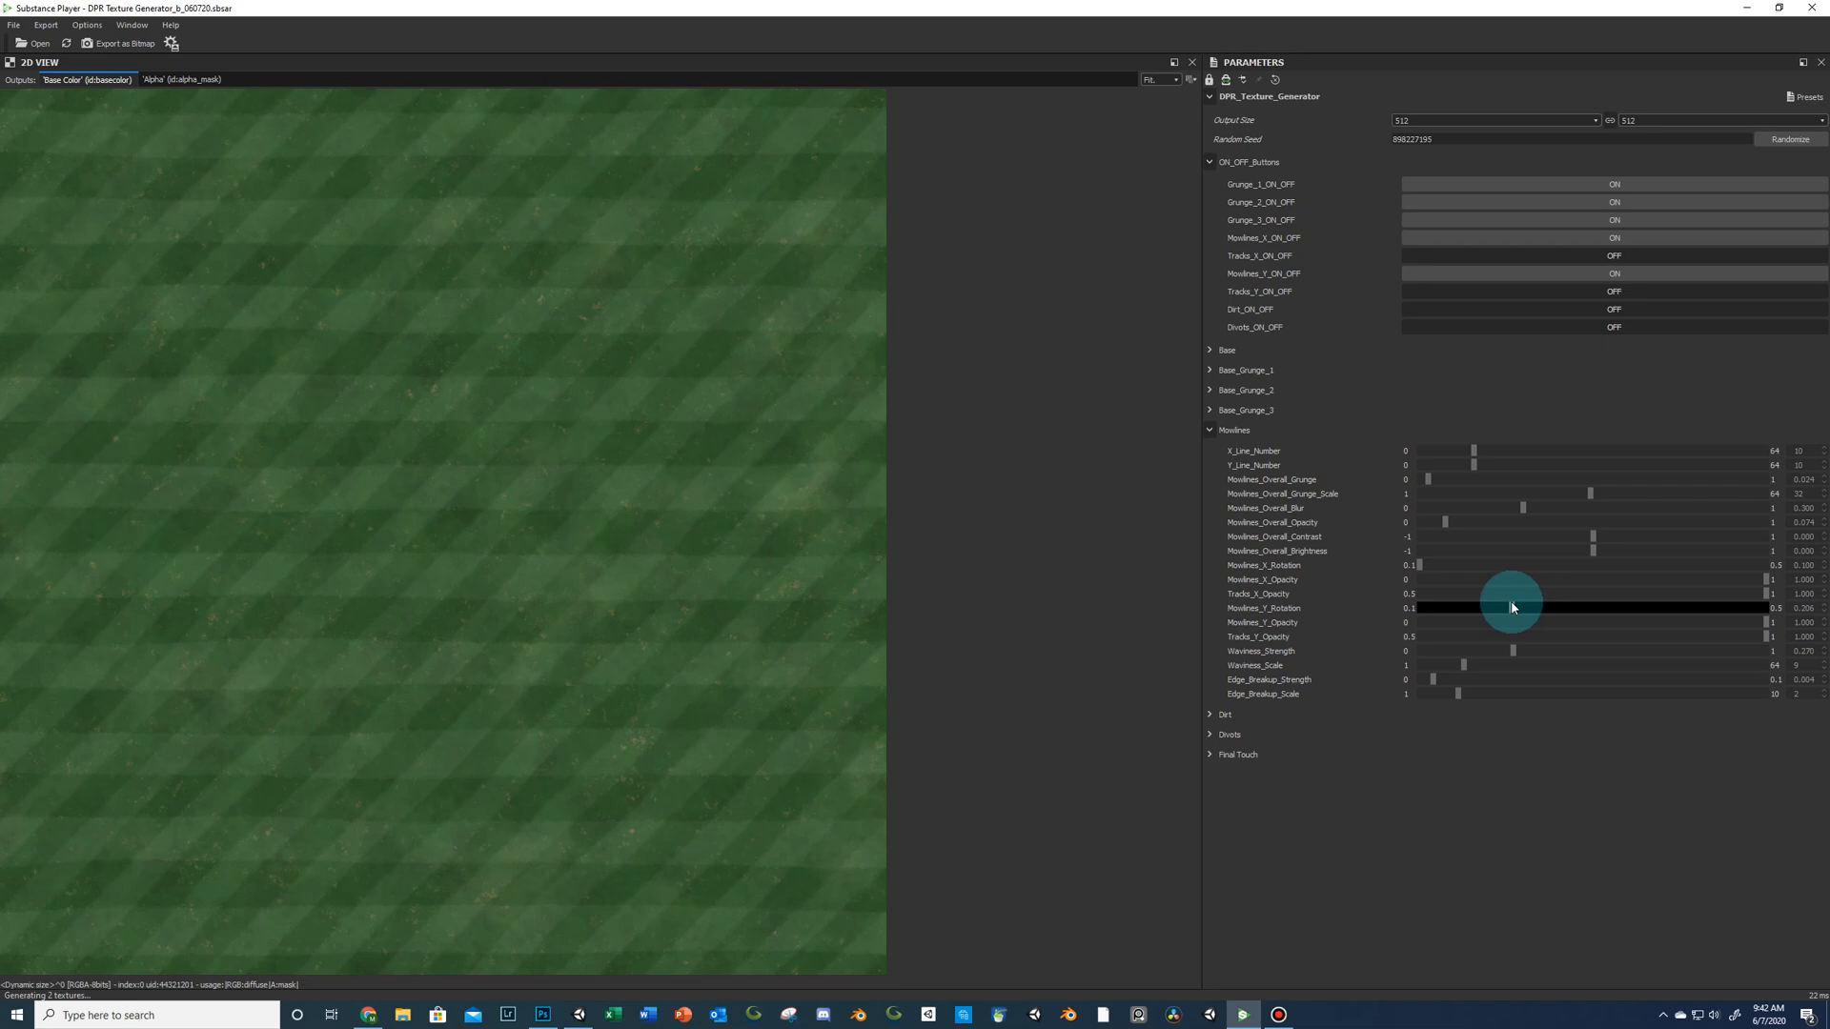
{"action": "left_click", "coordinate": [1620, 294]}
{"action": "left_click", "coordinate": [1620, 294]}
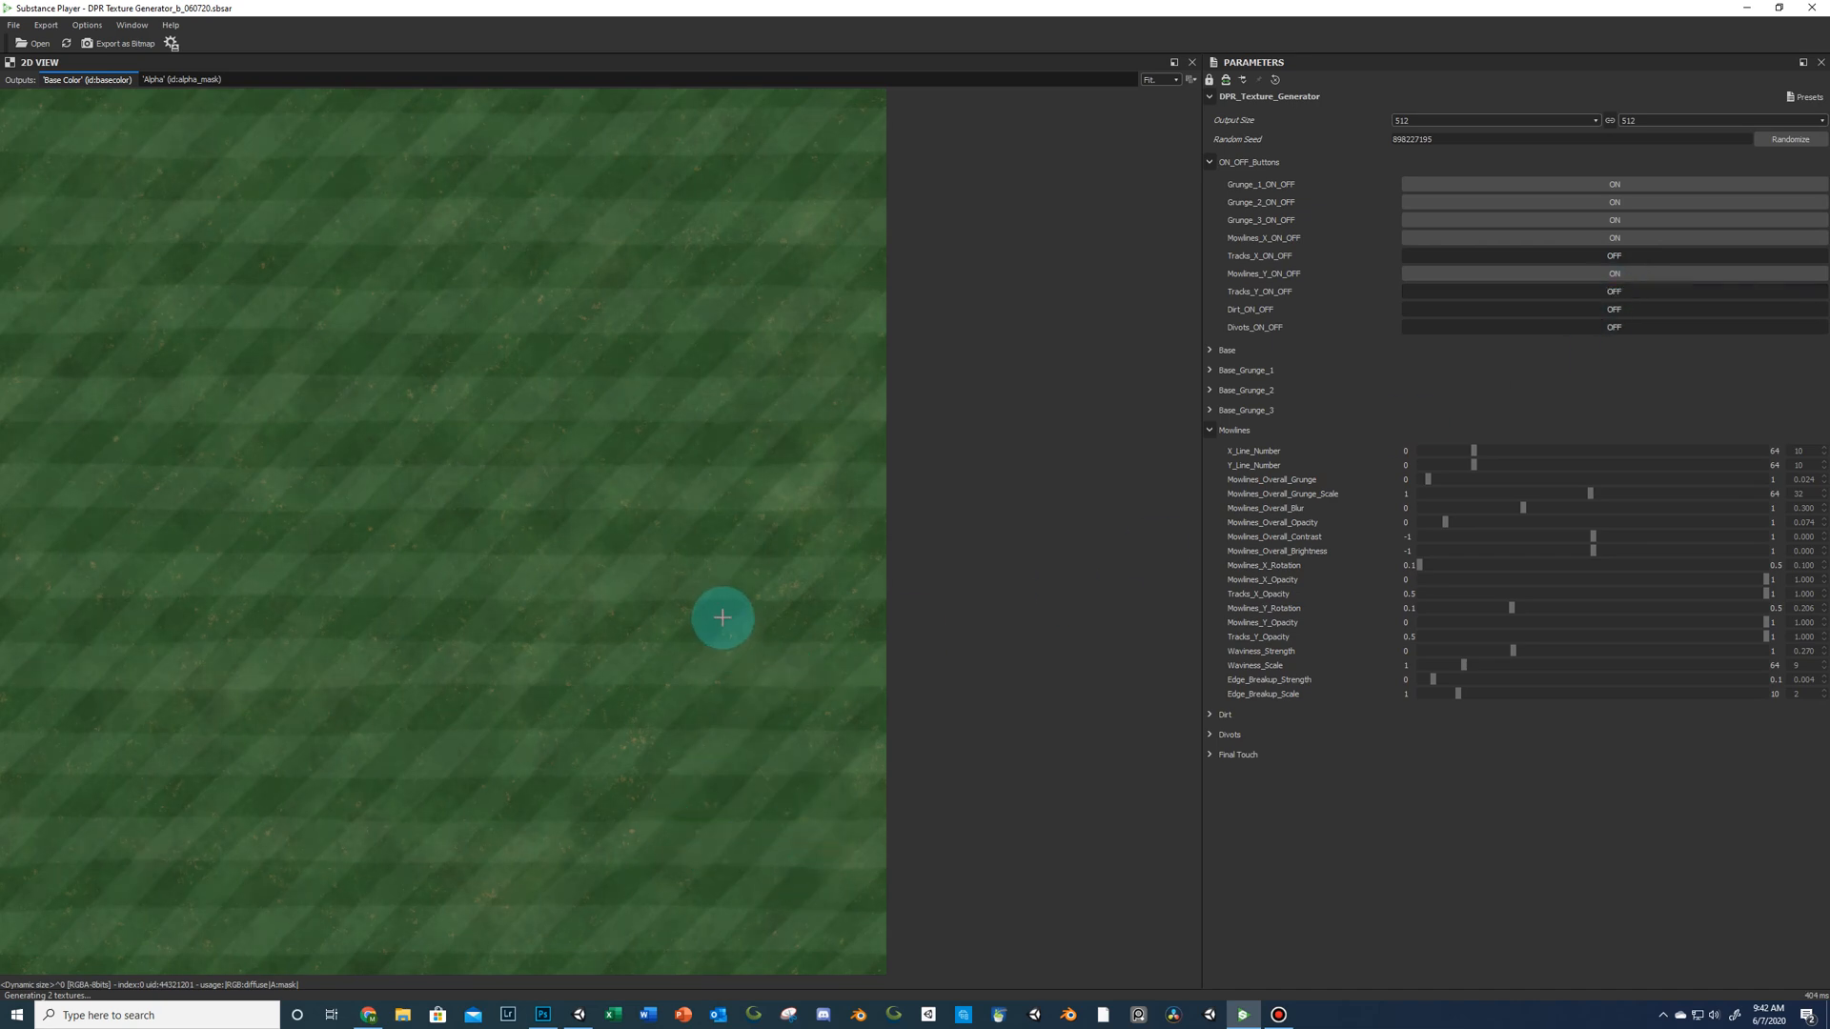
Try Y_Line_Number at lower values such as 6, restore it to 10, reset Mowlines_Y_Rotation to 0.100 and turn Mowlines_Y off.
{"action": "double_click", "coordinate": [1800, 465]}
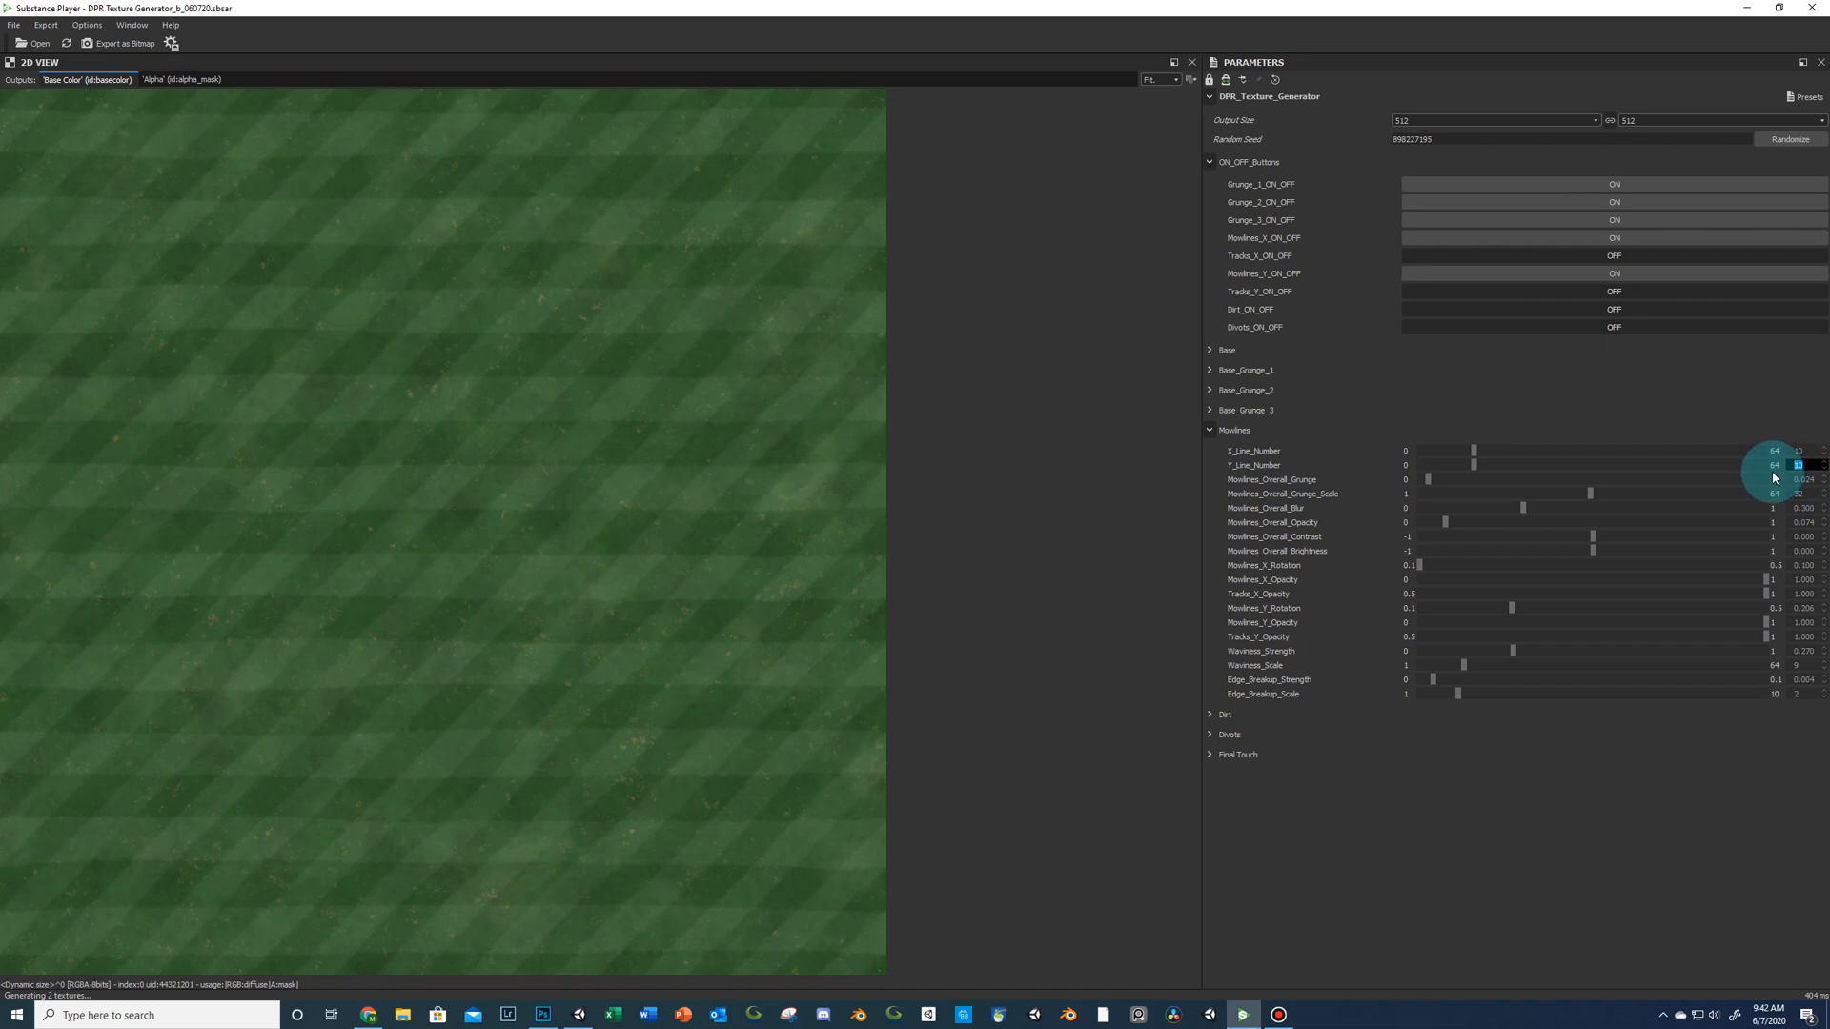
{"action": "key", "text": "Return"}
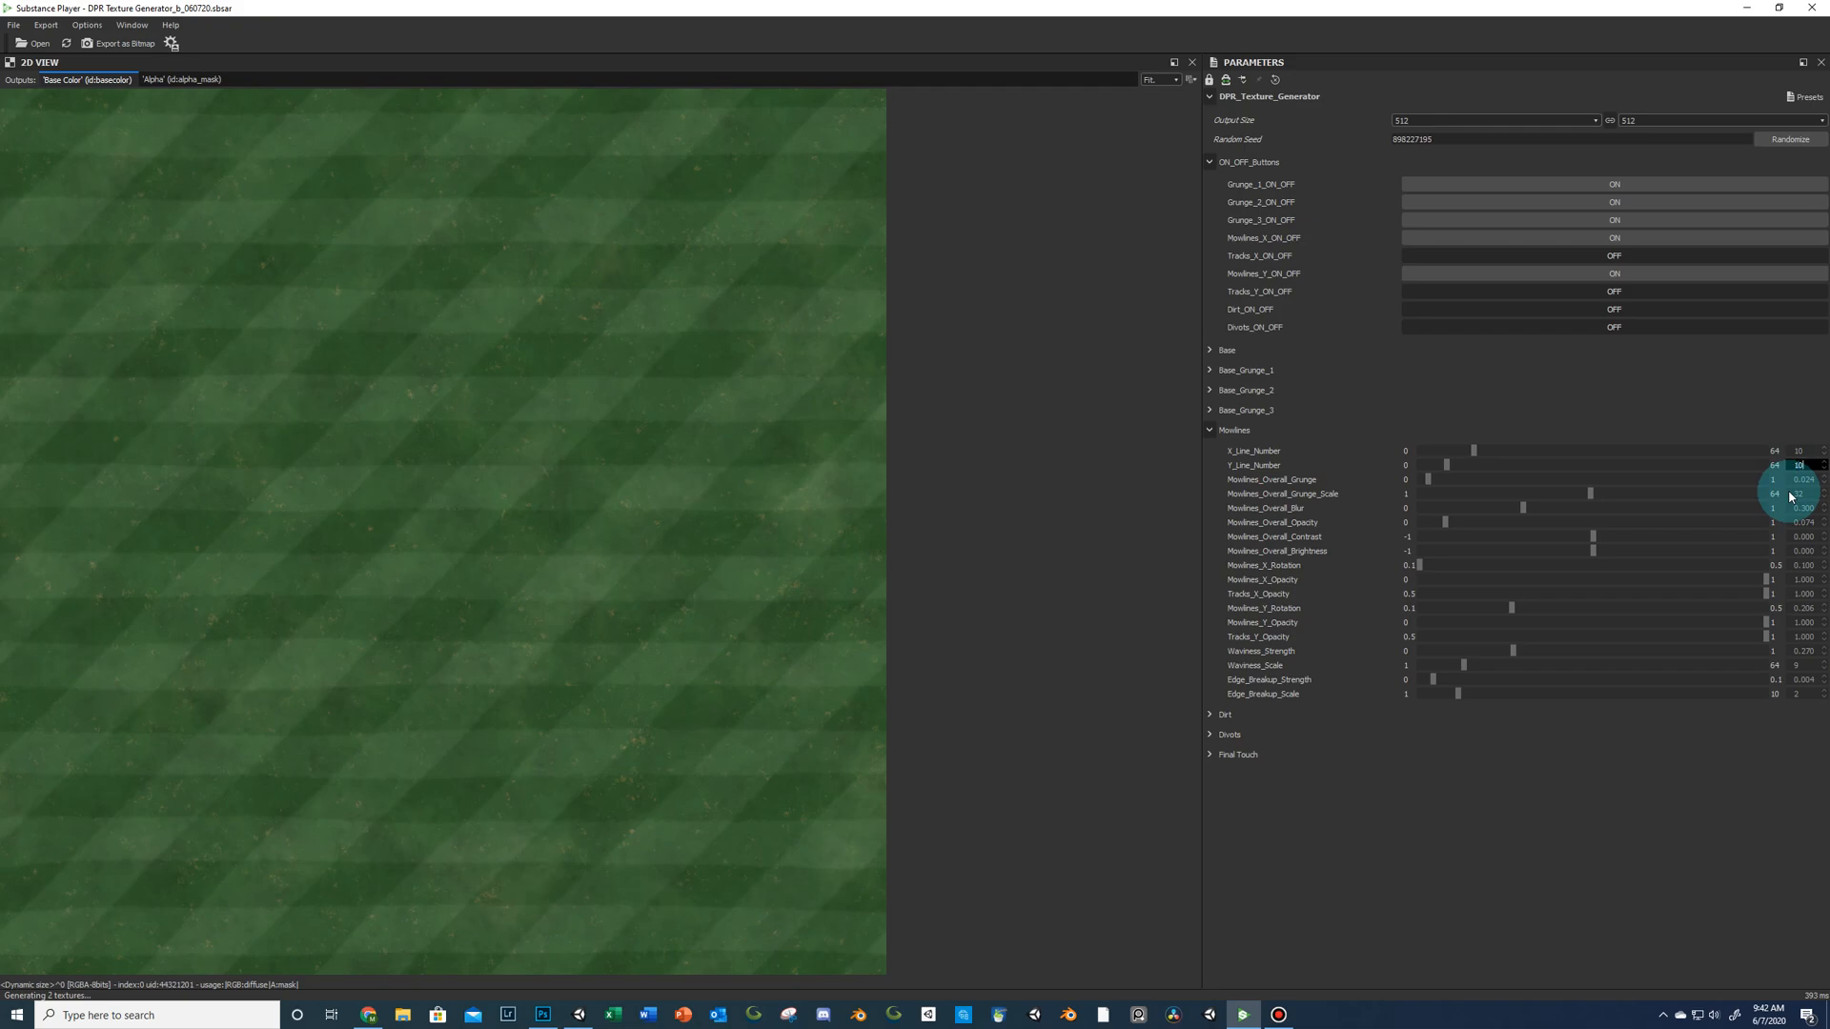
{"action": "type", "text": "10"}
{"action": "key", "text": "Return"}
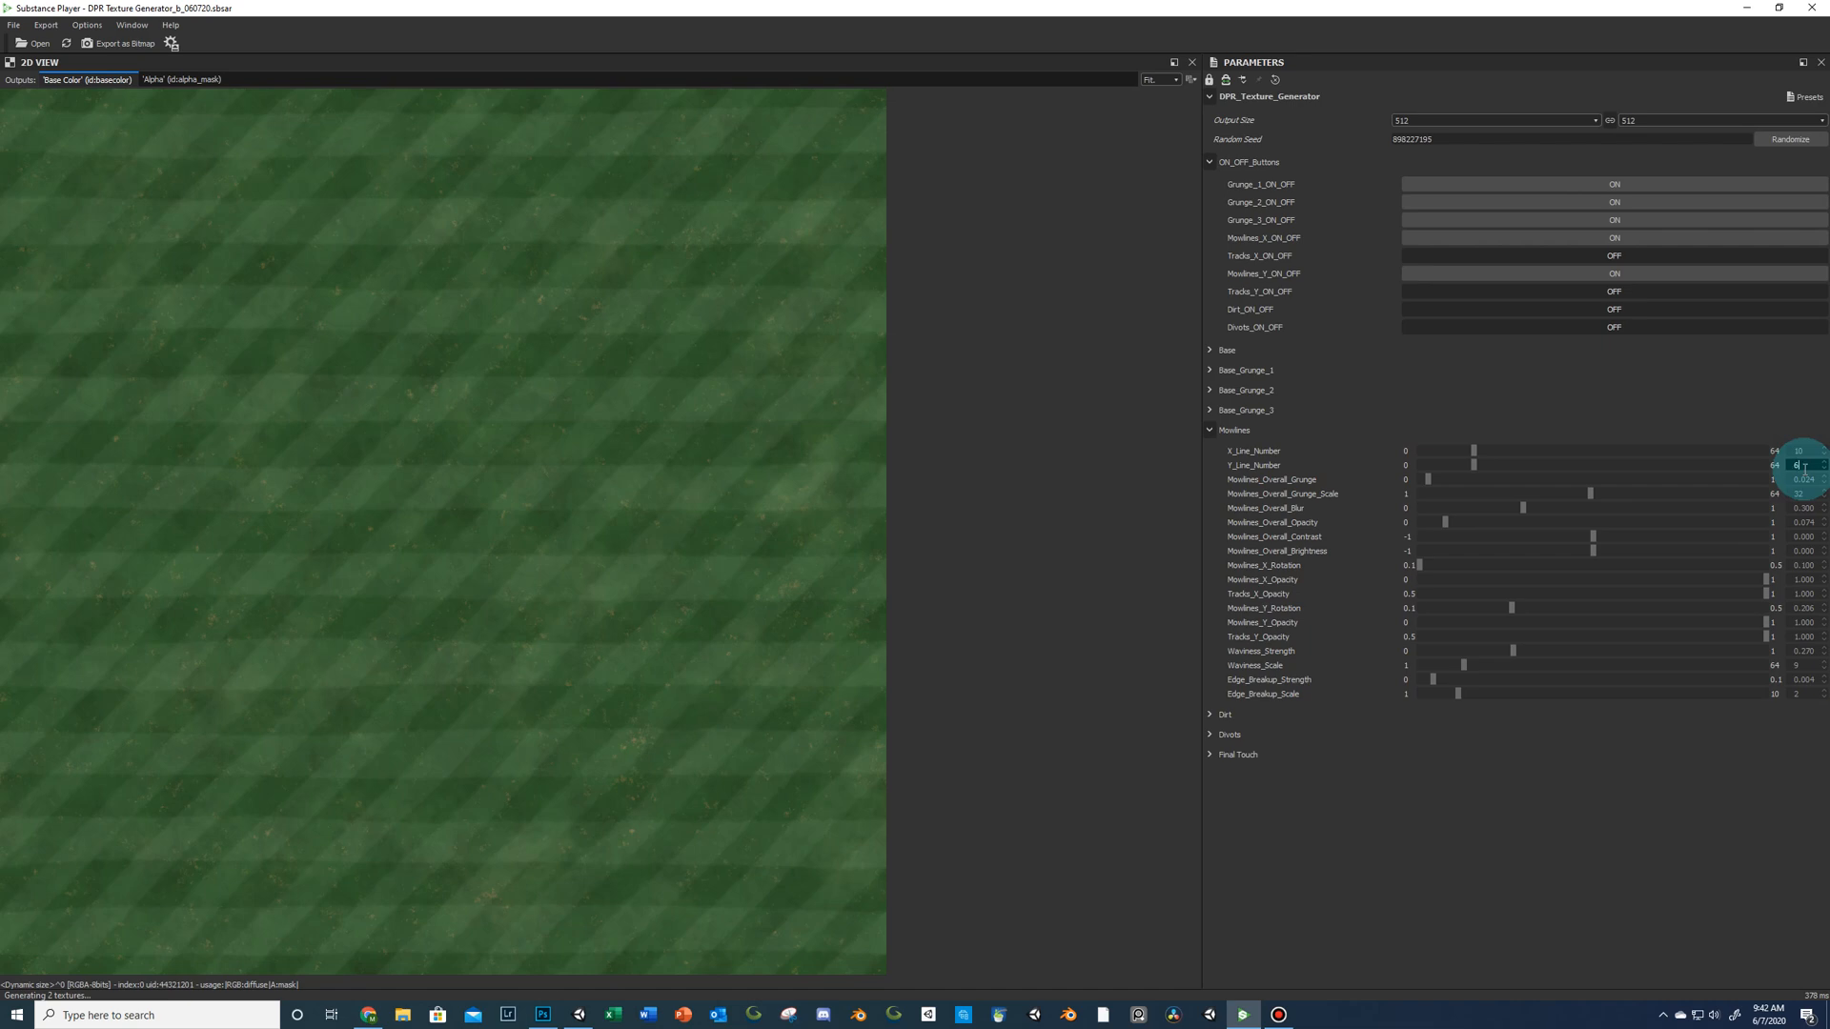
{"action": "key", "text": "Return"}
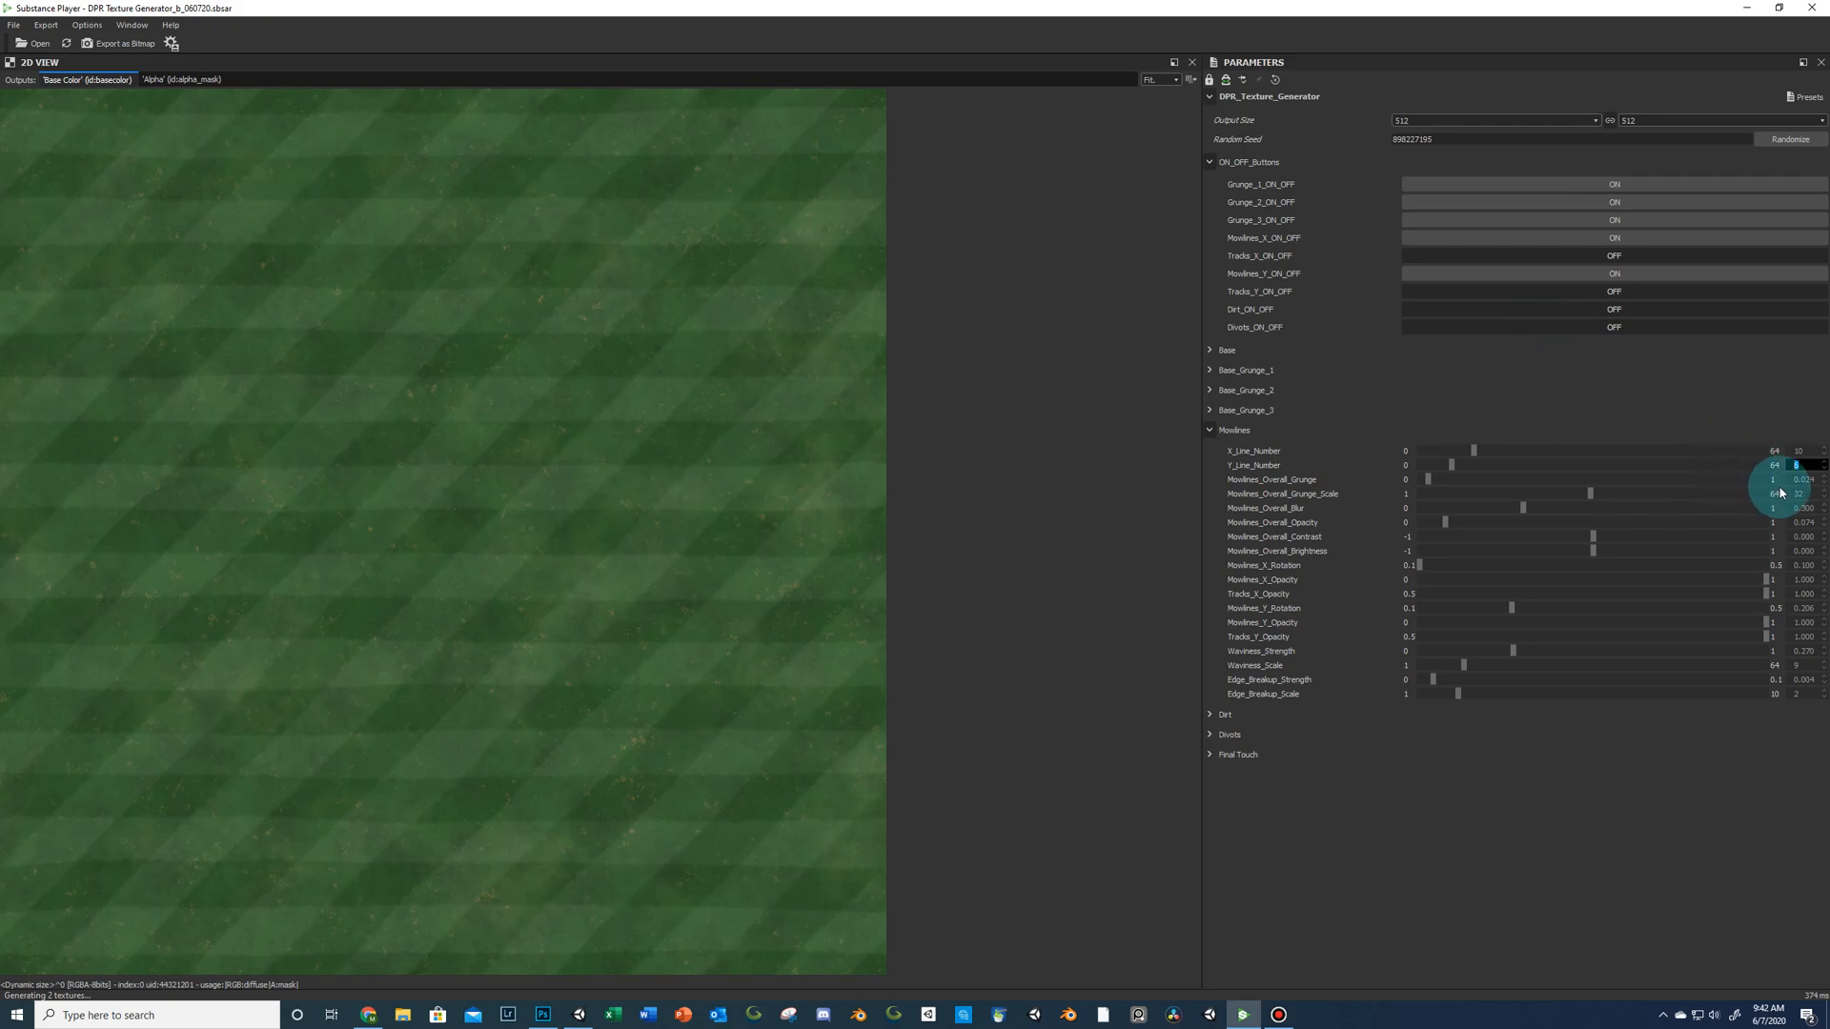
{"action": "key", "text": "Return"}
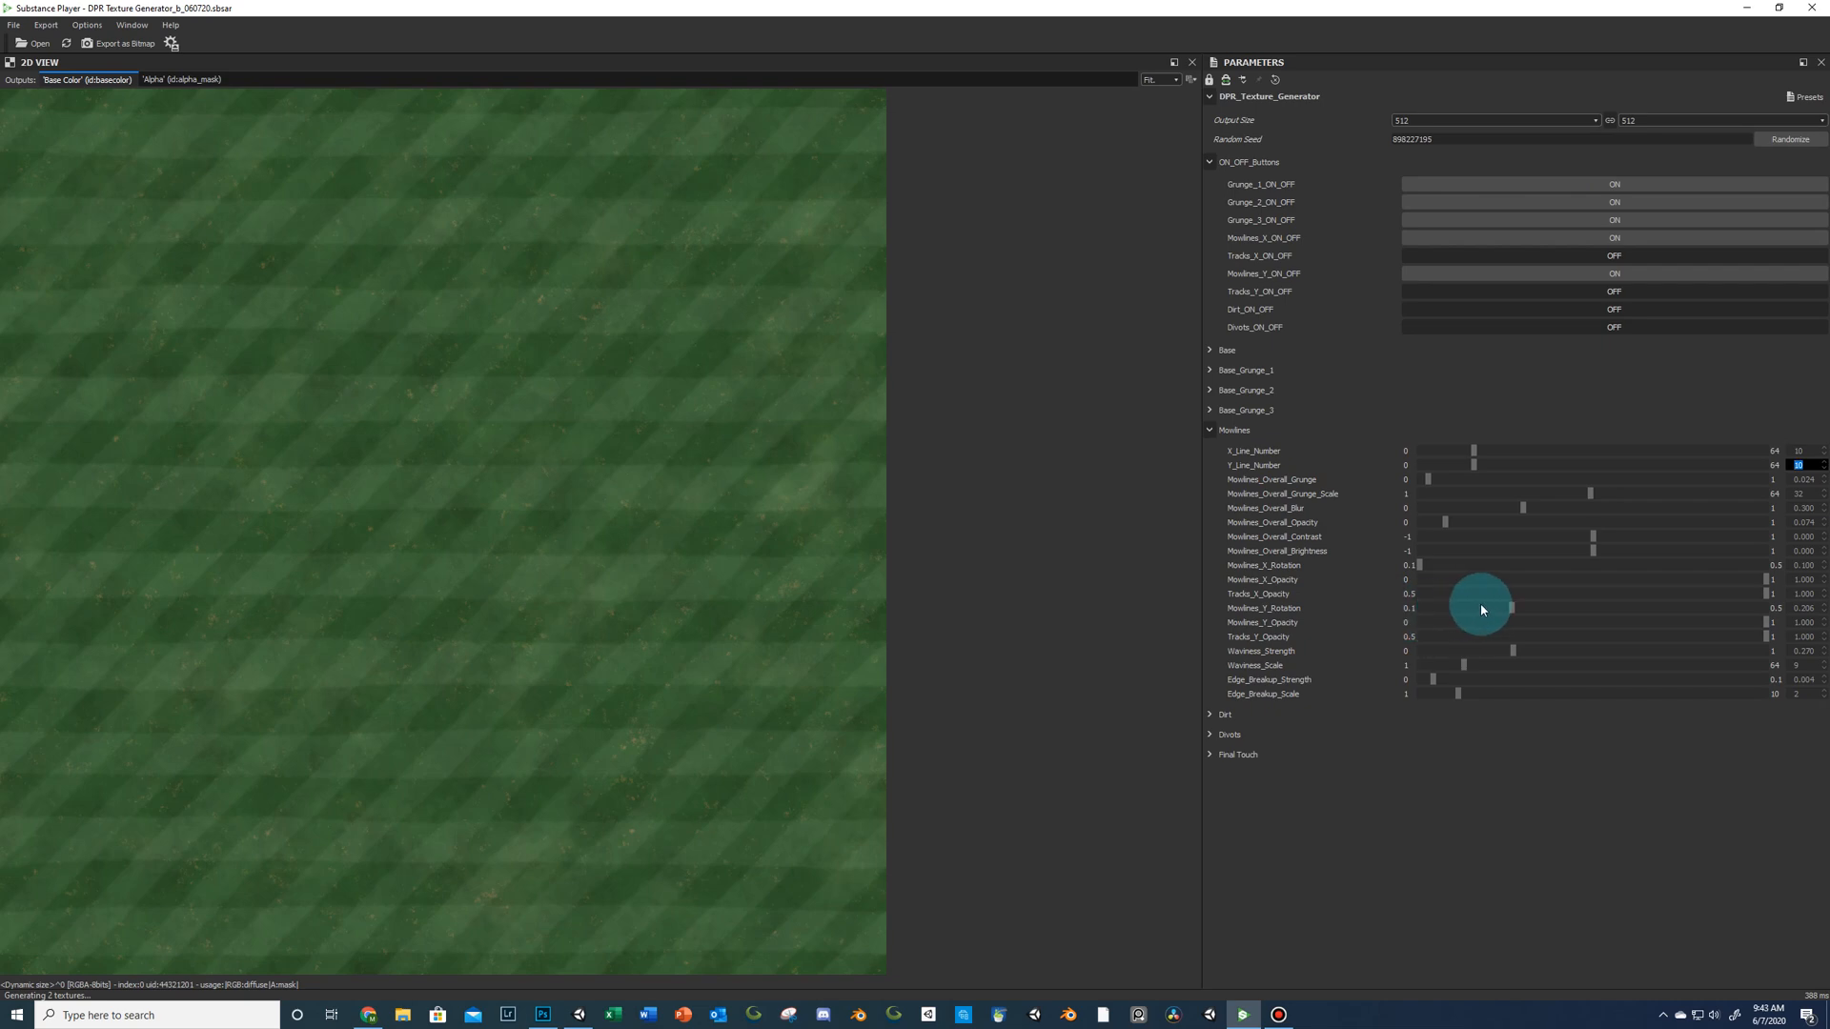
{"action": "left_click_drag", "start_coordinate": [1511, 610], "coordinate": [1357, 614]}
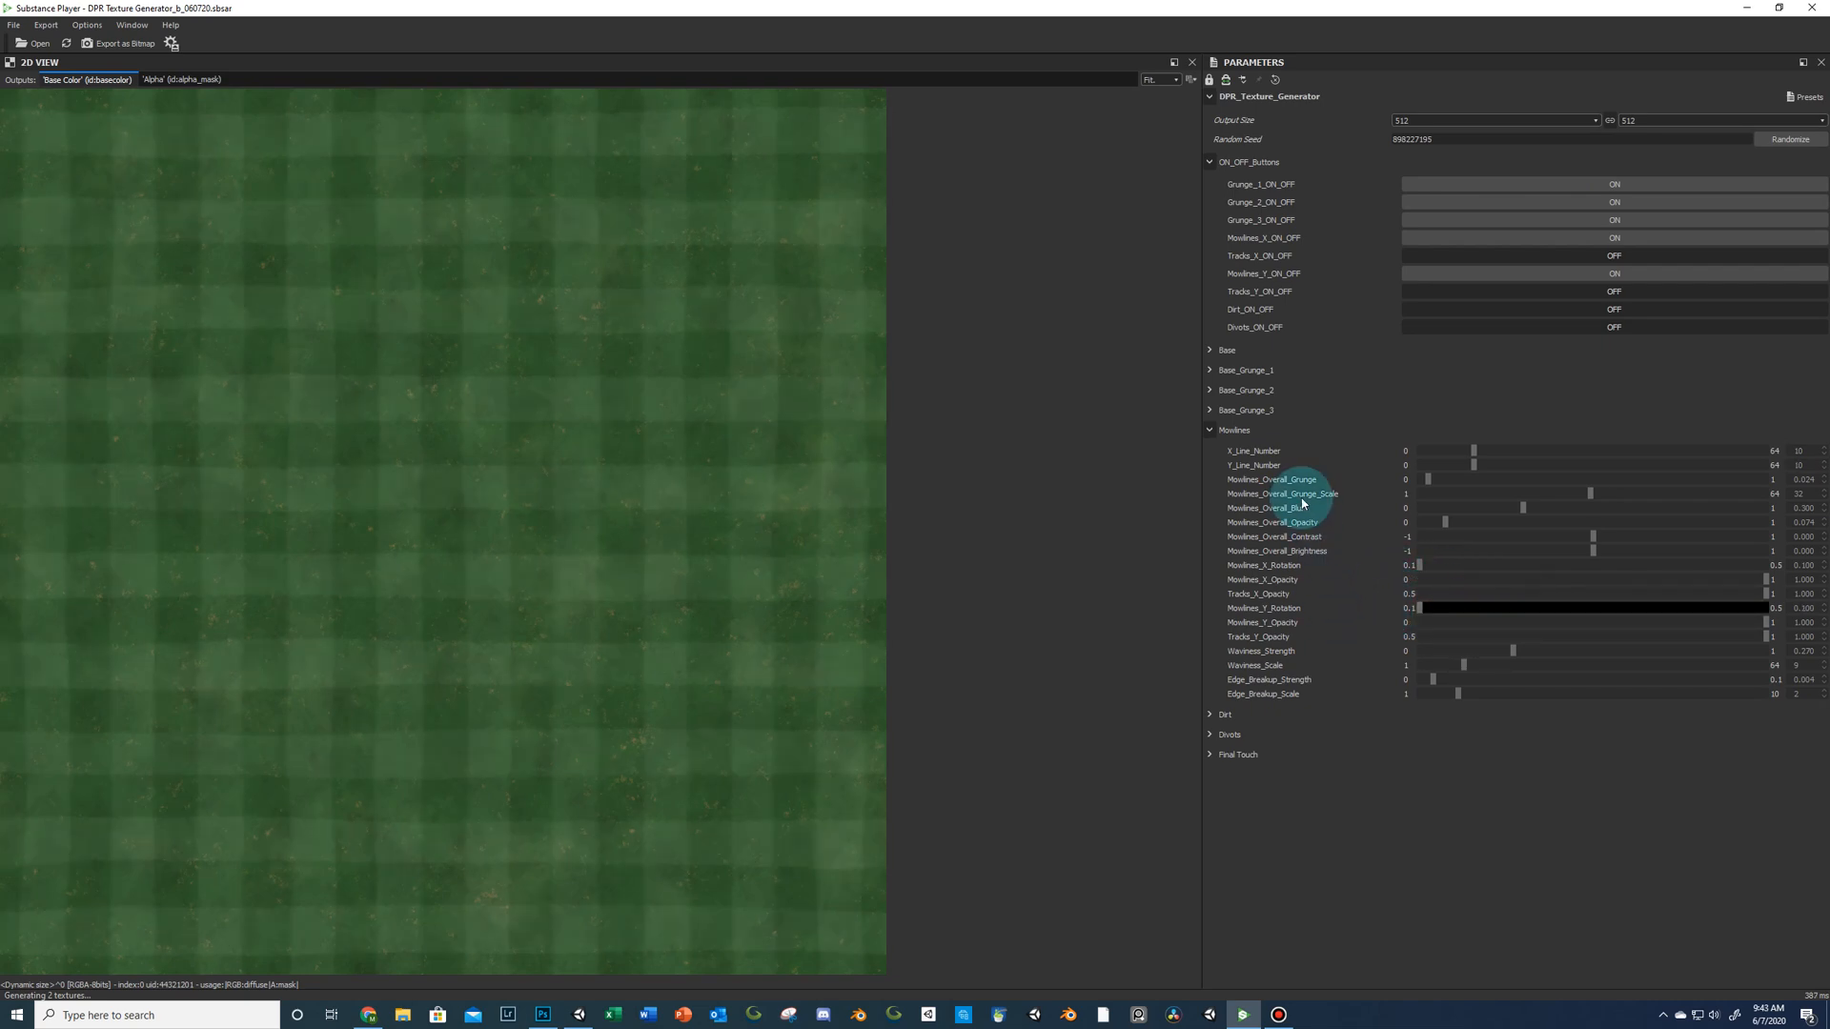
{"action": "left_click", "coordinate": [1543, 277]}
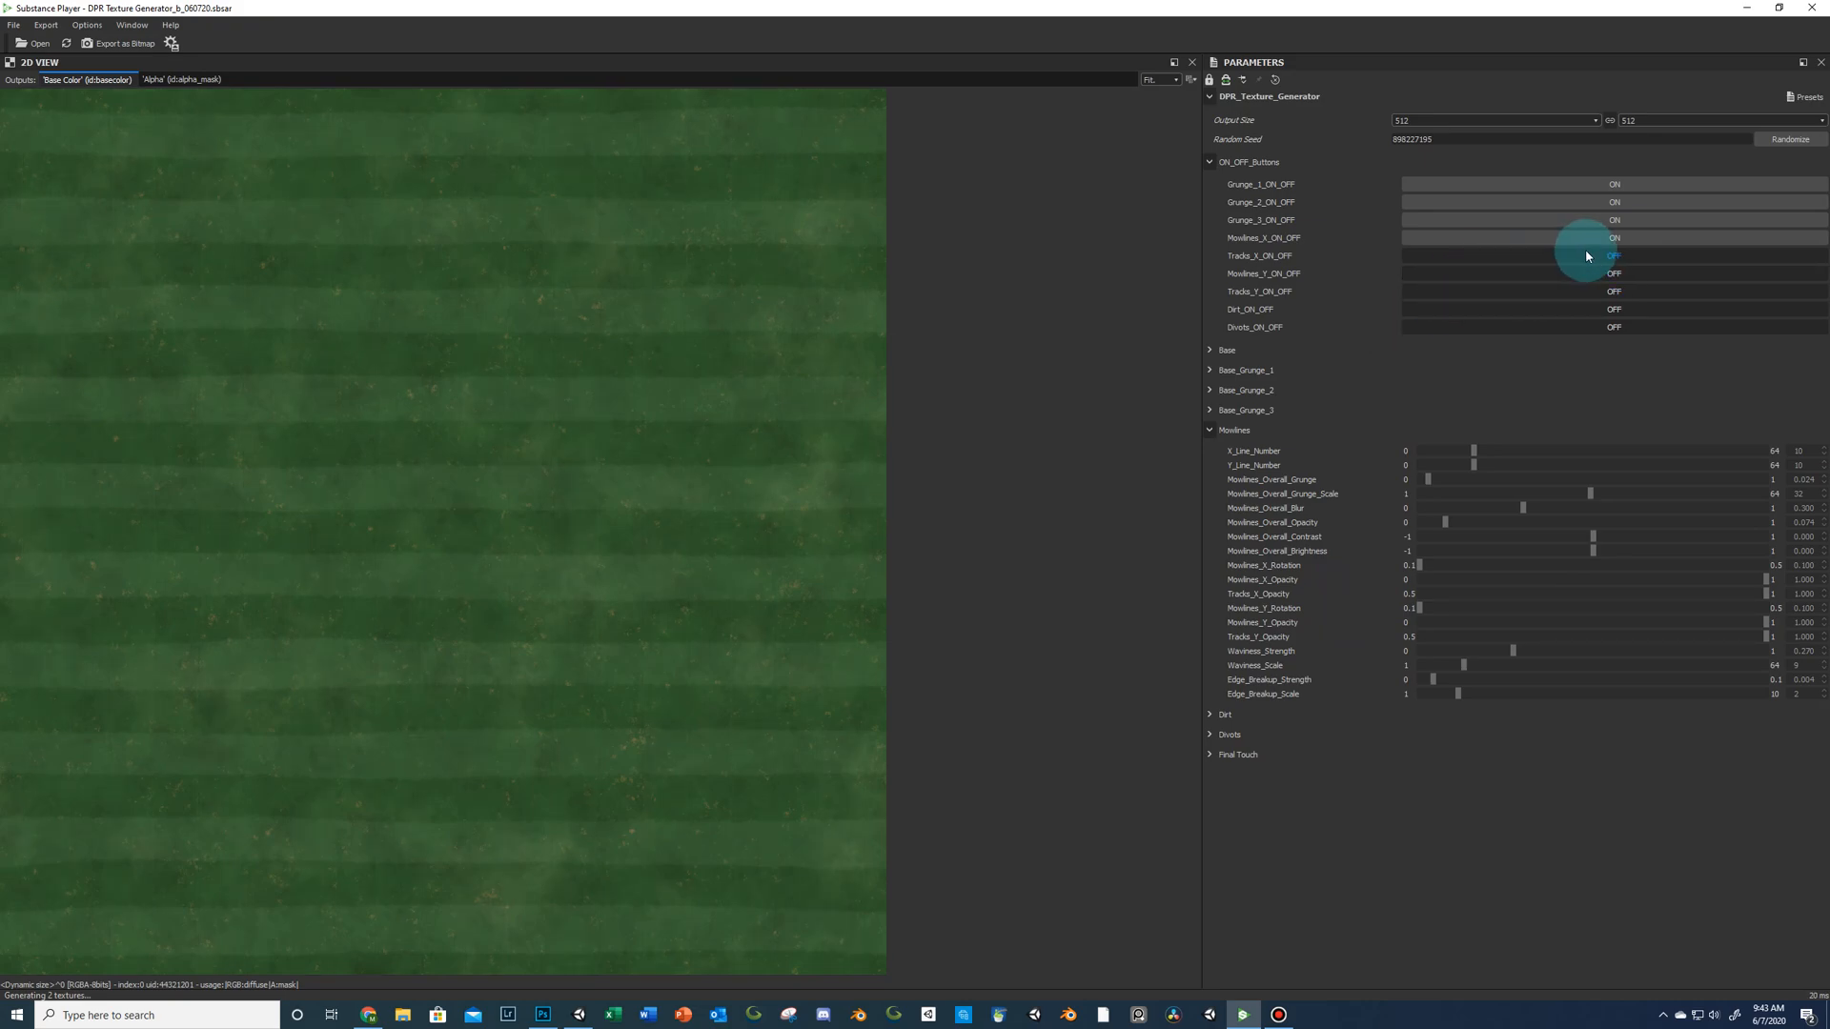
Turn on the Tracks_X layer and try a lower Mowlines_X_Opacity, returning it to nearly full.
{"action": "left_click", "coordinate": [1582, 256]}
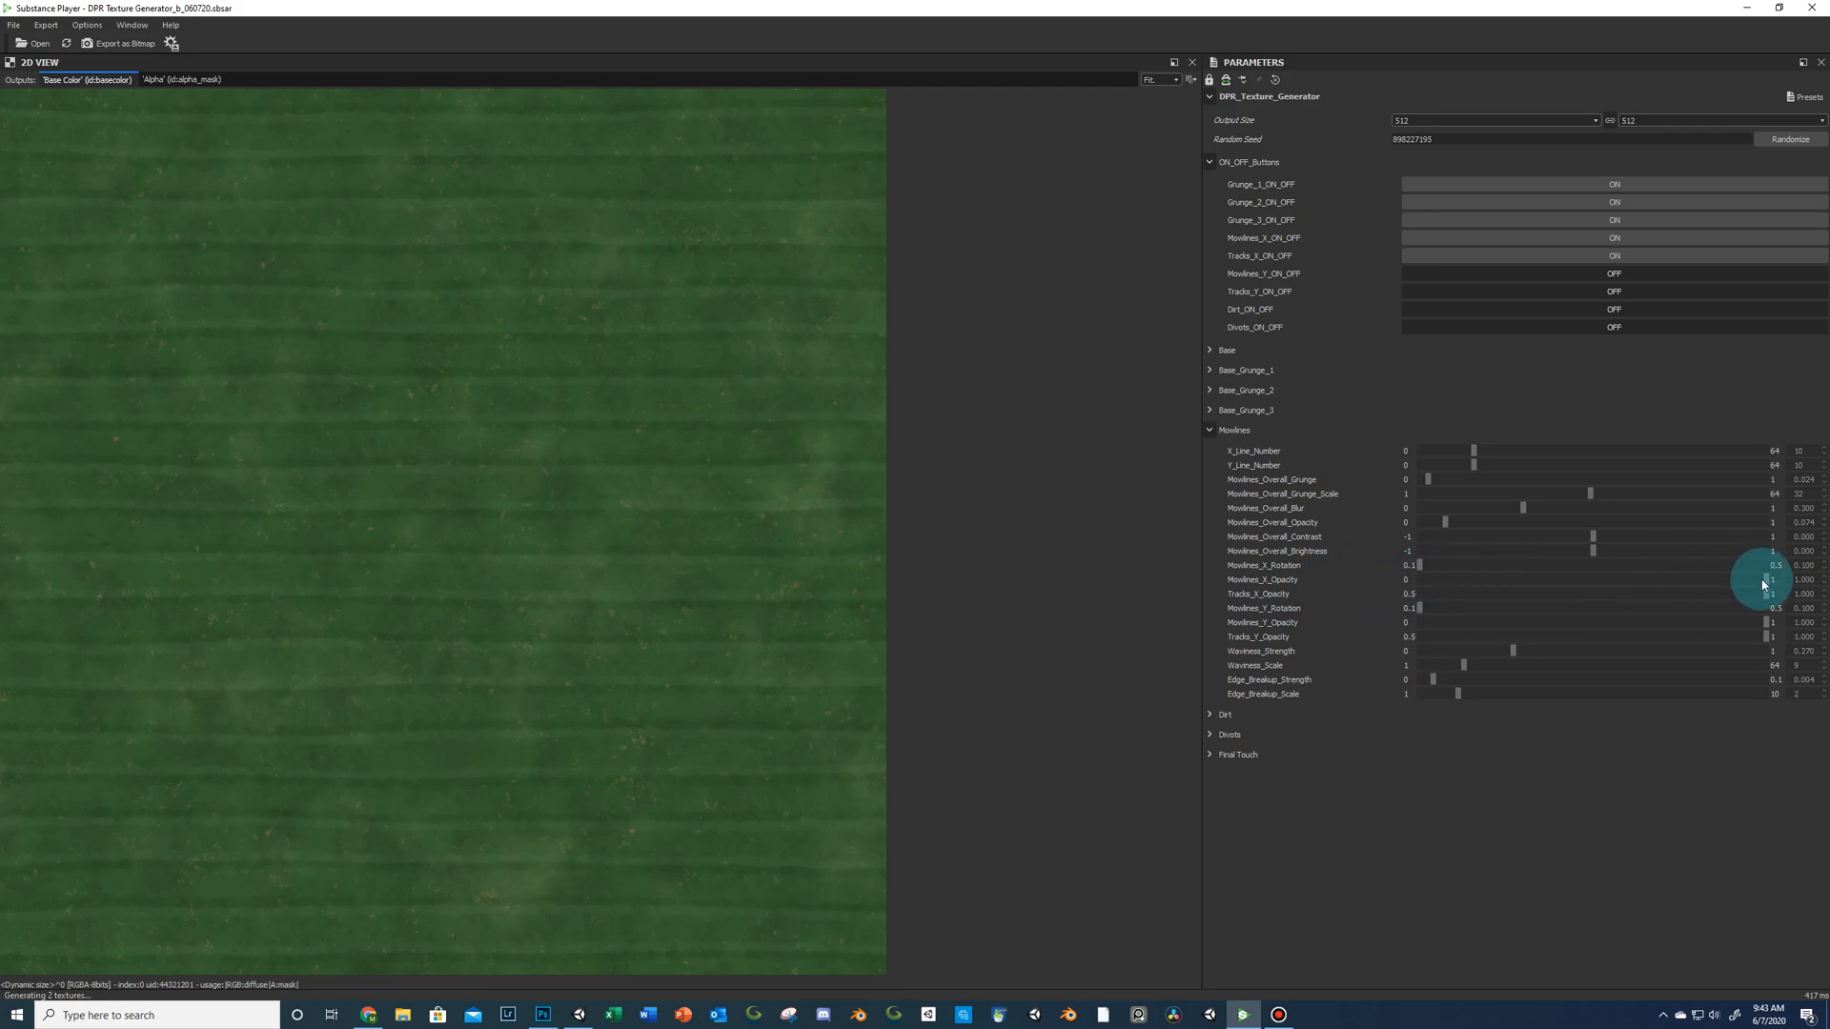
{"action": "left_click_drag", "start_coordinate": [1762, 583], "coordinate": [1575, 606]}
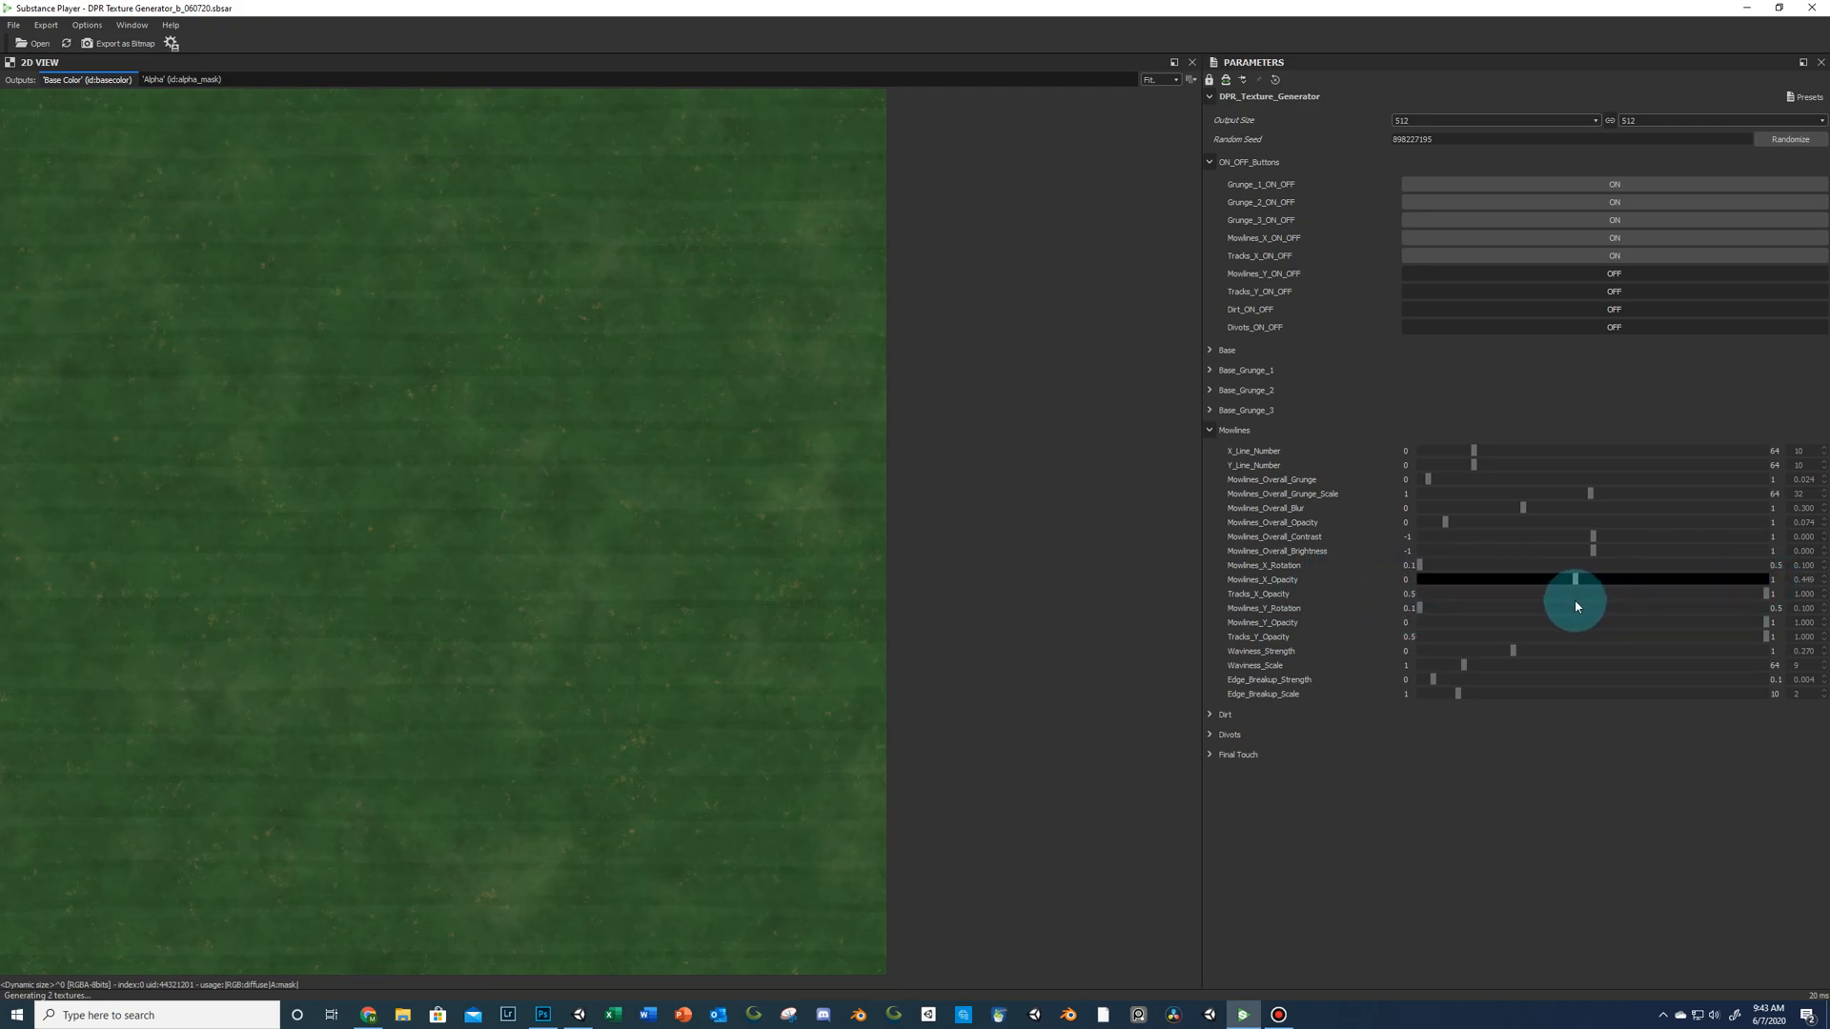
{"action": "left_click_drag", "start_coordinate": [1713, 597], "coordinate": [1764, 584]}
Raise Mowlines_Overall_Opacity to 0.514, try straight lines without waviness, and set Waviness_Strength to 0.313 and Waviness_Scale to 7.
{"action": "left_click_drag", "start_coordinate": [1445, 522], "coordinate": [1598, 524]}
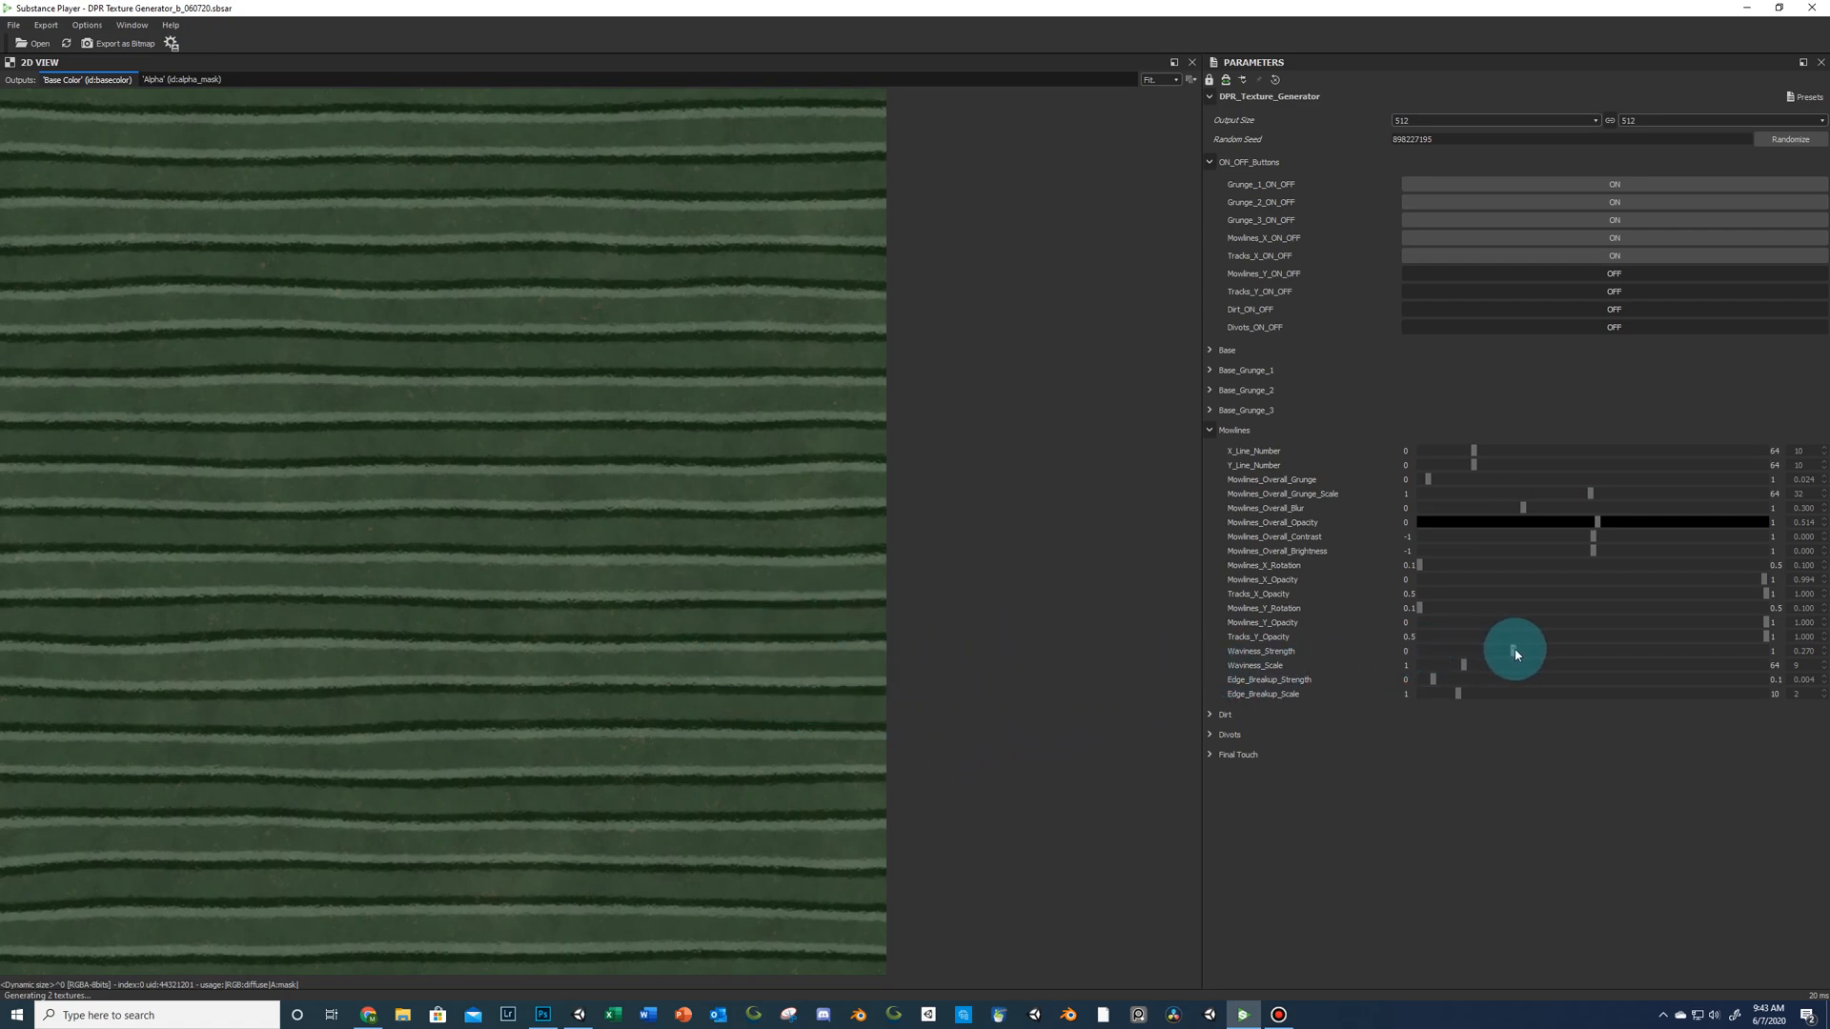
{"action": "left_click_drag", "start_coordinate": [1515, 651], "coordinate": [1413, 654]}
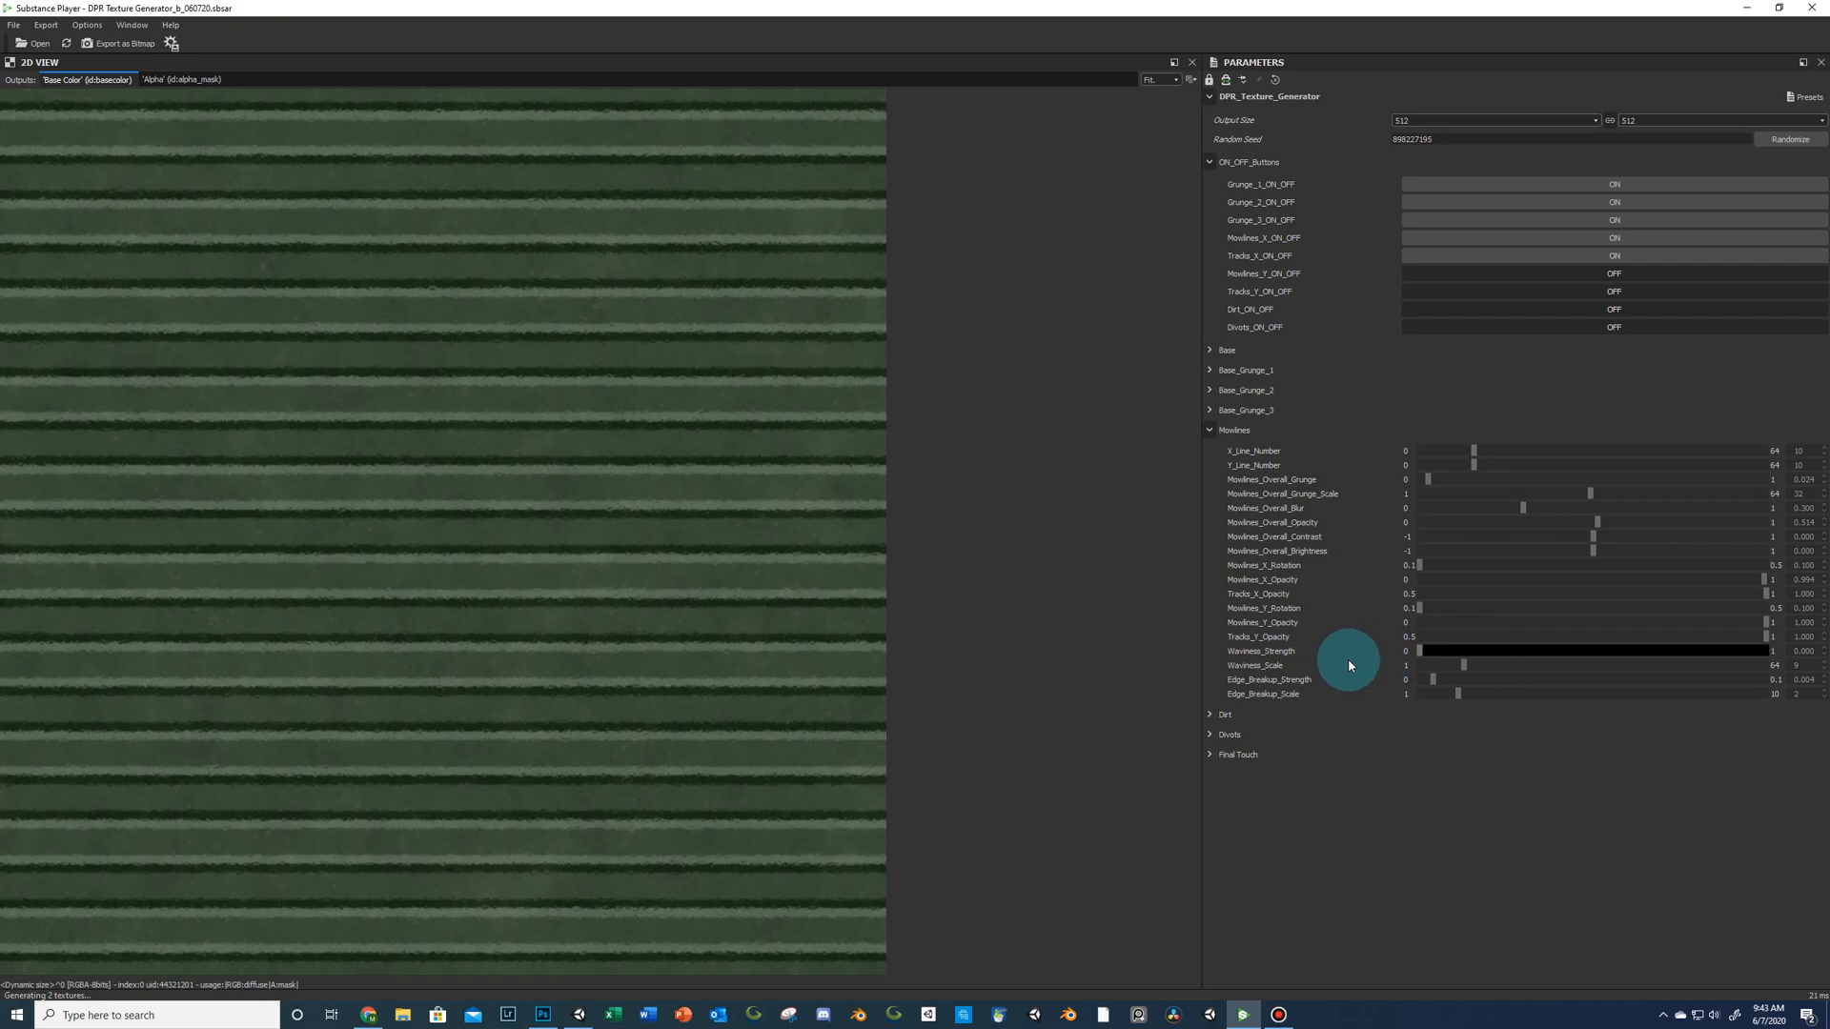
{"action": "mouse_move", "coordinate": [1455, 658]}
{"action": "left_mouse_down"}
{"action": "mouse_move", "coordinate": [1656, 680]}
{"action": "mouse_move", "coordinate": [1451, 688]}
{"action": "left_mouse_up"}
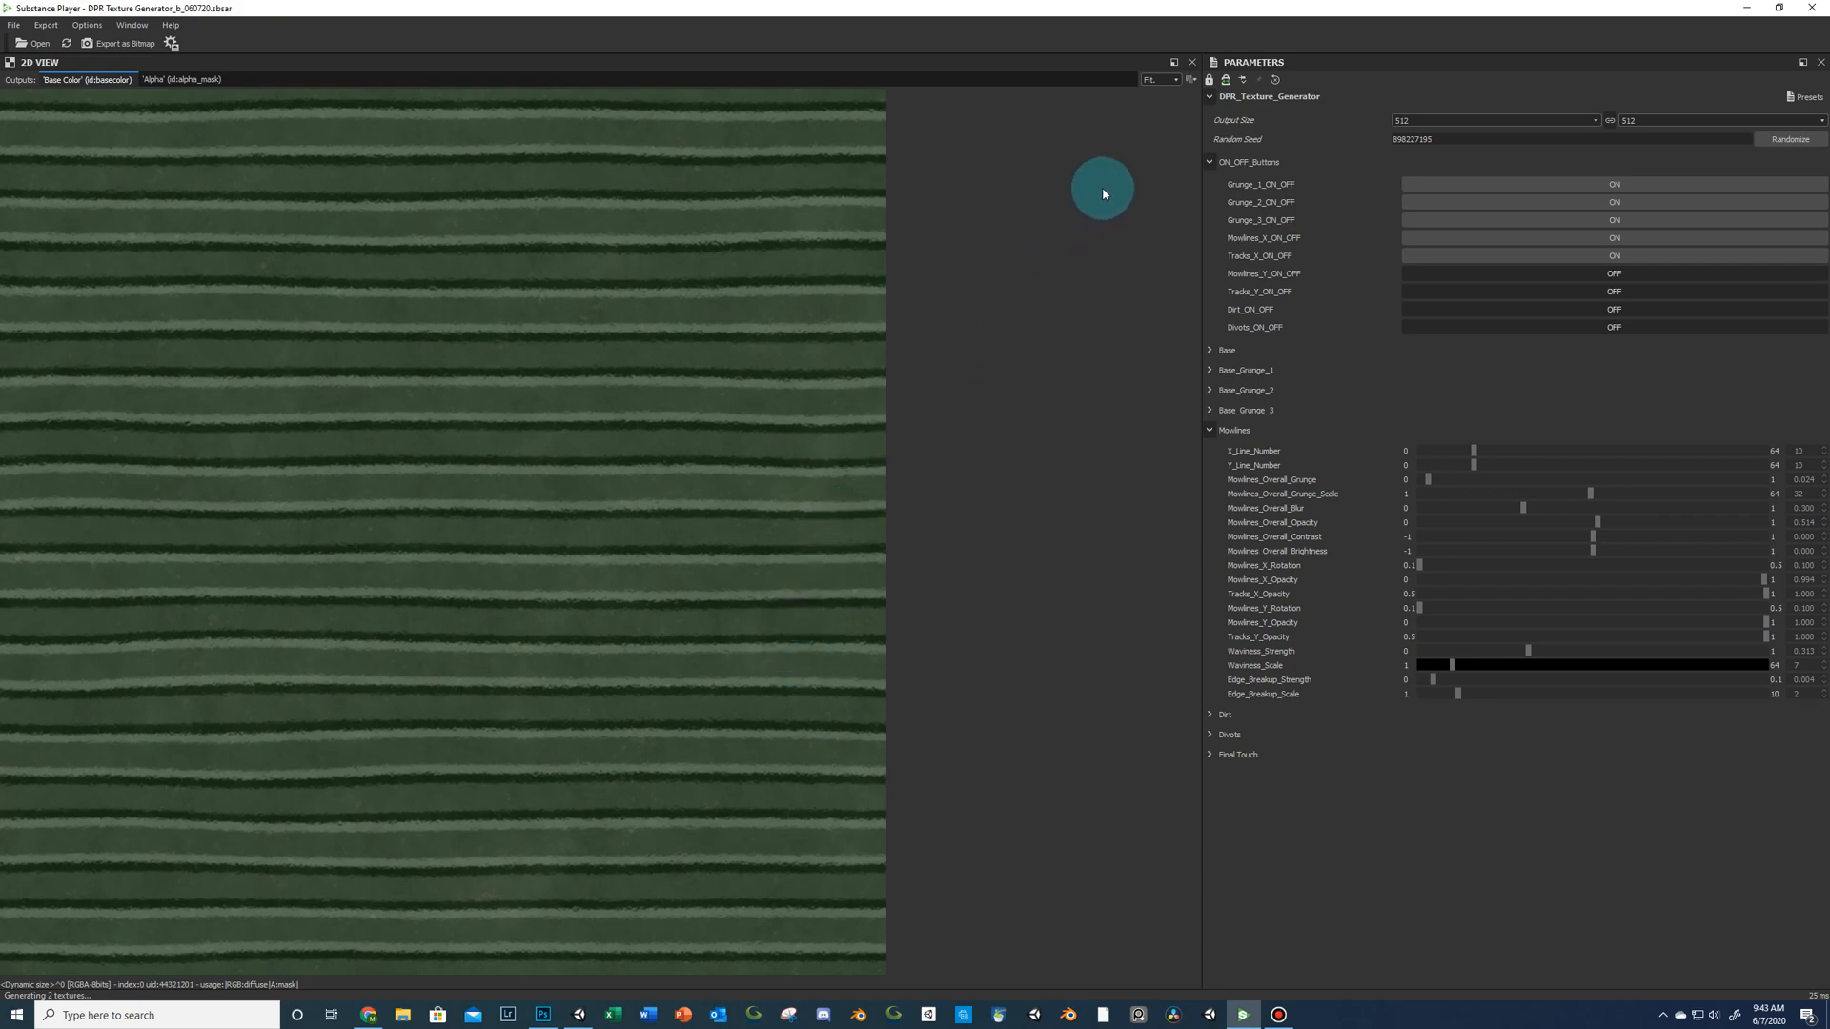
Try the edge breakup settings at 200% zoom, keeping Edge_Breakup_Strength at 0.004 and Edge_Breakup_Scale at 2, and fit the texture to the view.
{"action": "left_click", "coordinate": [1169, 80]}
{"action": "left_click", "coordinate": [1156, 150]}
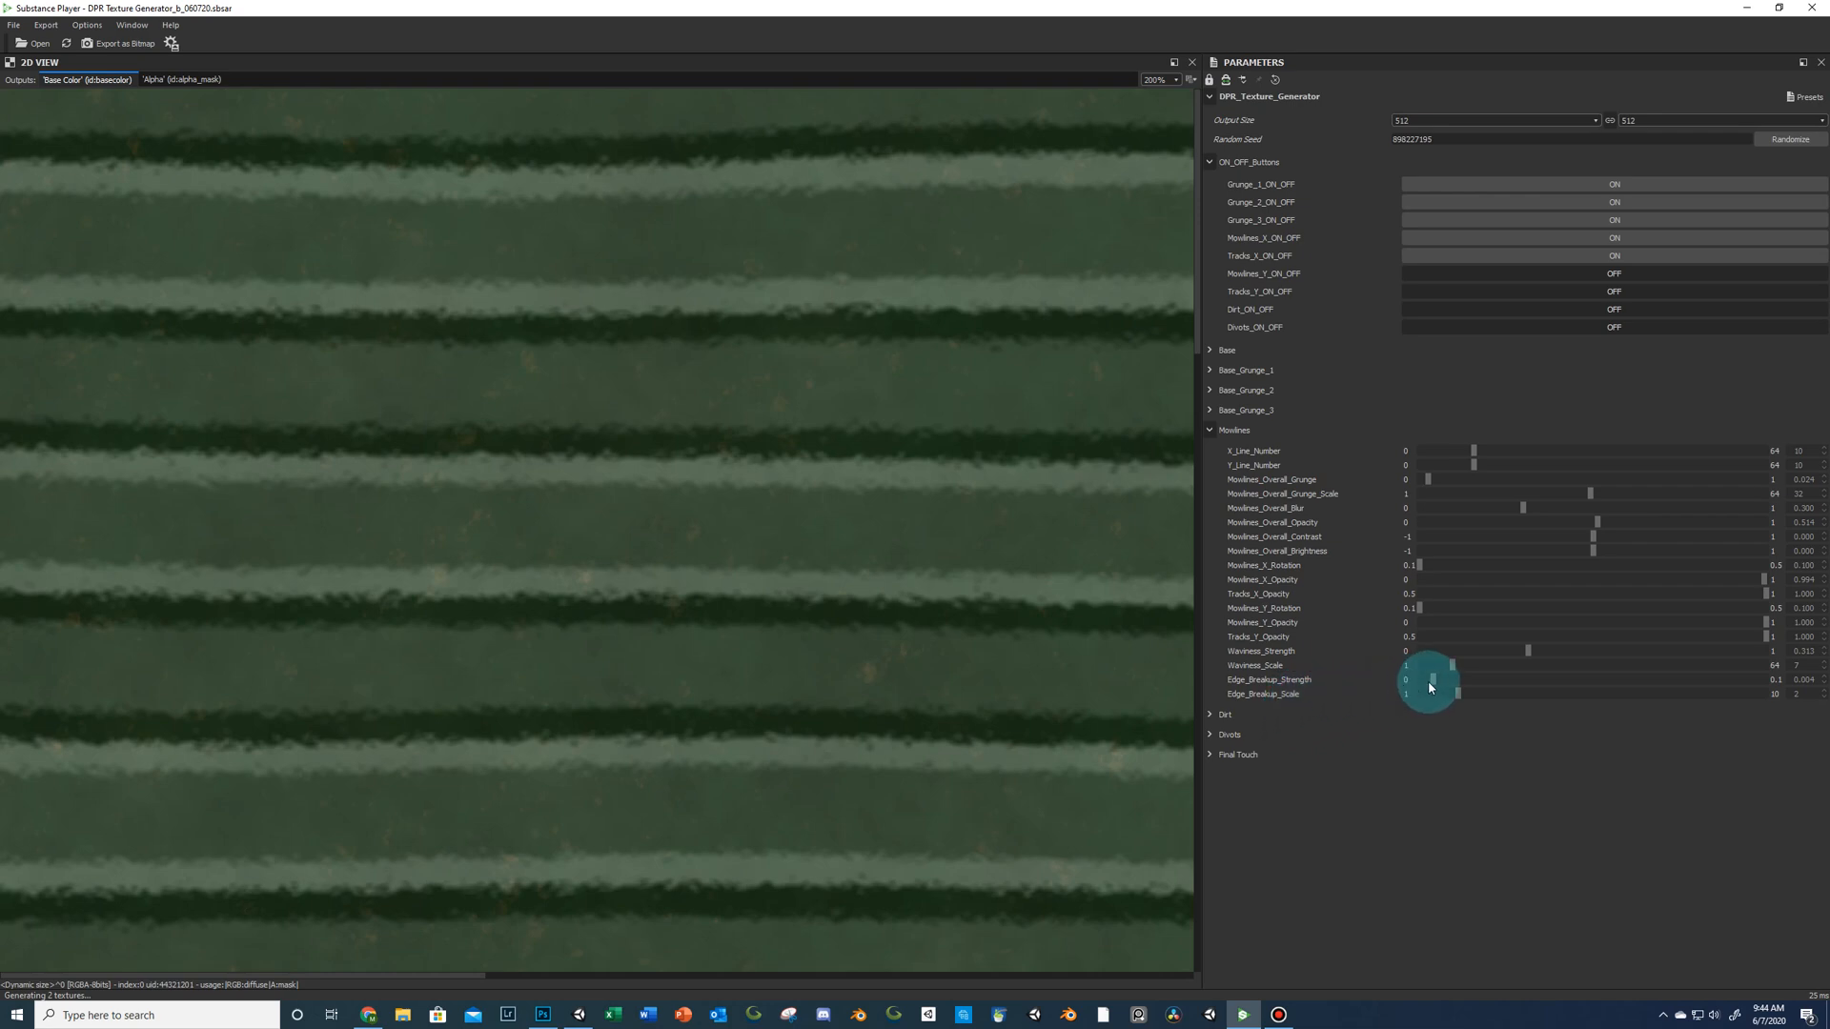
{"action": "mouse_move", "coordinate": [1434, 680]}
{"action": "left_mouse_down"}
{"action": "mouse_move", "coordinate": [1490, 695]}
{"action": "mouse_move", "coordinate": [1609, 673]}
{"action": "mouse_move", "coordinate": [1463, 690]}
{"action": "left_mouse_up"}
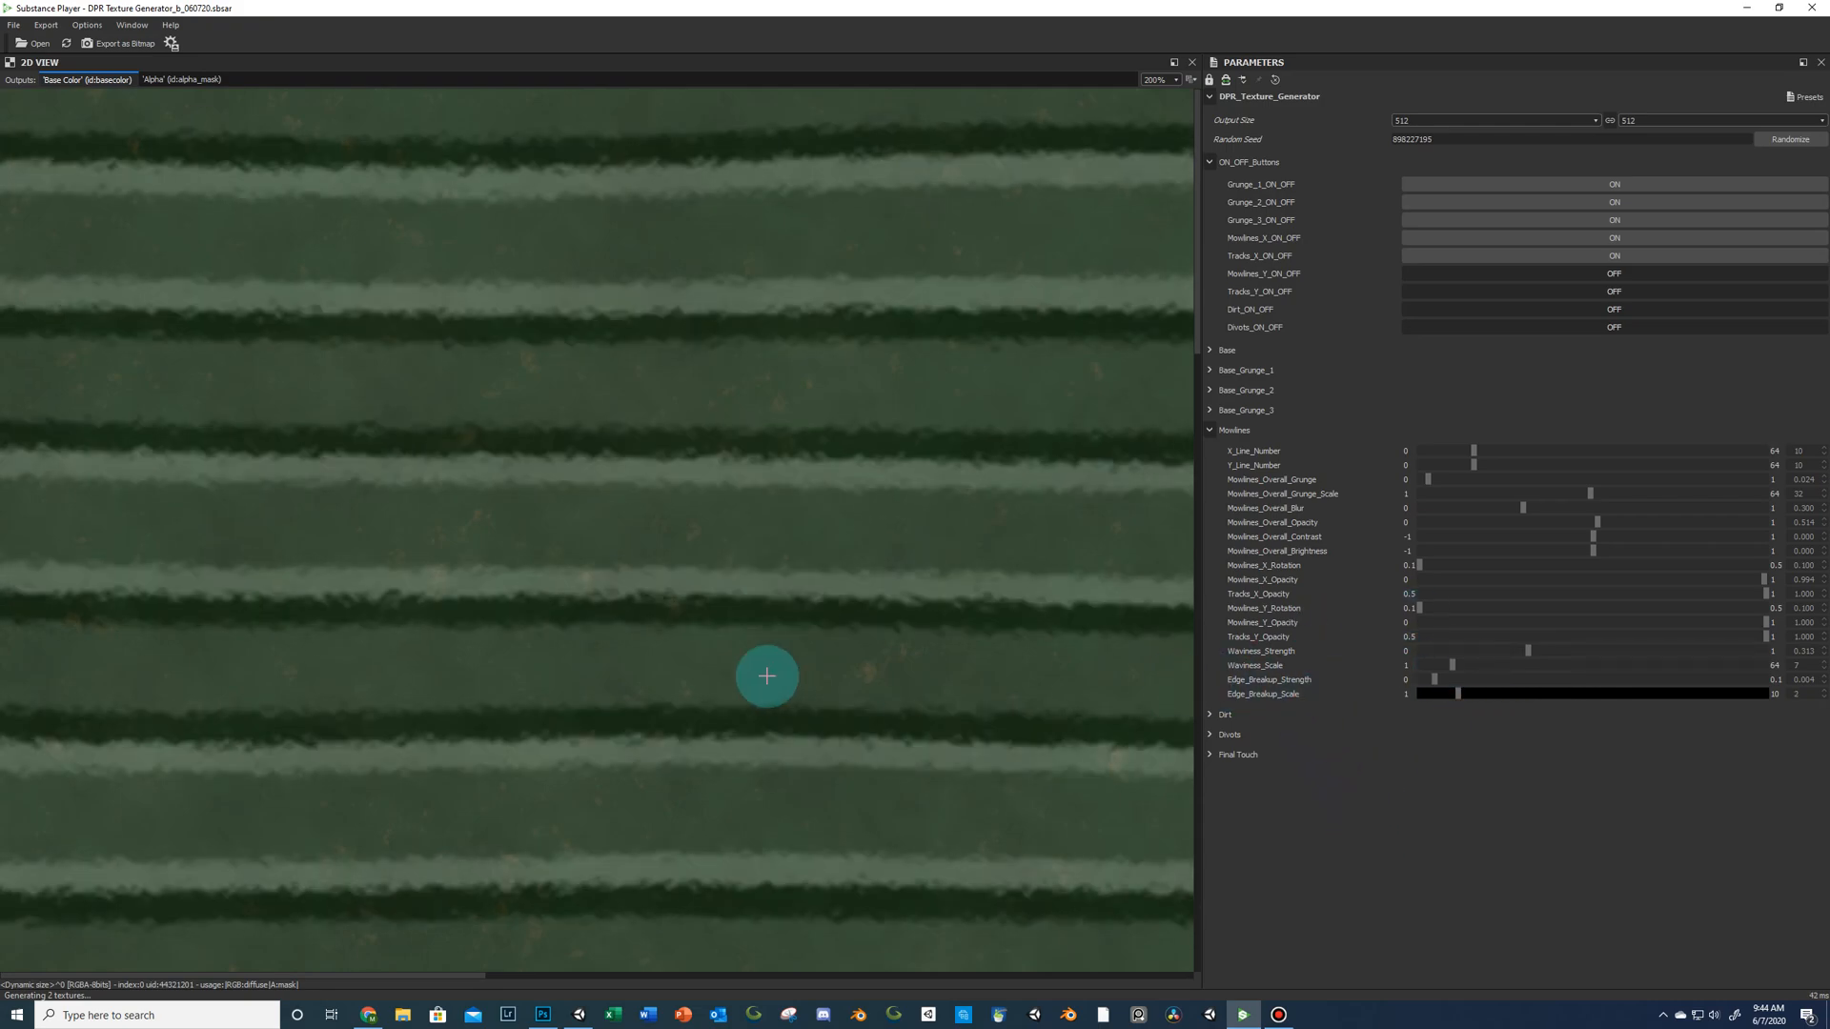
{"action": "left_click", "coordinate": [1158, 80]}
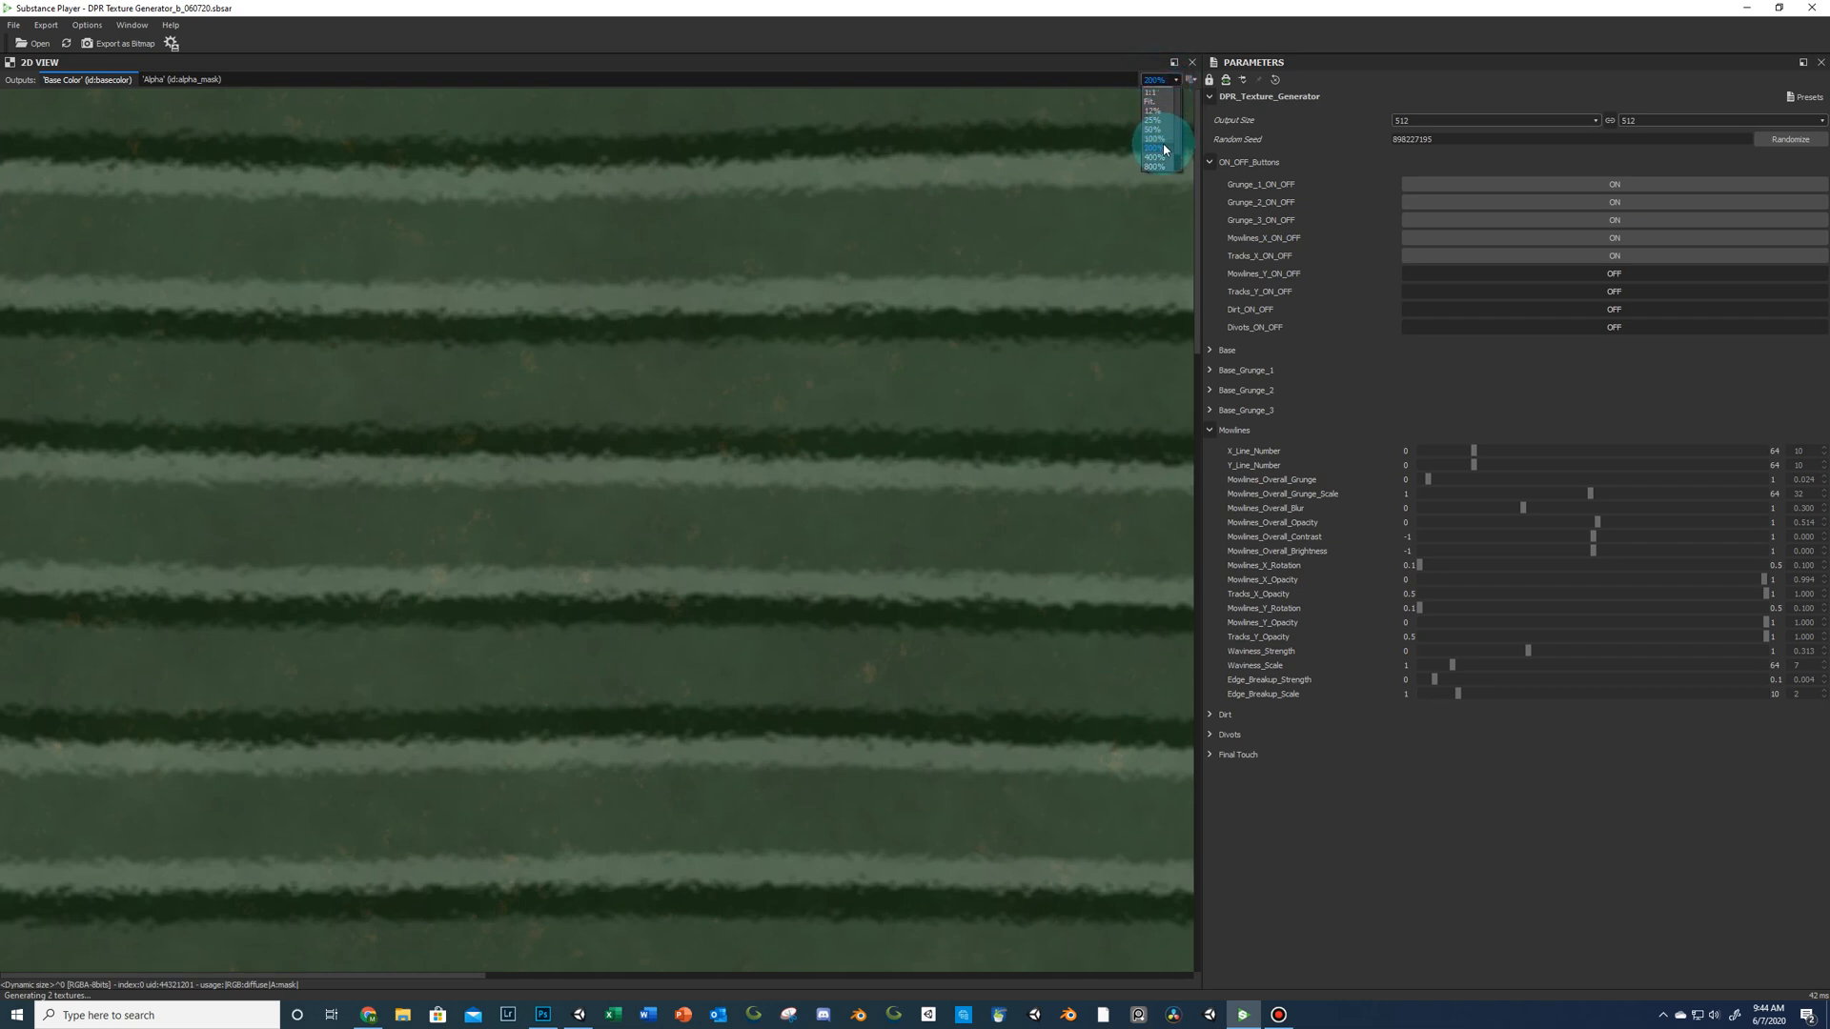
{"action": "left_click", "coordinate": [1163, 150]}
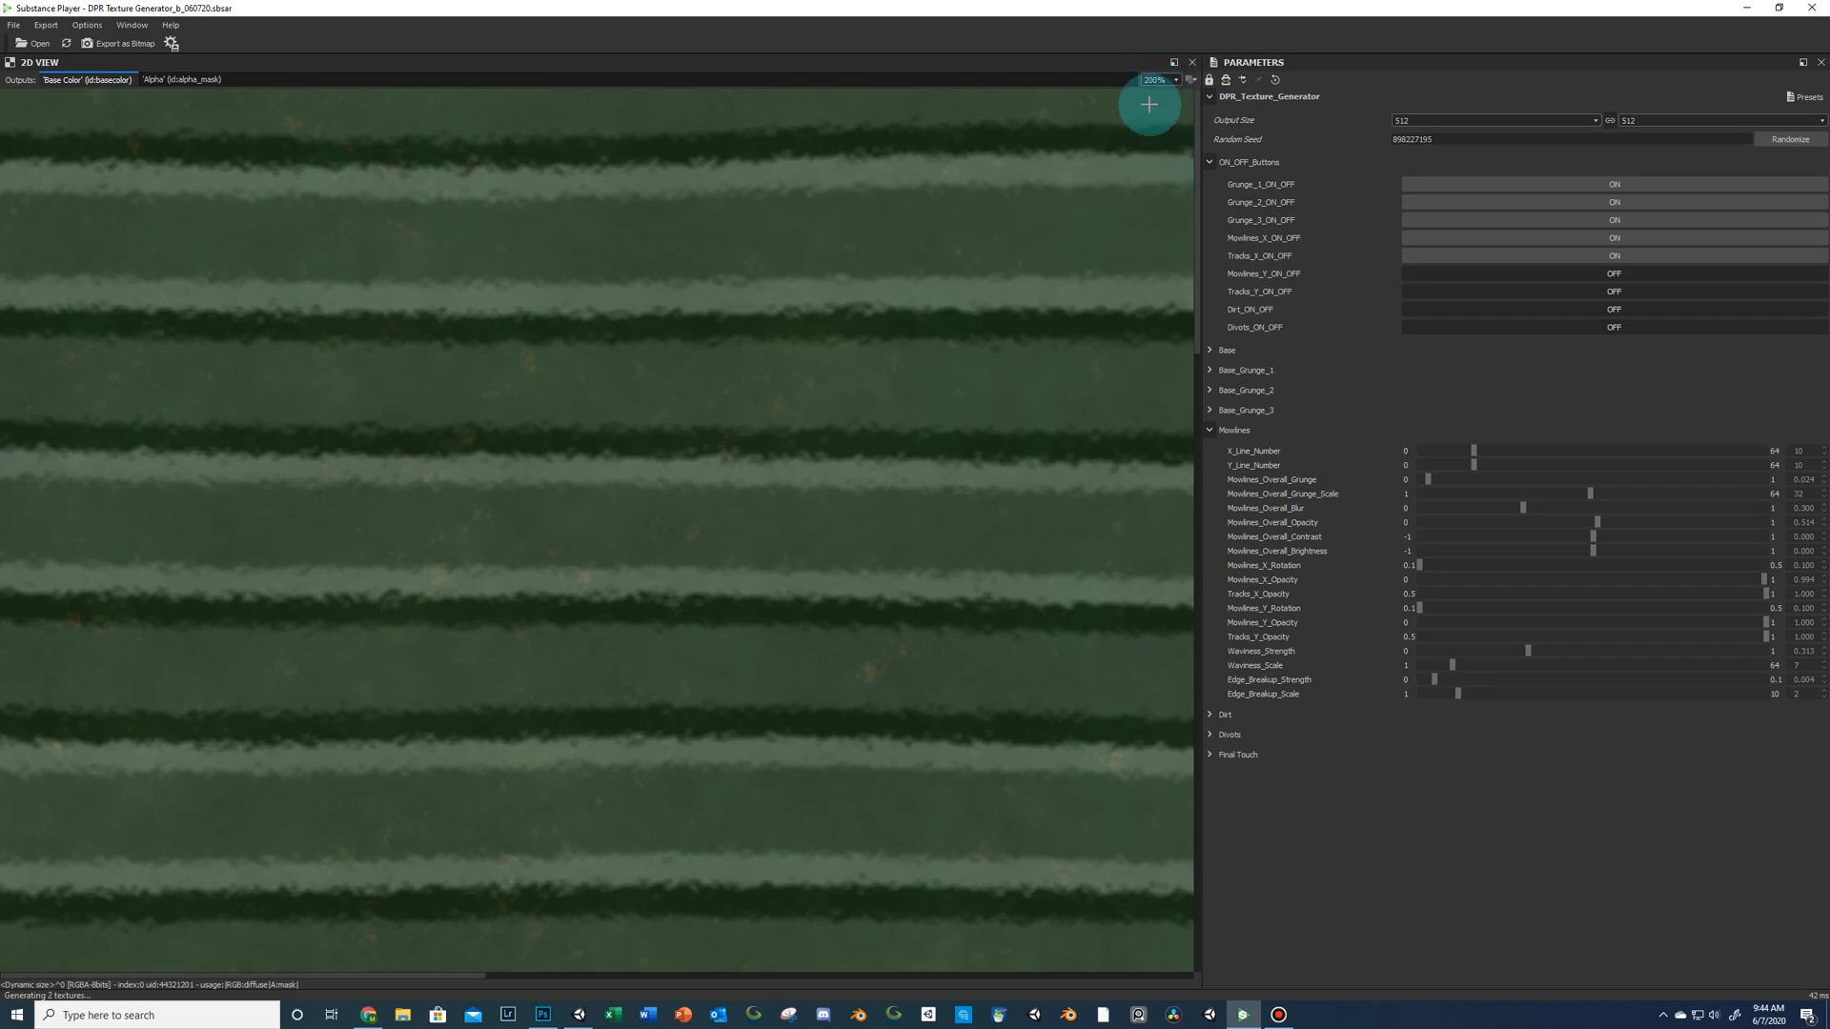
{"action": "left_click", "coordinate": [1171, 78]}
{"action": "left_click", "coordinate": [1164, 102]}
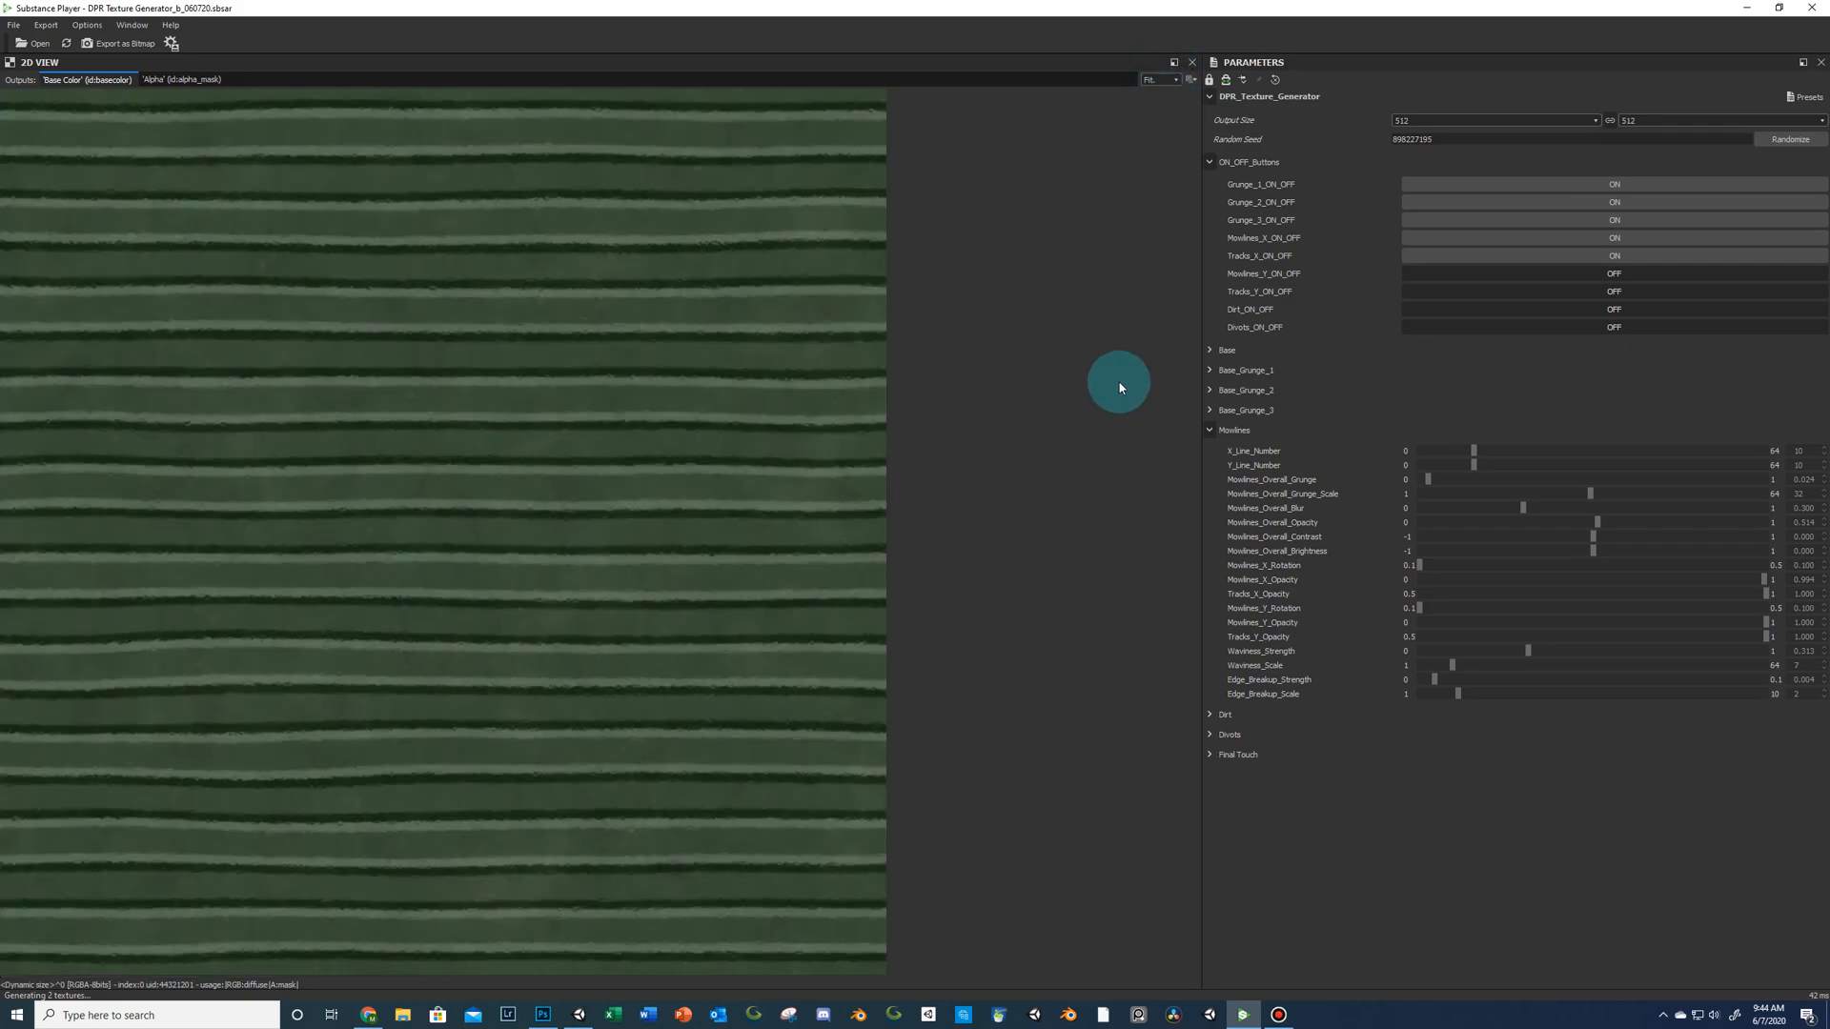
Turn on the Dirt layer and lower Mowlines_Overall_Opacity to 0.101, keeping Tracks_Y off.
{"action": "left_click", "coordinate": [1211, 430]}
{"action": "left_click", "coordinate": [1598, 315]}
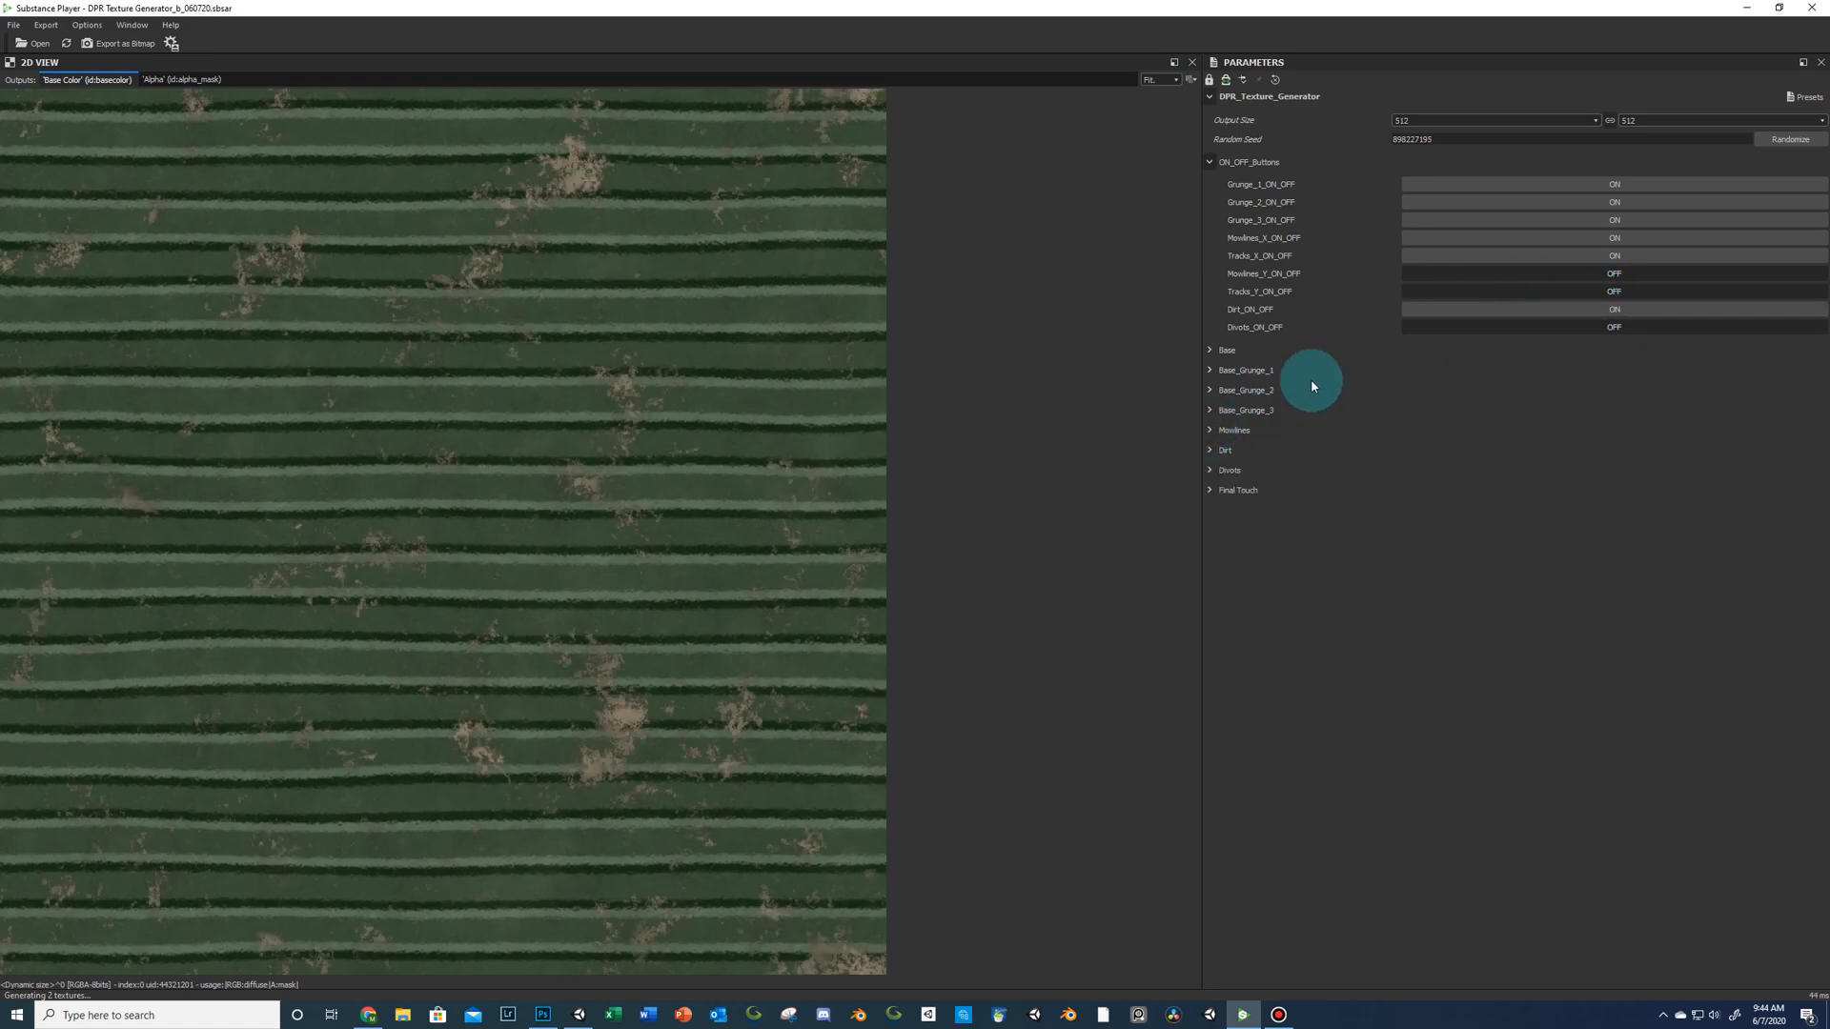
{"action": "left_click", "coordinate": [1209, 428]}
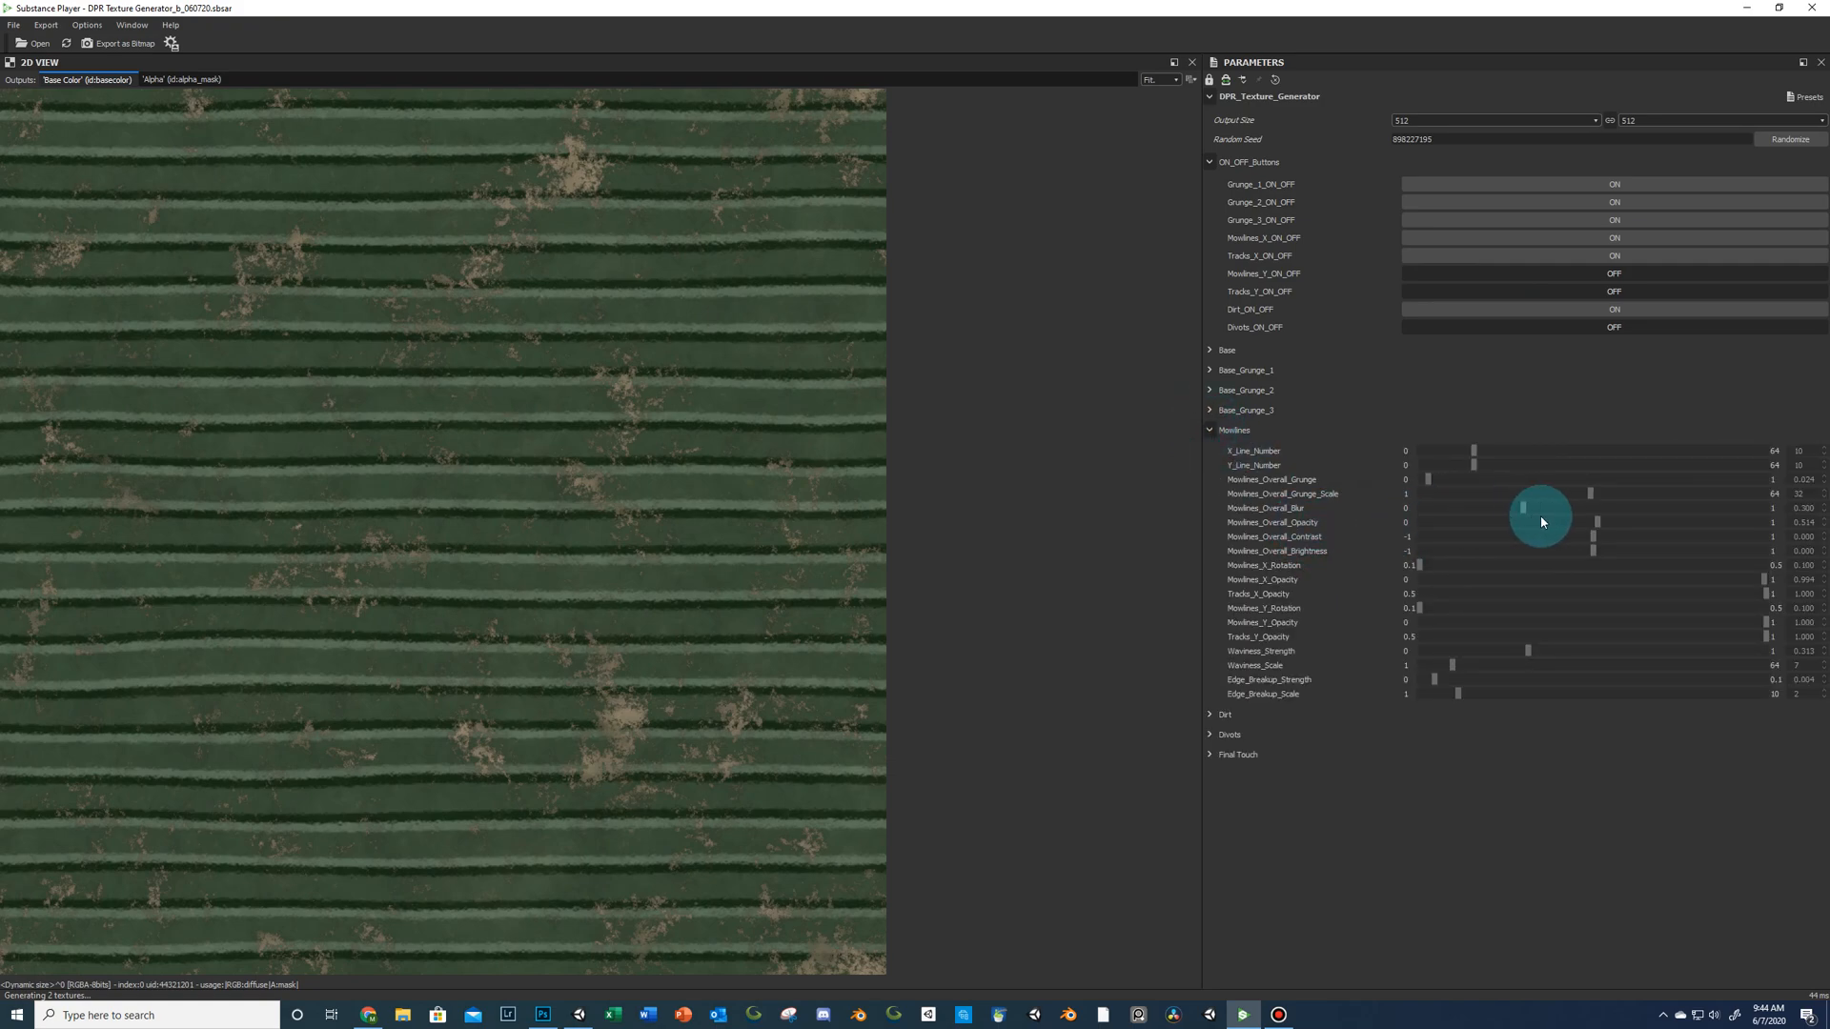
{"action": "left_click_drag", "start_coordinate": [1592, 524], "coordinate": [1471, 546]}
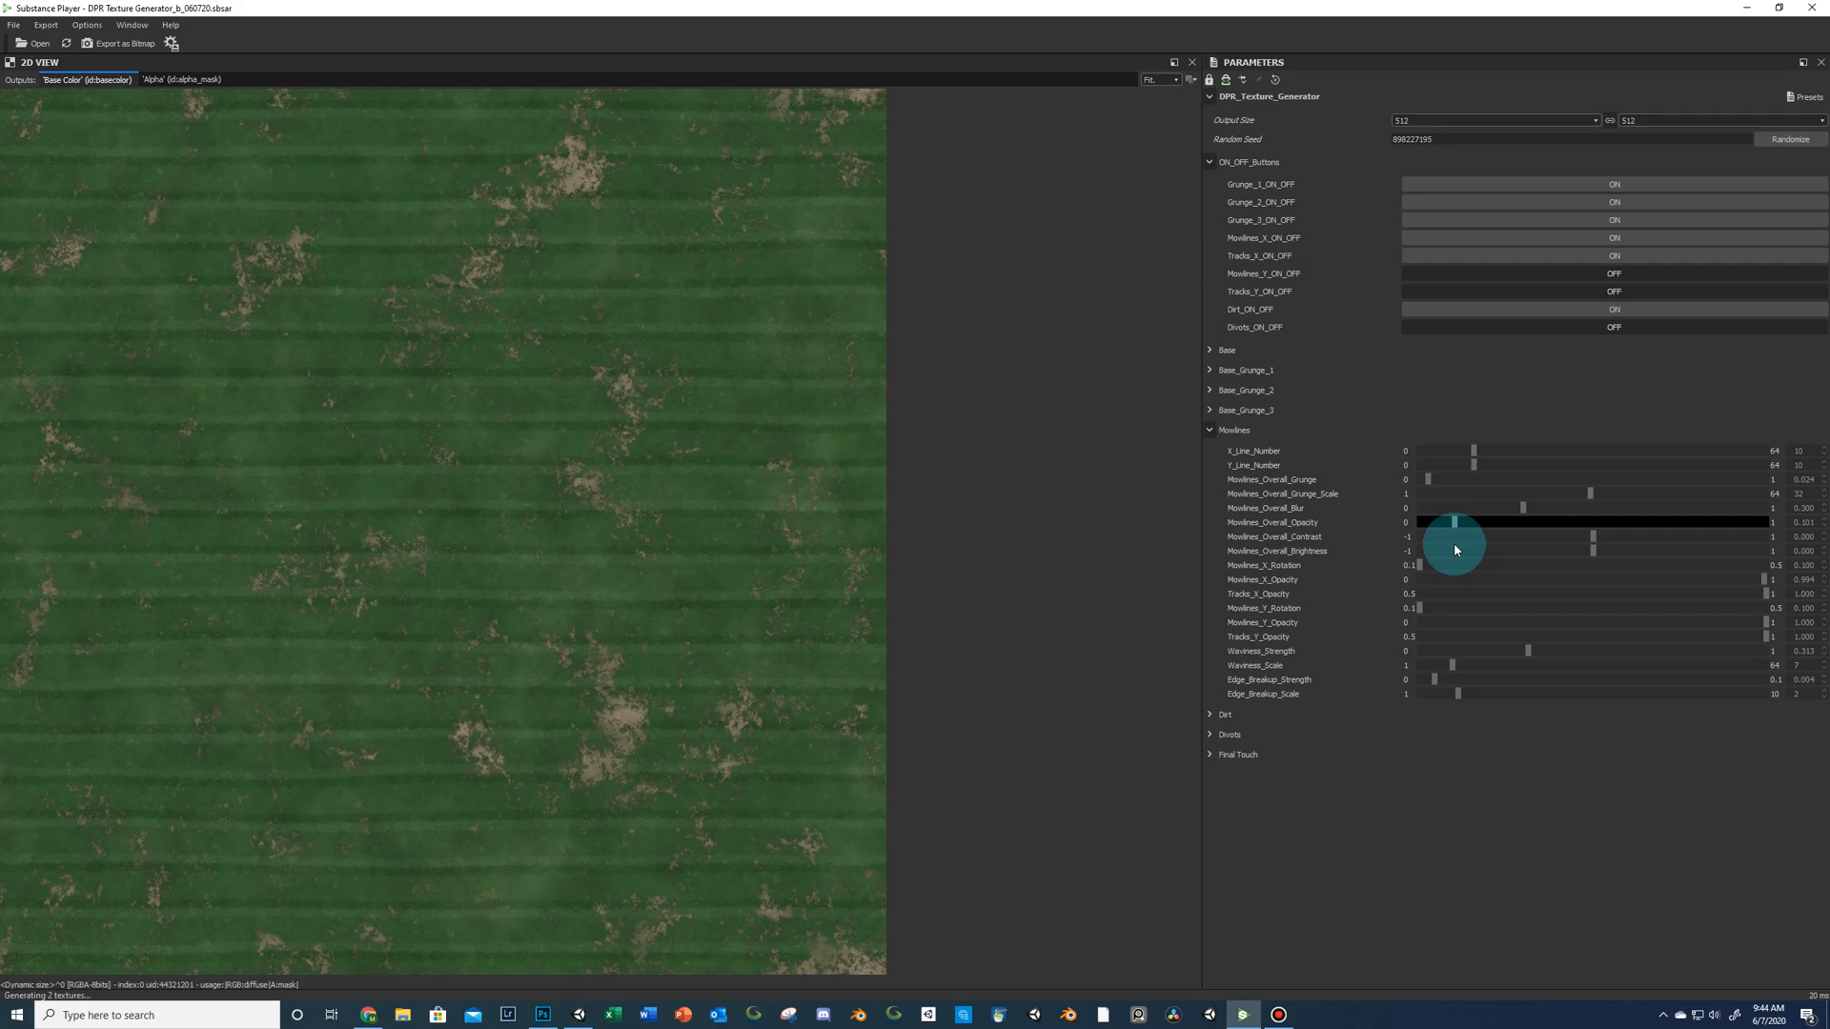
{"action": "left_click", "coordinate": [1586, 294]}
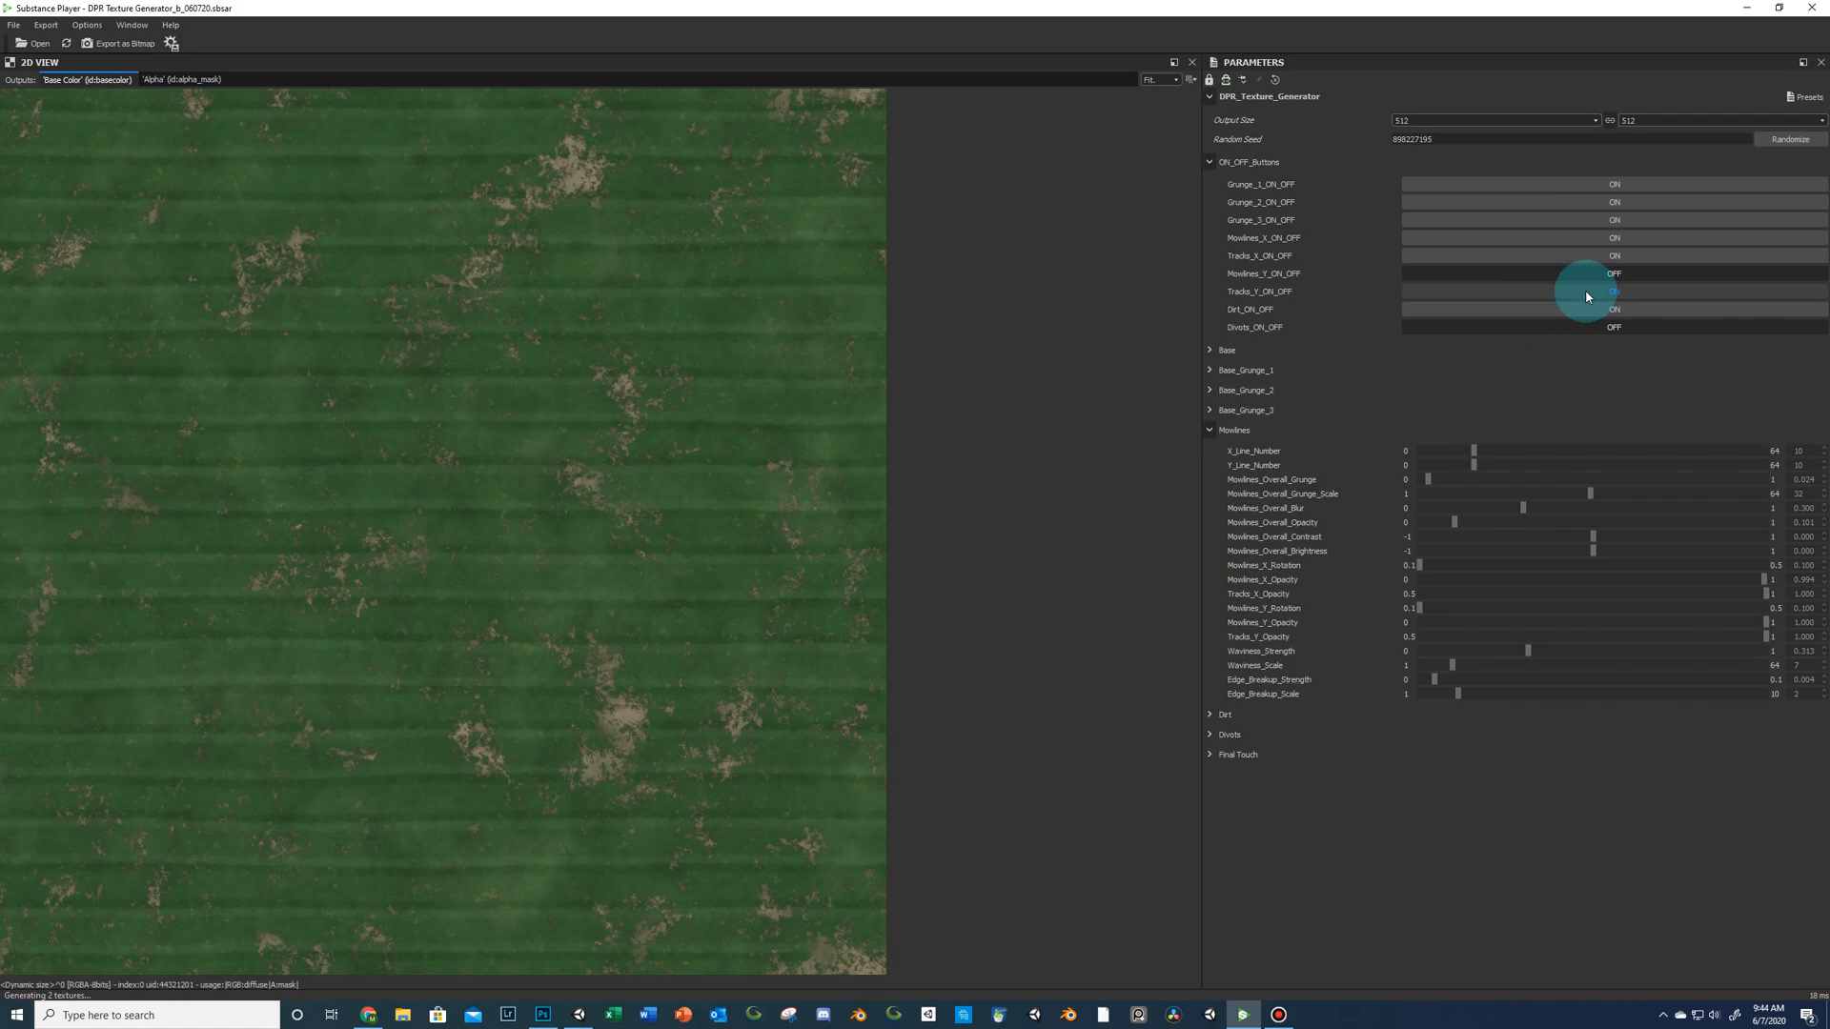
Keep Dirt_Location at 2, set Dirt_Amount_Control_1, 2 and 3 to 0.814, 0.146 and 0.217, and compare the texture with Dirt off and on.
{"action": "left_click", "coordinate": [1224, 430]}
{"action": "left_click", "coordinate": [1216, 454]}
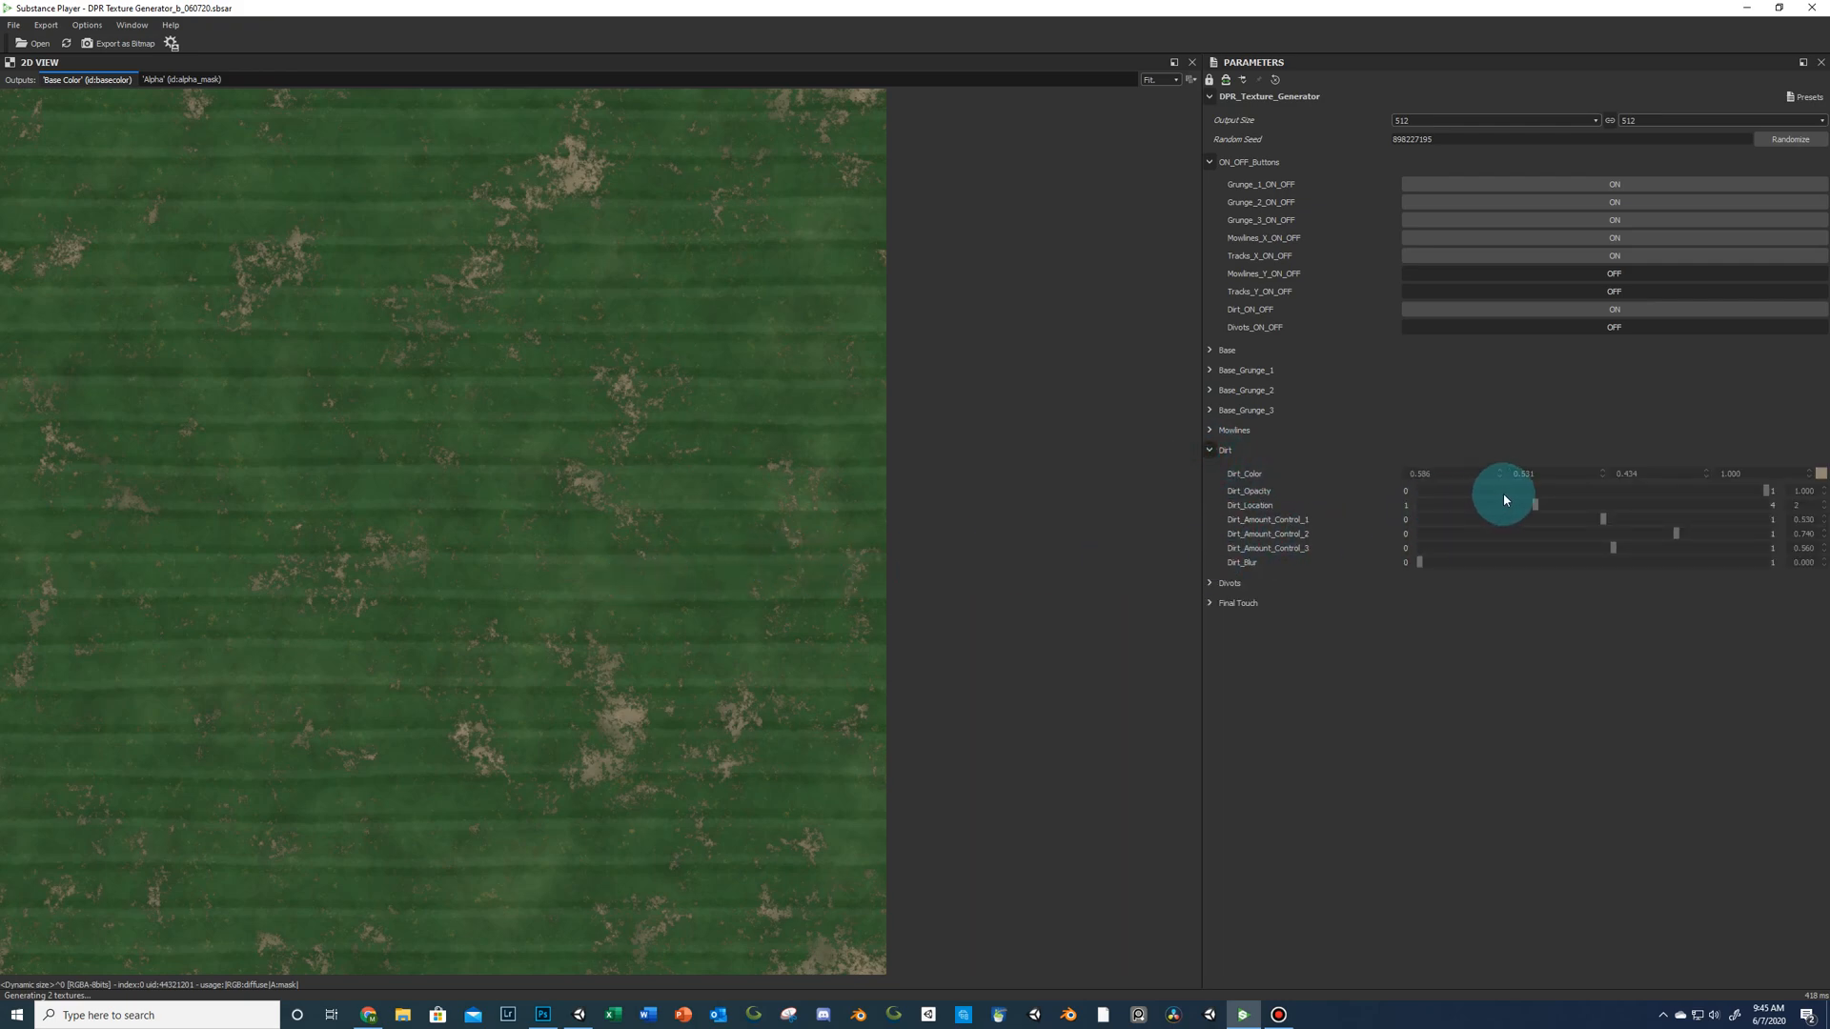
{"action": "mouse_move", "coordinate": [1535, 505]}
{"action": "left_mouse_down"}
{"action": "mouse_move", "coordinate": [1425, 506]}
{"action": "mouse_move", "coordinate": [1707, 478]}
{"action": "mouse_move", "coordinate": [1421, 519]}
{"action": "mouse_move", "coordinate": [1632, 495]}
{"action": "mouse_move", "coordinate": [1548, 512]}
{"action": "left_mouse_up"}
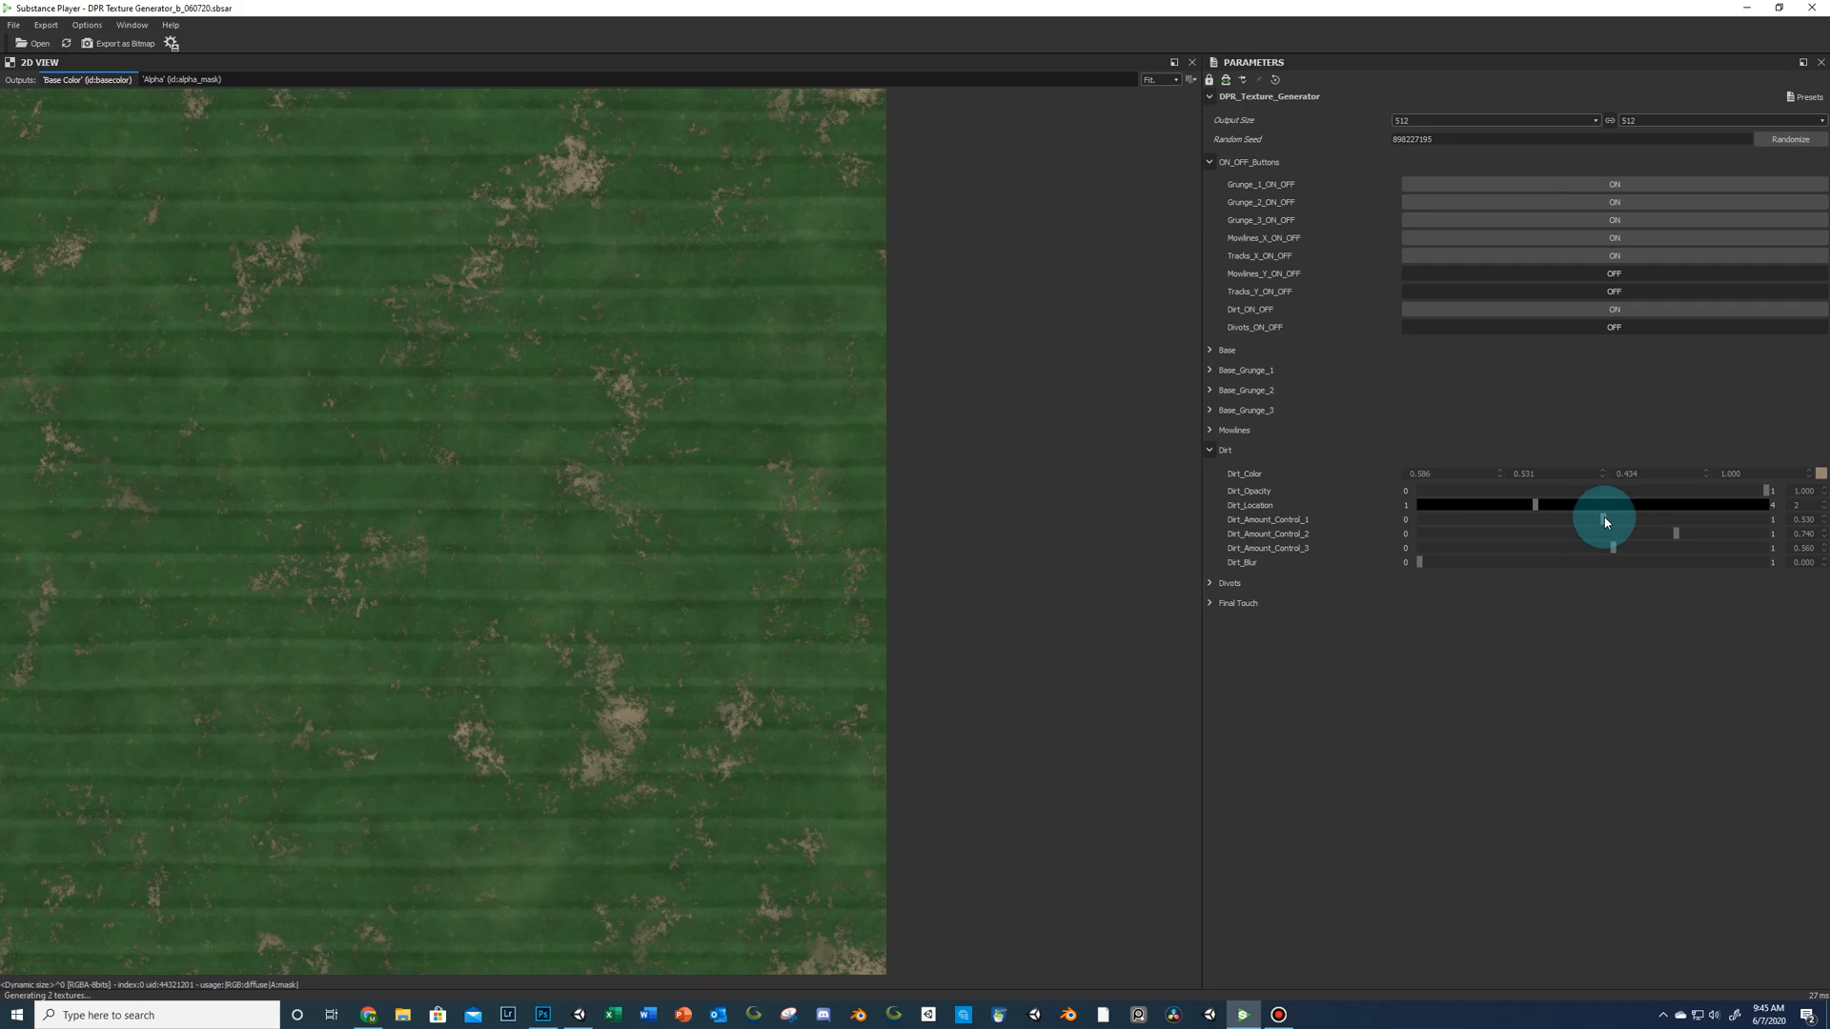
{"action": "left_click_drag", "start_coordinate": [1605, 523], "coordinate": [1445, 569]}
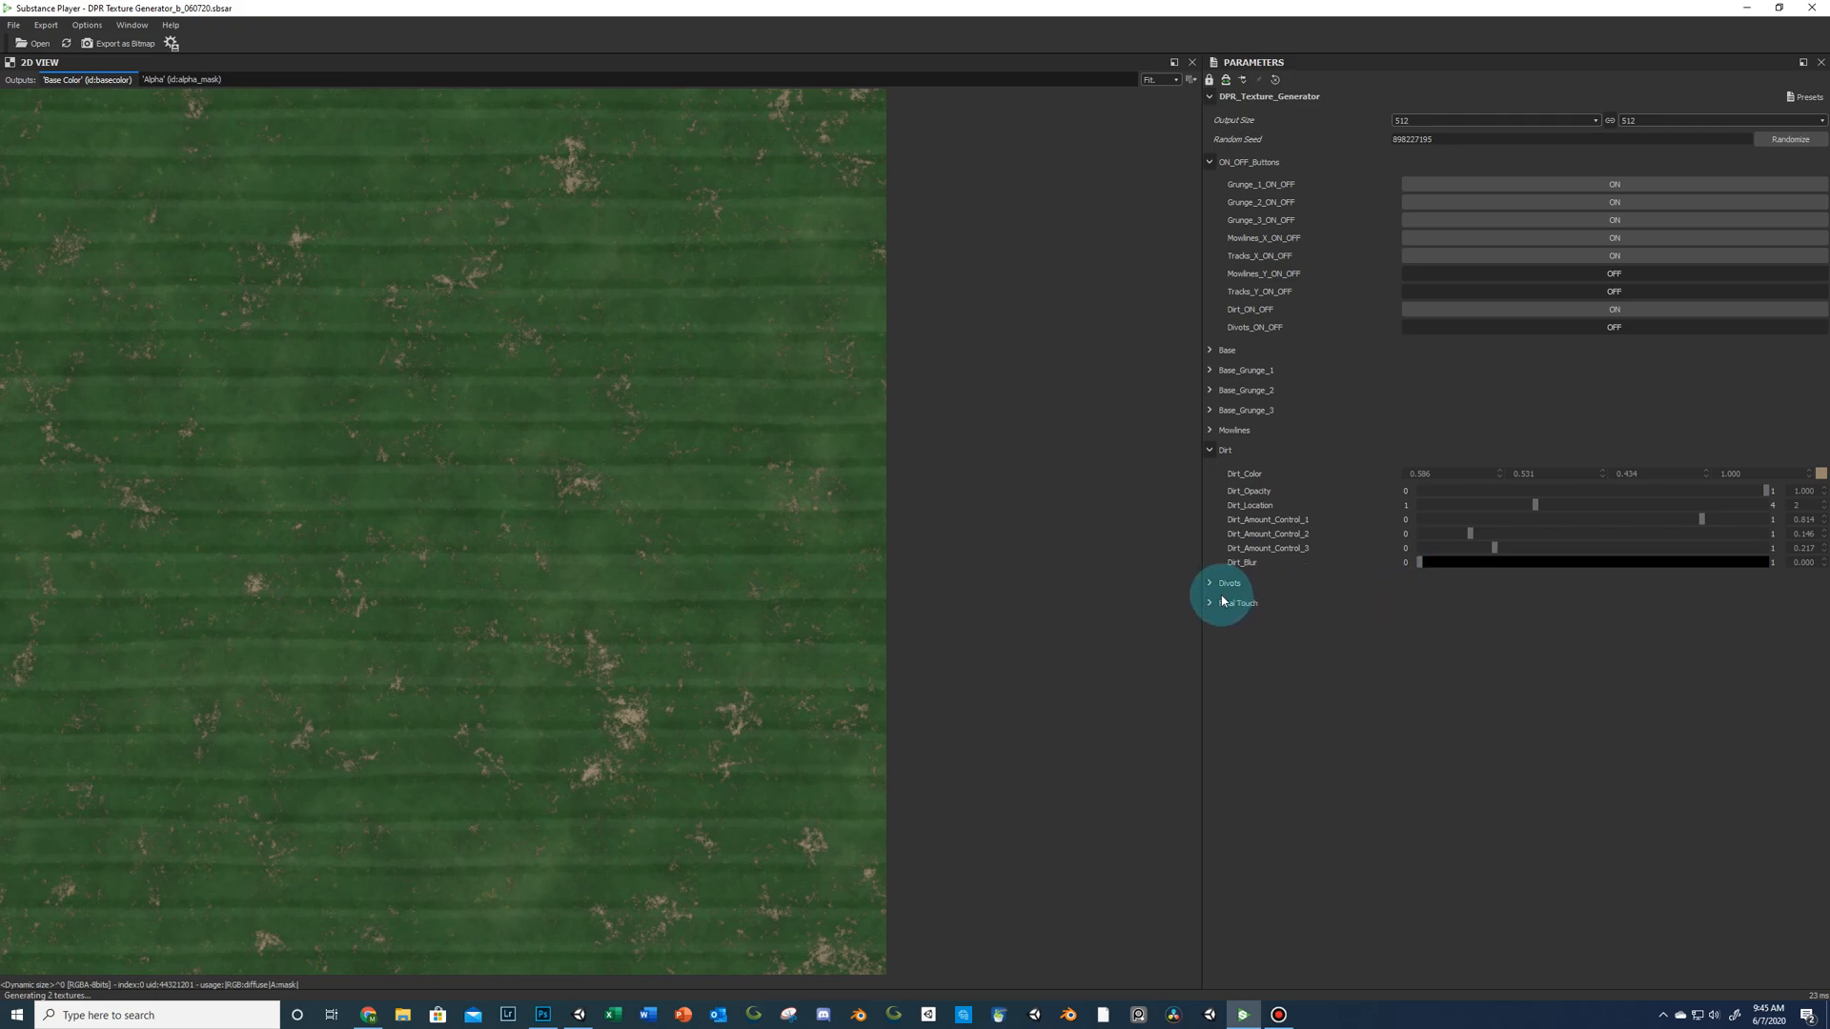
{"action": "left_click", "coordinate": [1609, 311]}
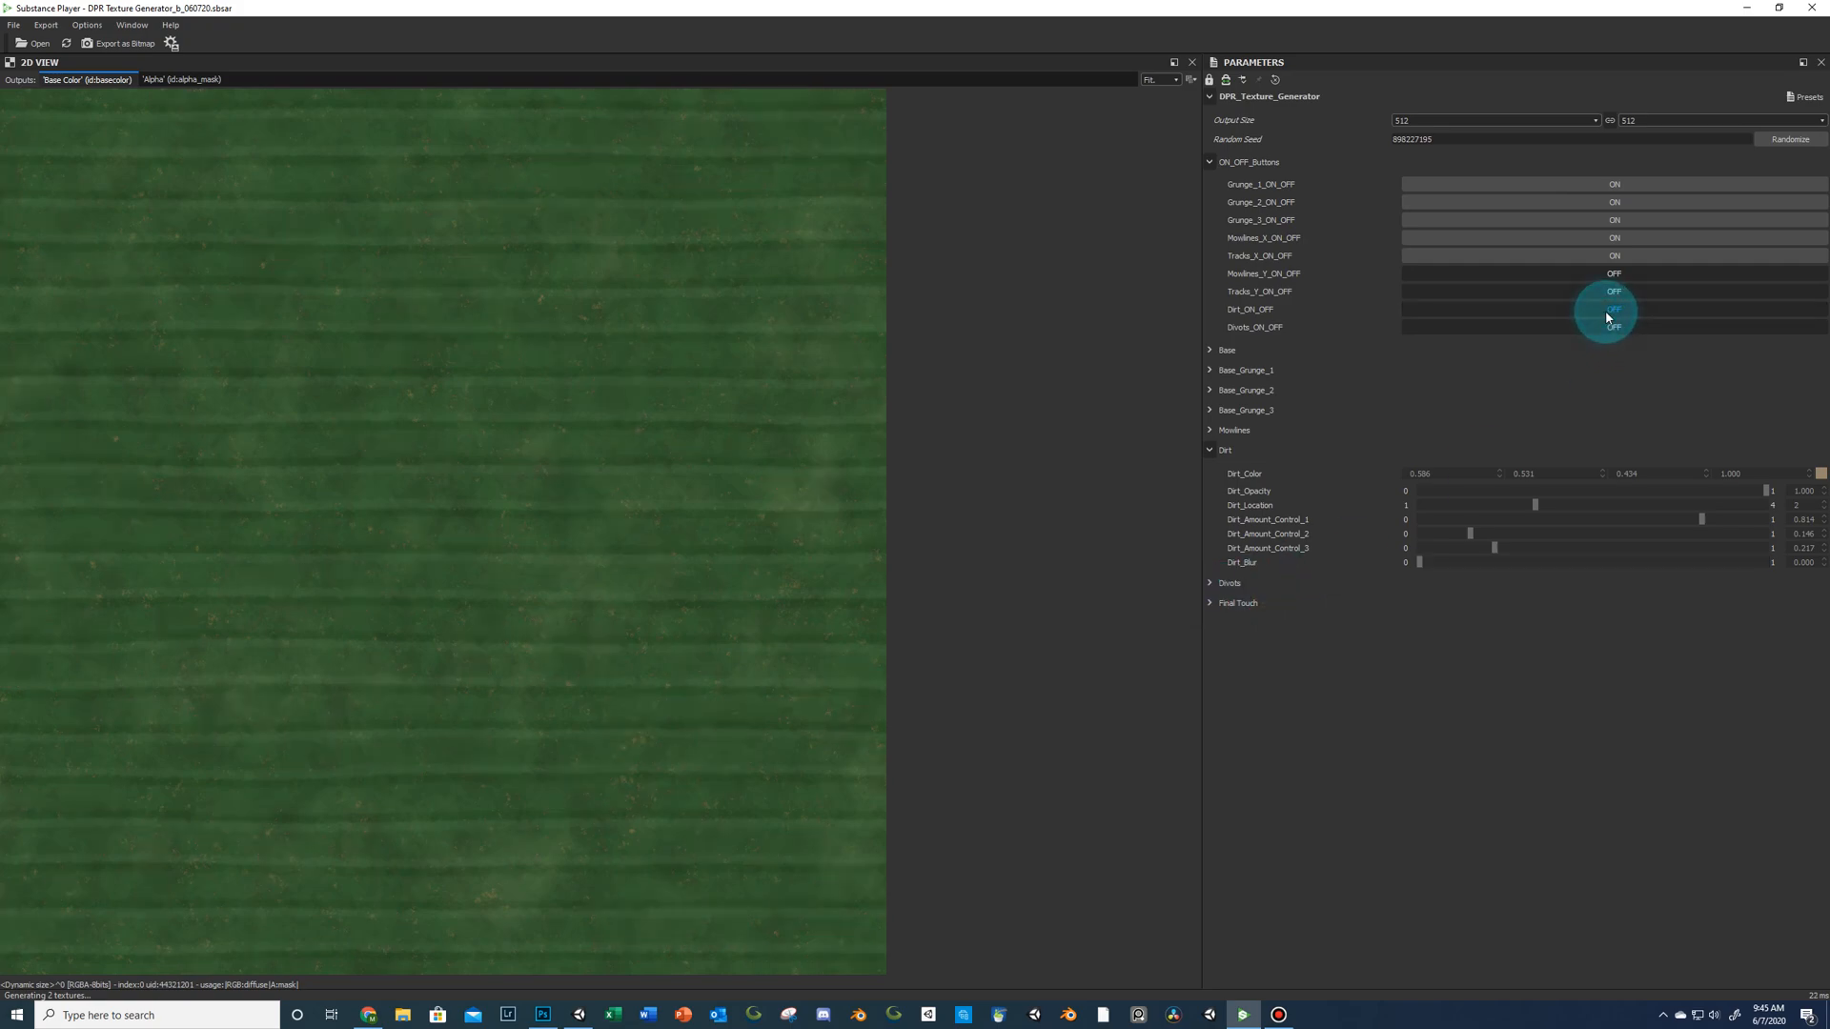
{"action": "left_click", "coordinate": [1609, 310]}
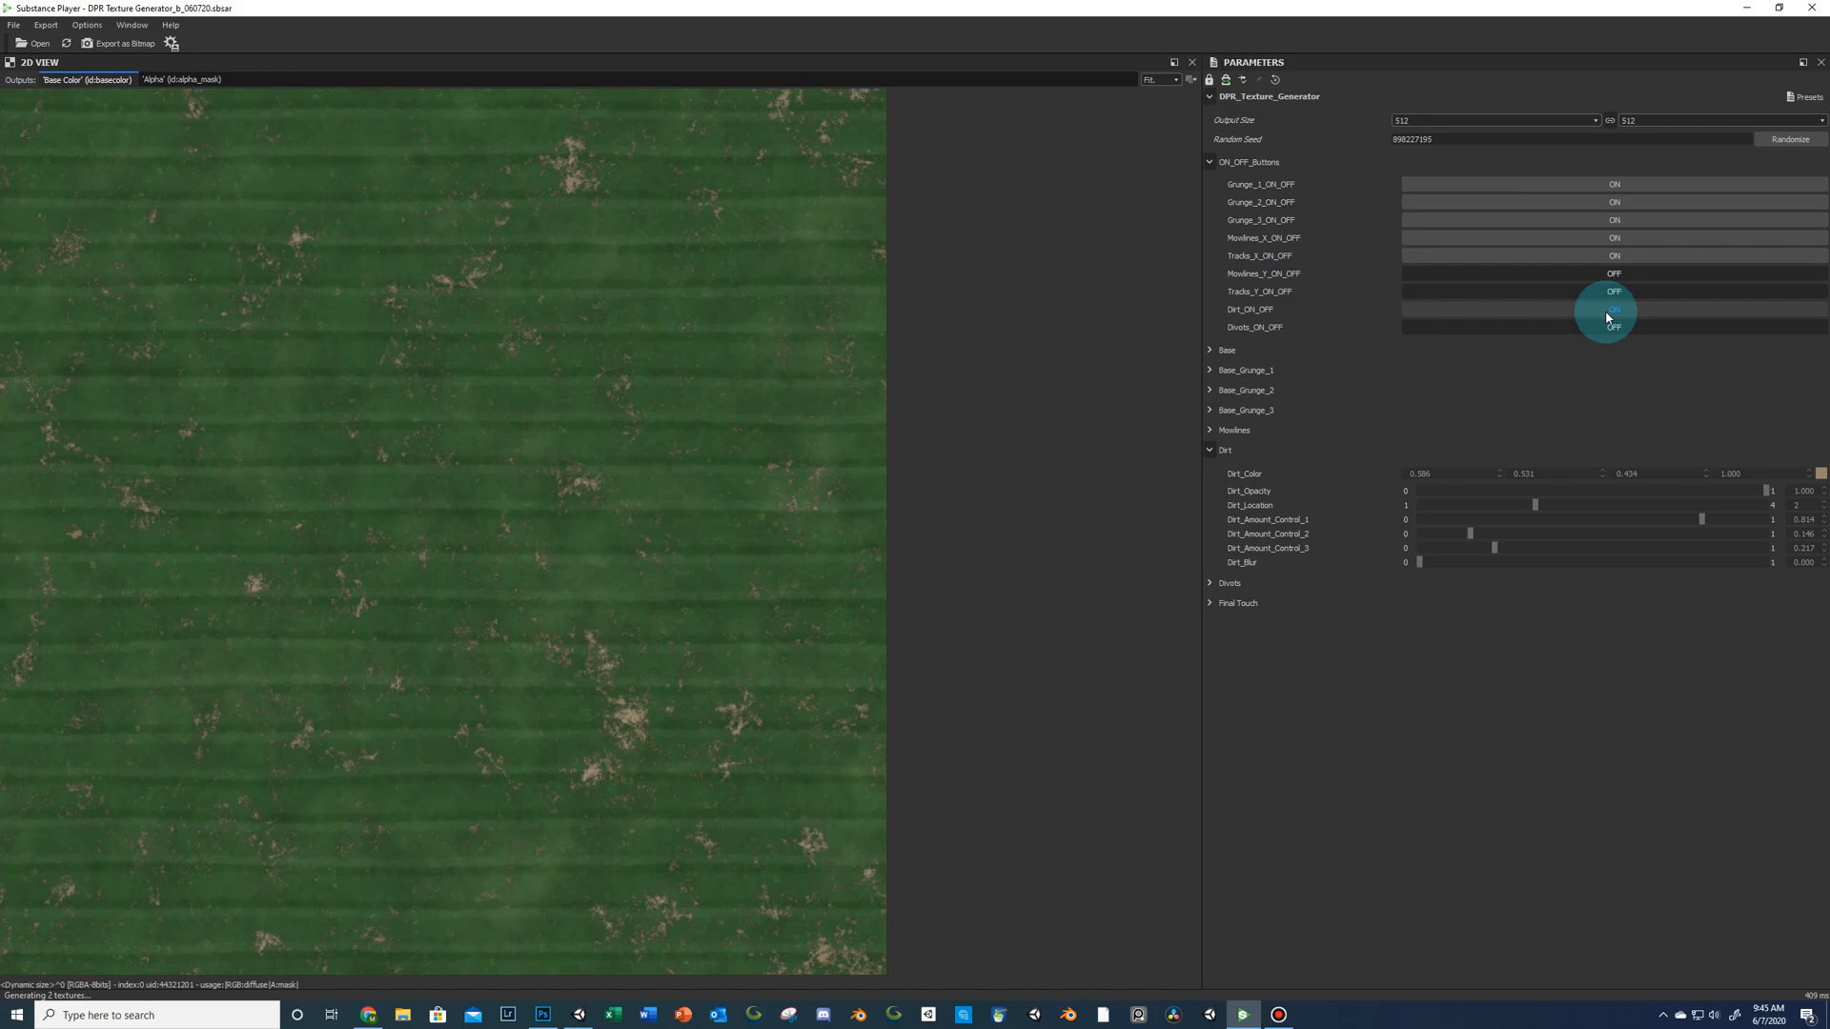
Turn on the Divots layer and set Divots_Amount_Control_1 to -0.031, Divots_Amount_Control_2 to -1.000 and Divots_Size to about 300.
{"action": "left_click", "coordinate": [1210, 583]}
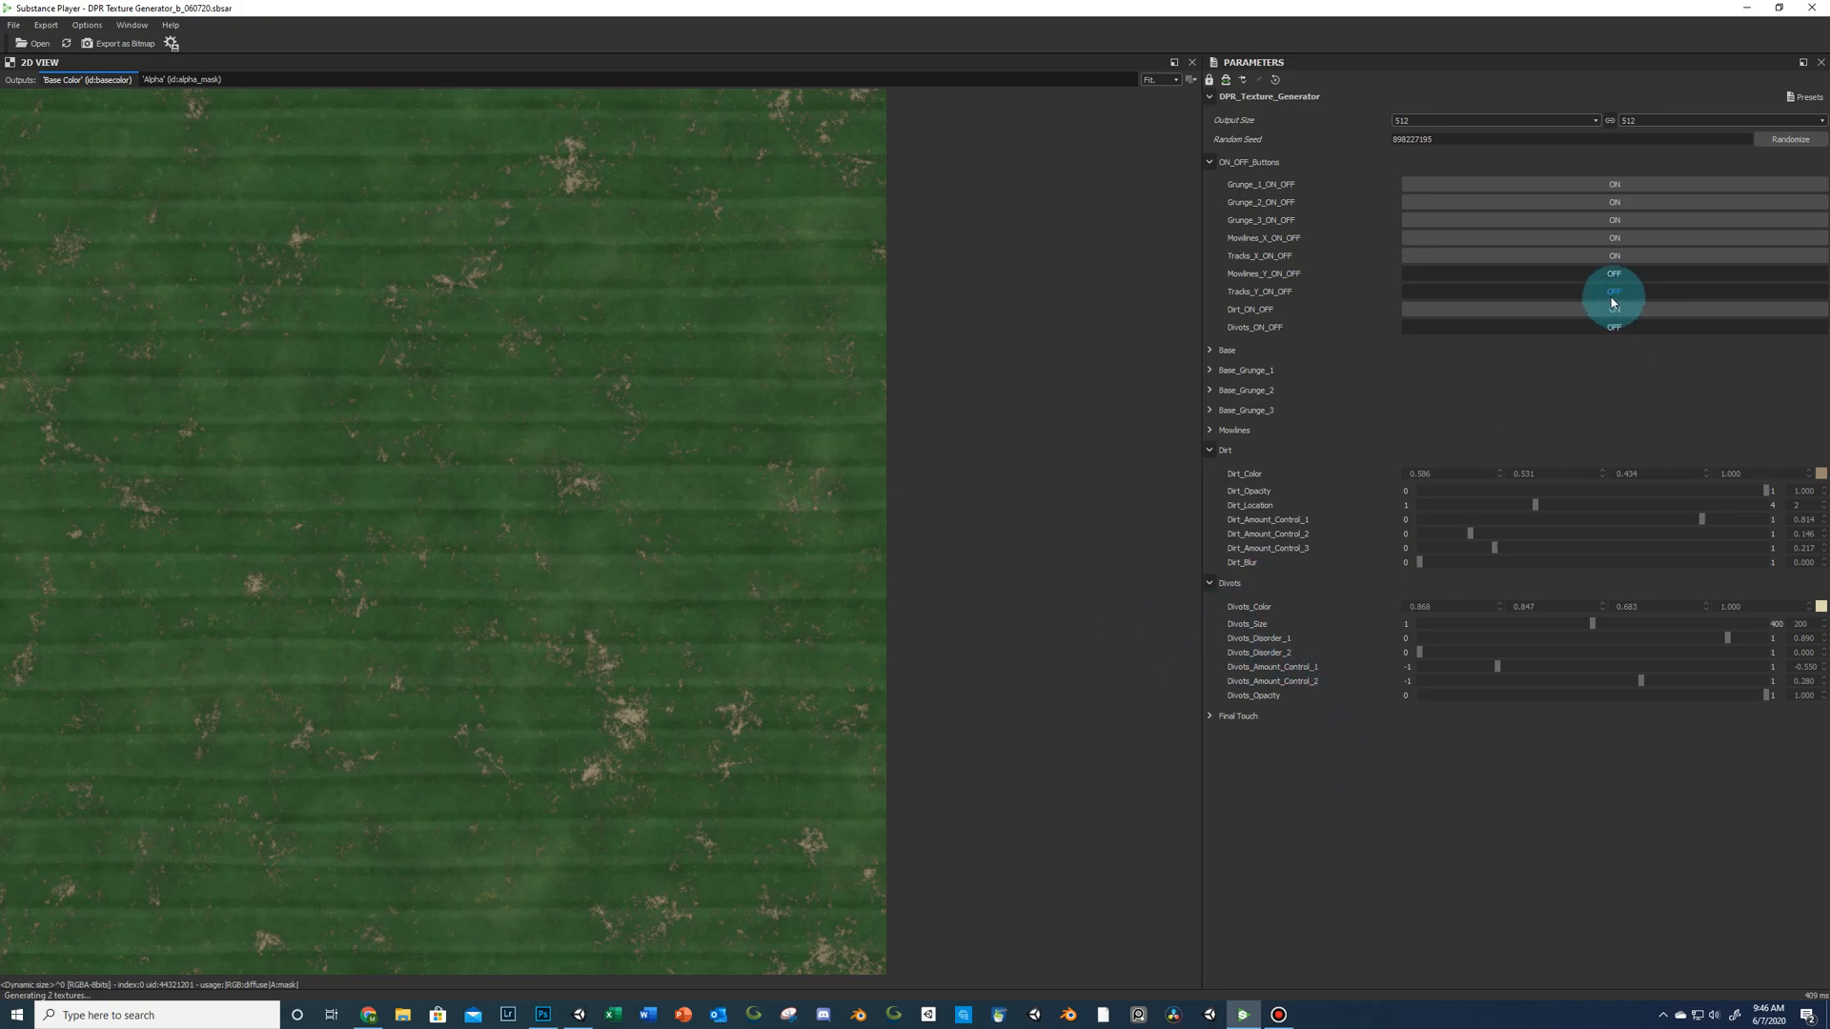
{"action": "left_click", "coordinate": [1610, 326]}
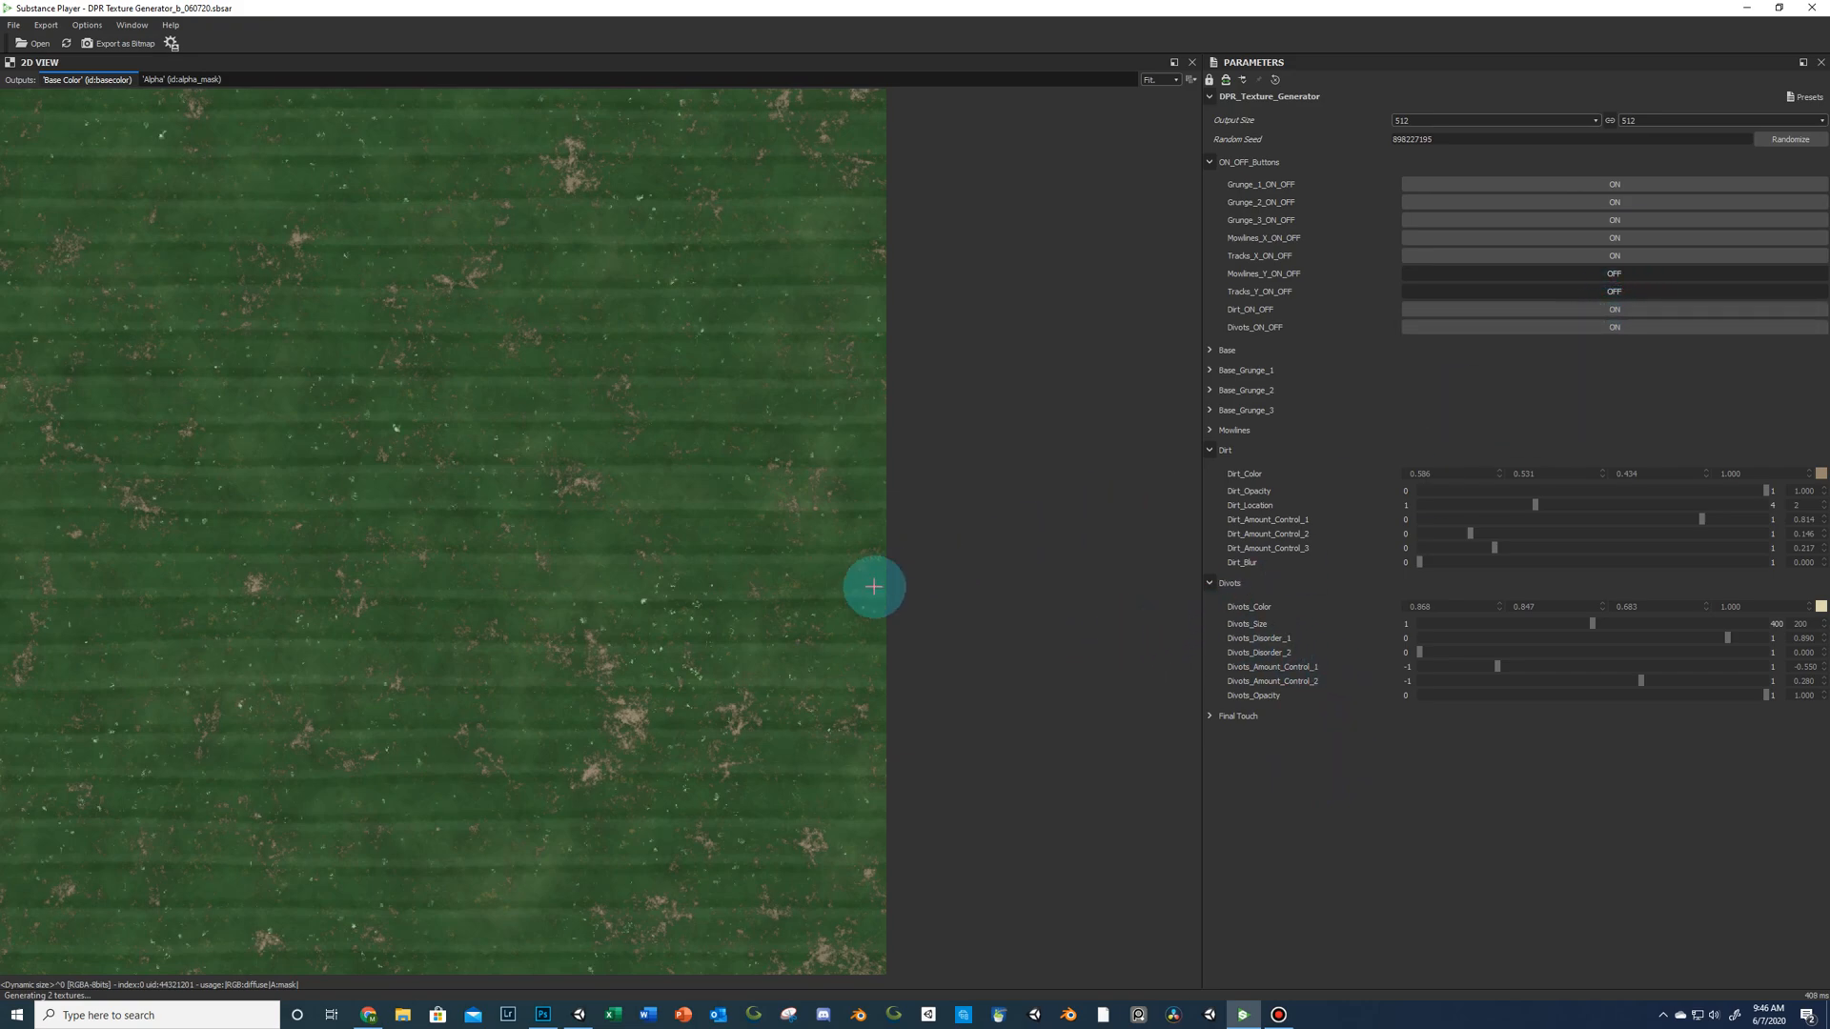
{"action": "left_click_drag", "start_coordinate": [1592, 625], "coordinate": [1409, 699]}
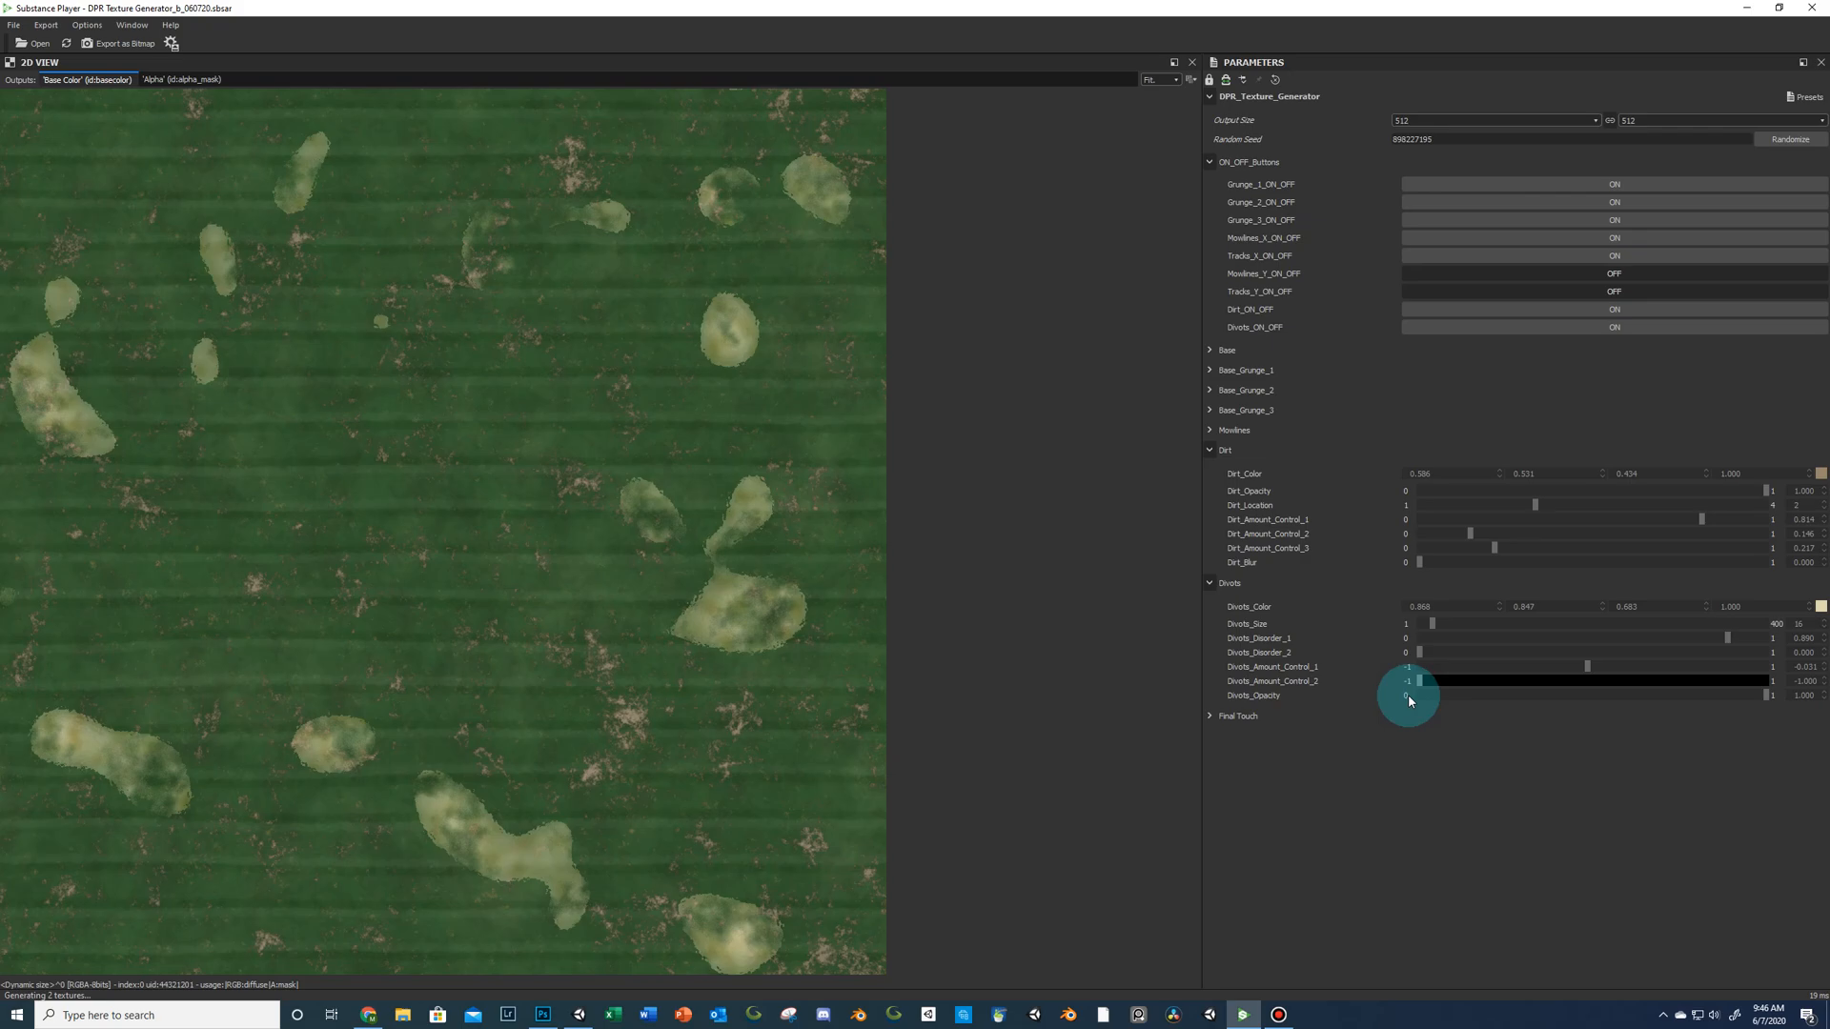
{"action": "left_click_drag", "start_coordinate": [1431, 628], "coordinate": [1683, 627]}
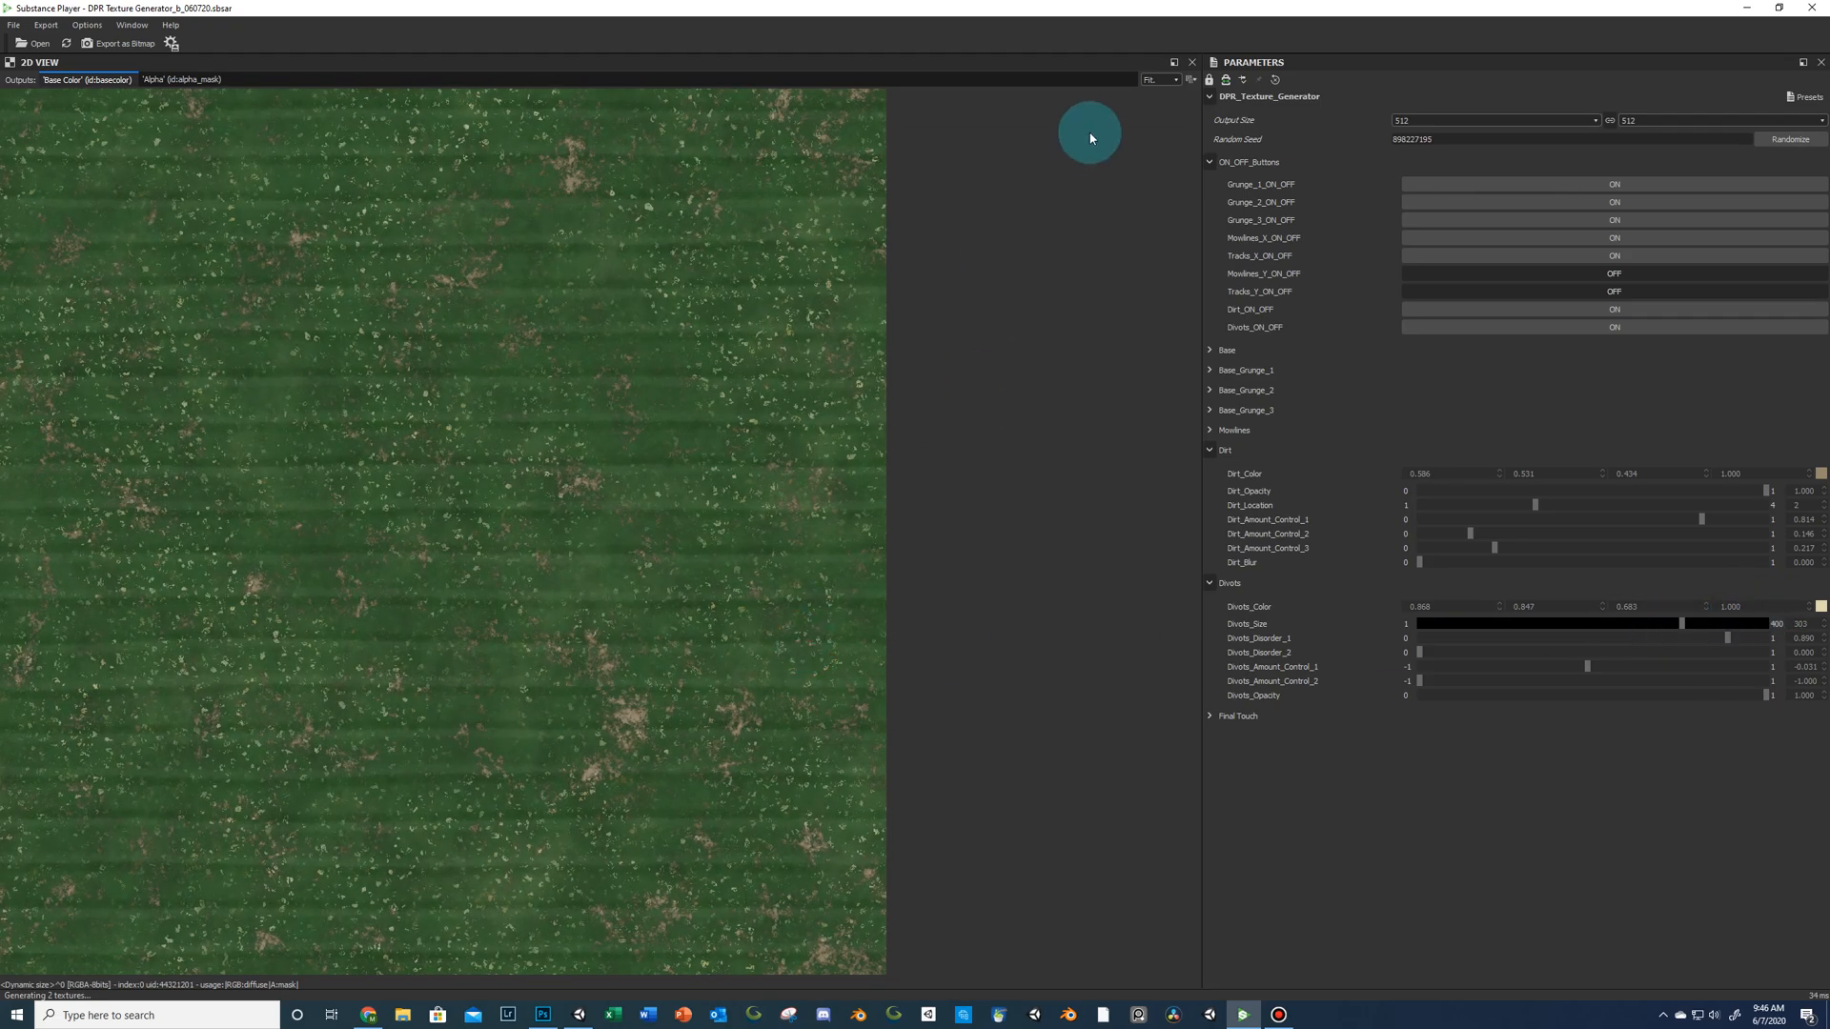
At 400% zoom, set Divots_Disorder_1 to 0.340 and Divots_Disorder_2 to 0.431.
{"action": "left_click", "coordinate": [1158, 80]}
{"action": "left_click", "coordinate": [1156, 153]}
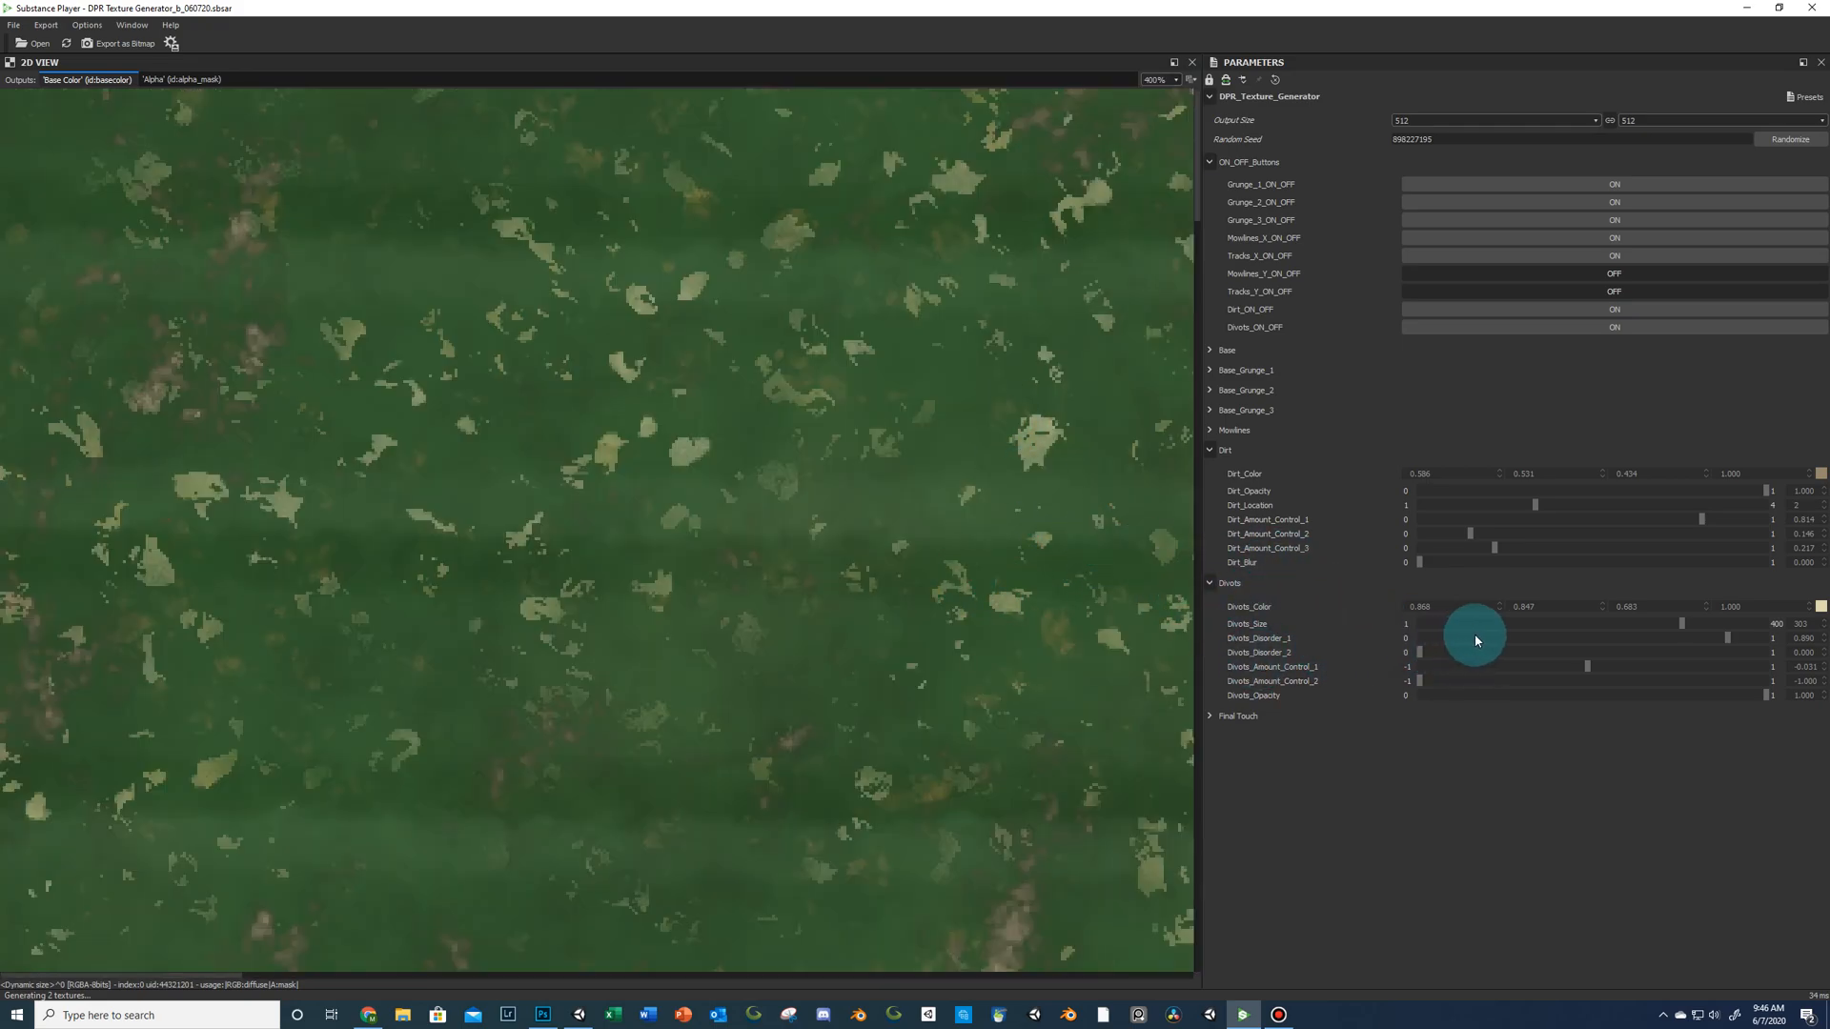
{"action": "left_click_drag", "start_coordinate": [1425, 655], "coordinate": [1536, 641]}
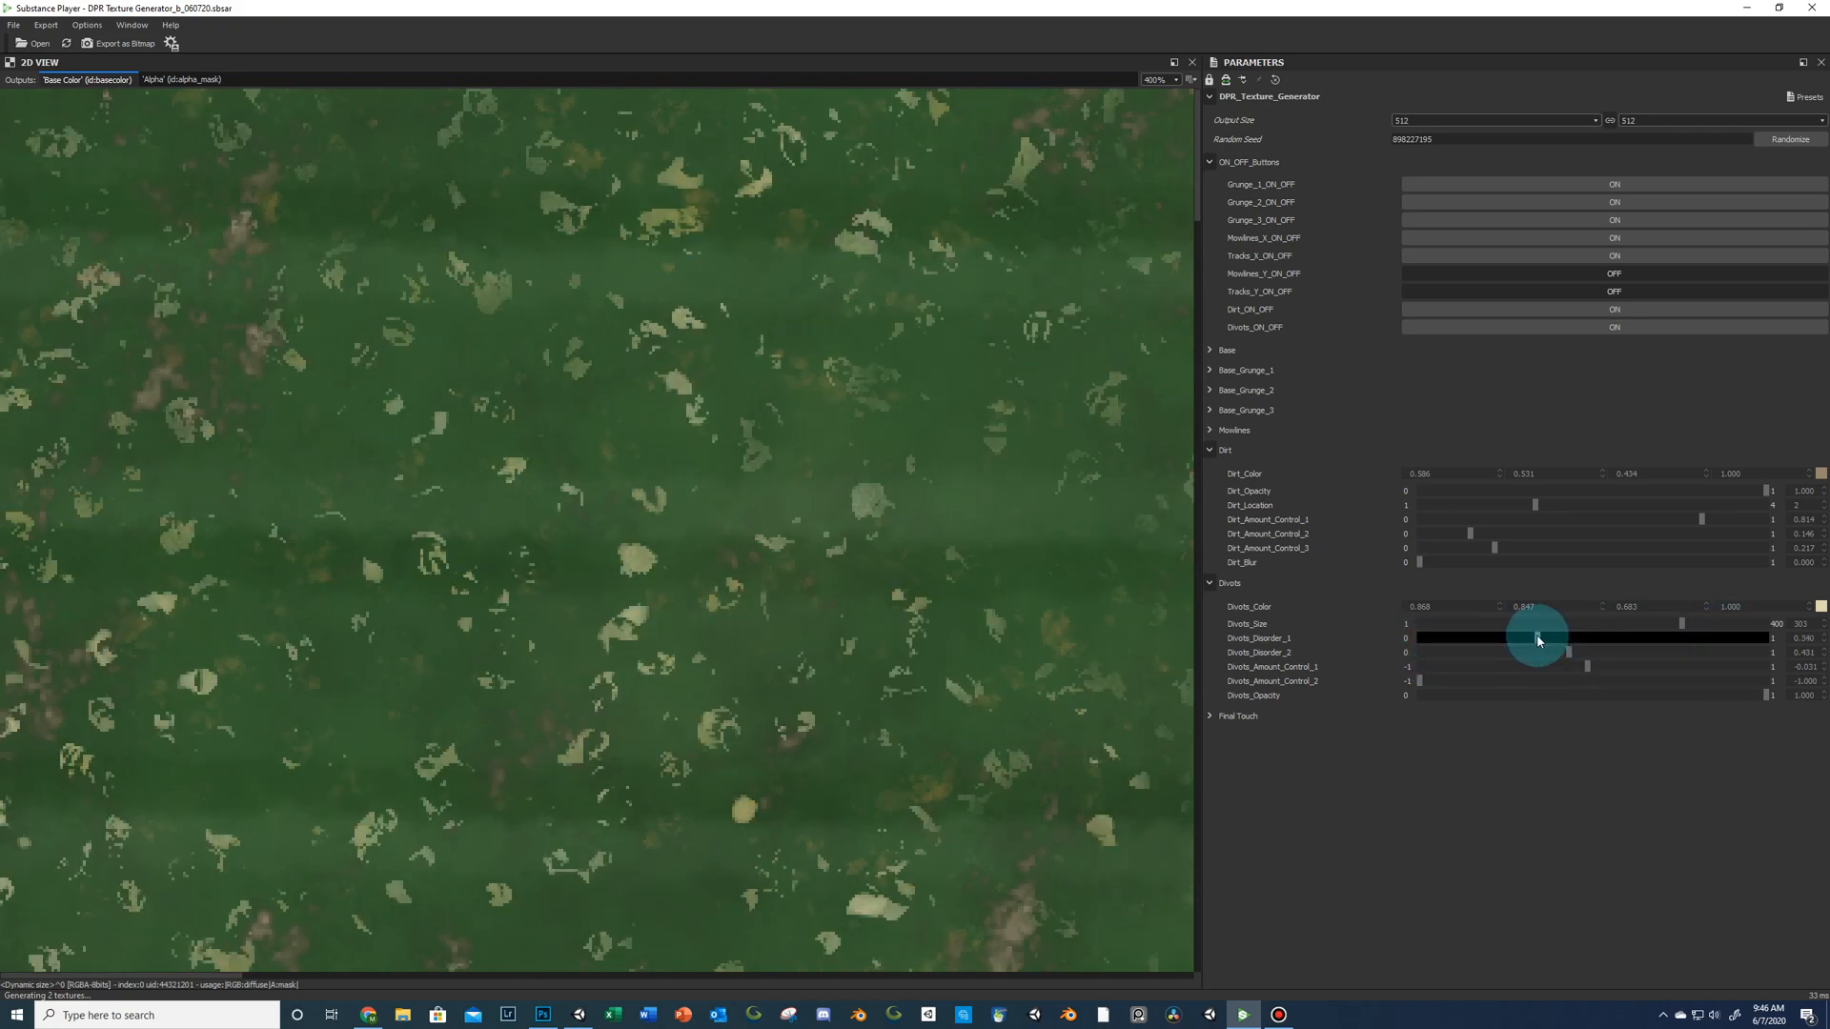
Thin out the divots by raising Divots_Amount_Control_1 to 0.324 and Divots_Amount_Control_2 to about 0.3, and show the whole texture.
{"action": "left_click_drag", "start_coordinate": [1585, 667], "coordinate": [1649, 672]}
{"action": "left_click_drag", "start_coordinate": [1421, 684], "coordinate": [1646, 682]}
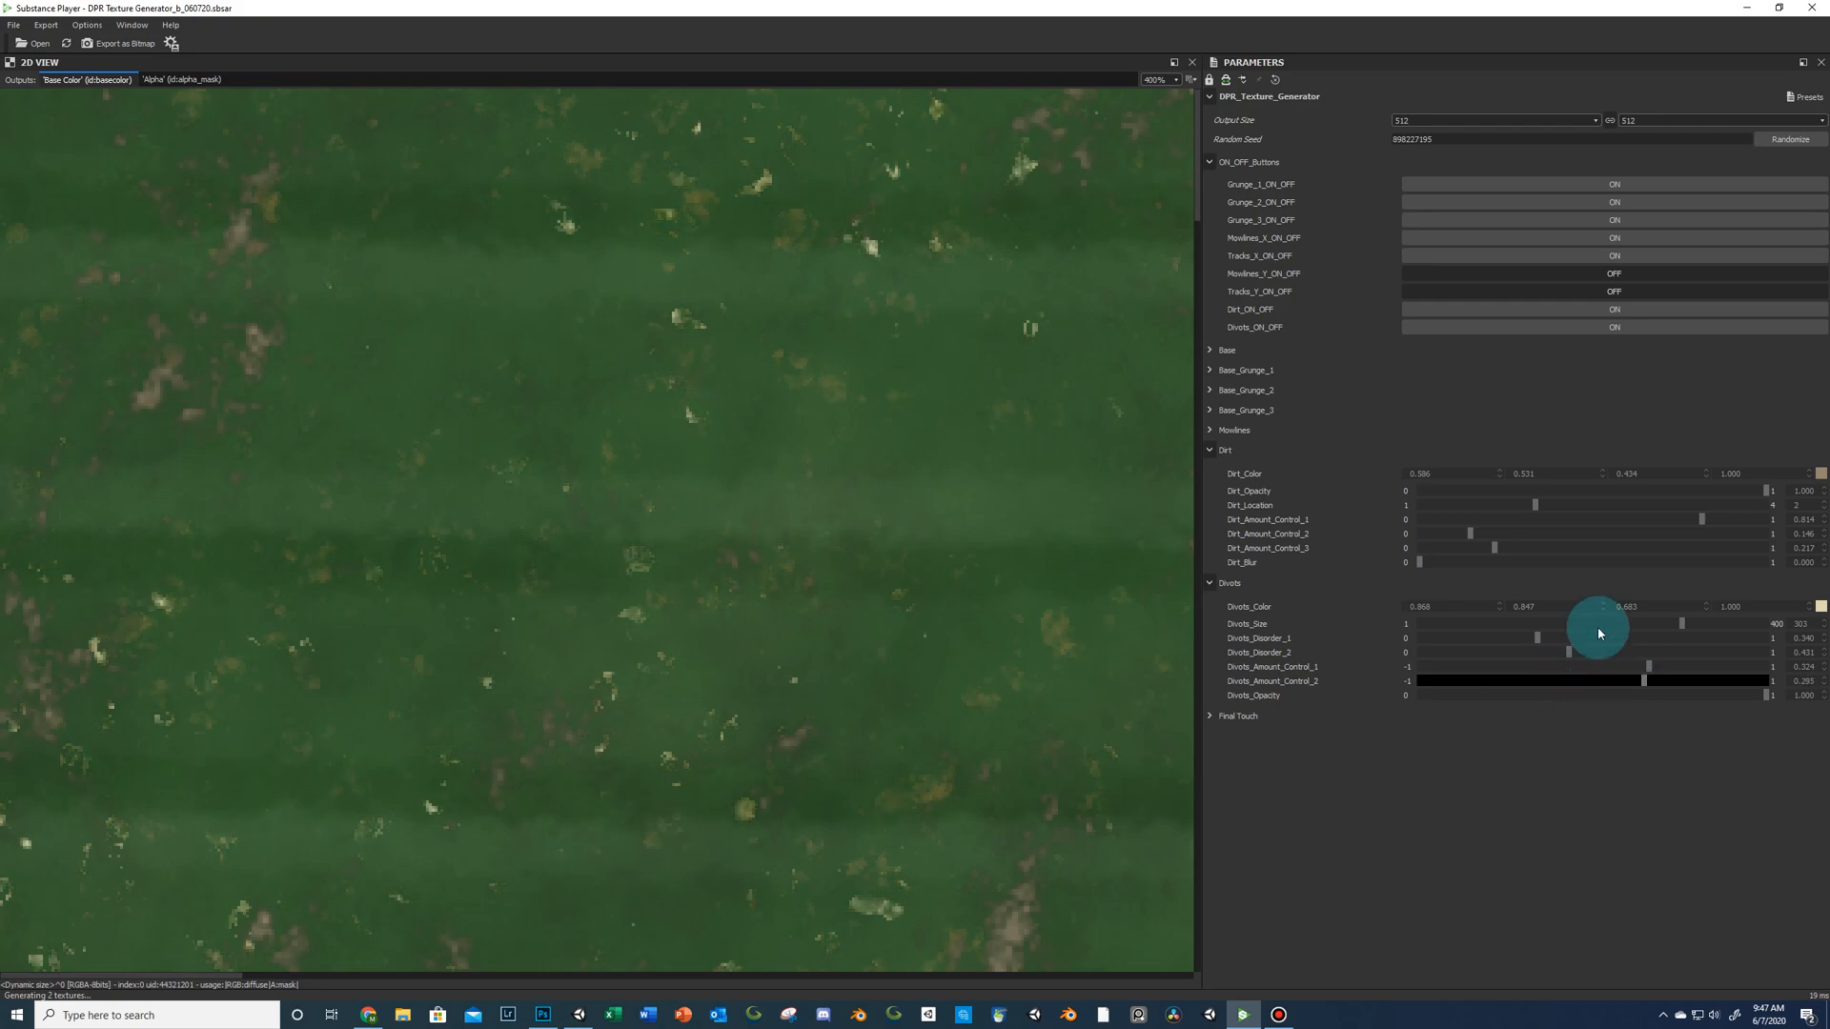
{"action": "left_click", "coordinate": [1168, 79]}
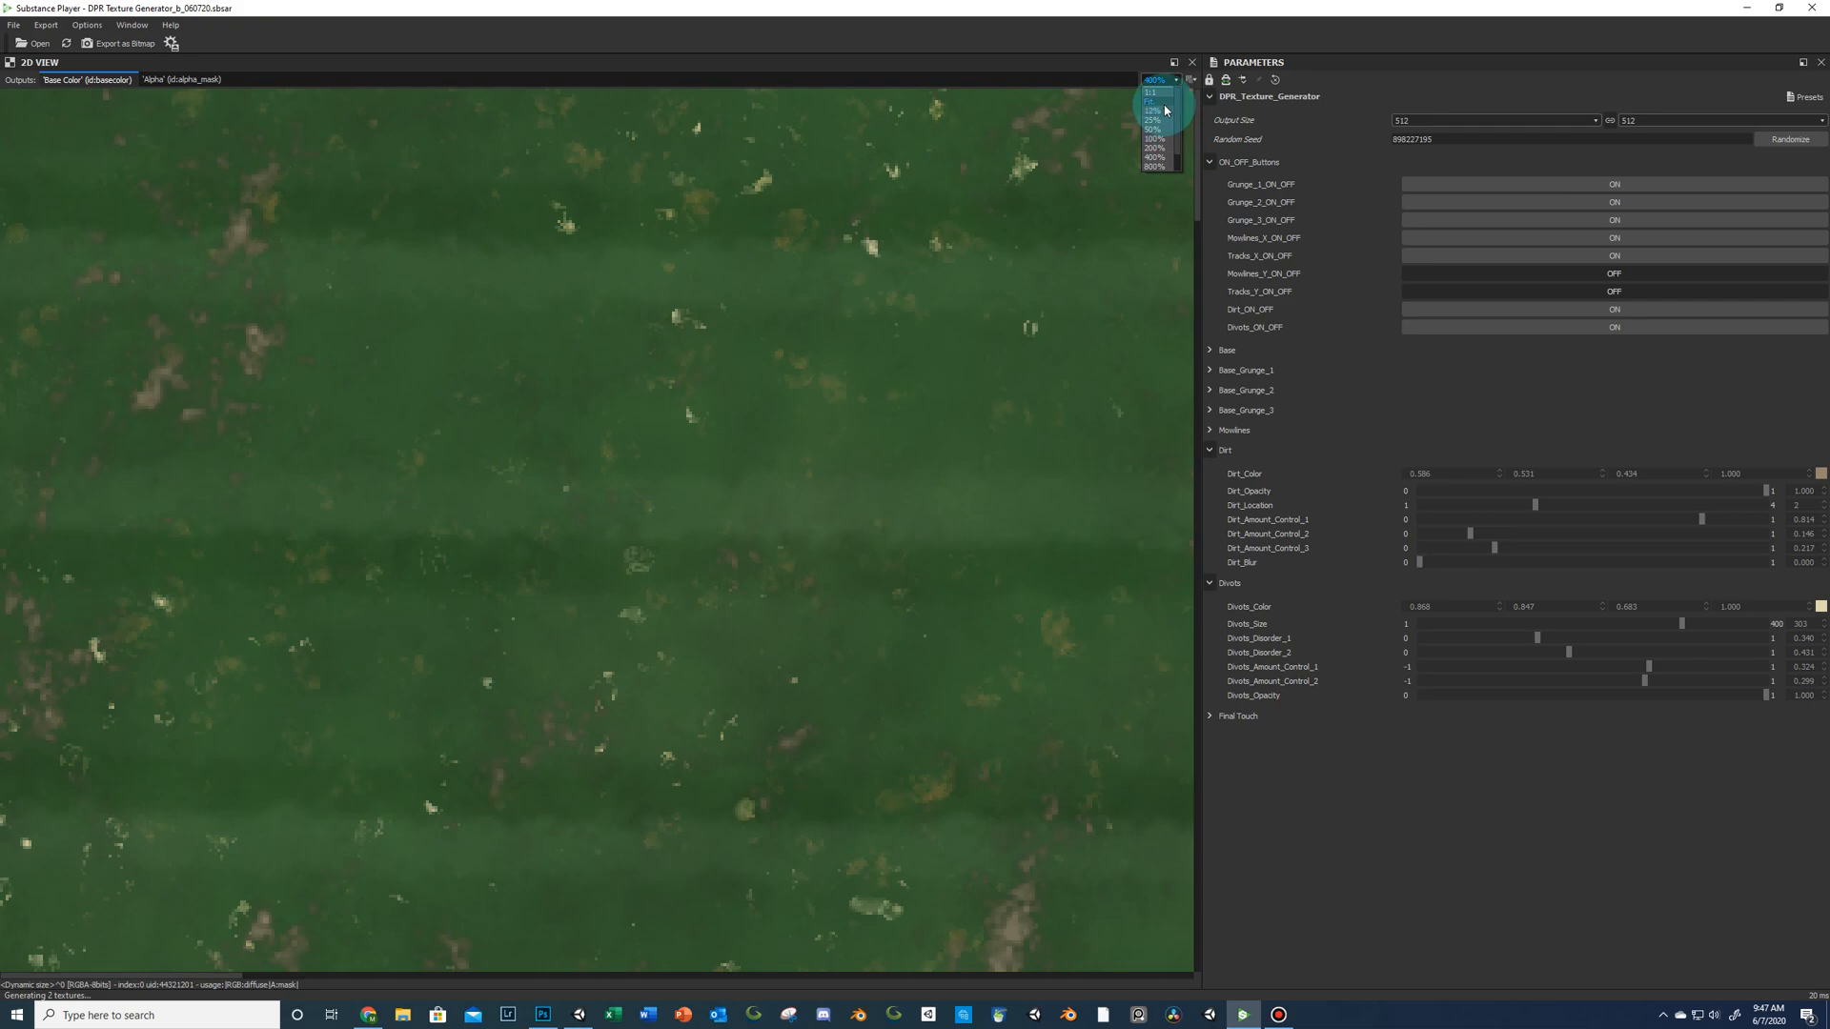
{"action": "left_click", "coordinate": [1155, 101]}
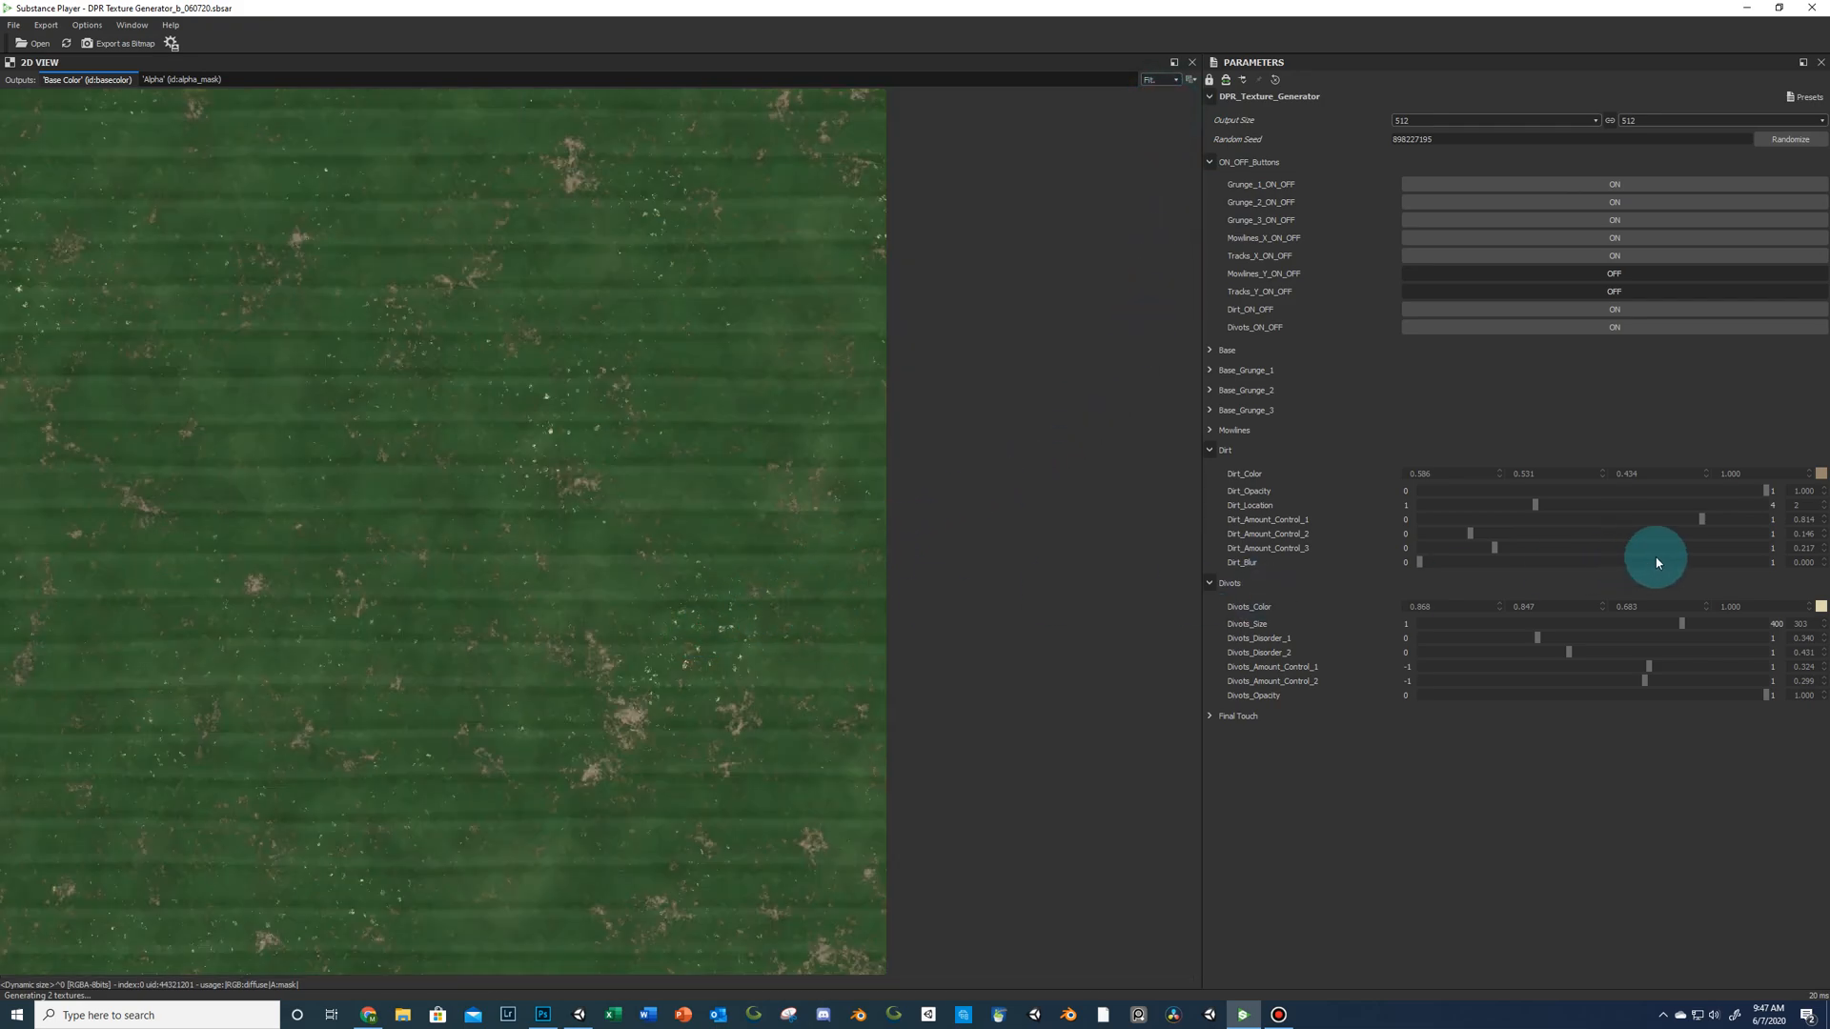
Change Divots_Color to a duller grey-beige with red 0.621 and green 0.614.
{"action": "left_click", "coordinate": [1820, 607]}
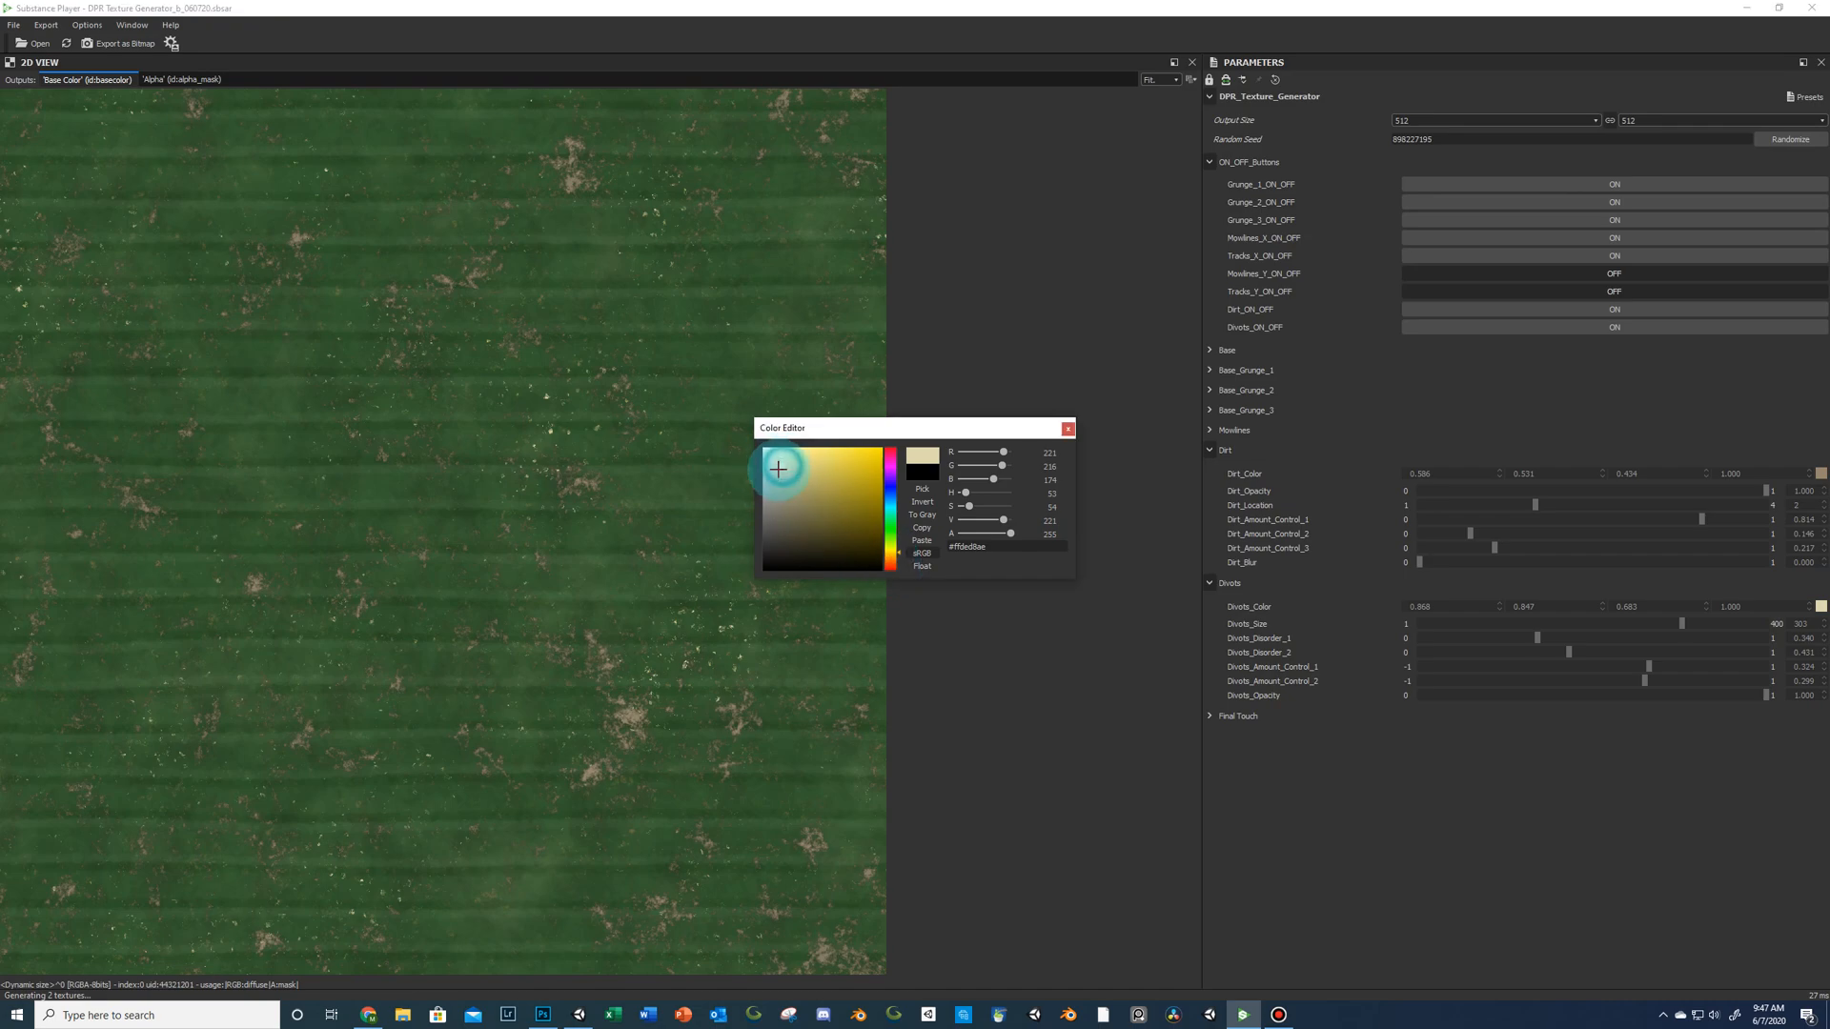
{"action": "mouse_move", "coordinate": [760, 479]}
{"action": "left_mouse_down"}
{"action": "mouse_move", "coordinate": [779, 516]}
{"action": "mouse_move", "coordinate": [763, 483]}
{"action": "left_mouse_up"}
{"action": "left_click", "coordinate": [1067, 428]}
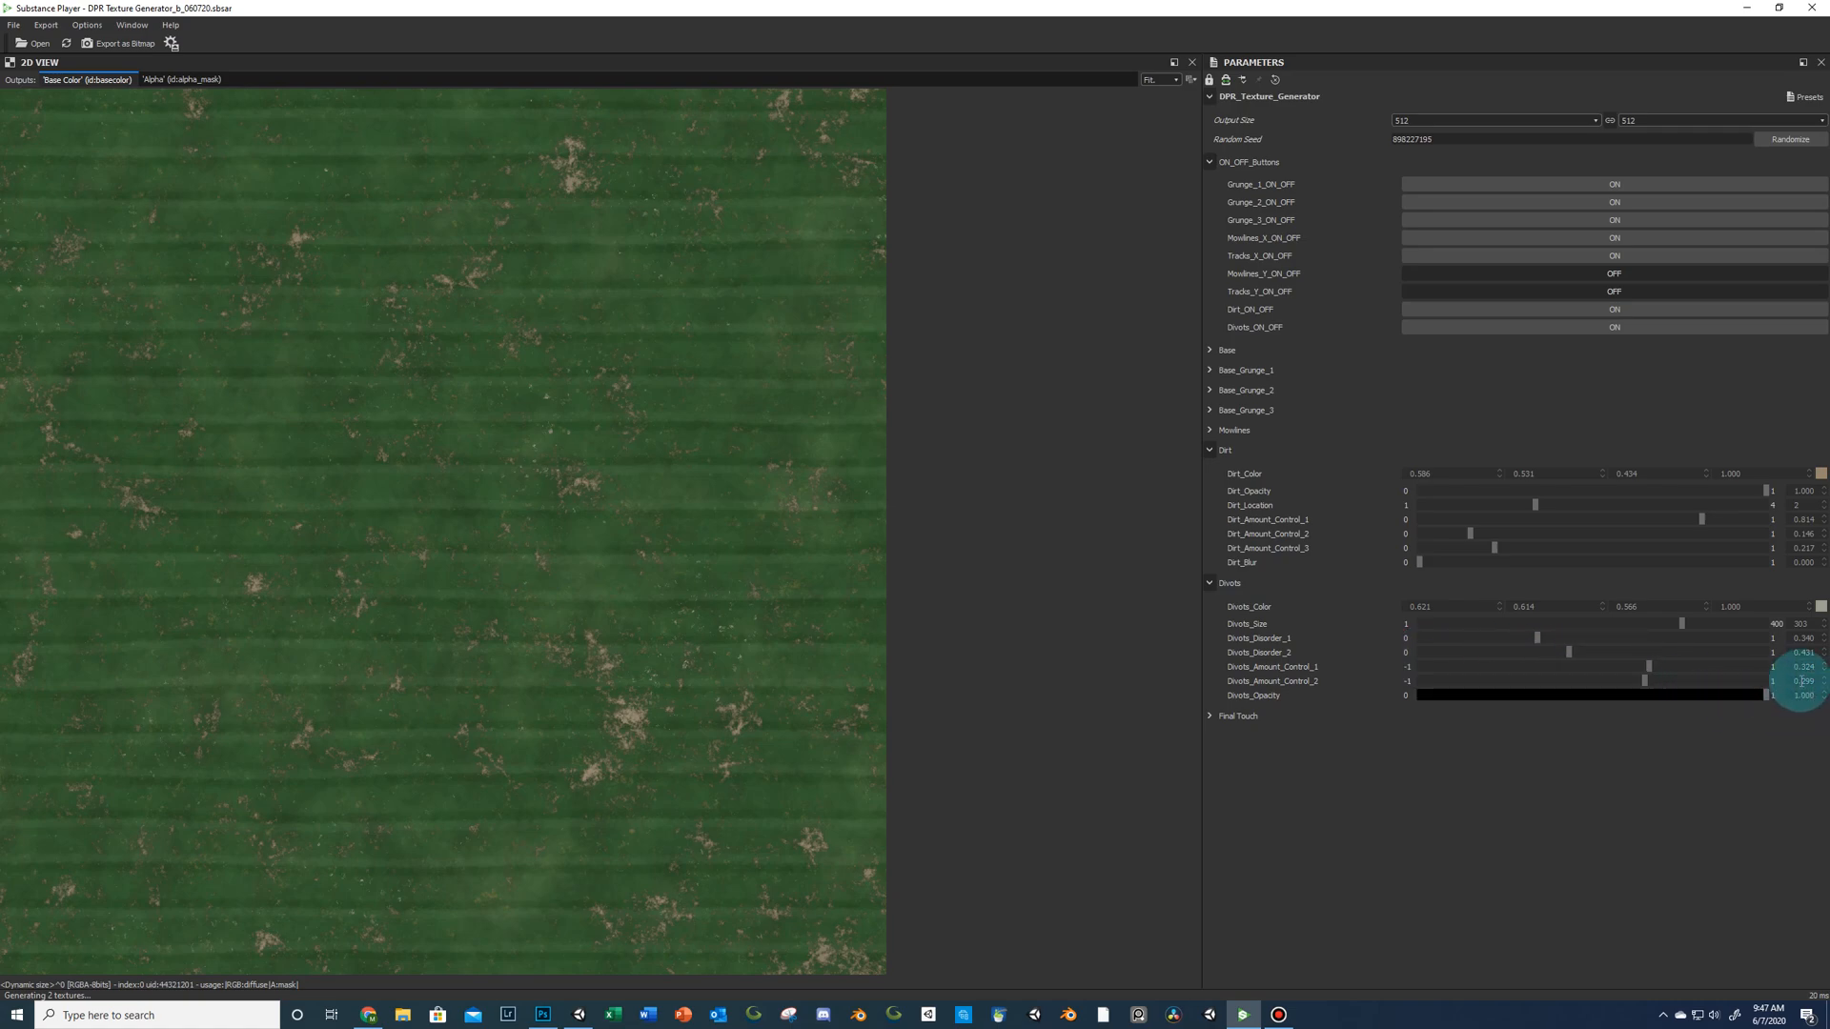
Compare the texture with Divots off and on at 800% and 400% zoom, leaving Divots on and fitting the texture to the view.
{"action": "left_click", "coordinate": [1172, 80]}
{"action": "left_click", "coordinate": [1152, 169]}
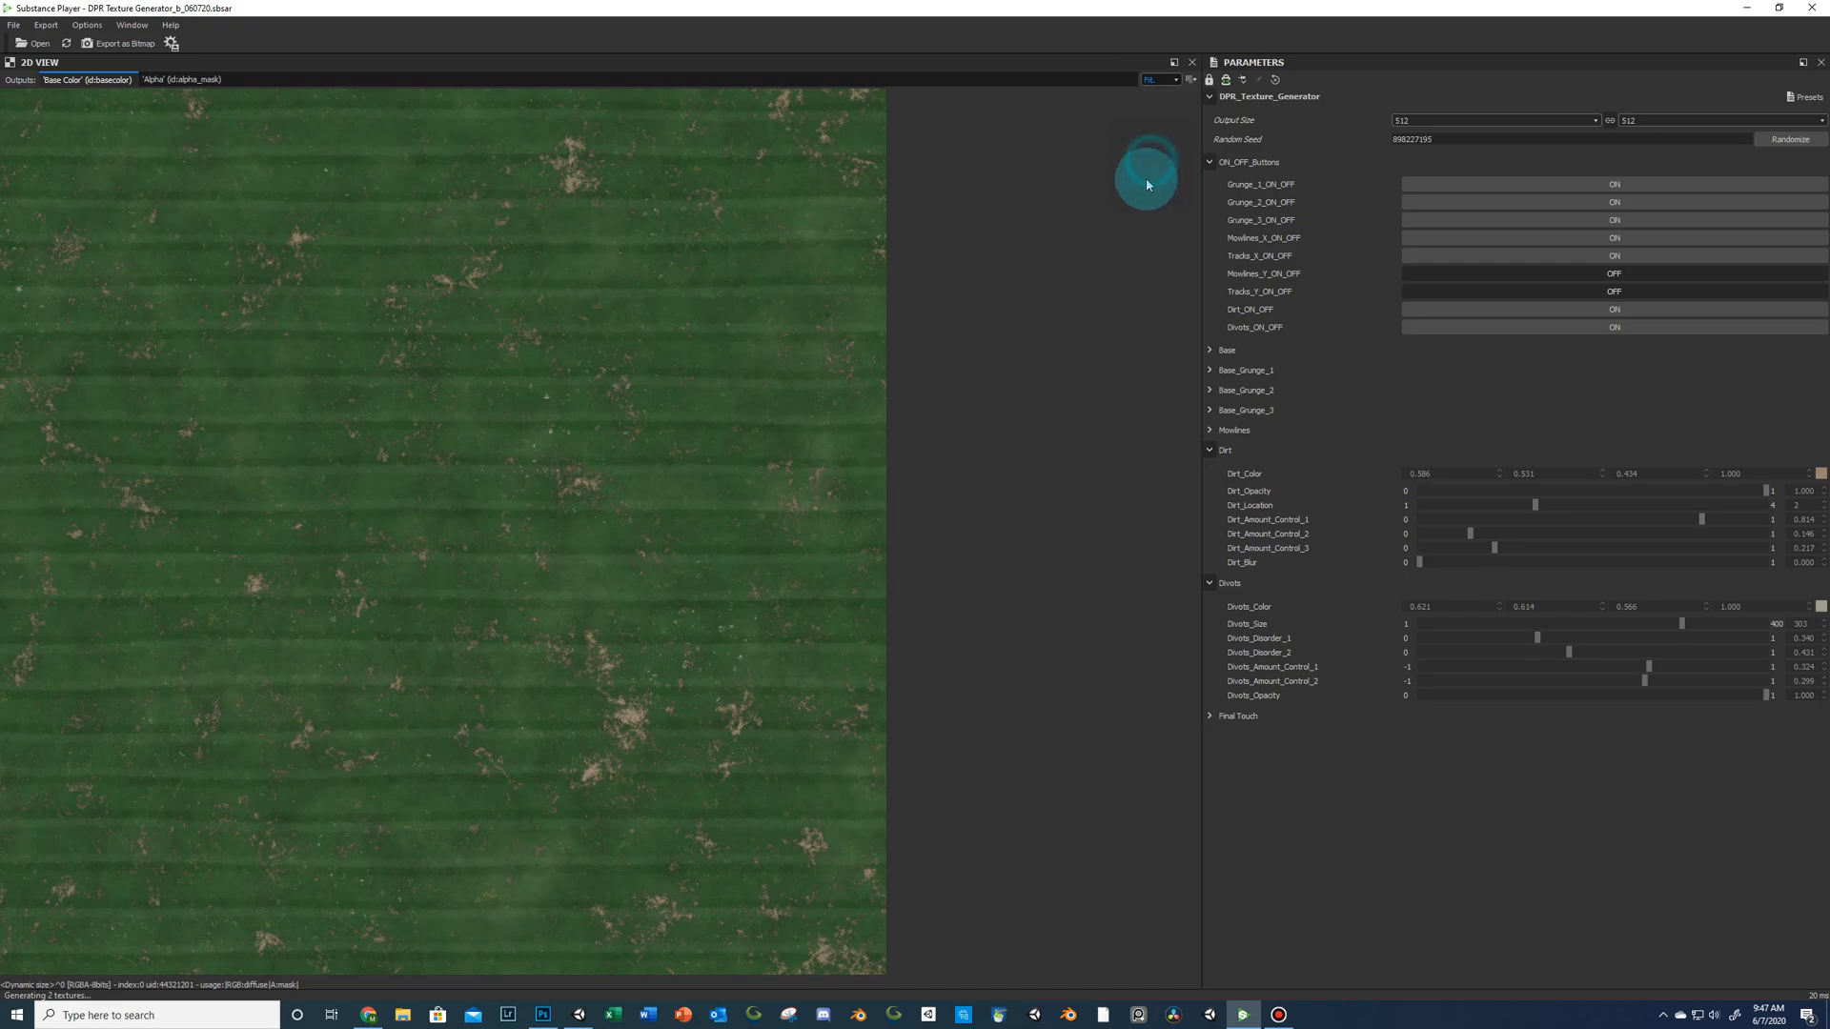
{"action": "scroll", "coordinate": [831, 549], "scroll_direction": "up", "scroll_amount": 5}
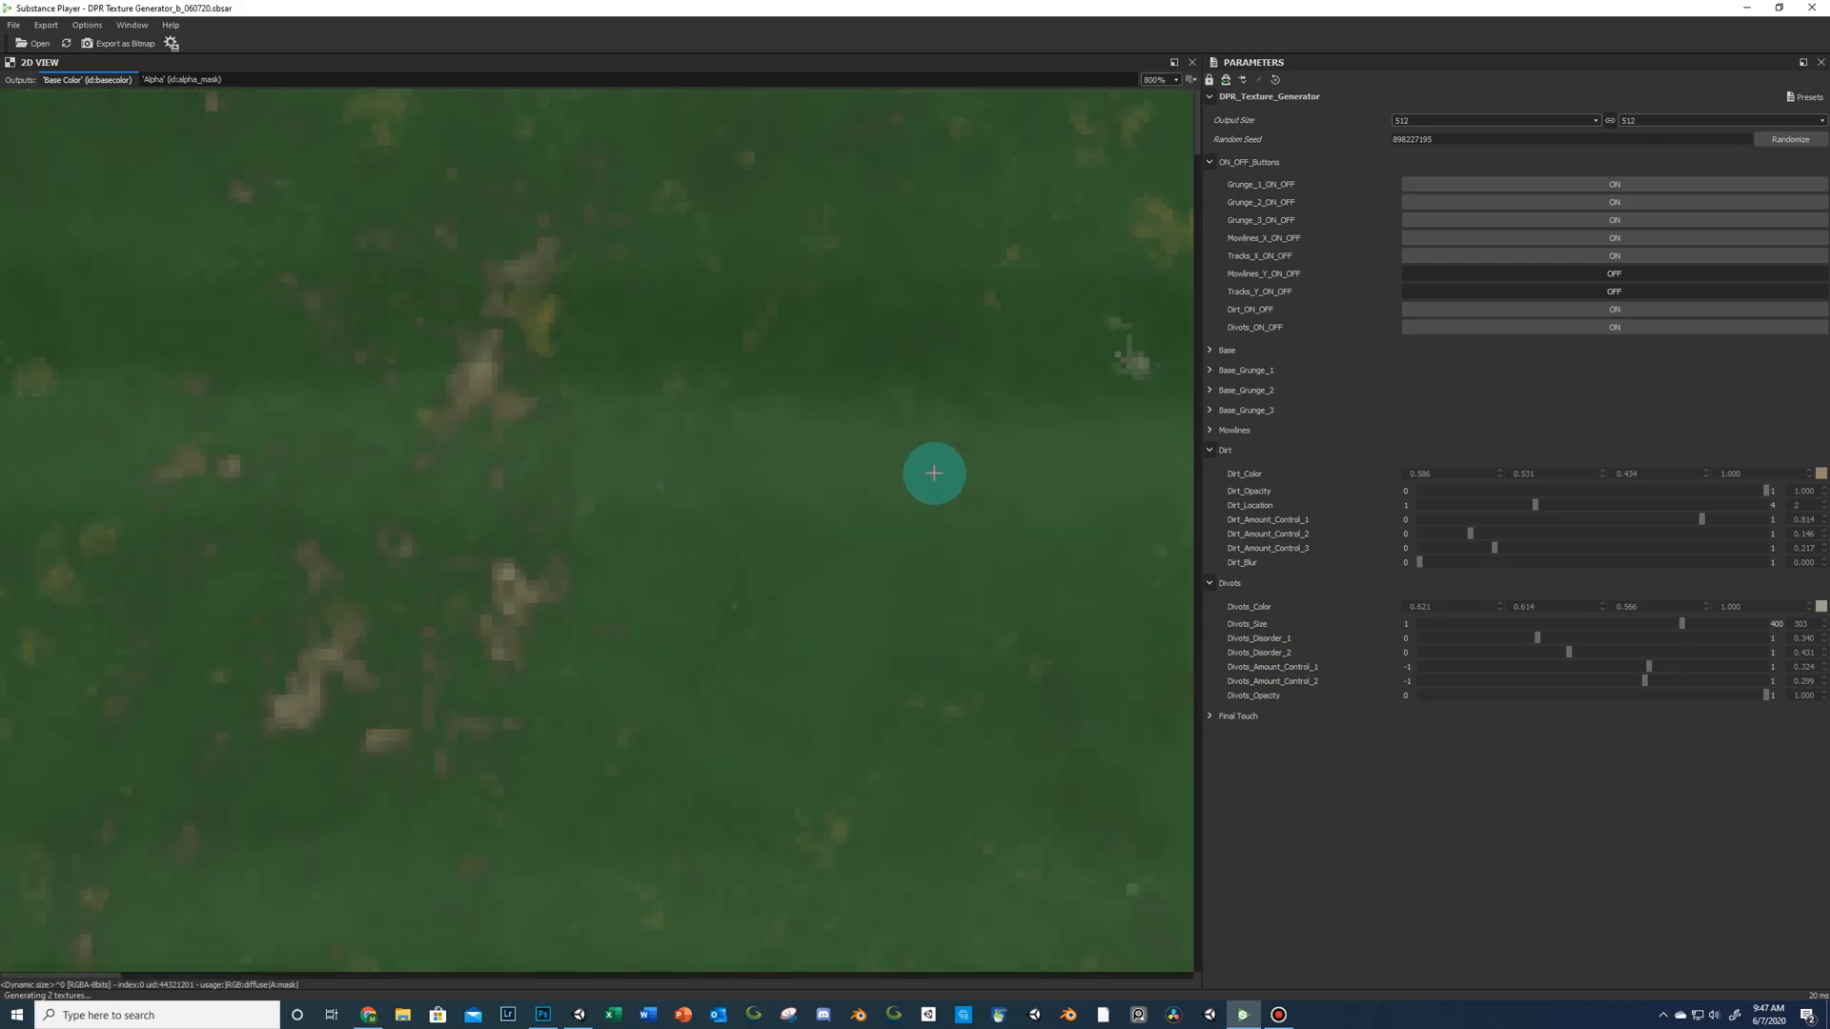
{"action": "left_click", "coordinate": [1604, 328]}
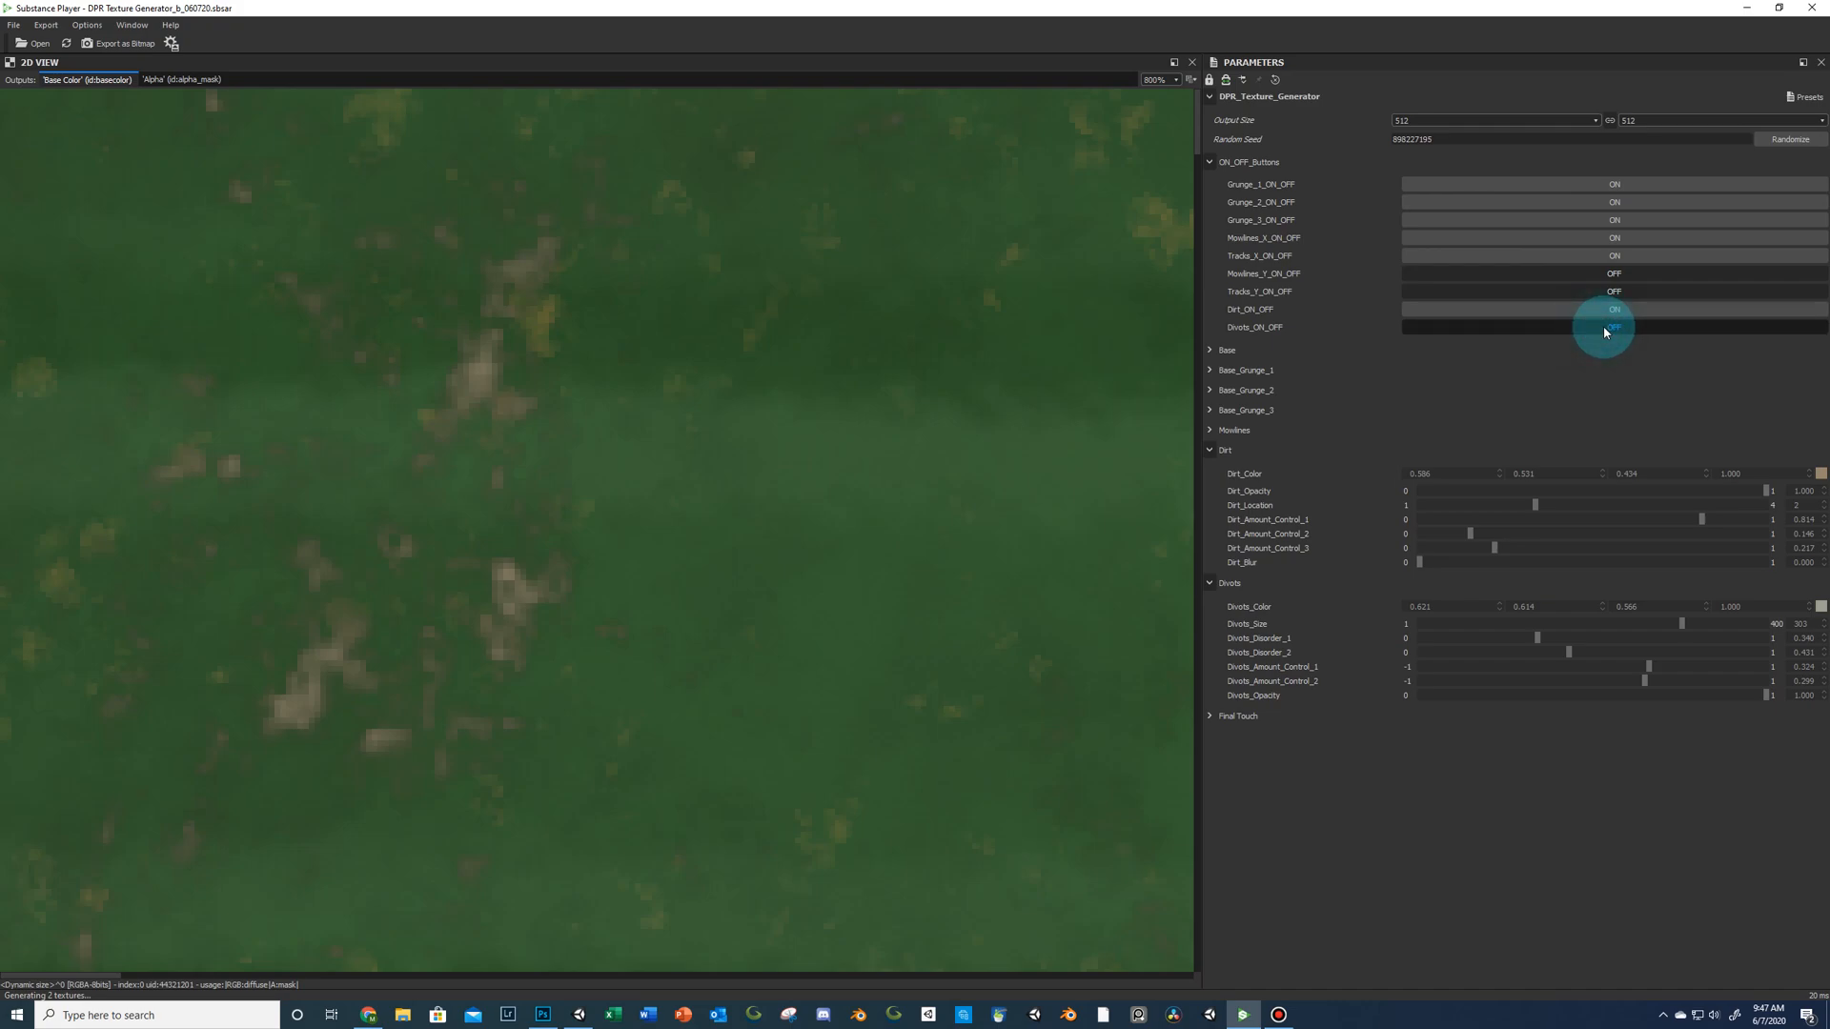
{"action": "left_click", "coordinate": [1594, 328]}
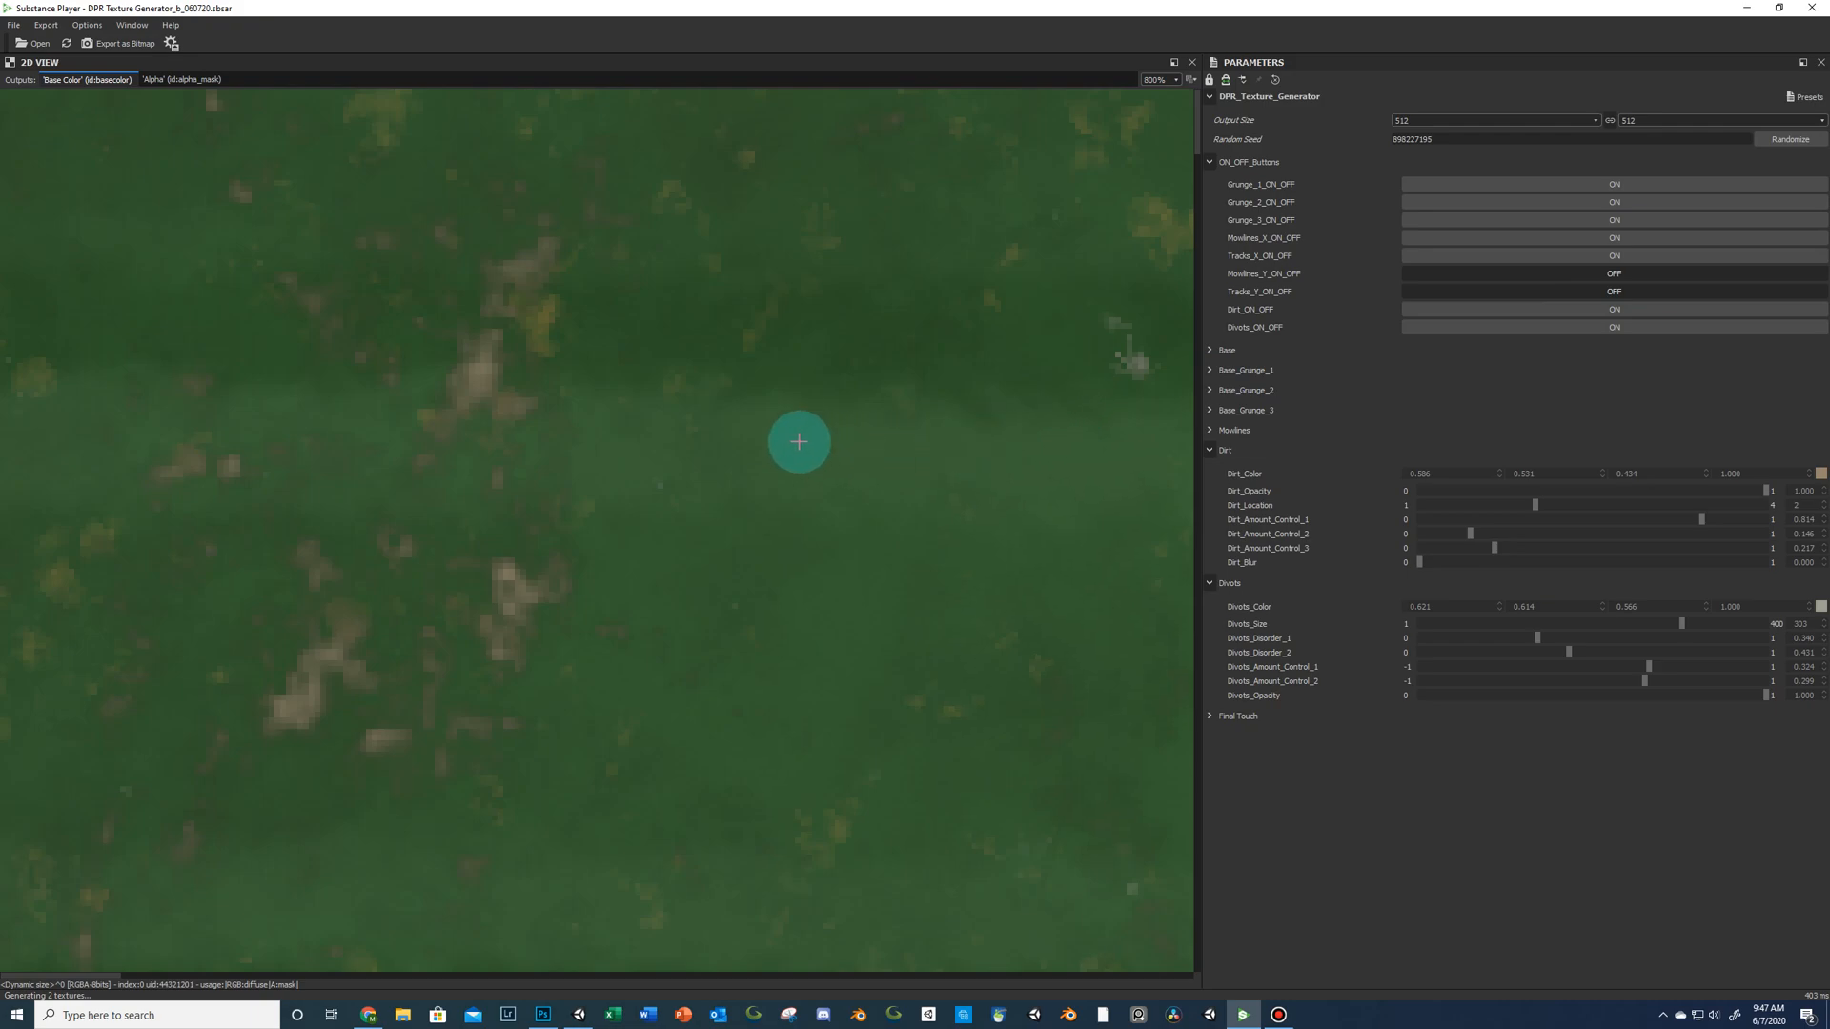
{"action": "left_click", "coordinate": [1172, 80]}
{"action": "left_click", "coordinate": [1156, 157]}
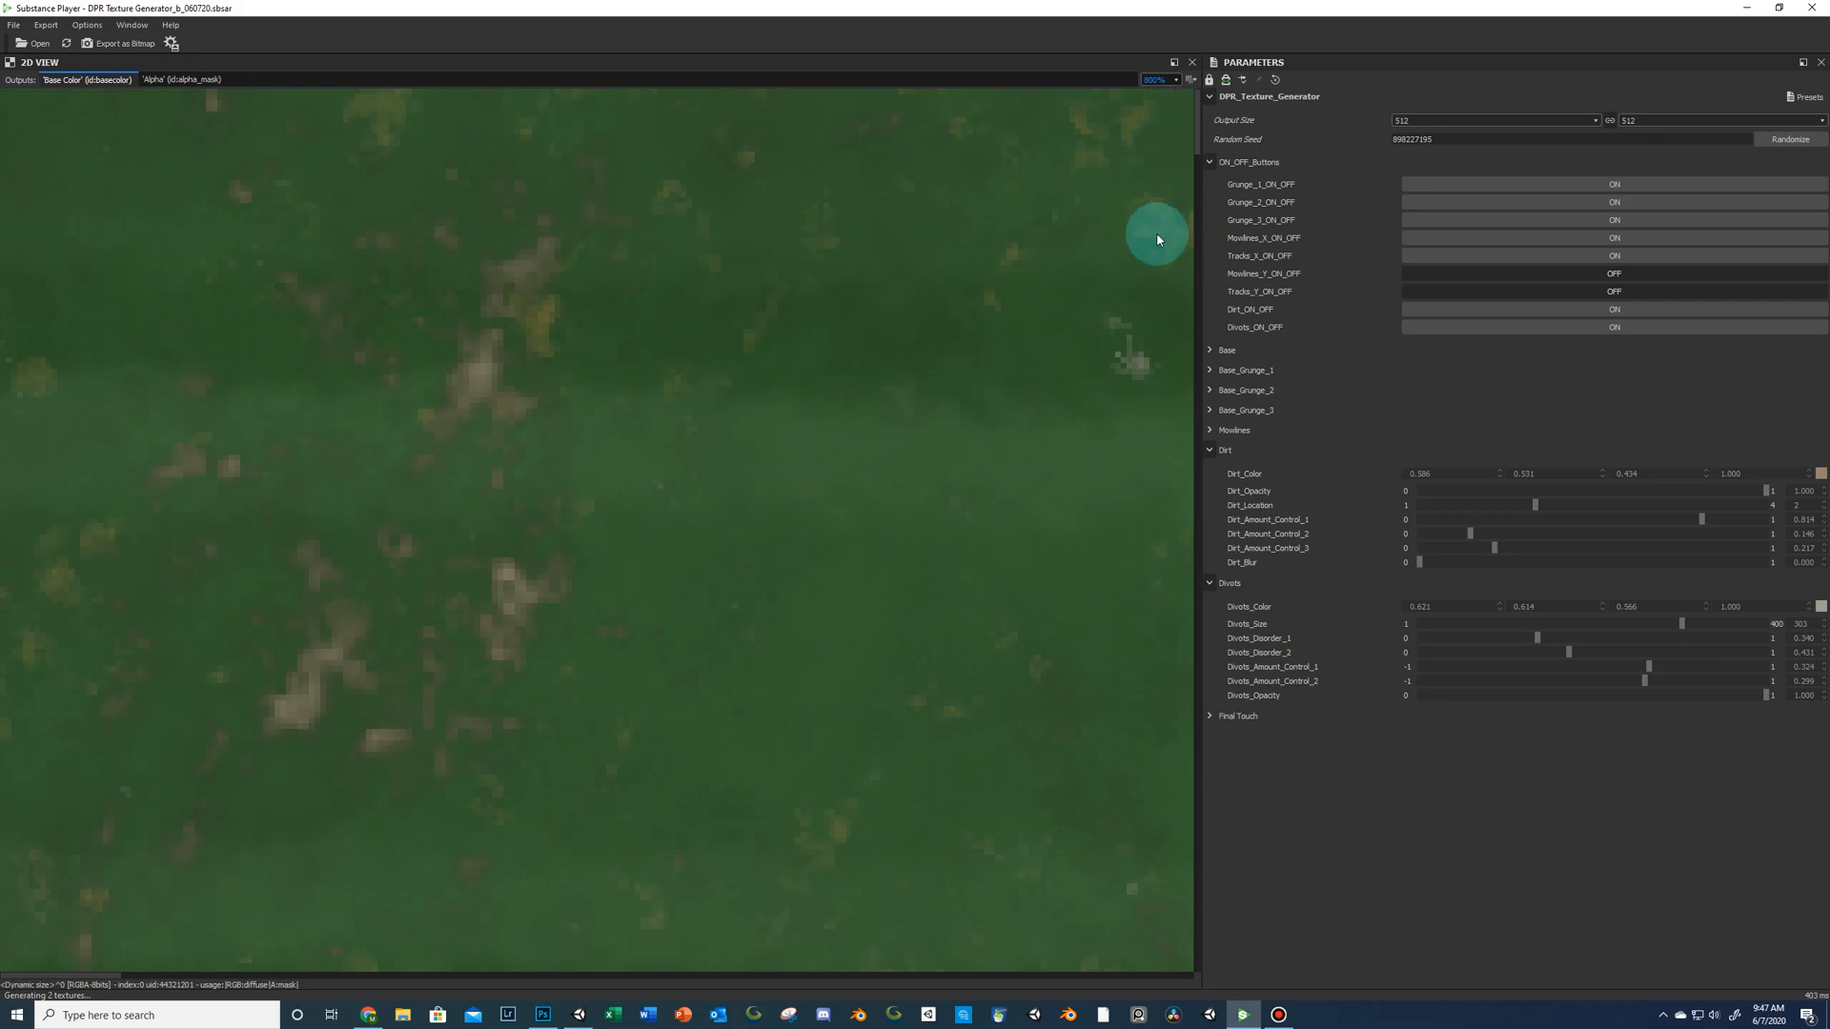
{"action": "left_click", "coordinate": [1634, 327]}
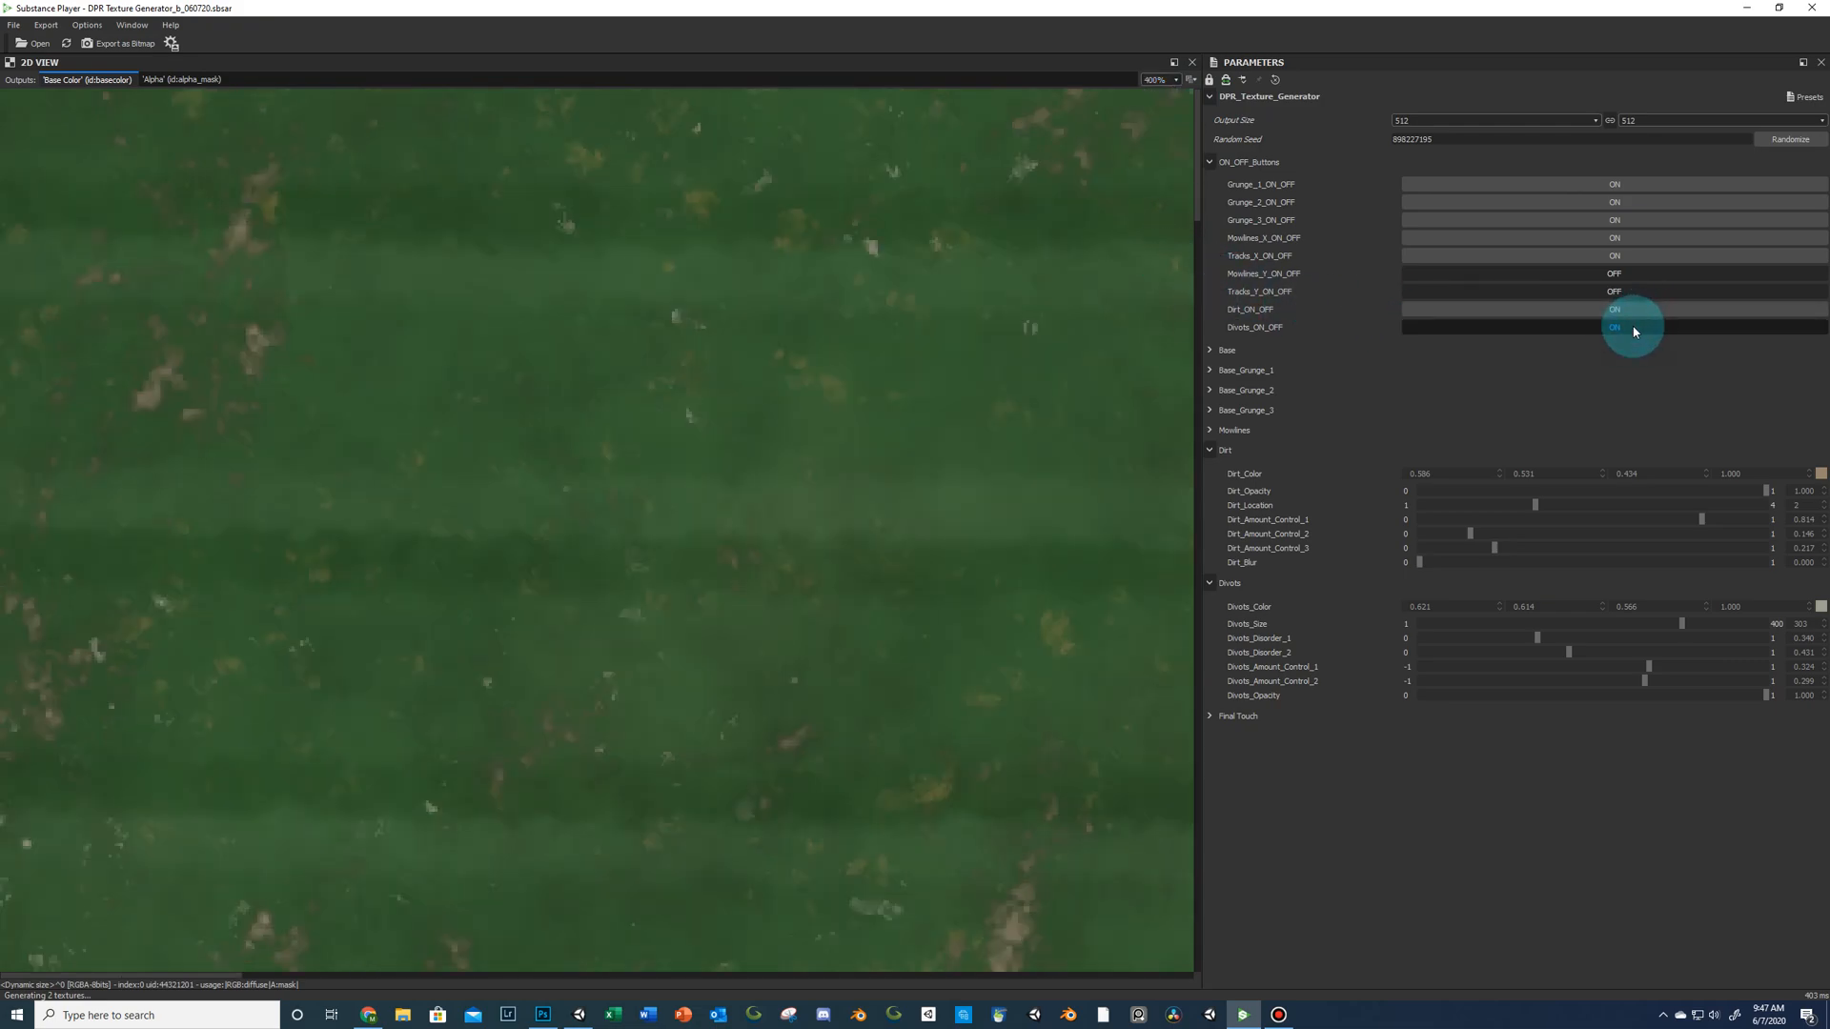
{"action": "left_click", "coordinate": [1632, 327]}
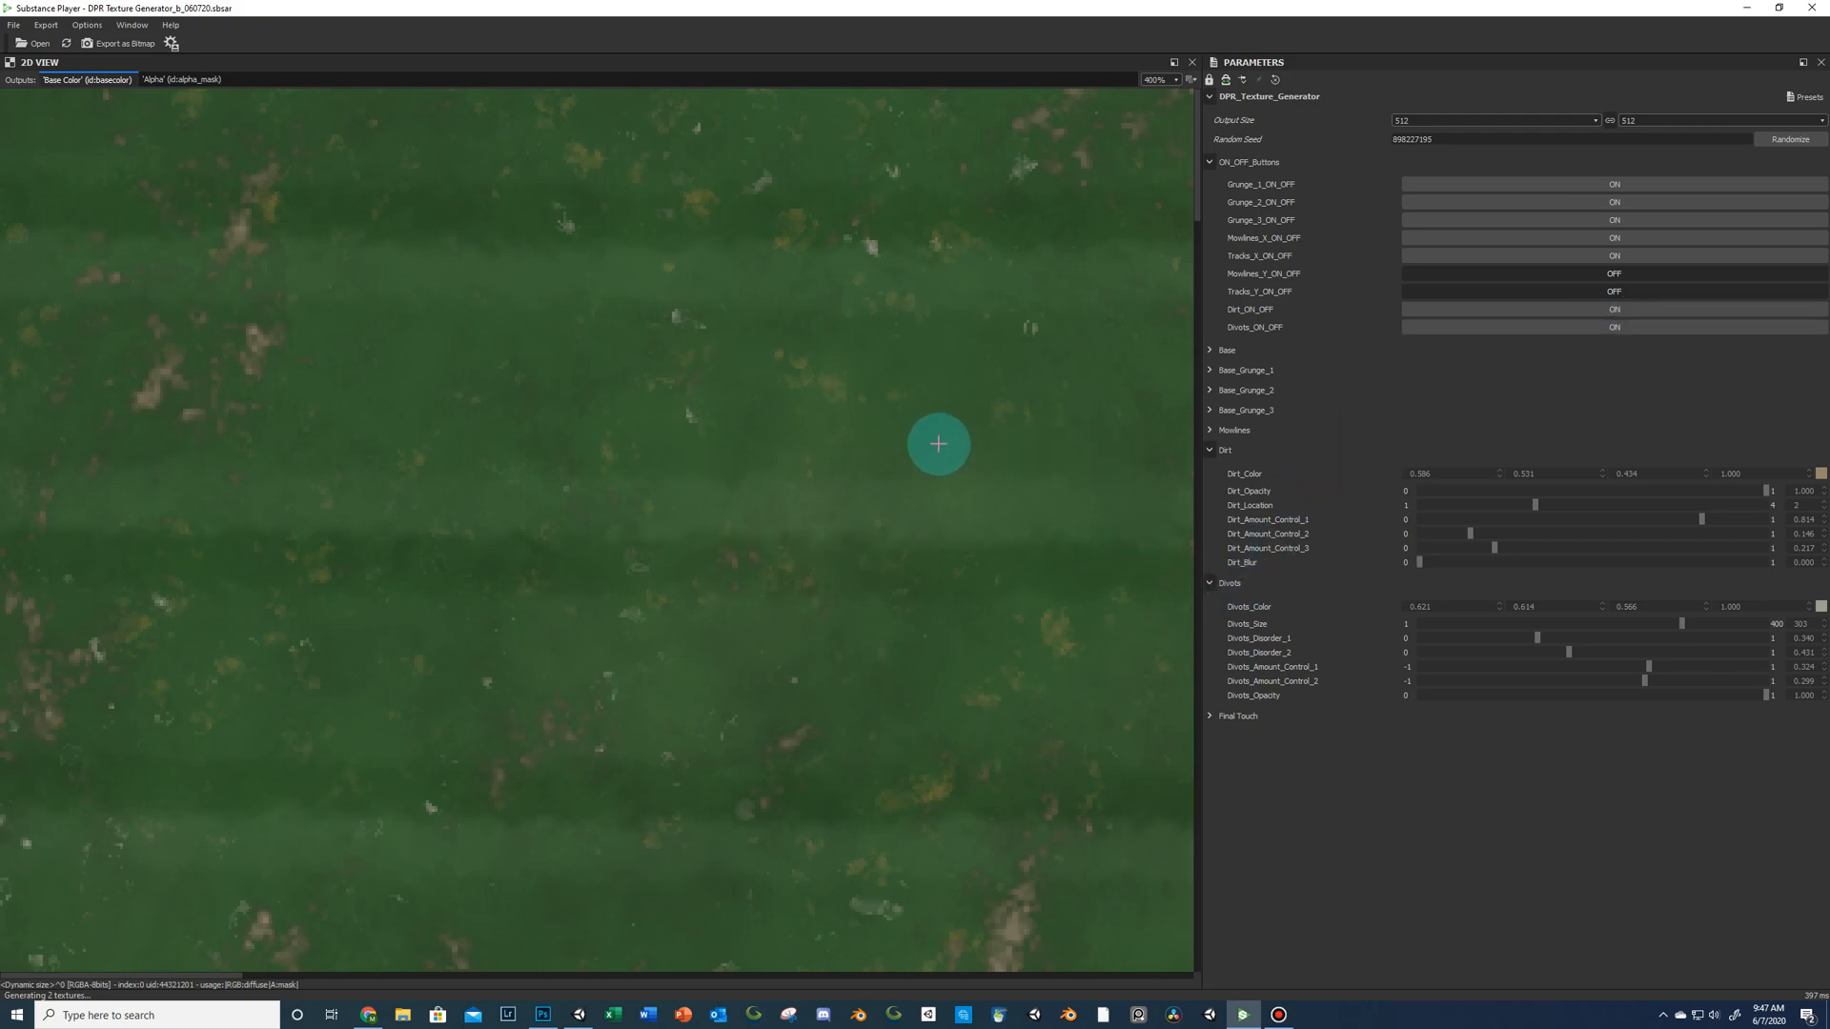
{"action": "left_click", "coordinate": [1162, 80]}
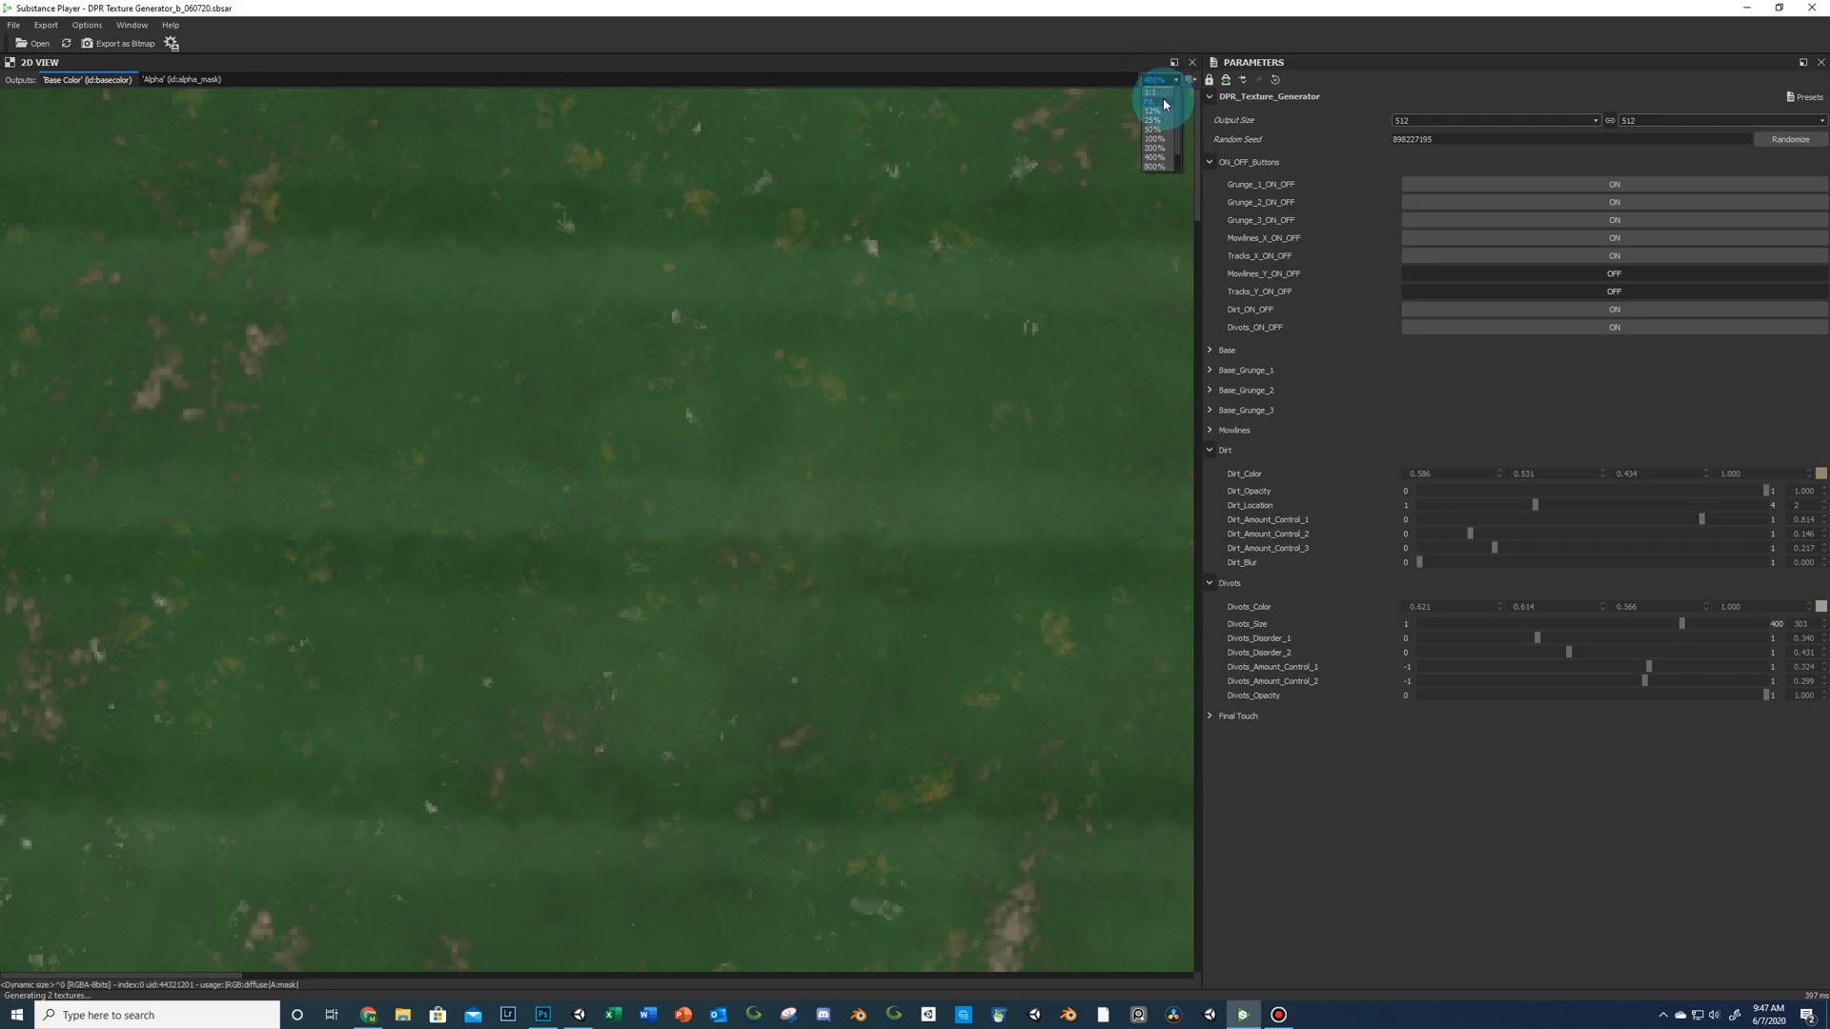
{"action": "left_click", "coordinate": [1163, 101]}
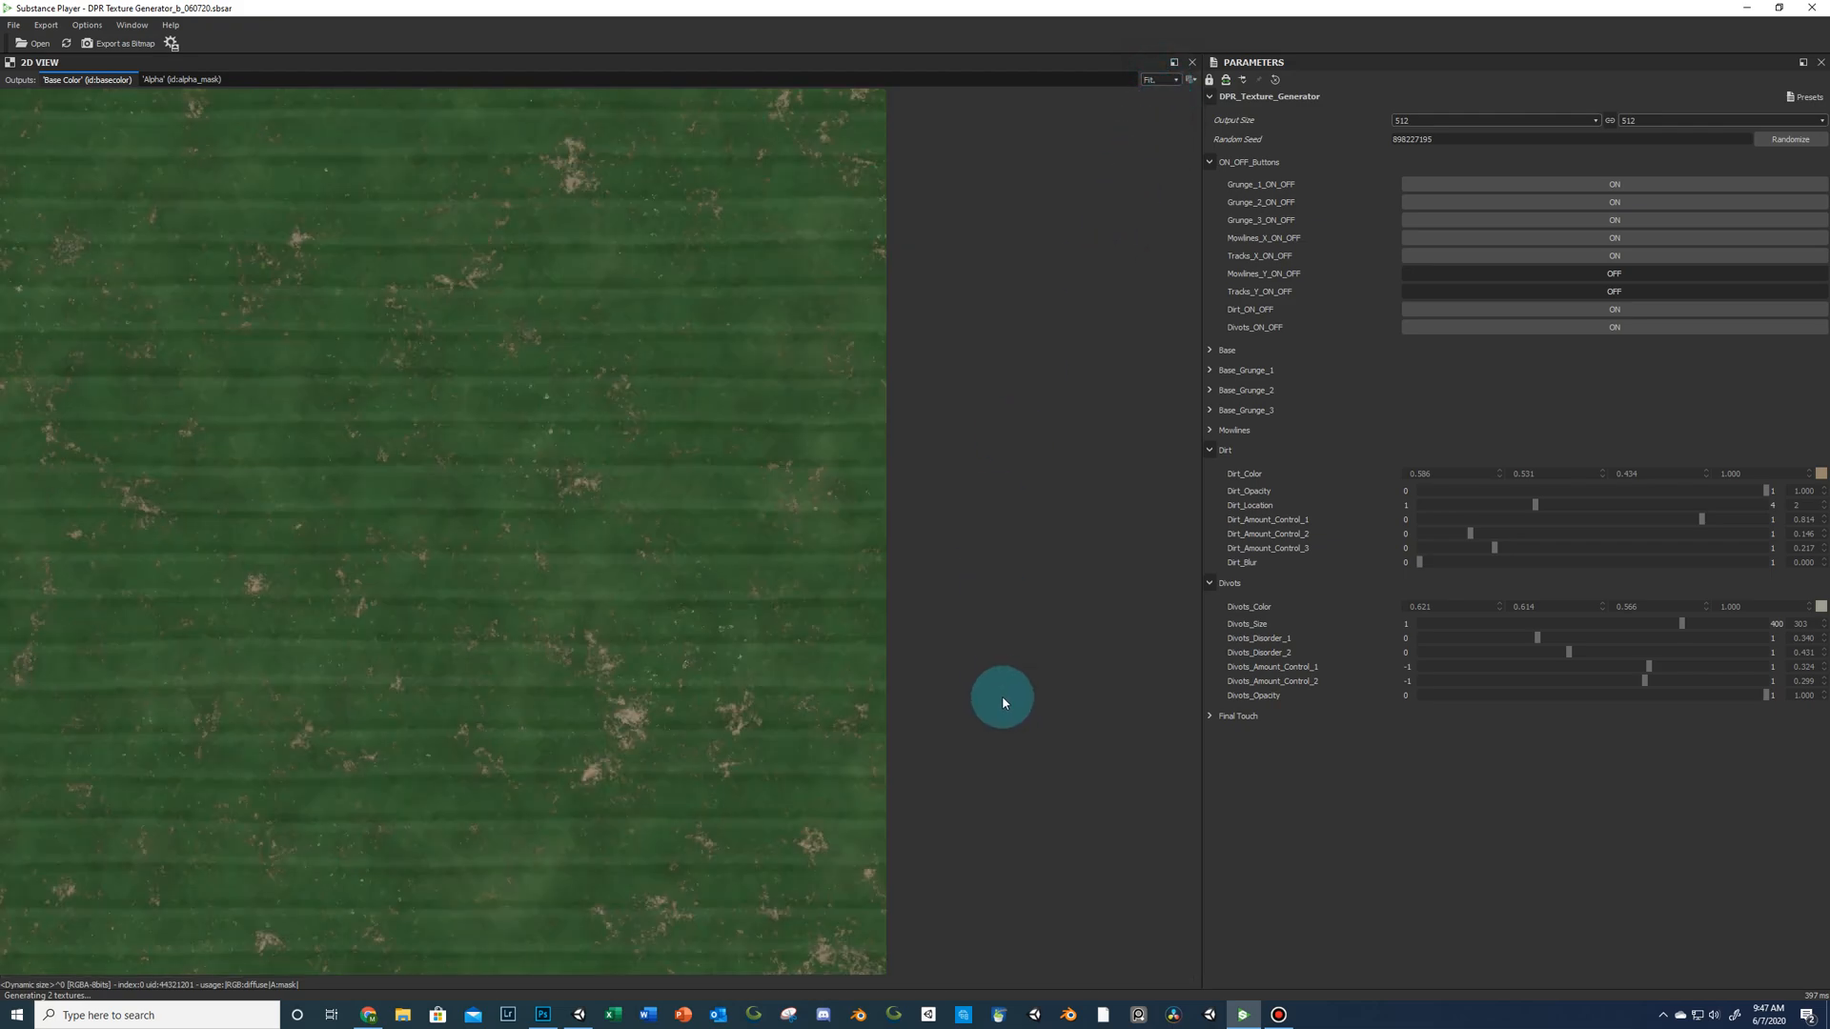
Expand the Final Touch settings and adjust Final_Touch_Contrast to 0.057 and Final_Touch_Brightness to 0.506.
{"action": "left_click", "coordinate": [1210, 716]}
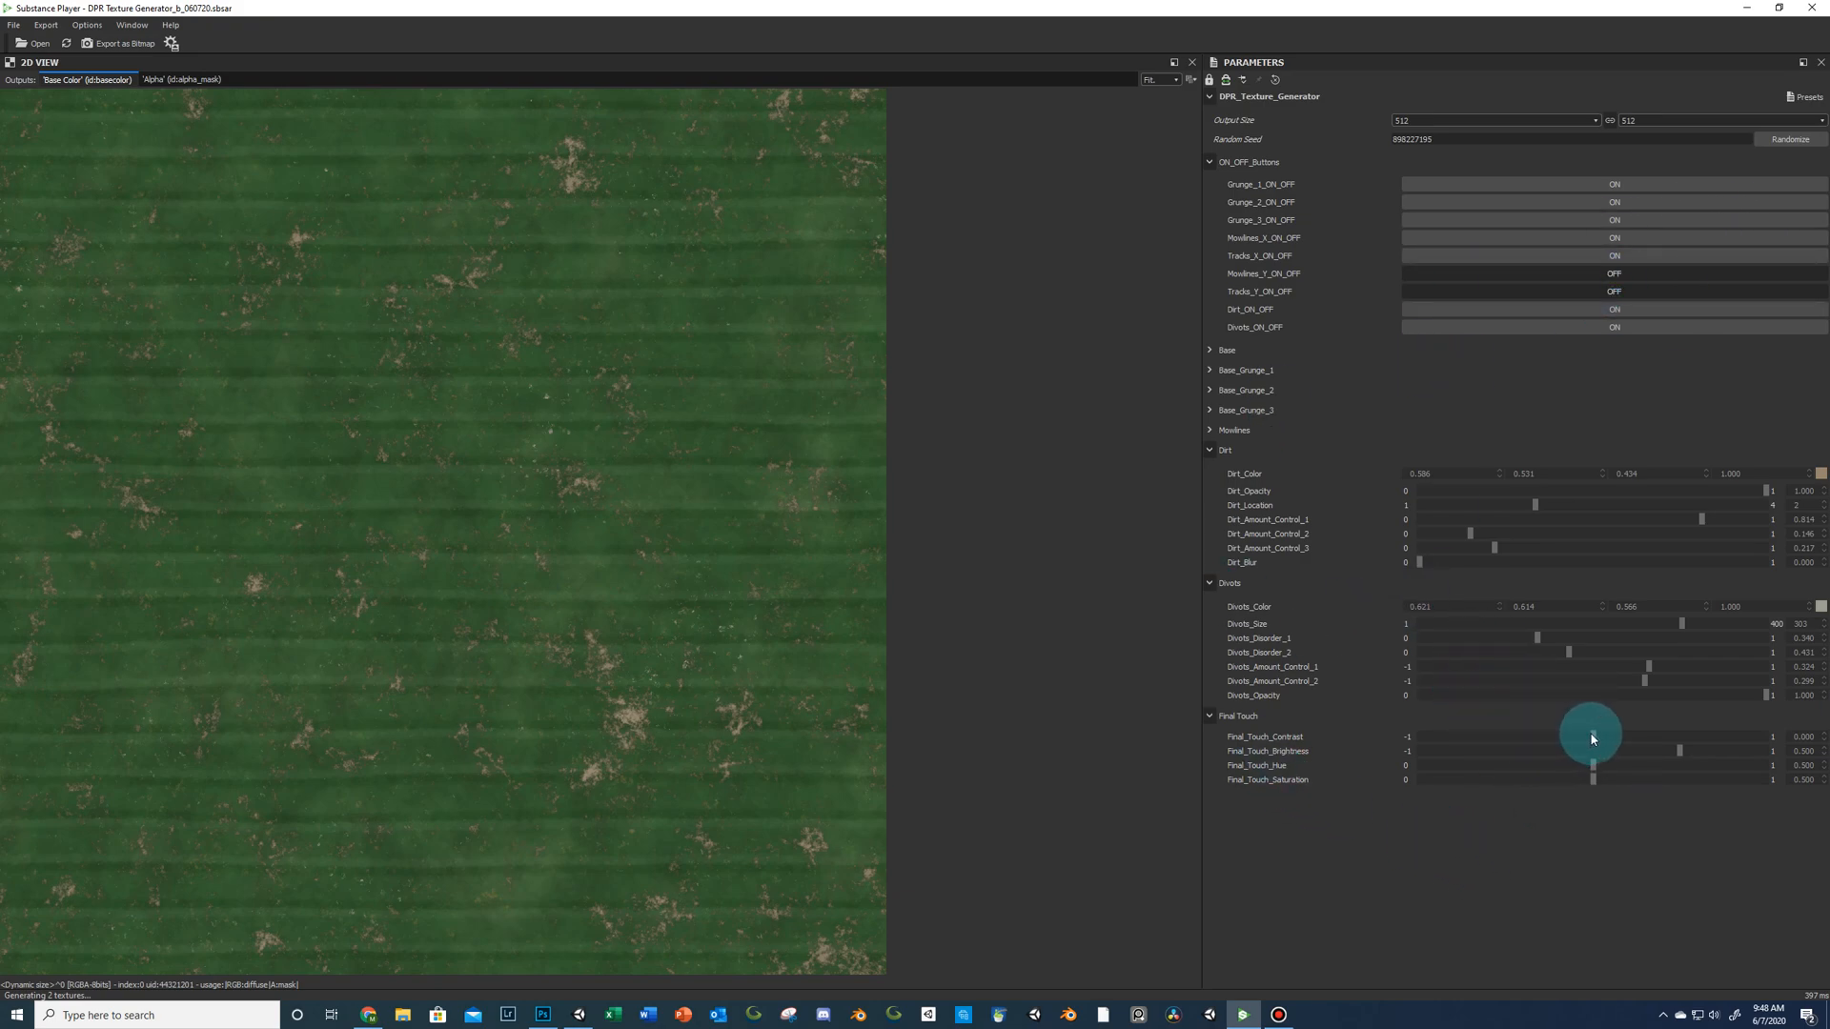
{"action": "mouse_move", "coordinate": [1593, 737]}
{"action": "left_mouse_down"}
{"action": "mouse_move", "coordinate": [1620, 742]}
{"action": "mouse_move", "coordinate": [1605, 746]}
{"action": "left_mouse_up"}
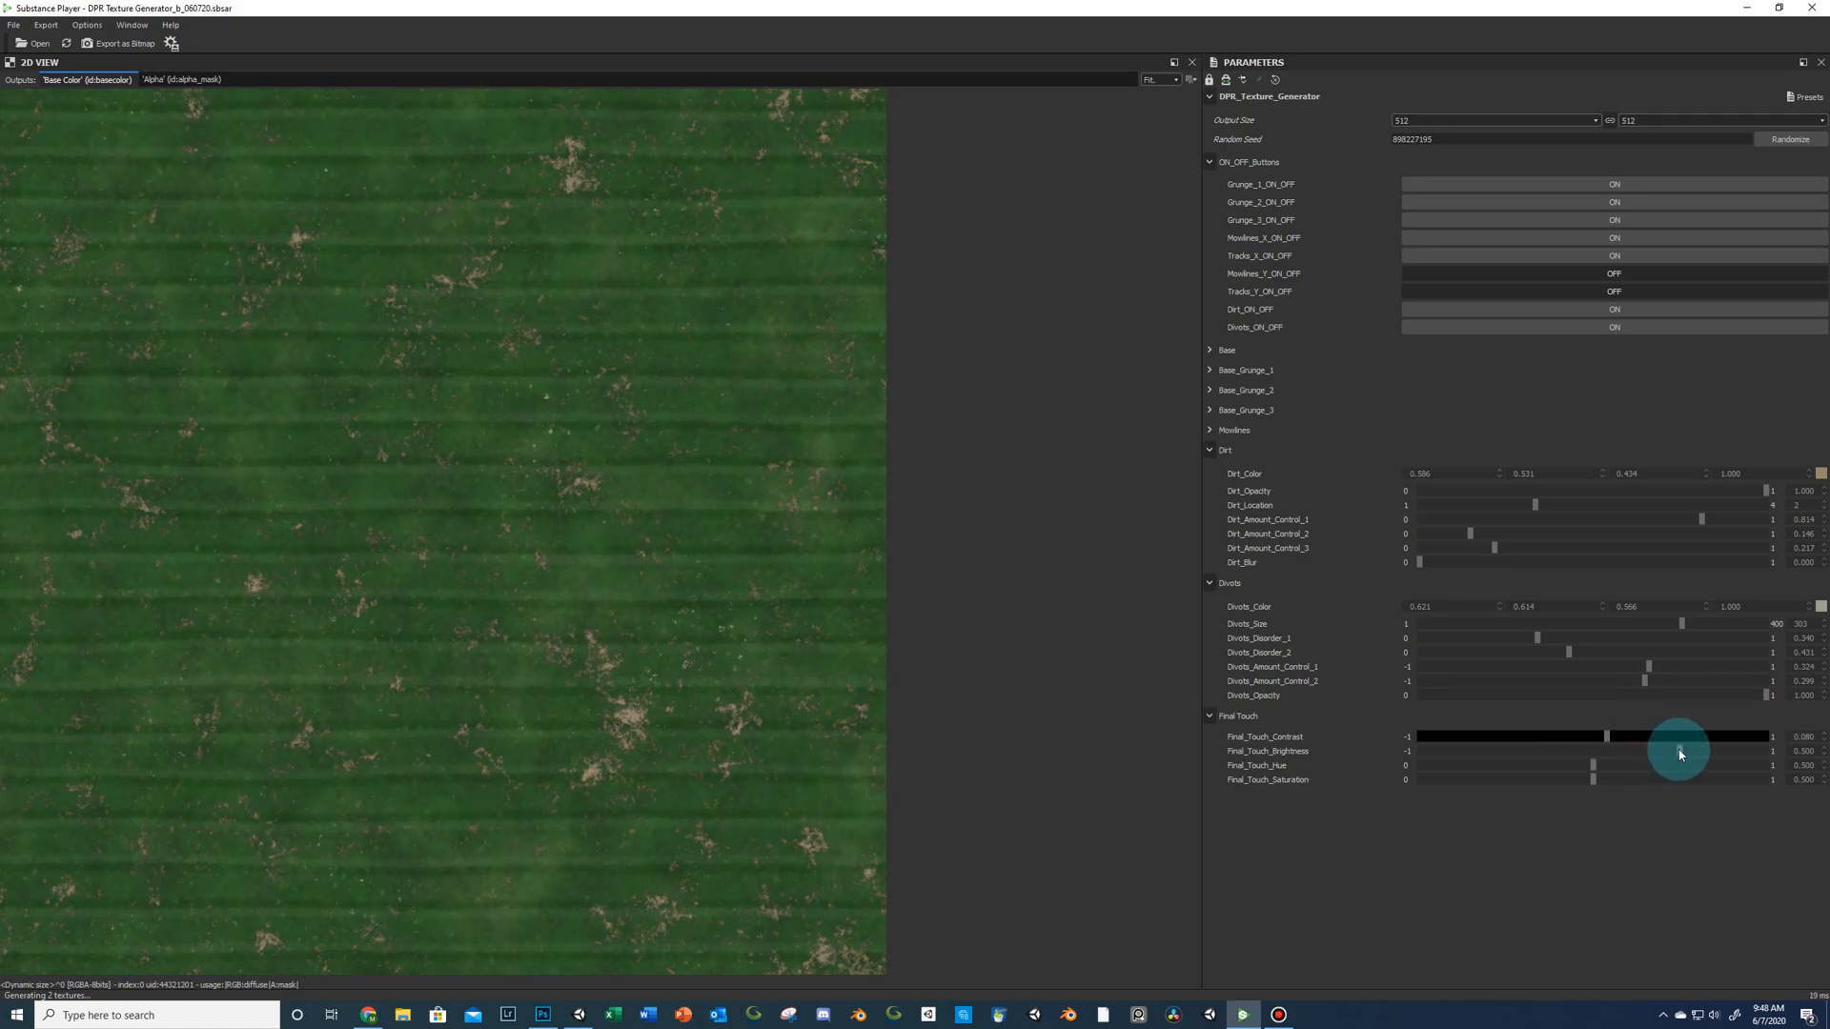
{"action": "left_click_drag", "start_coordinate": [1679, 754], "coordinate": [1678, 756]}
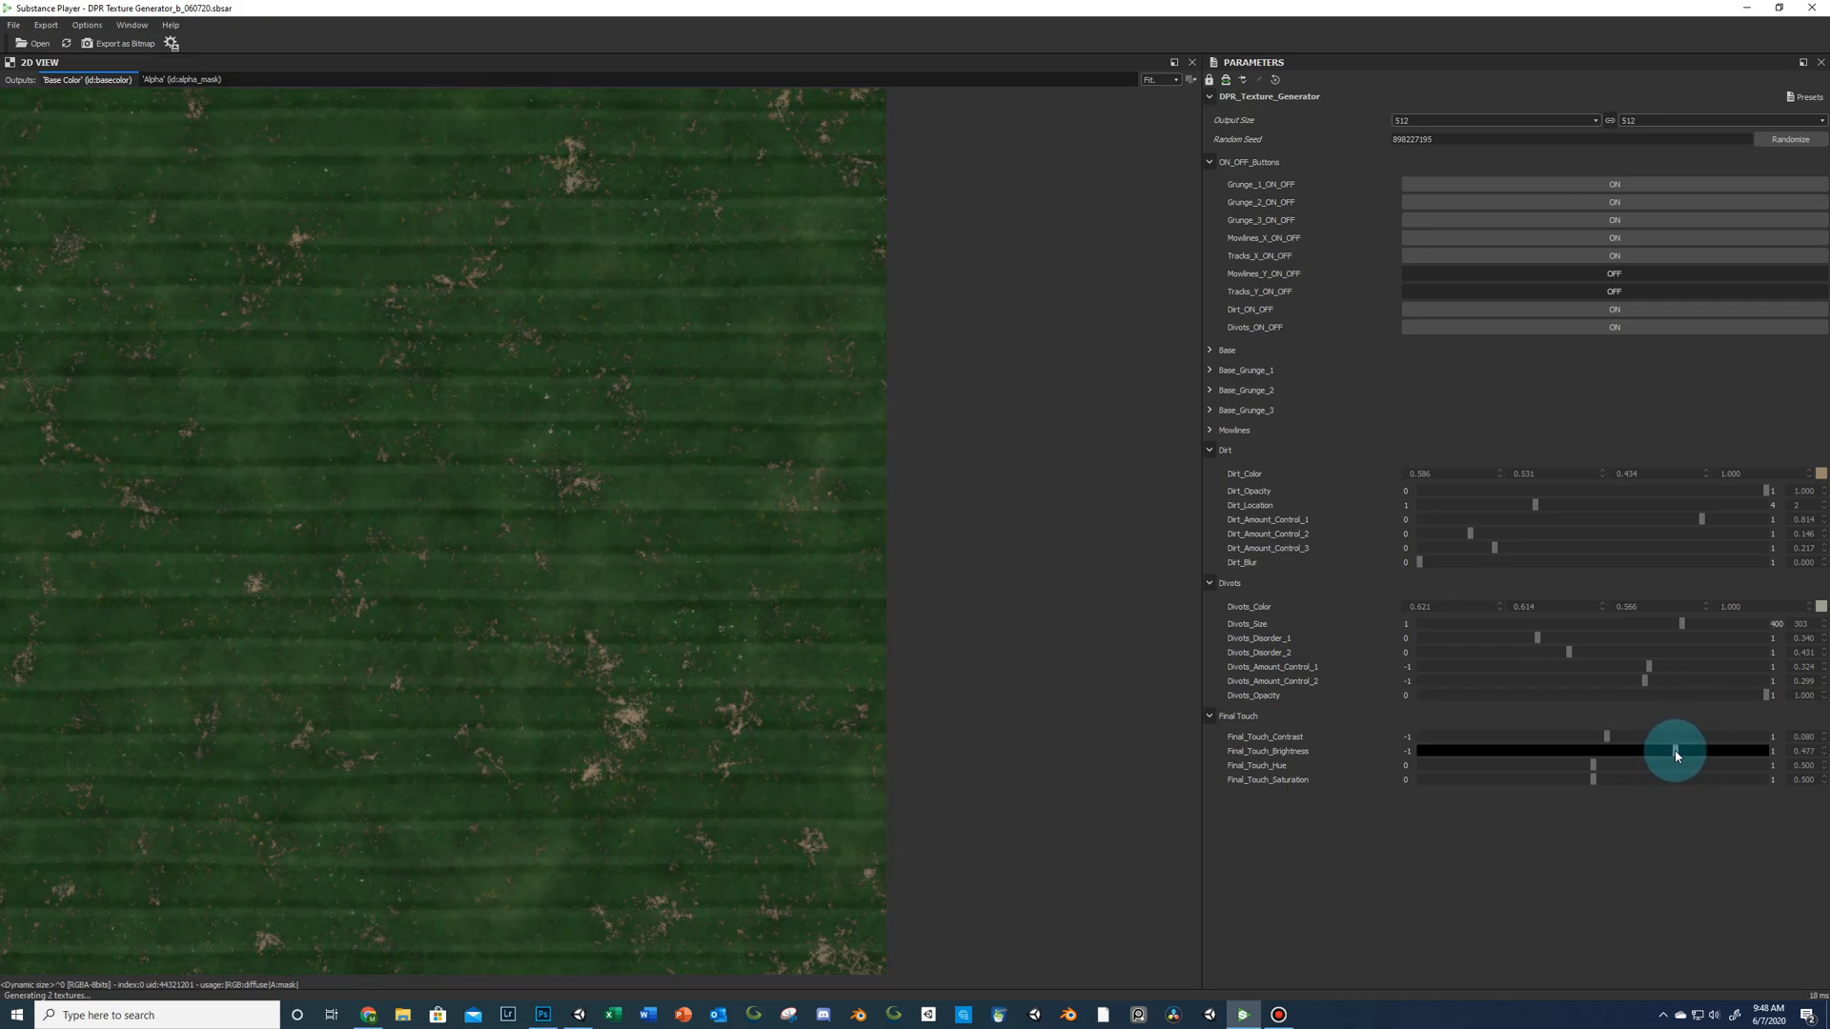
{"action": "left_click", "coordinate": [1611, 738]}
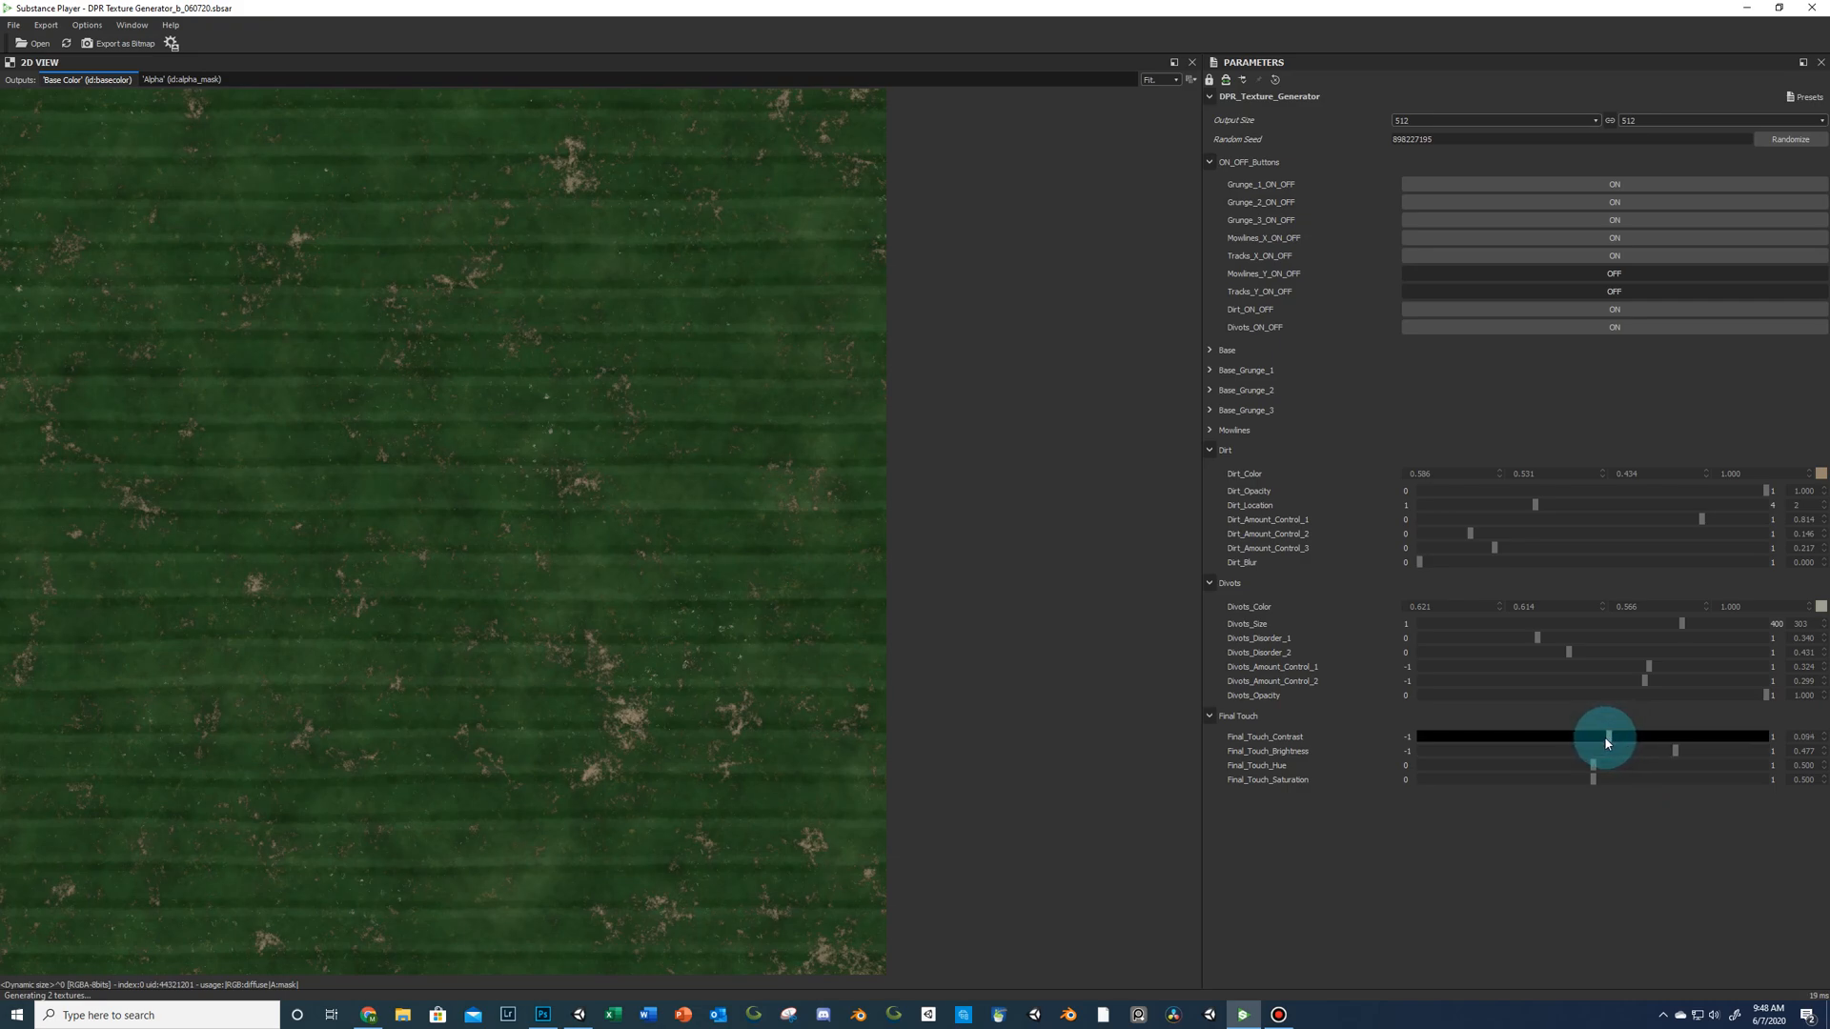
{"action": "left_click_drag", "start_coordinate": [1604, 744], "coordinate": [1682, 755]}
{"action": "left_click", "coordinate": [1675, 752]}
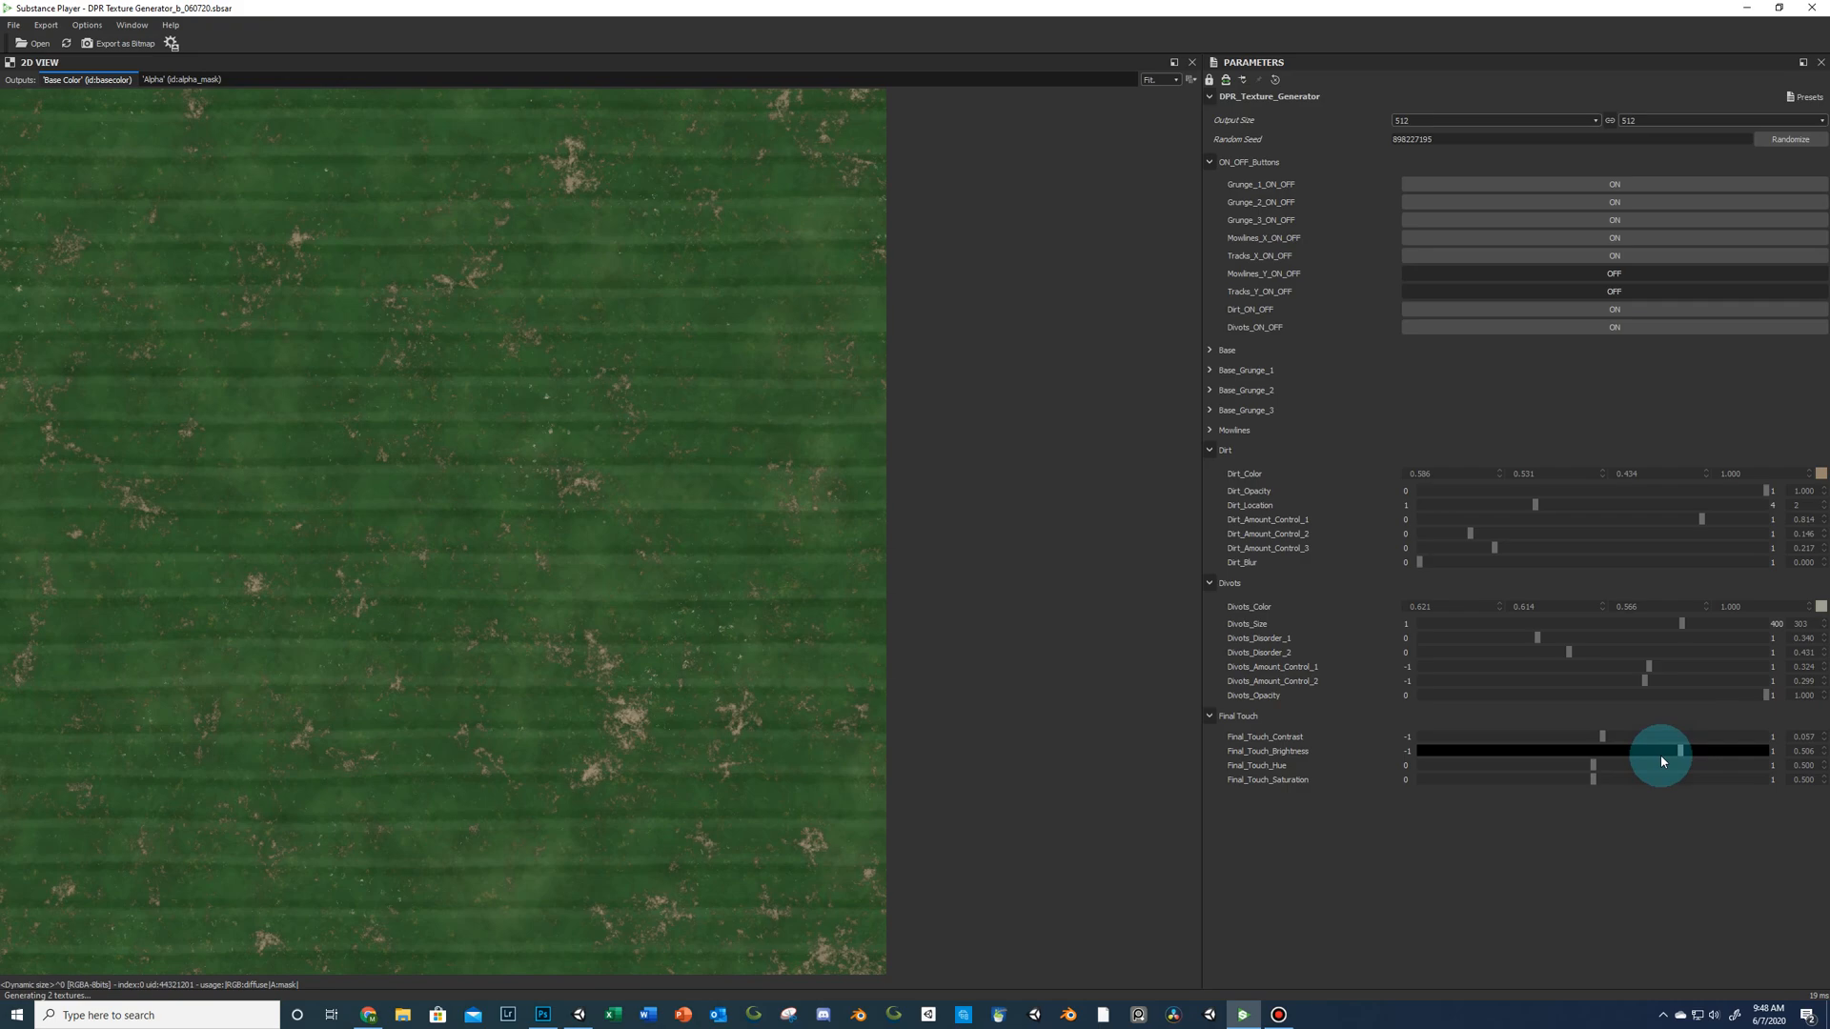
Lower Final_Touch_Brightness slightly to 0.492.
{"action": "left_click", "coordinate": [1794, 751]}
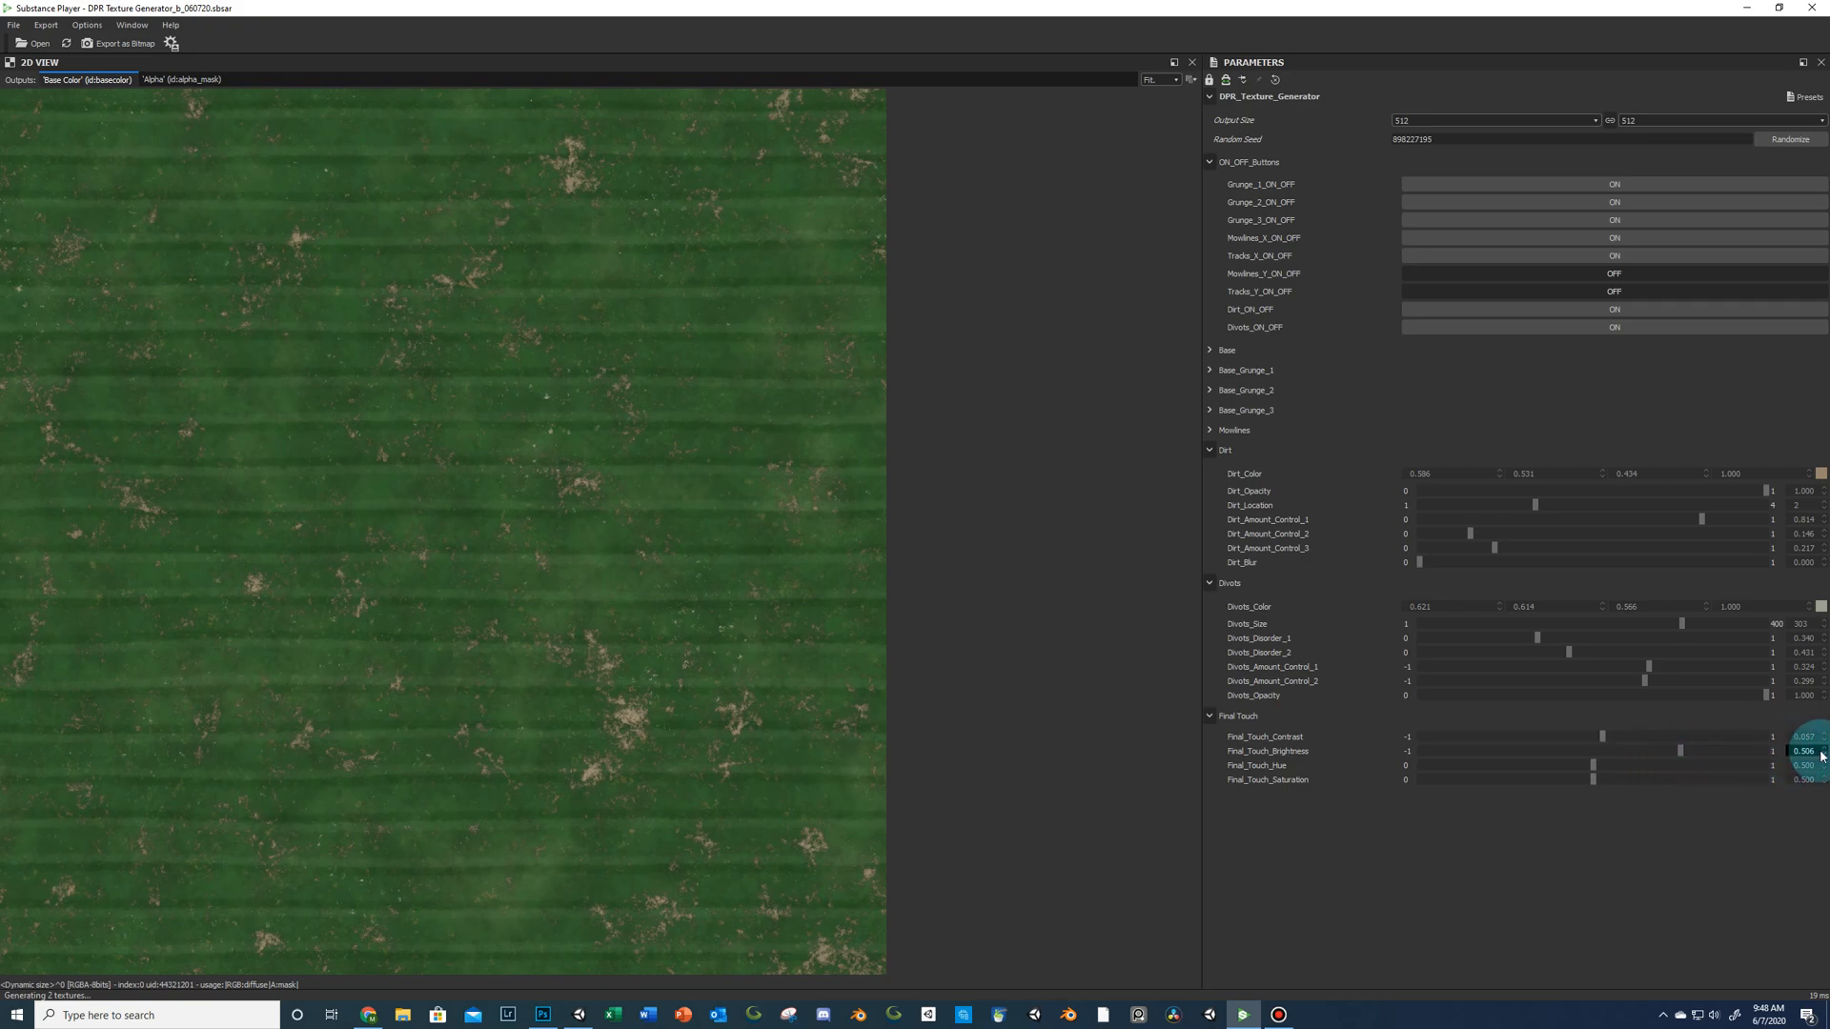
{"action": "left_click_drag", "start_coordinate": [1802, 751], "coordinate": [1774, 751]}
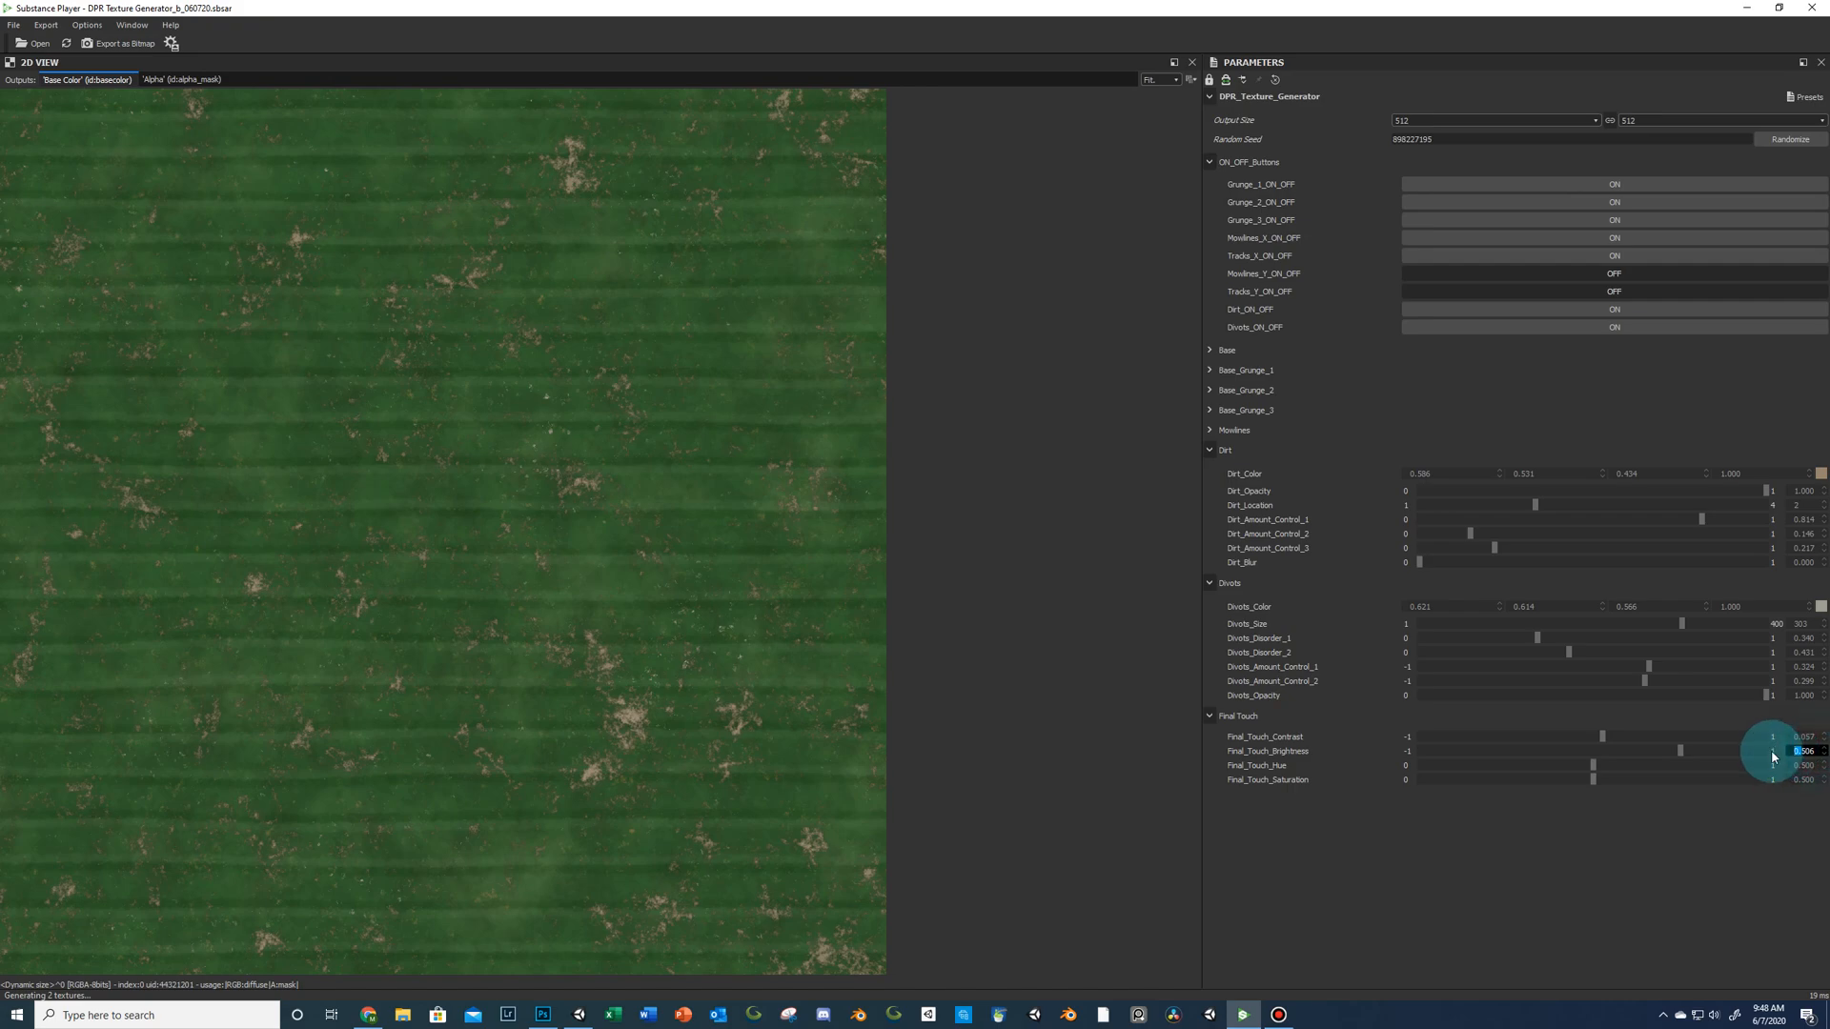
{"action": "left_click", "coordinate": [1683, 755]}
{"action": "left_click_drag", "start_coordinate": [1682, 757], "coordinate": [1679, 758]}
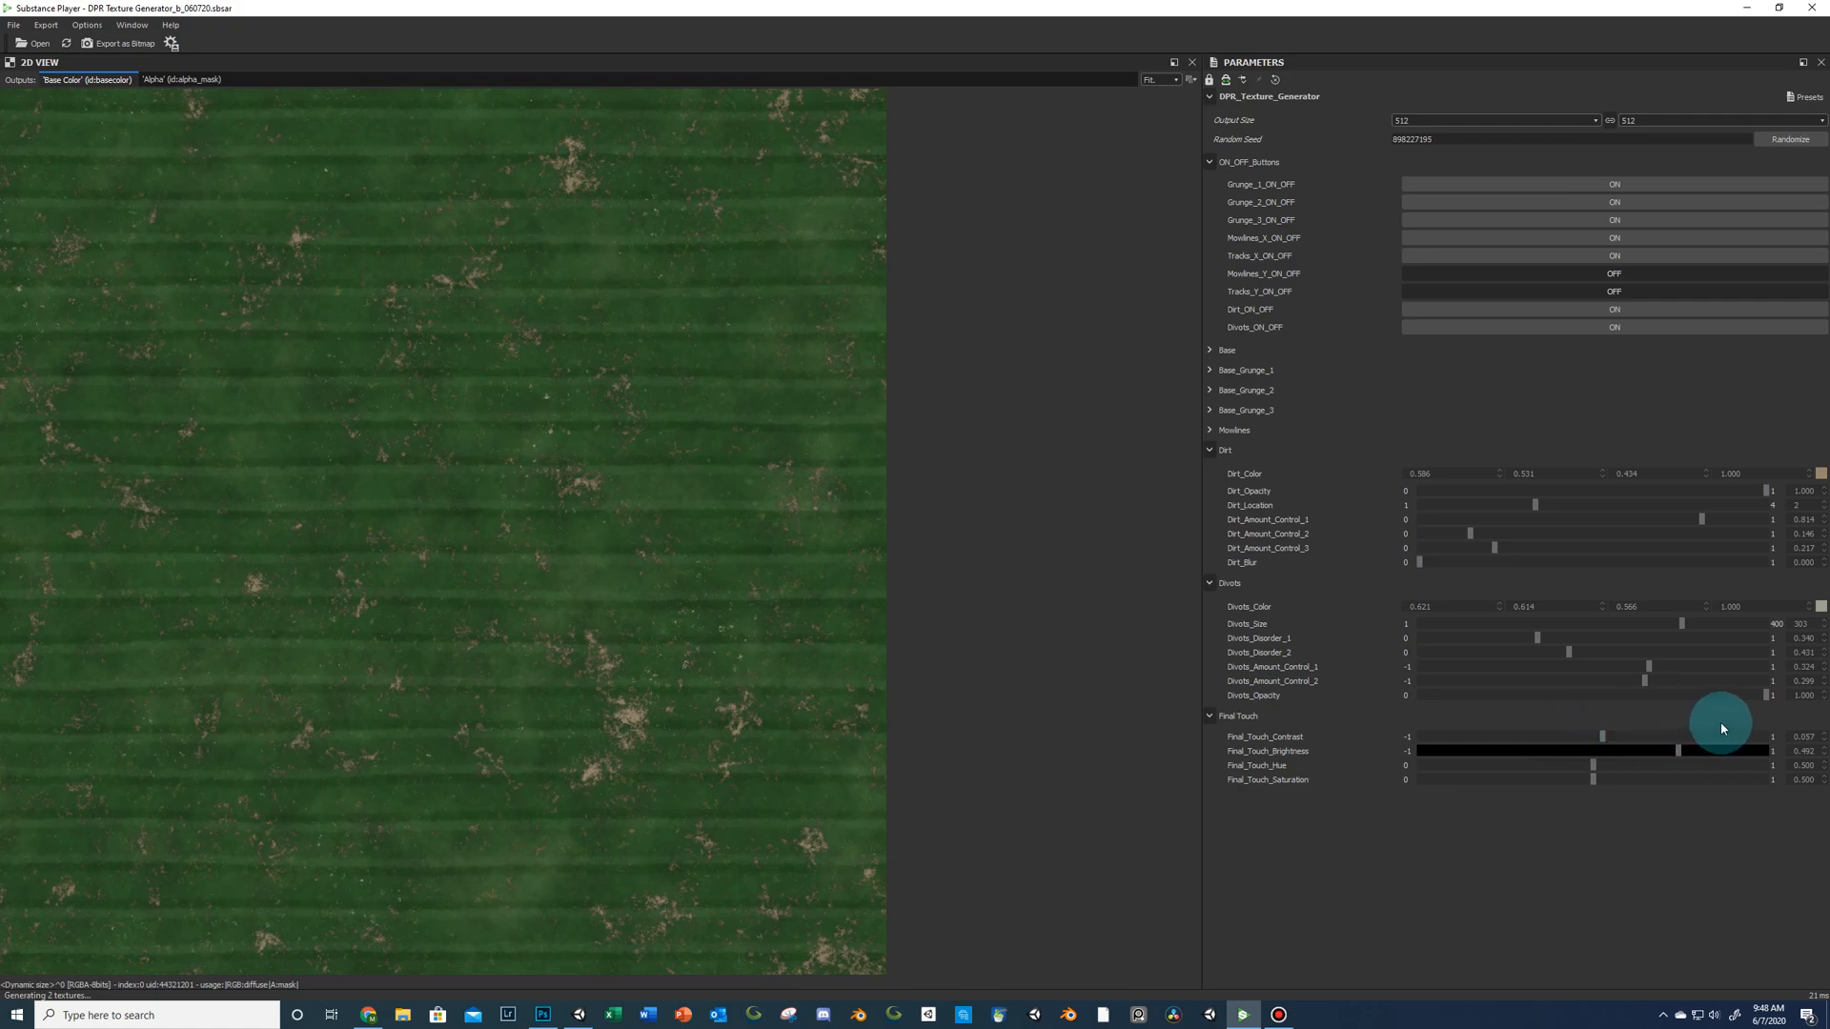
Try Final_Touch_Contrast at 0.5, and reduce it to 0.05.
{"action": "left_click", "coordinate": [1815, 742]}
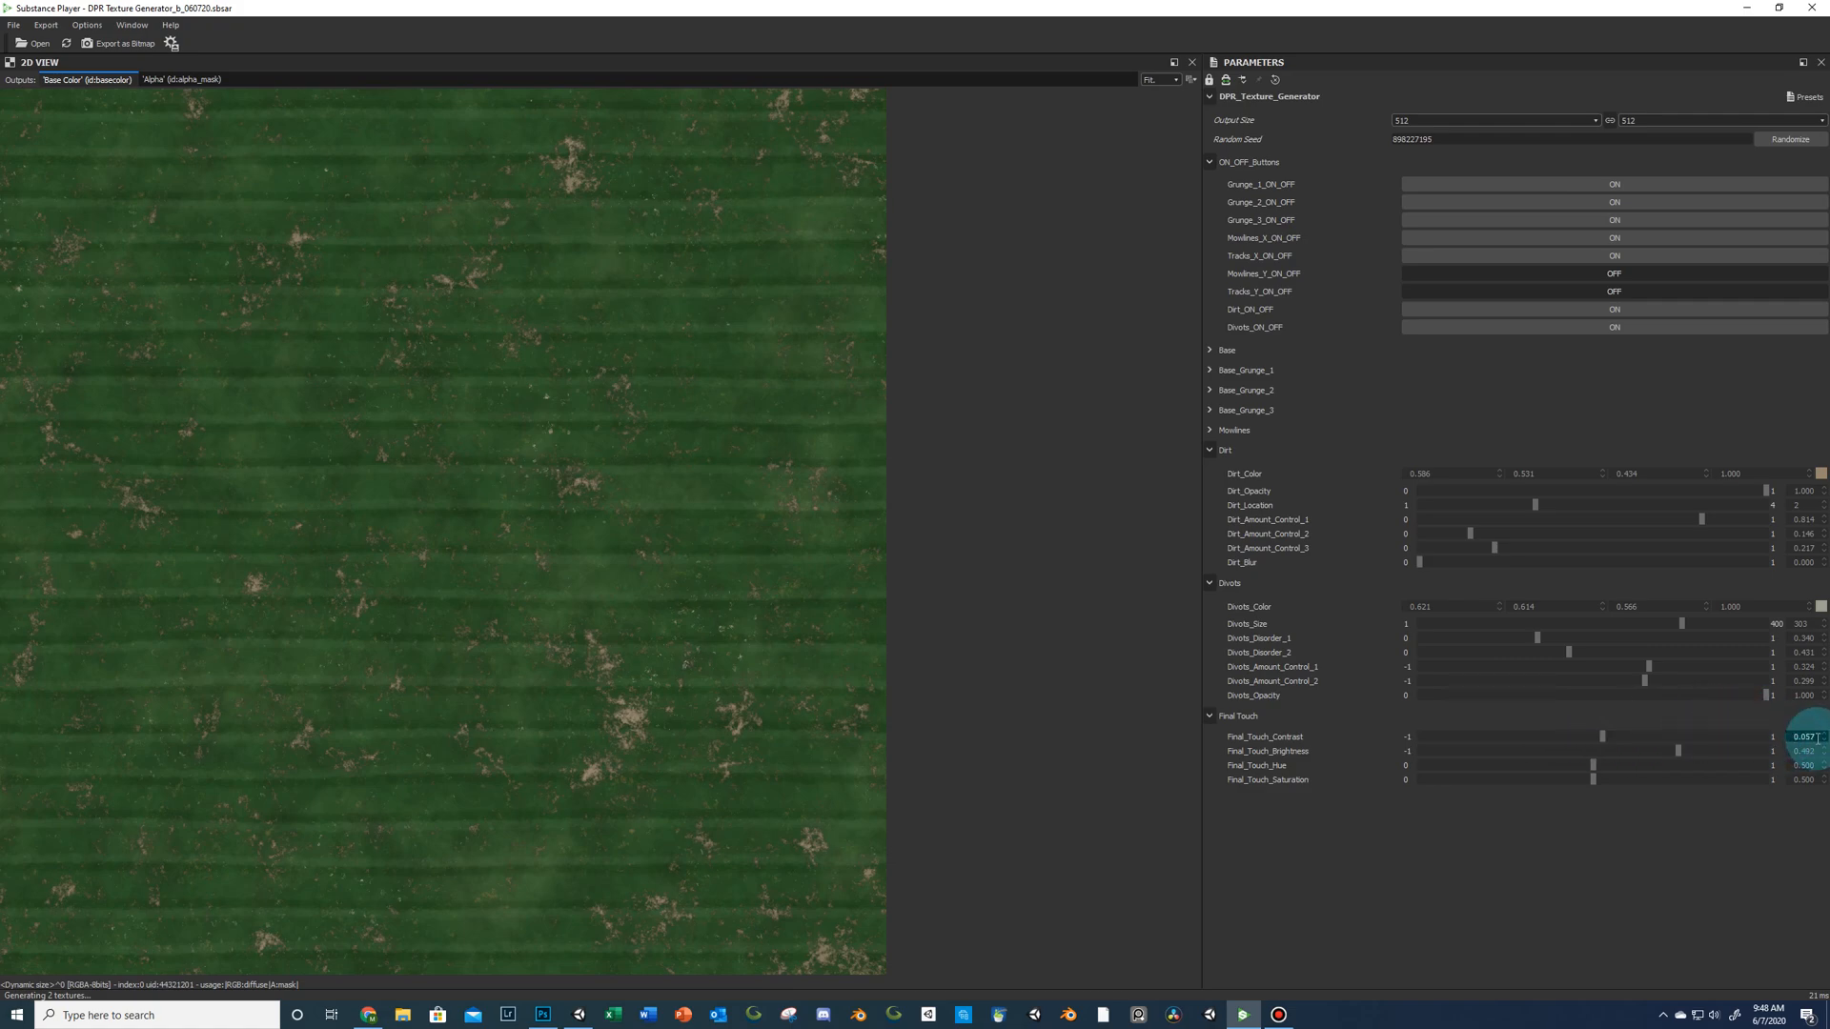
{"action": "left_click_drag", "start_coordinate": [1817, 739], "coordinate": [1750, 736]}
{"action": "type", "text": ".5"}
{"action": "key", "text": "Return"}
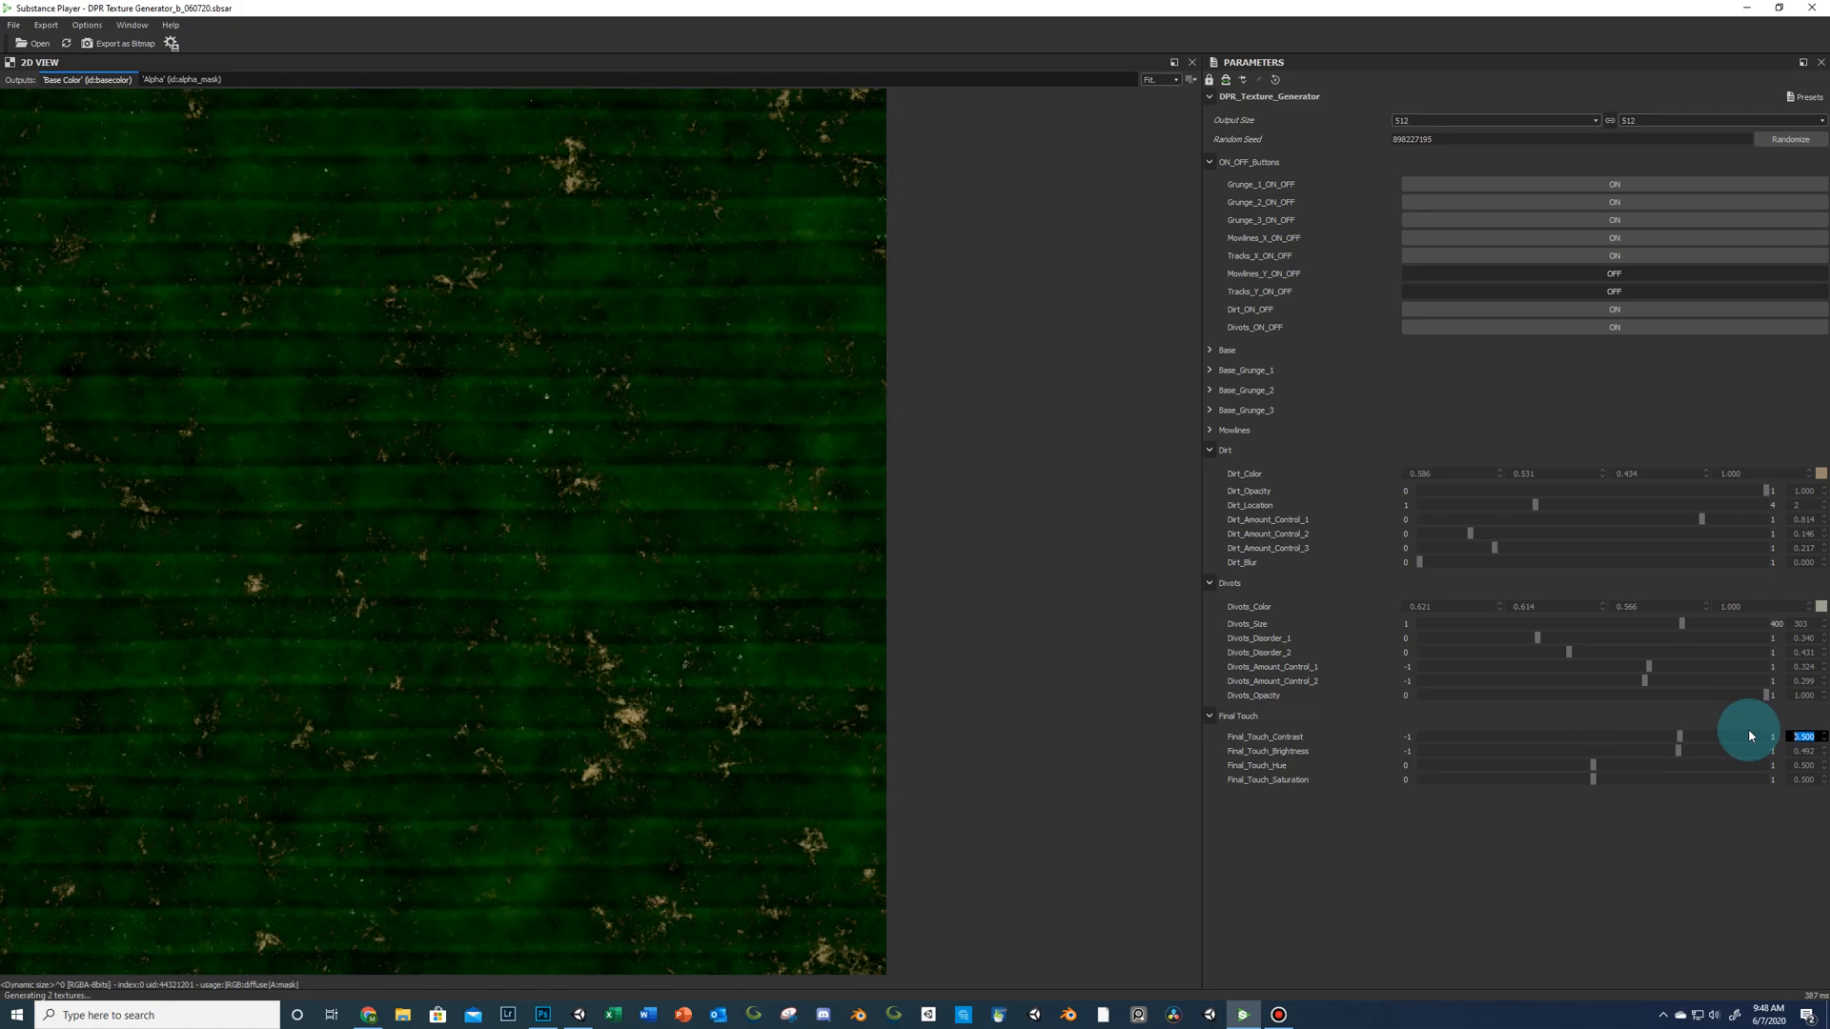
{"action": "type", "text": ".05"}
{"action": "key", "text": "Return"}
Set Final_Touch_Brightness to exactly 0.5.
{"action": "left_click", "coordinate": [1804, 751]}
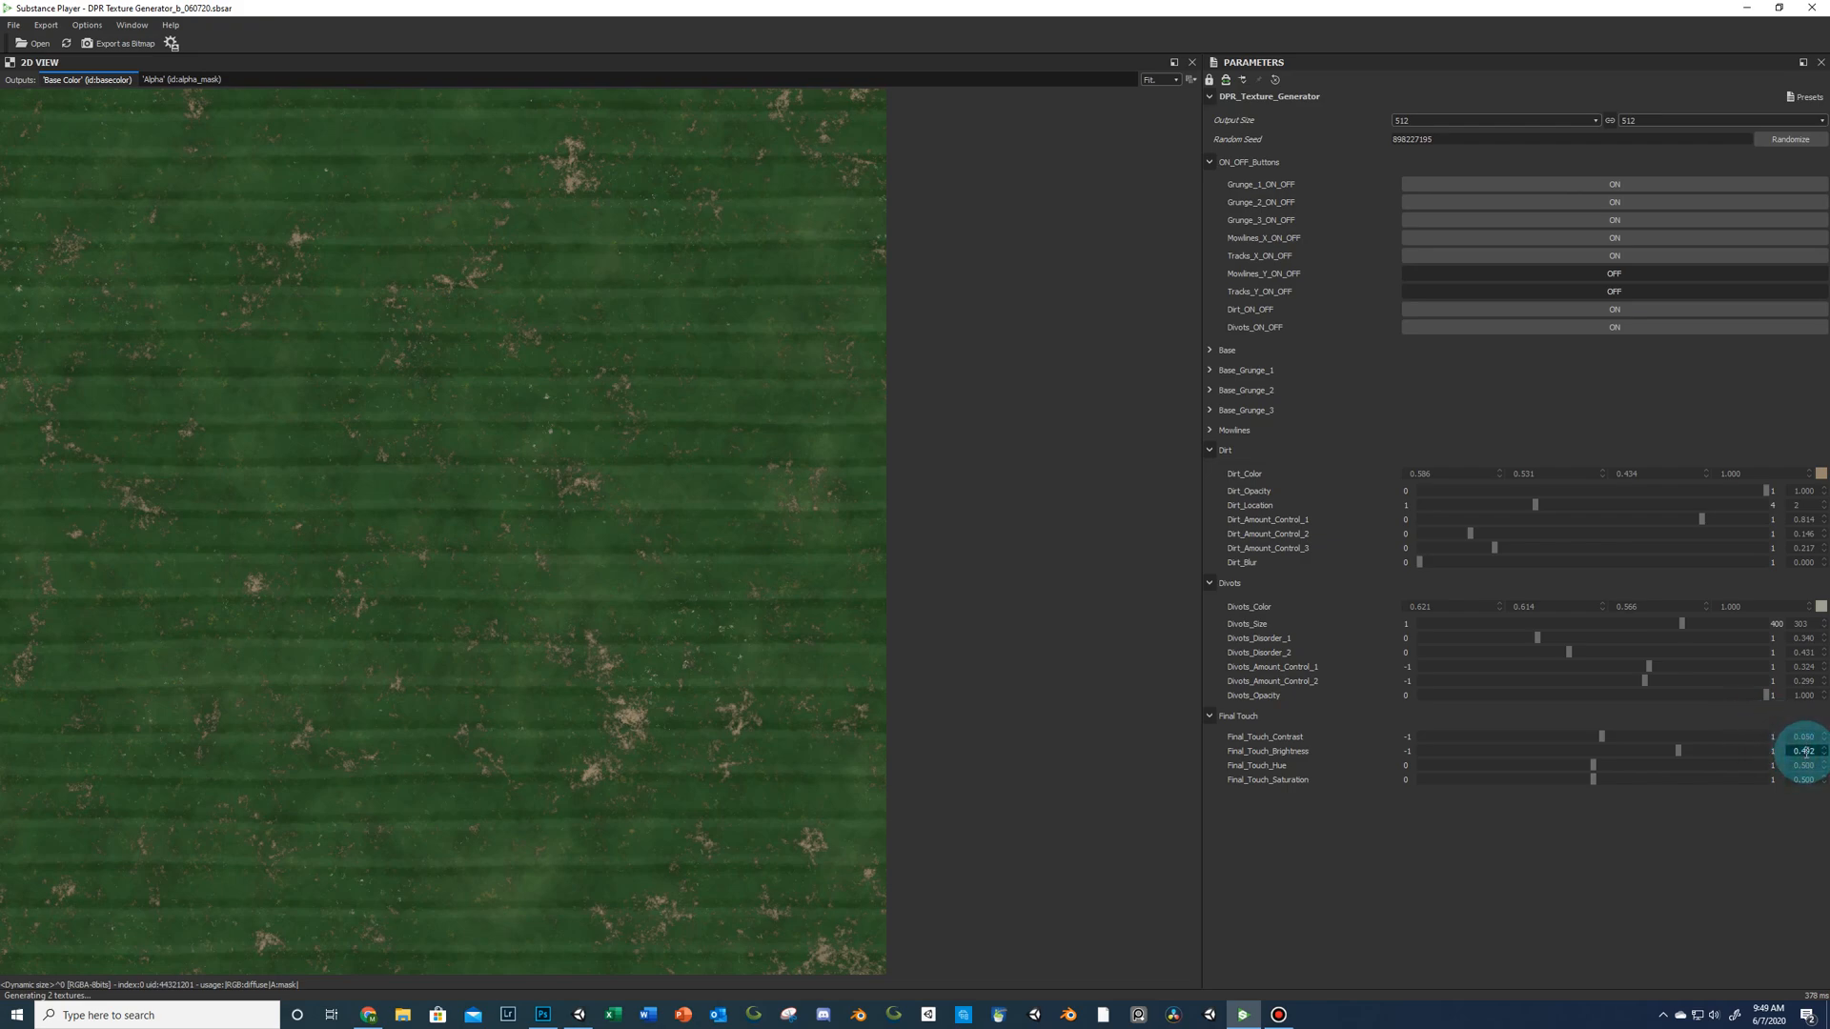
{"action": "key", "text": "Down"}
{"action": "type", "text": ".5"}
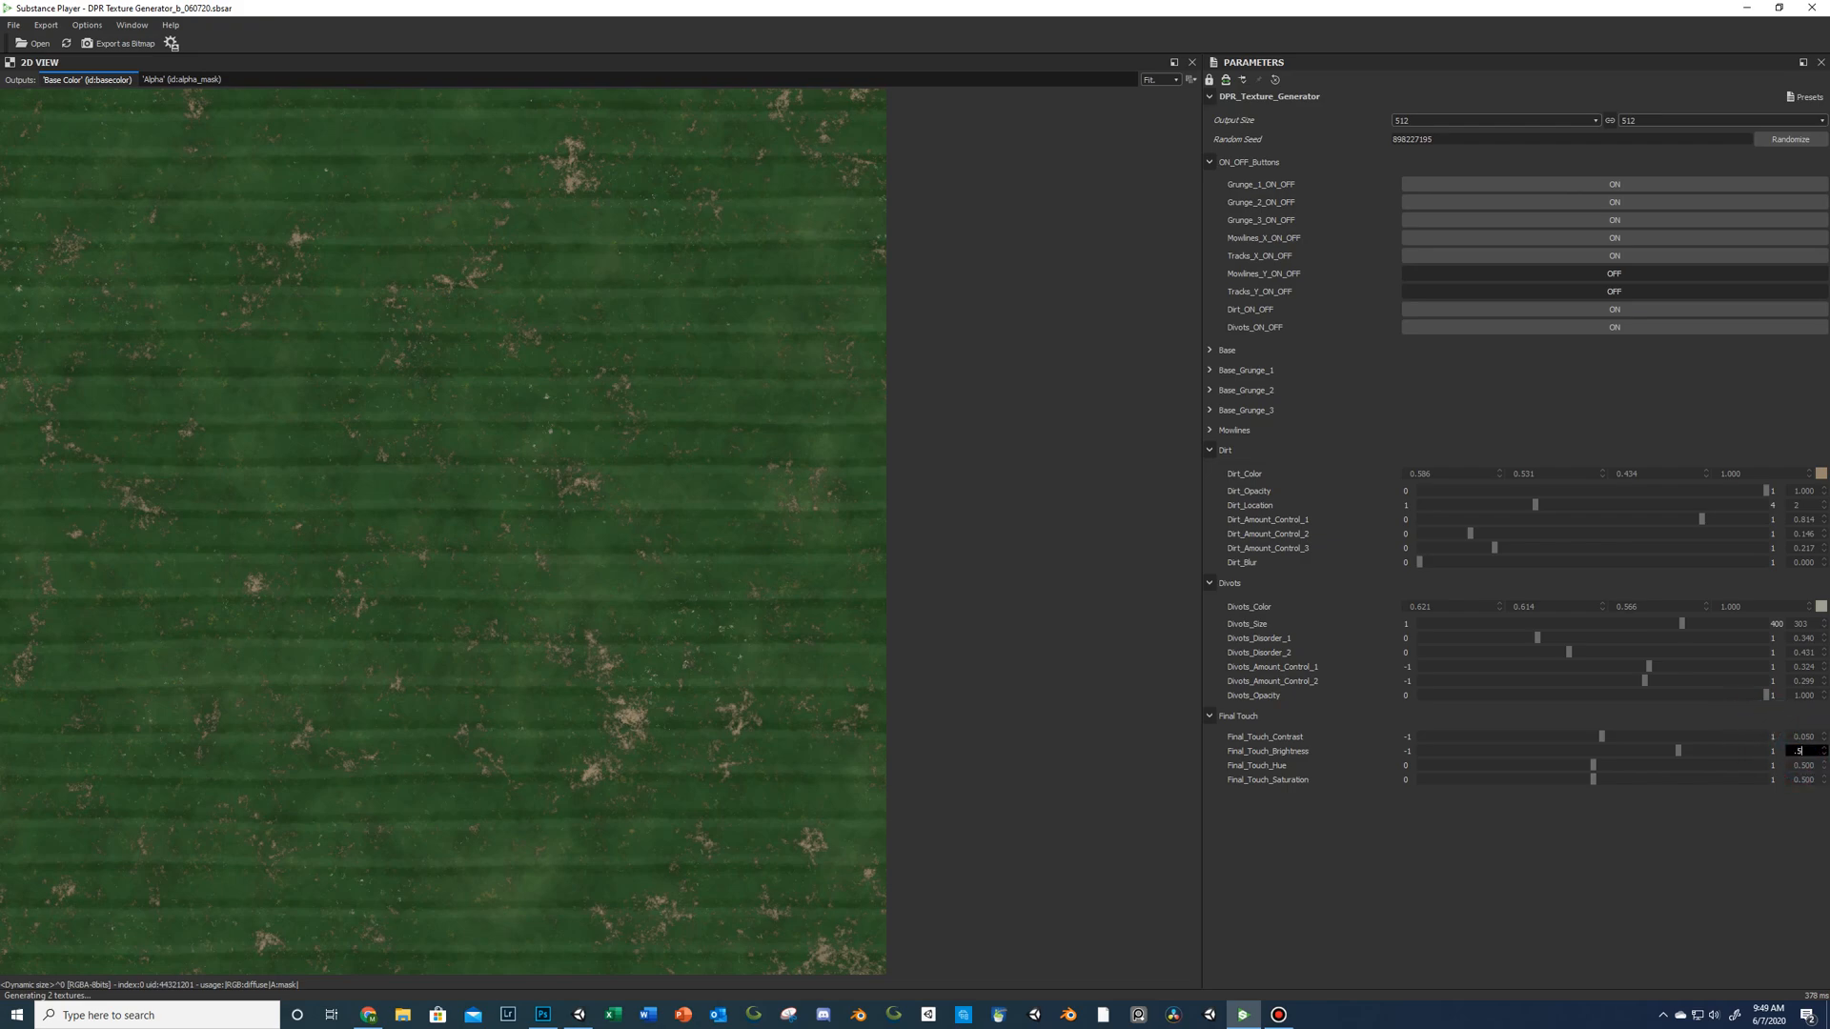
{"action": "key", "text": "Return"}
Compare the Alpha mask output with the Base Color output, ending on Base Color.
{"action": "left_click", "coordinate": [166, 84]}
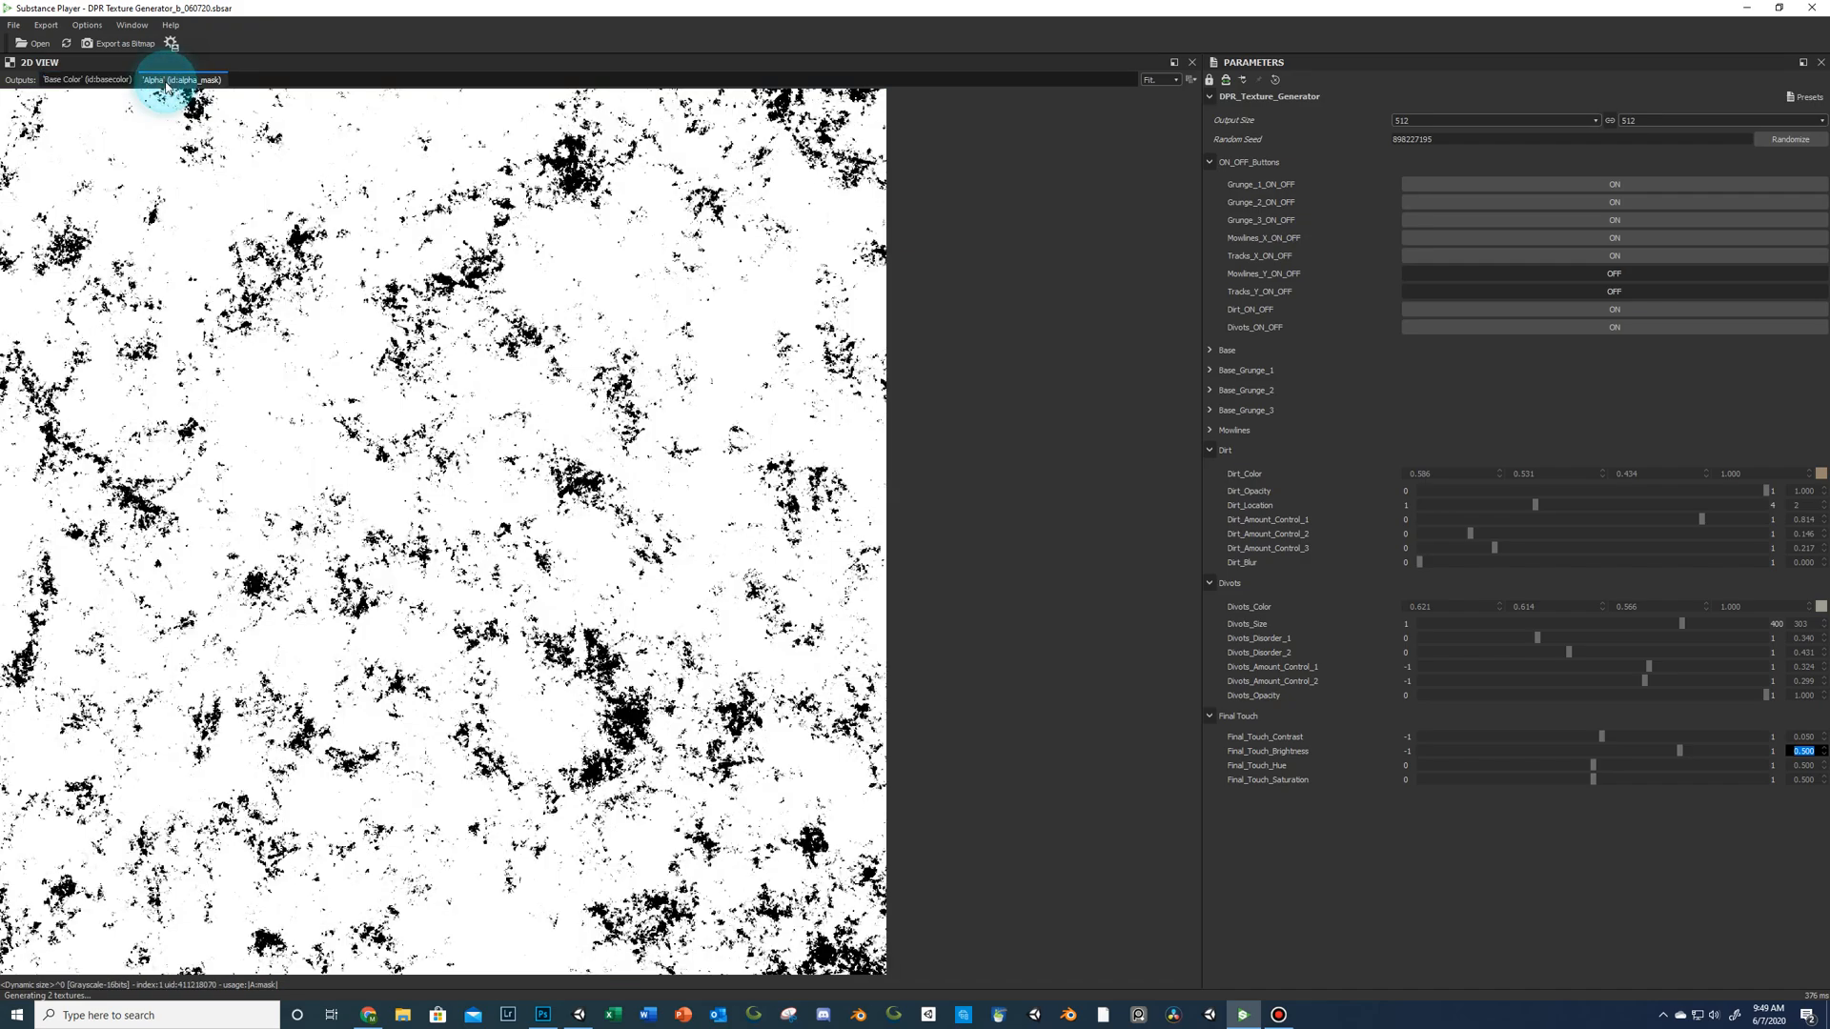
{"action": "left_click", "coordinate": [122, 81]}
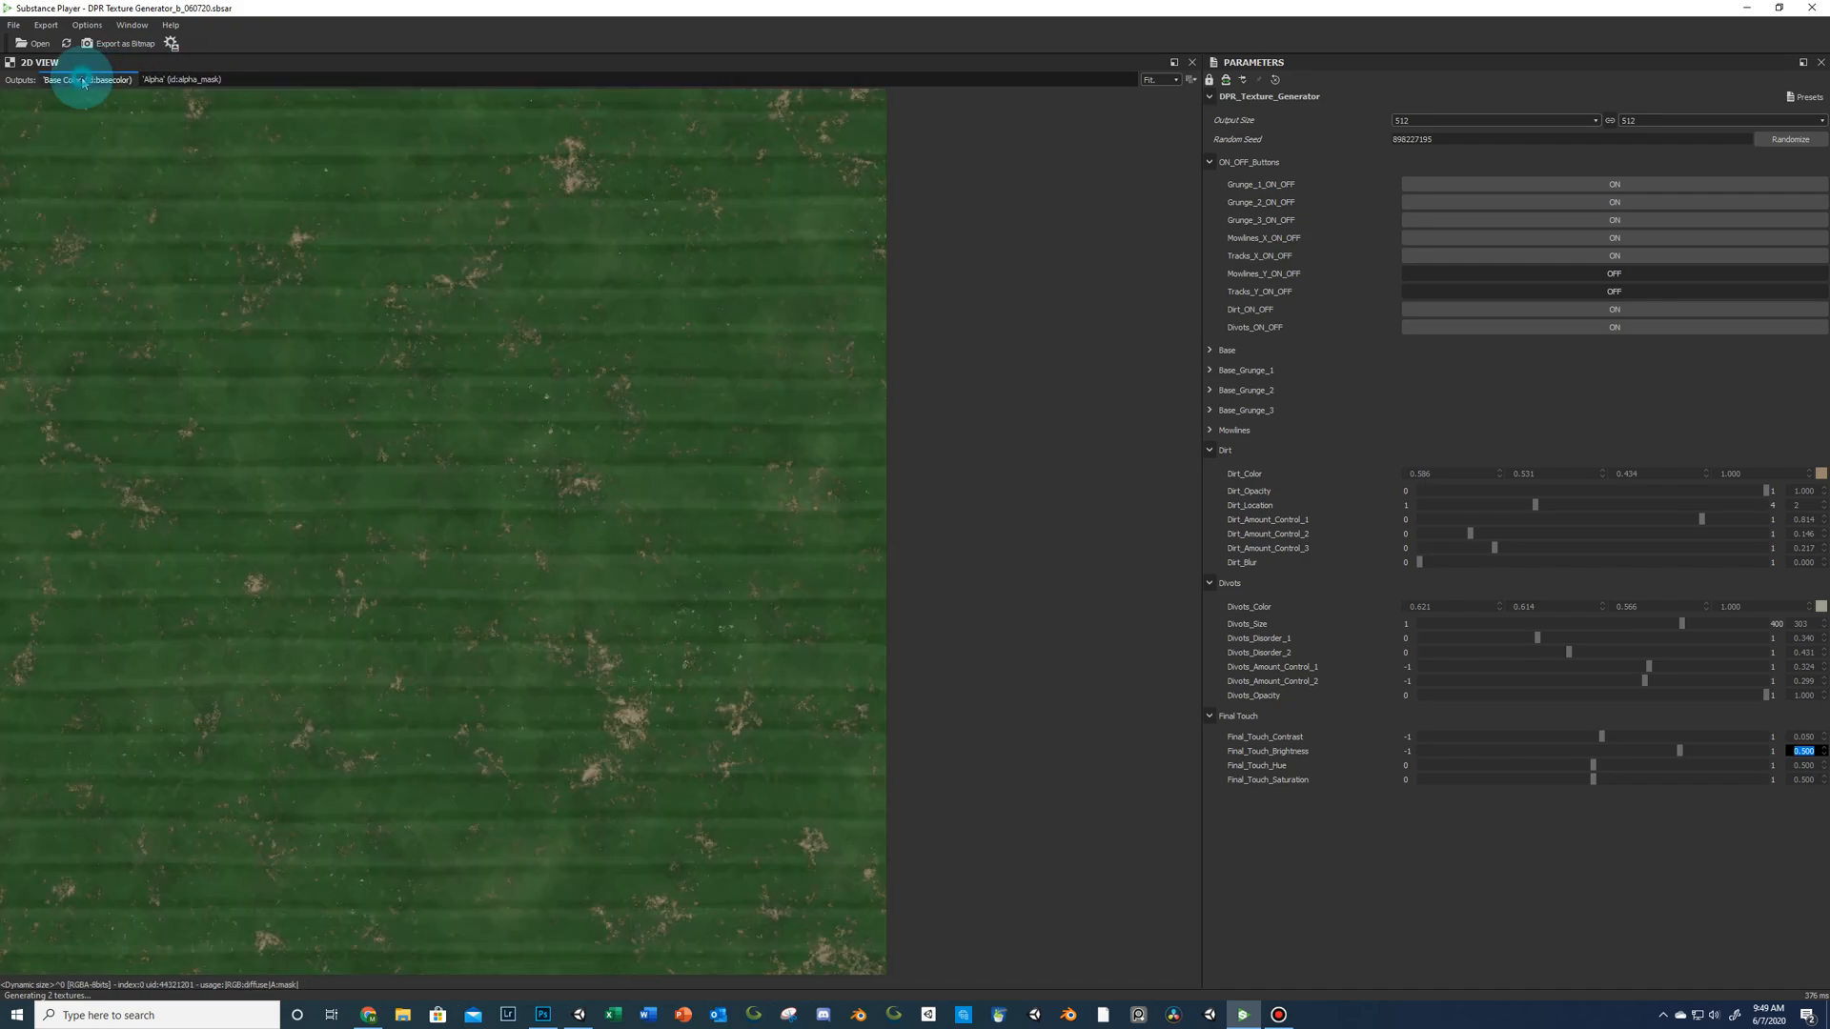
{"action": "left_click", "coordinate": [169, 80]}
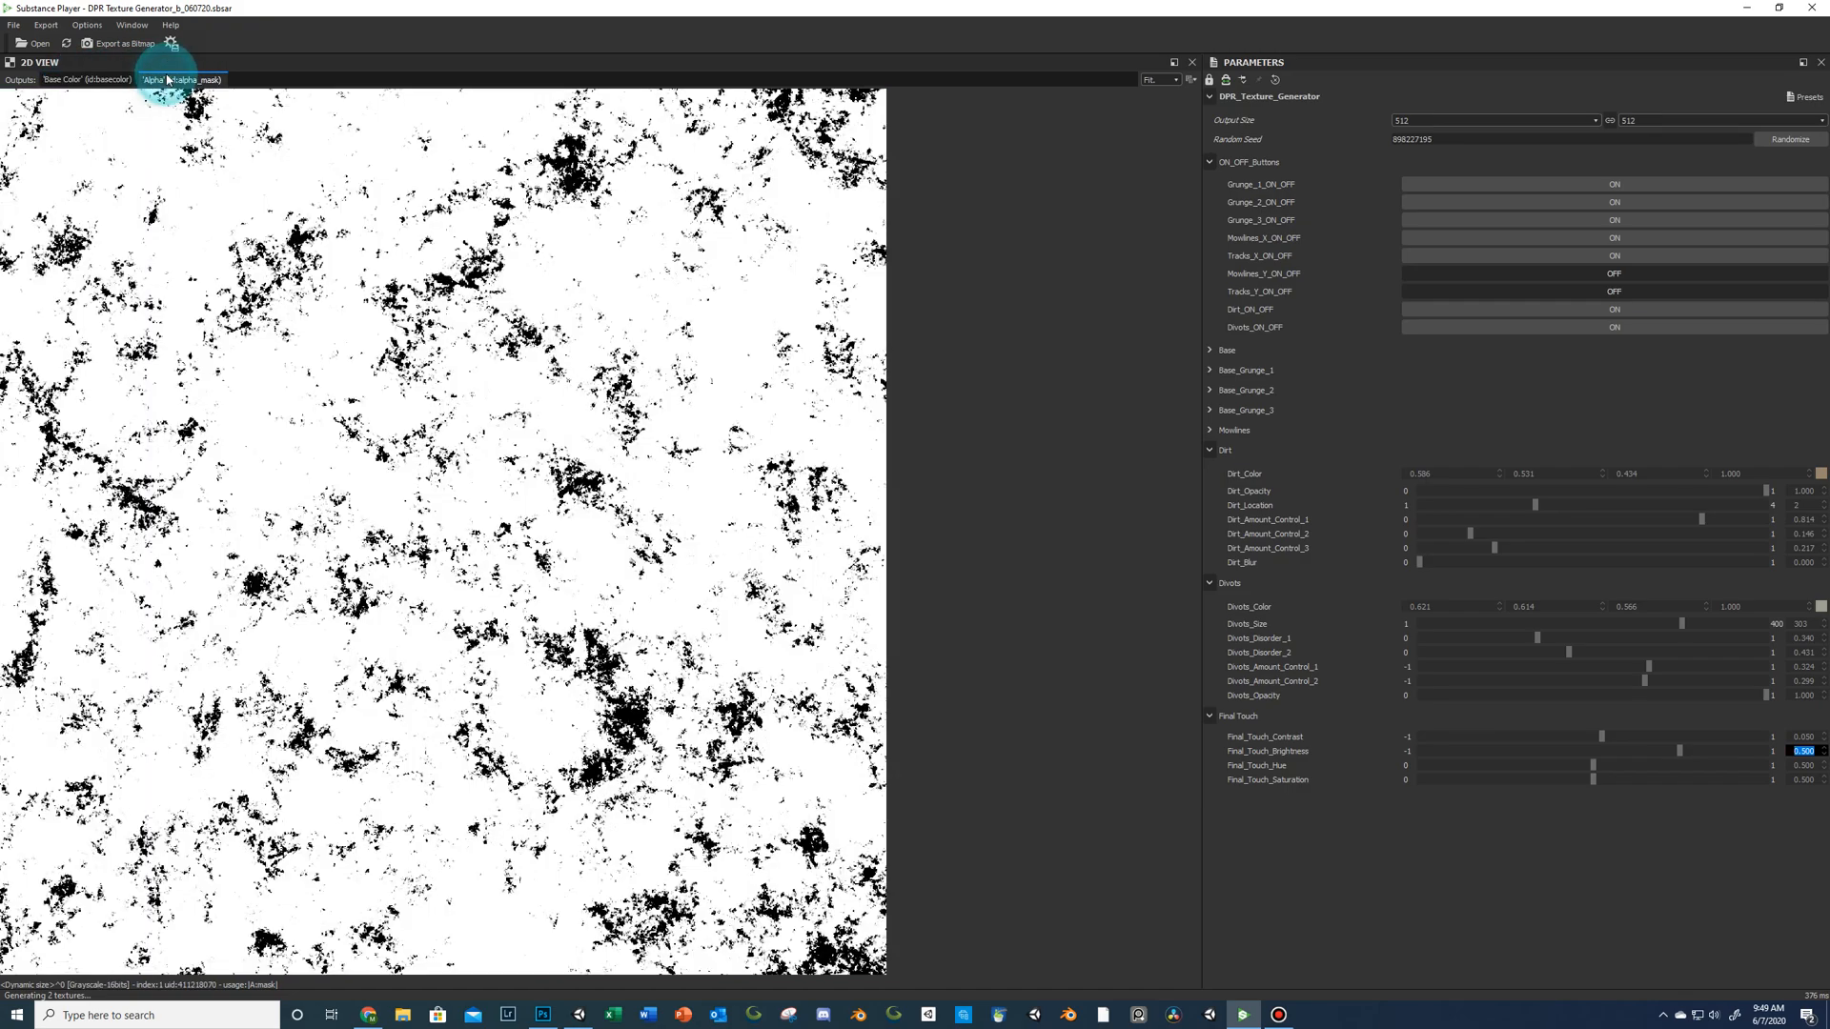
{"action": "left_click", "coordinate": [113, 81]}
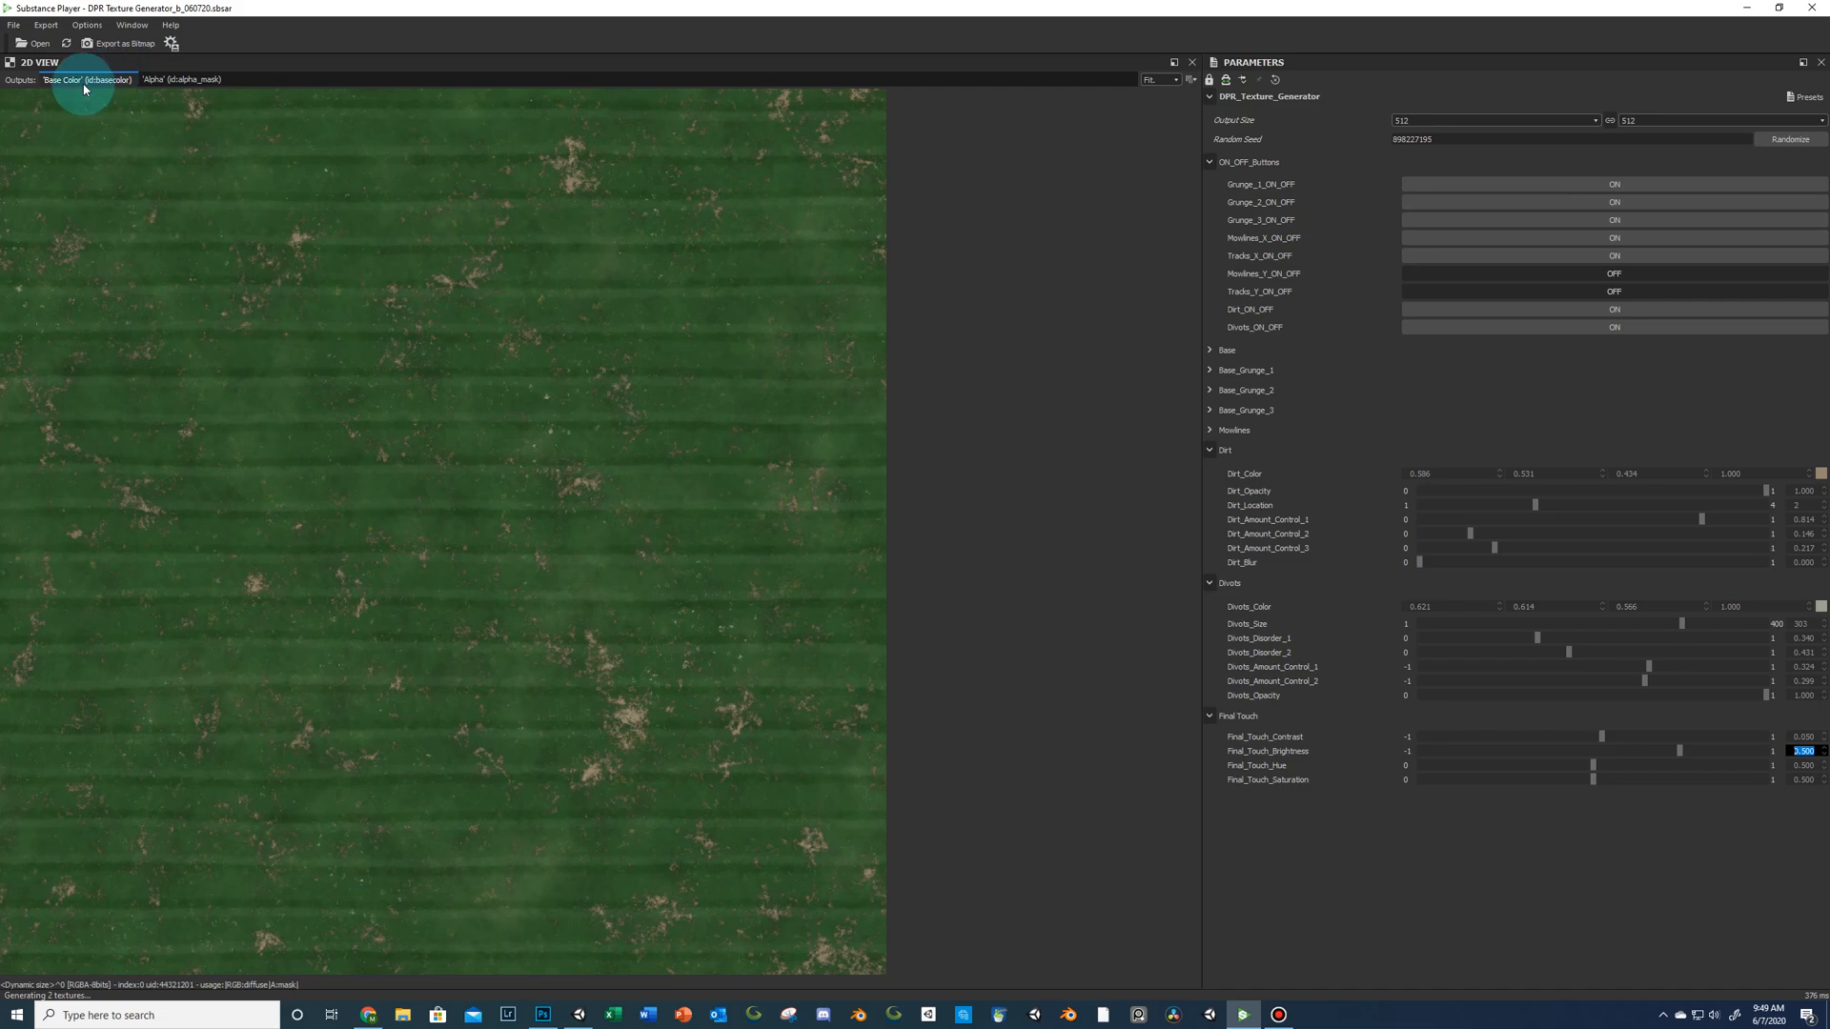
{"action": "left_click", "coordinate": [181, 80]}
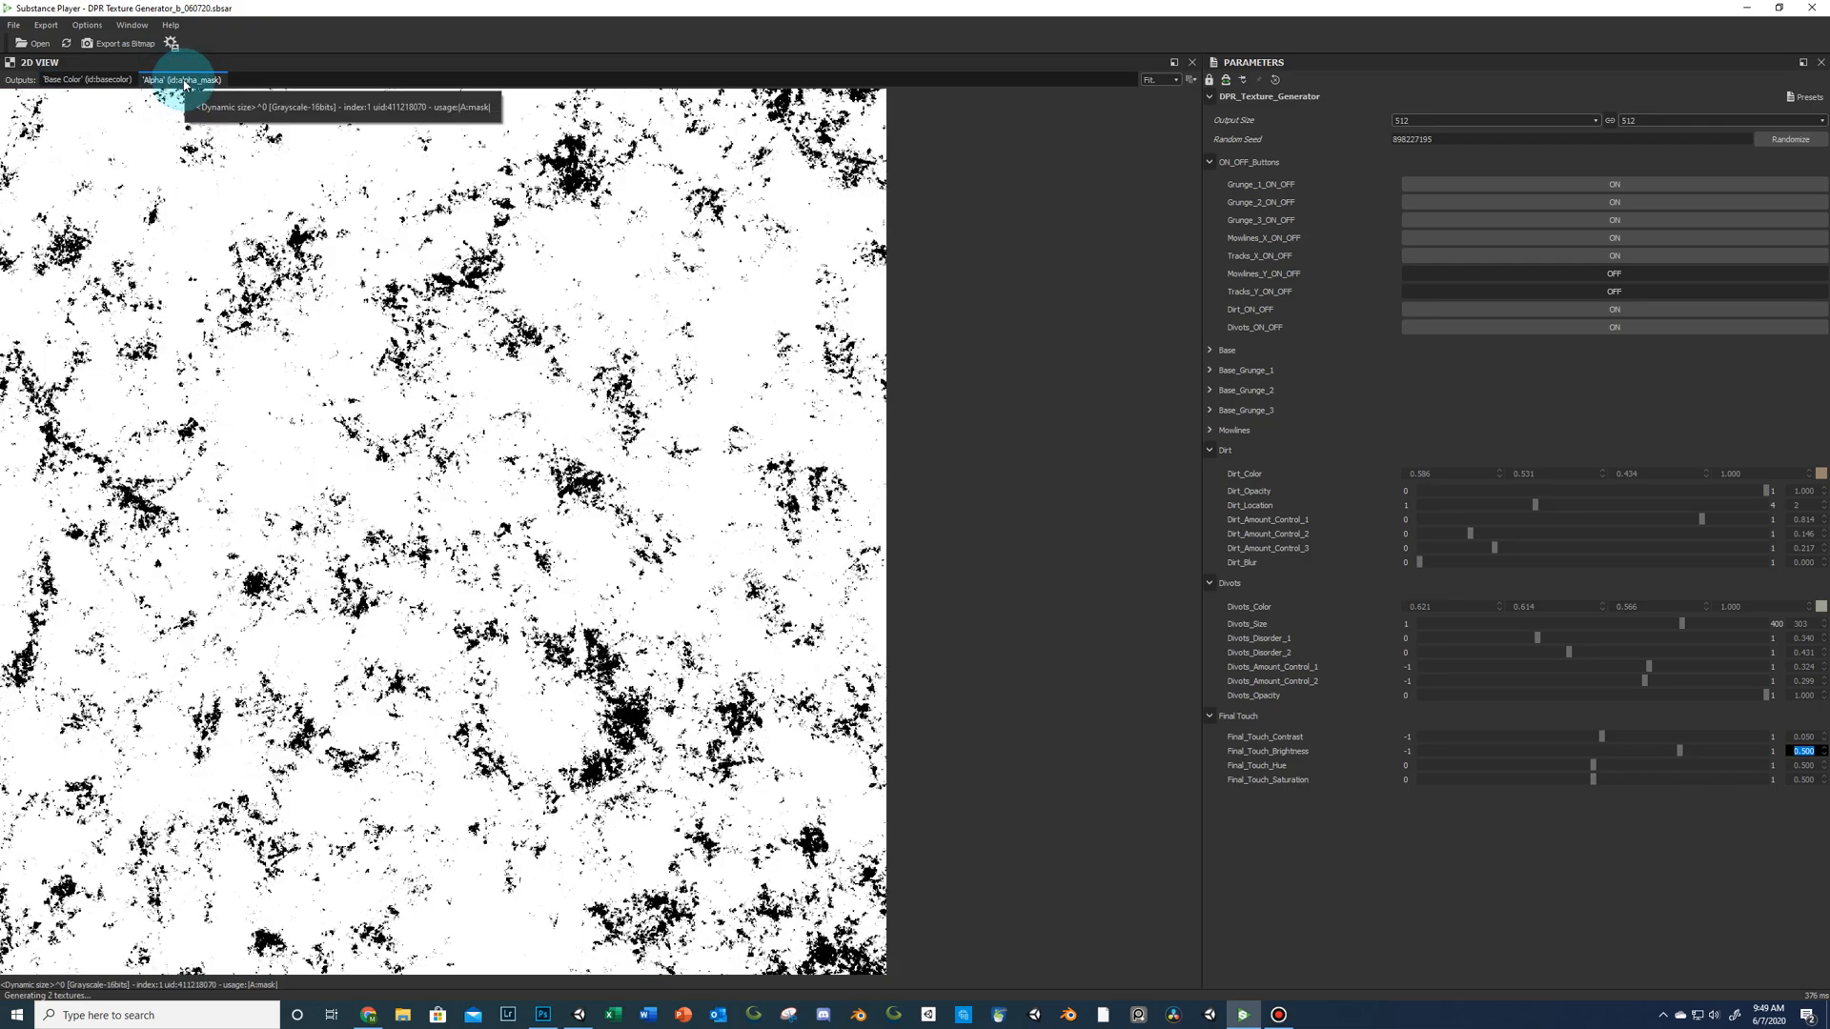
{"action": "left_click", "coordinate": [88, 80]}
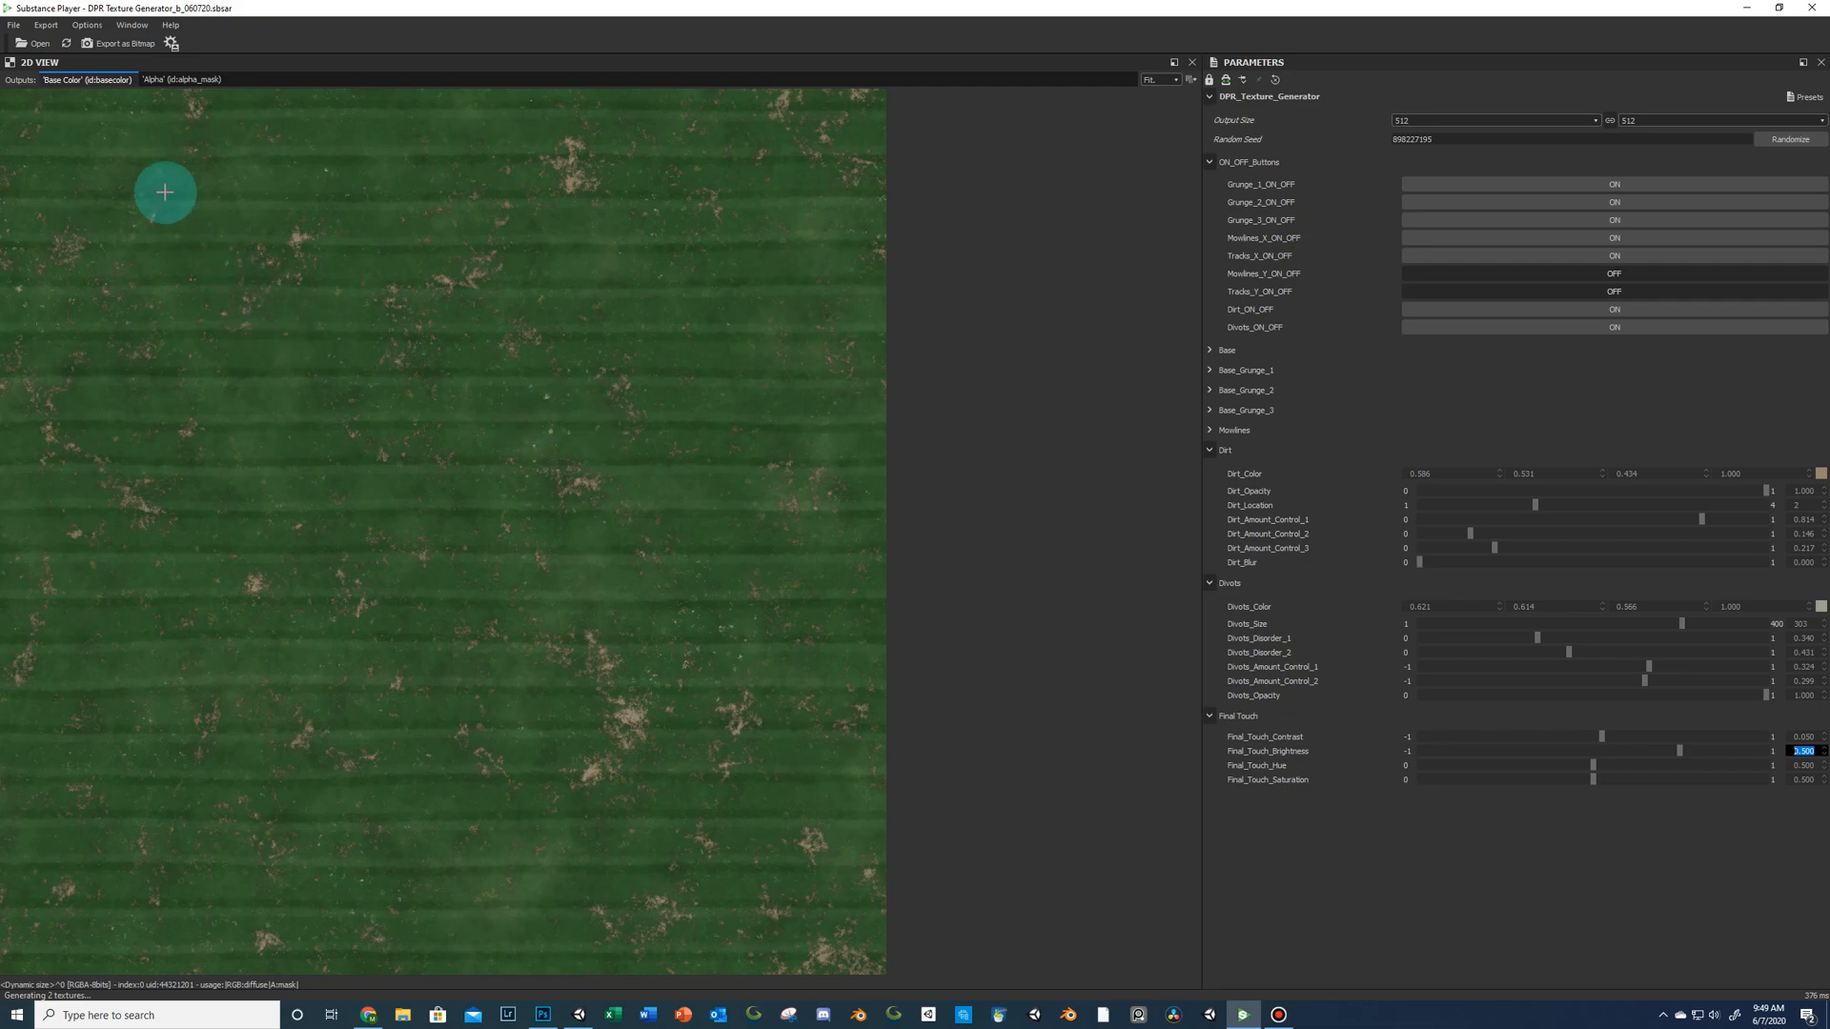
Export the Base Color and Alpha outputs as PNG bitmaps to the custom Content folder with base name pattern %G_%O_tutorial_rough_heavydirt.
{"action": "left_click", "coordinate": [113, 42]}
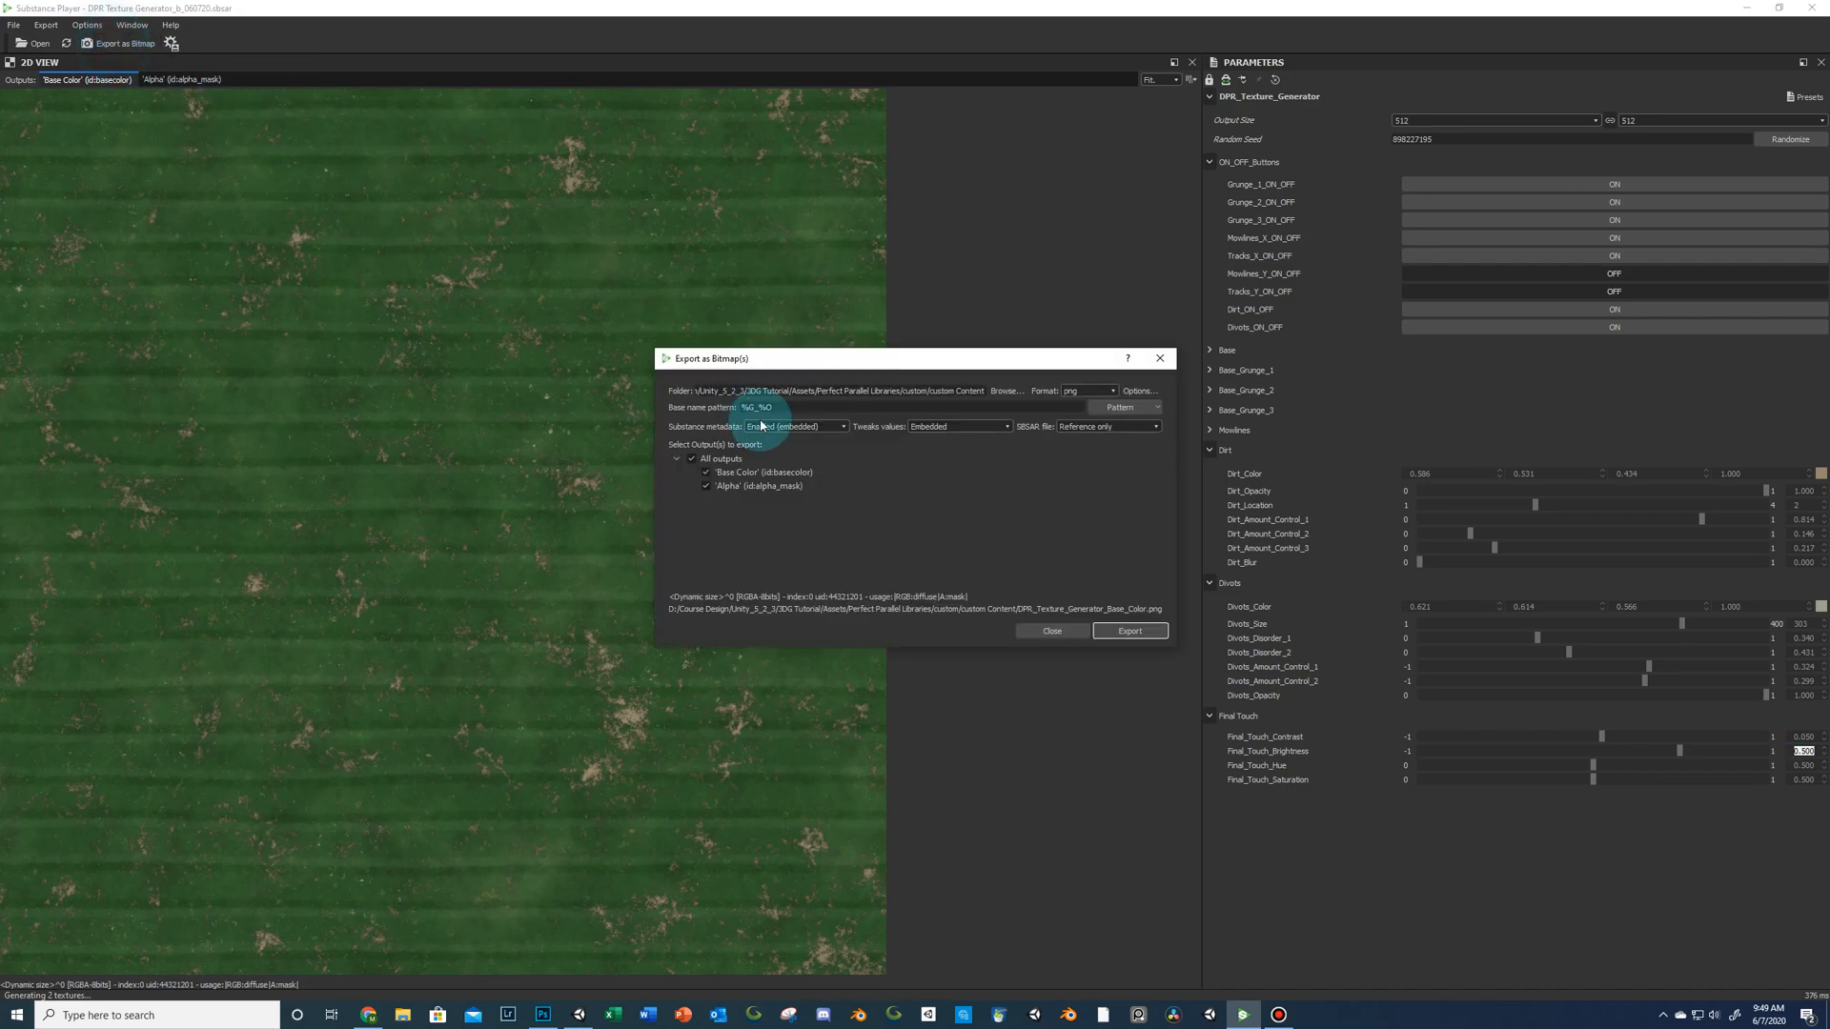
{"action": "left_click", "coordinate": [1001, 392]}
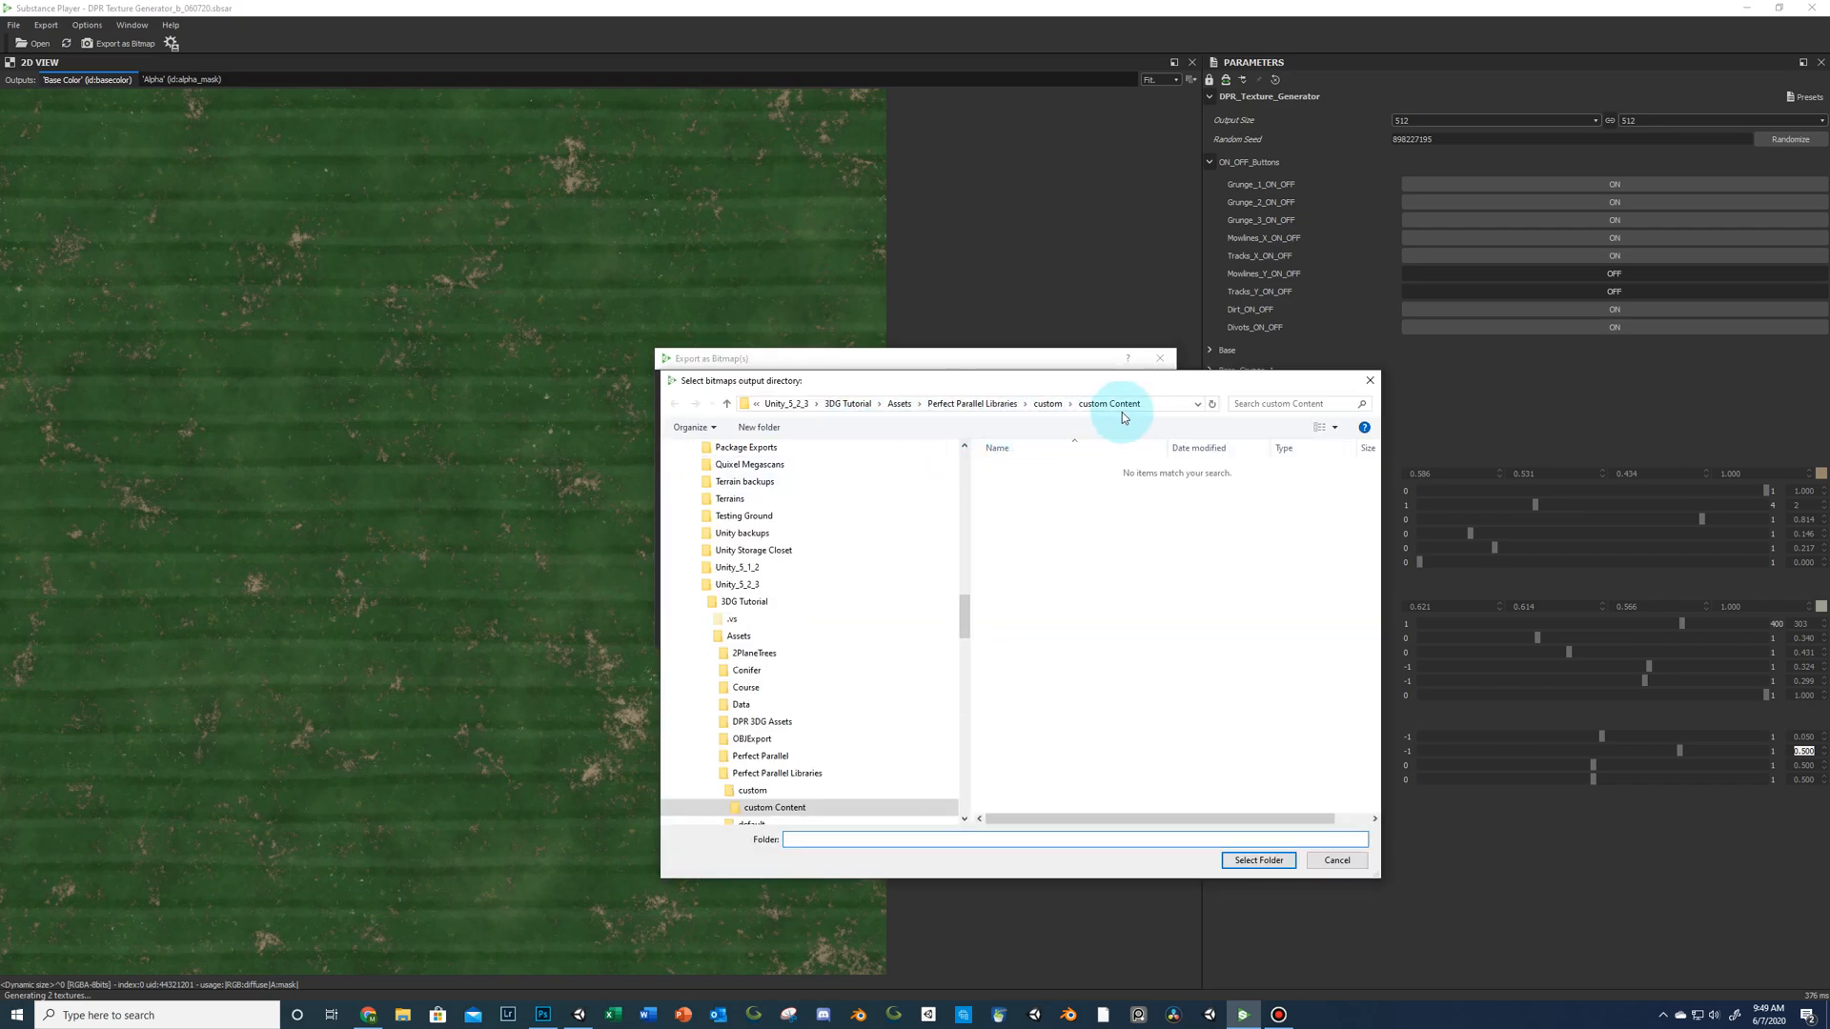
{"action": "left_click", "coordinate": [1370, 383]}
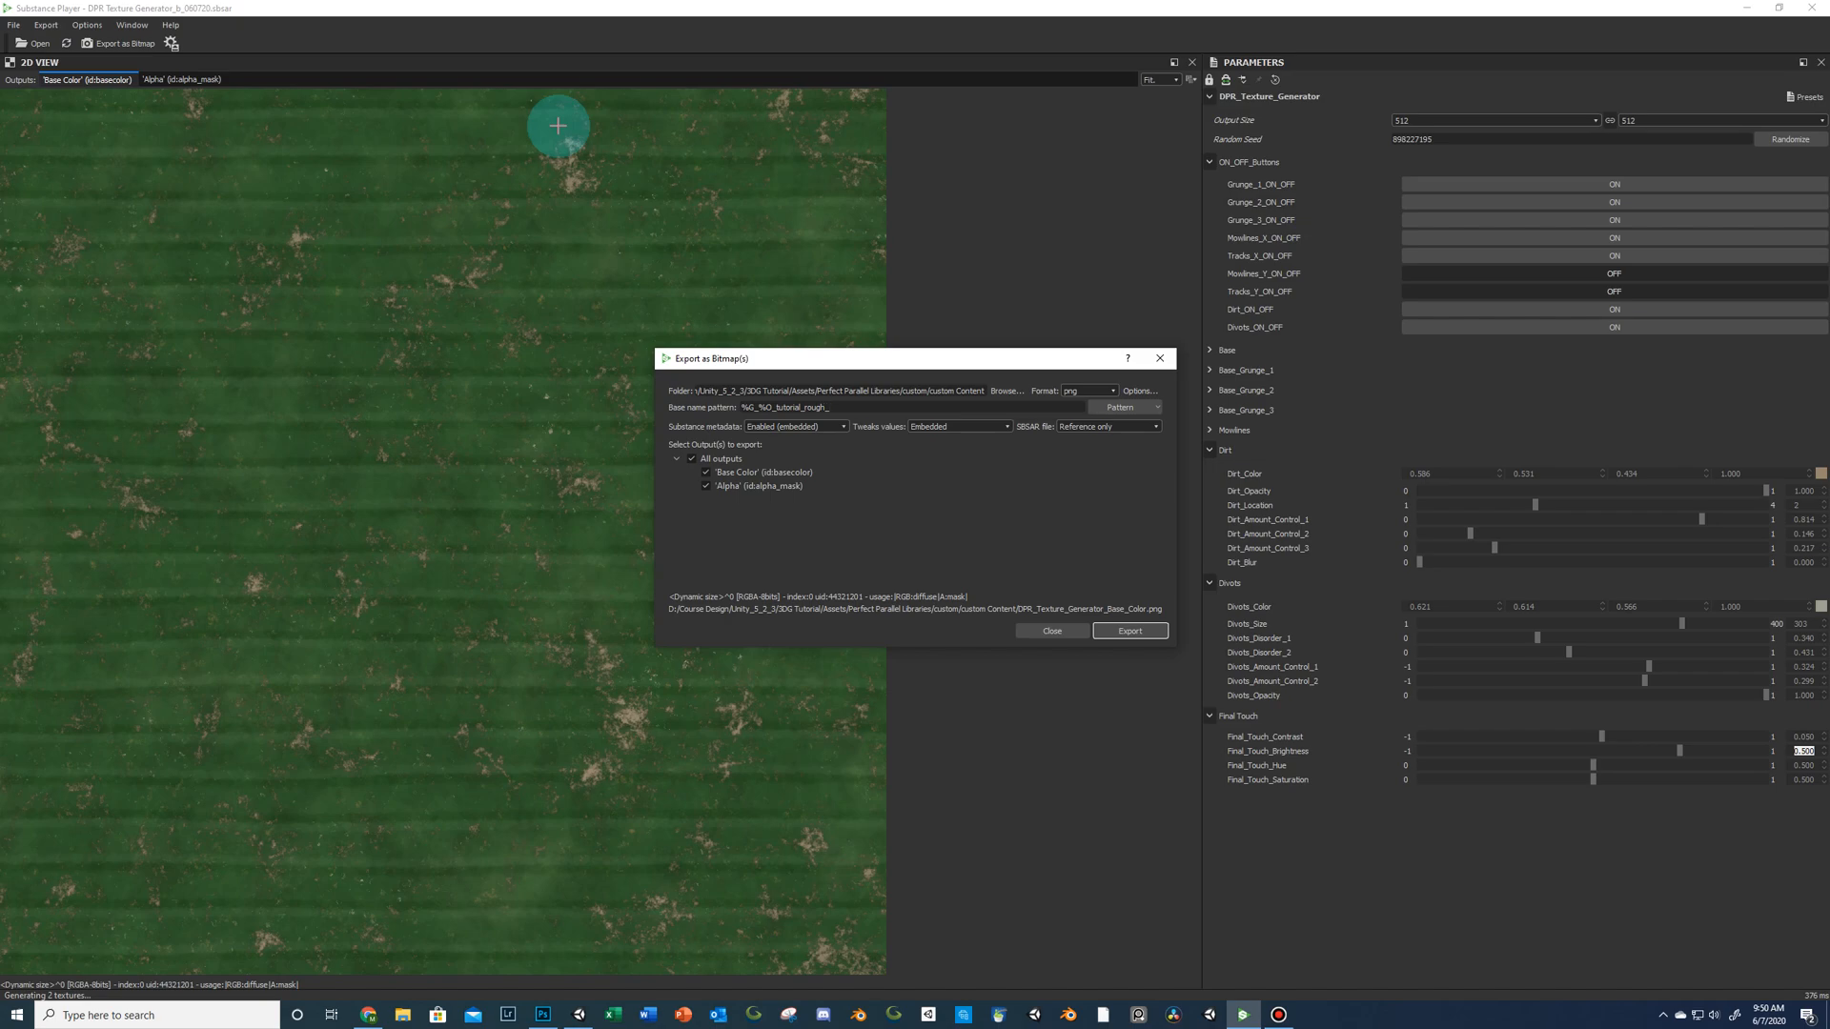
{"action": "type", "text": "avydirt"}
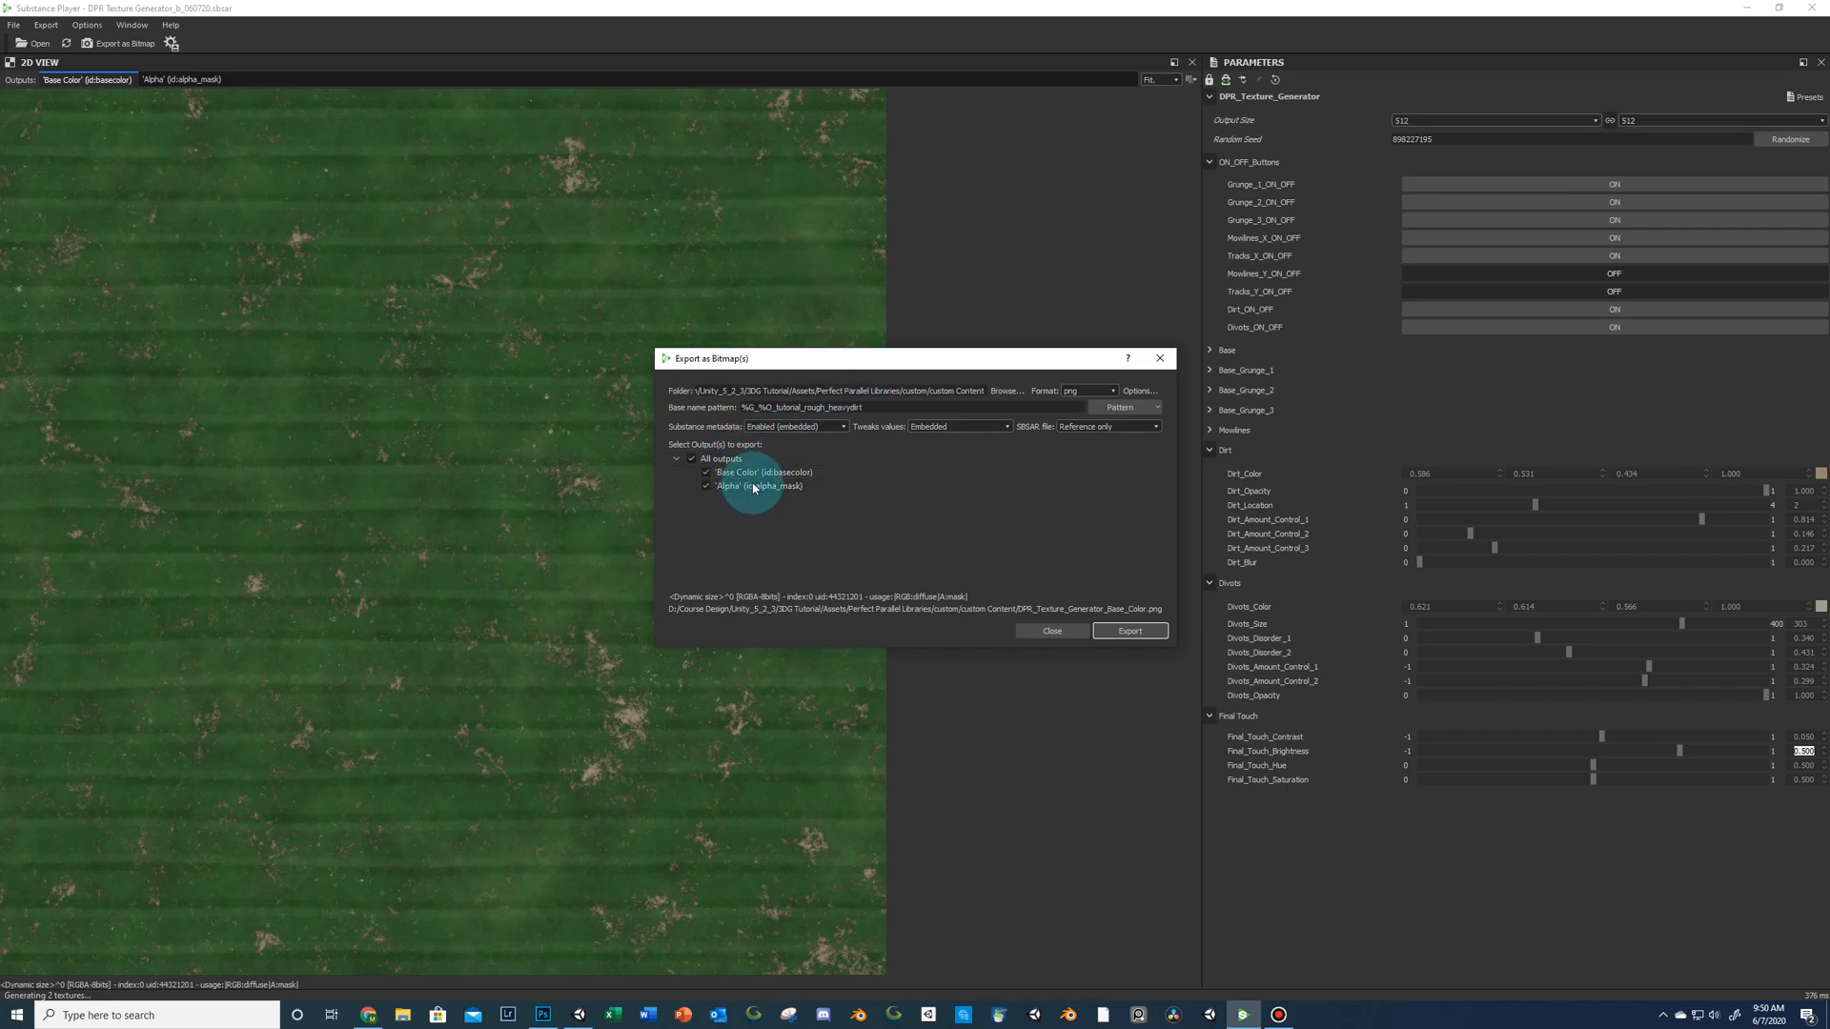
{"action": "left_click", "coordinate": [1121, 633]}
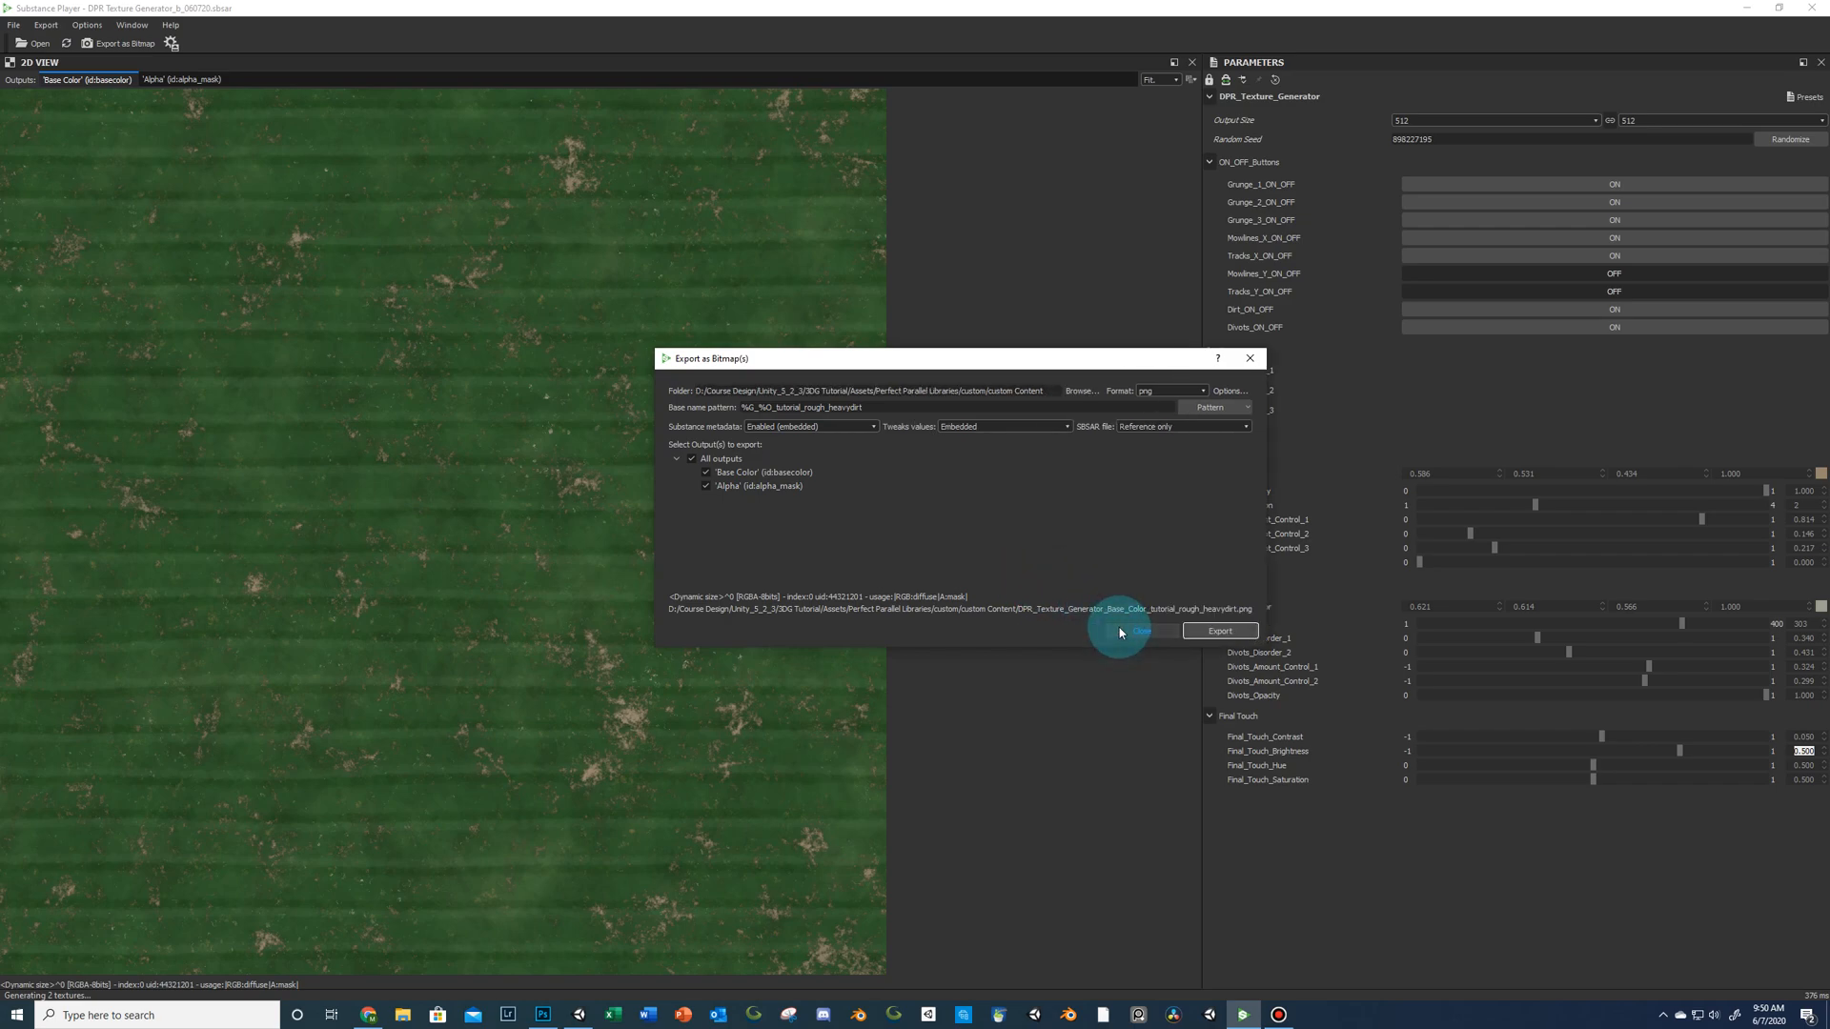
{"action": "left_click", "coordinate": [1214, 633]}
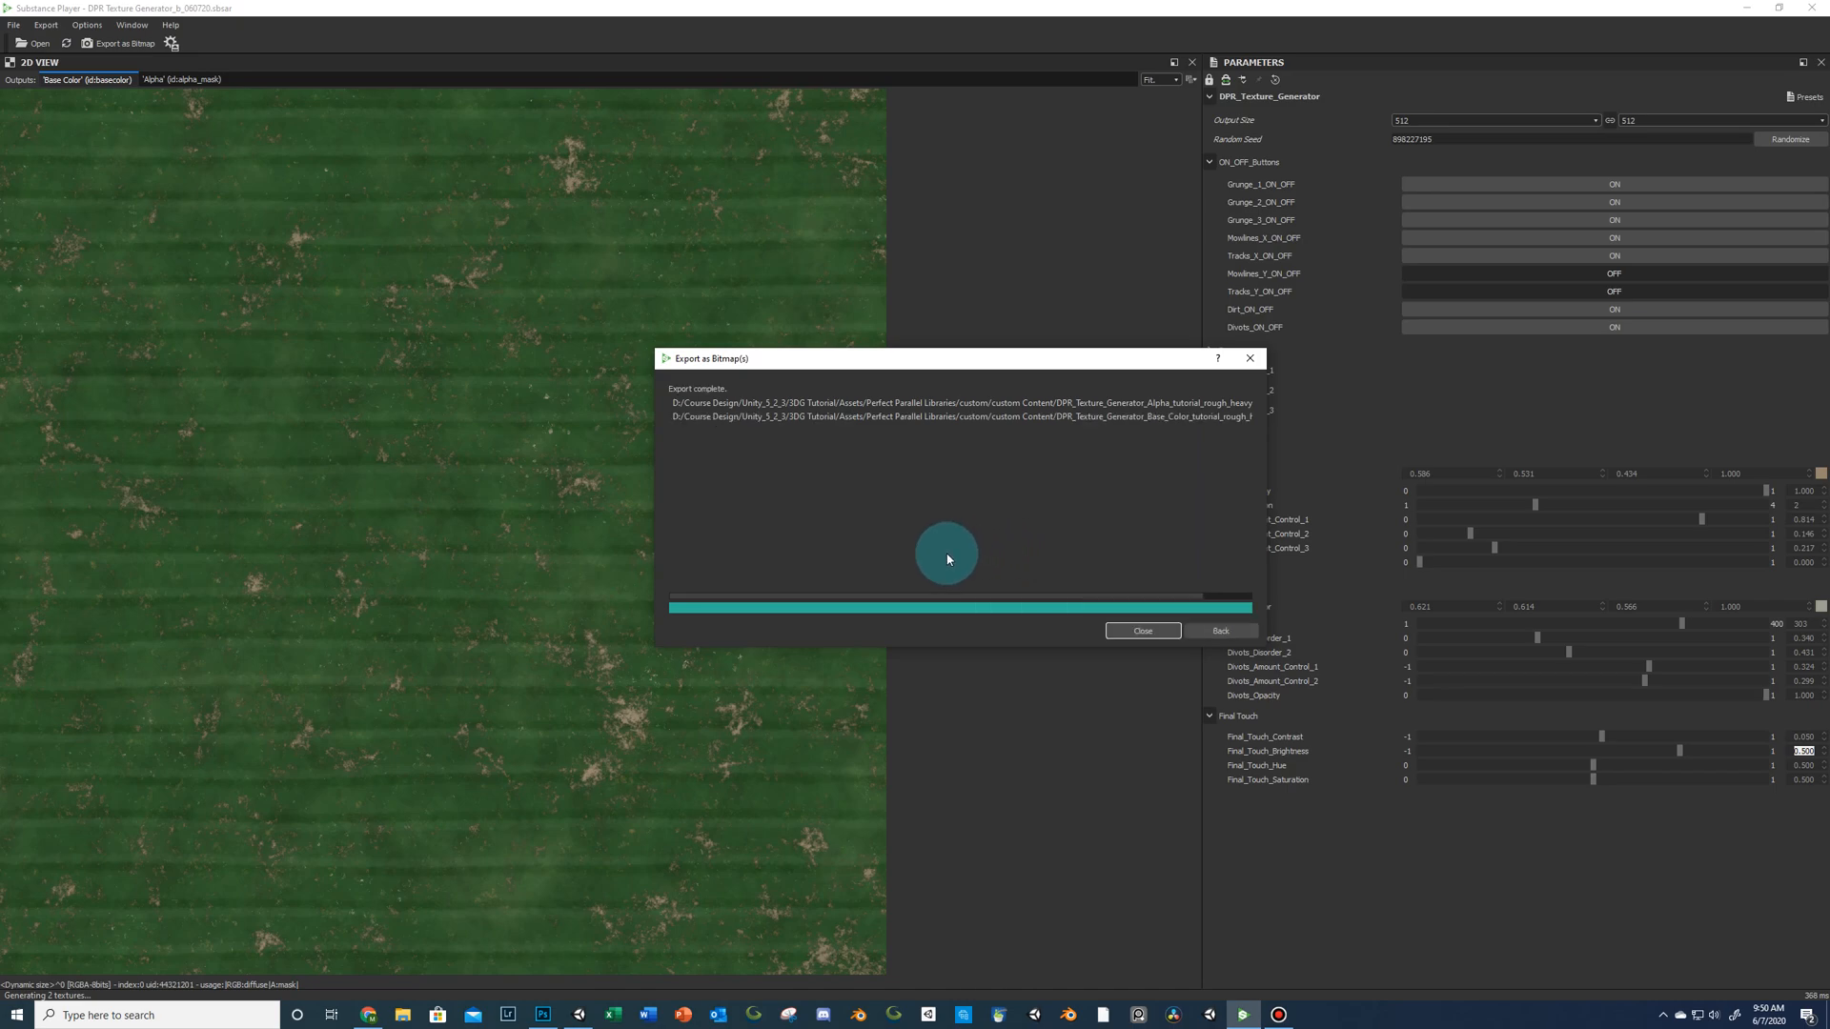
{"action": "left_click", "coordinate": [1134, 630]}
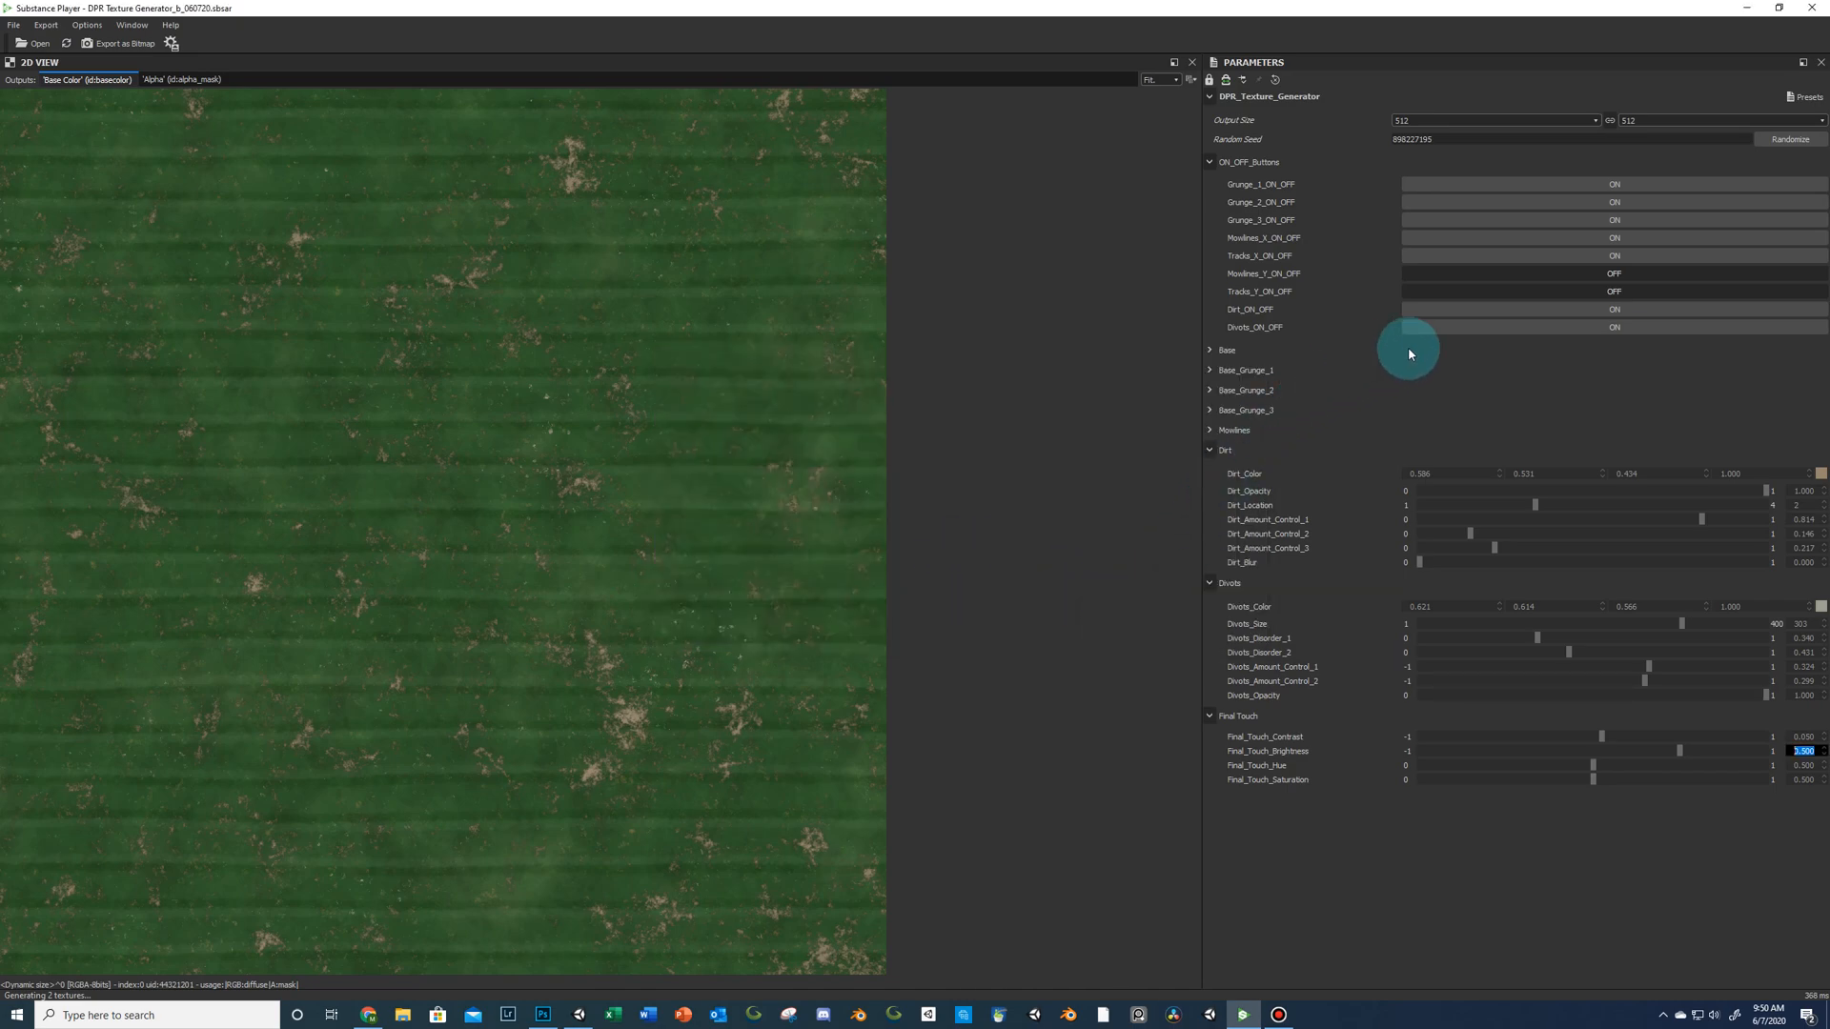
Switch Dirt_ON_OFF to OFF, and toggle Divots_ON_OFF off and back to ON.
{"action": "left_click", "coordinate": [1563, 330]}
{"action": "left_click", "coordinate": [1564, 312]}
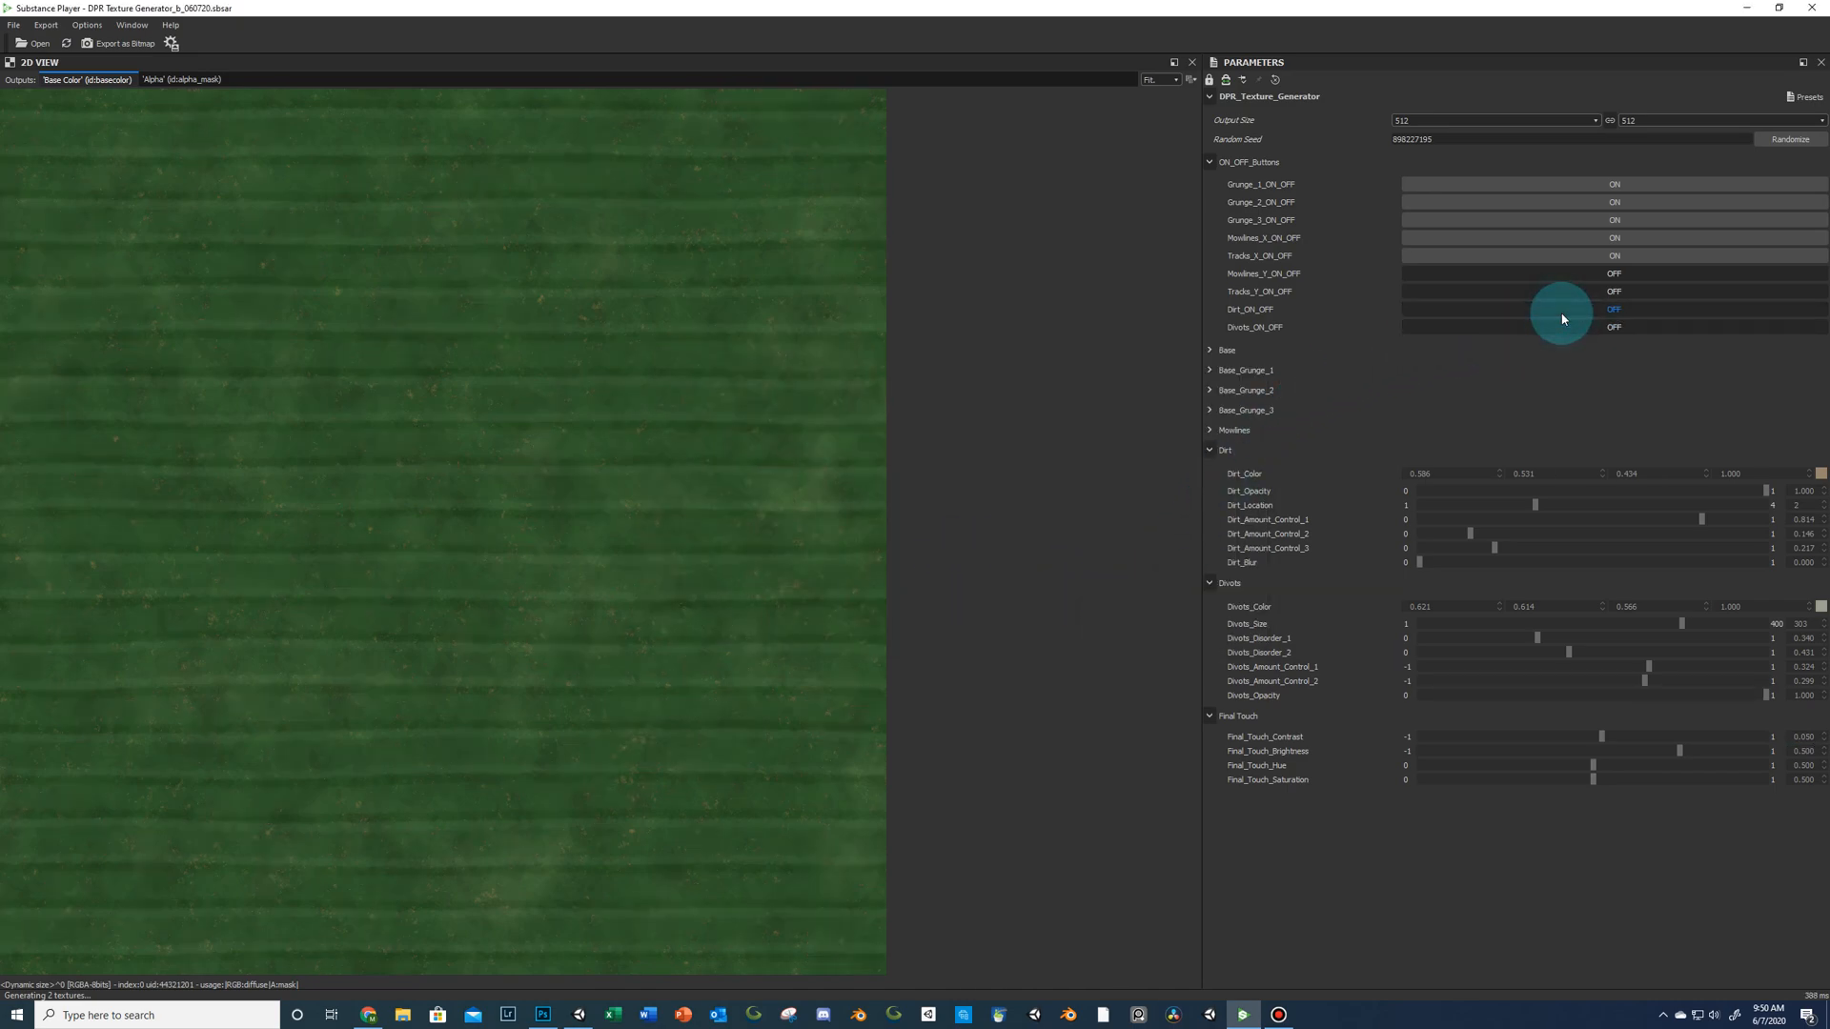
{"action": "left_click", "coordinate": [1559, 328]}
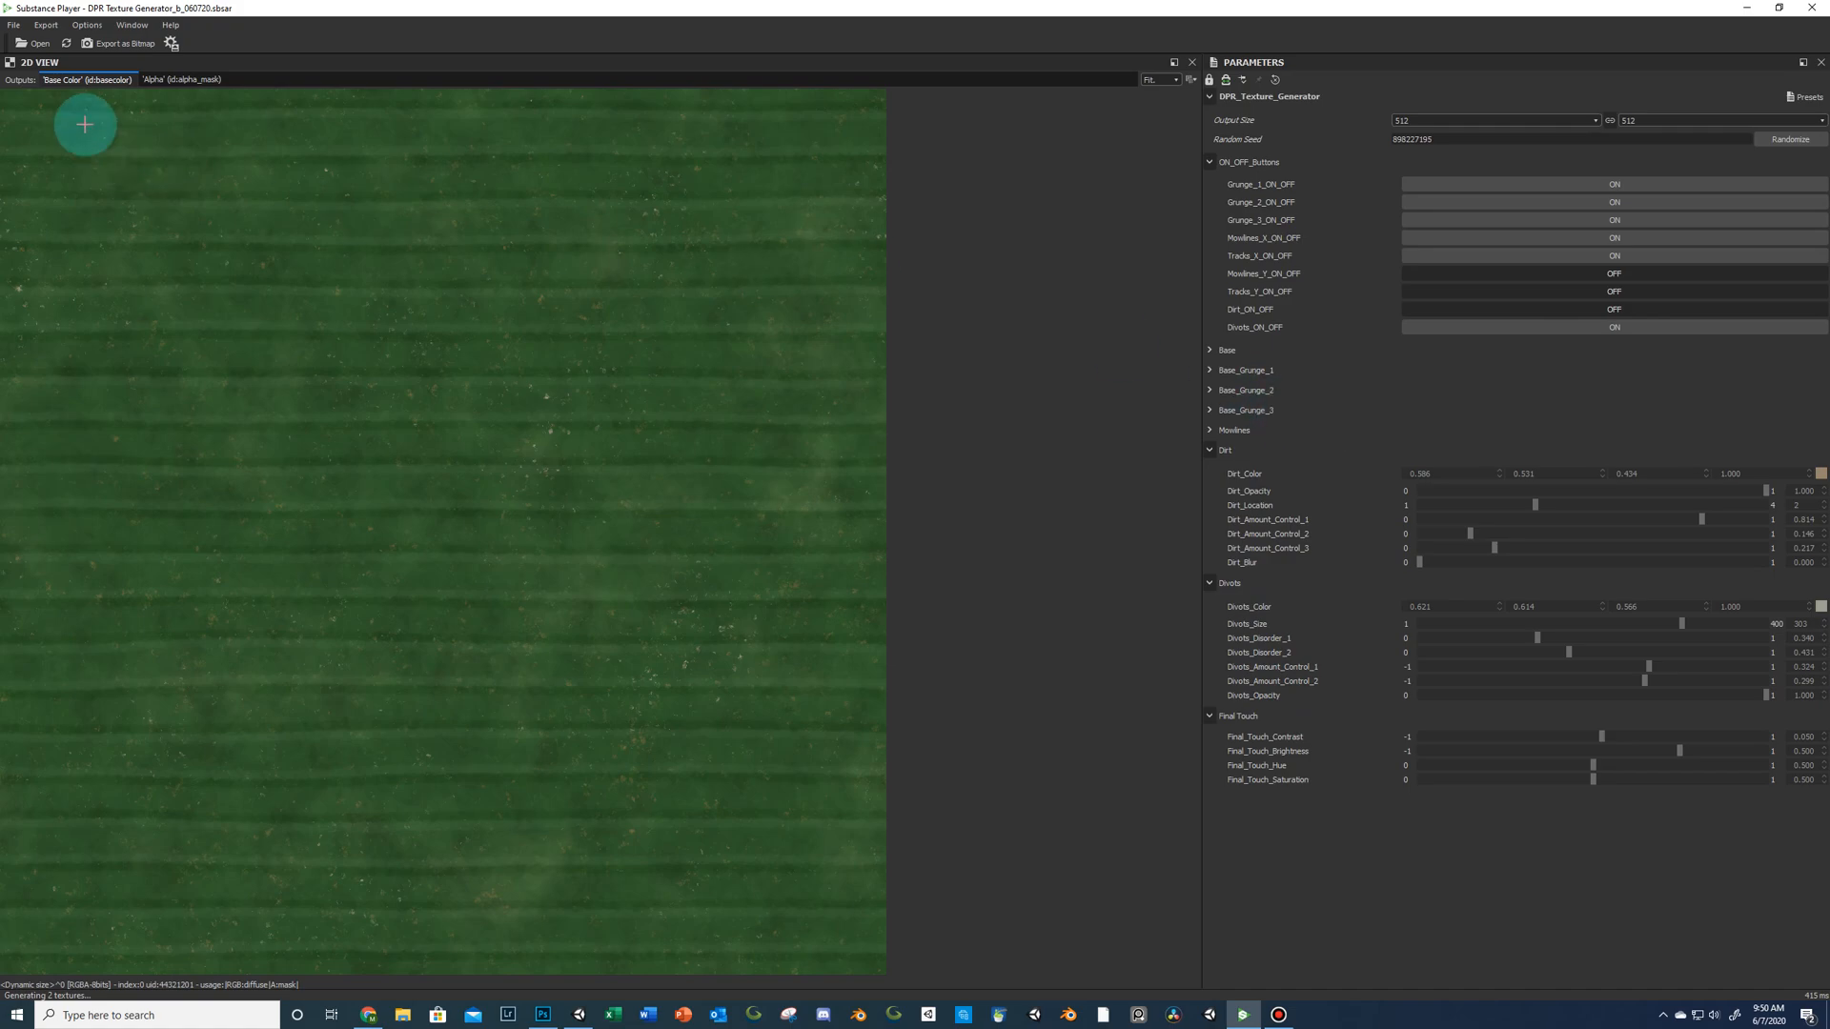
Export only the Base Color output as a PNG bitmap with base name pattern %G_%O_tutorial_rough, leaving out Alpha.
{"action": "left_click", "coordinate": [102, 46]}
{"action": "left_click", "coordinate": [779, 407]}
{"action": "left_click_drag", "start_coordinate": [779, 407], "coordinate": [862, 417]}
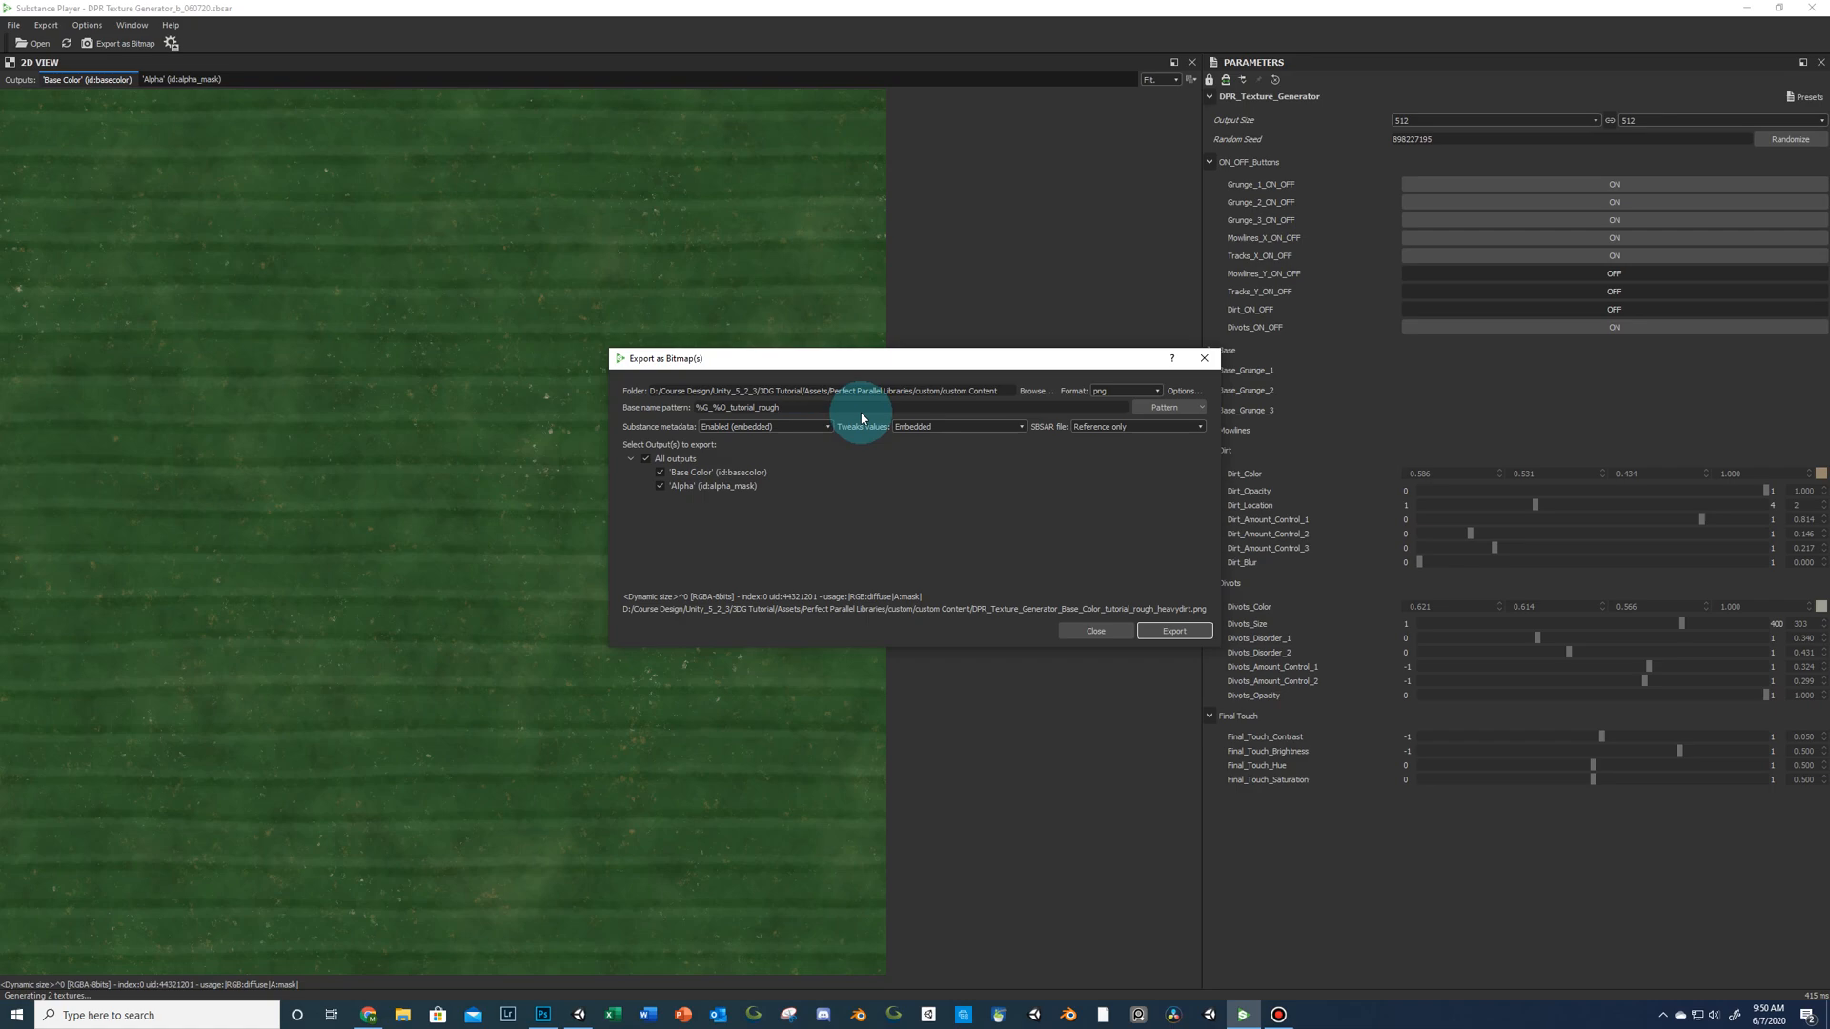
{"action": "left_click", "coordinate": [662, 486]}
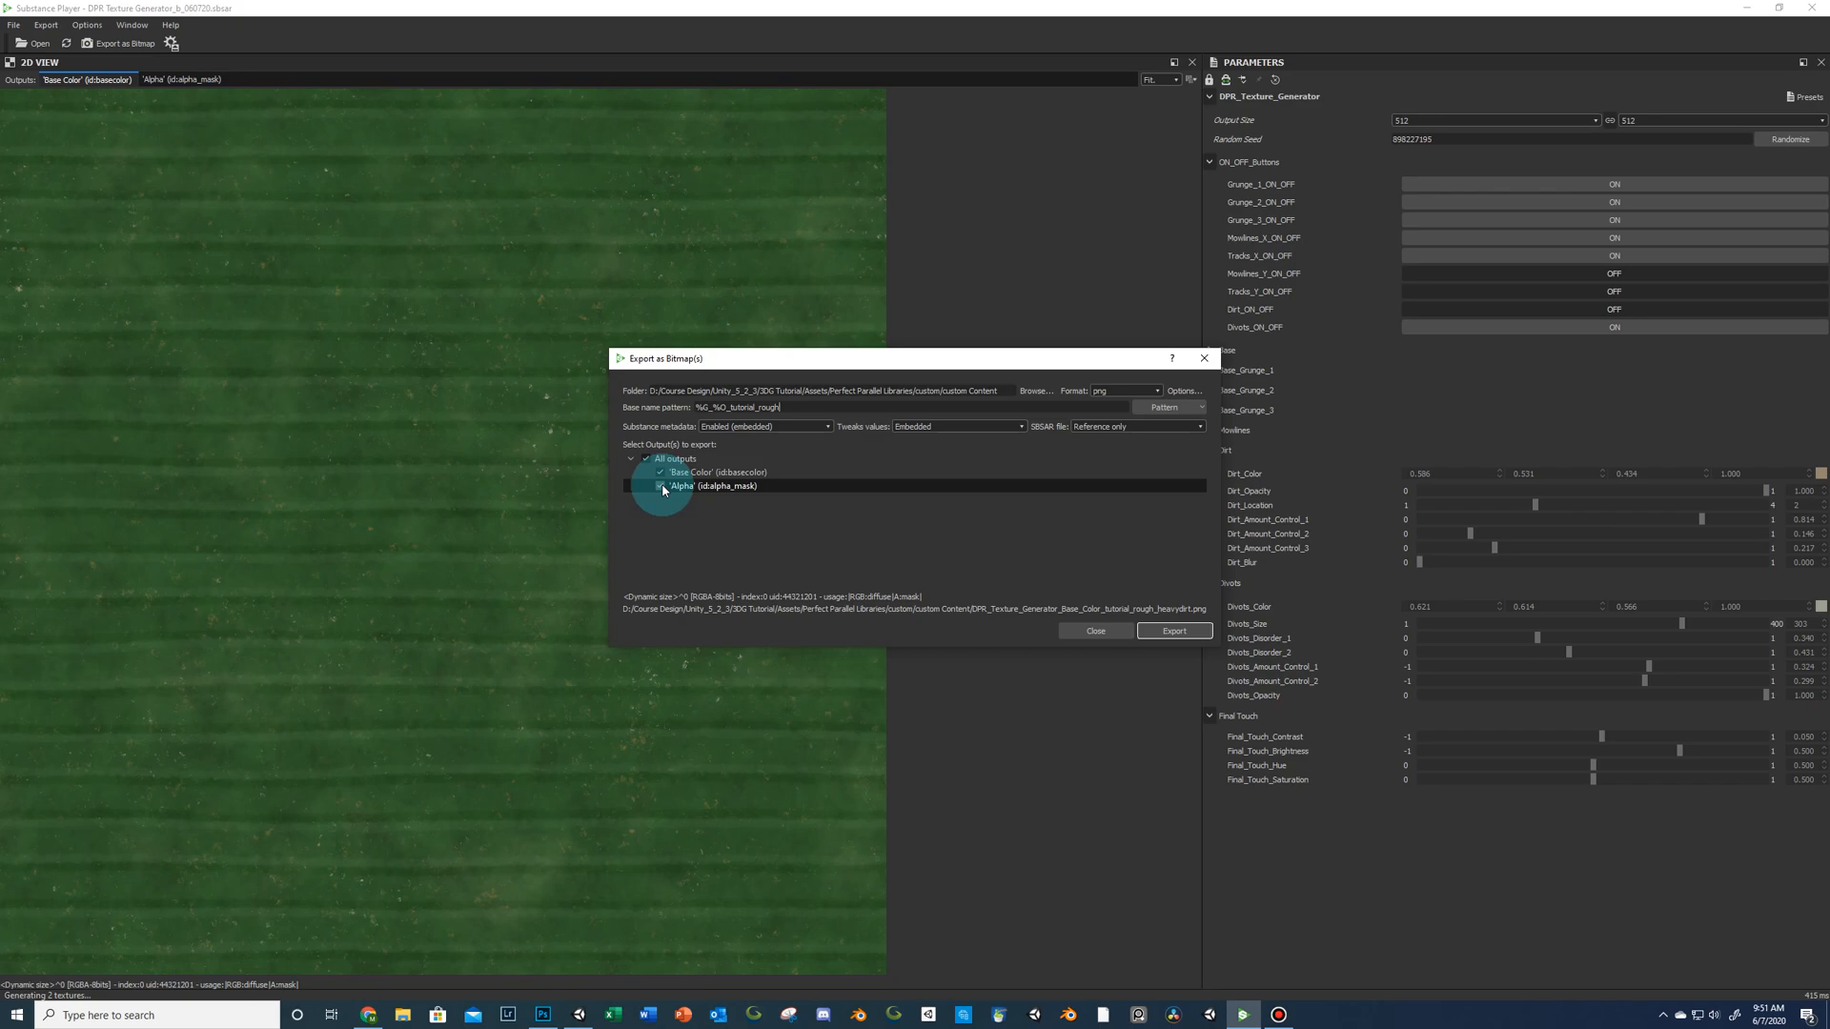
{"action": "left_click", "coordinate": [1172, 631]}
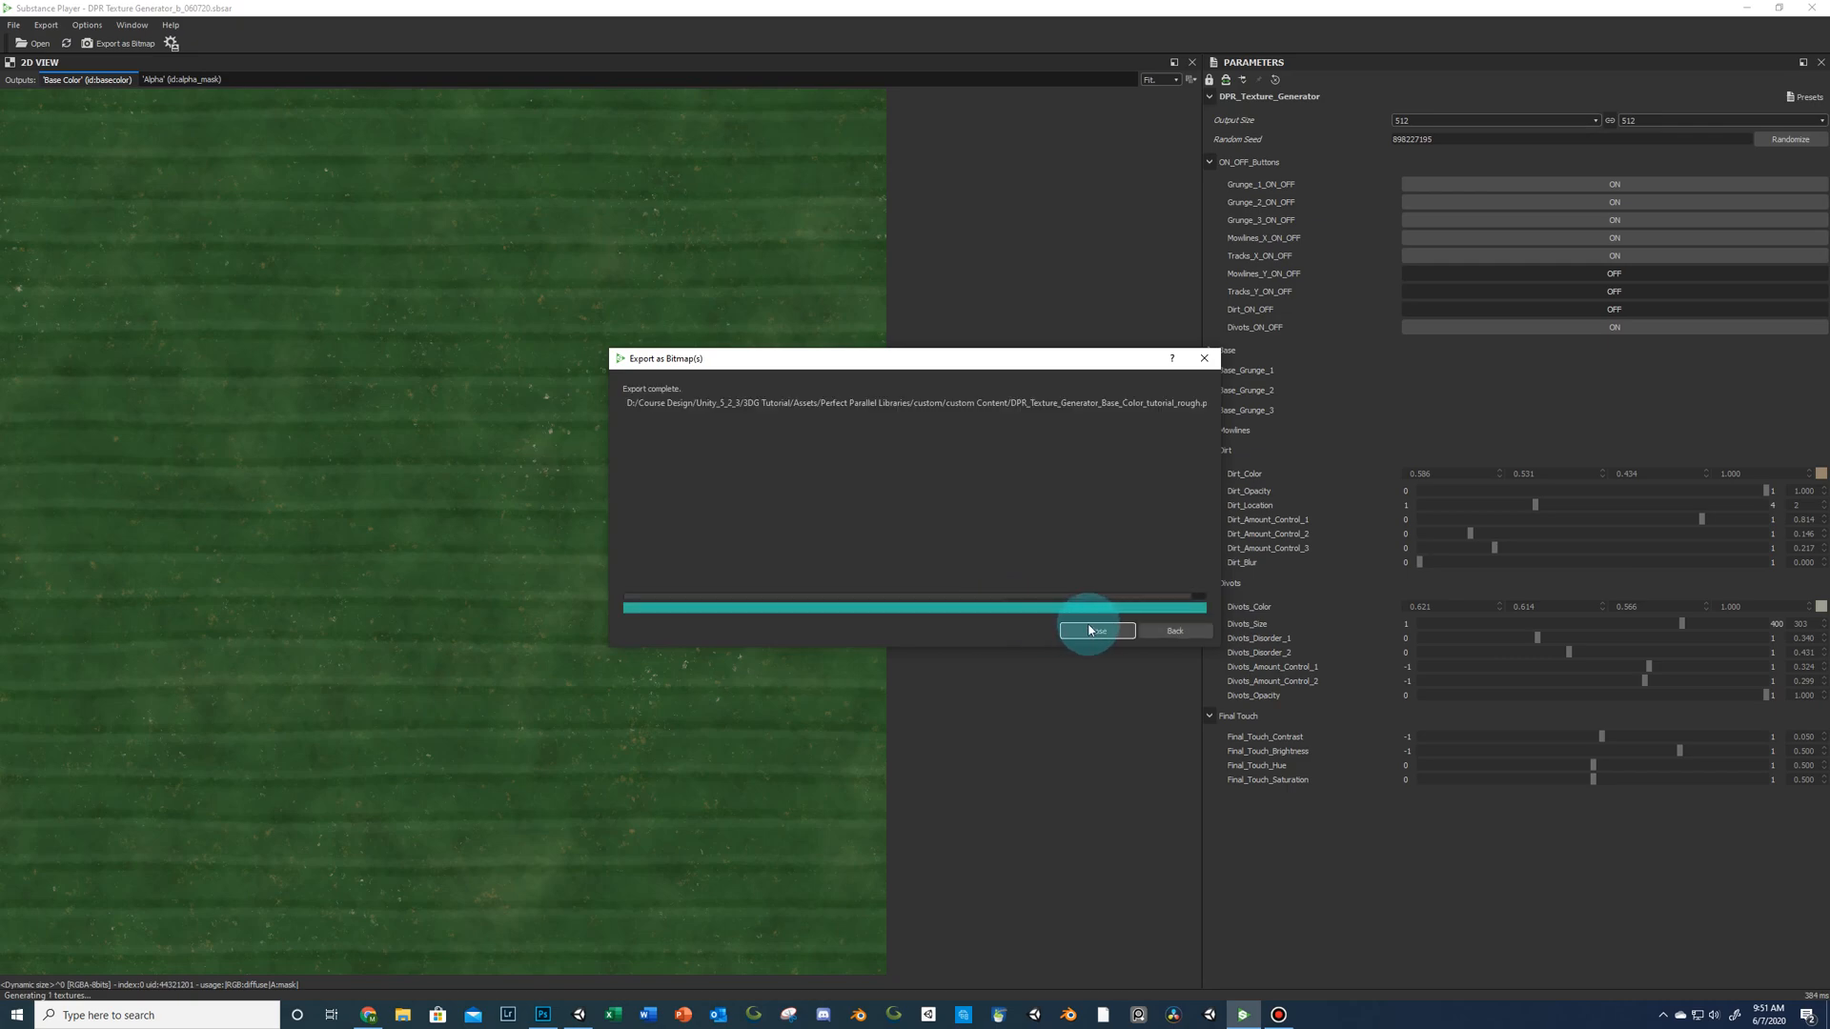
{"action": "left_click", "coordinate": [1096, 631]}
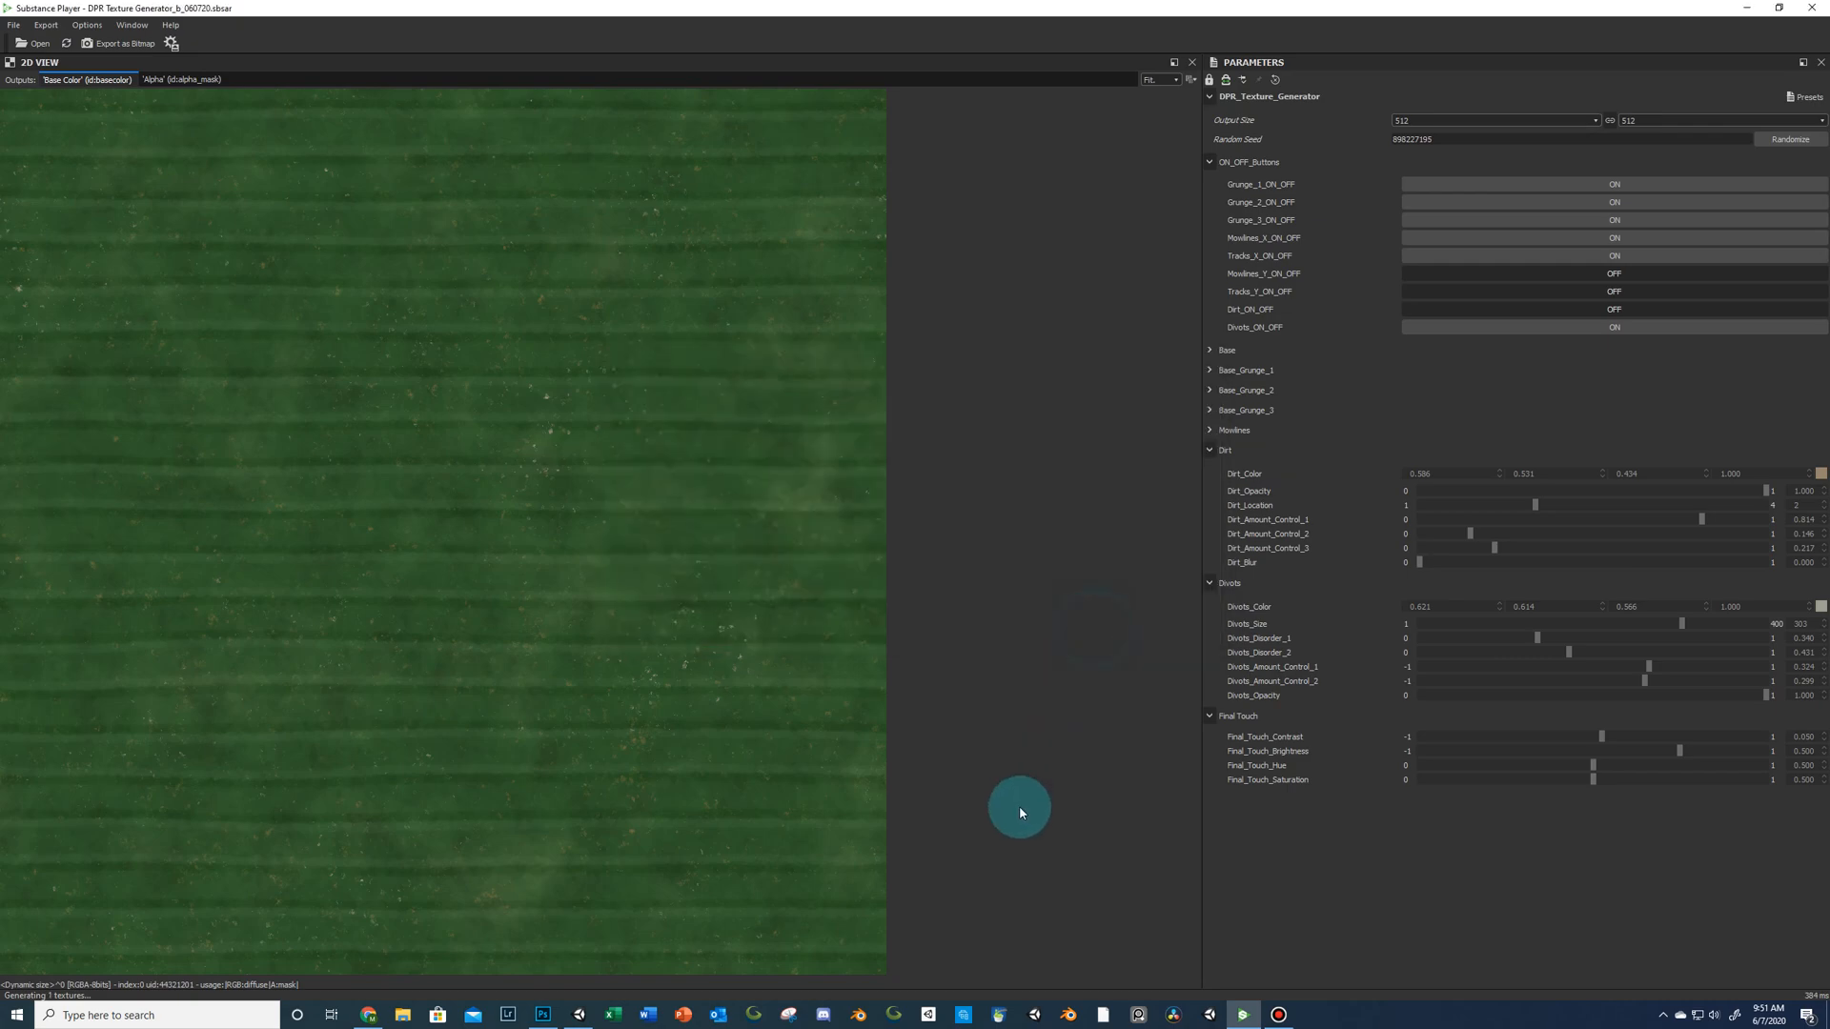
Switch to the 3DG Tutorial project in Unity and examine the existing grass textures across the terrain and its splines.
{"action": "left_click", "coordinate": [579, 1016]}
{"action": "left_click", "coordinate": [789, 333]}
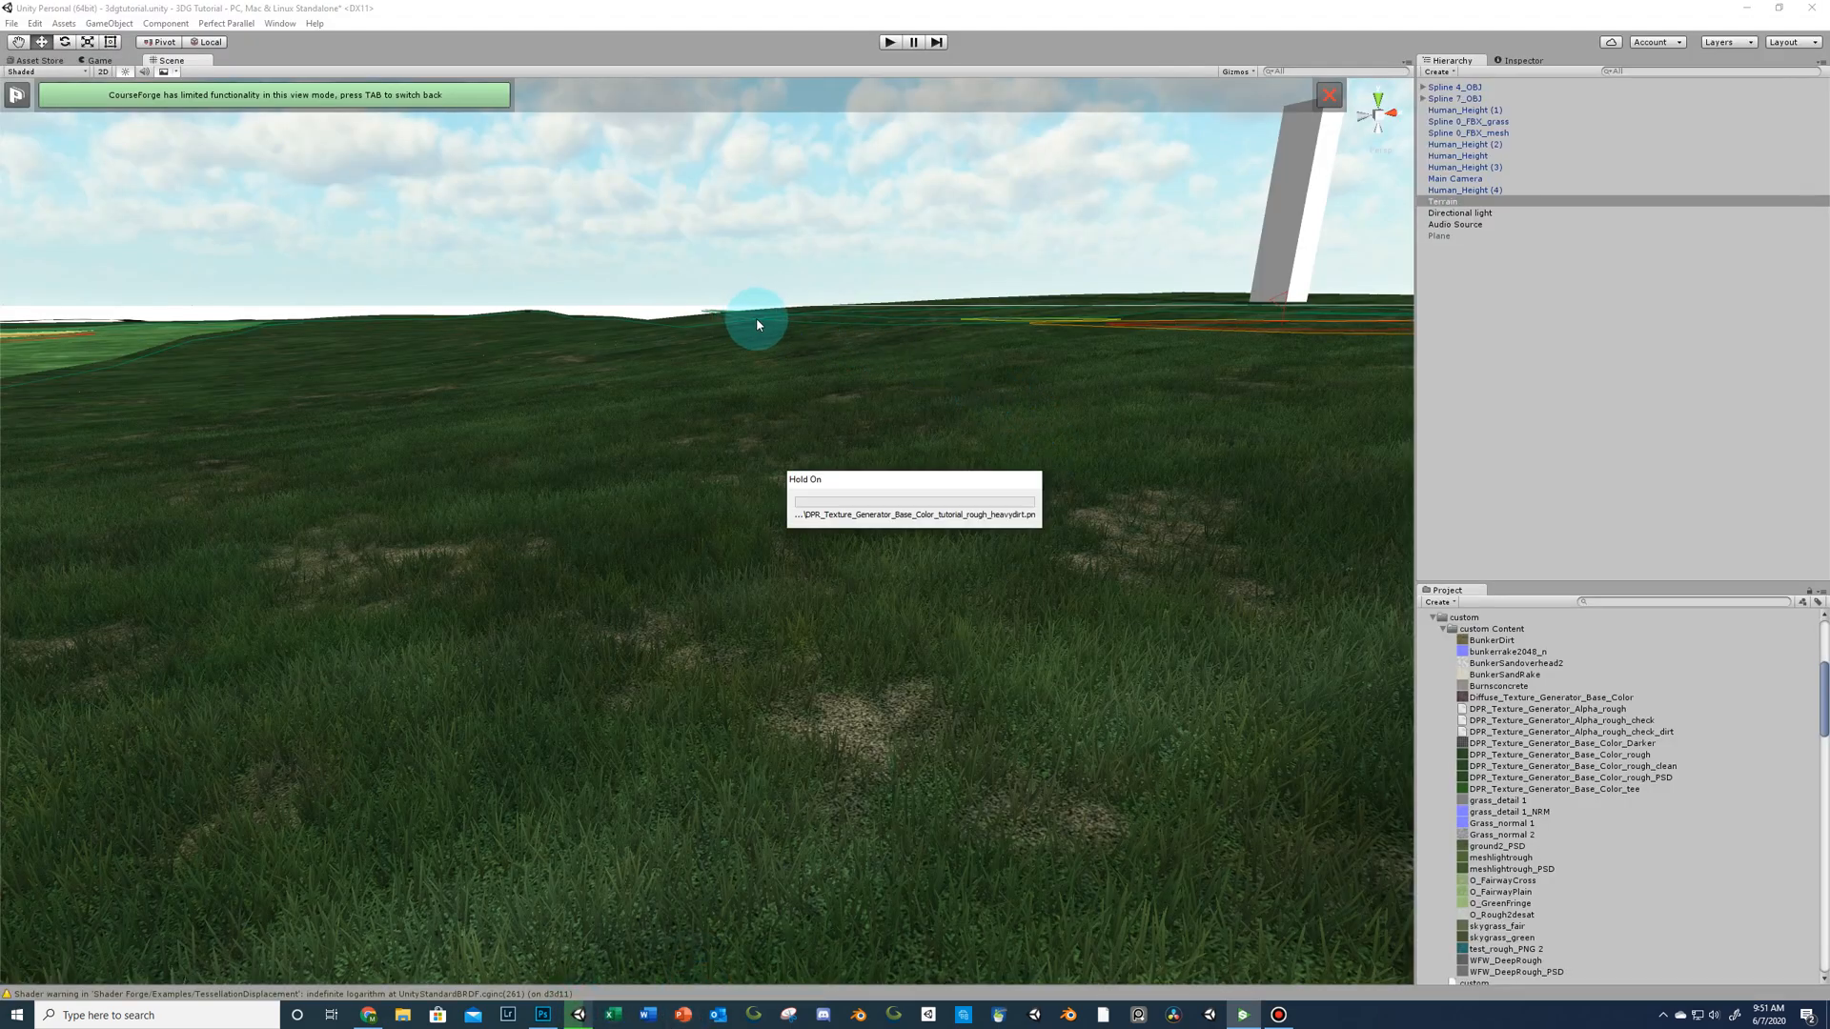
{"action": "right_click_drag", "start_coordinate": [735, 323], "coordinate": [685, 423]}
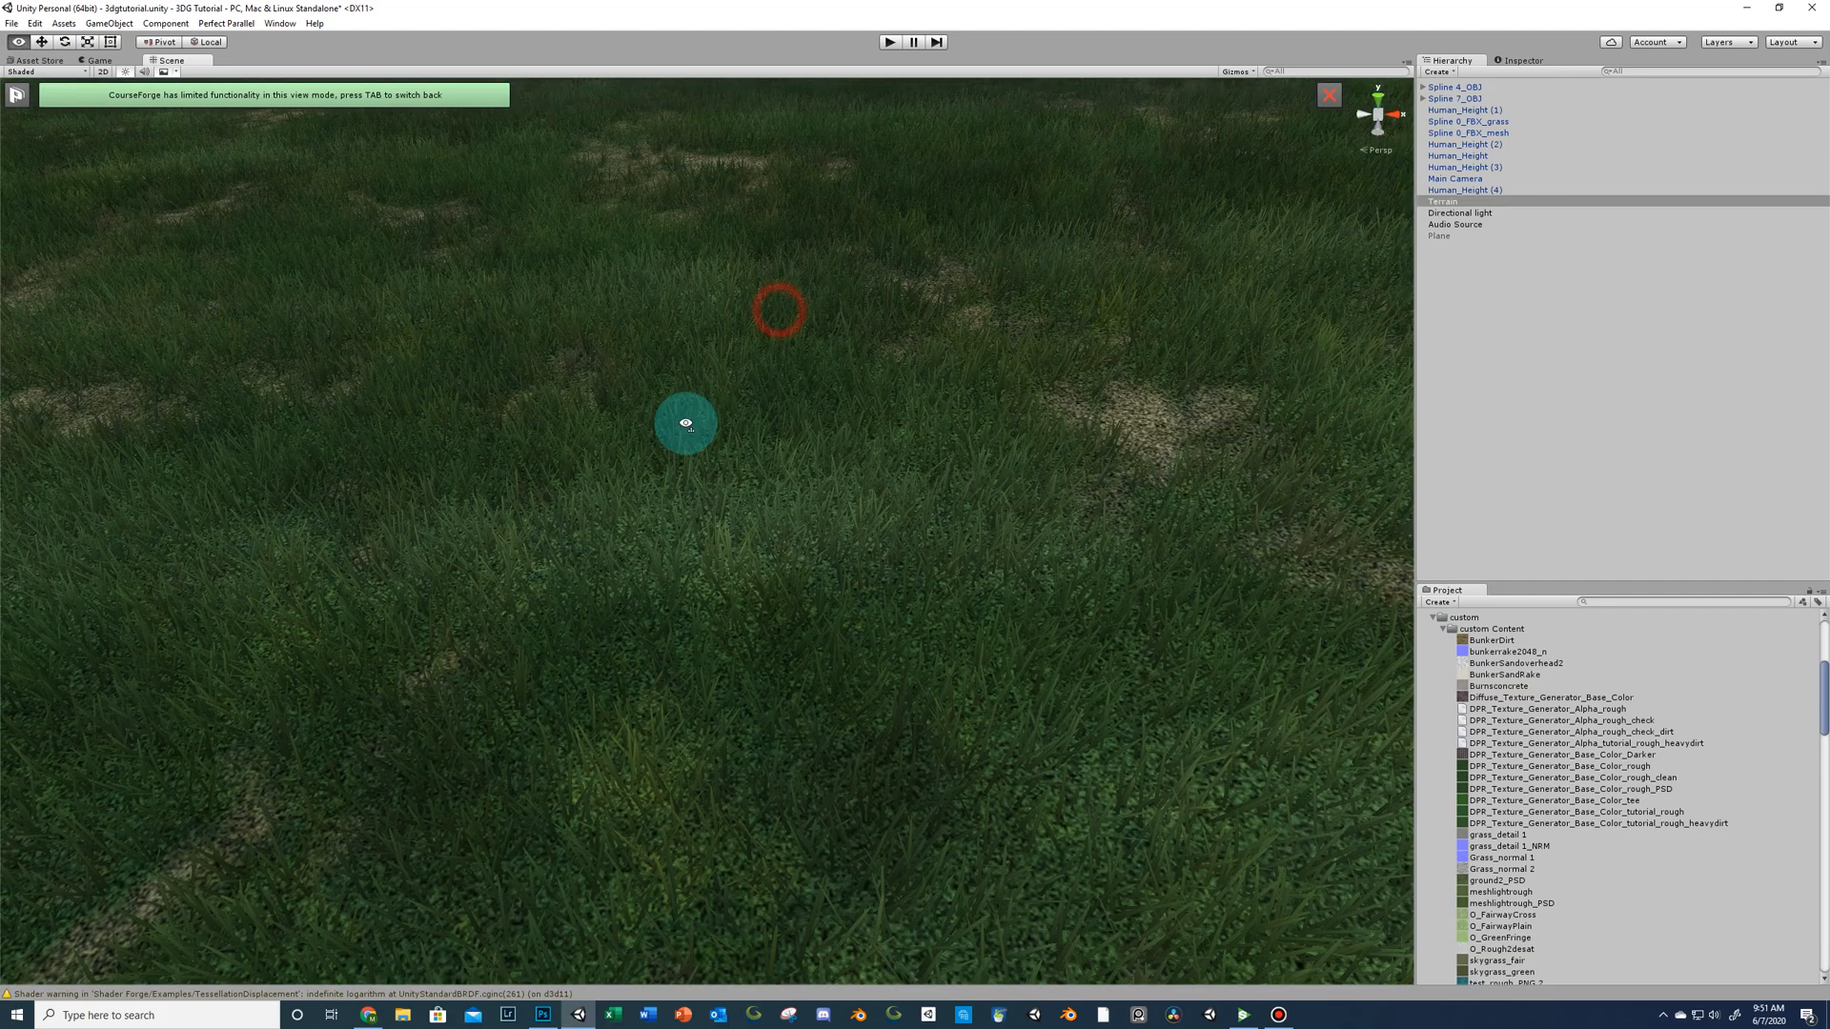
{"action": "scroll", "coordinate": [697, 417], "scroll_direction": "down", "scroll_amount": 10}
{"action": "right_click_drag", "start_coordinate": [826, 466], "coordinate": [757, 492]}
{"action": "scroll", "coordinate": [757, 493], "scroll_direction": "down", "scroll_amount": 4}
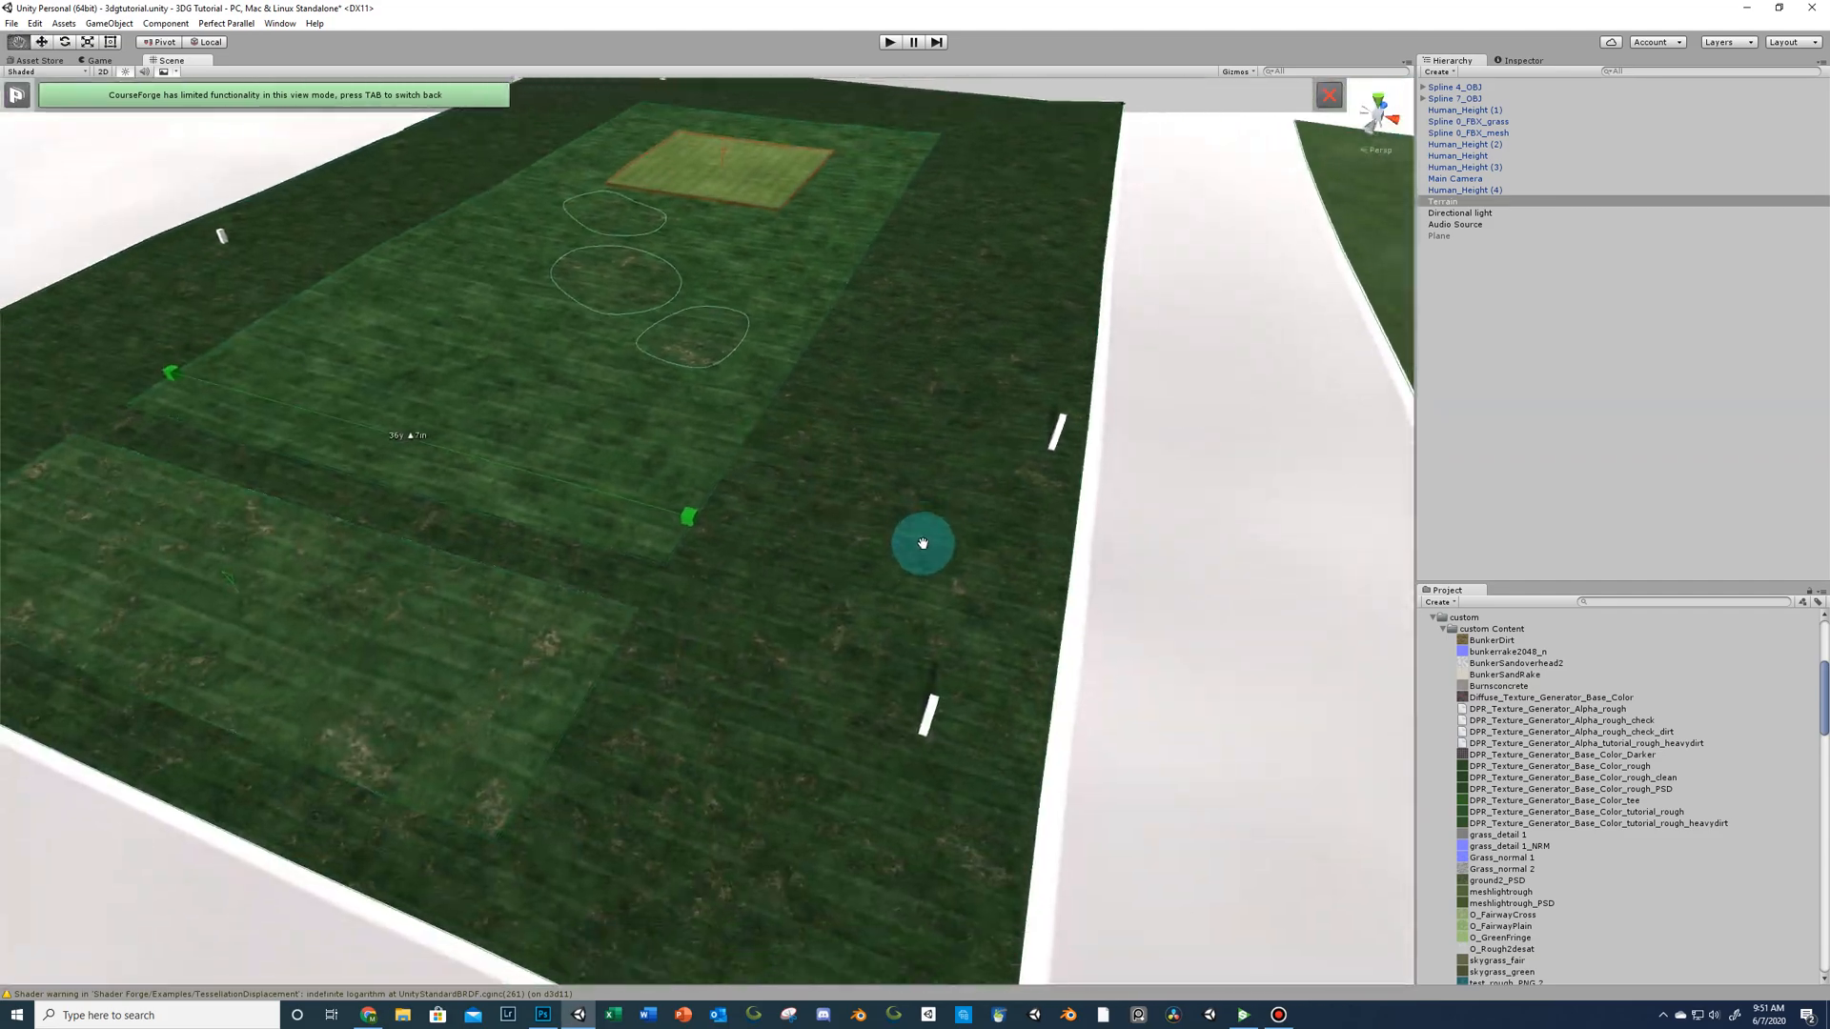
{"action": "scroll", "coordinate": [923, 544], "scroll_direction": "up", "scroll_amount": 7}
{"action": "right_click_drag", "start_coordinate": [927, 547], "coordinate": [915, 535]}
{"action": "left_click_drag", "start_coordinate": [678, 364], "coordinate": [682, 378]}
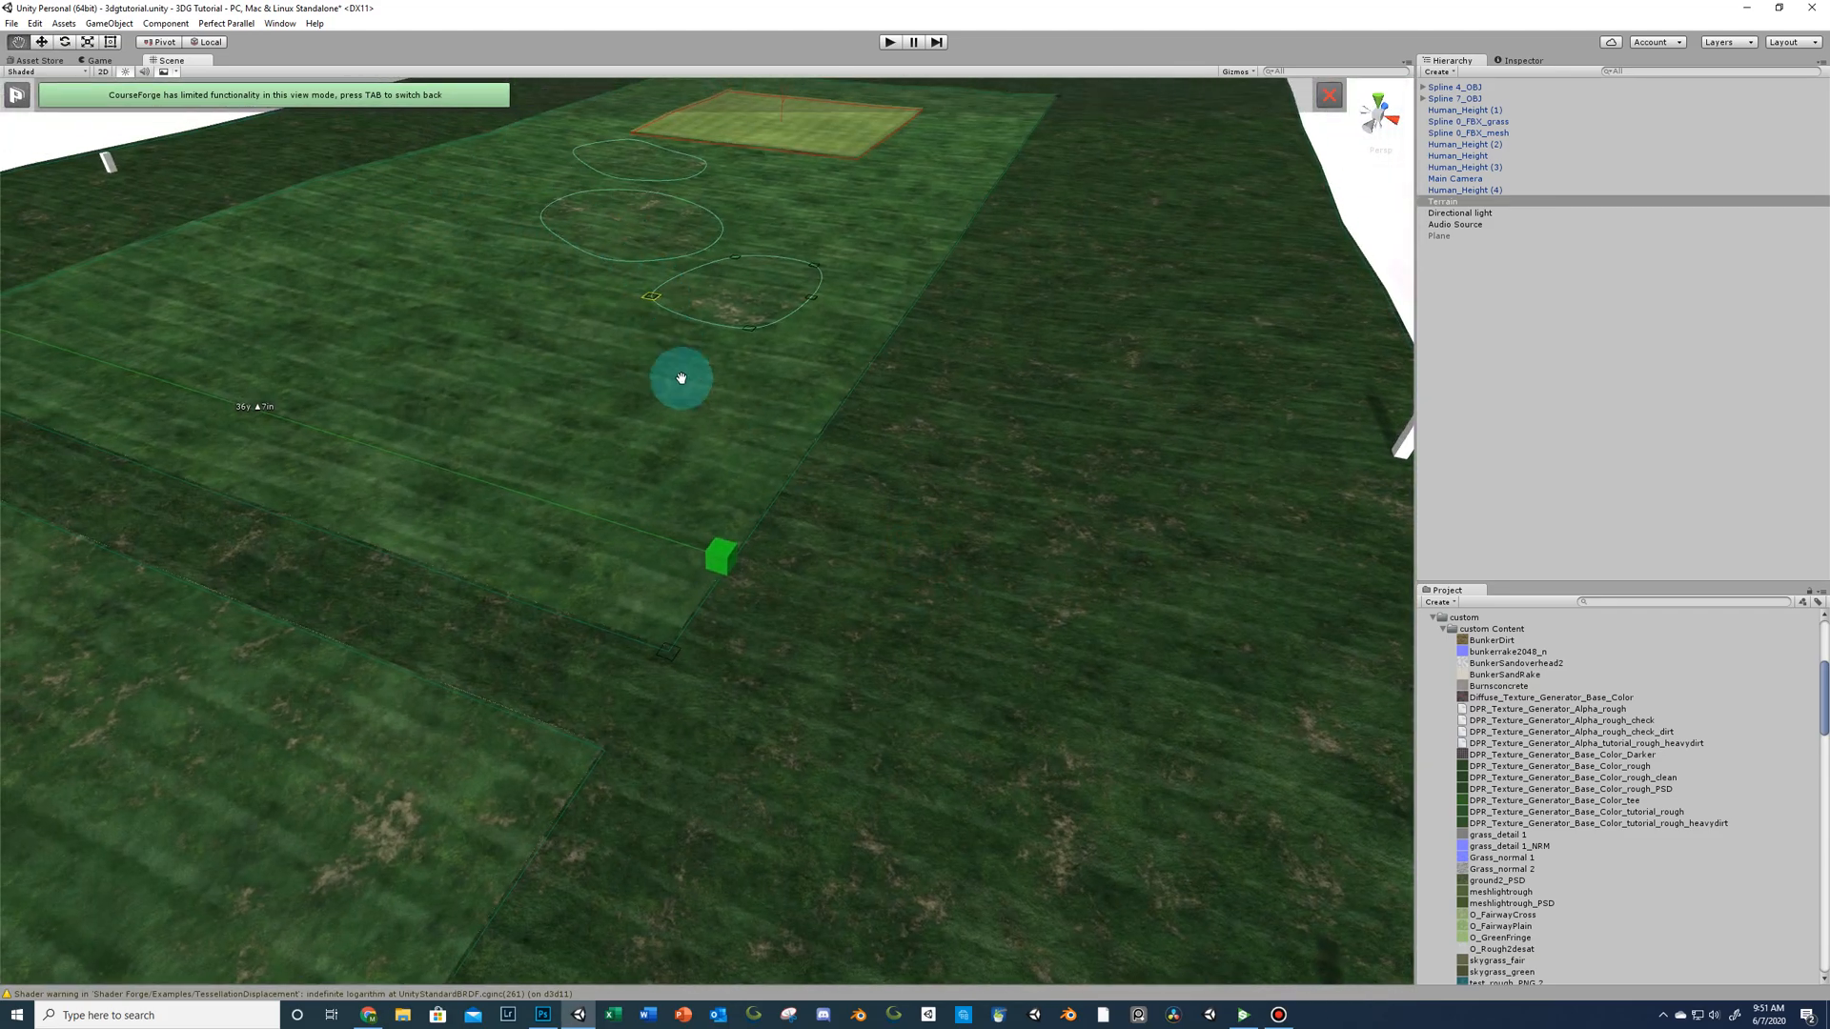
{"action": "middle_click_drag", "start_coordinate": [681, 378], "coordinate": [717, 480]}
{"action": "scroll", "coordinate": [724, 407], "scroll_direction": "up", "scroll_amount": 2}
{"action": "scroll", "coordinate": [791, 596], "scroll_direction": "down", "scroll_amount": 1}
{"action": "middle_click_drag", "start_coordinate": [780, 574], "coordinate": [743, 471]}
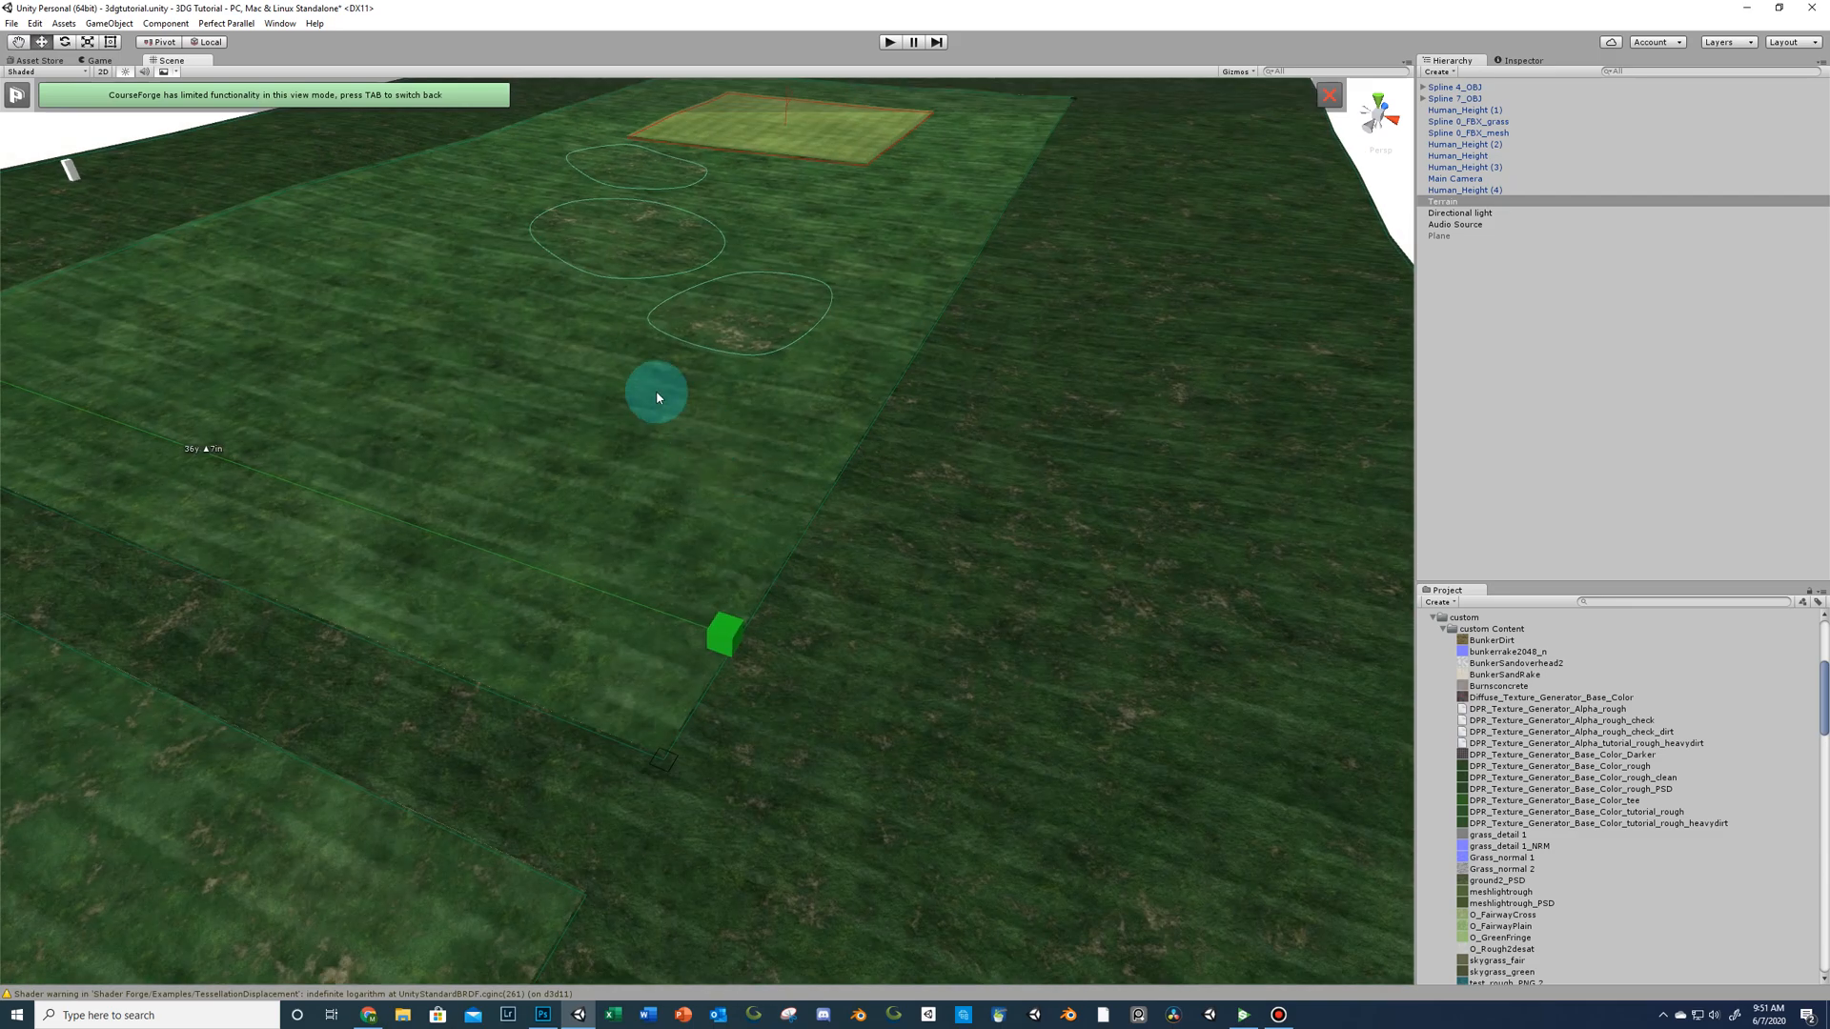
Return to the CourseForge spline tools from the limited view mode and open the layer library settings.
{"action": "key", "text": "Tab"}
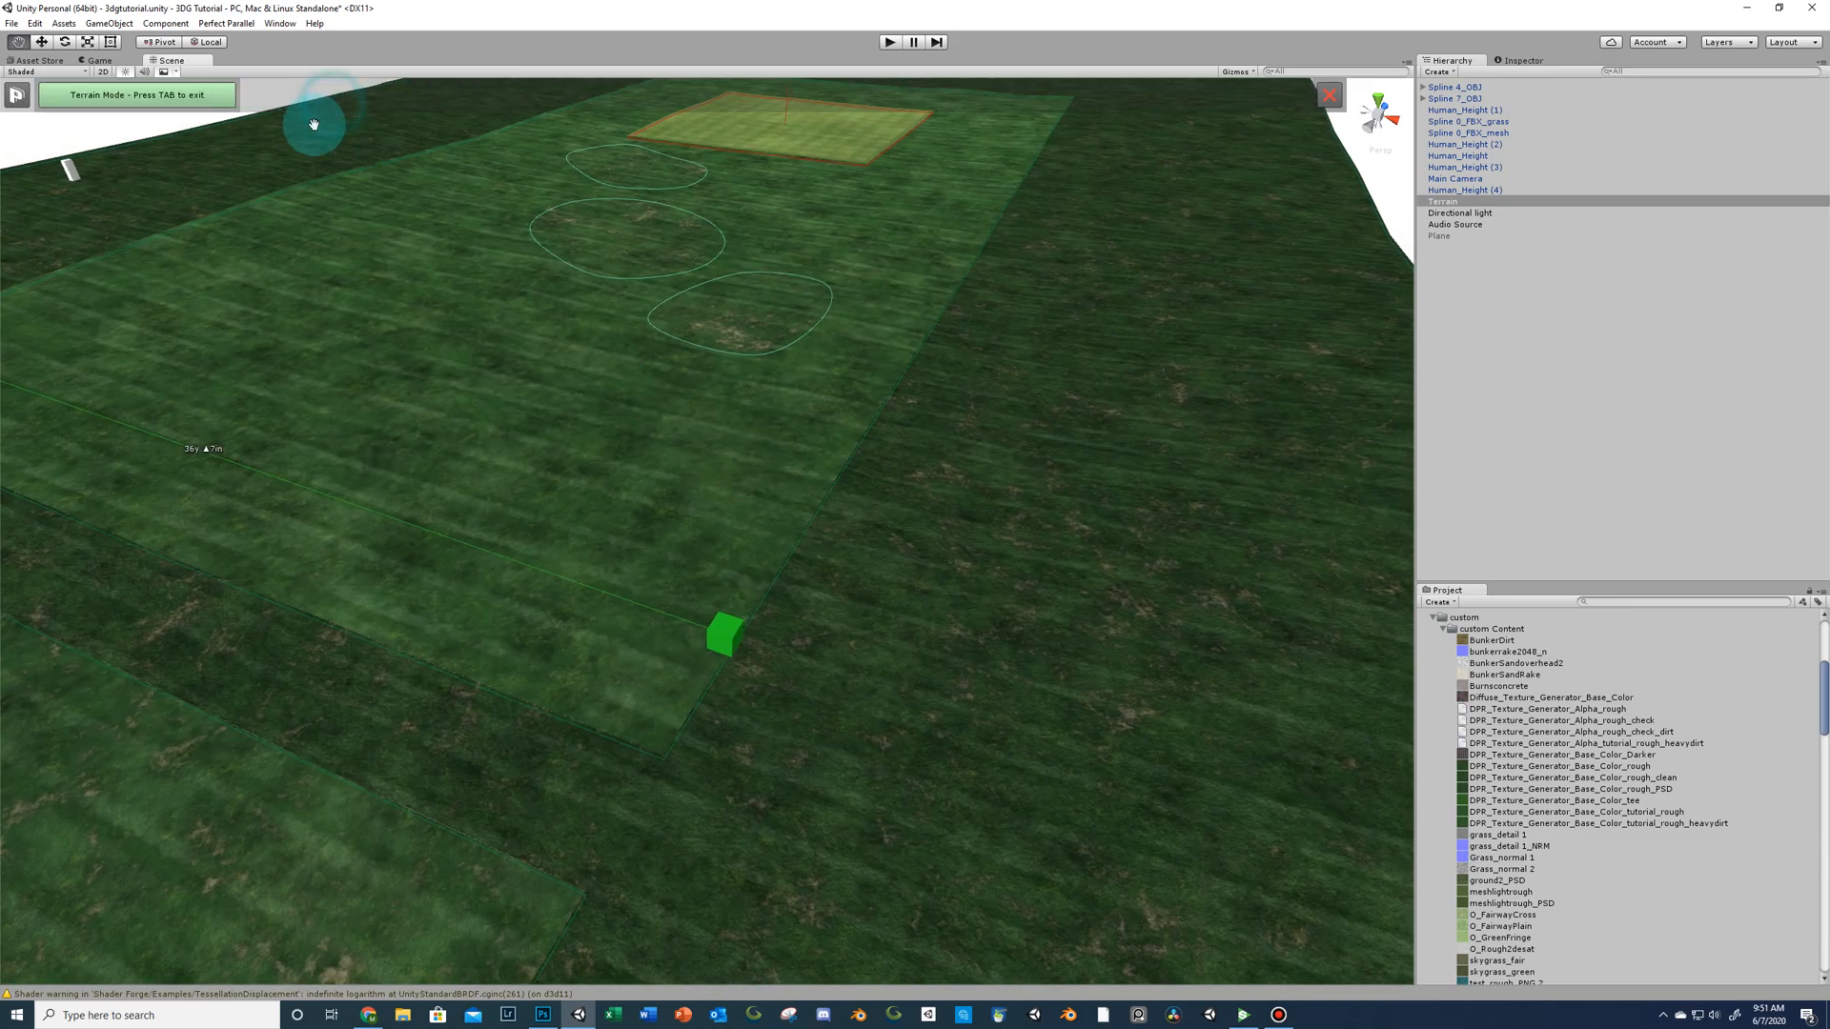
{"action": "left_click", "coordinate": [114, 93]}
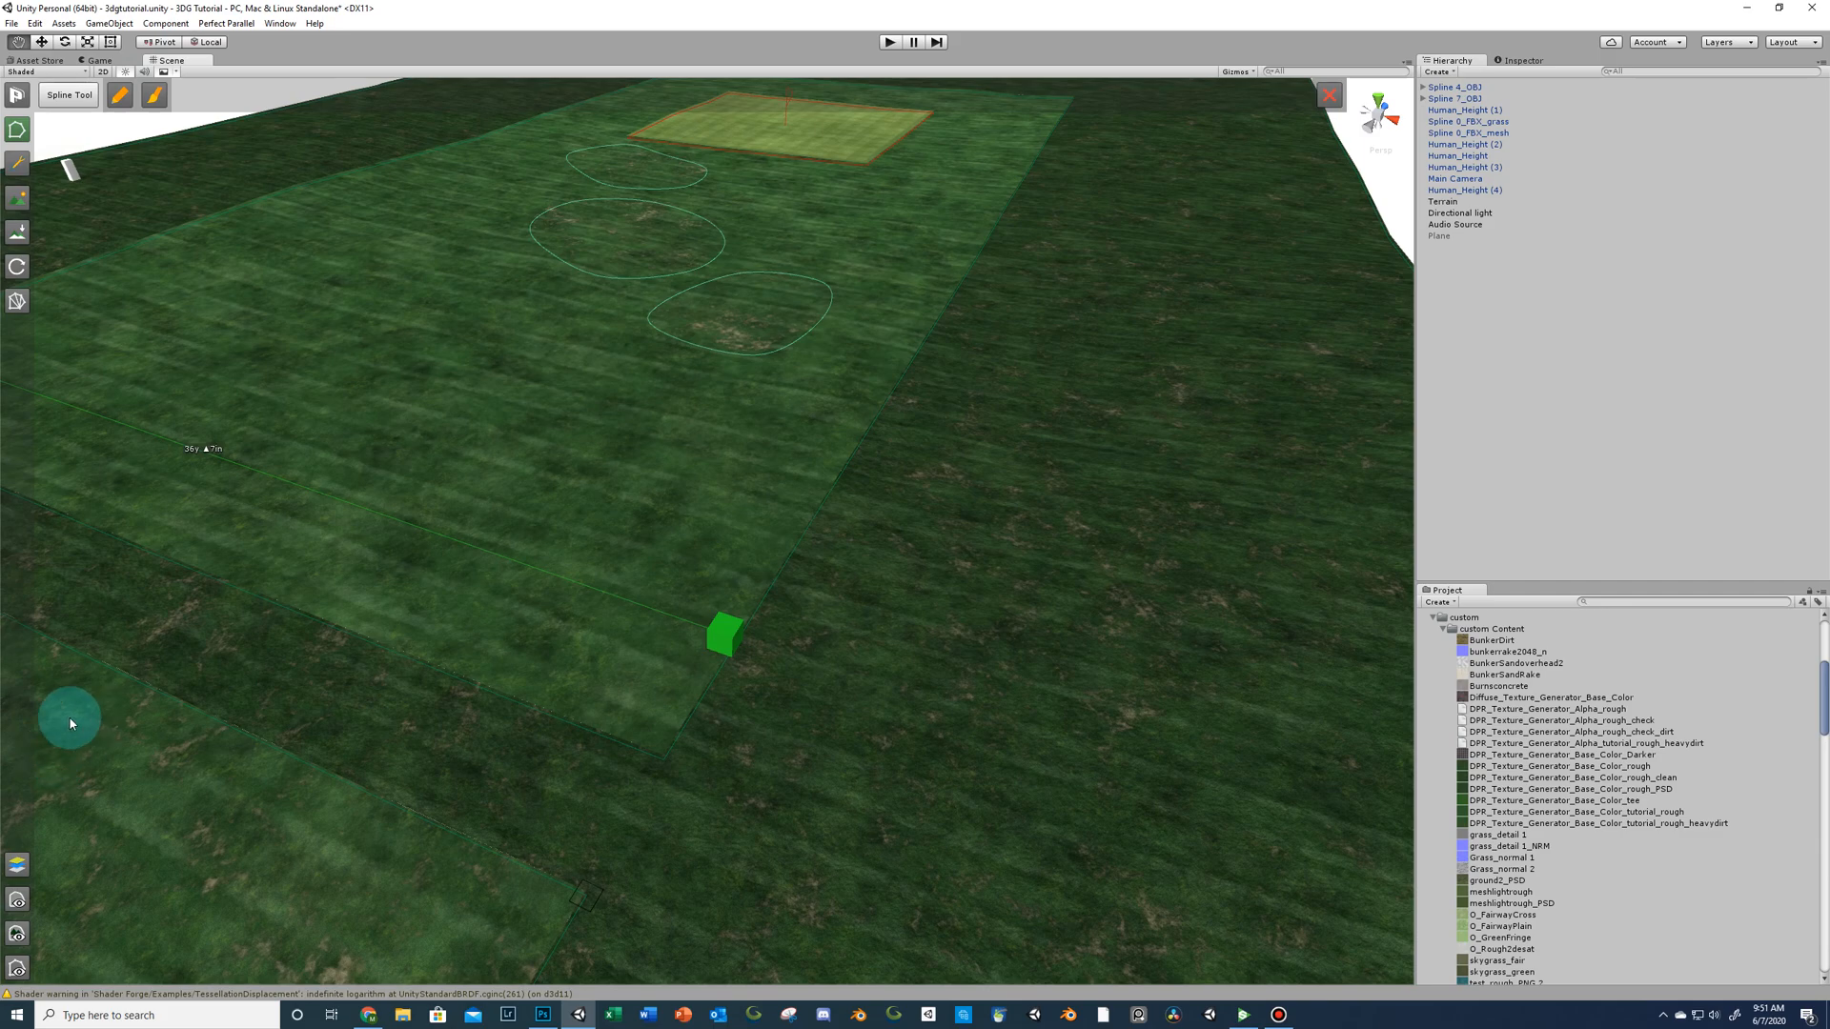
{"action": "left_click", "coordinate": [19, 866]}
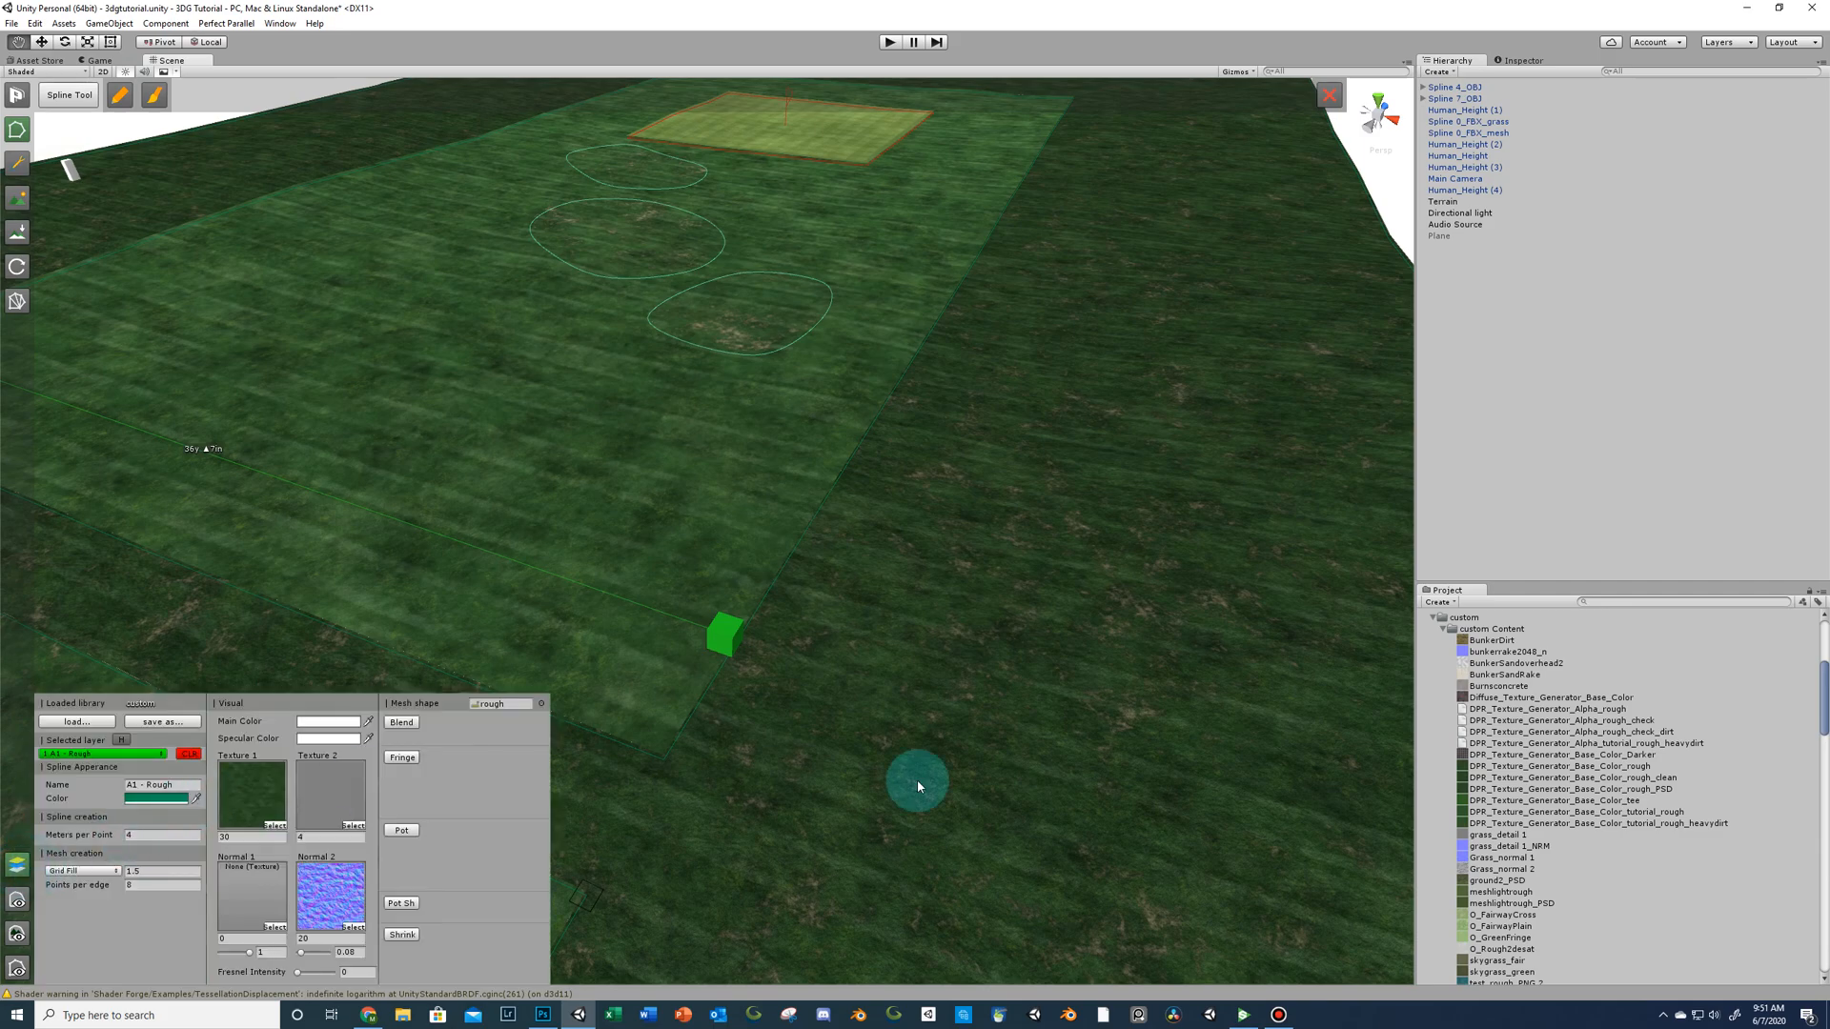
Assign DPR_Texture_Generator_Base_Color_tutorial_rough as Texture 1 of the A1 - Rough layer.
{"action": "left_click", "coordinate": [280, 808]}
{"action": "left_click", "coordinate": [608, 841]}
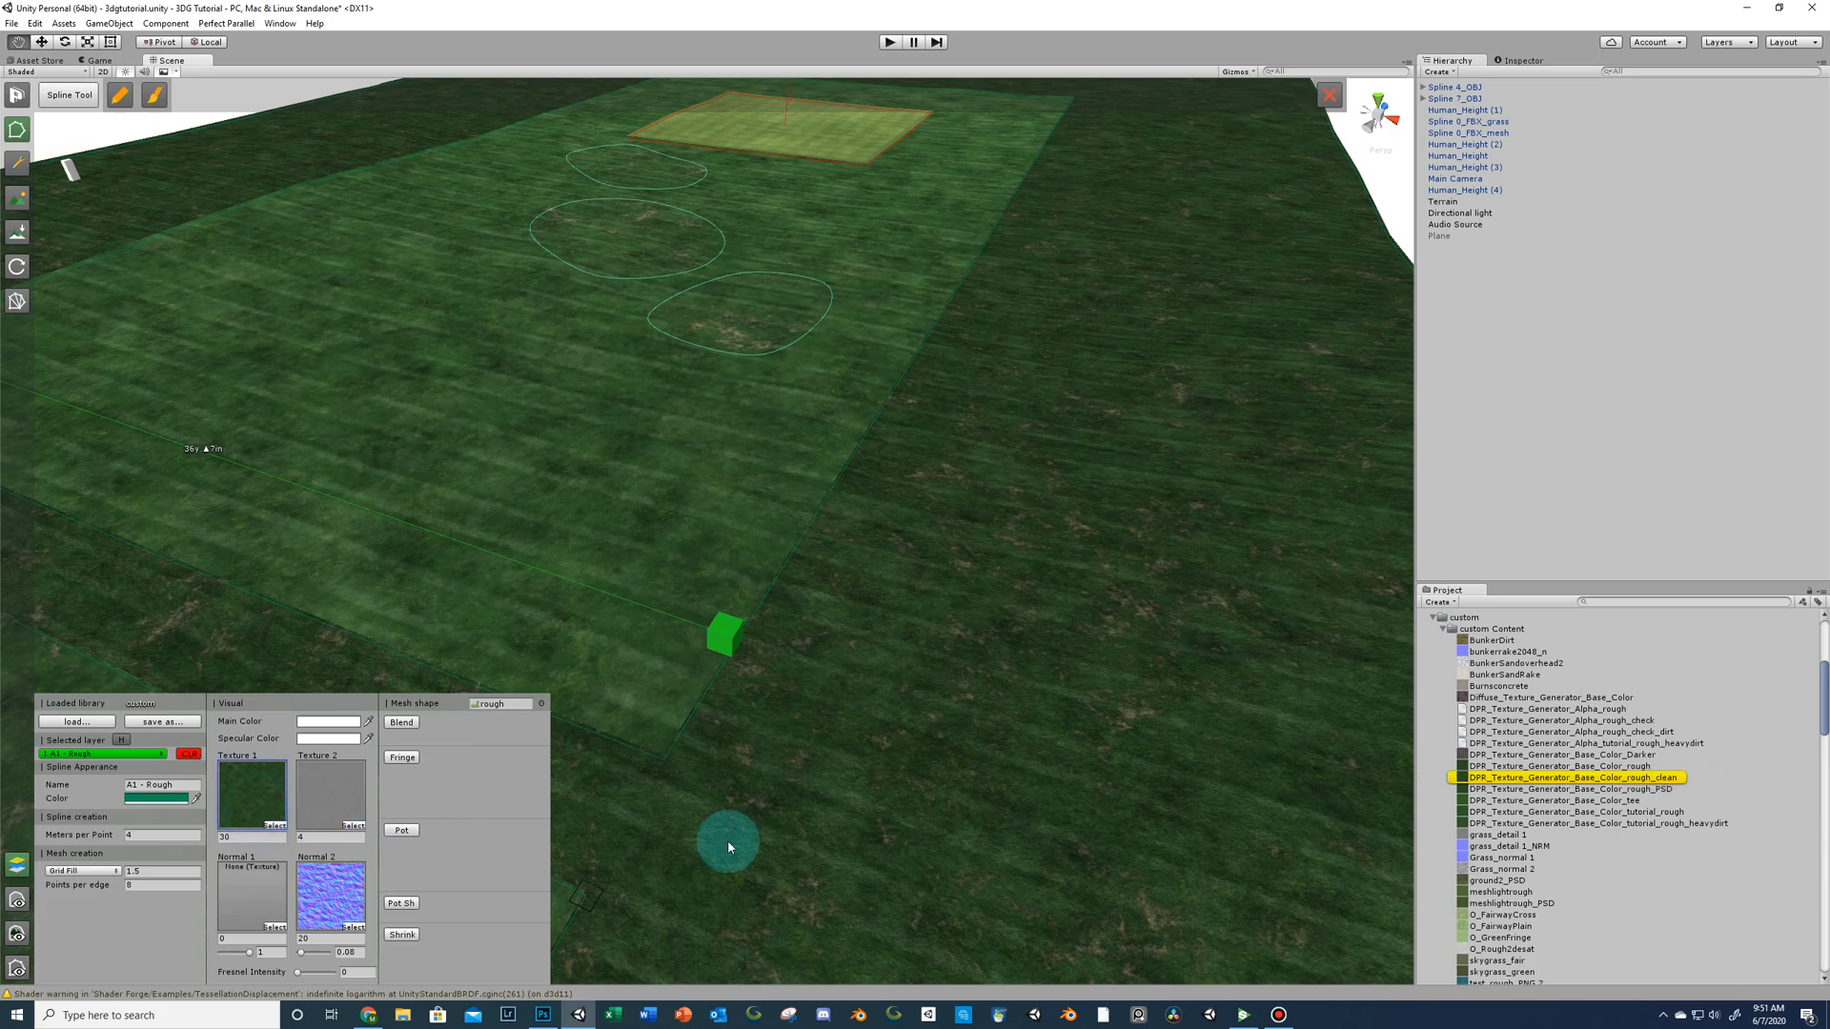
{"action": "left_click", "coordinate": [1492, 766]}
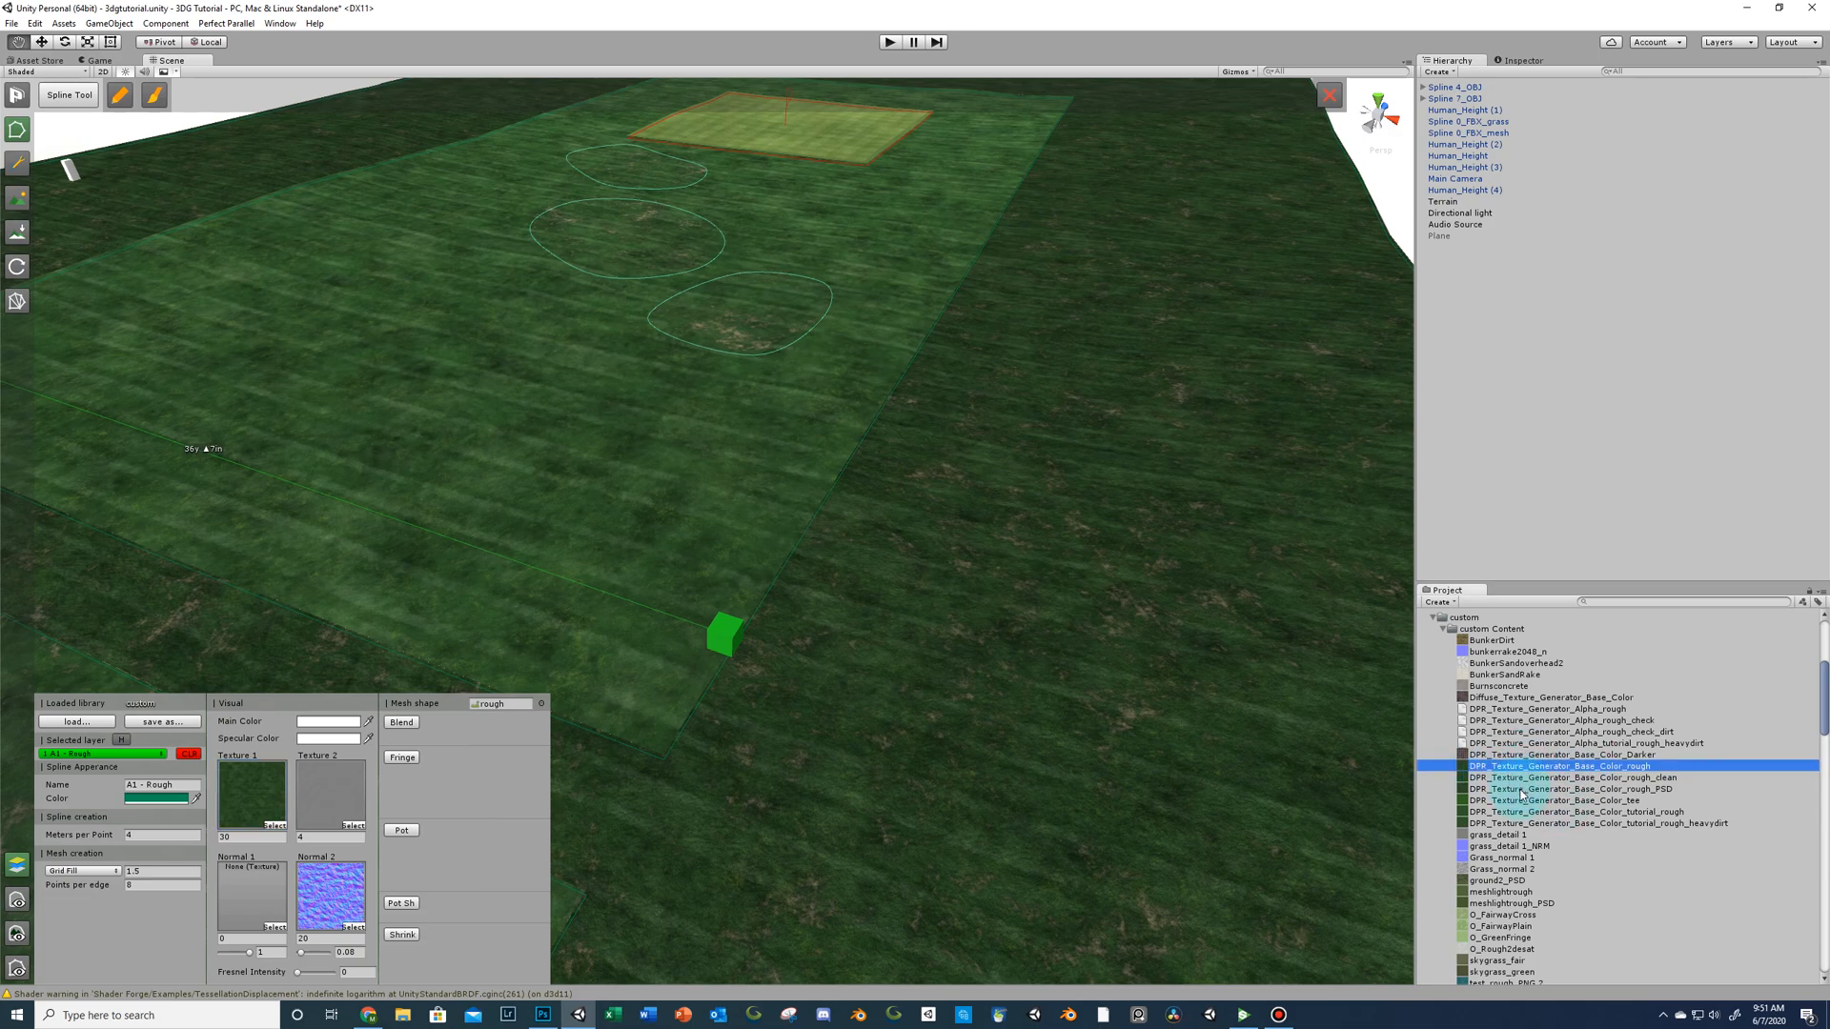
{"action": "mouse_move", "coordinate": [1461, 812]}
{"action": "left_mouse_down"}
{"action": "mouse_move", "coordinate": [646, 854]}
{"action": "mouse_move", "coordinate": [269, 801]}
{"action": "left_mouse_up"}
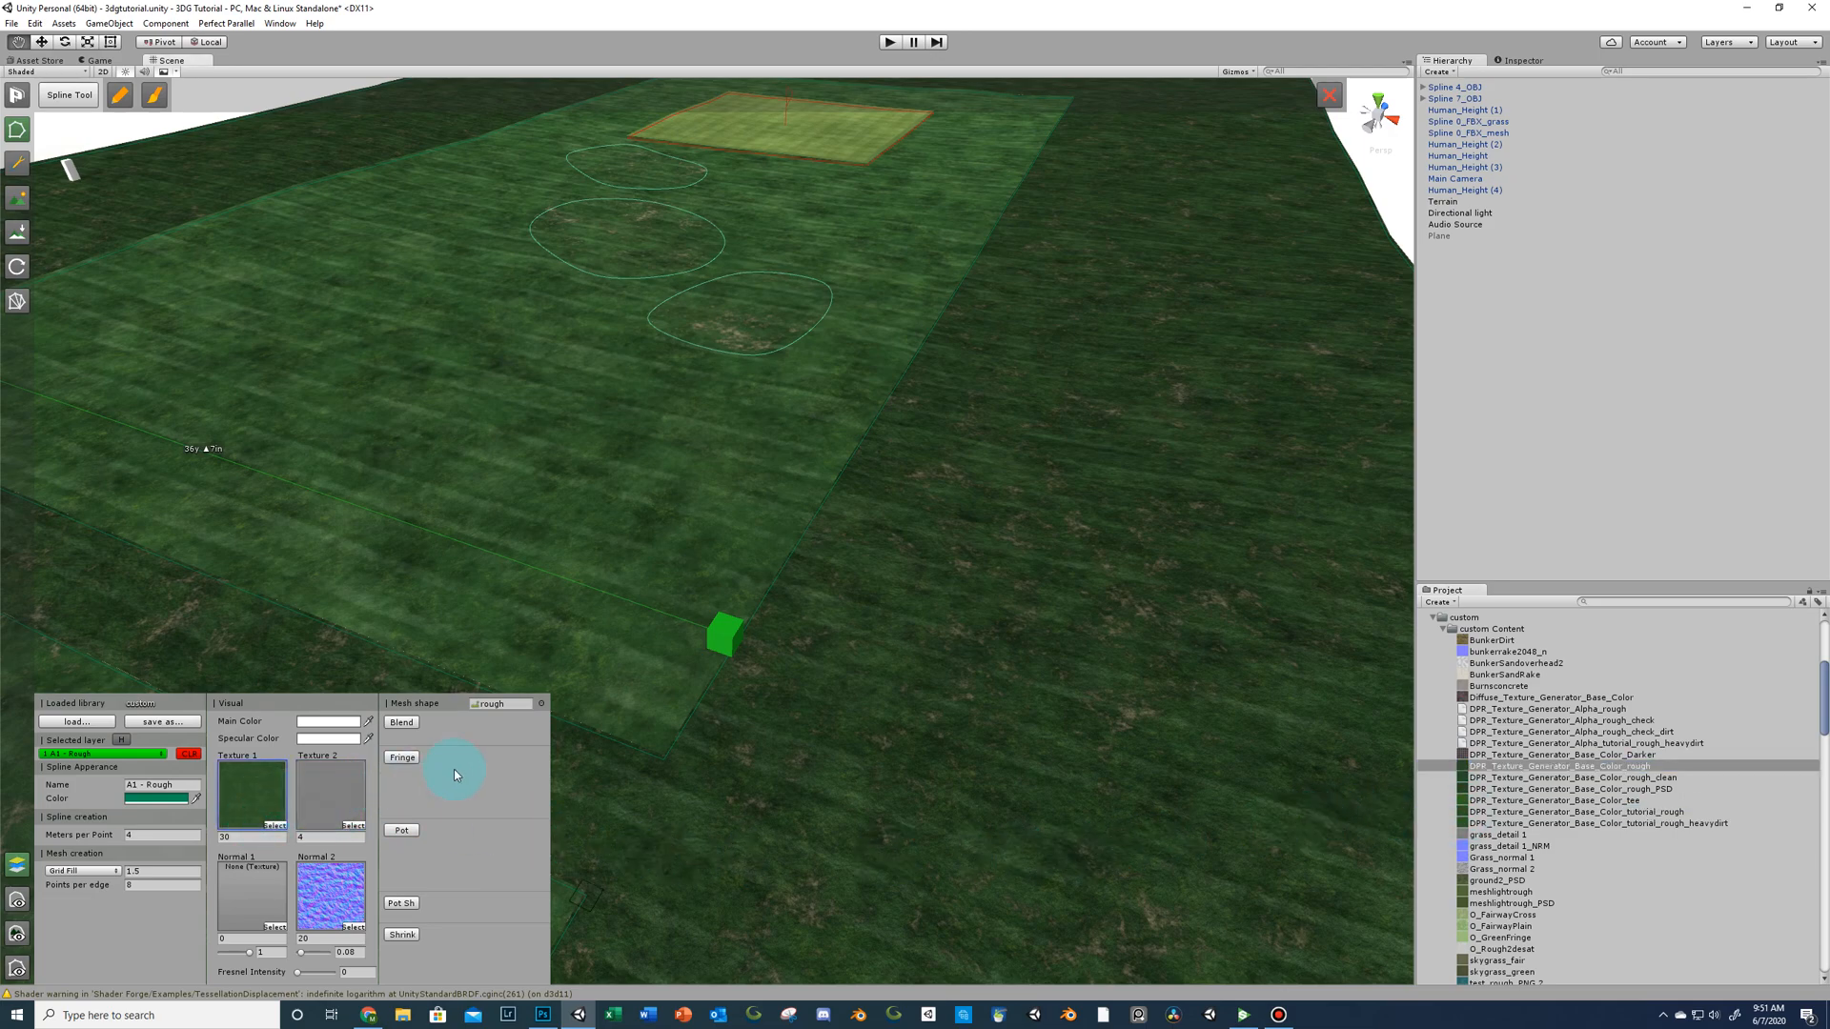
Select the large A1 - Rough spline, Spline 1, and rebuild the spline meshes with its new texture.
{"action": "left_click", "coordinate": [655, 756]}
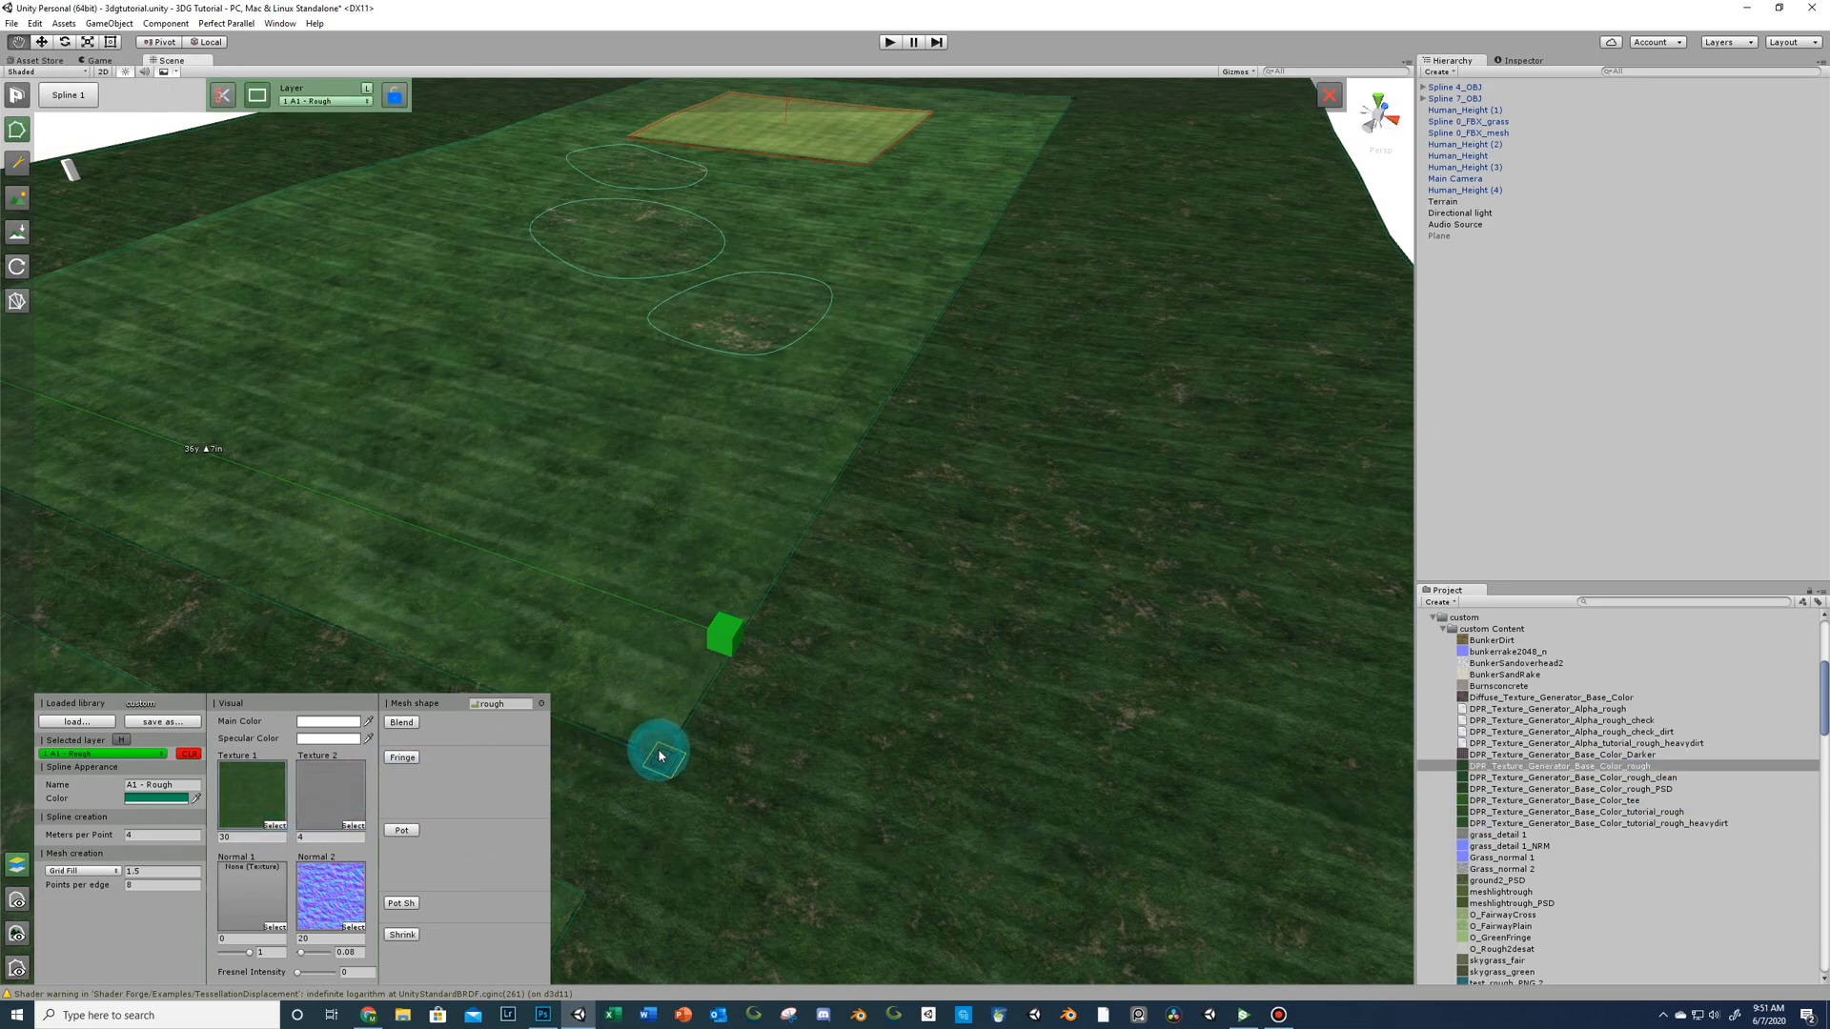
{"action": "left_click", "coordinate": [15, 302]}
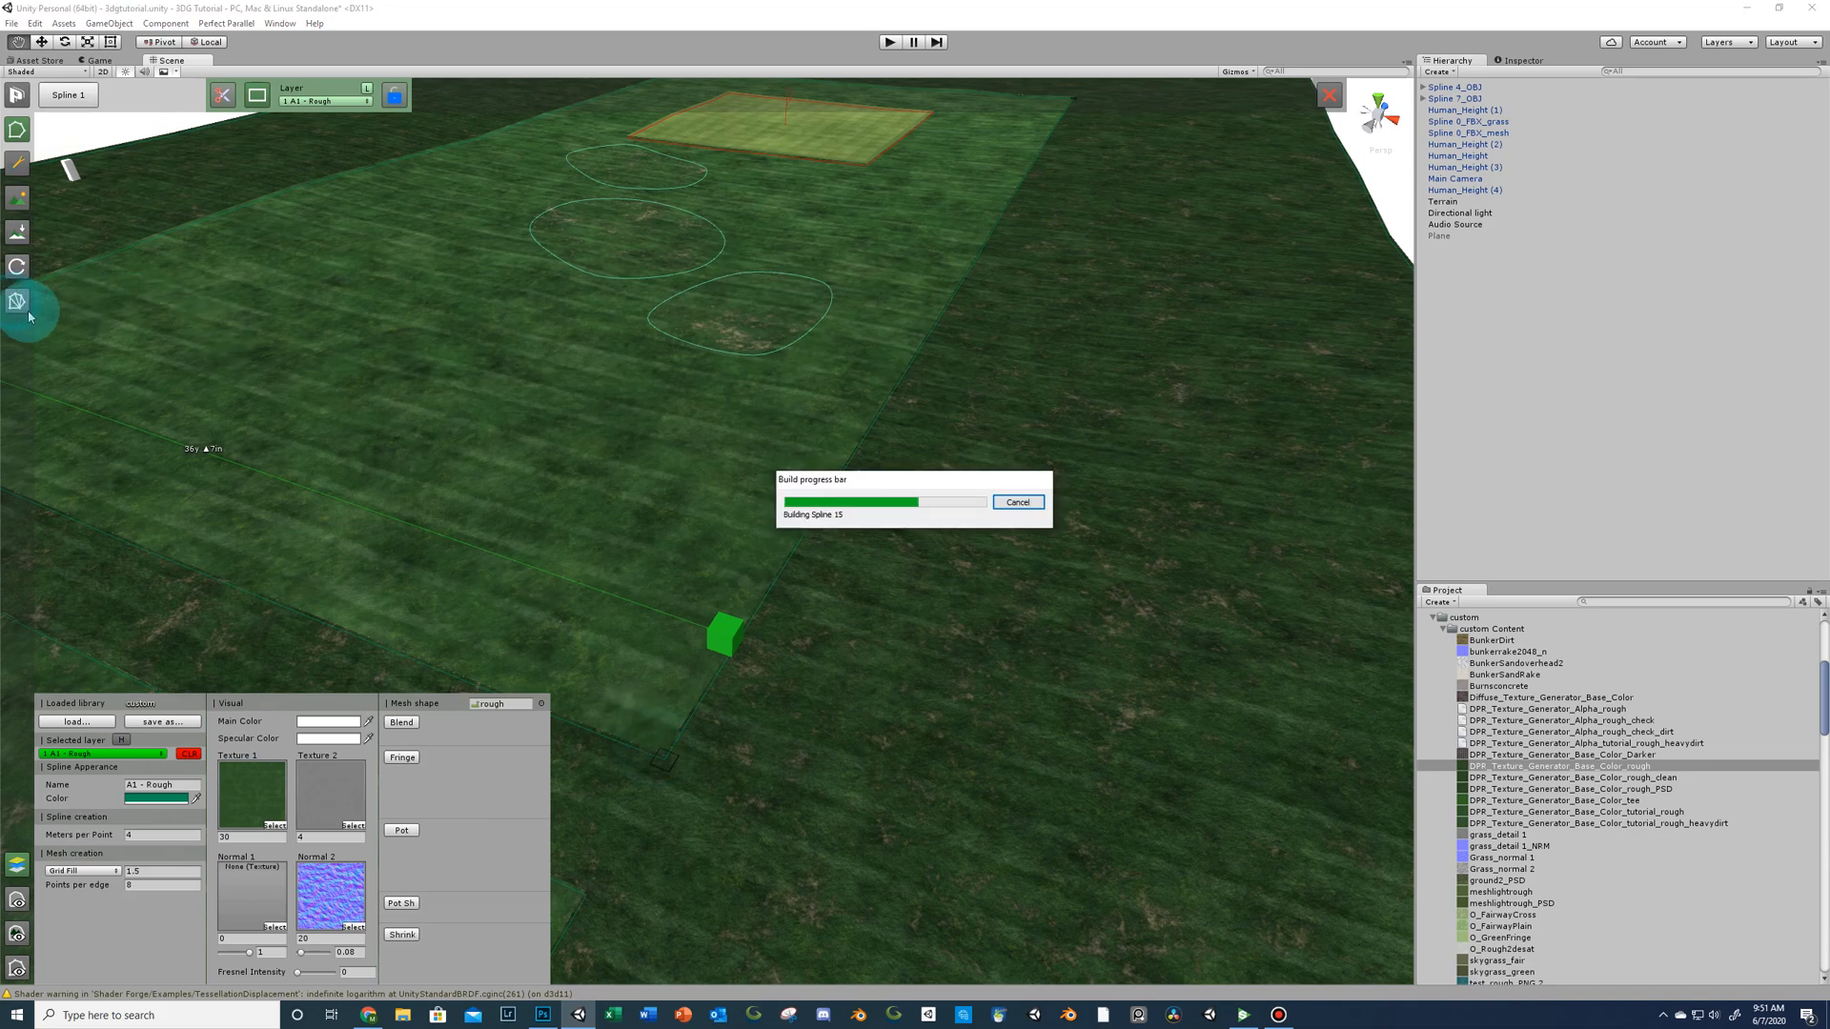
{"action": "middle_click_drag", "start_coordinate": [507, 468], "coordinate": [542, 540]}
{"action": "scroll", "coordinate": [544, 540], "scroll_direction": "up", "scroll_amount": 3}
{"action": "scroll", "coordinate": [567, 535], "scroll_direction": "up", "scroll_amount": 3}
{"action": "right_click_drag", "start_coordinate": [575, 534], "coordinate": [664, 574]}
{"action": "middle_click_drag", "start_coordinate": [663, 574], "coordinate": [614, 598]}
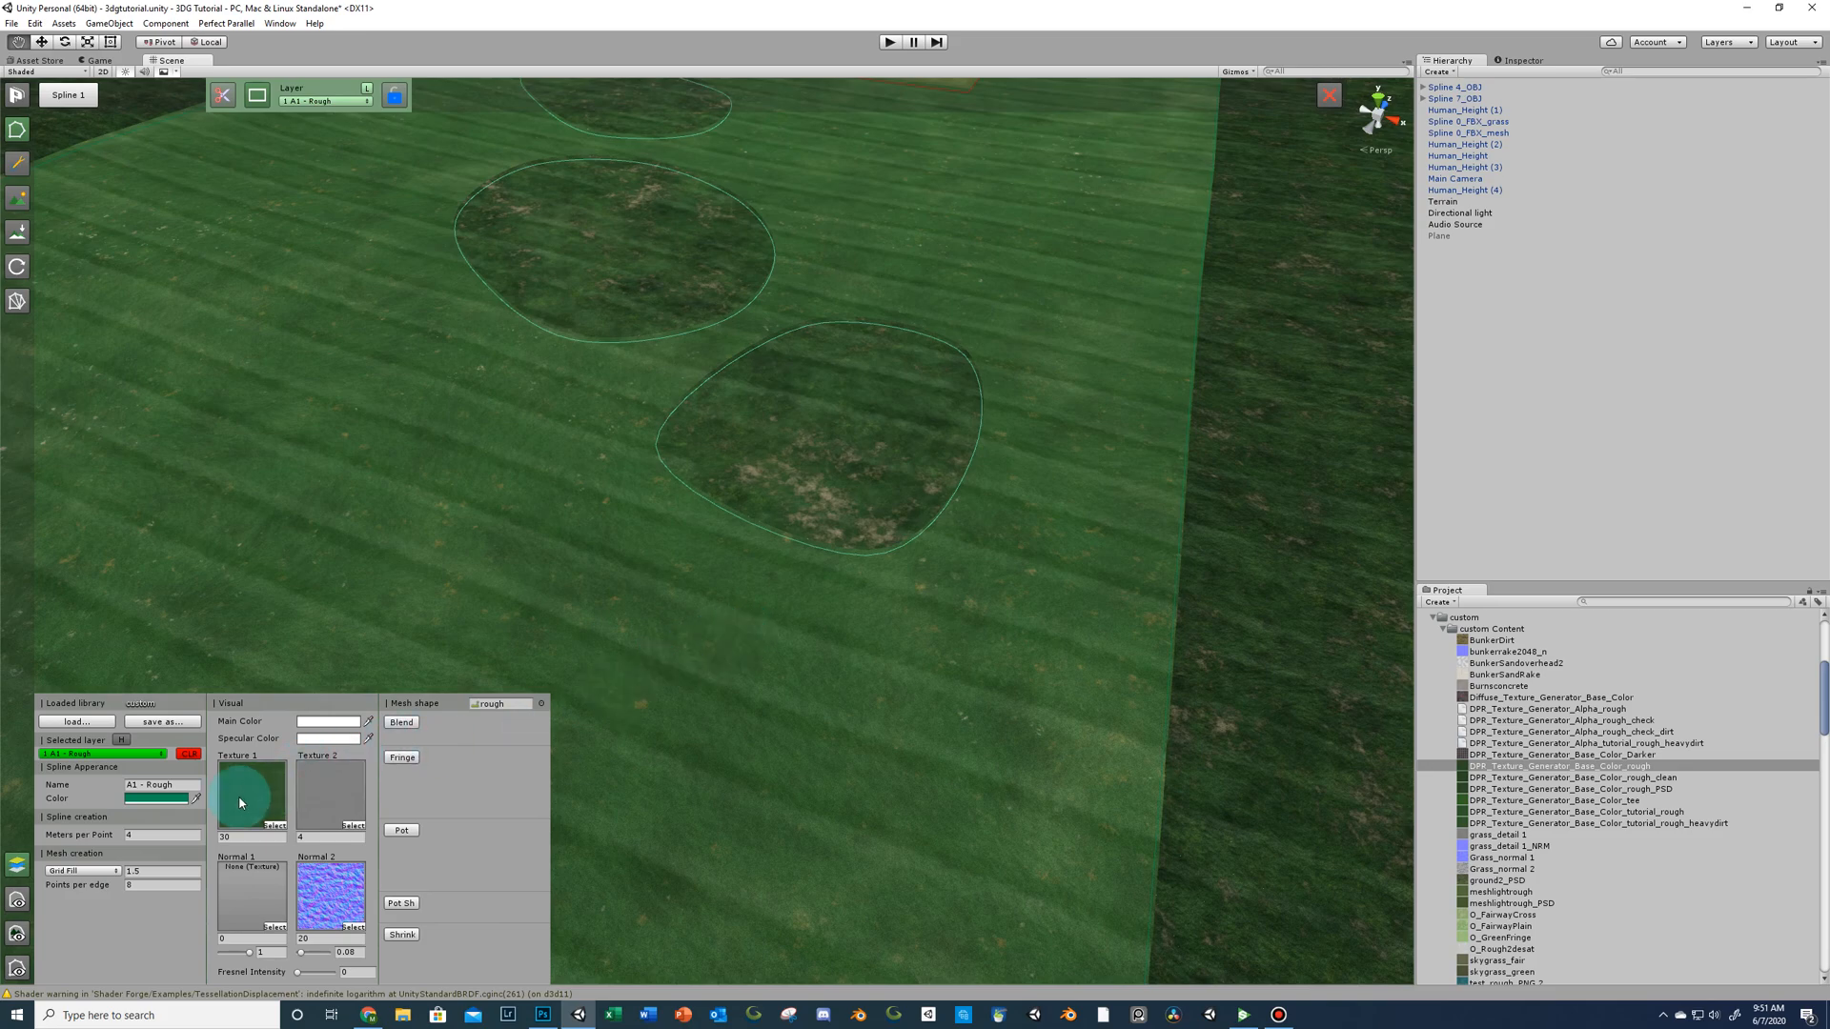
Select the A1 - Rough (Dirt) layer and assign DPR_Texture_Generator_Base_Color_tutorial_rough_heavydirt as its Texture 1.
{"action": "left_click", "coordinate": [158, 759]}
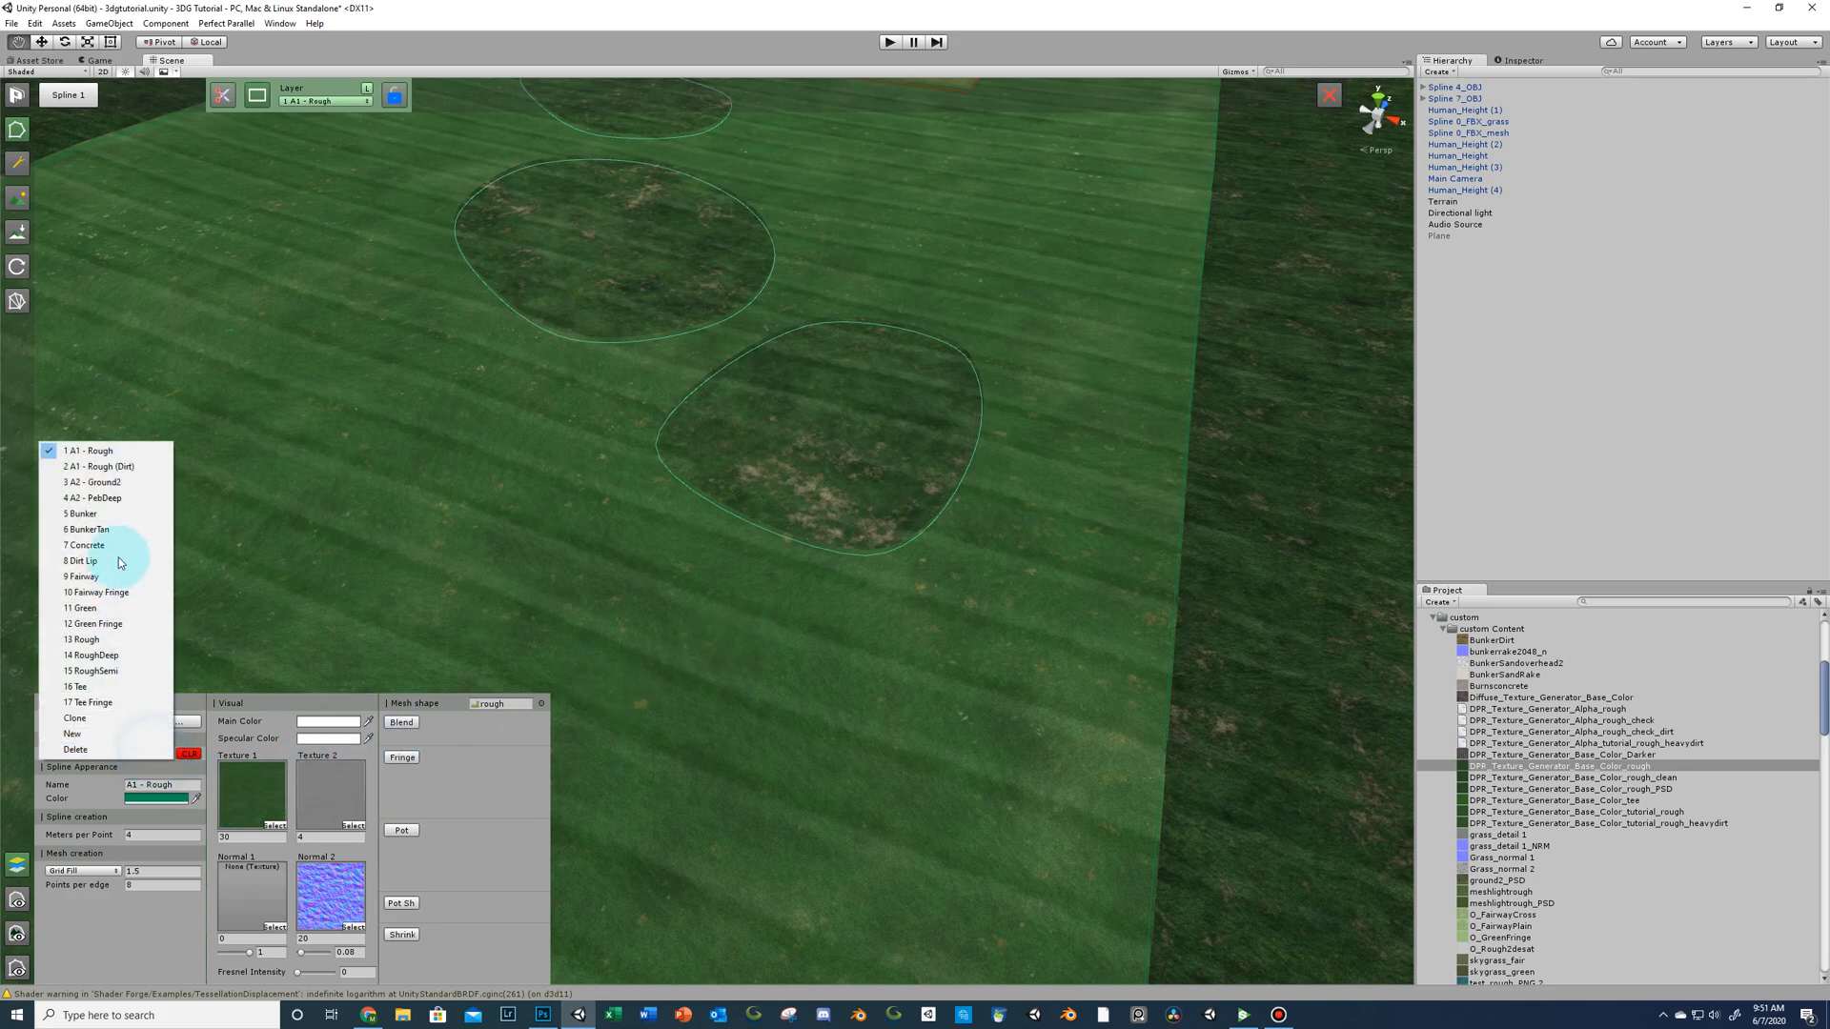
{"action": "left_click", "coordinate": [139, 471]}
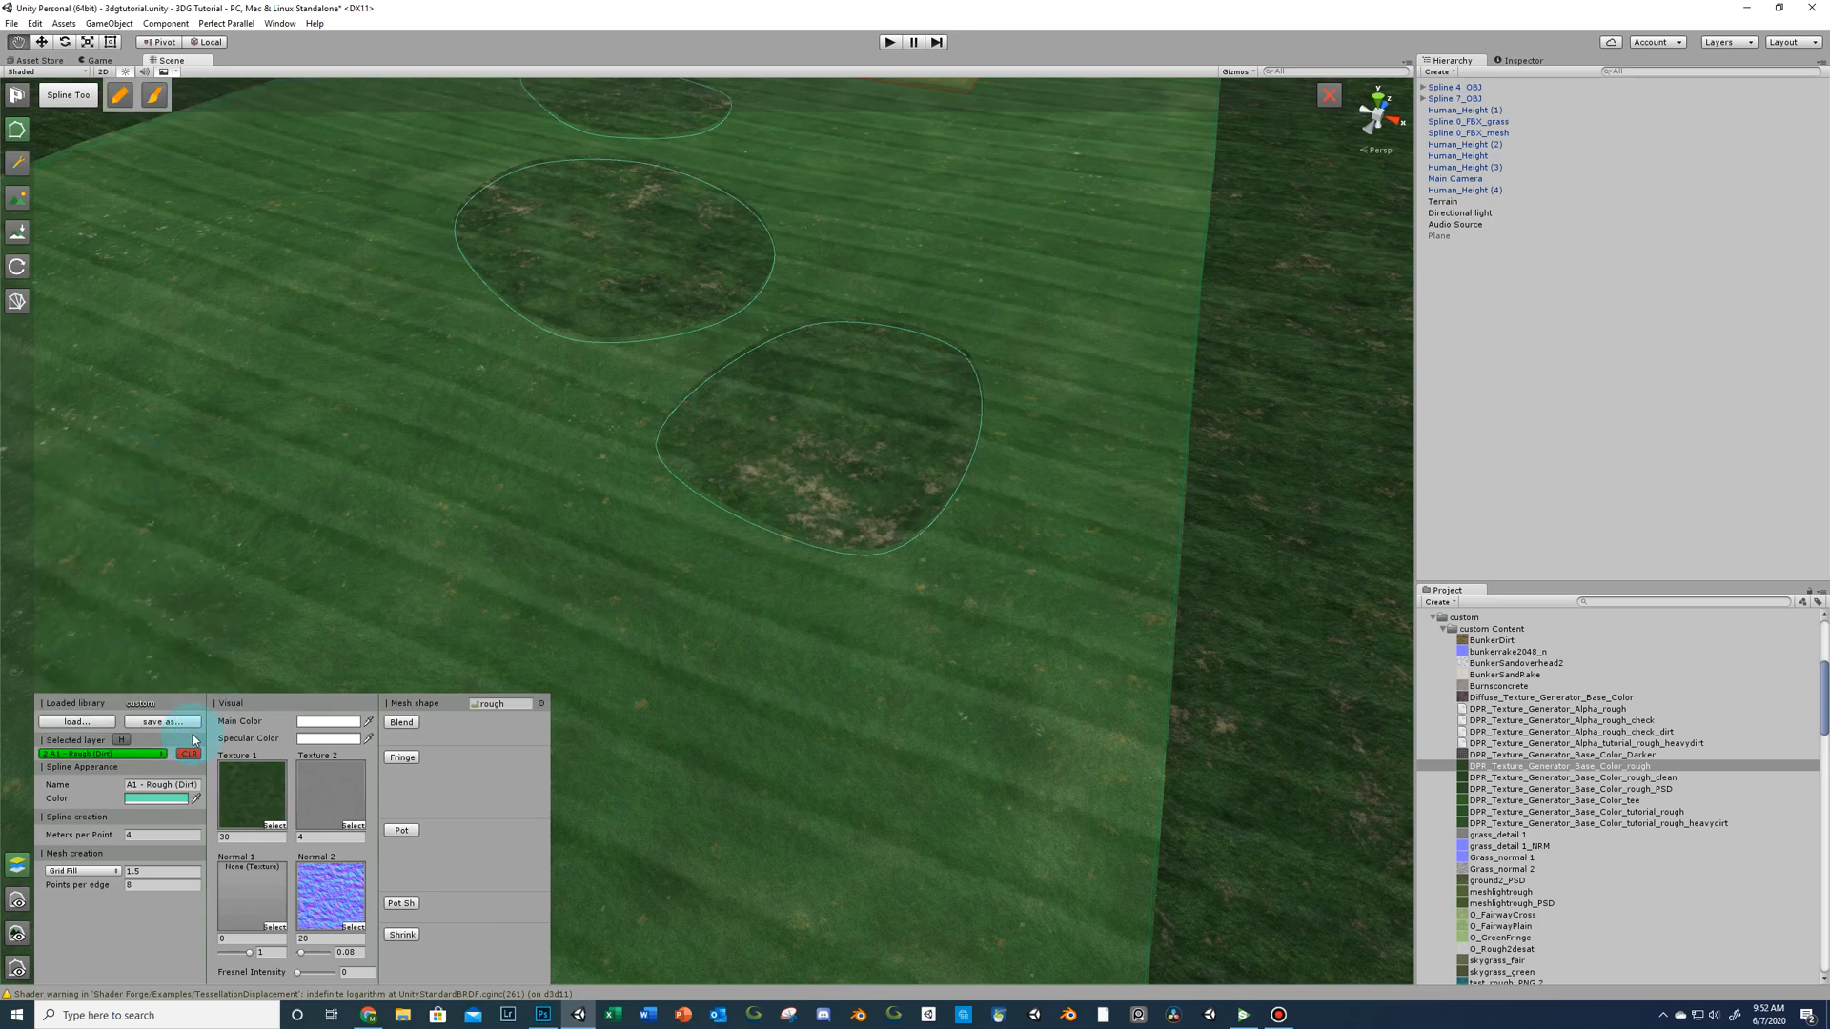
{"action": "scroll", "coordinate": [507, 665], "scroll_direction": "up", "scroll_amount": 5}
{"action": "middle_click_drag", "start_coordinate": [795, 768], "coordinate": [809, 695]}
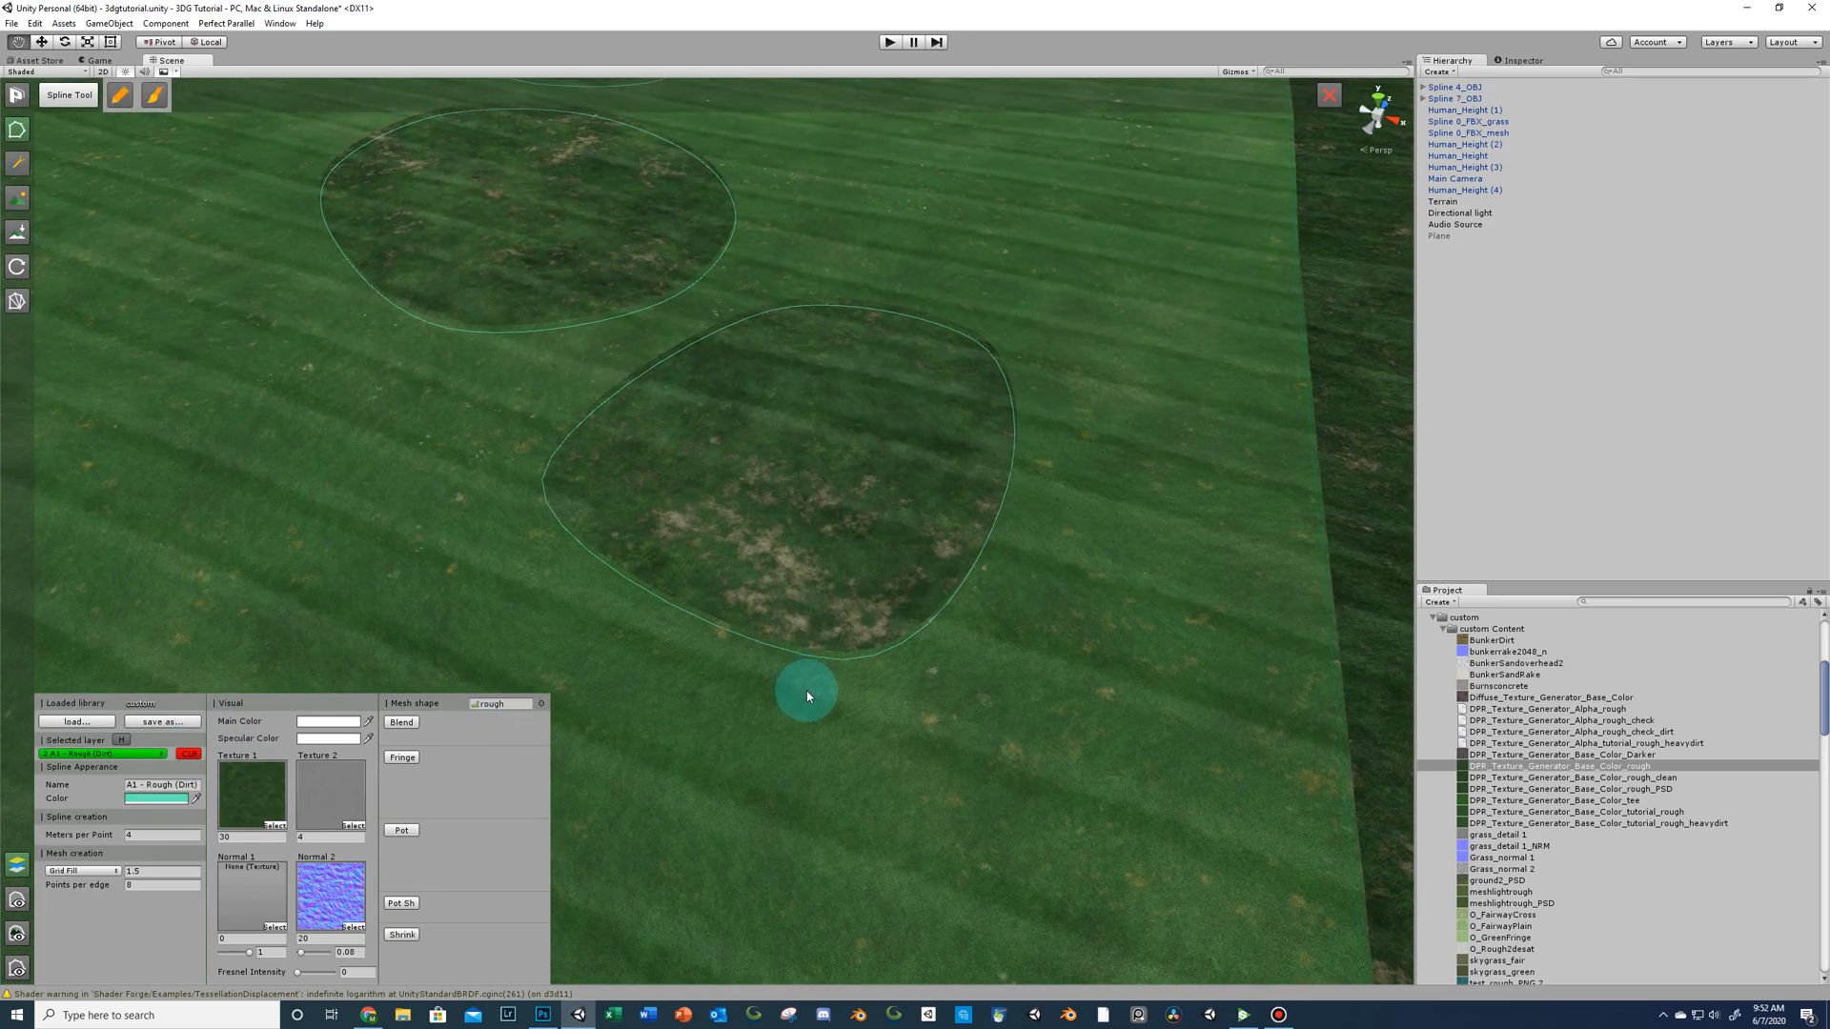
{"action": "left_click_drag", "start_coordinate": [1538, 814], "coordinate": [228, 819]}
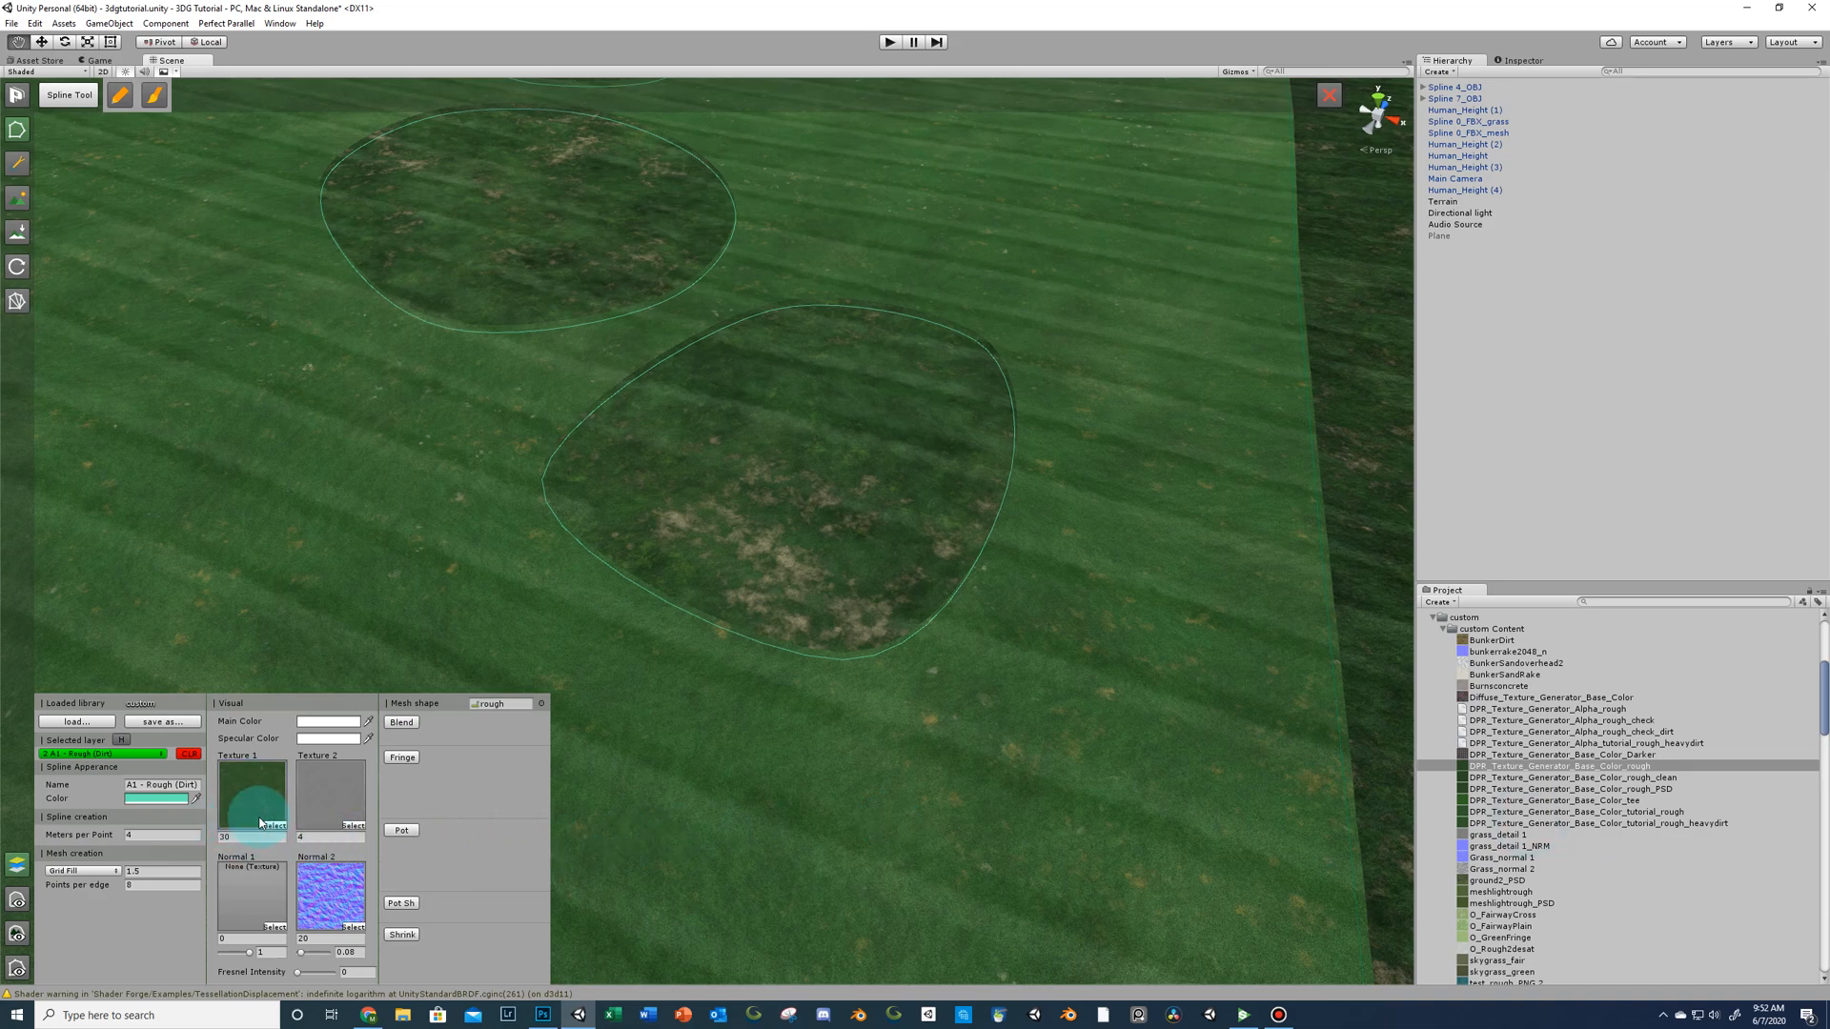
Reselect Spline 1 and rebuild the spline meshes to apply the heavy dirt texture to the three rounded patches.
{"action": "left_click", "coordinate": [837, 672]}
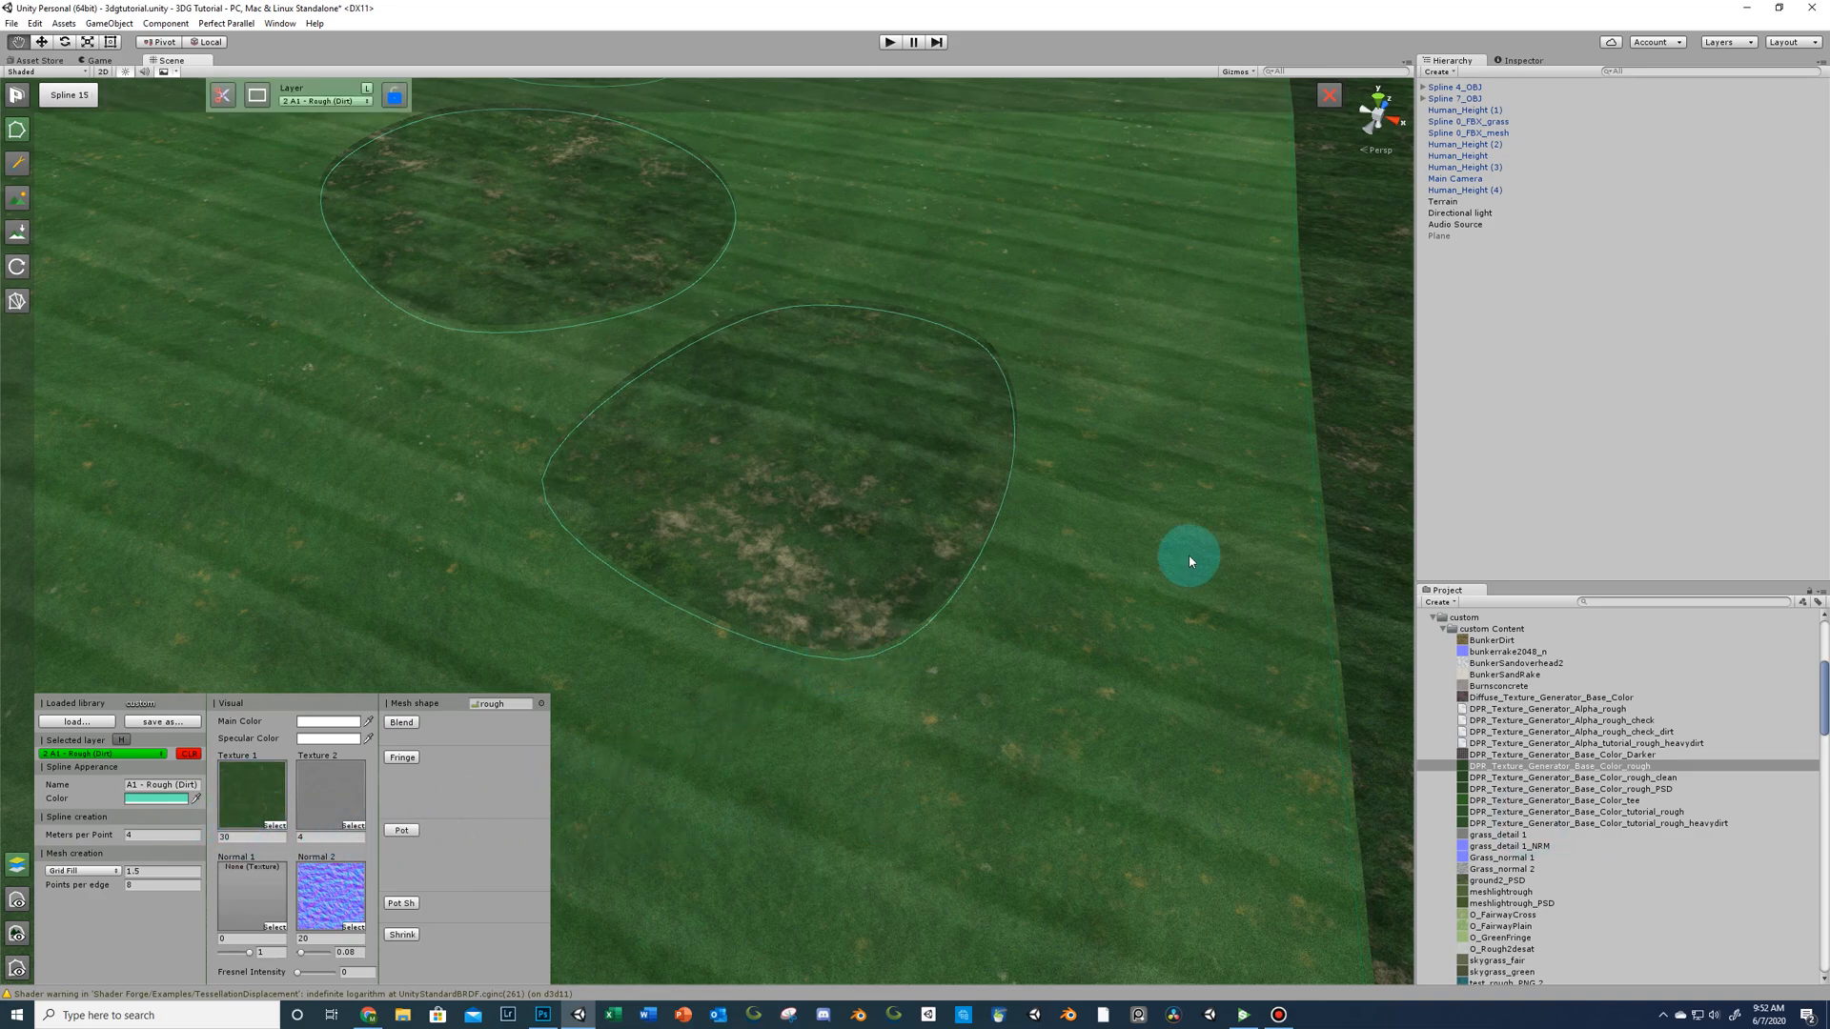
{"action": "scroll", "coordinate": [1264, 650], "scroll_direction": "down", "scroll_amount": 3}
{"action": "scroll", "coordinate": [1264, 650], "scroll_direction": "down", "scroll_amount": 3}
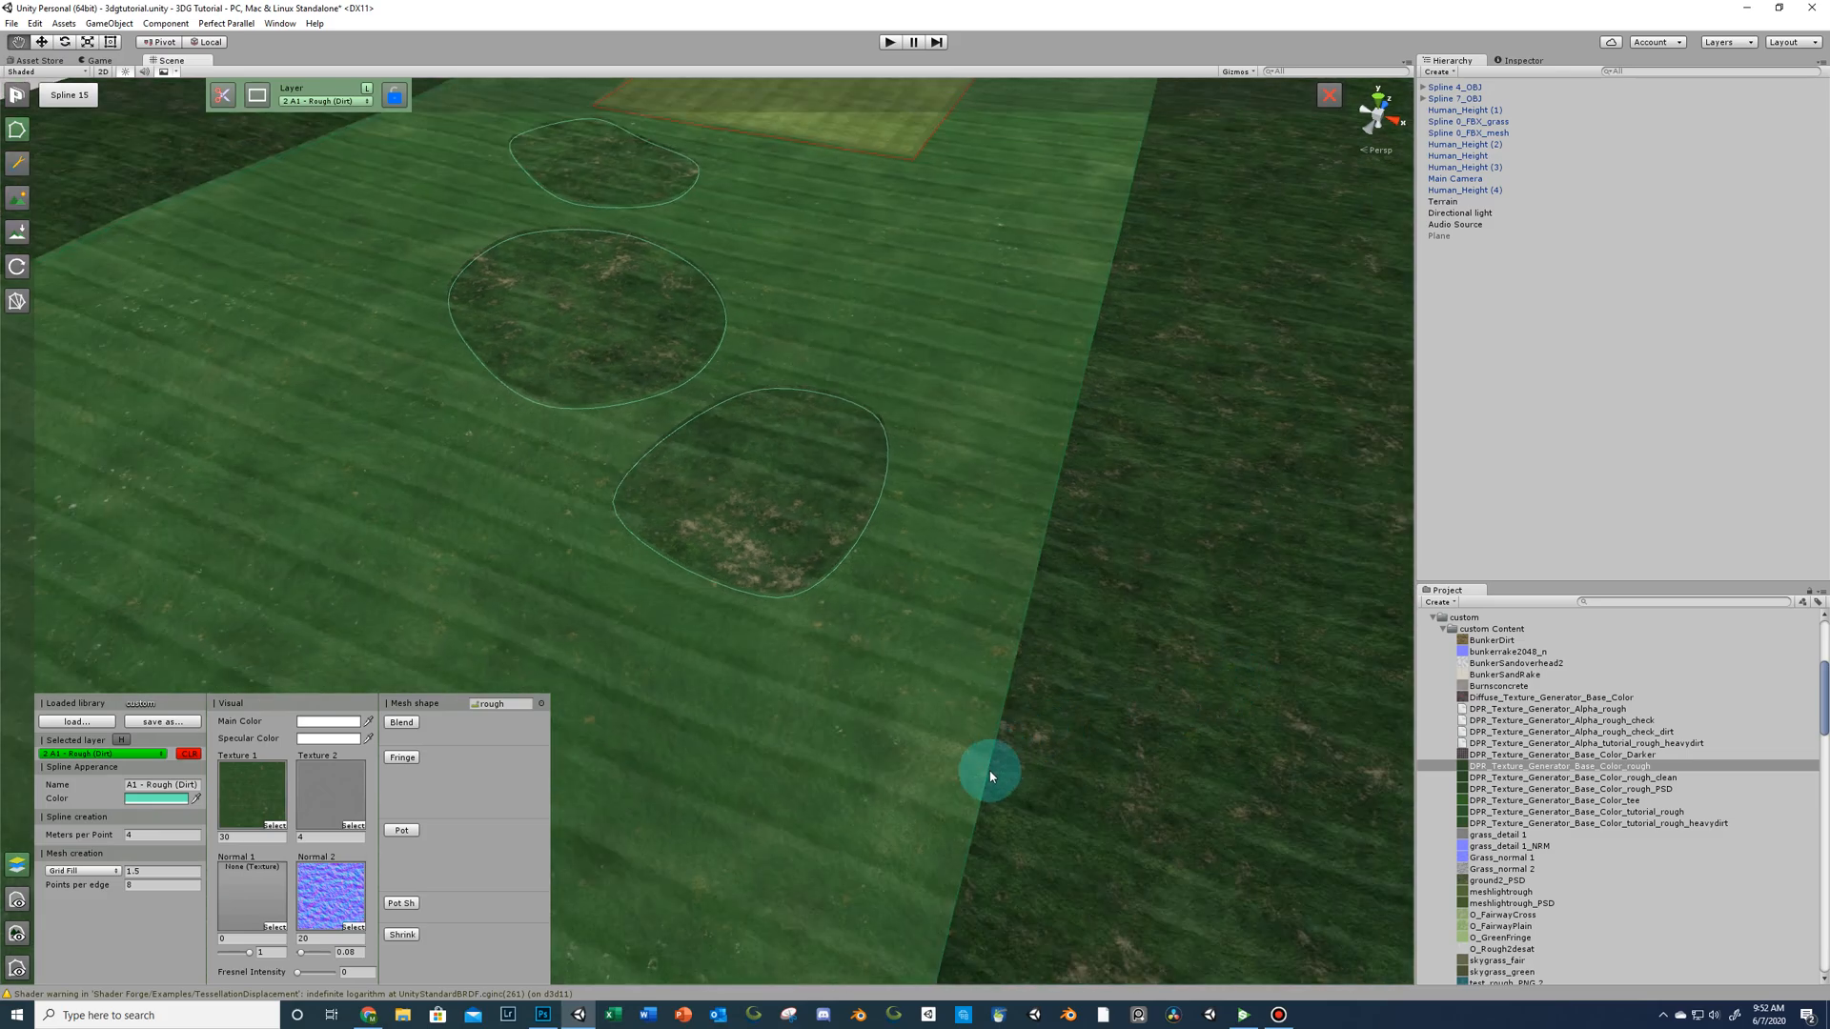
{"action": "scroll", "coordinate": [1008, 657], "scroll_direction": "down", "scroll_amount": 3}
{"action": "middle_click_drag", "start_coordinate": [953, 753], "coordinate": [991, 553]}
{"action": "left_click", "coordinate": [761, 769]}
{"action": "left_click", "coordinate": [18, 302]}
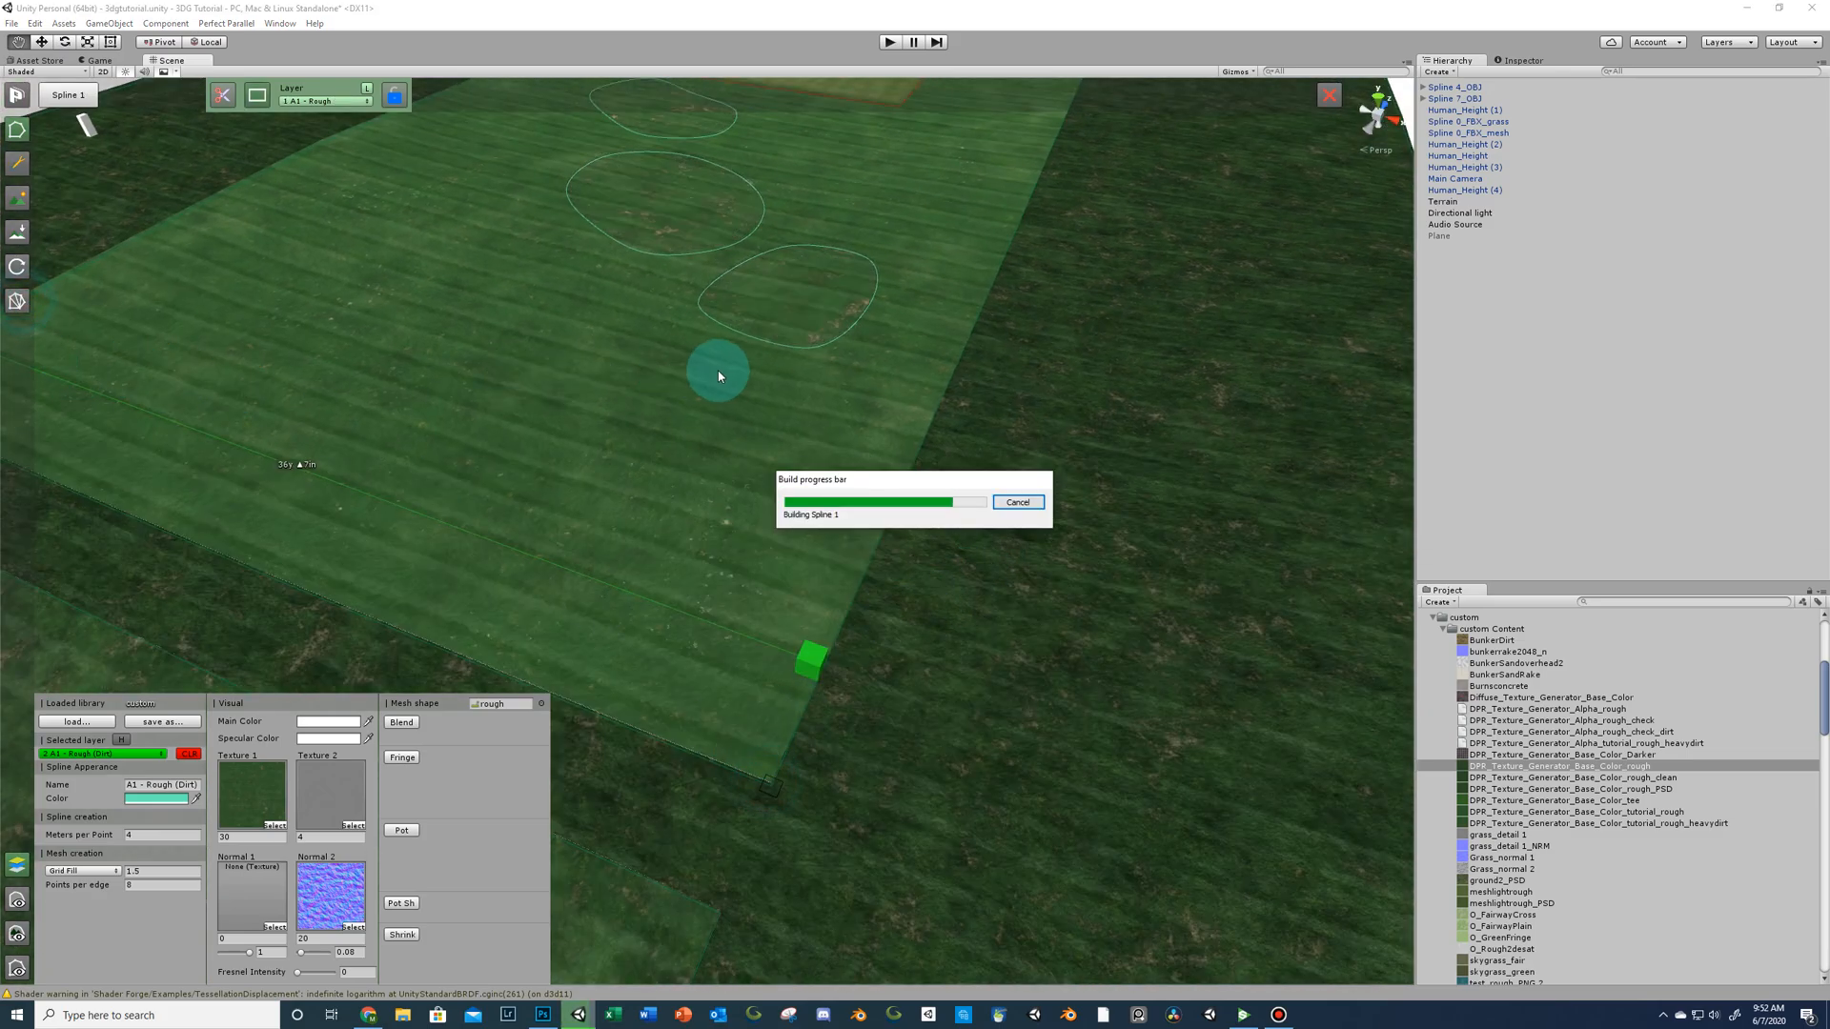
{"action": "middle_click_drag", "start_coordinate": [716, 419], "coordinate": [610, 627]}
{"action": "scroll", "coordinate": [607, 629], "scroll_direction": "up", "scroll_amount": 2}
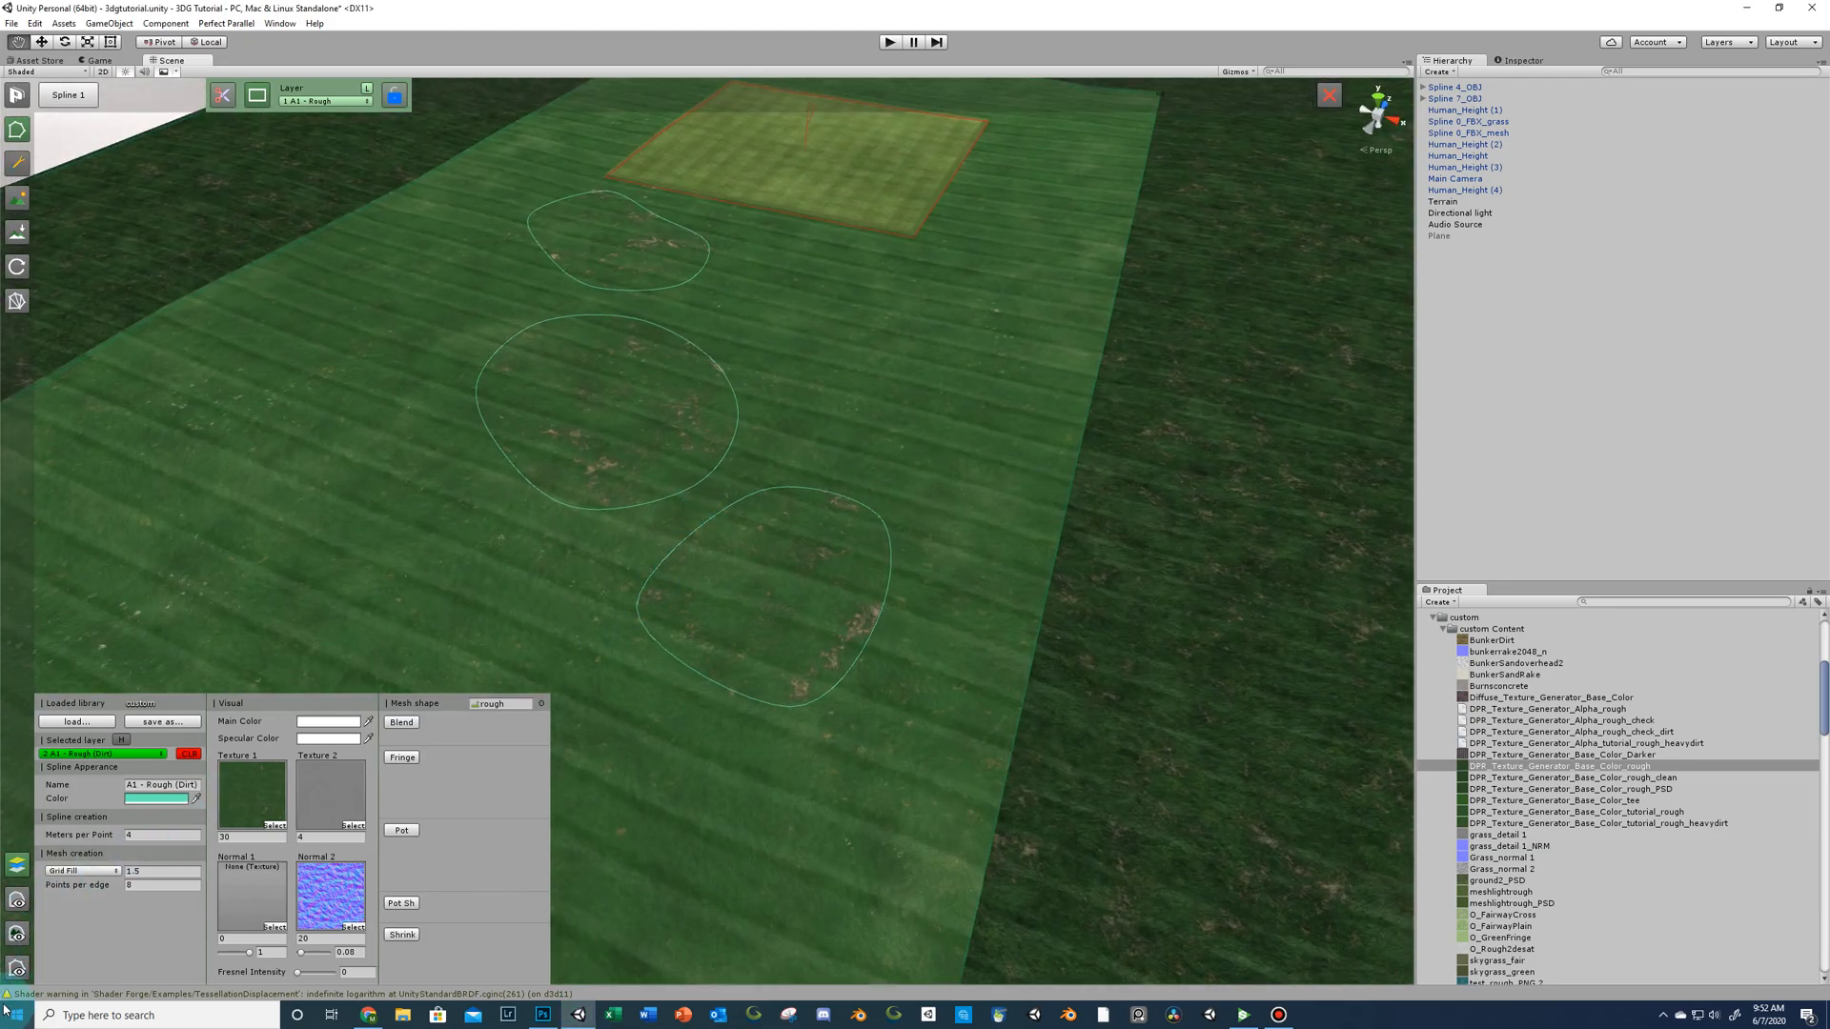
Hide the spline outlines and examine the three heavy dirt patches in the rough from close up and farther away.
{"action": "left_click", "coordinate": [24, 972]}
{"action": "scroll", "coordinate": [694, 699], "scroll_direction": "up", "scroll_amount": 6}
{"action": "middle_click_drag", "start_coordinate": [695, 698], "coordinate": [747, 649]}
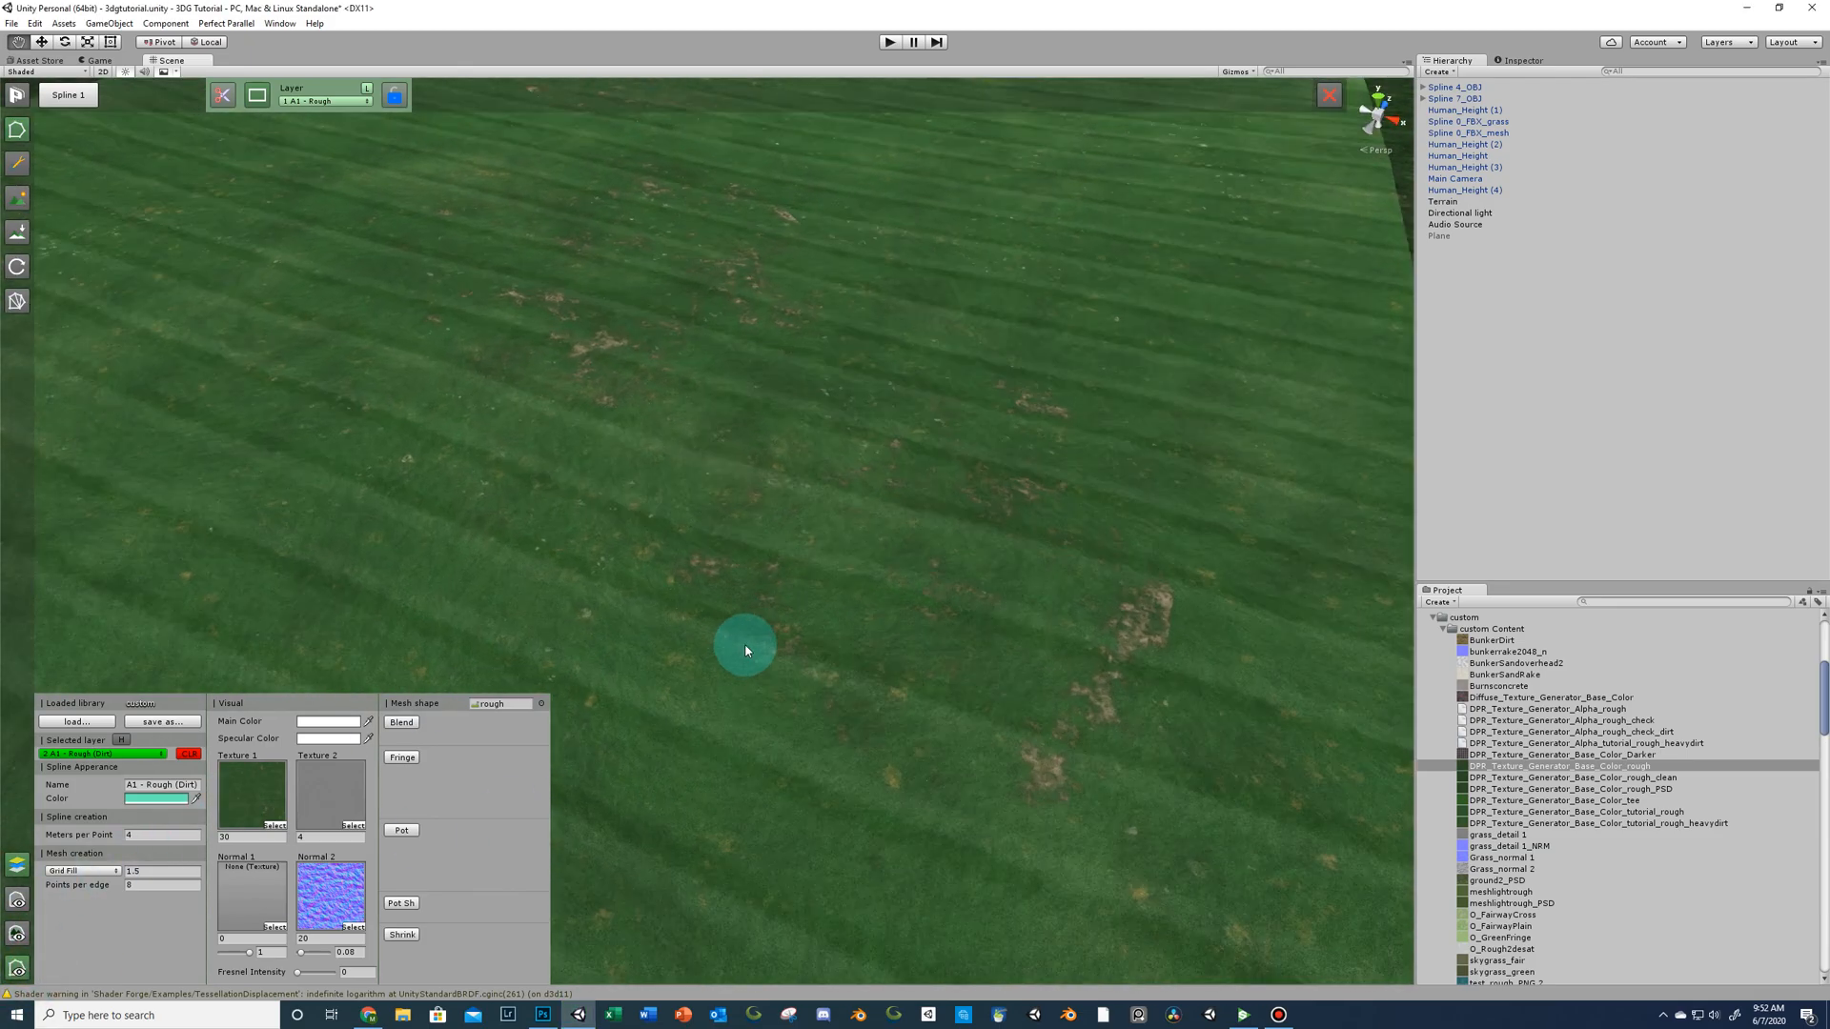
{"action": "scroll", "coordinate": [762, 646], "scroll_direction": "up", "scroll_amount": 3}
{"action": "left_click_drag", "start_coordinate": [774, 646], "coordinate": [884, 674], "text": "alt"}
{"action": "scroll", "coordinate": [889, 644], "scroll_direction": "down", "scroll_amount": 10}
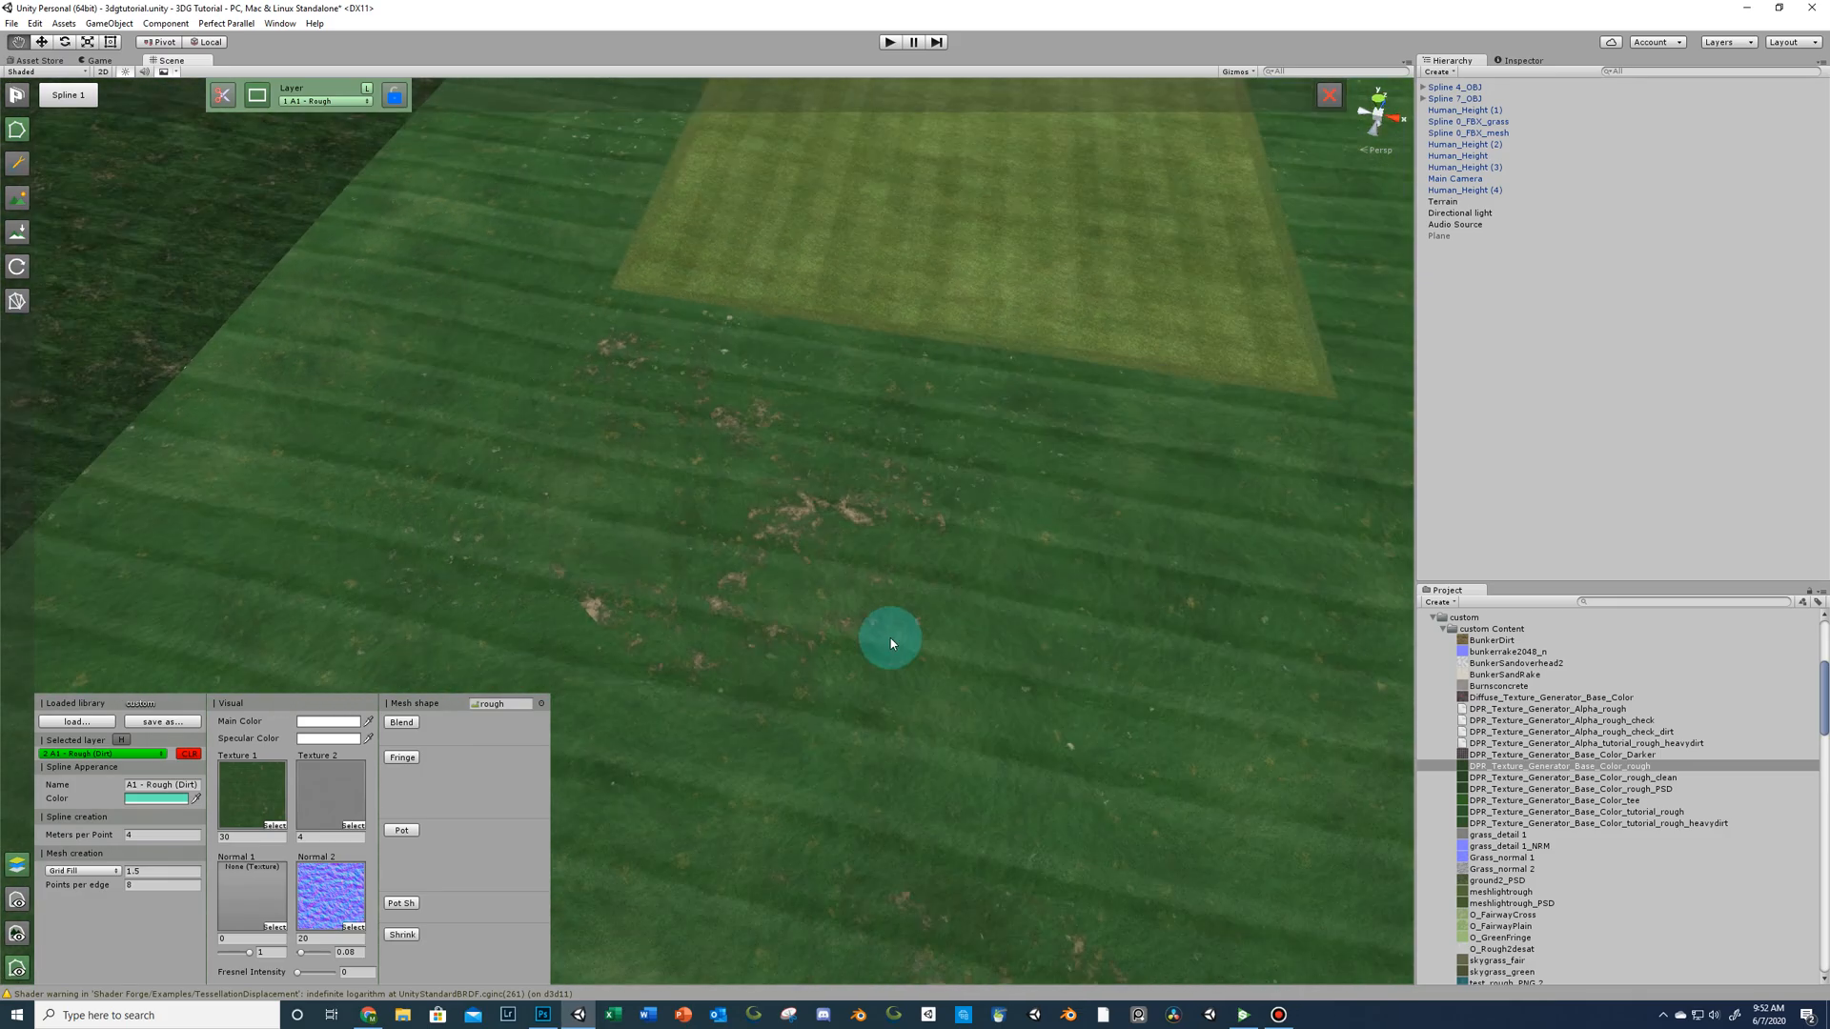
{"action": "left_click_drag", "start_coordinate": [883, 888], "coordinate": [871, 660], "text": "alt"}
{"action": "left_click_drag", "start_coordinate": [968, 812], "coordinate": [394, 703], "text": "alt"}
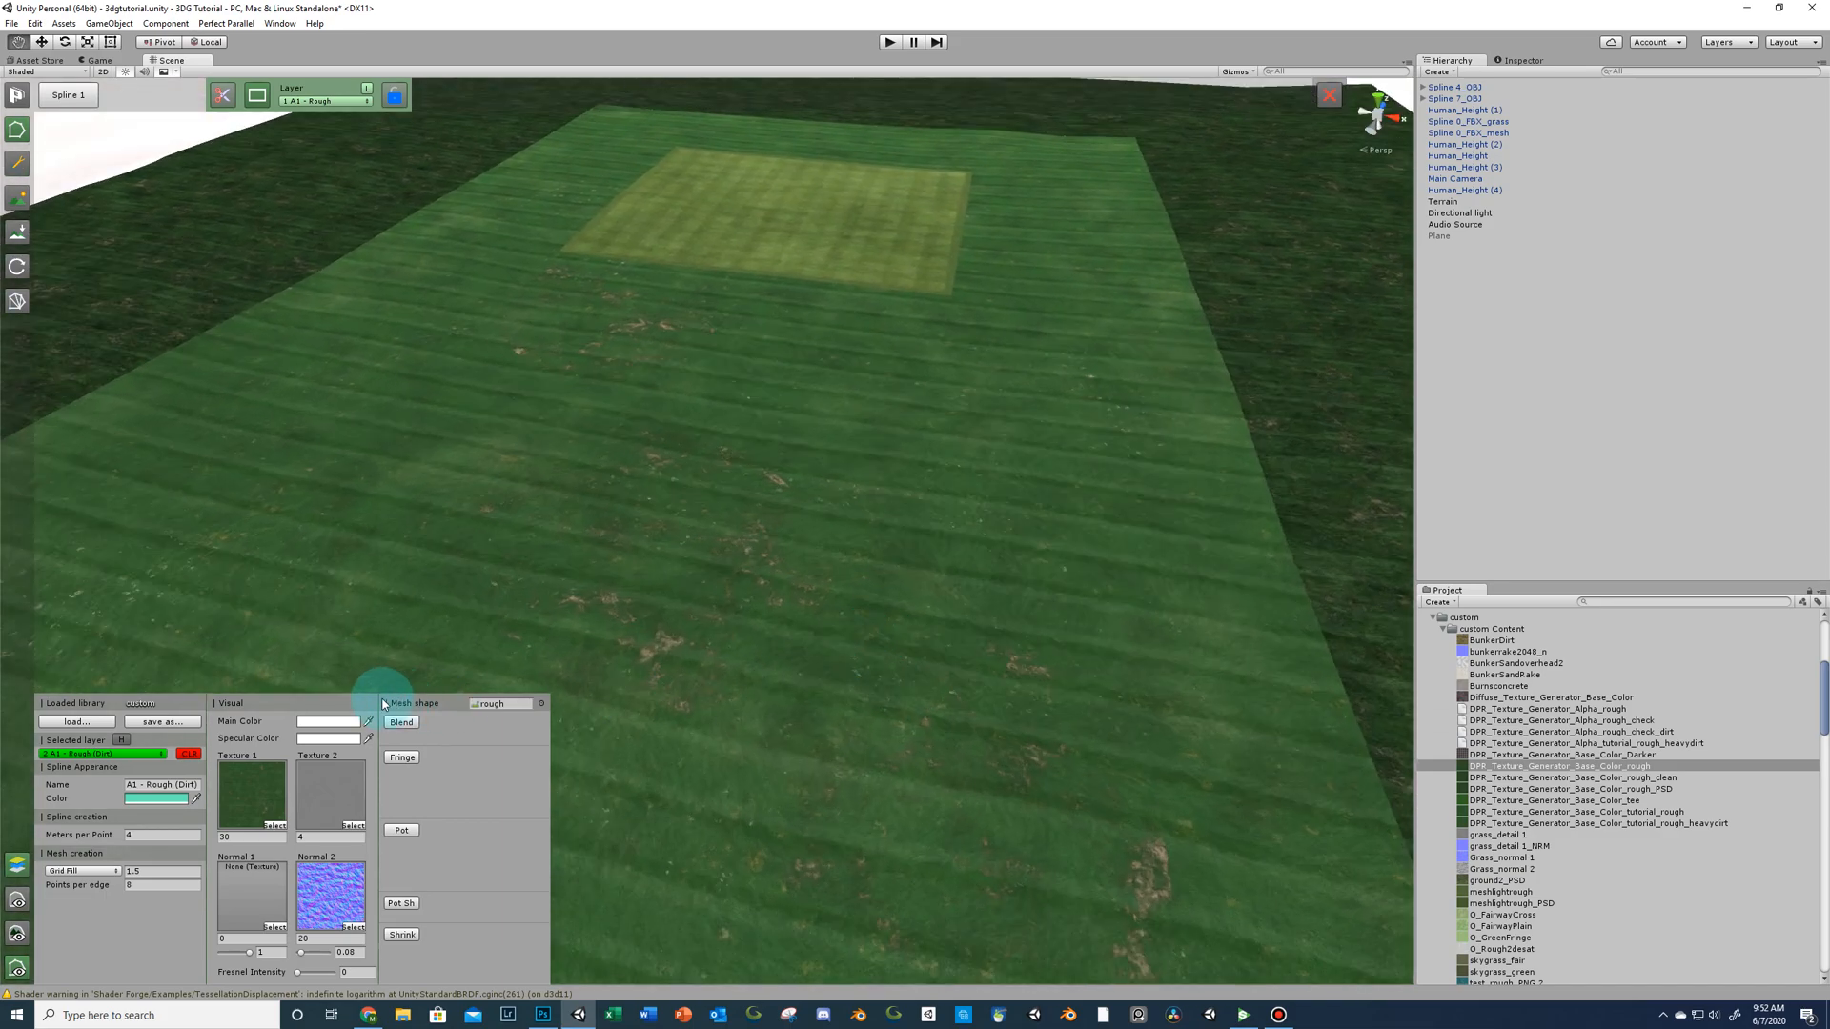
Try a darker Main Color on the A1 - Rough (Dirt) layer and return it to white.
{"action": "left_click", "coordinate": [329, 721]}
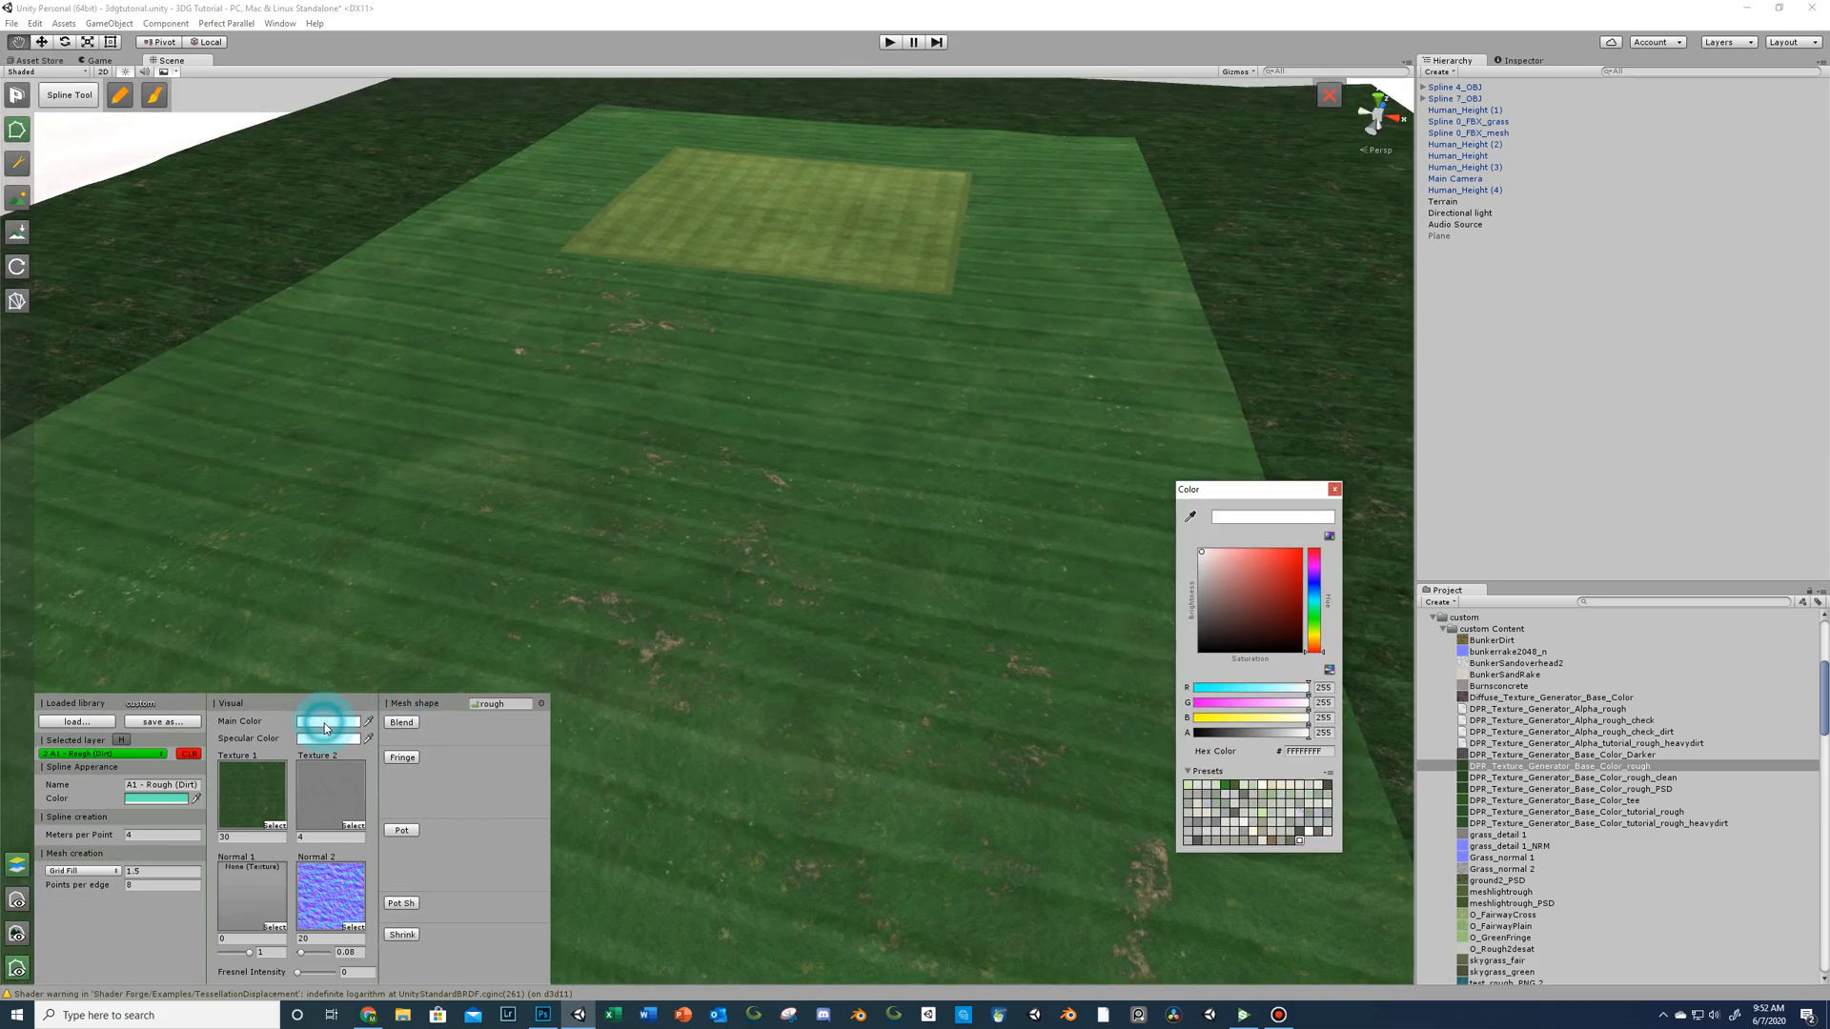
{"action": "left_click", "coordinate": [1200, 578]}
{"action": "mouse_move", "coordinate": [1200, 581]}
{"action": "left_mouse_down"}
{"action": "mouse_move", "coordinate": [1160, 603]}
{"action": "mouse_move", "coordinate": [1191, 544]}
{"action": "left_mouse_up"}
{"action": "left_click", "coordinate": [1336, 494]}
Switch to Substance Player and darken the grass texture by setting Final_Touch_Brightness to 0.46.
{"action": "scroll", "coordinate": [820, 799], "scroll_direction": "down", "scroll_amount": 3}
{"action": "middle_click_drag", "start_coordinate": [820, 799], "coordinate": [797, 653]}
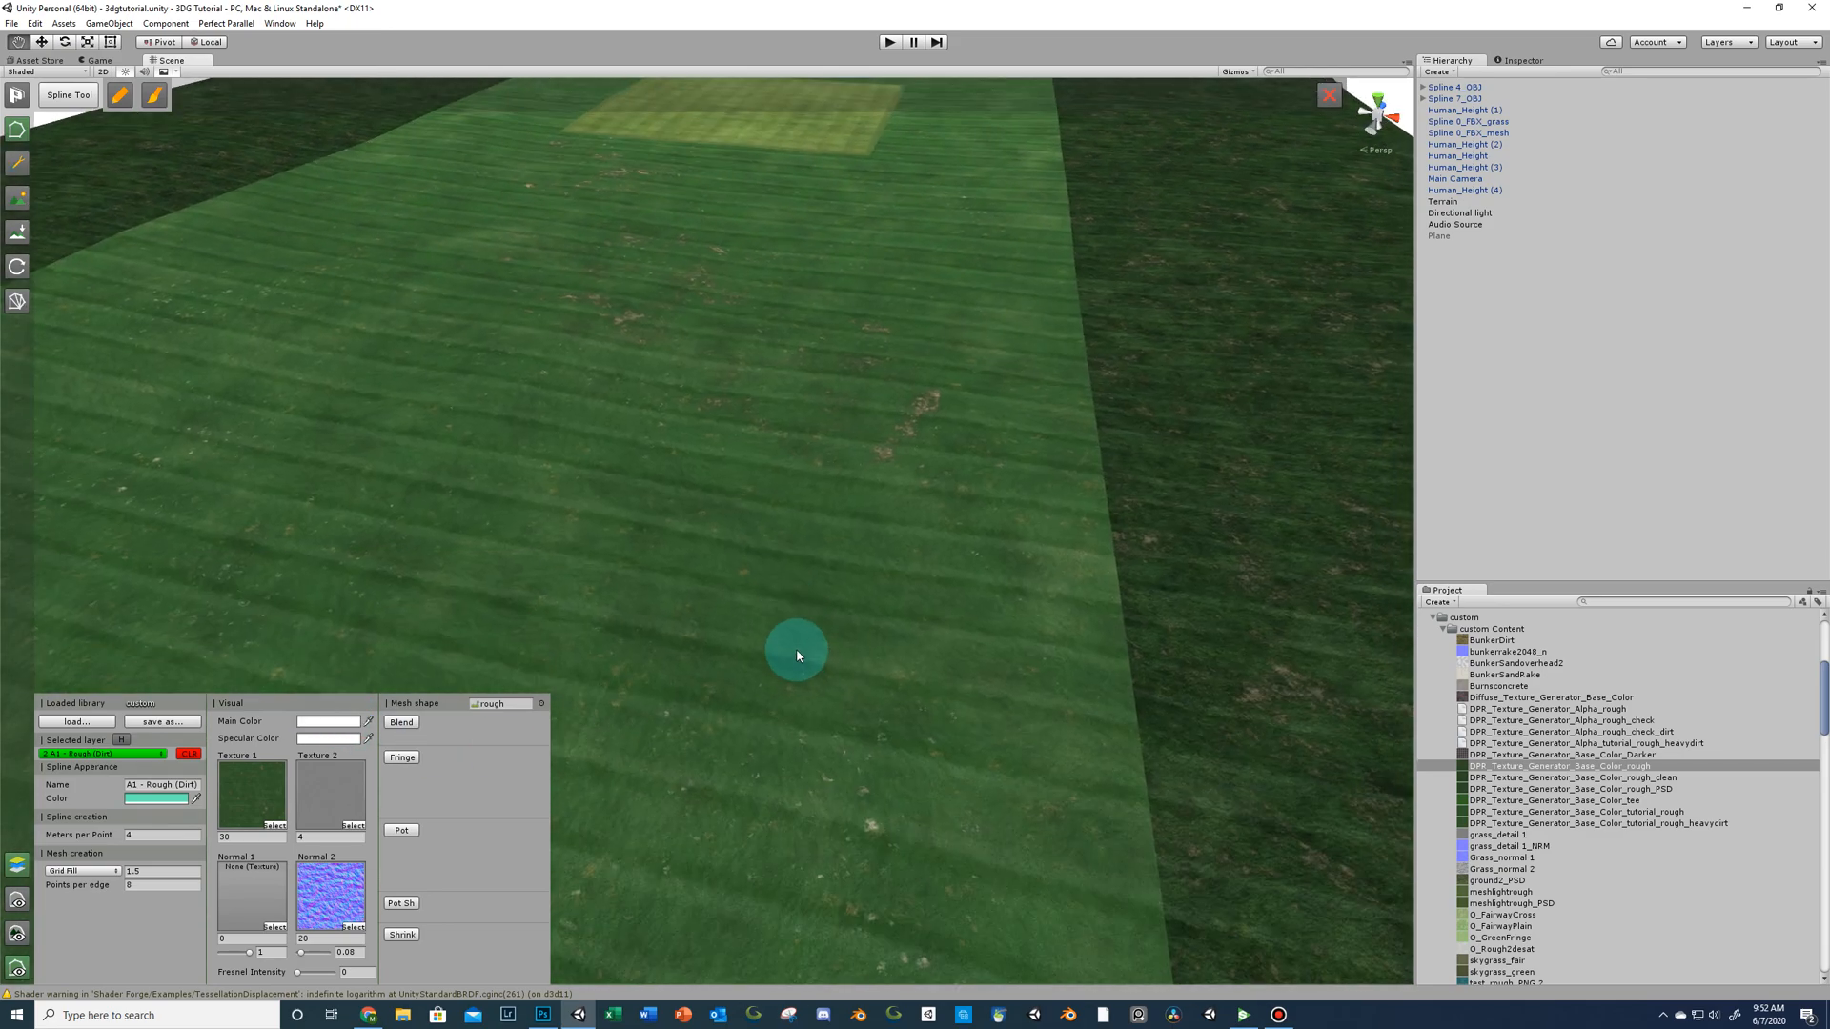
{"action": "scroll", "coordinate": [797, 655], "scroll_direction": "down", "scroll_amount": 3}
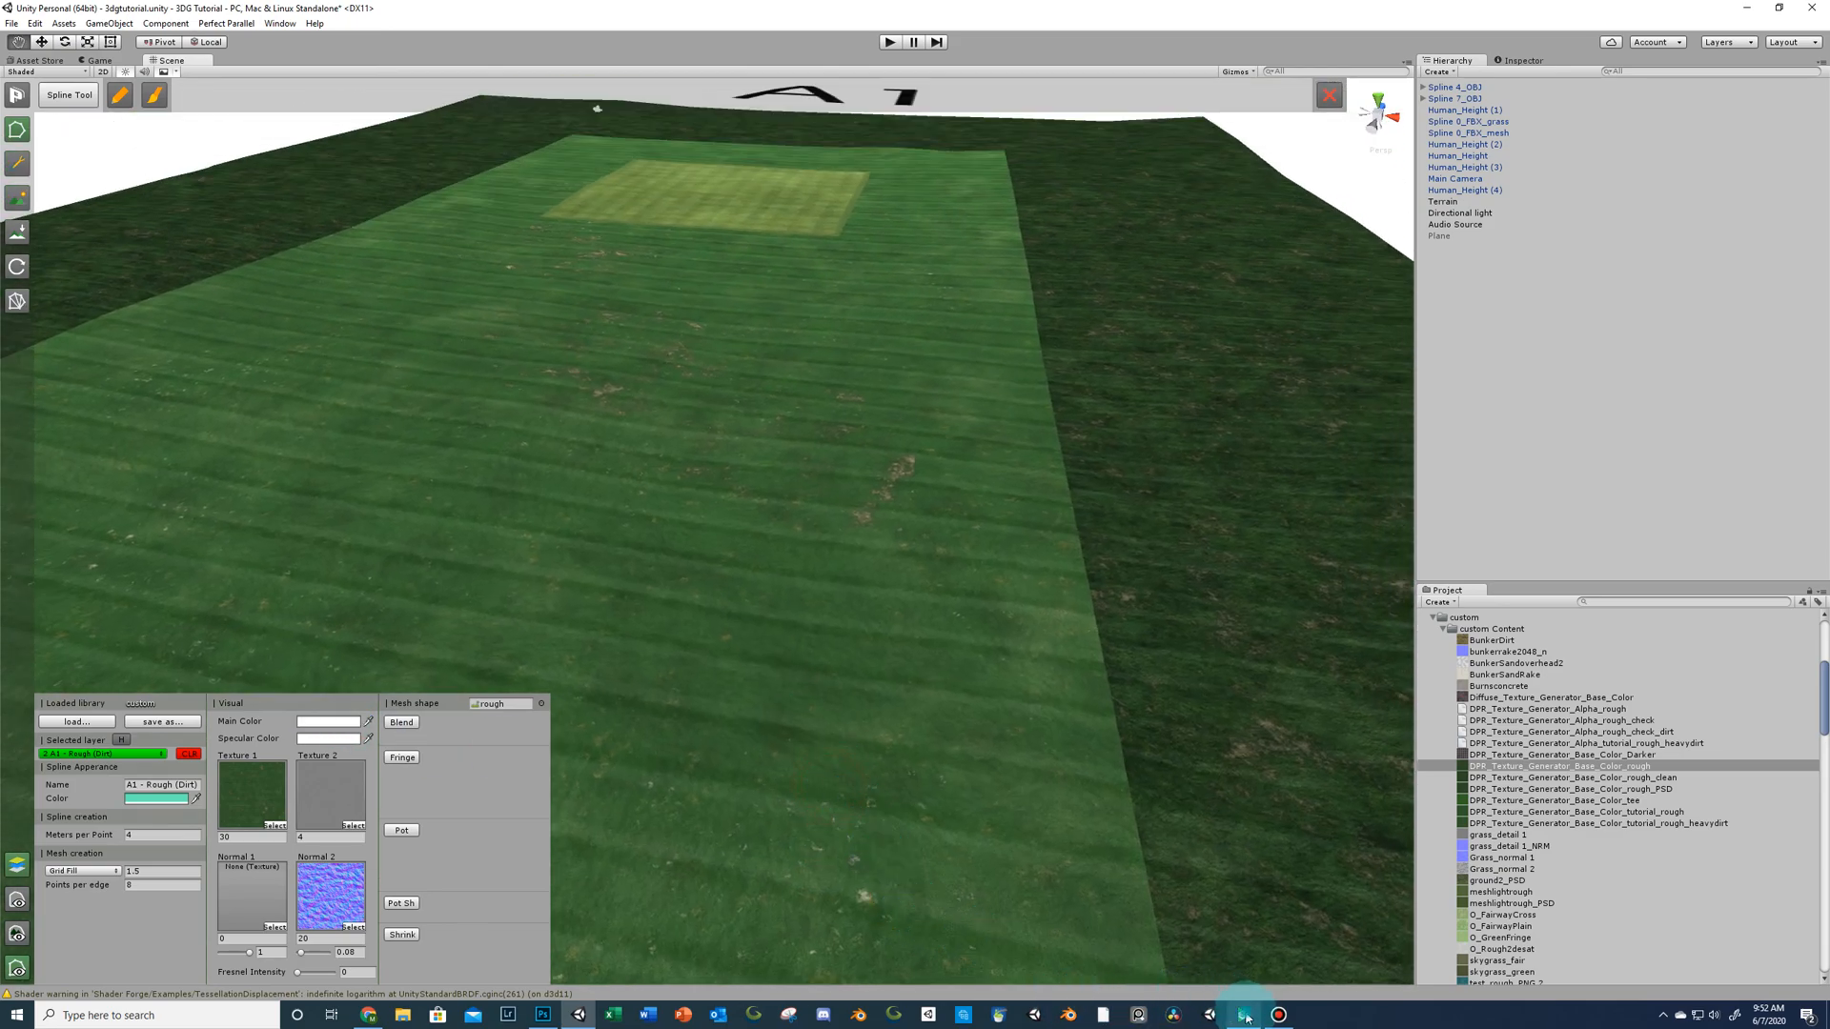
{"action": "left_click", "coordinate": [1244, 1016]}
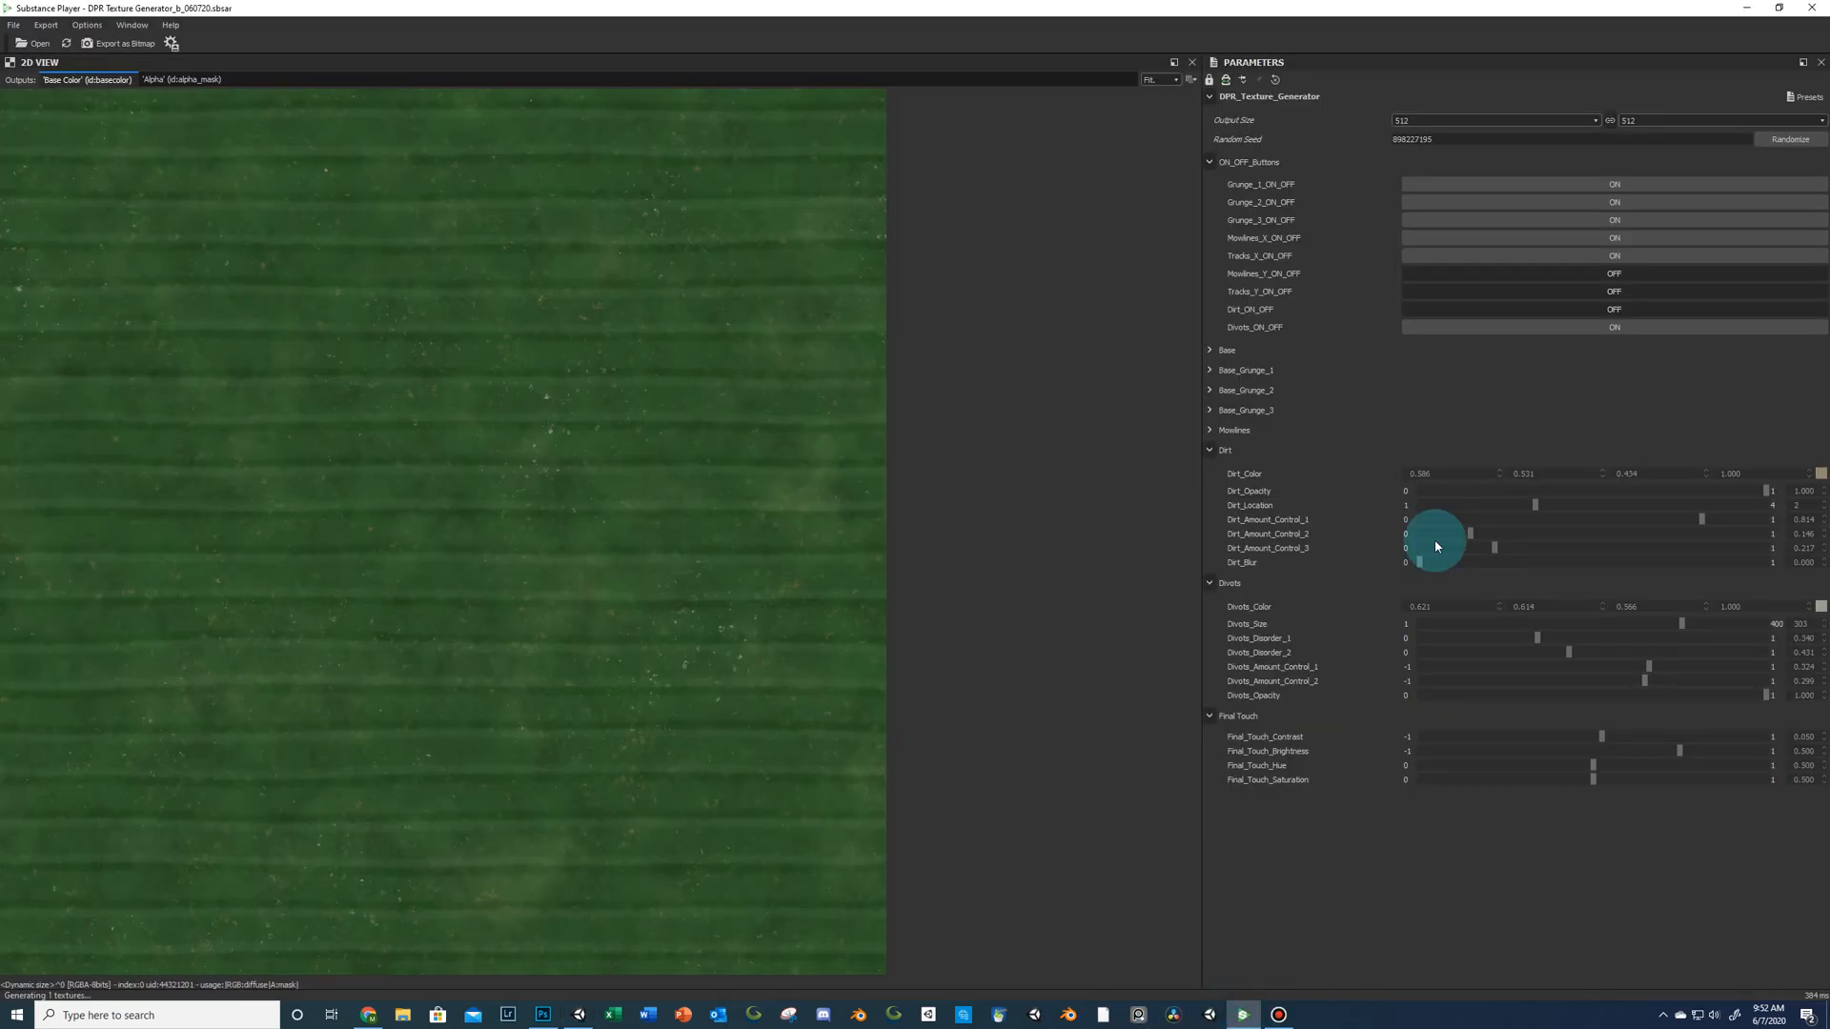
{"action": "left_click", "coordinate": [1805, 101]}
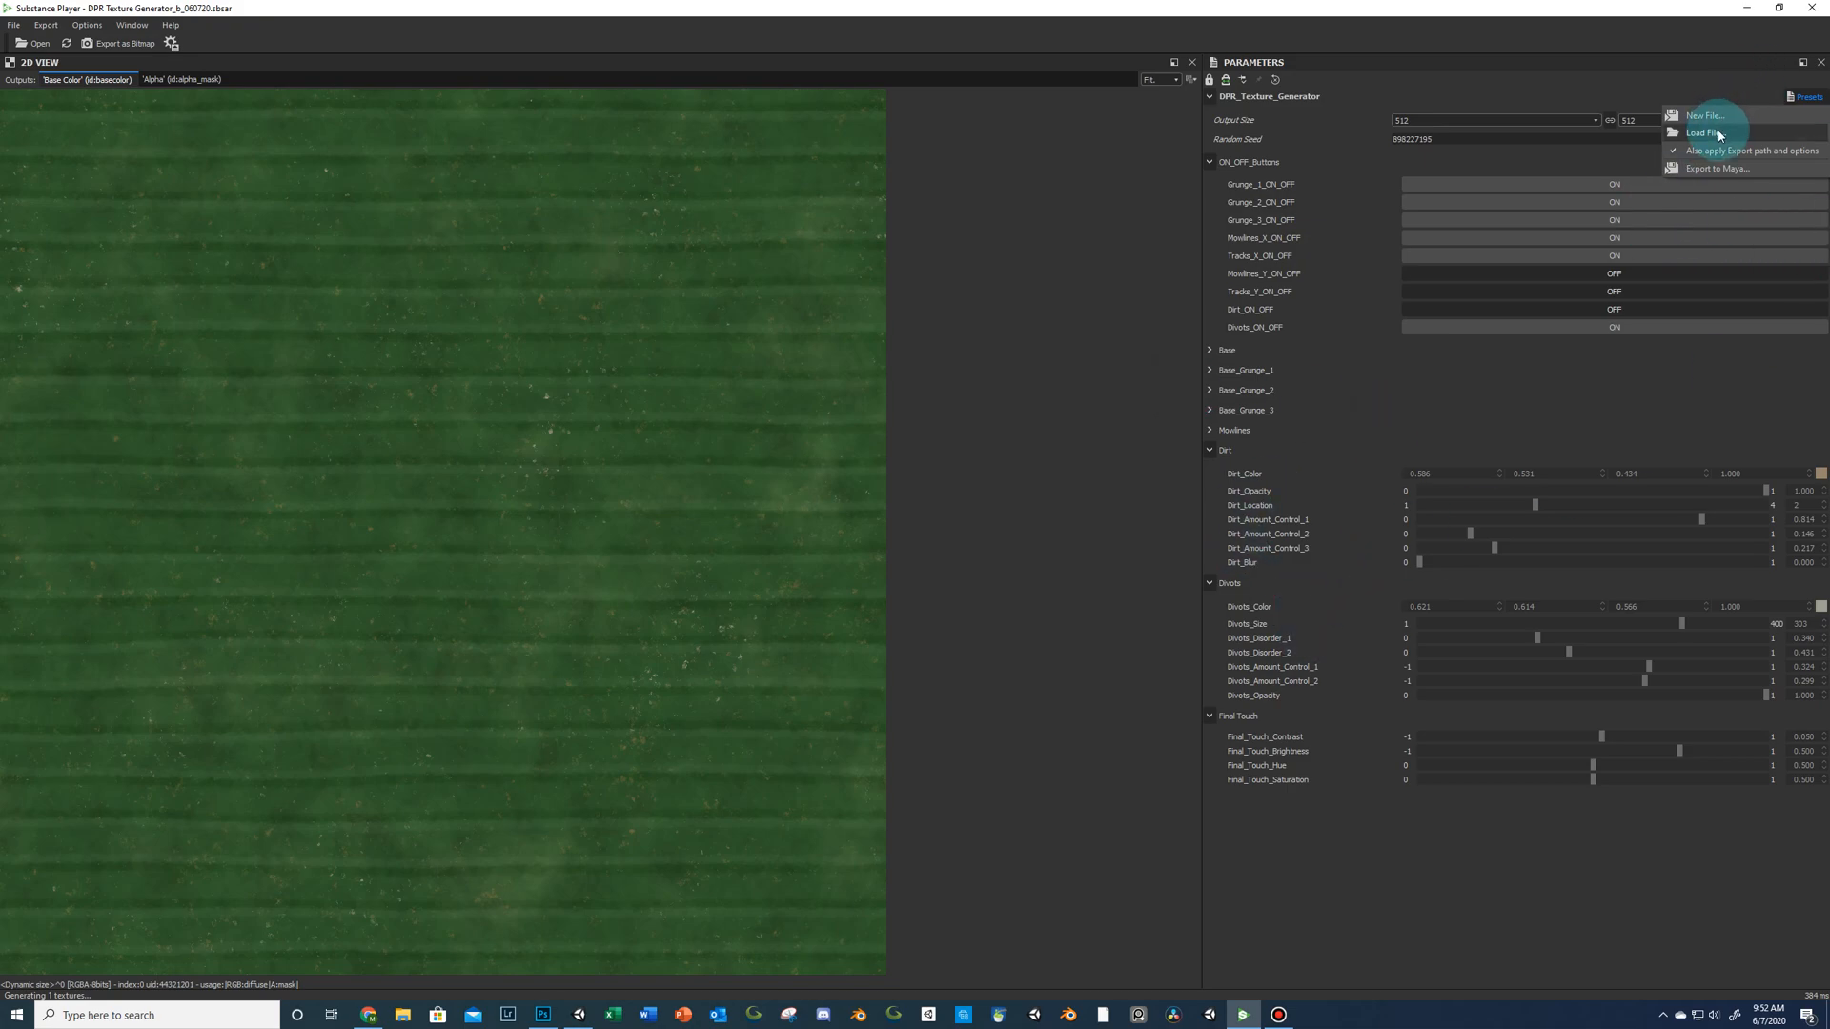
{"action": "left_click", "coordinate": [1048, 532]}
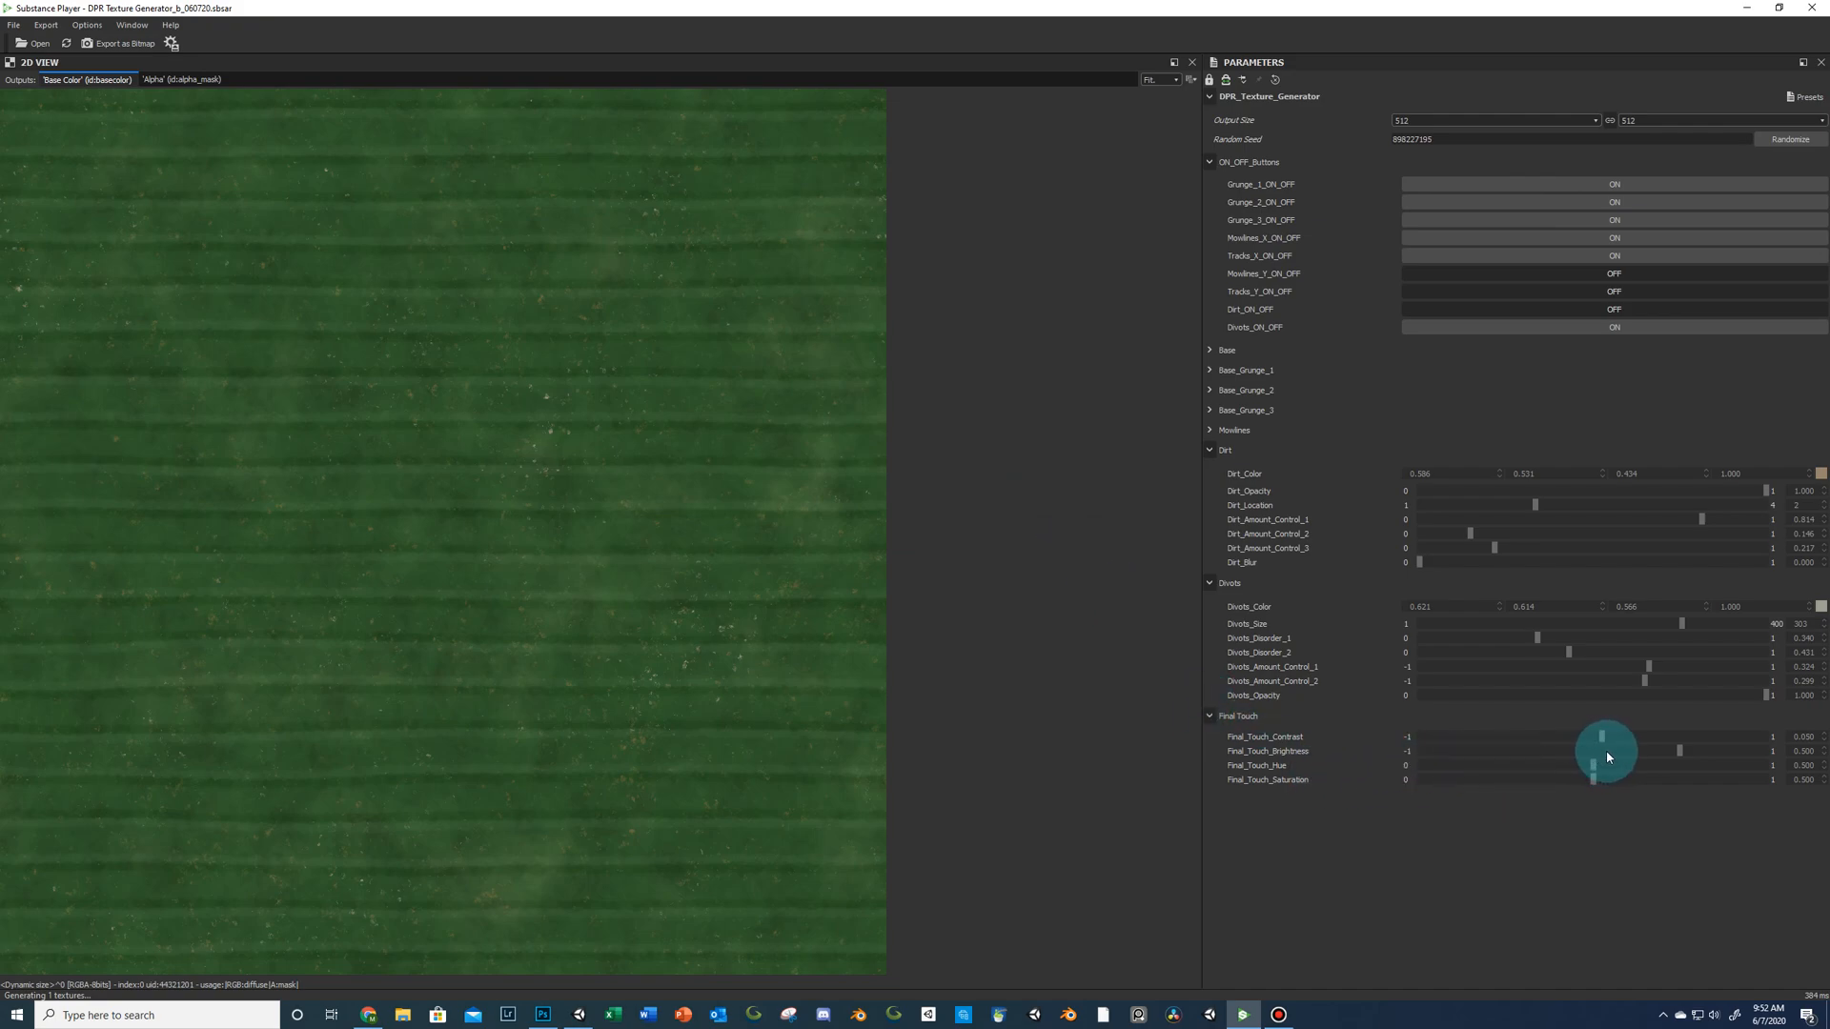
{"action": "double_click", "coordinate": [1795, 751]}
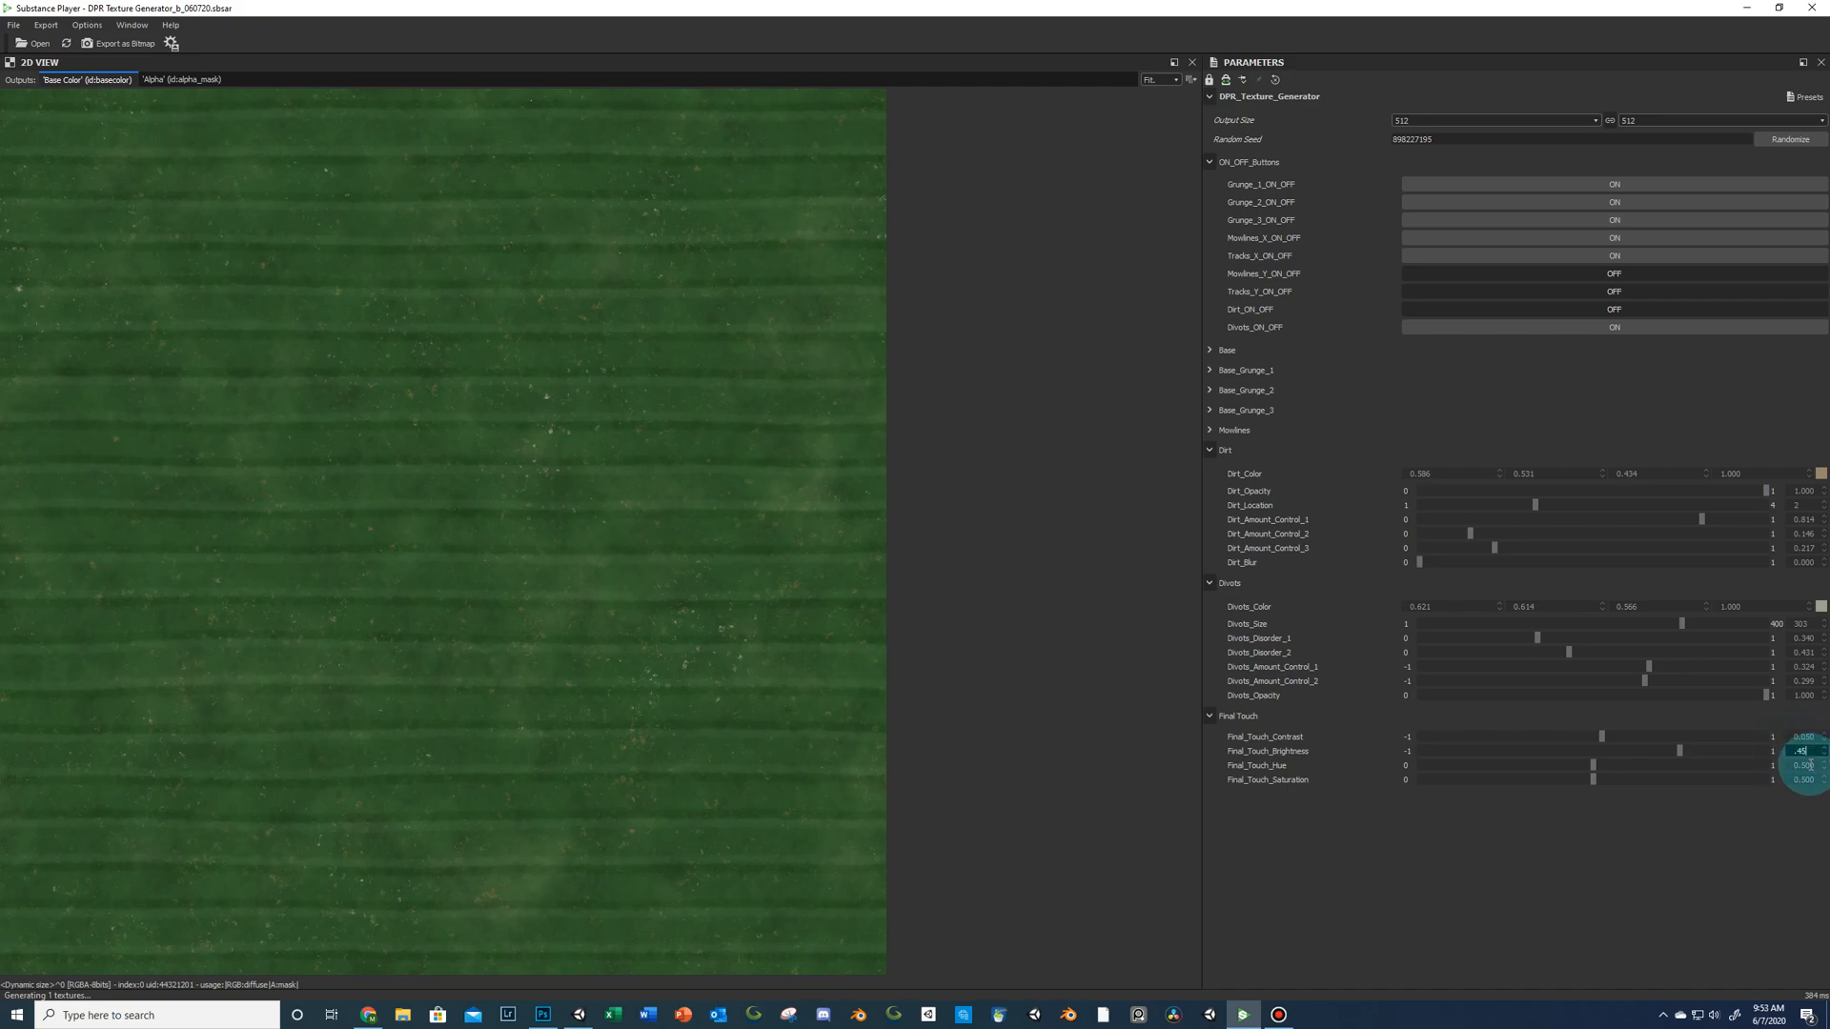
{"action": "type", "text": ".45"}
{"action": "key", "text": "Return"}
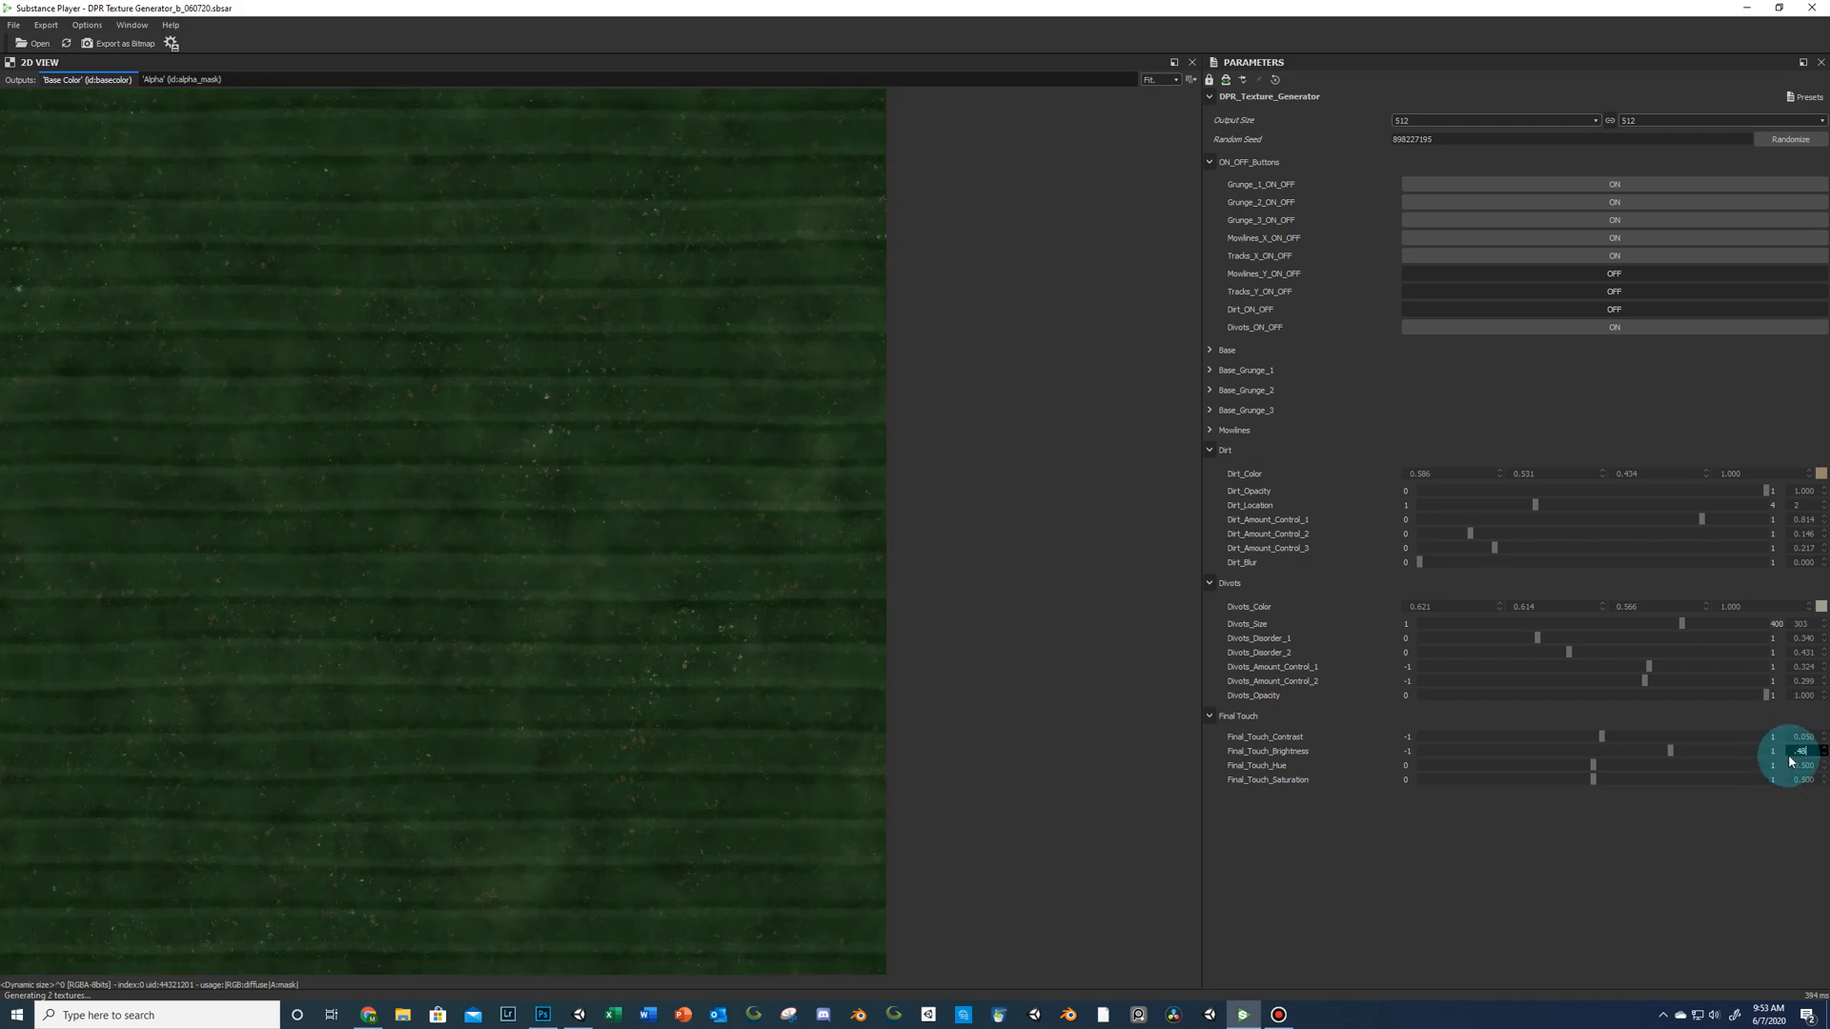
{"action": "key", "text": "Return"}
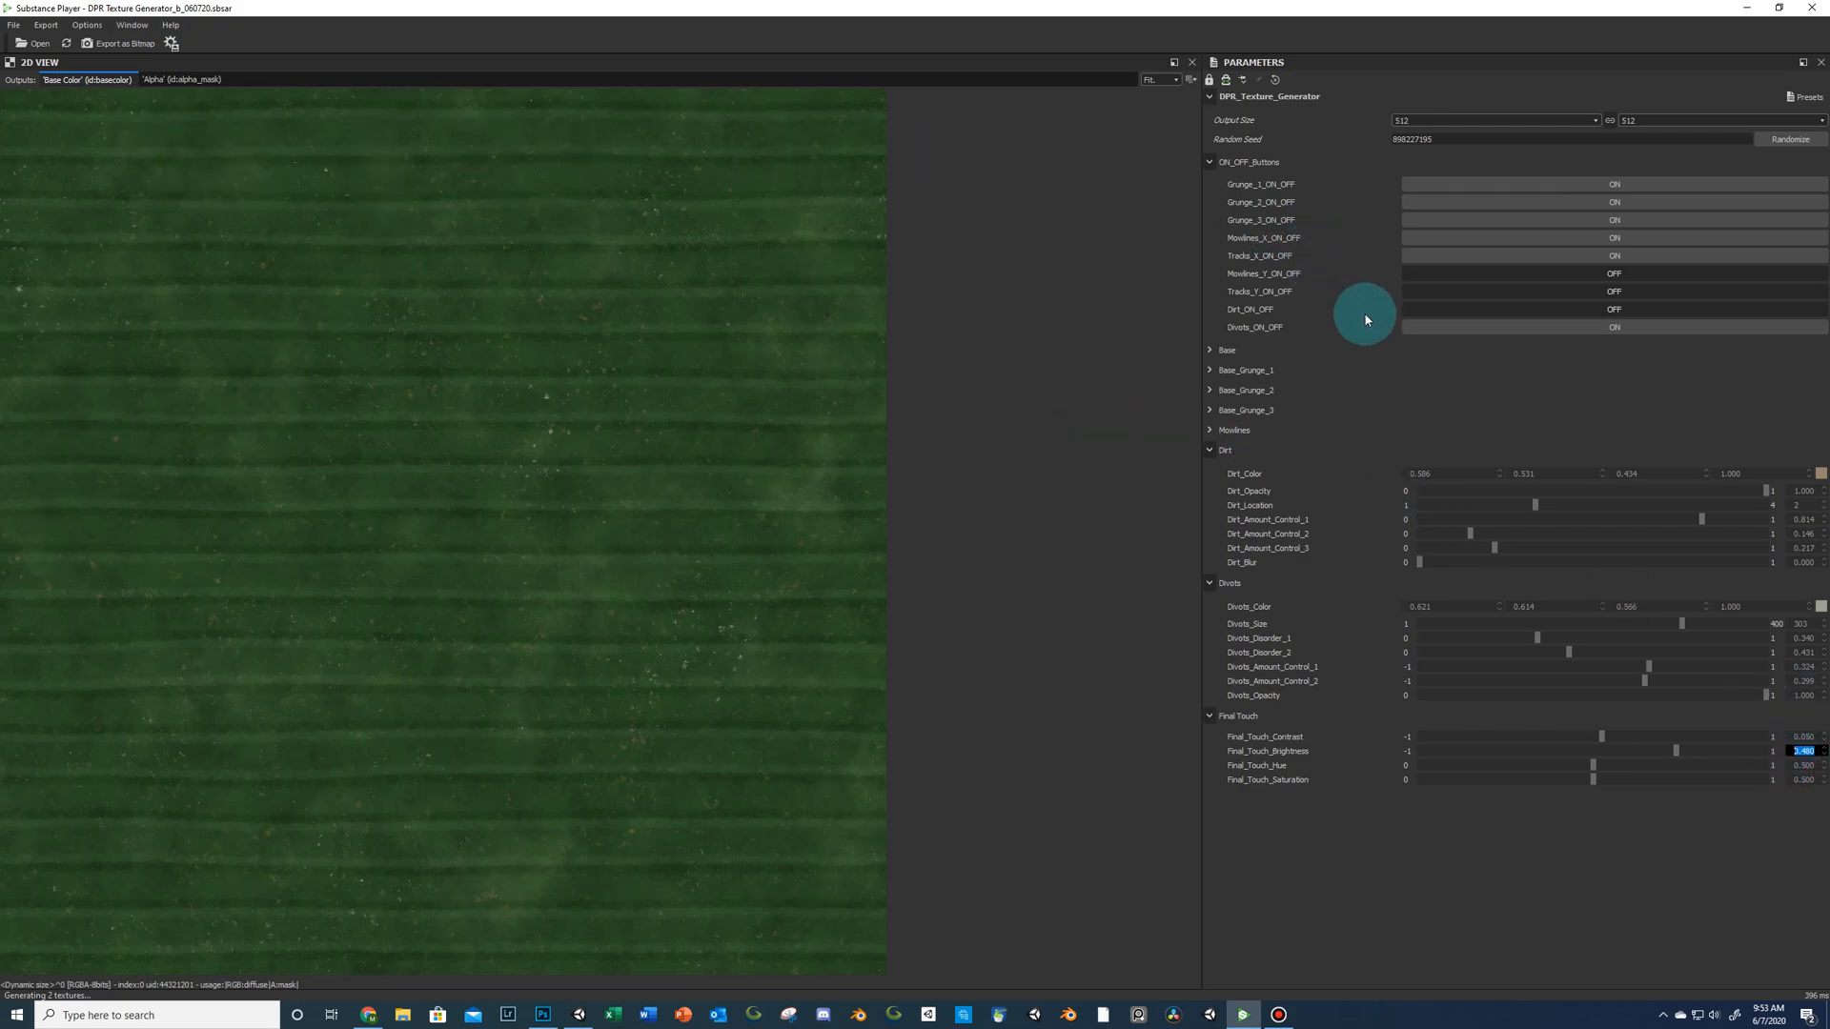
Export the Base Color output as a PNG with the base name pattern %G_%O_tutorial_rough.
{"action": "left_click", "coordinate": [117, 48]}
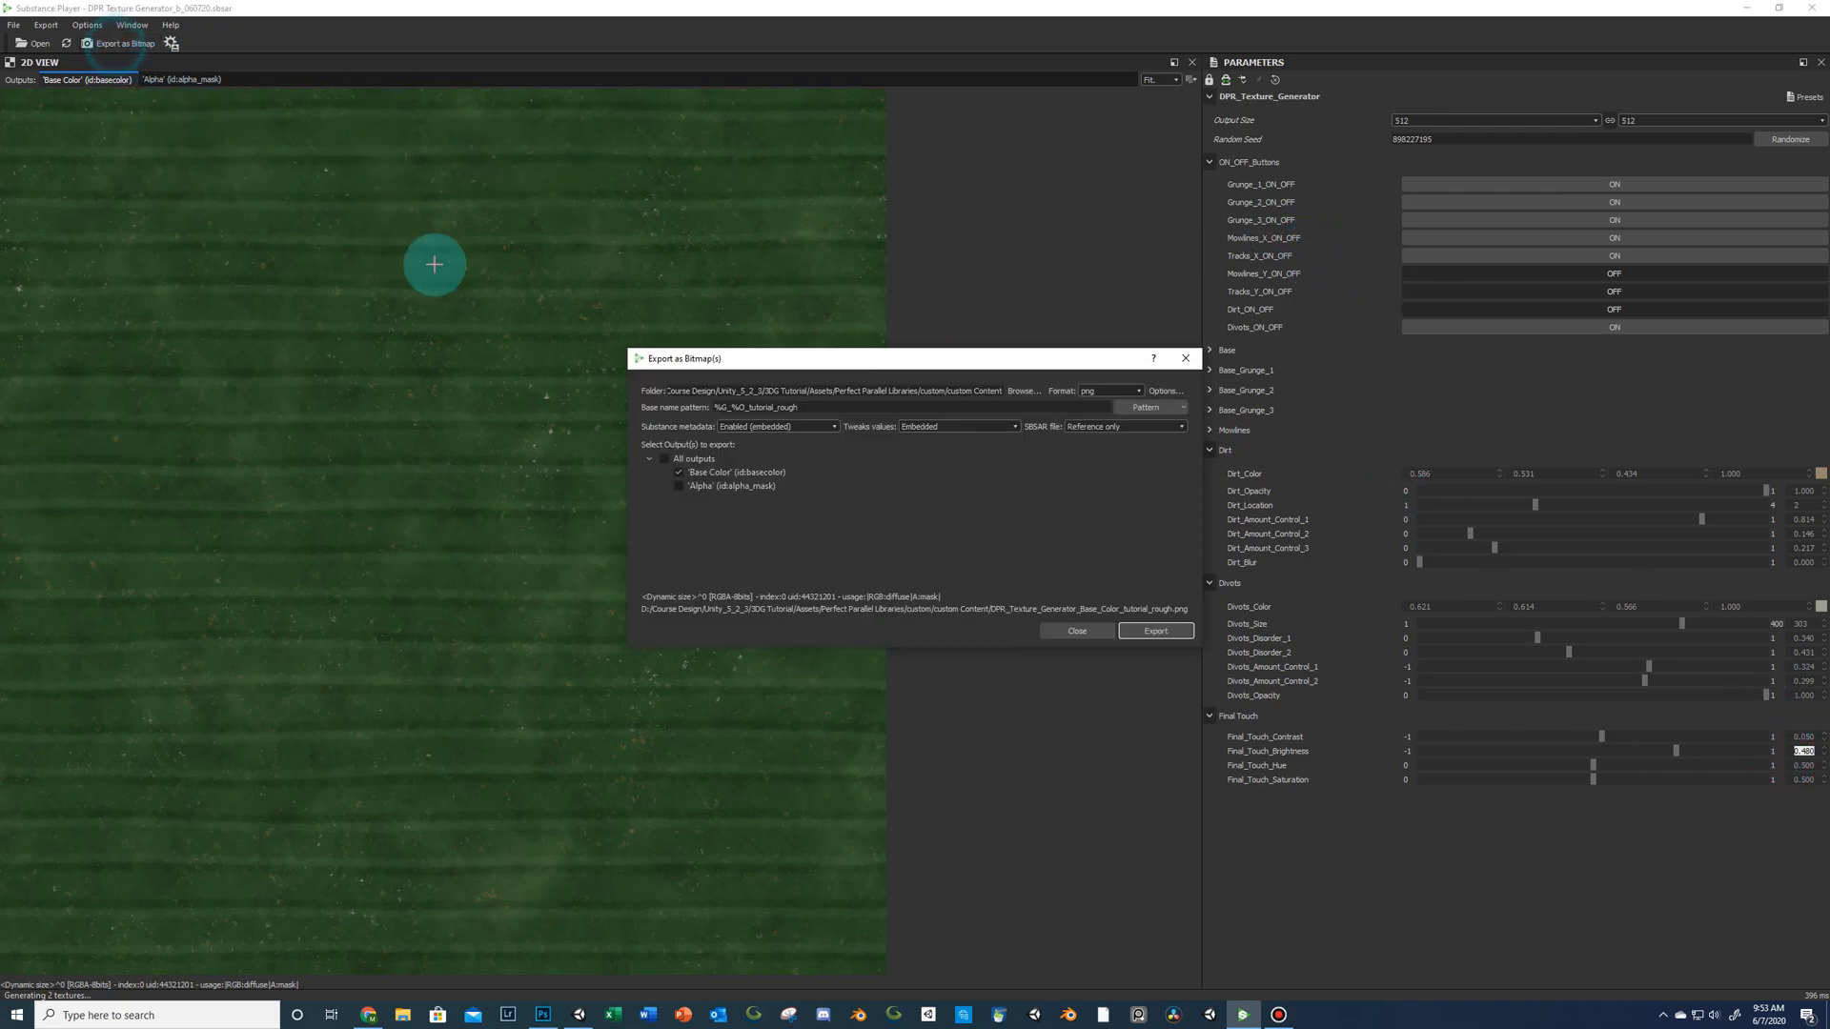
{"action": "mouse_move", "coordinate": [827, 410]}
{"action": "left_click", "coordinate": [826, 408]}
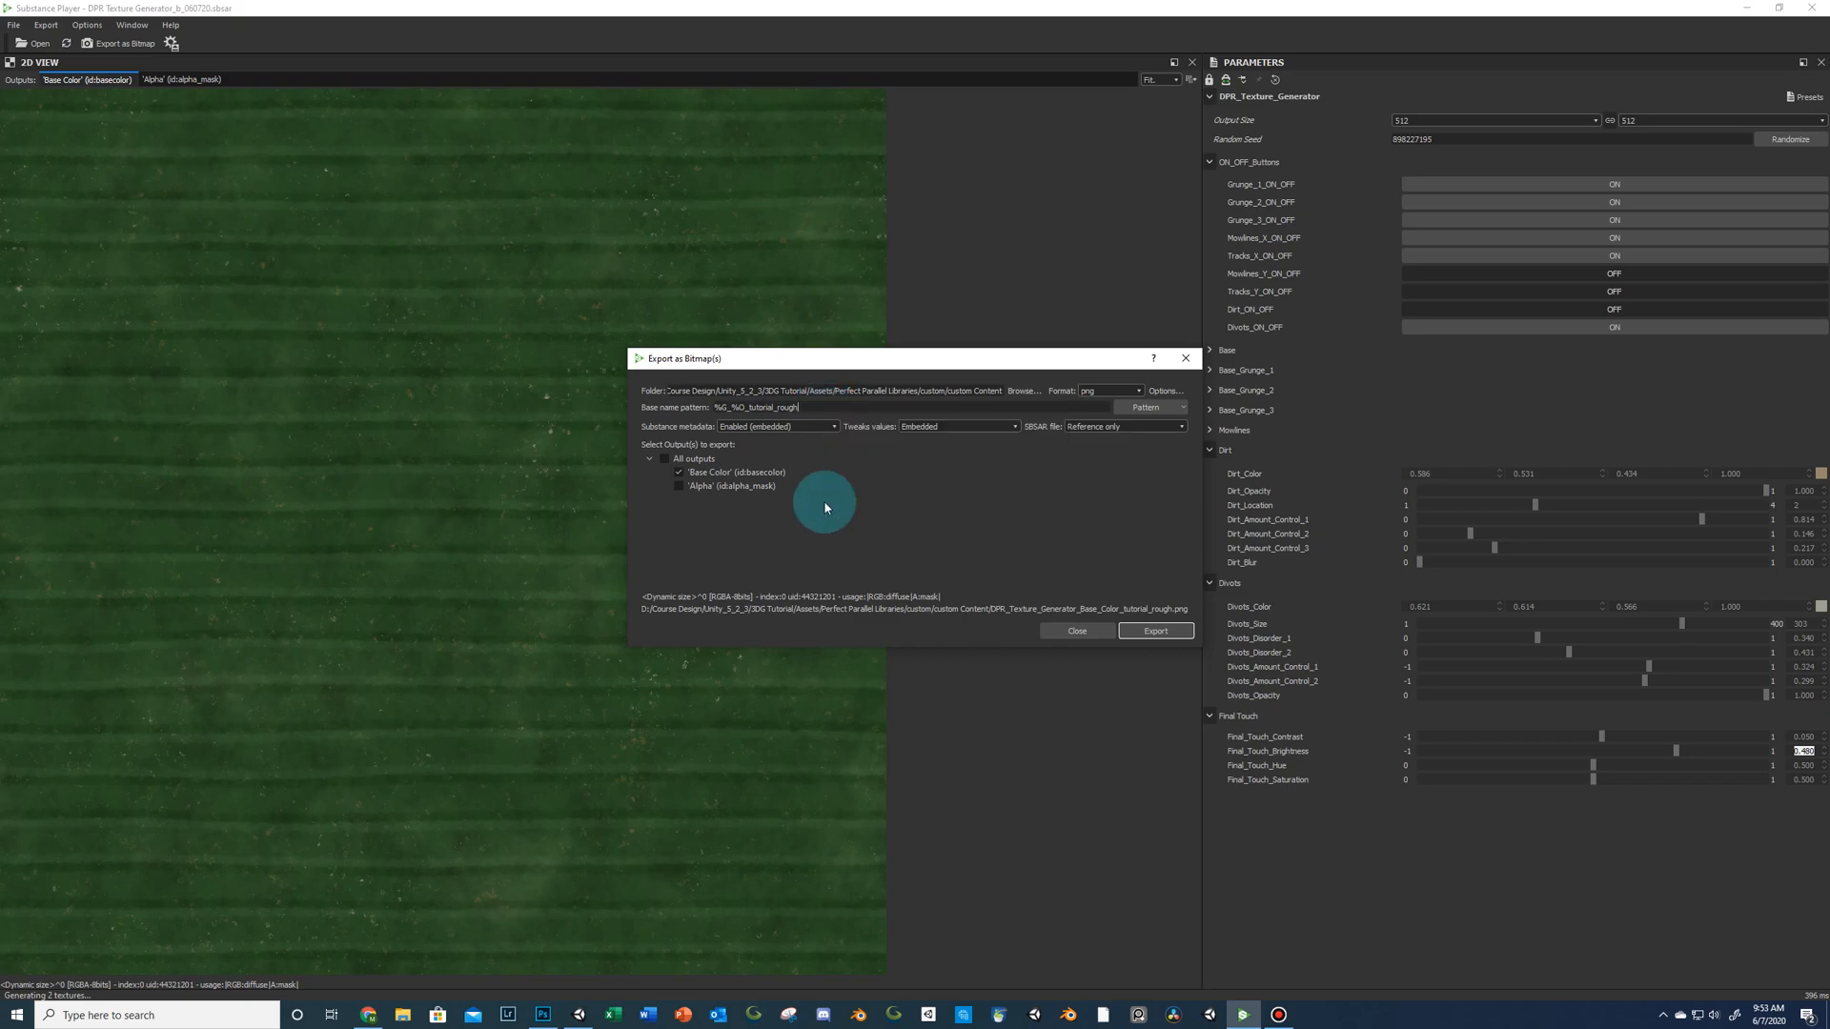
{"action": "left_click", "coordinate": [1161, 629]}
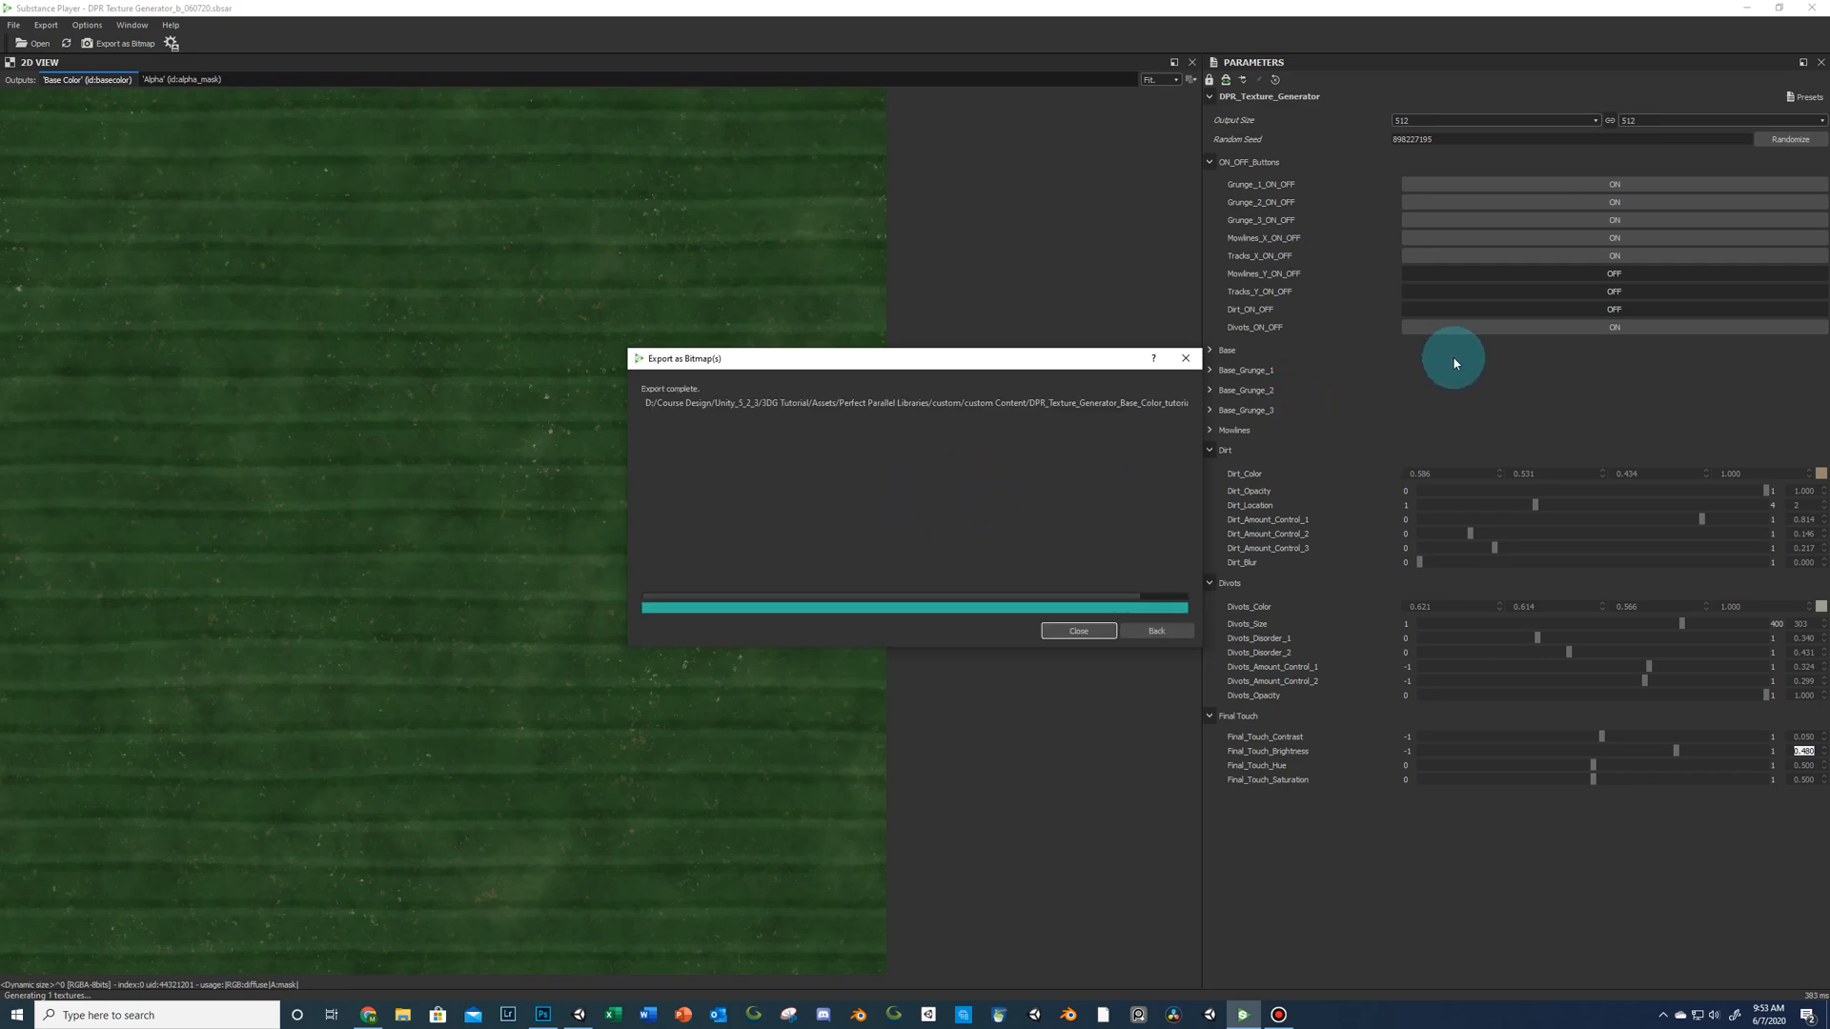
{"action": "left_click", "coordinate": [1078, 631]}
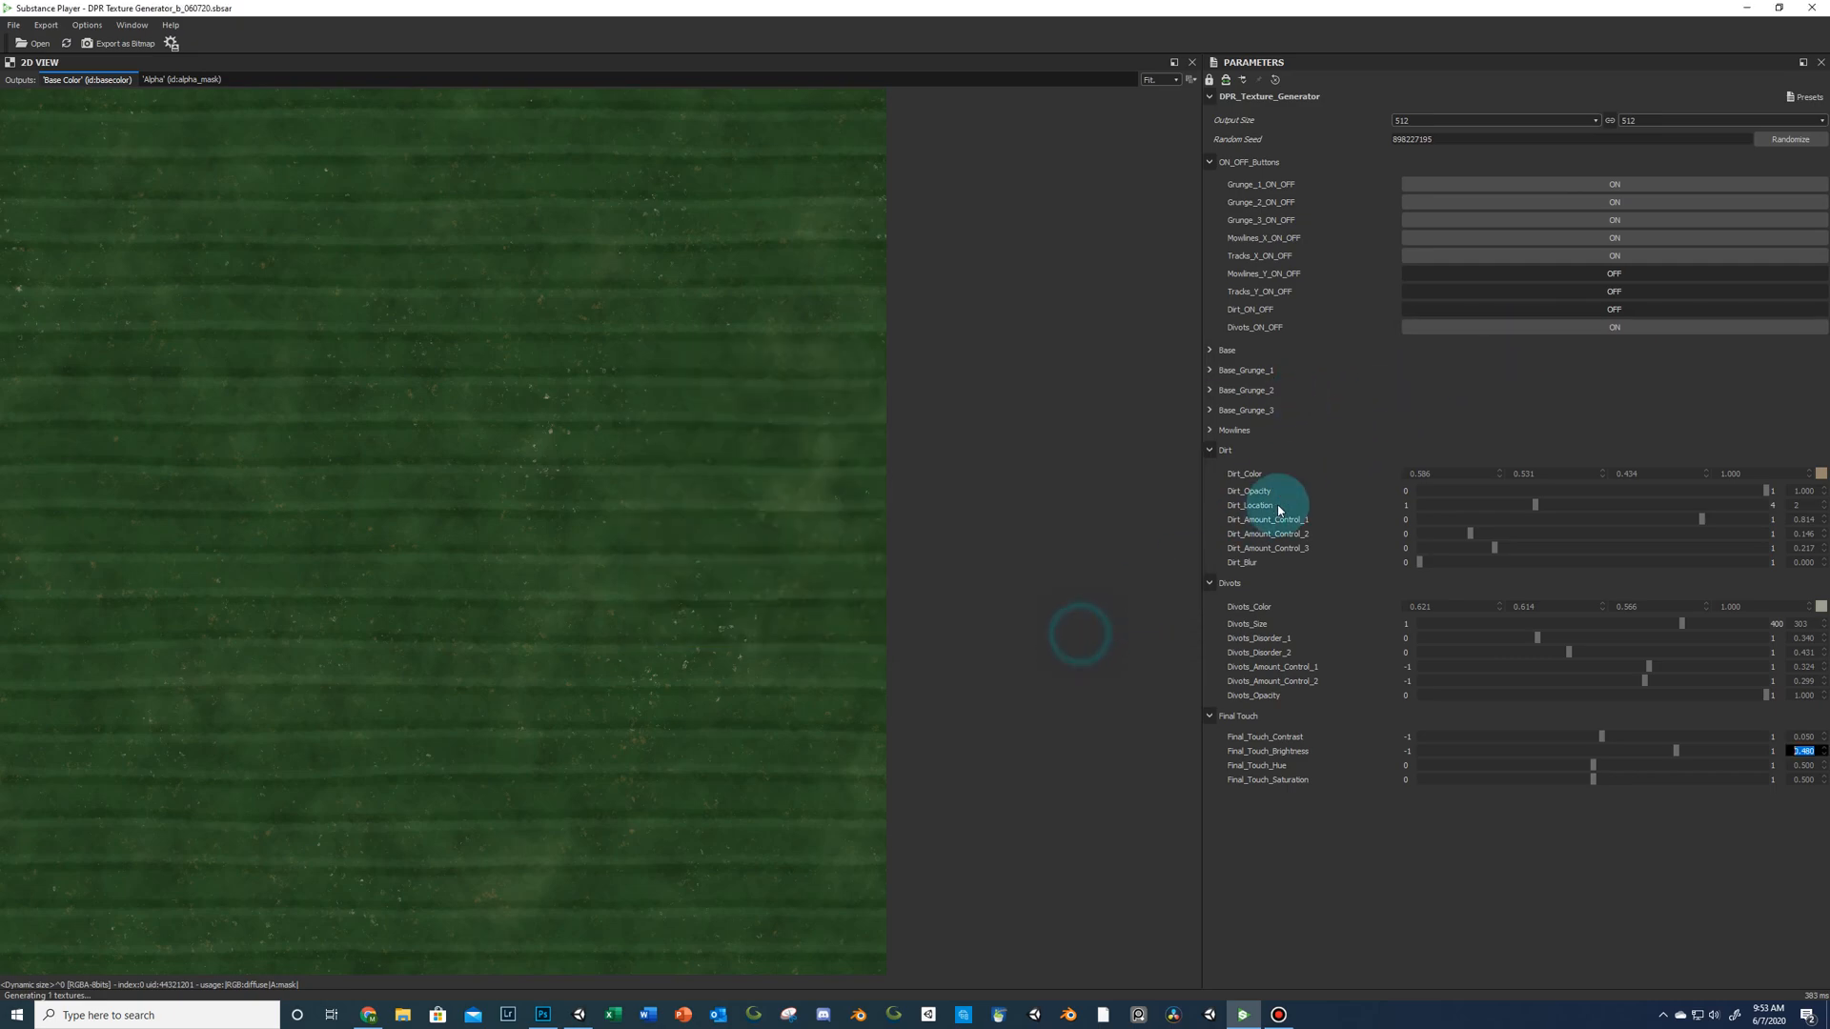
Turn on Dirt_ON_OFF and export the Base Color and Alpha outputs as PNG with the pattern %G_%O_tutorial_rough_heavydirt.
{"action": "left_click", "coordinate": [1598, 309]}
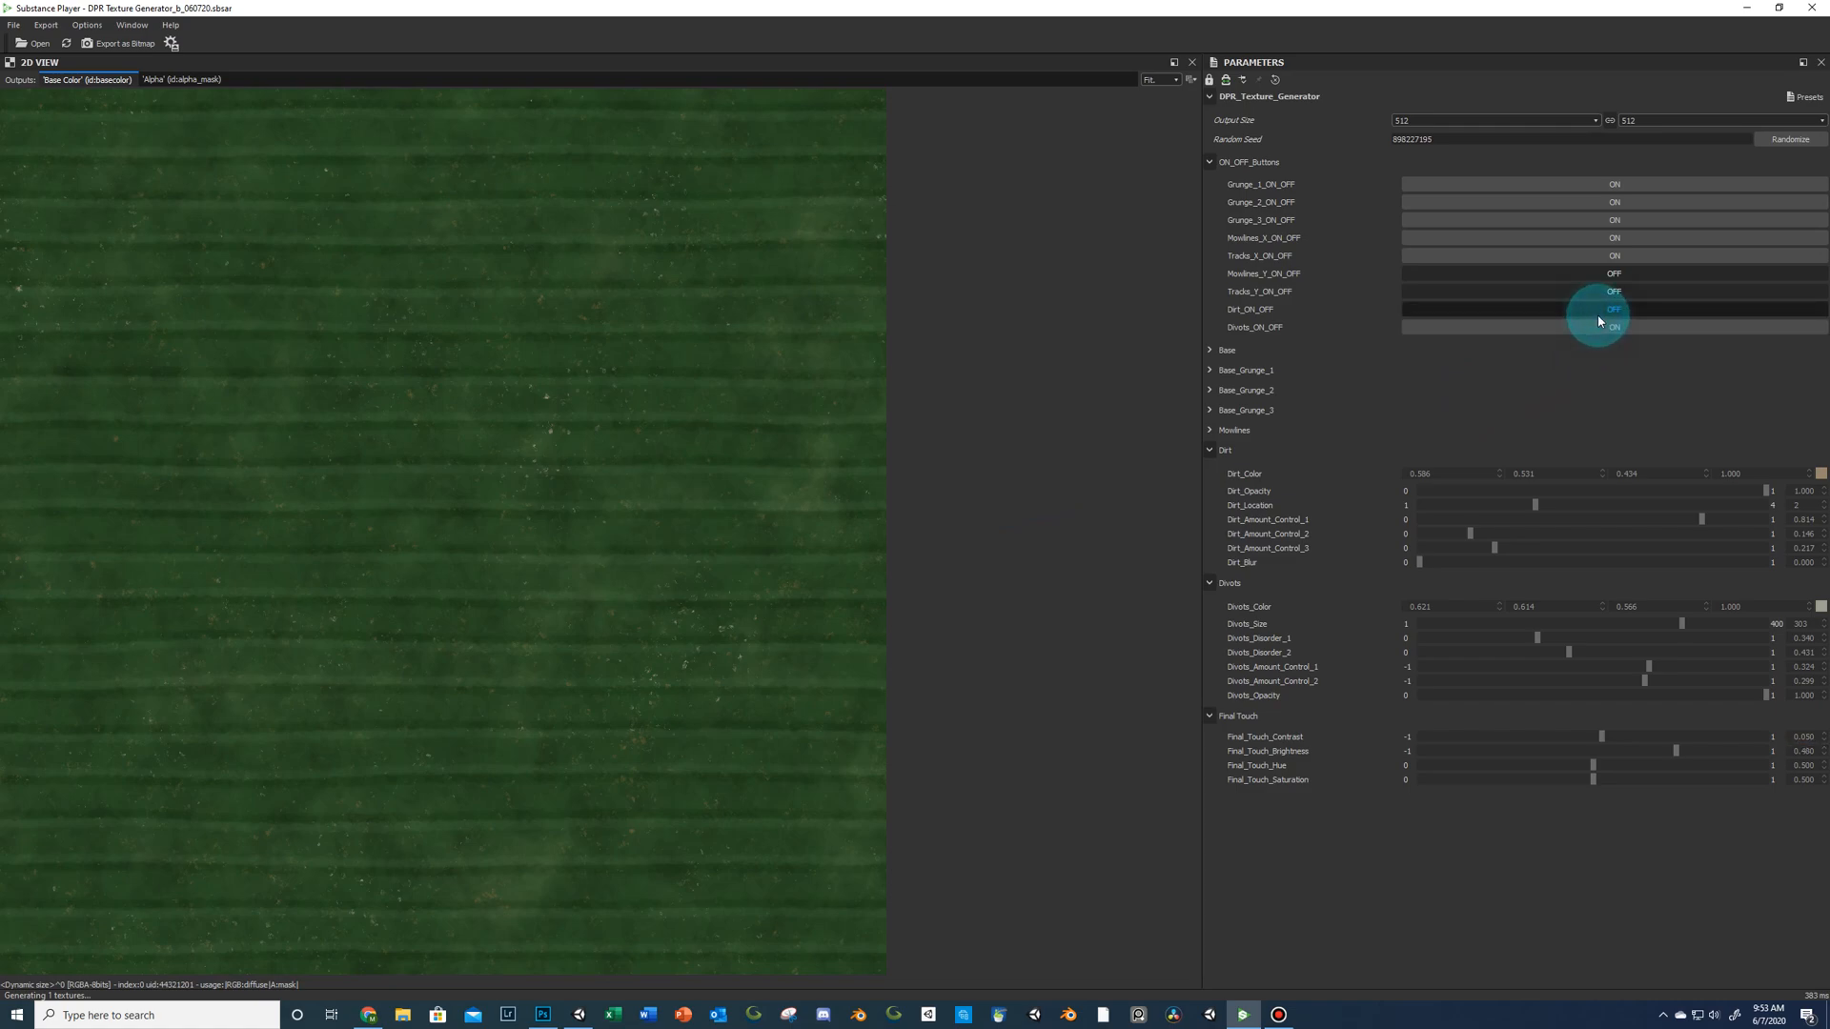
{"action": "left_click", "coordinate": [119, 42]}
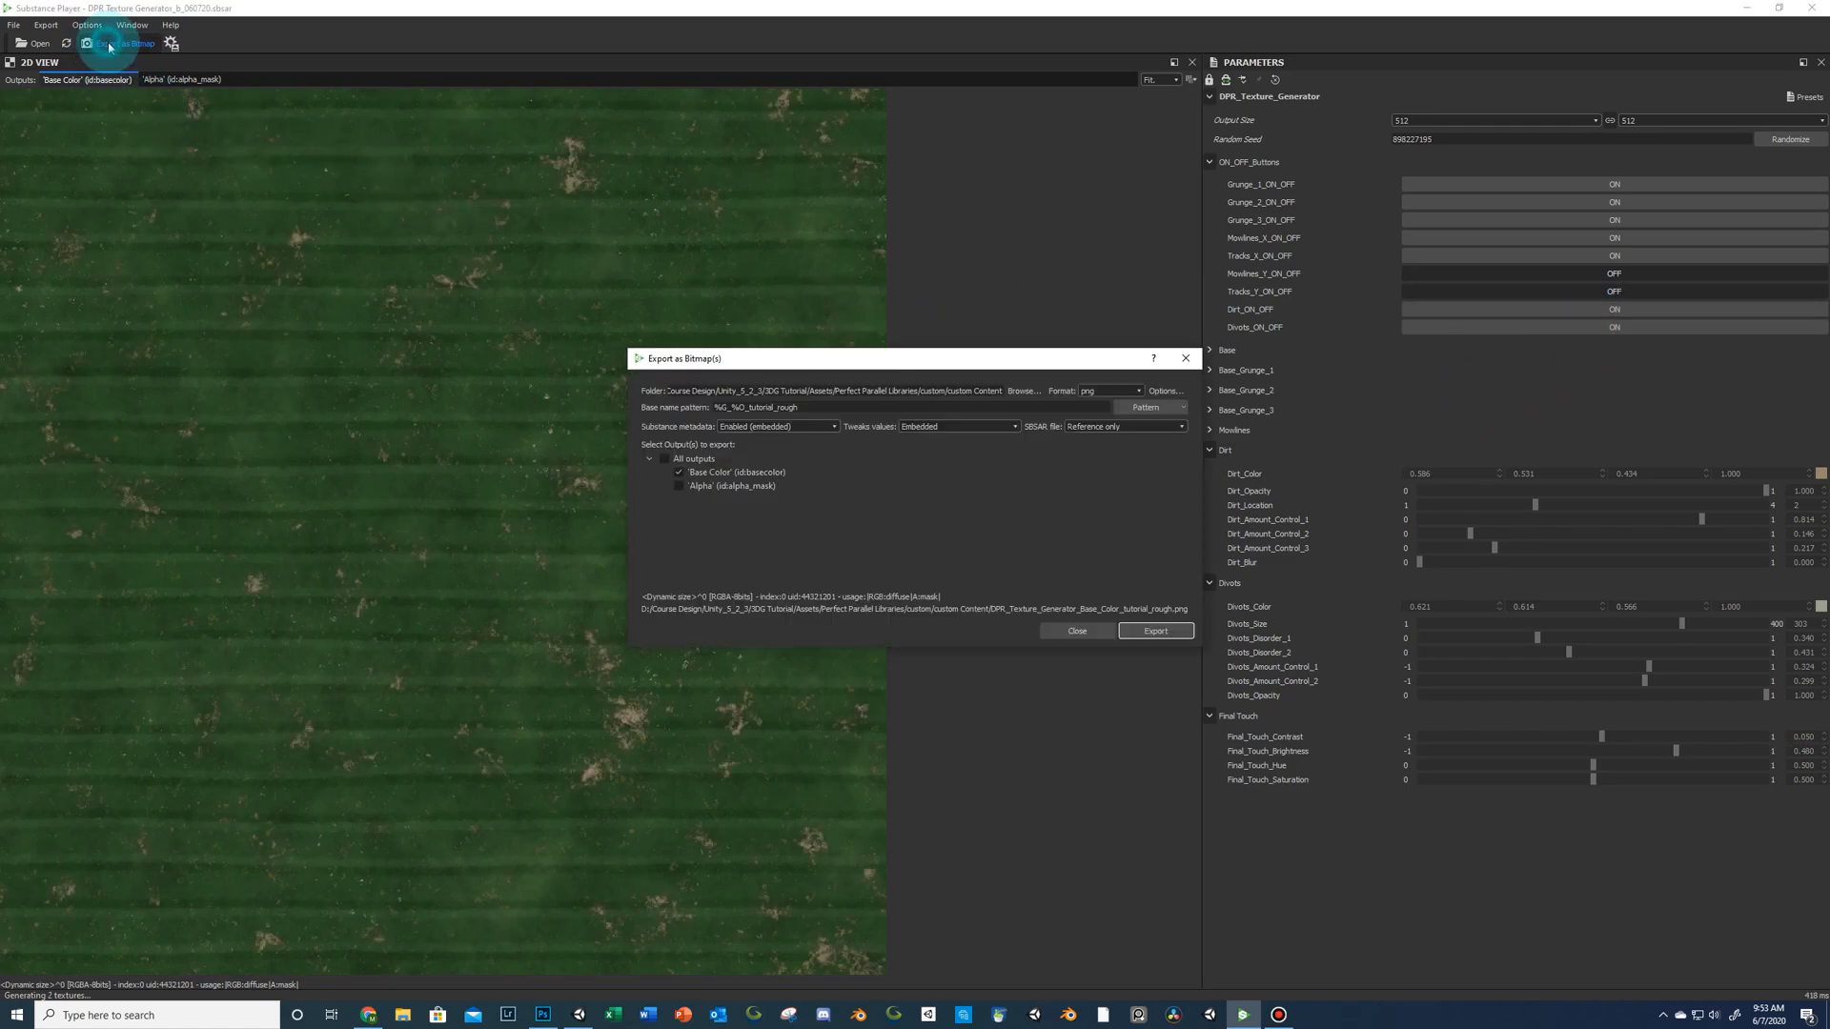
{"action": "left_click", "coordinate": [678, 486]}
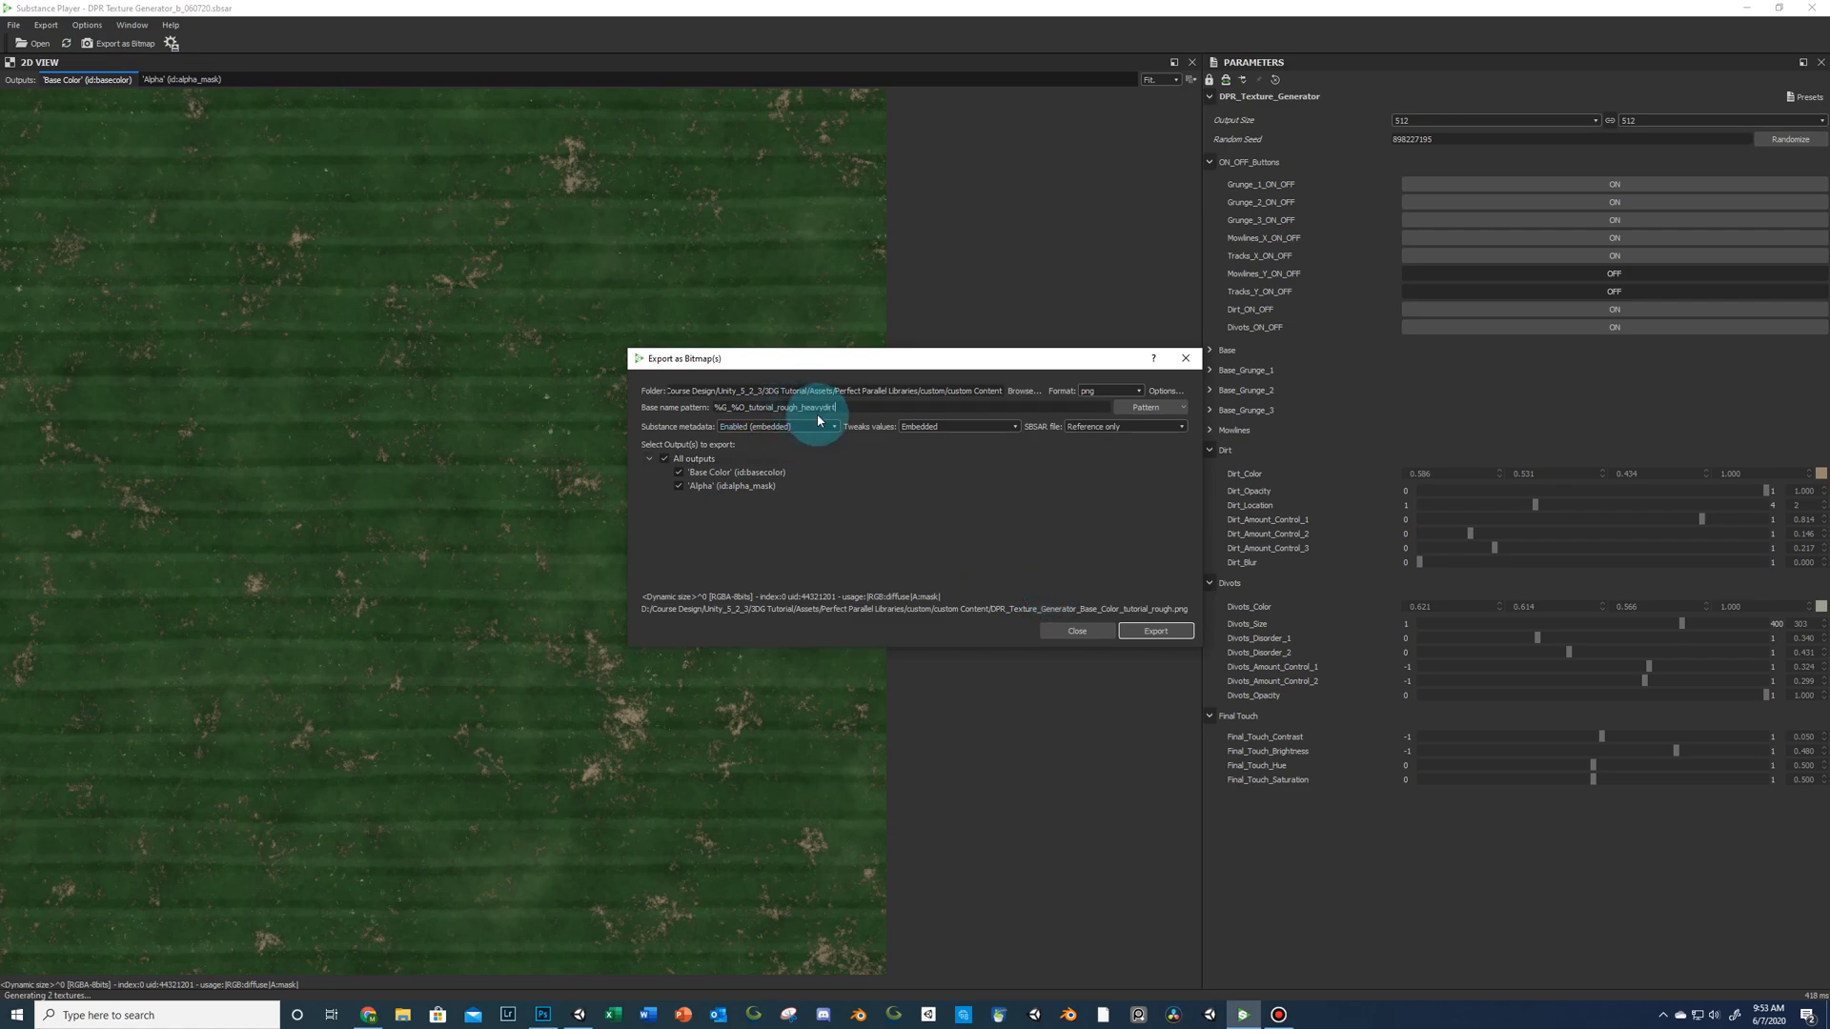
{"action": "left_click", "coordinate": [1149, 635]}
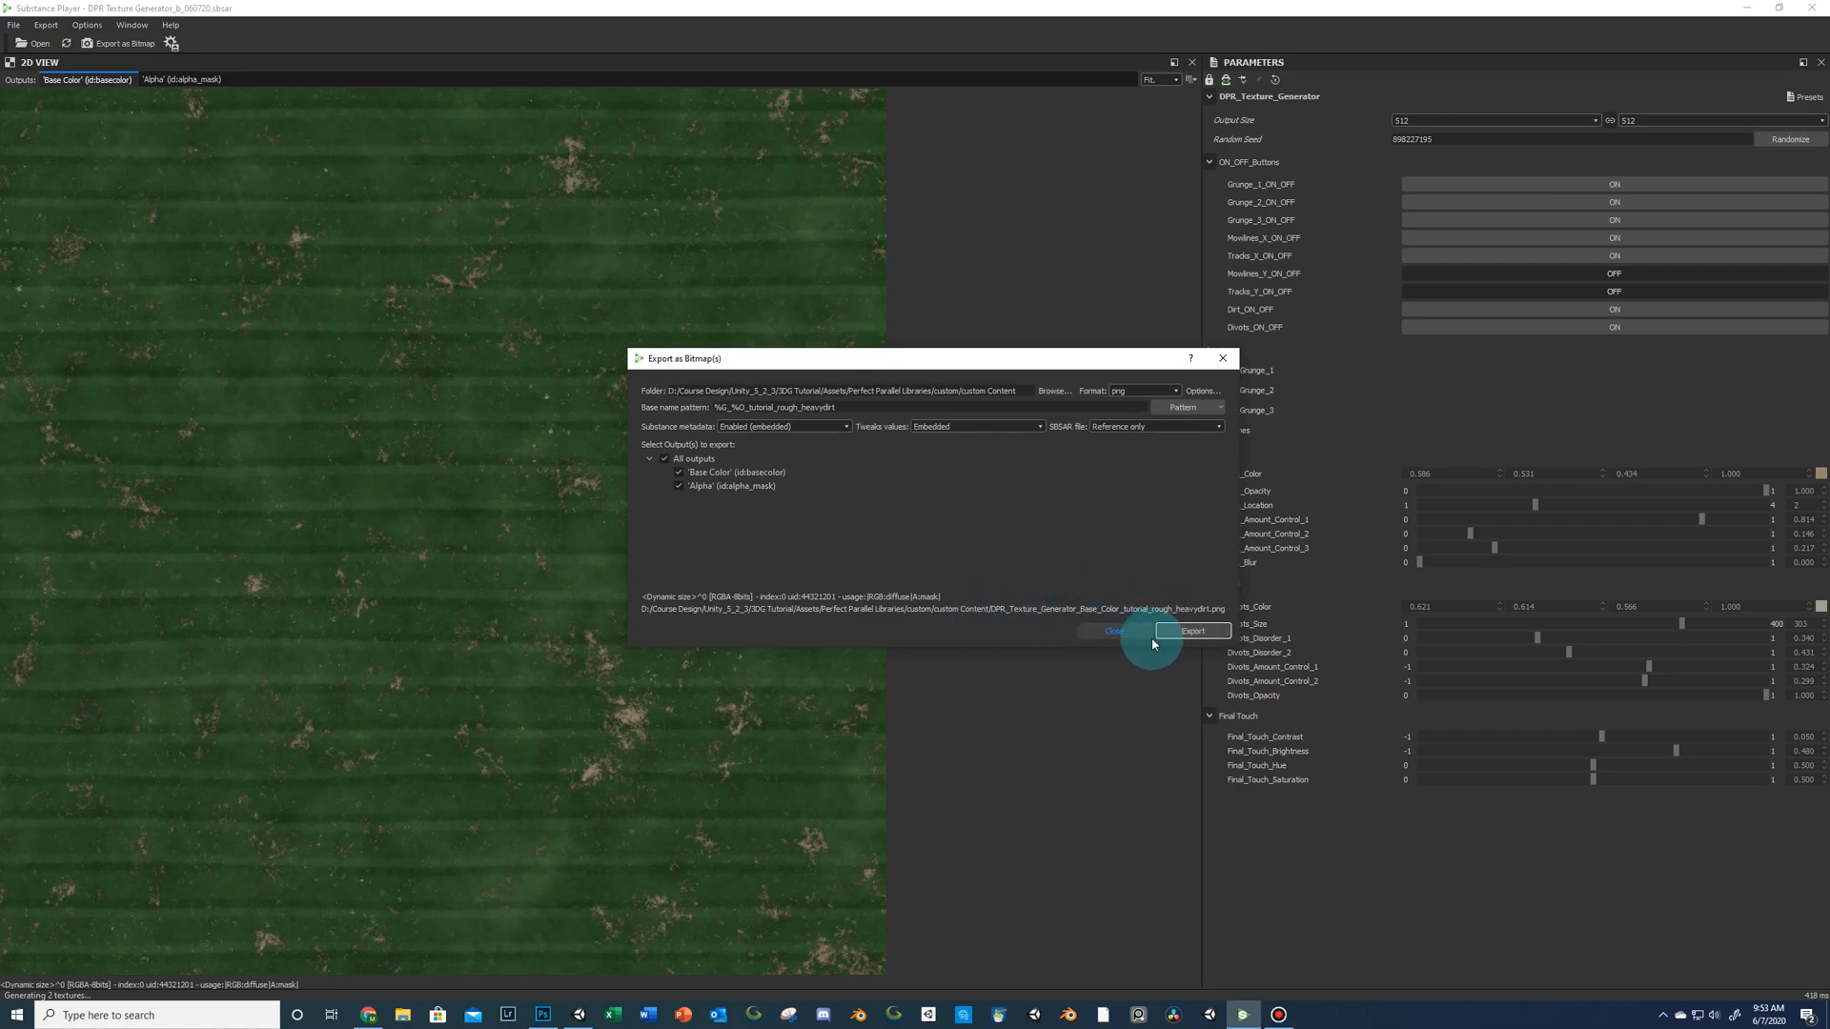
{"action": "left_click", "coordinate": [1175, 632]}
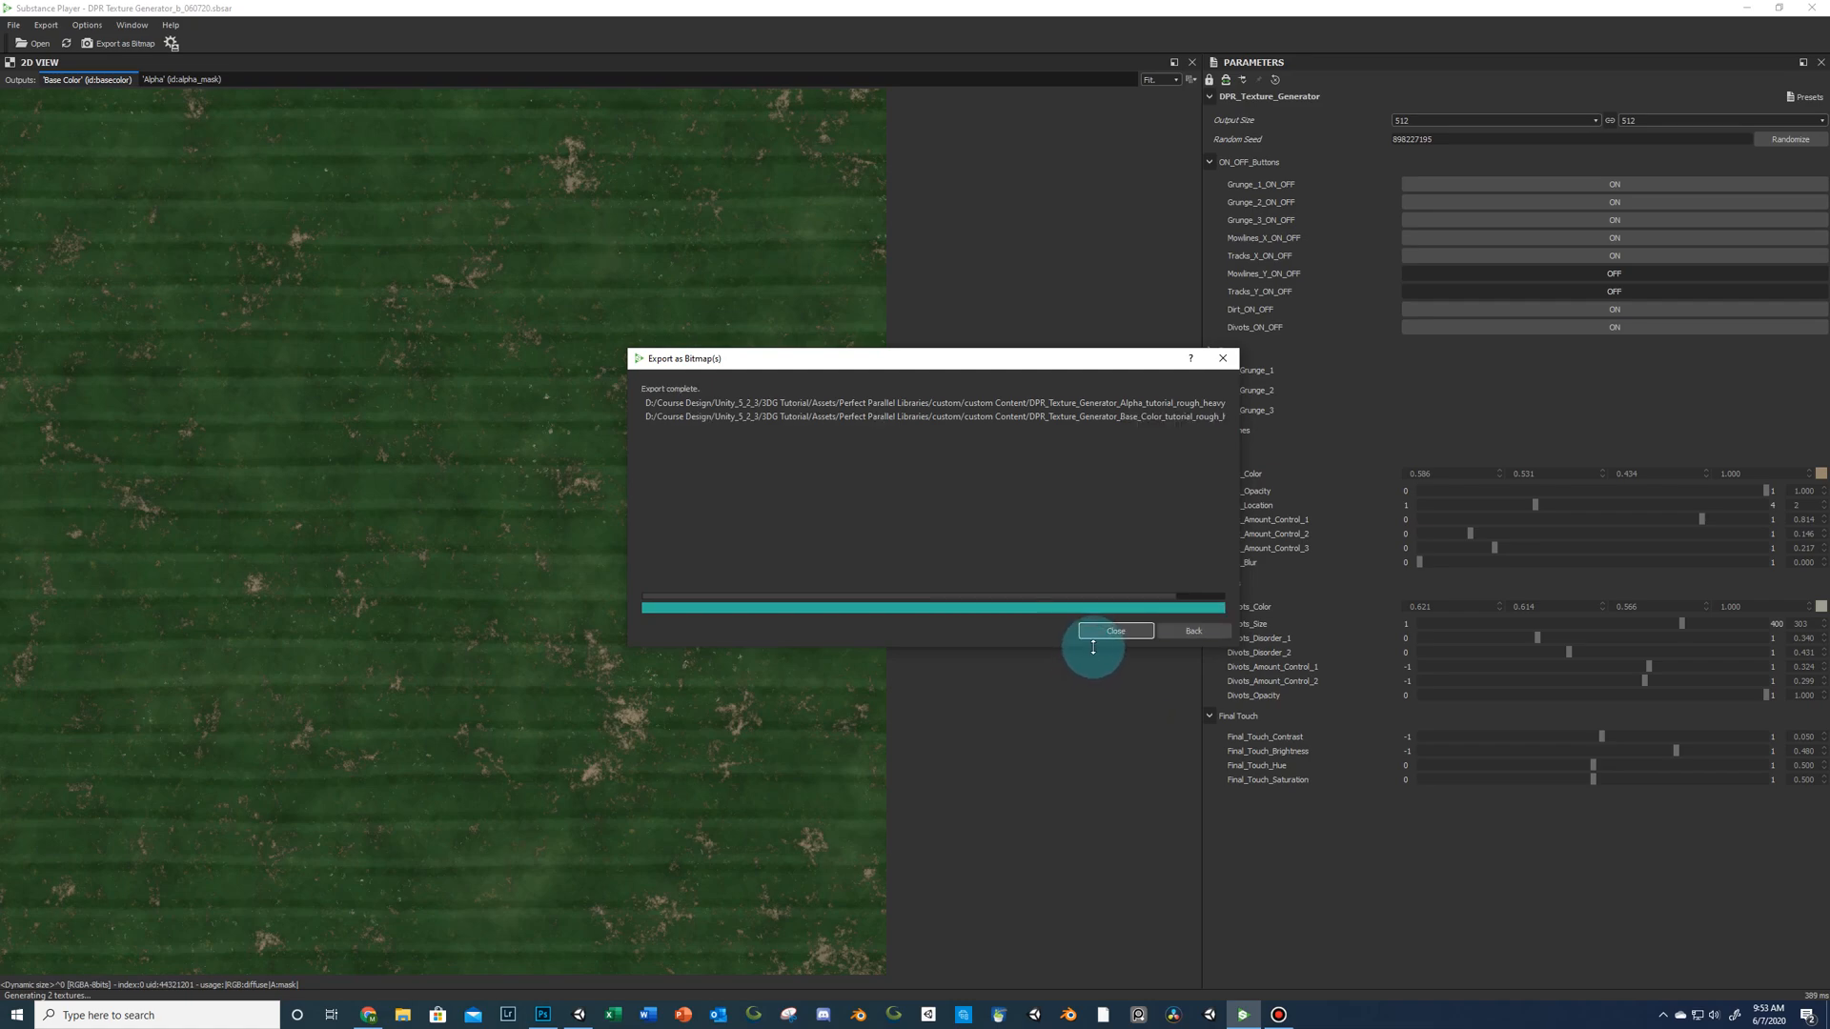
{"action": "left_click", "coordinate": [1102, 631]}
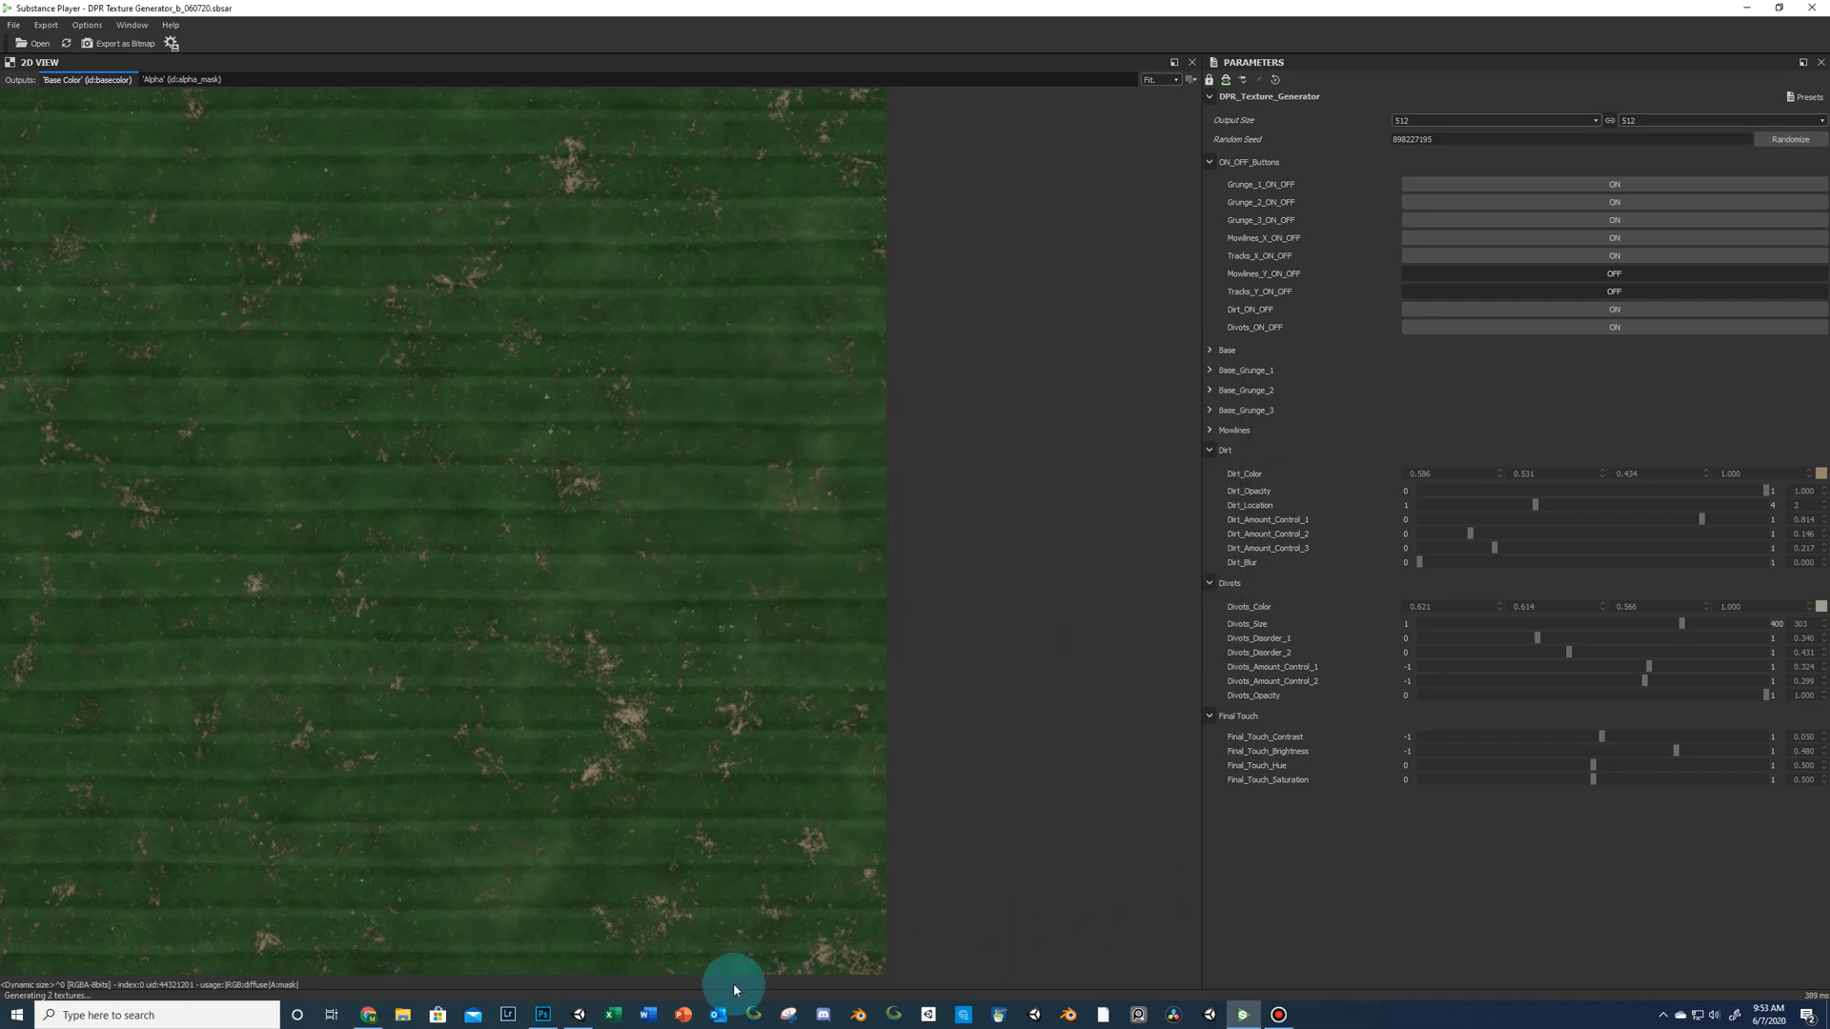
Switch to Unity and compare the re-exported rough and dirt textures with the darker surrounding rough.
{"action": "left_click", "coordinate": [578, 1014]}
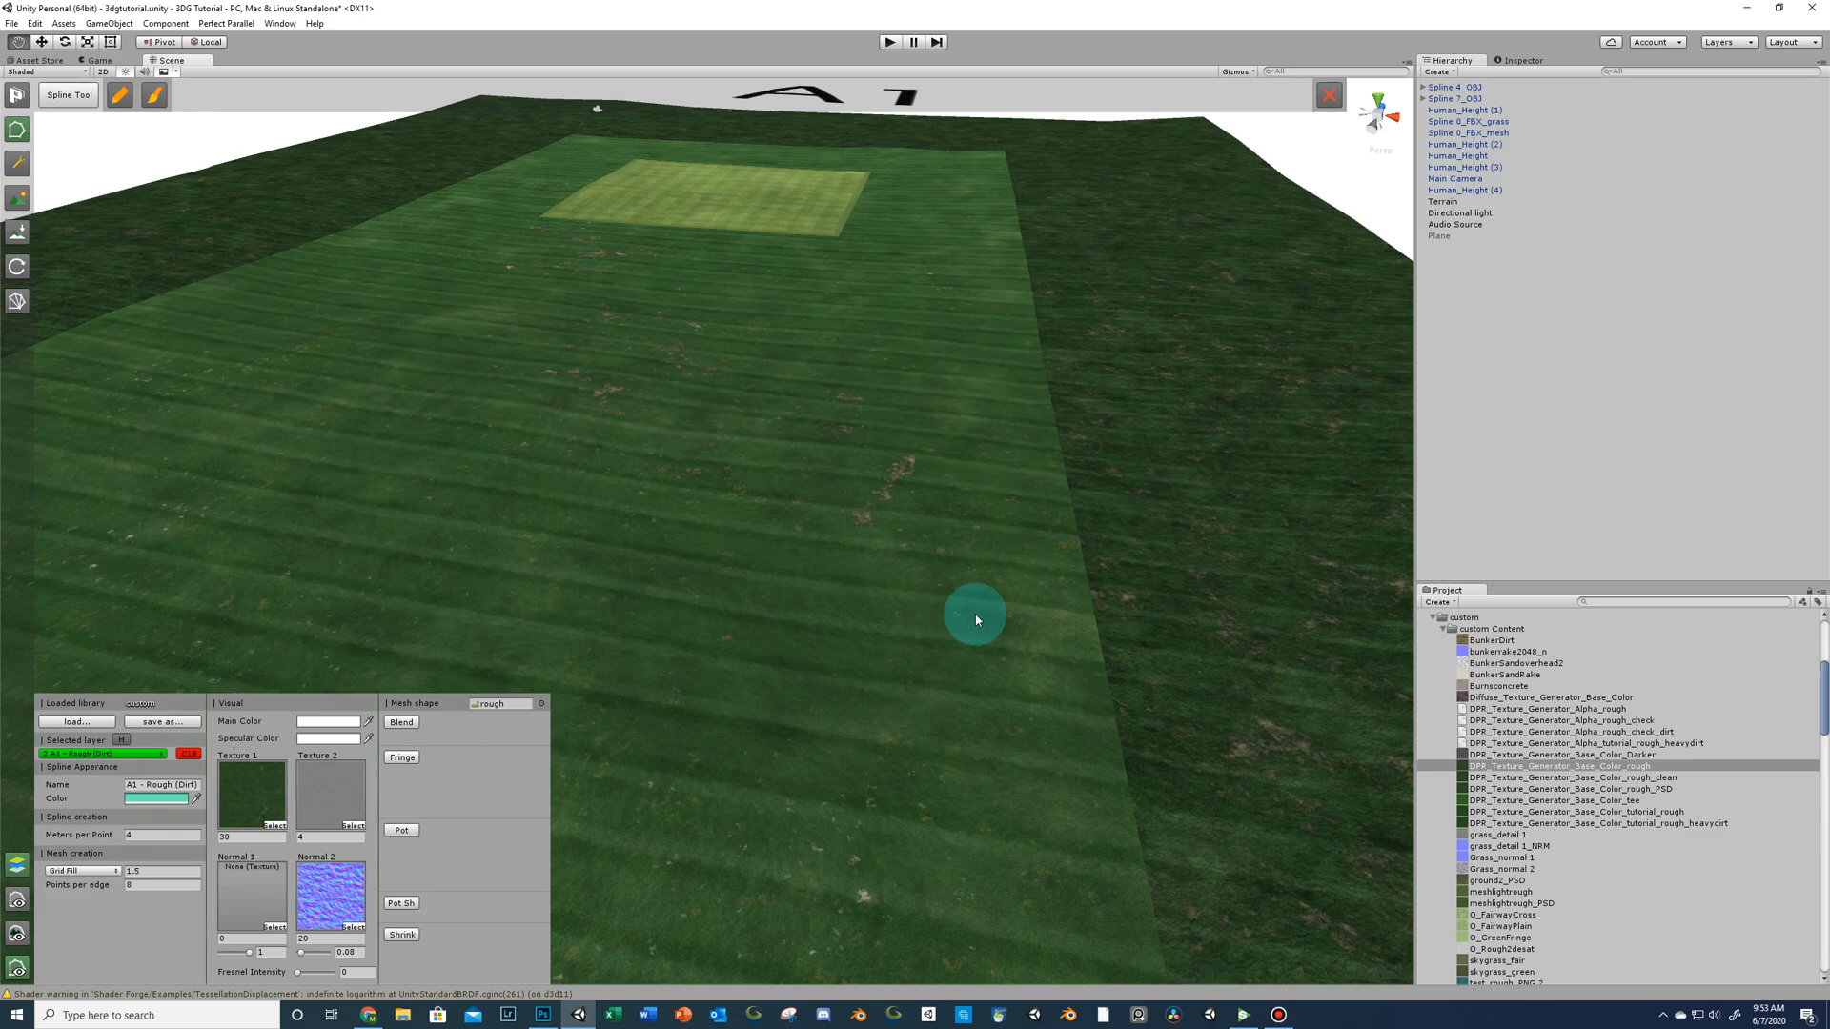
{"action": "right_click_drag", "start_coordinate": [860, 636], "coordinate": [912, 638]}
{"action": "scroll", "coordinate": [933, 563], "scroll_direction": "up", "scroll_amount": 4}
{"action": "scroll", "coordinate": [935, 563], "scroll_direction": "down", "scroll_amount": 5}
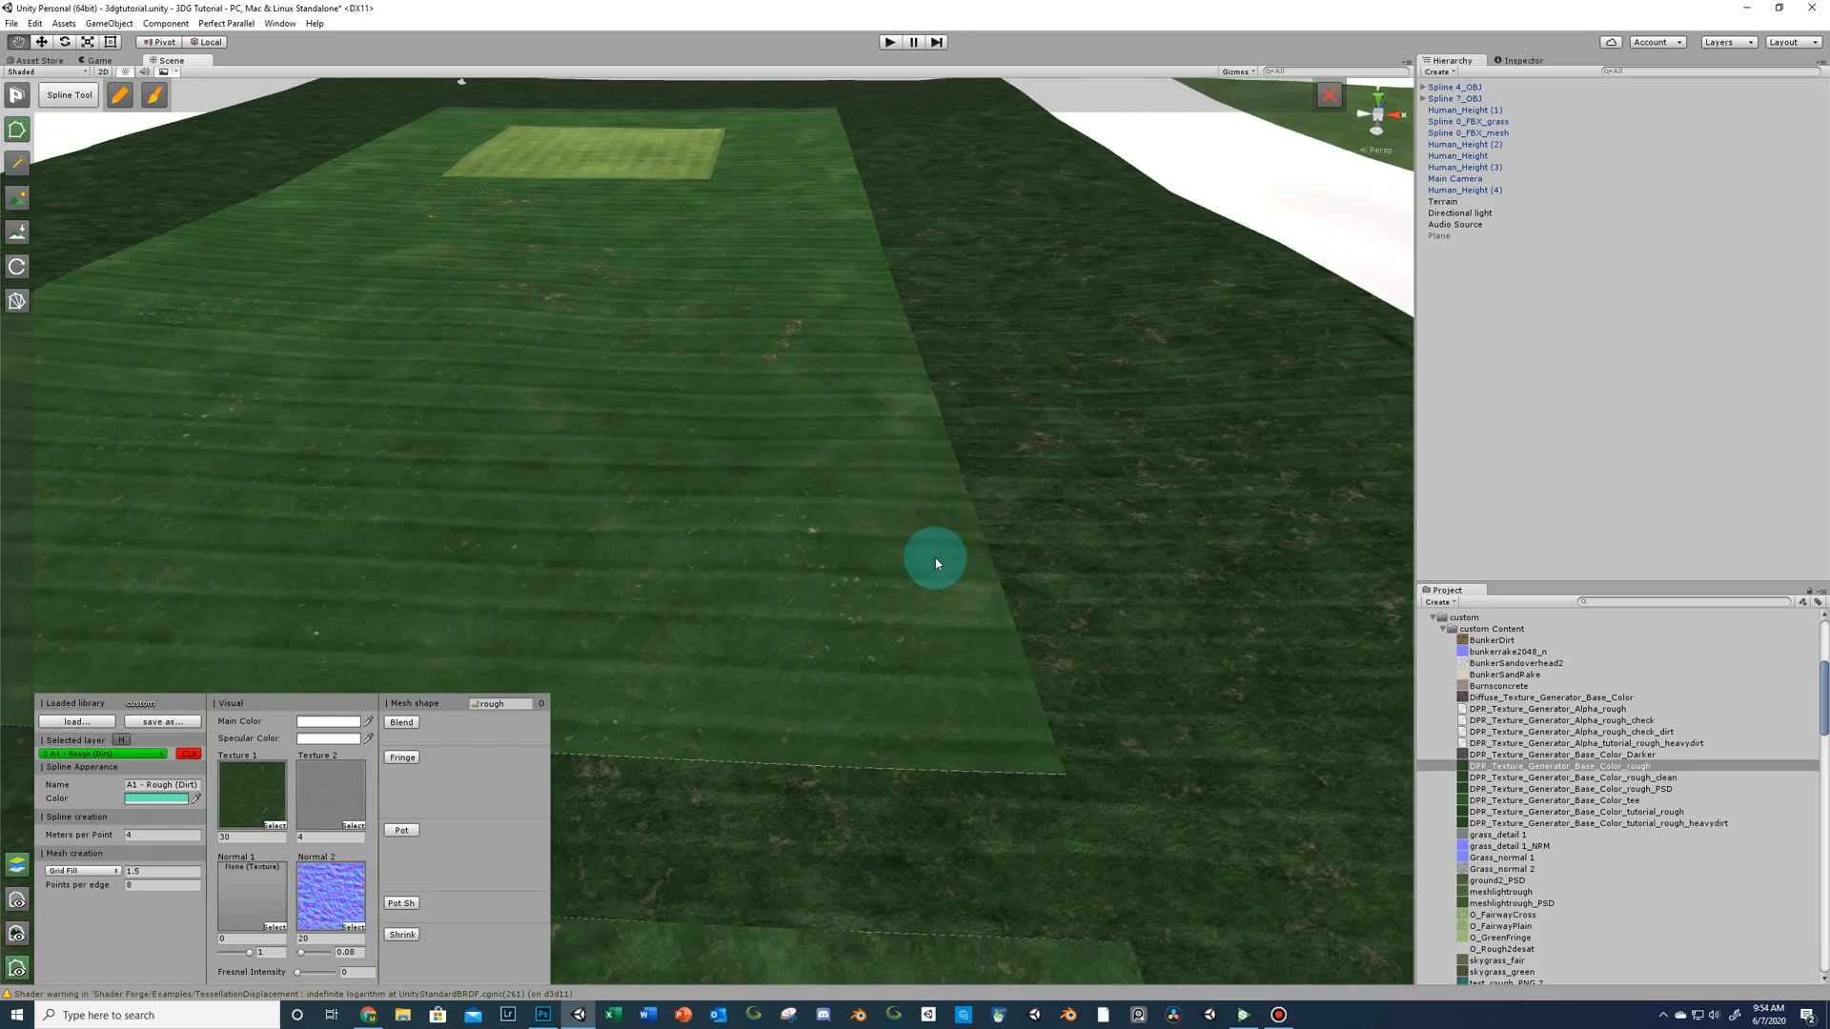
{"action": "scroll", "coordinate": [935, 563], "scroll_direction": "up", "scroll_amount": 6}
{"action": "right_click_drag", "start_coordinate": [935, 562], "coordinate": [933, 704]}
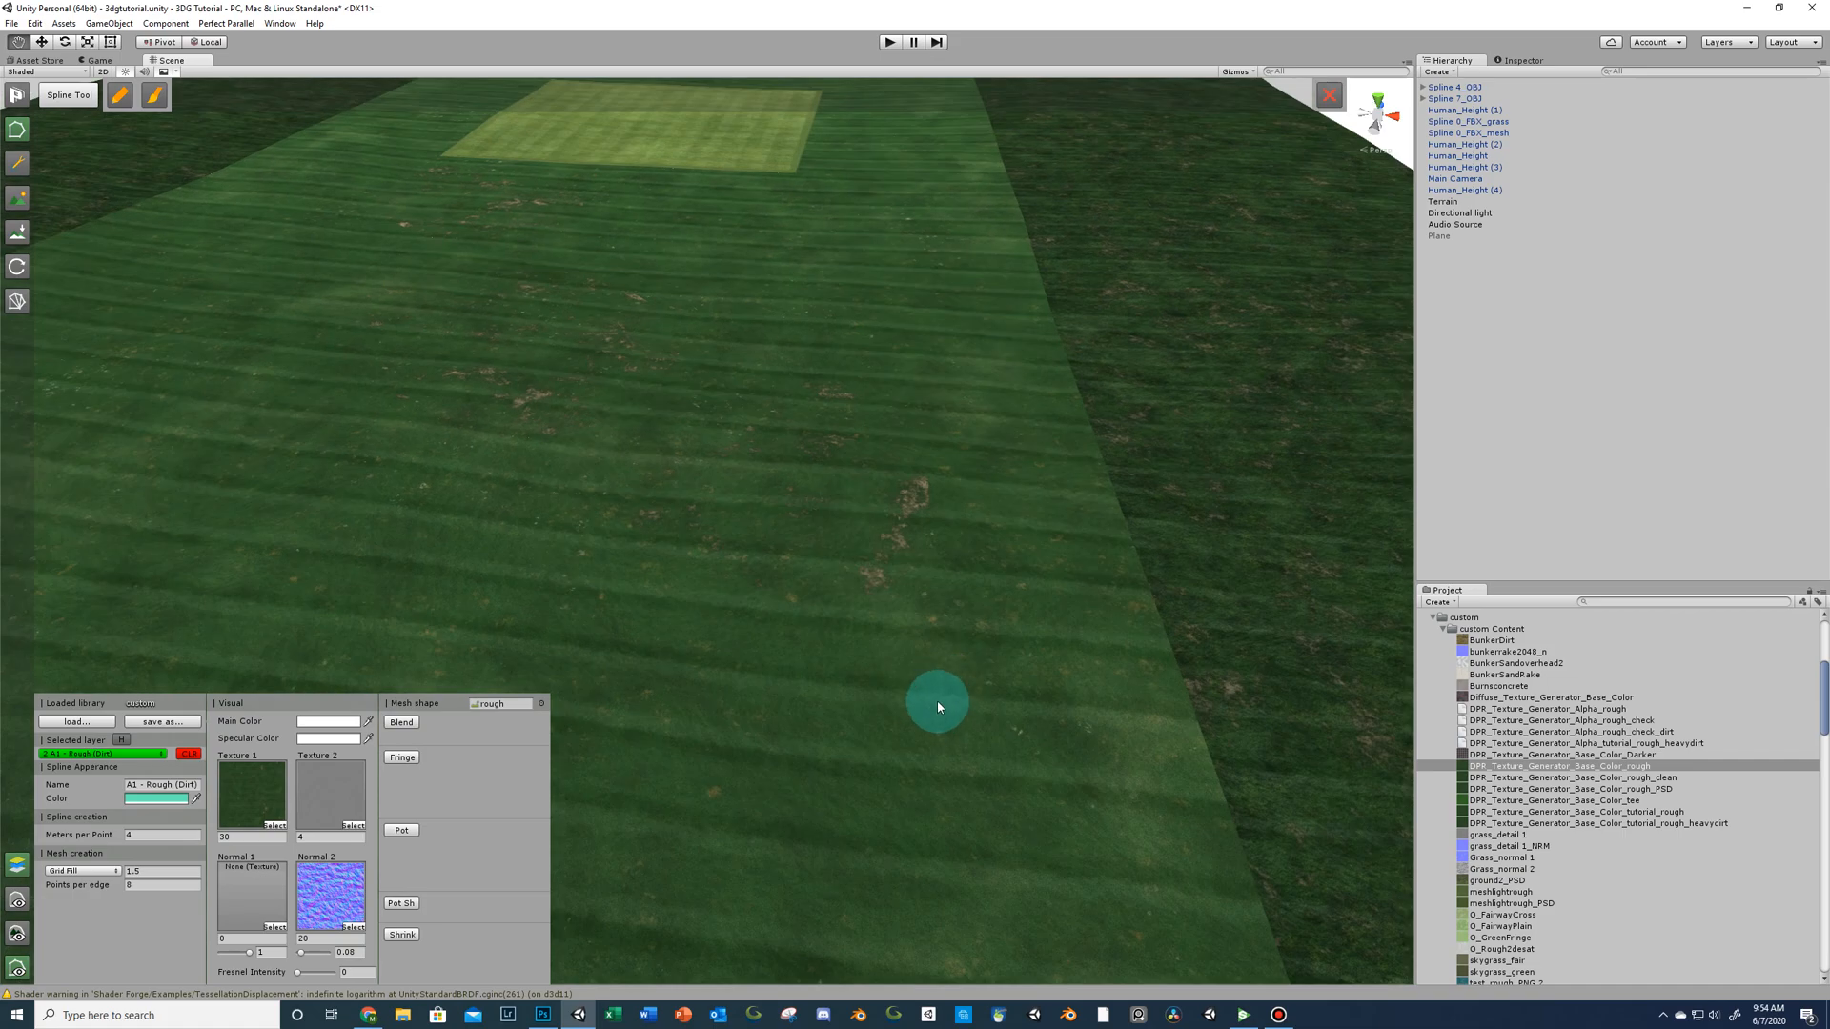
{"action": "scroll", "coordinate": [815, 594], "scroll_direction": "down", "scroll_amount": 3}
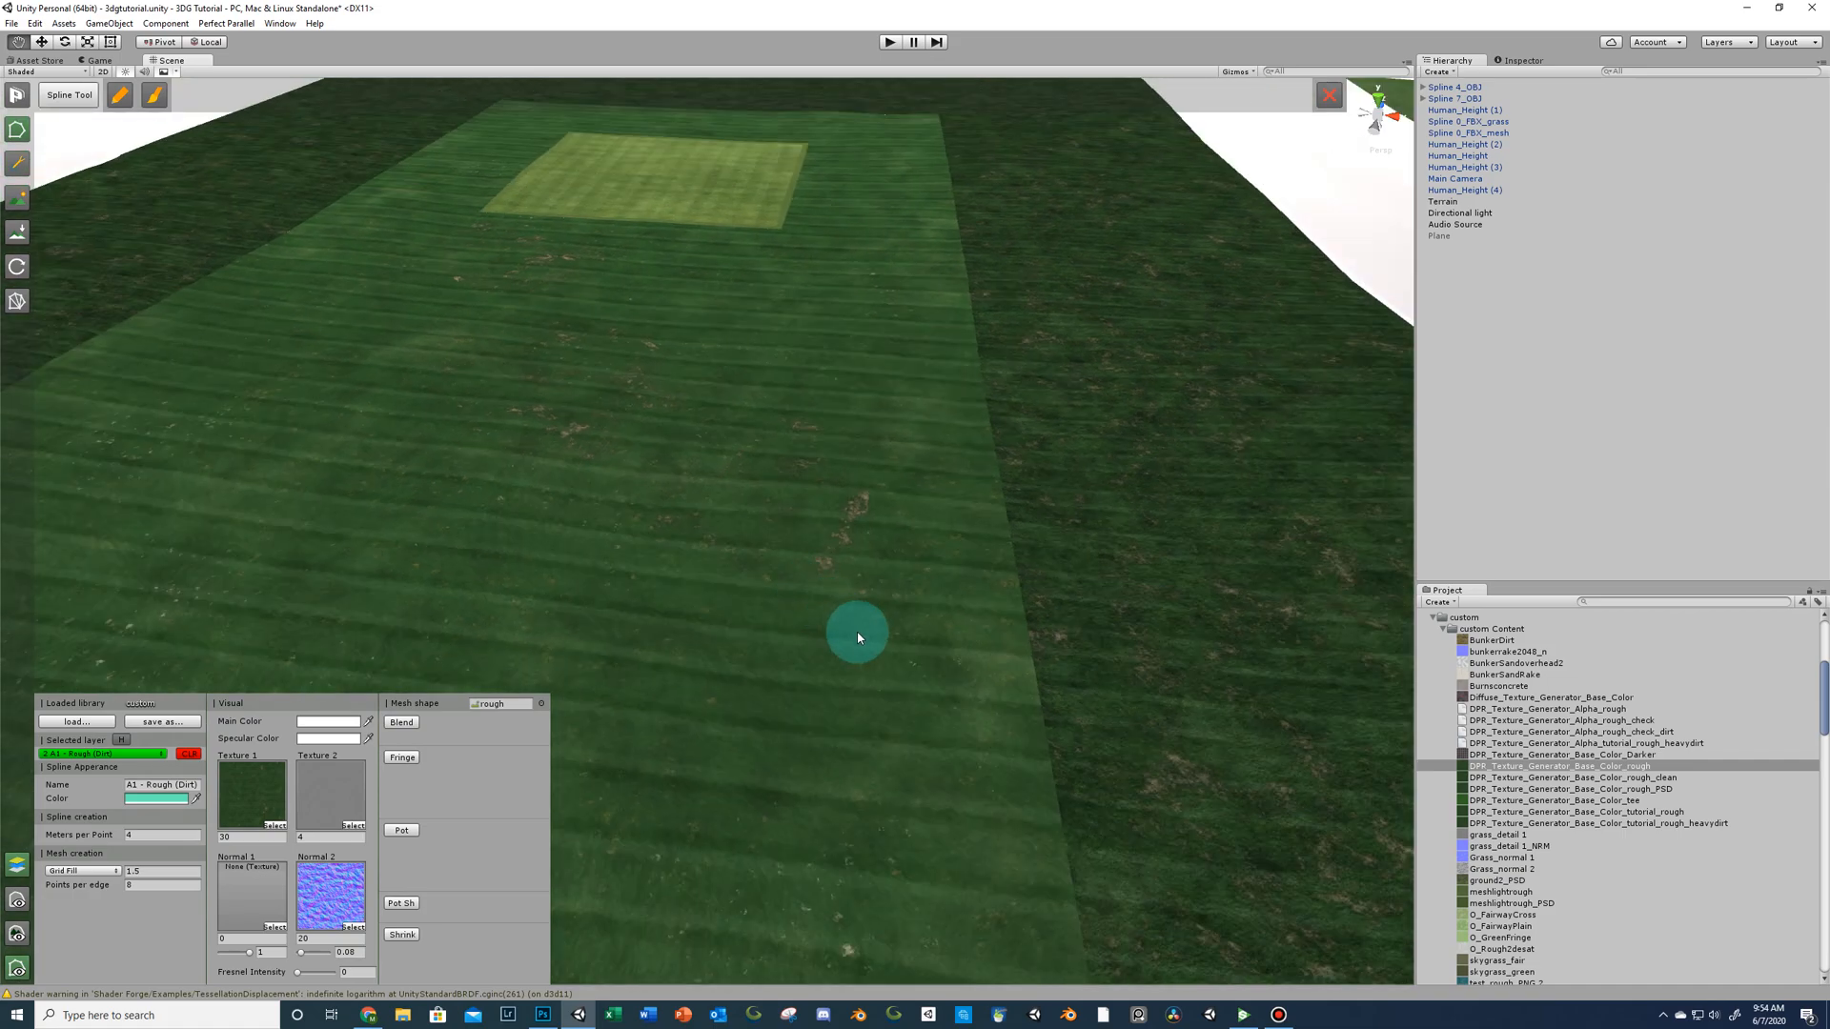
{"action": "middle_click_drag", "start_coordinate": [858, 639], "coordinate": [735, 547]}
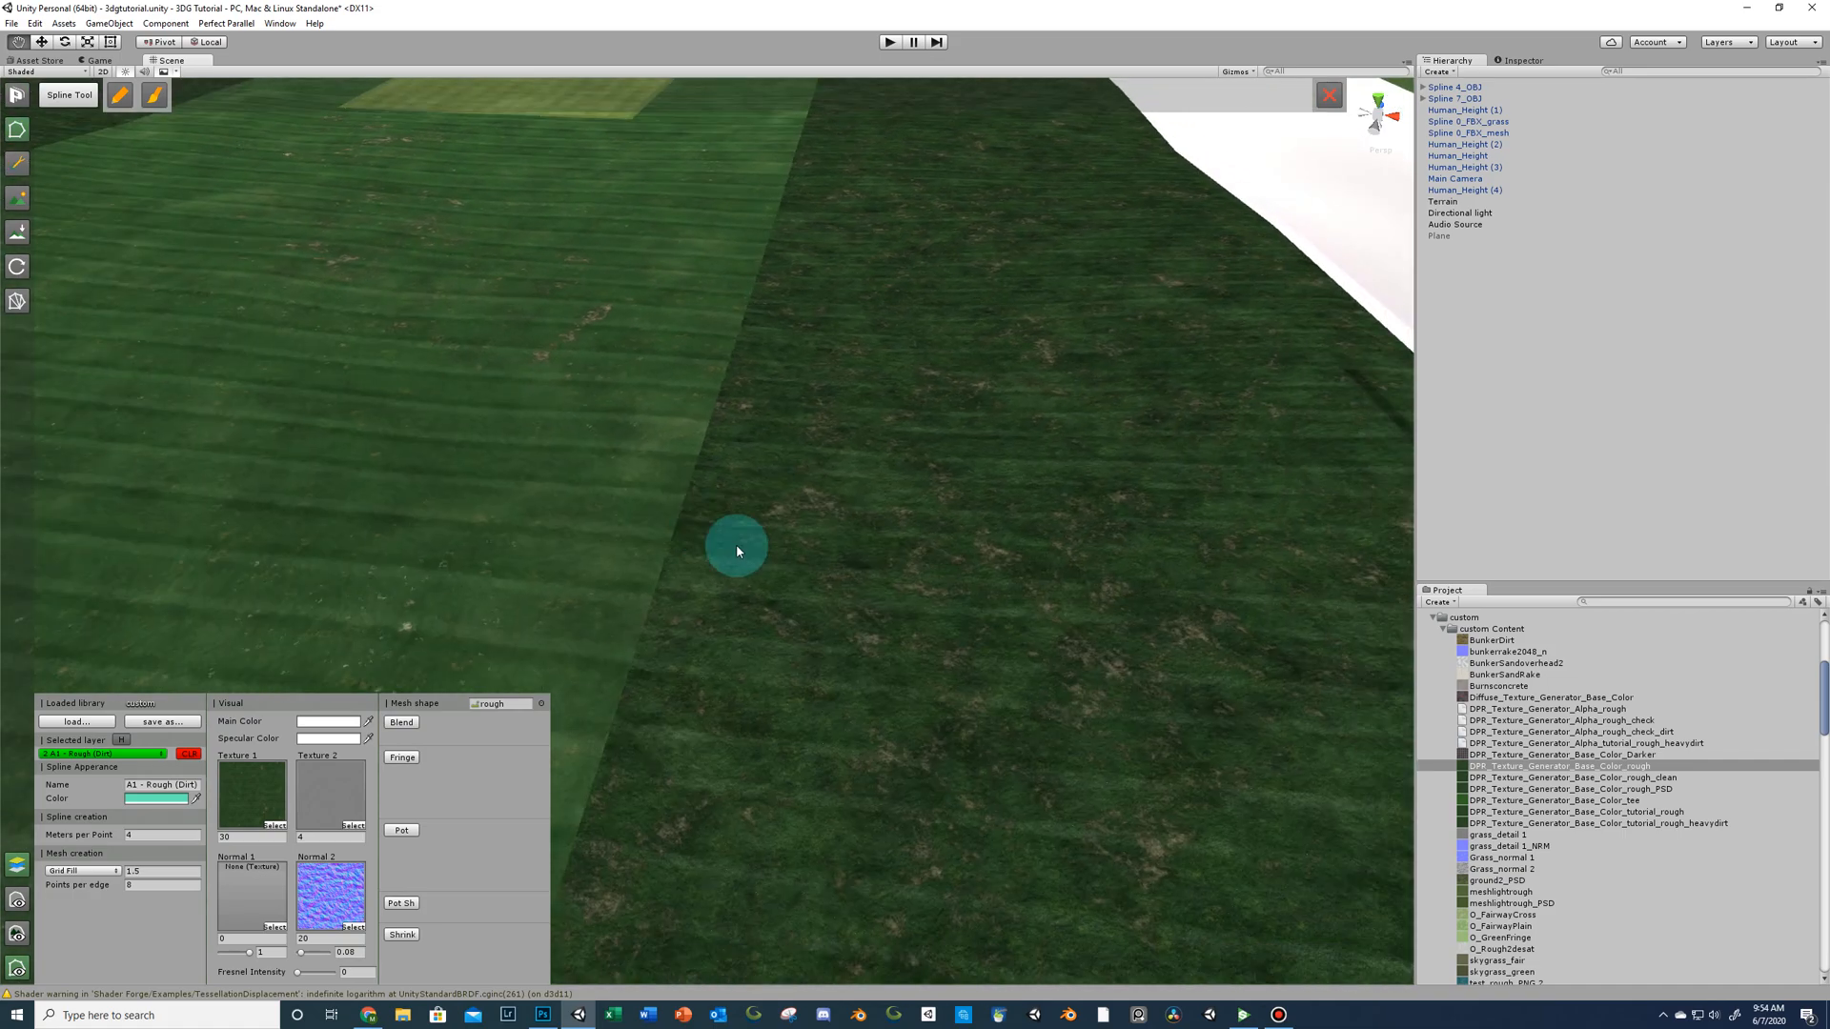
Close the layer settings, activate the Move tool and select the darker surrounding rough mesh, Spline 0_FBX_mesh.
{"action": "left_click", "coordinate": [49, 854]}
{"action": "left_click", "coordinate": [40, 42]}
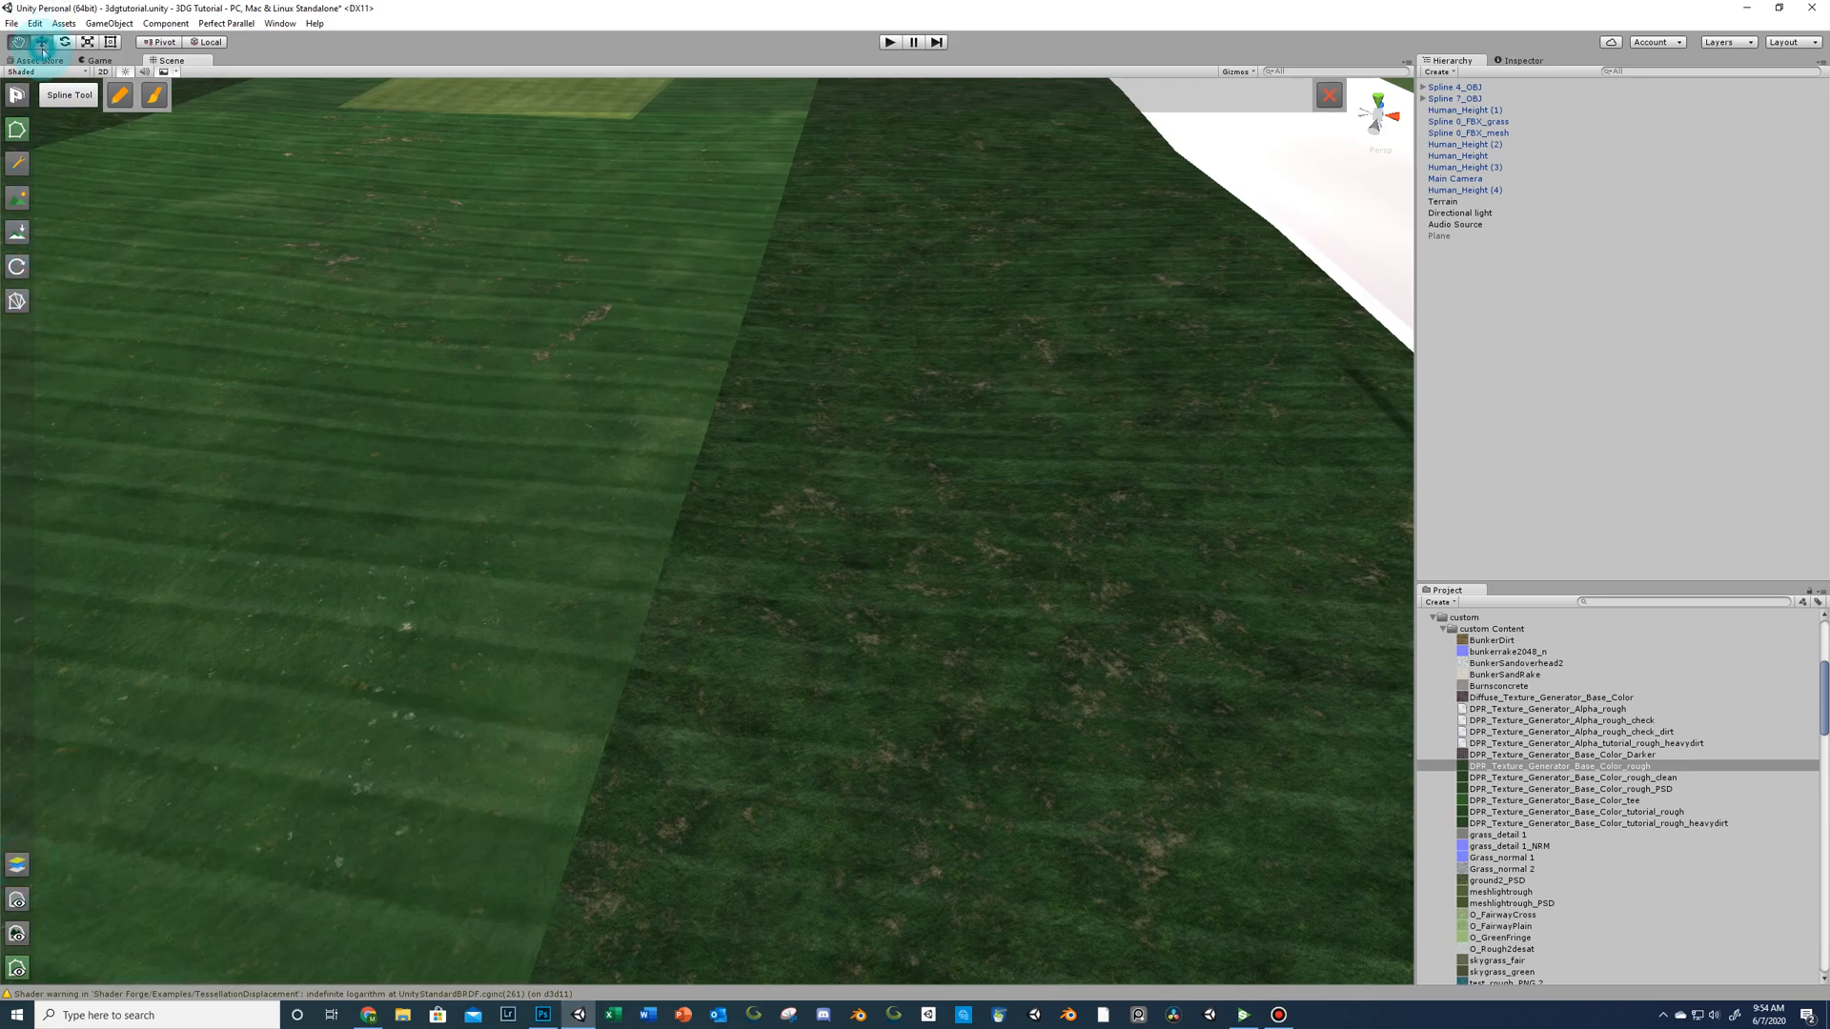
{"action": "left_click", "coordinate": [42, 48]}
{"action": "left_click", "coordinate": [1051, 631]}
{"action": "left_click", "coordinate": [1051, 632]}
{"action": "left_click", "coordinate": [1018, 636]}
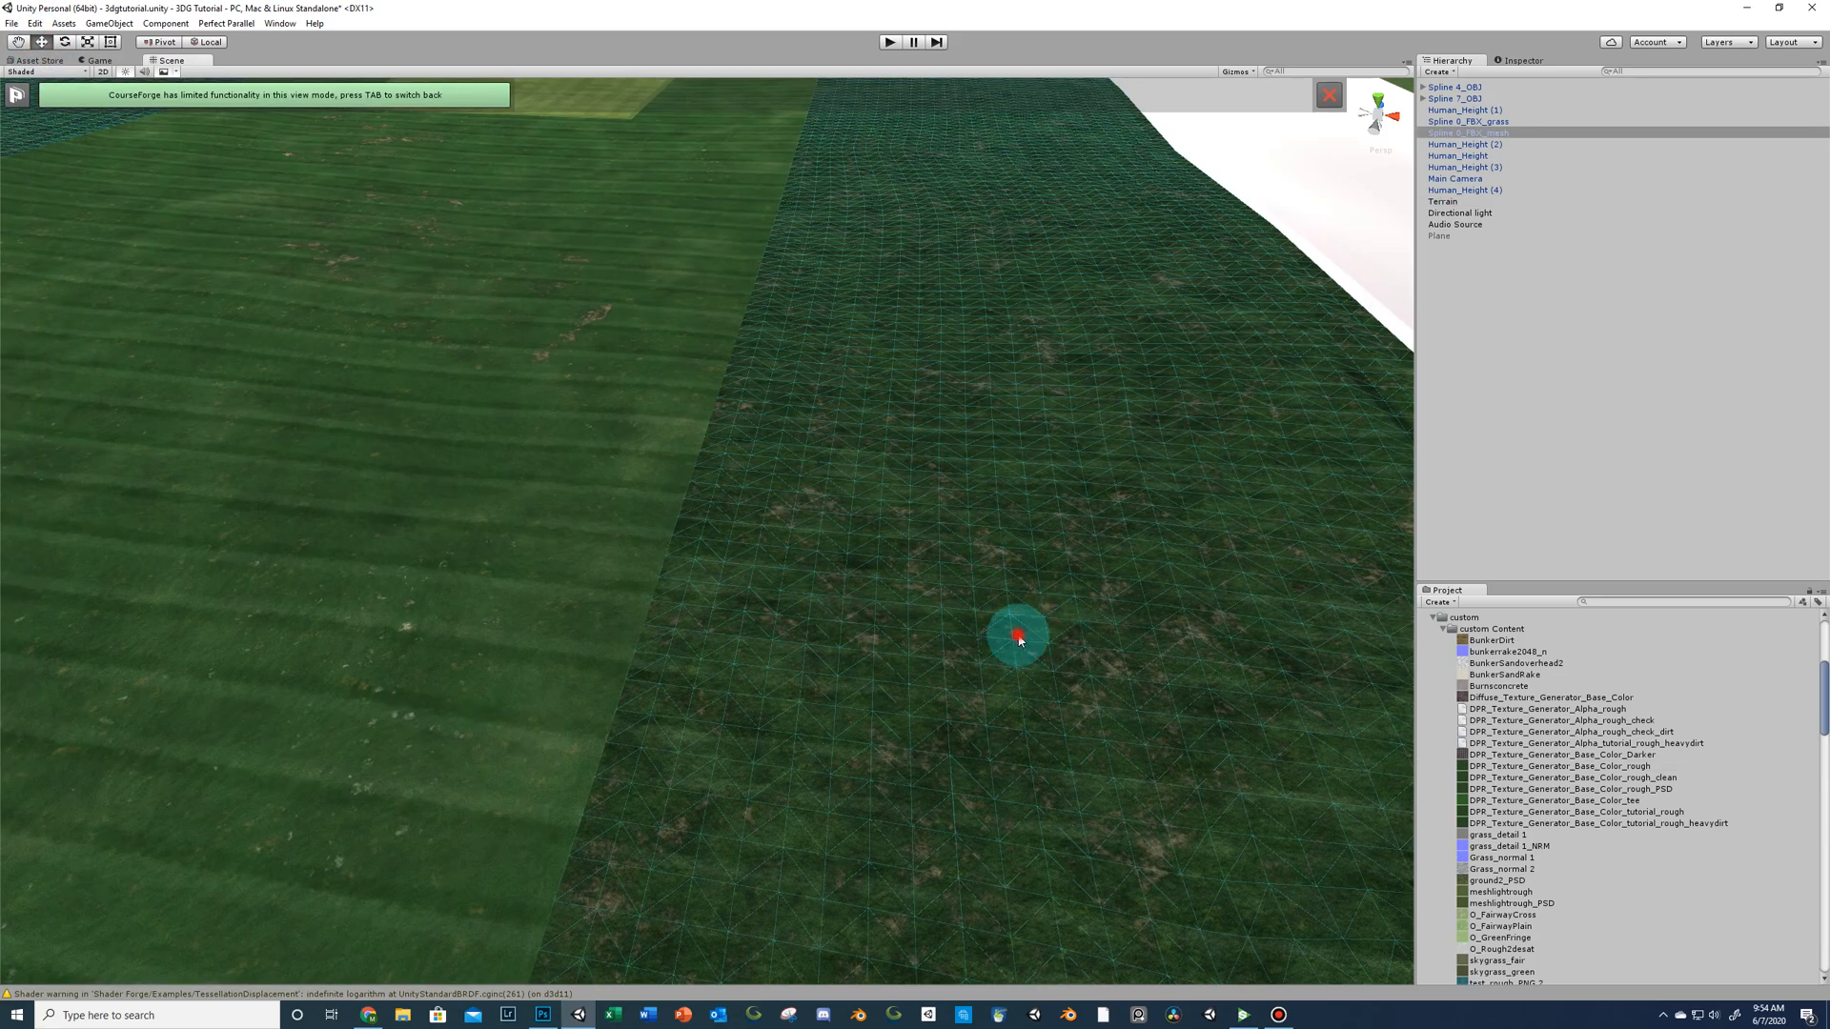
Examine the dirt and mow lines across the selected surrounding rough mesh from several angles.
{"action": "right_click_drag", "start_coordinate": [1018, 637], "coordinate": [1082, 593]}
{"action": "middle_click_drag", "start_coordinate": [1082, 593], "coordinate": [1048, 548]}
{"action": "scroll", "coordinate": [934, 618], "scroll_direction": "up", "scroll_amount": 4}
{"action": "right_click_drag", "start_coordinate": [1081, 595], "coordinate": [1026, 586]}
{"action": "scroll", "coordinate": [1060, 594], "scroll_direction": "down", "scroll_amount": 3}
{"action": "middle_click_drag", "start_coordinate": [1060, 594], "coordinate": [1010, 589]}
{"action": "scroll", "coordinate": [1011, 591], "scroll_direction": "up", "scroll_amount": 3}
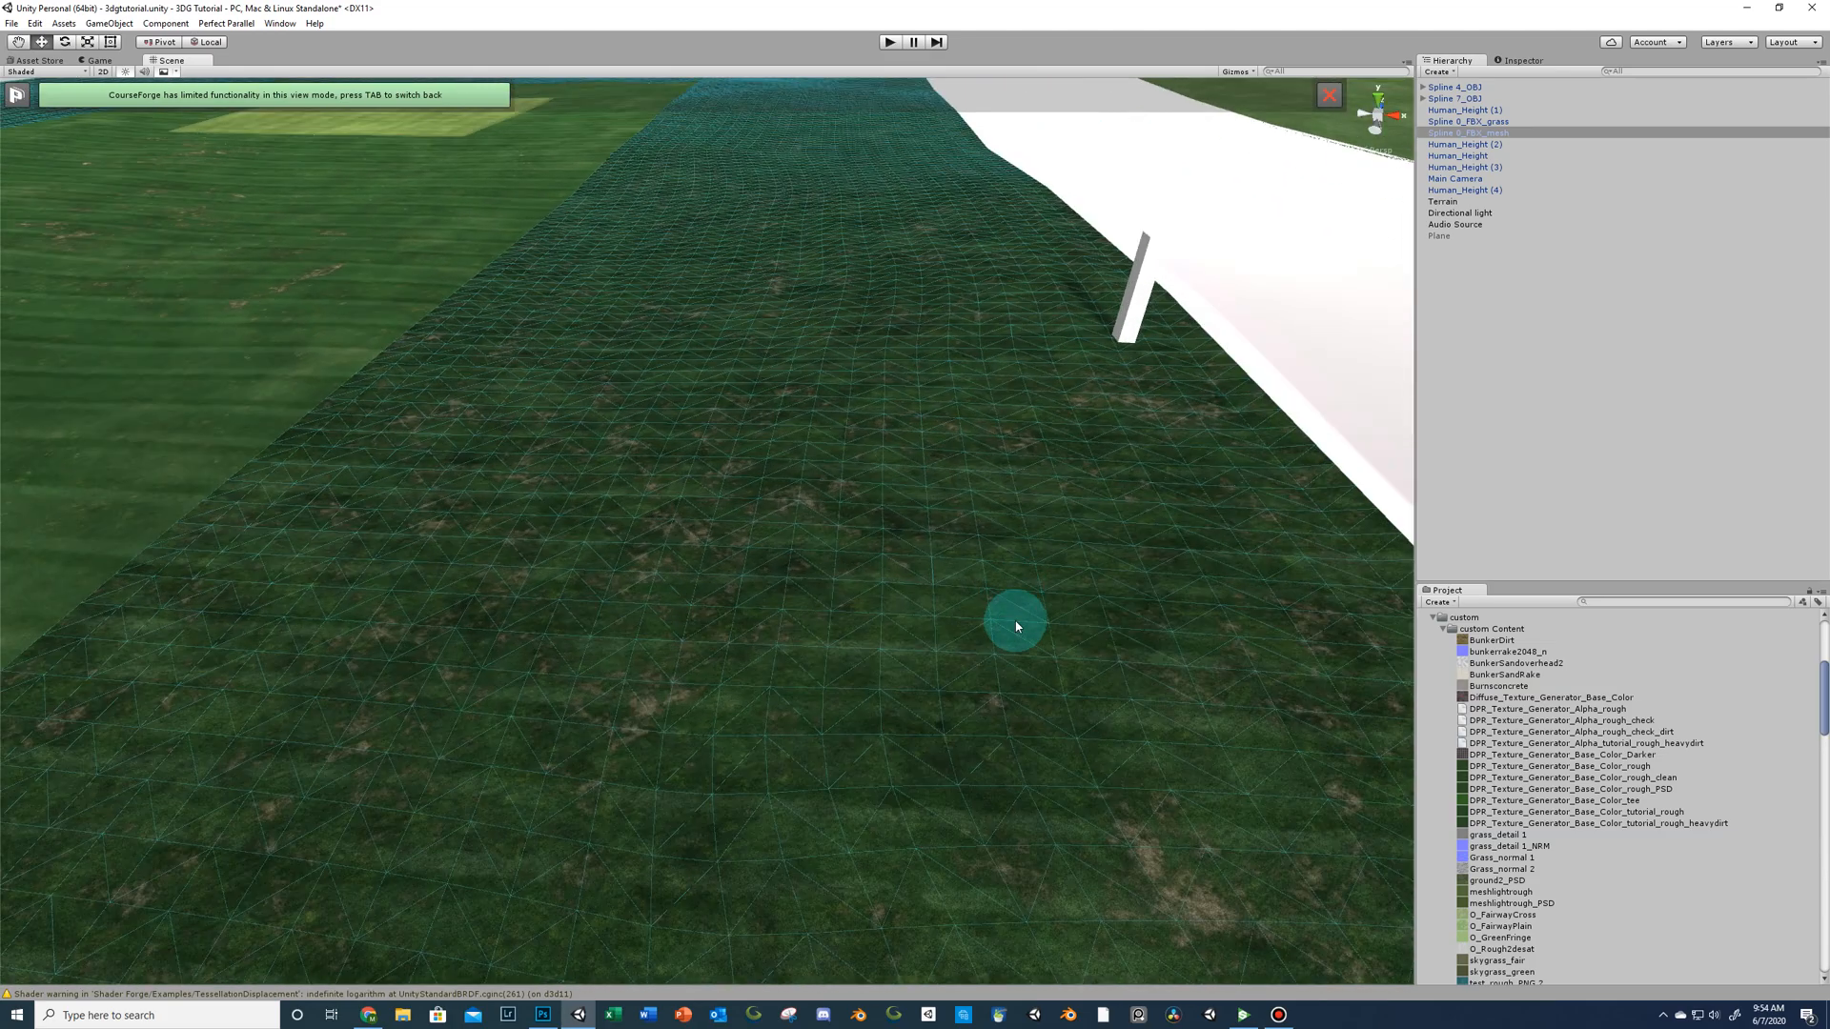
{"action": "right_click_drag", "start_coordinate": [1030, 626], "coordinate": [1066, 624]}
{"action": "middle_click_drag", "start_coordinate": [1065, 624], "coordinate": [1056, 596]}
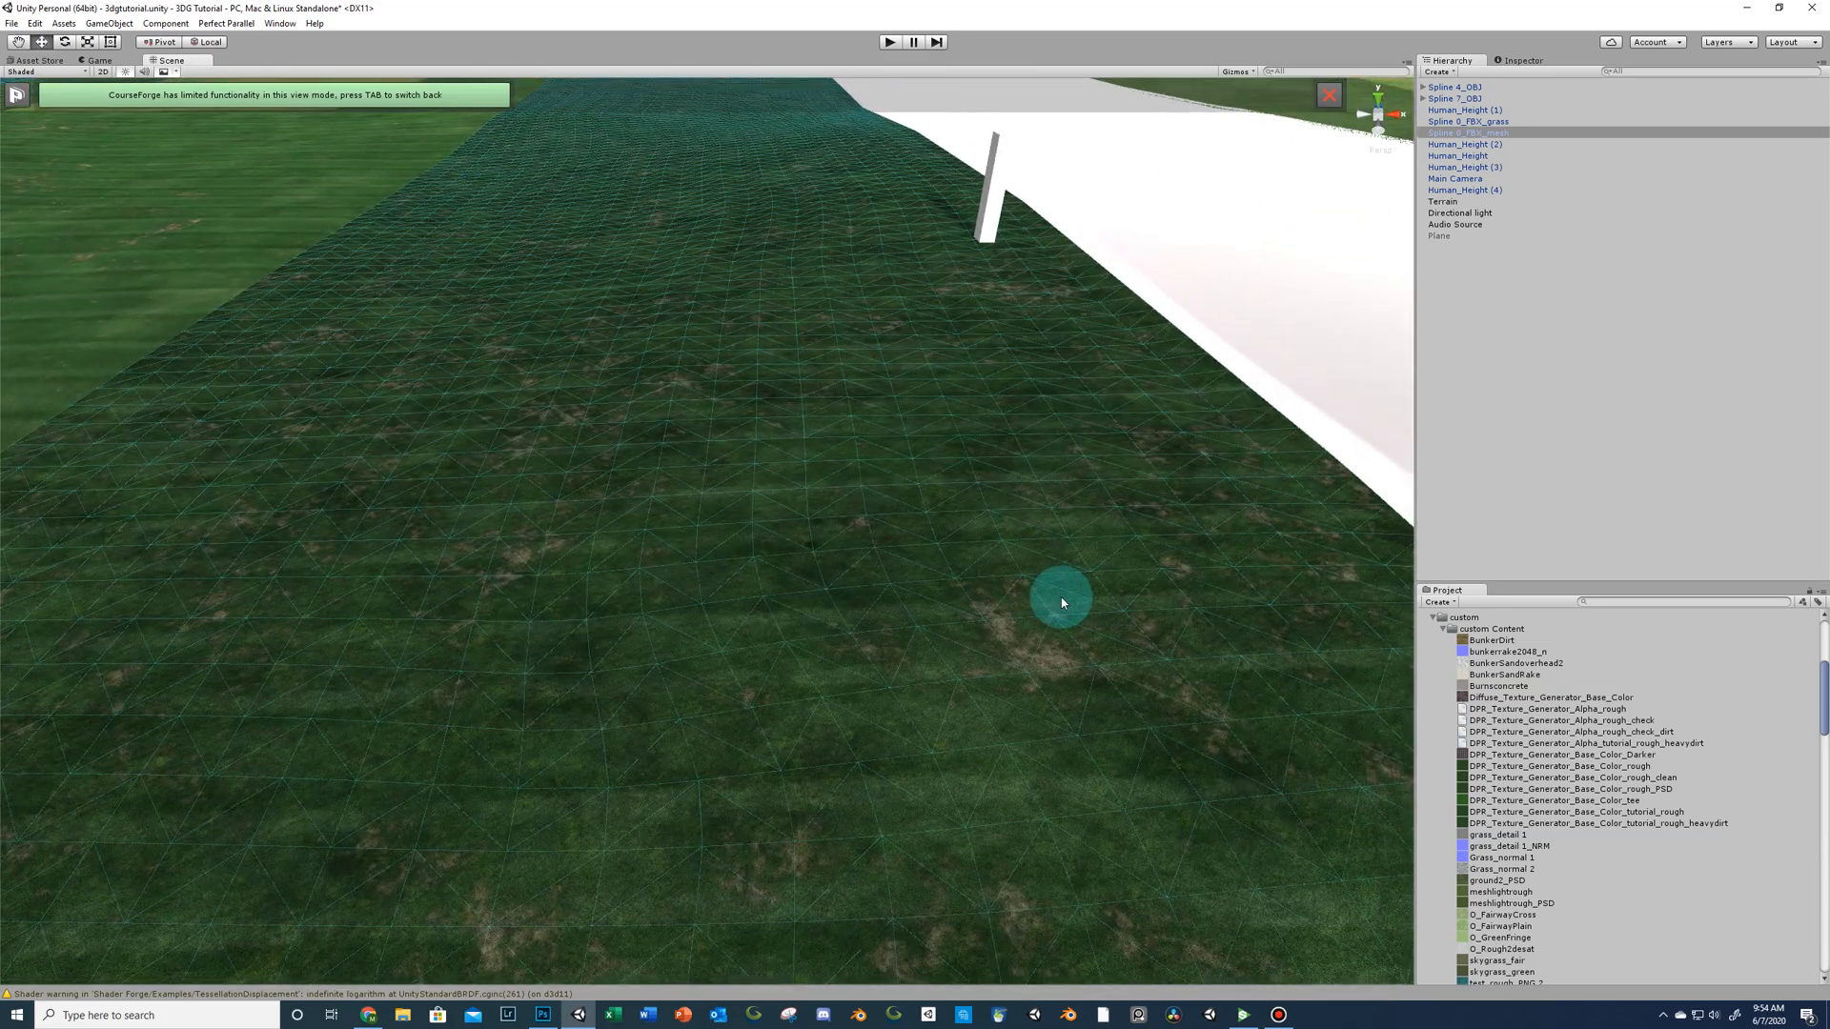
Inspect the DPR Grass Base Shader of Spline 0_FBX_mesh, restore the CourseForge view mode and locate the Diffuse Texture's source file.
{"action": "left_click", "coordinate": [1507, 135]}
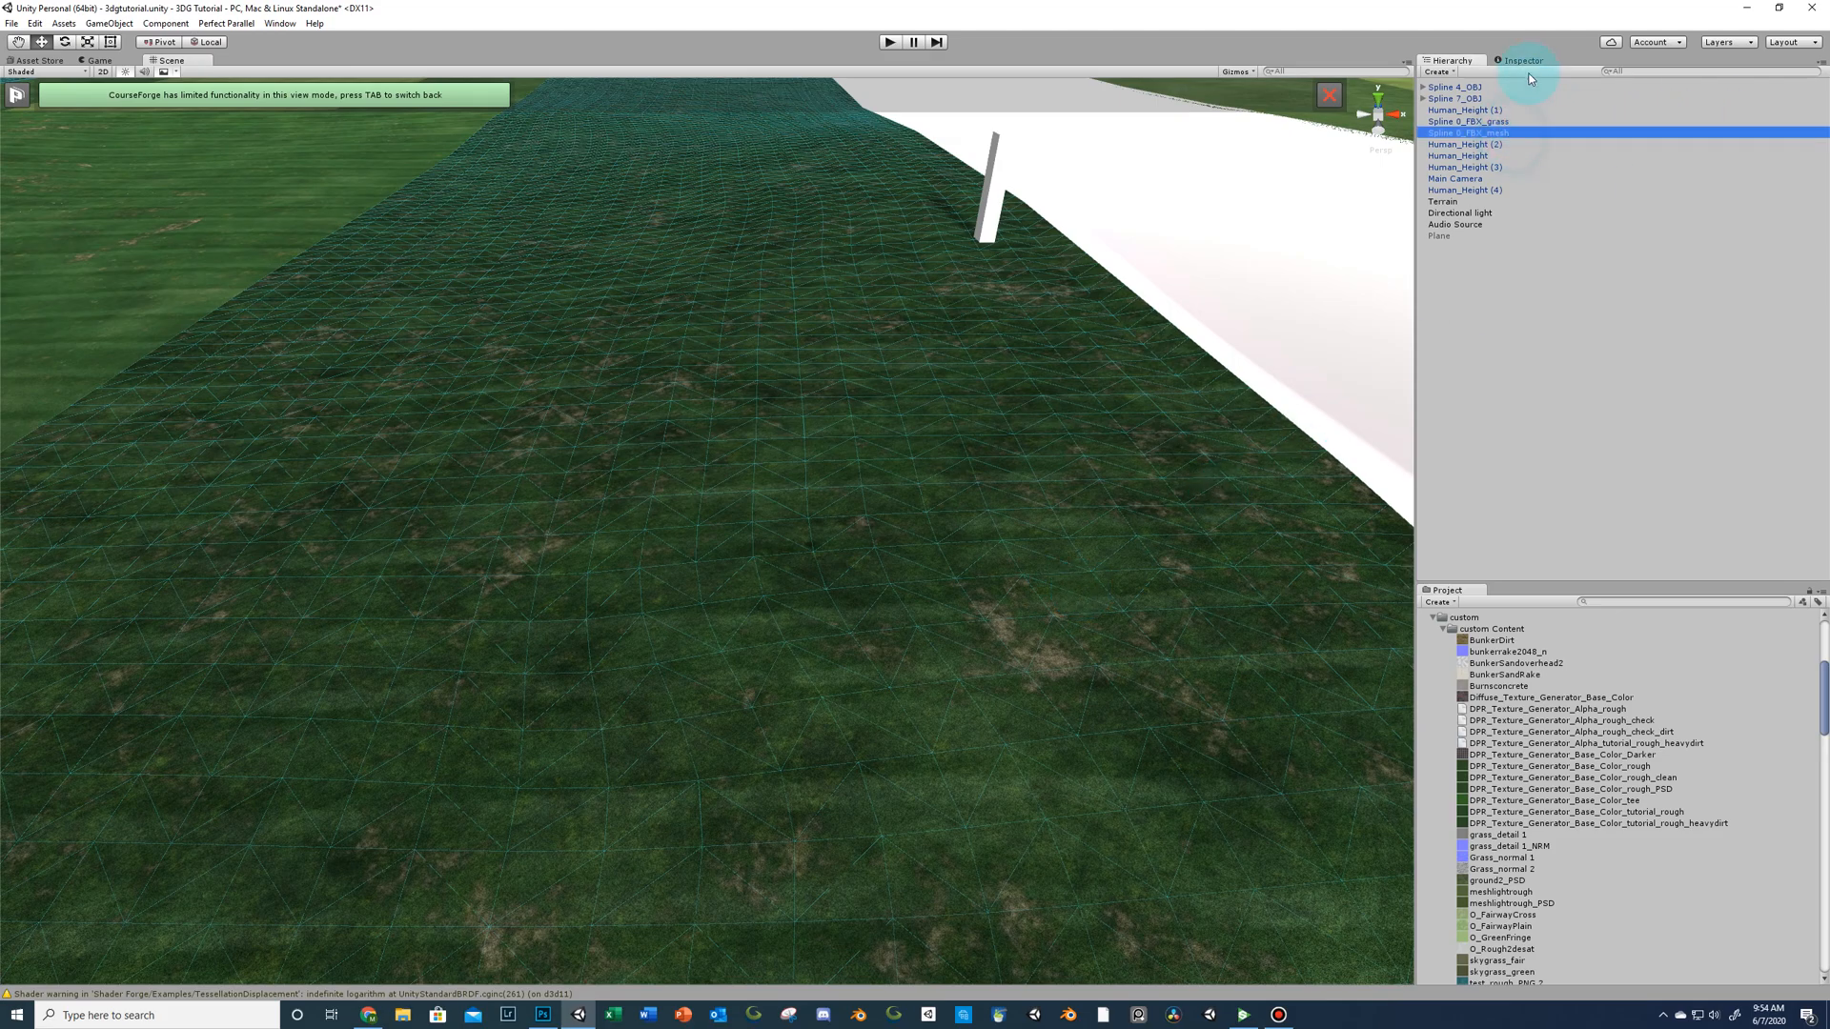
{"action": "left_click", "coordinate": [1526, 61]}
{"action": "left_click", "coordinate": [1787, 450]}
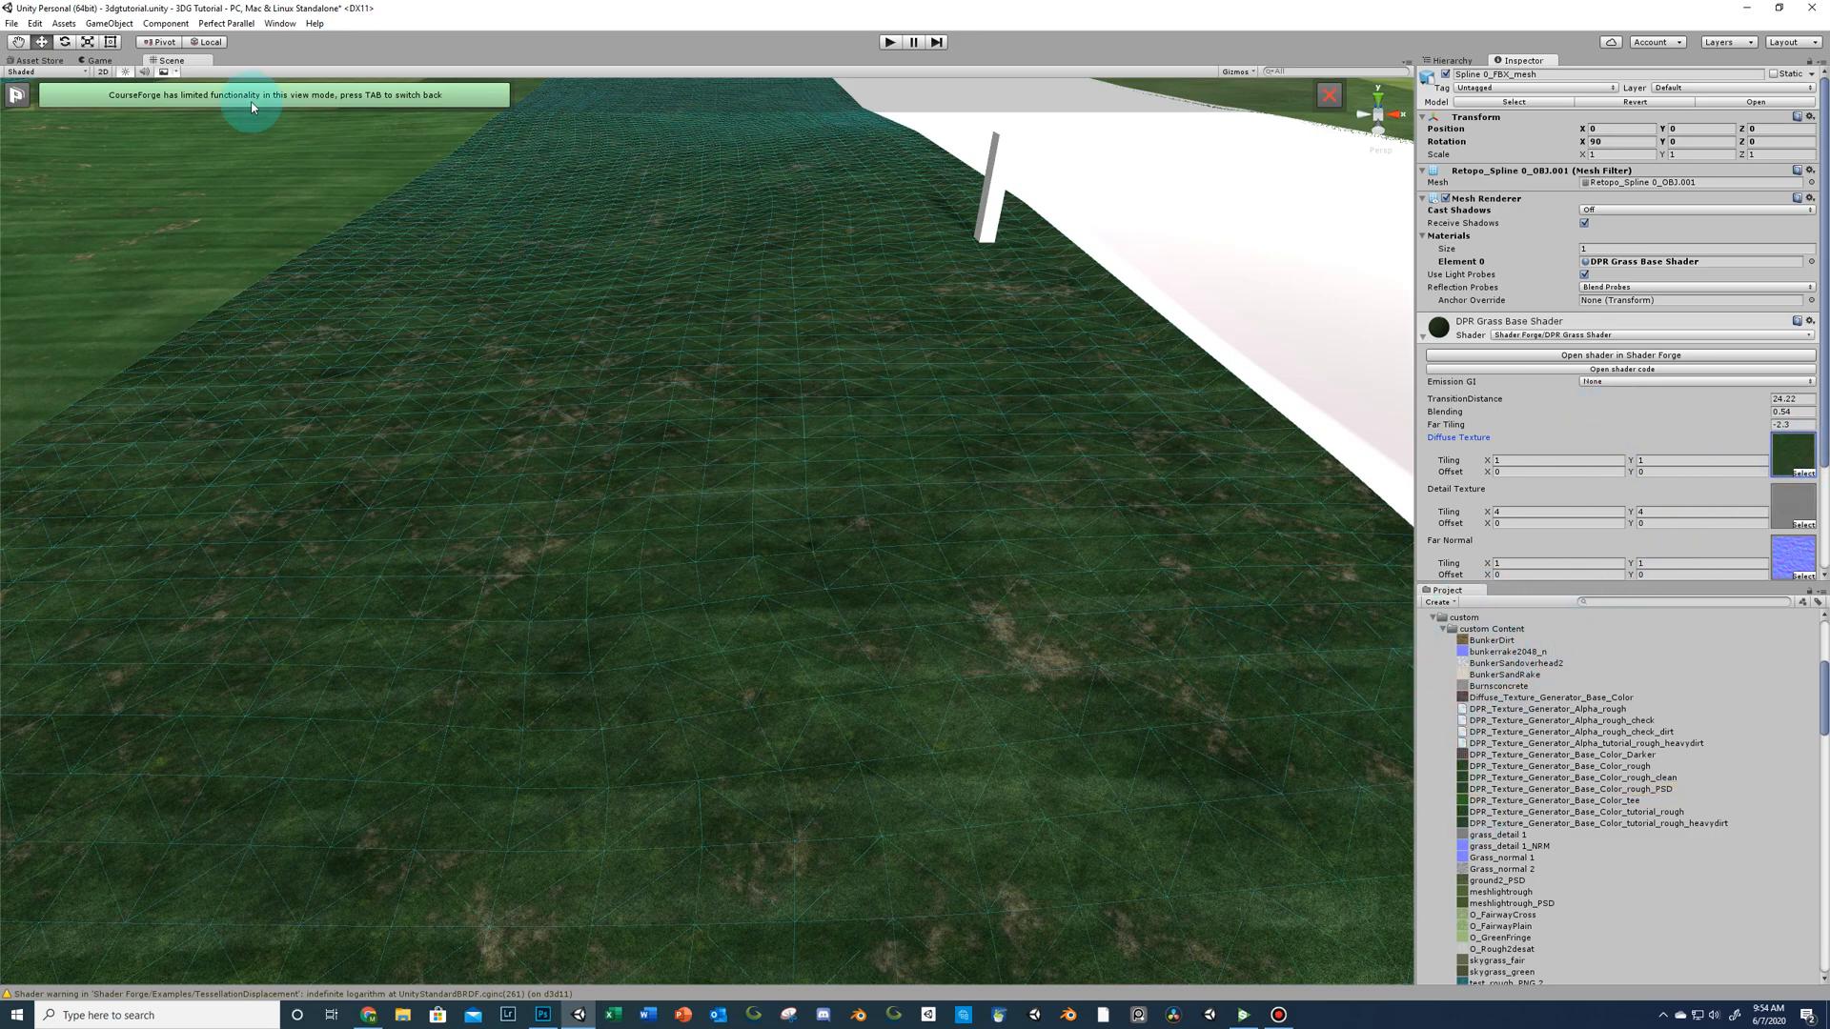
{"action": "key", "text": "Tab"}
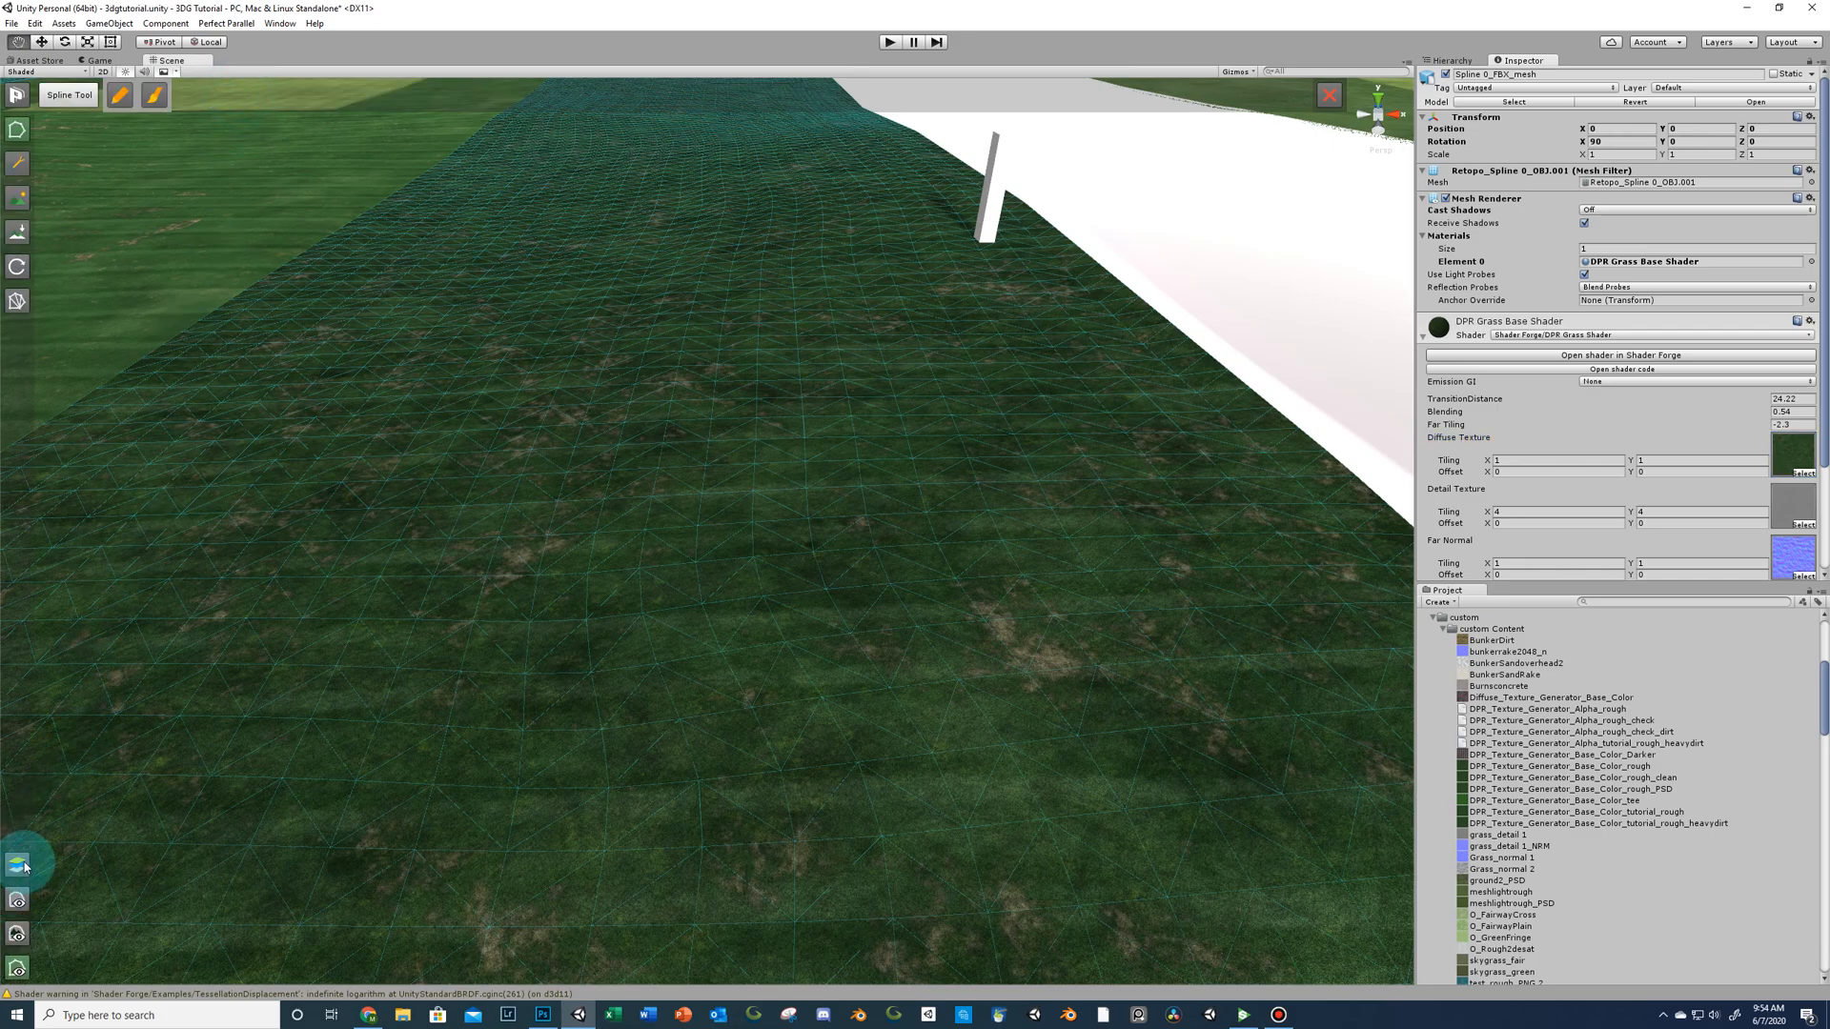
{"action": "left_click", "coordinate": [1772, 459]}
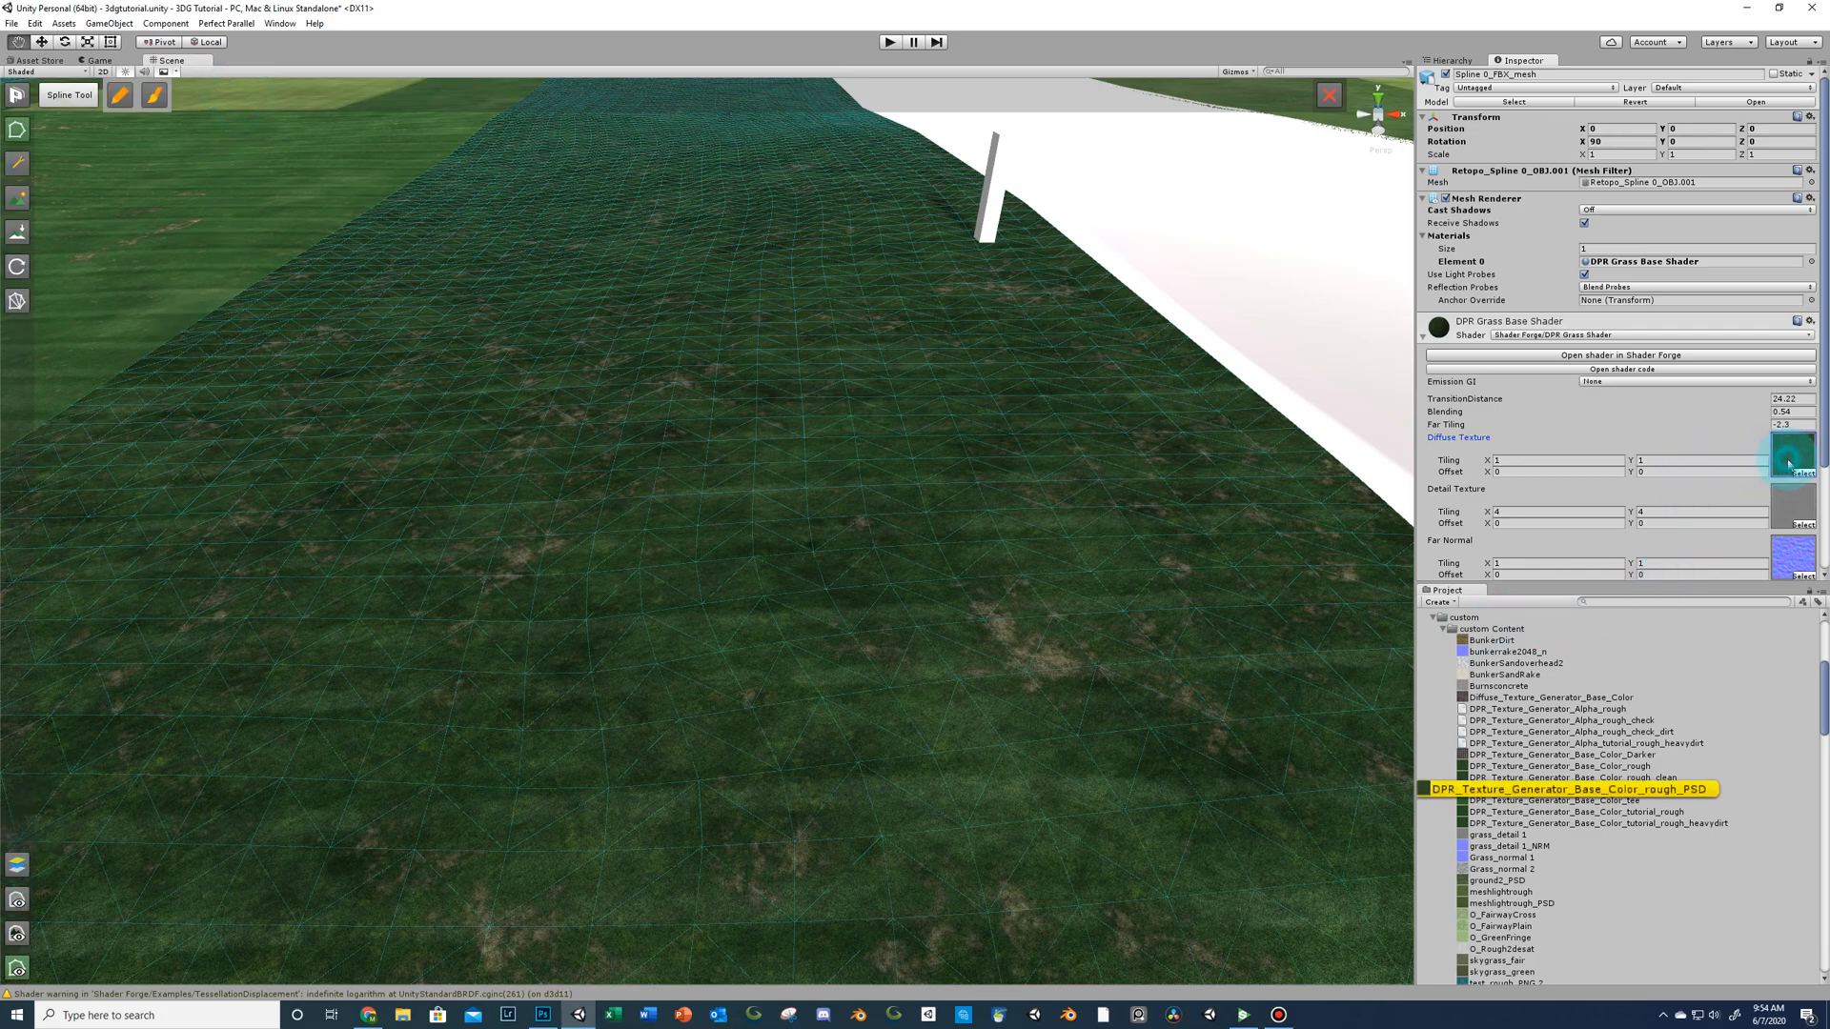
Replace the Diffuse Texture of Spline 0_FBX_mesh with DPR_Texture_Generator_Base_Color_tutorial_rough_heavydirt.
{"action": "left_click", "coordinate": [1535, 813]}
{"action": "left_click_drag", "start_coordinate": [1716, 668], "coordinate": [1792, 456]}
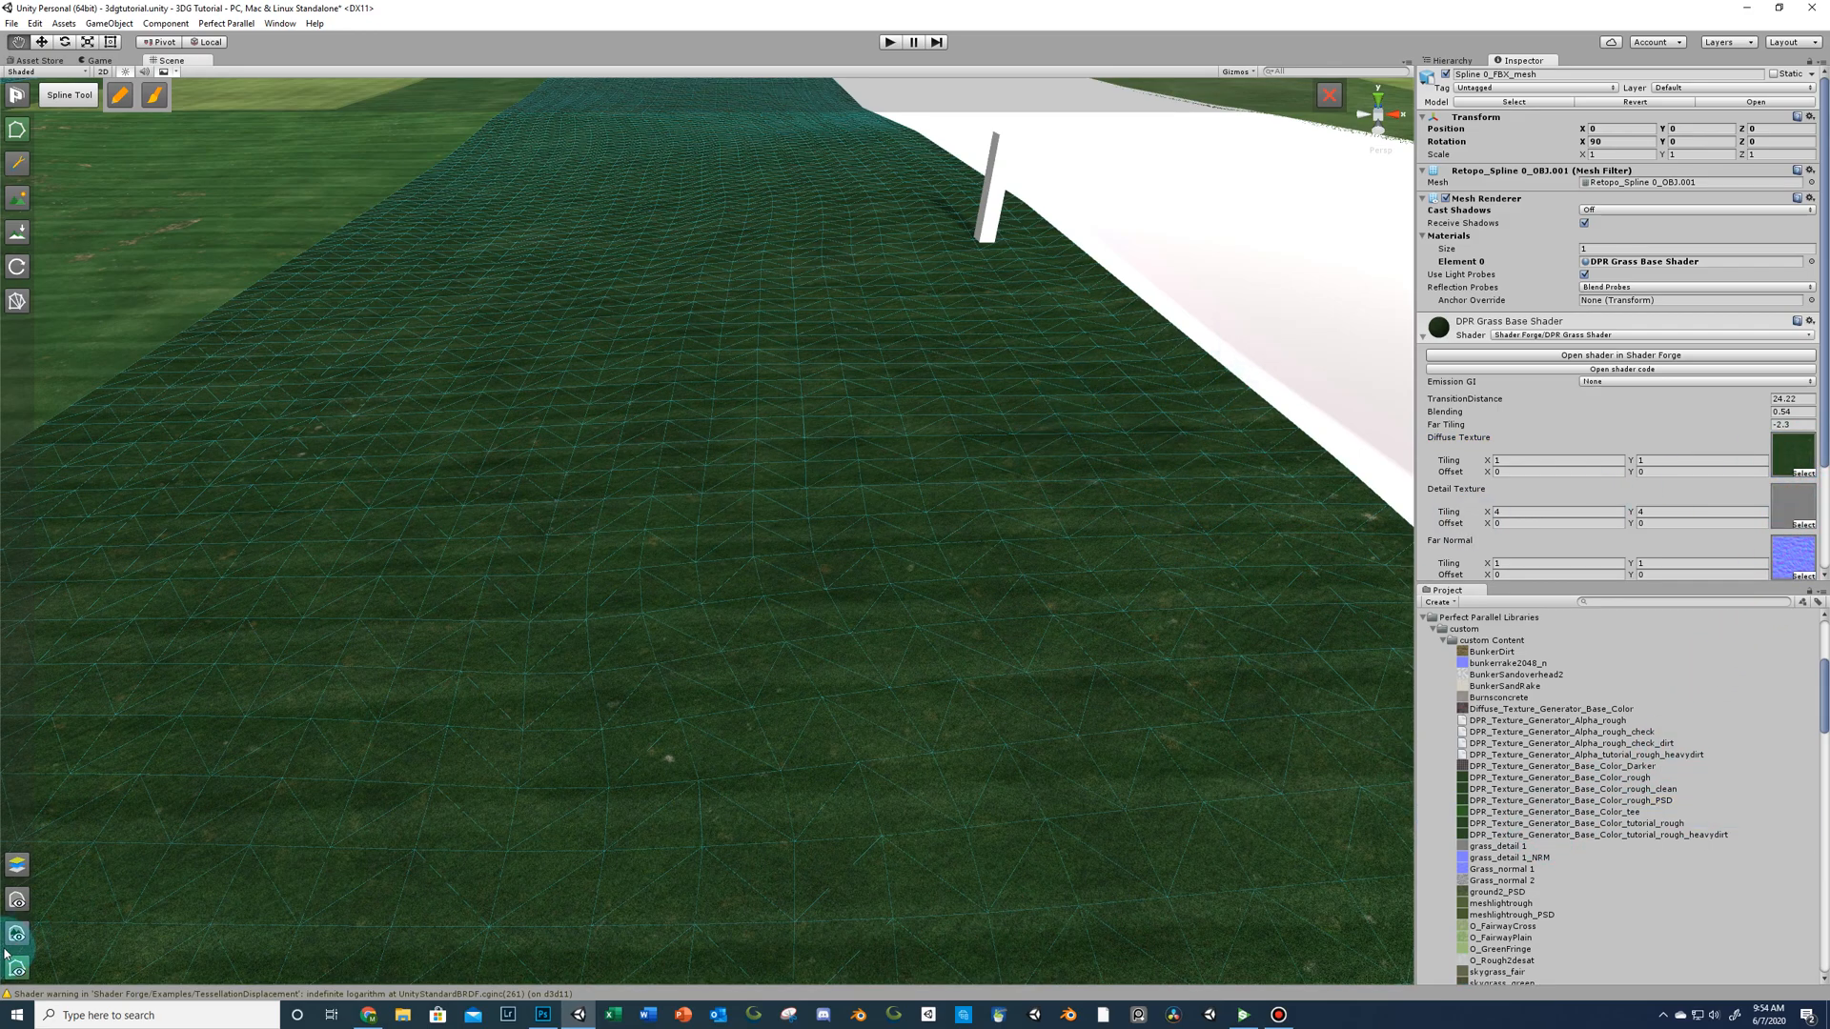
{"action": "left_click", "coordinate": [1361, 702]}
{"action": "left_click_drag", "start_coordinate": [1573, 834], "coordinate": [1785, 463]}
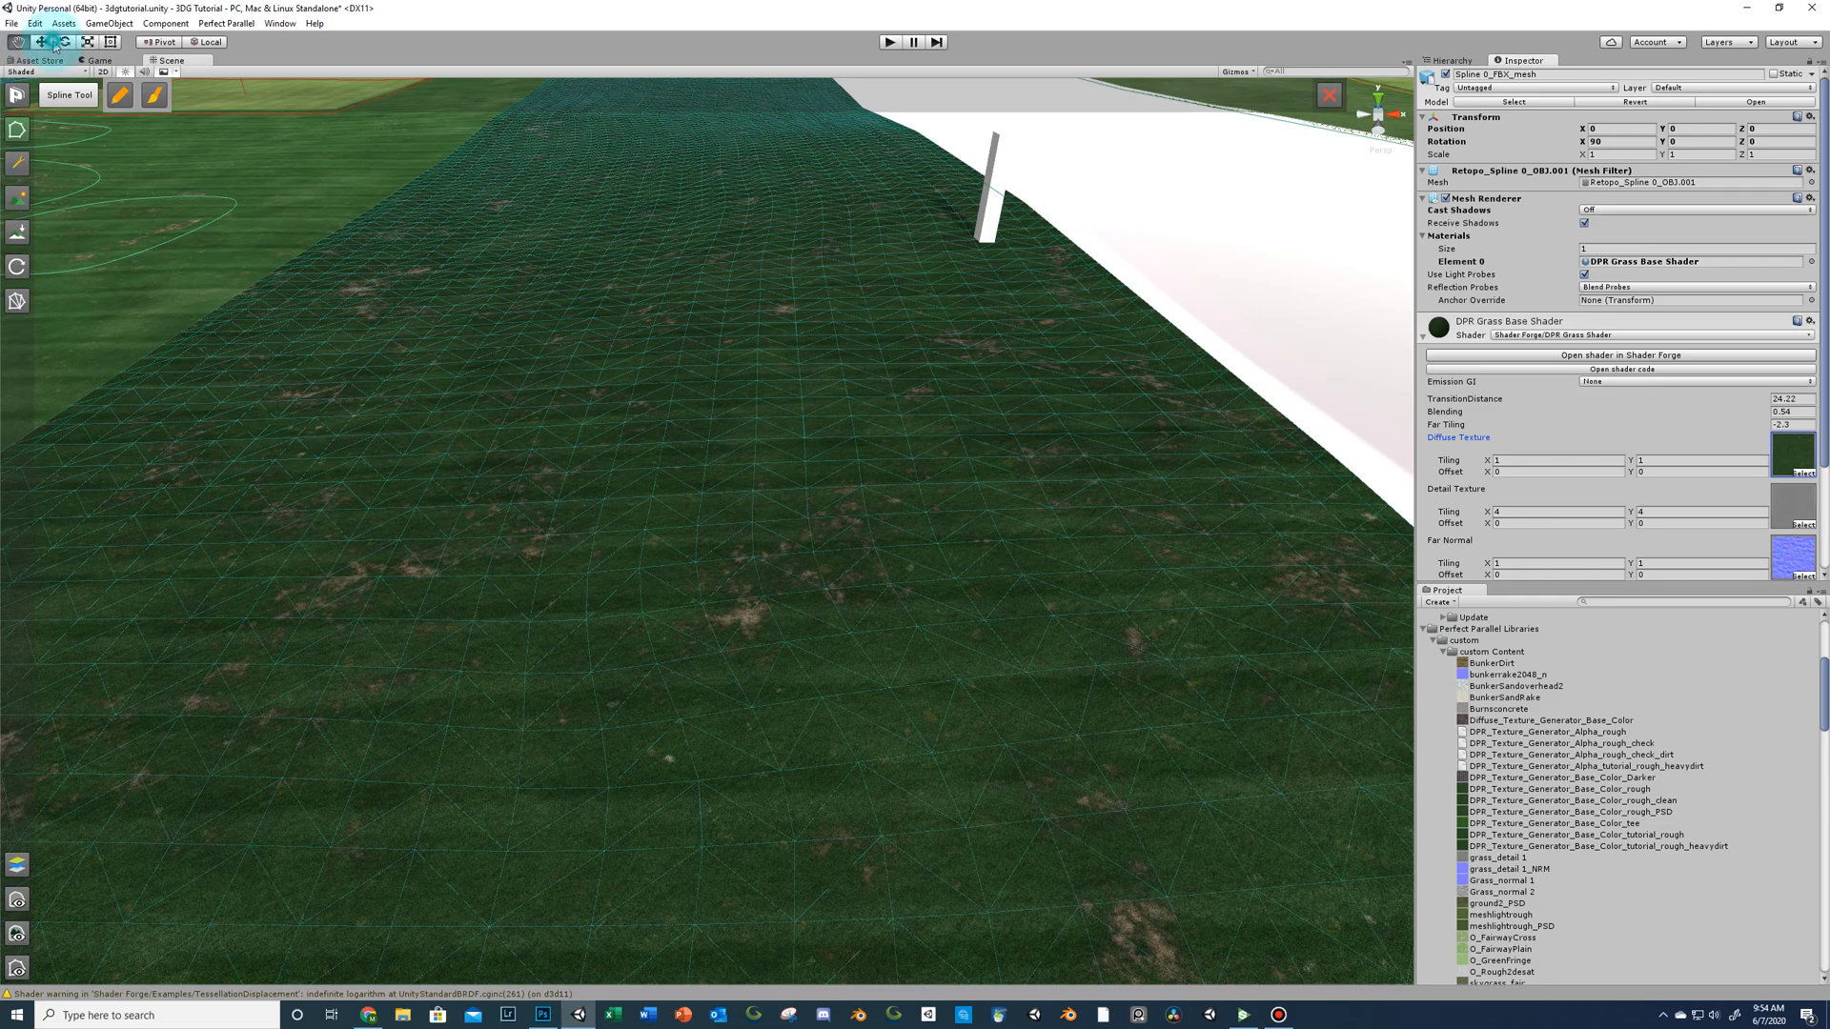
Leave the CourseForge view mode, deselect the mesh and examine the grass blades over the dirt patches up close.
{"action": "left_click", "coordinate": [19, 41]}
{"action": "left_click", "coordinate": [1234, 374]}
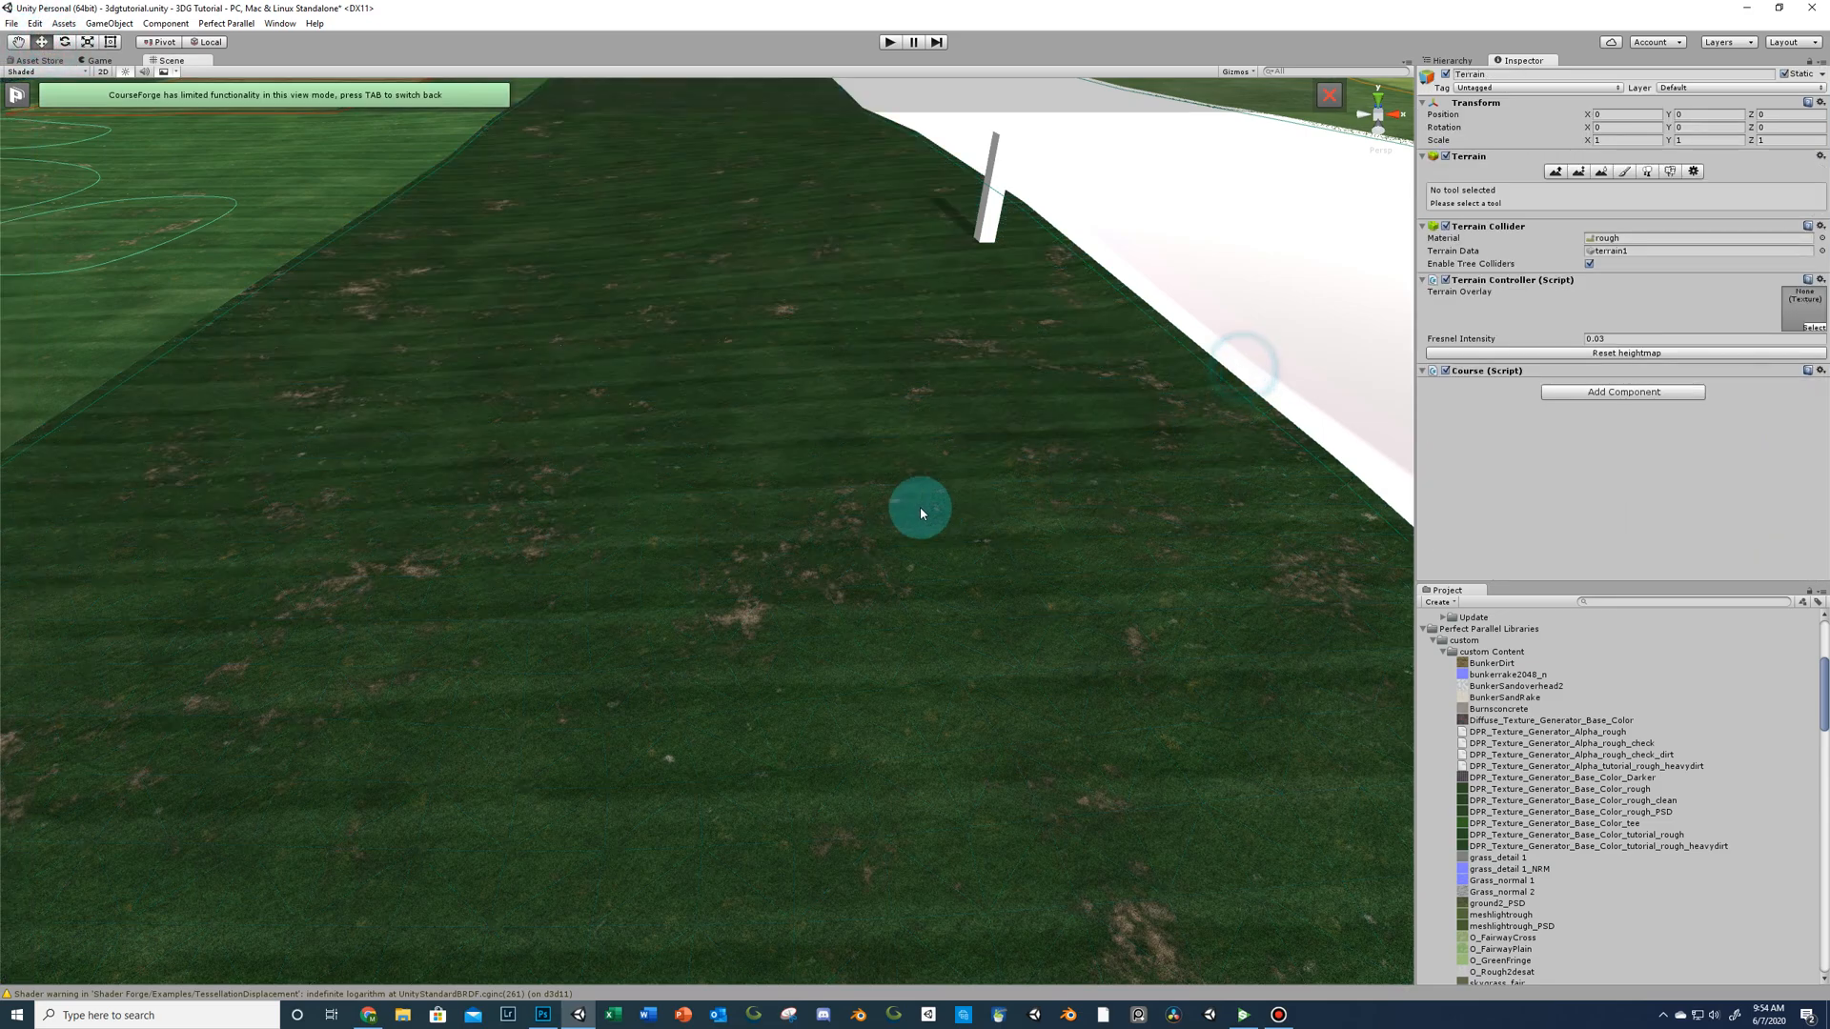
{"action": "right_click_drag", "start_coordinate": [921, 512], "coordinate": [968, 482]}
{"action": "scroll", "coordinate": [972, 467], "scroll_direction": "up", "scroll_amount": 10}
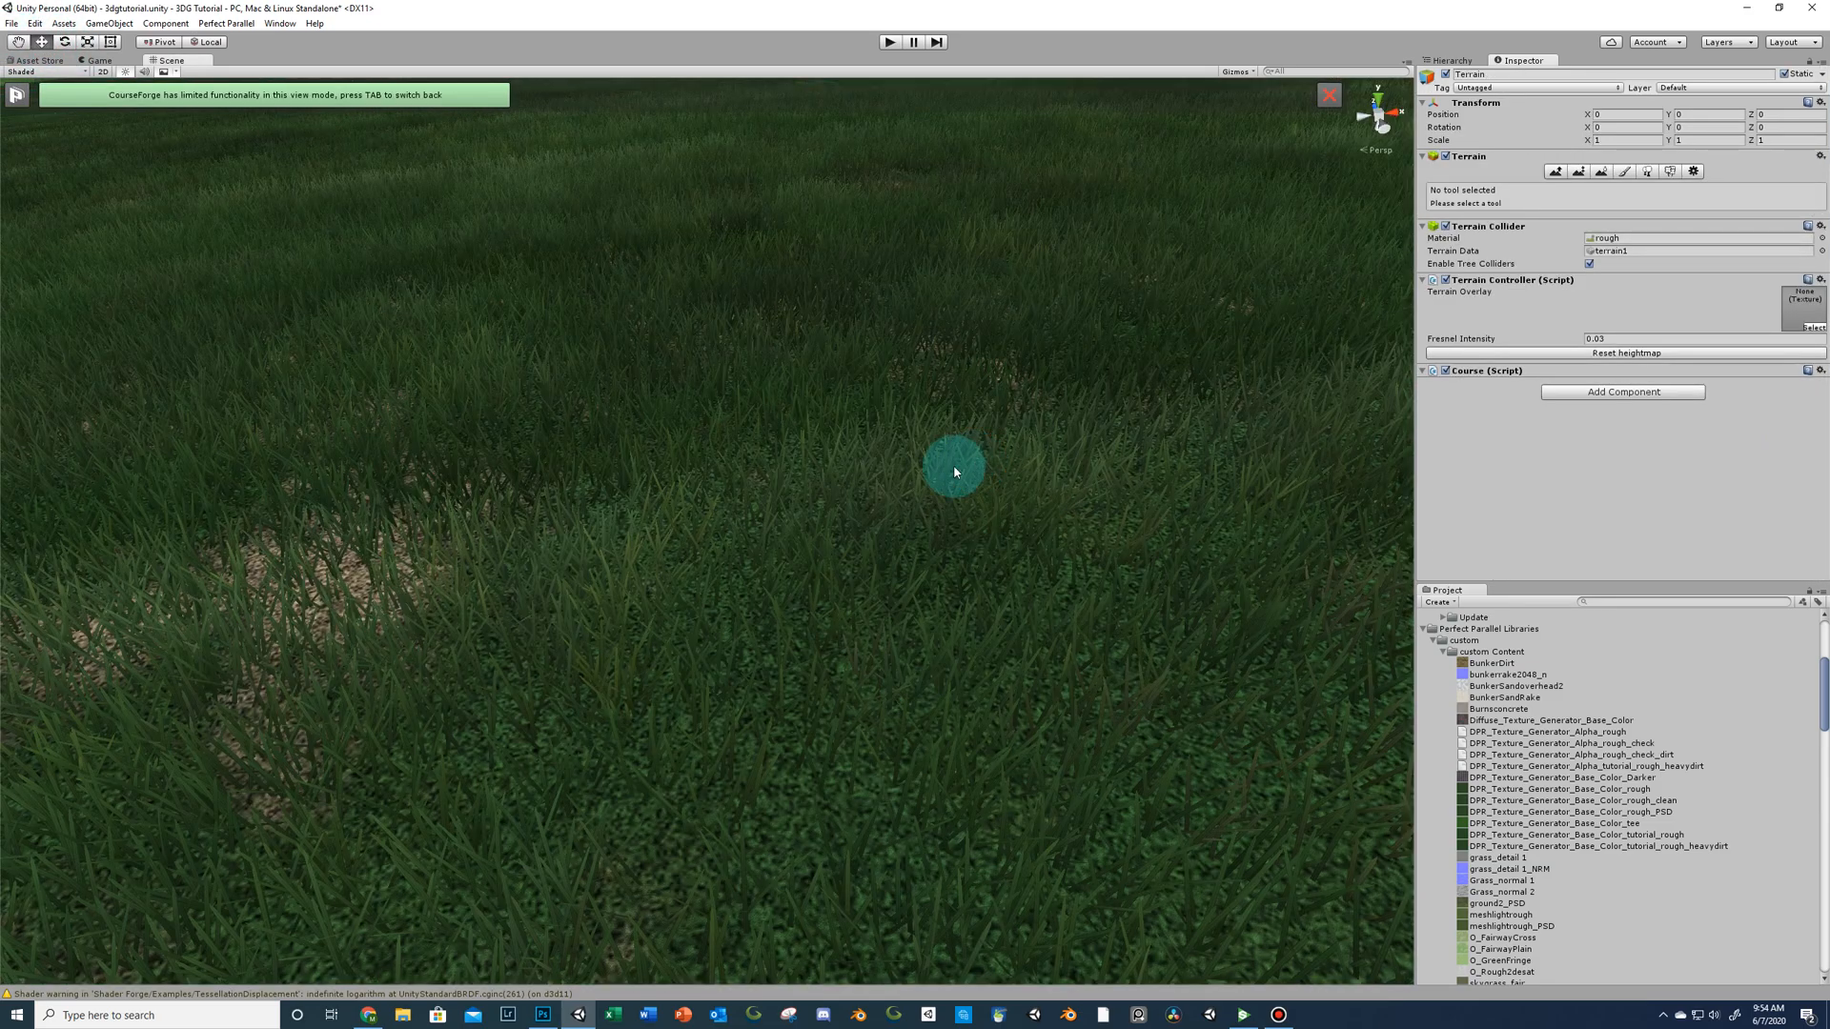
{"action": "right_click_drag", "start_coordinate": [837, 445], "coordinate": [727, 386]}
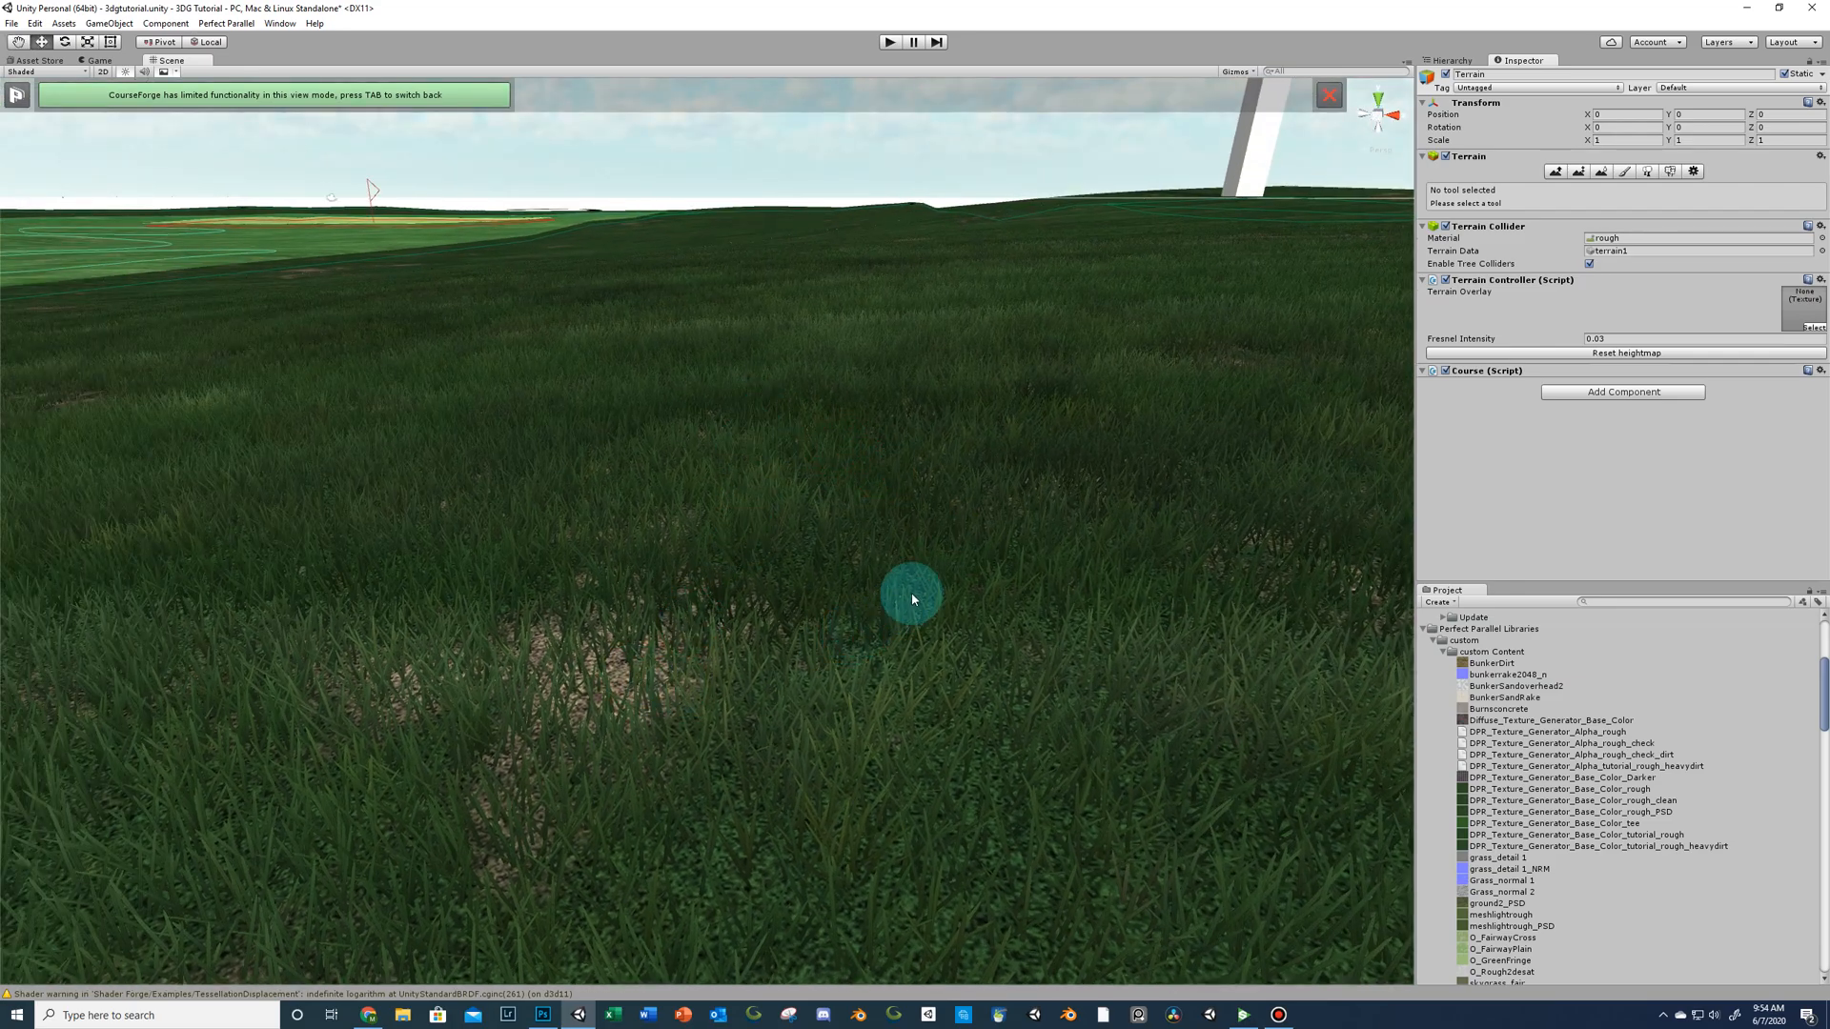
{"action": "scroll", "coordinate": [968, 621], "scroll_direction": "down", "scroll_amount": 5}
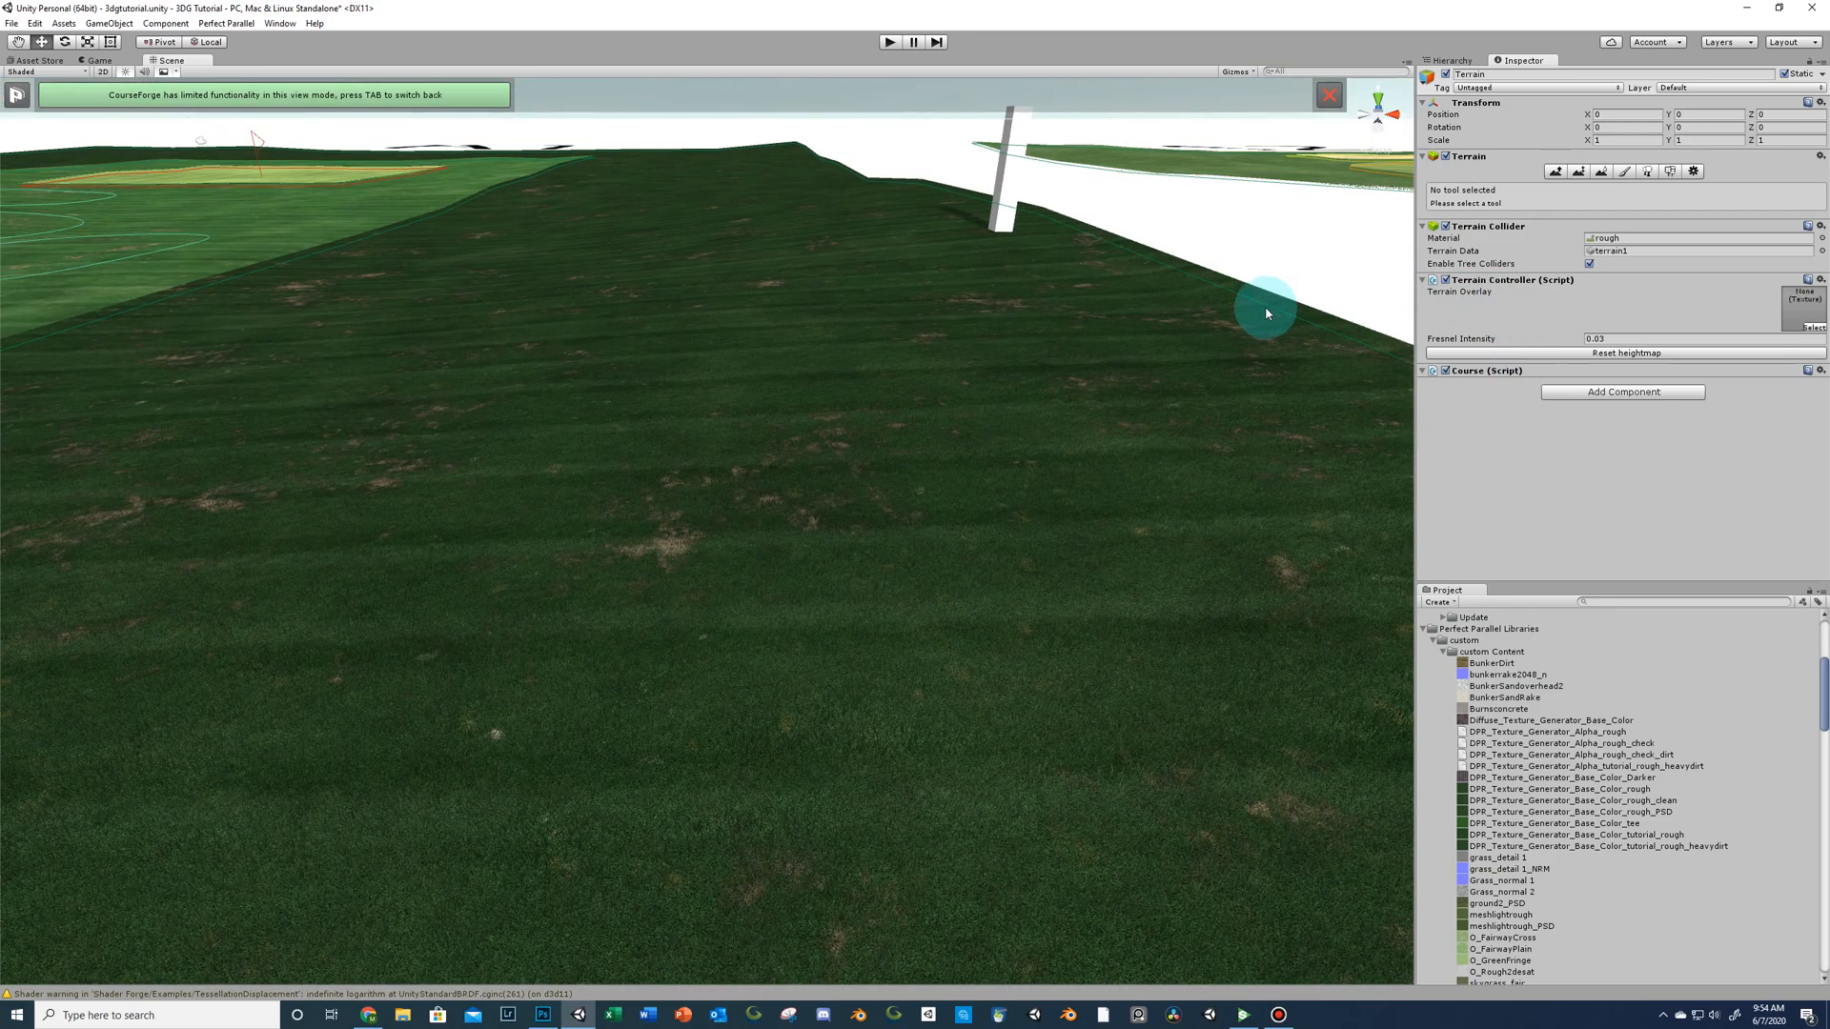
Select Spline 0_FBX_grass, open its Rough material and find the Base Textures settings.
{"action": "left_click", "coordinate": [1469, 59]}
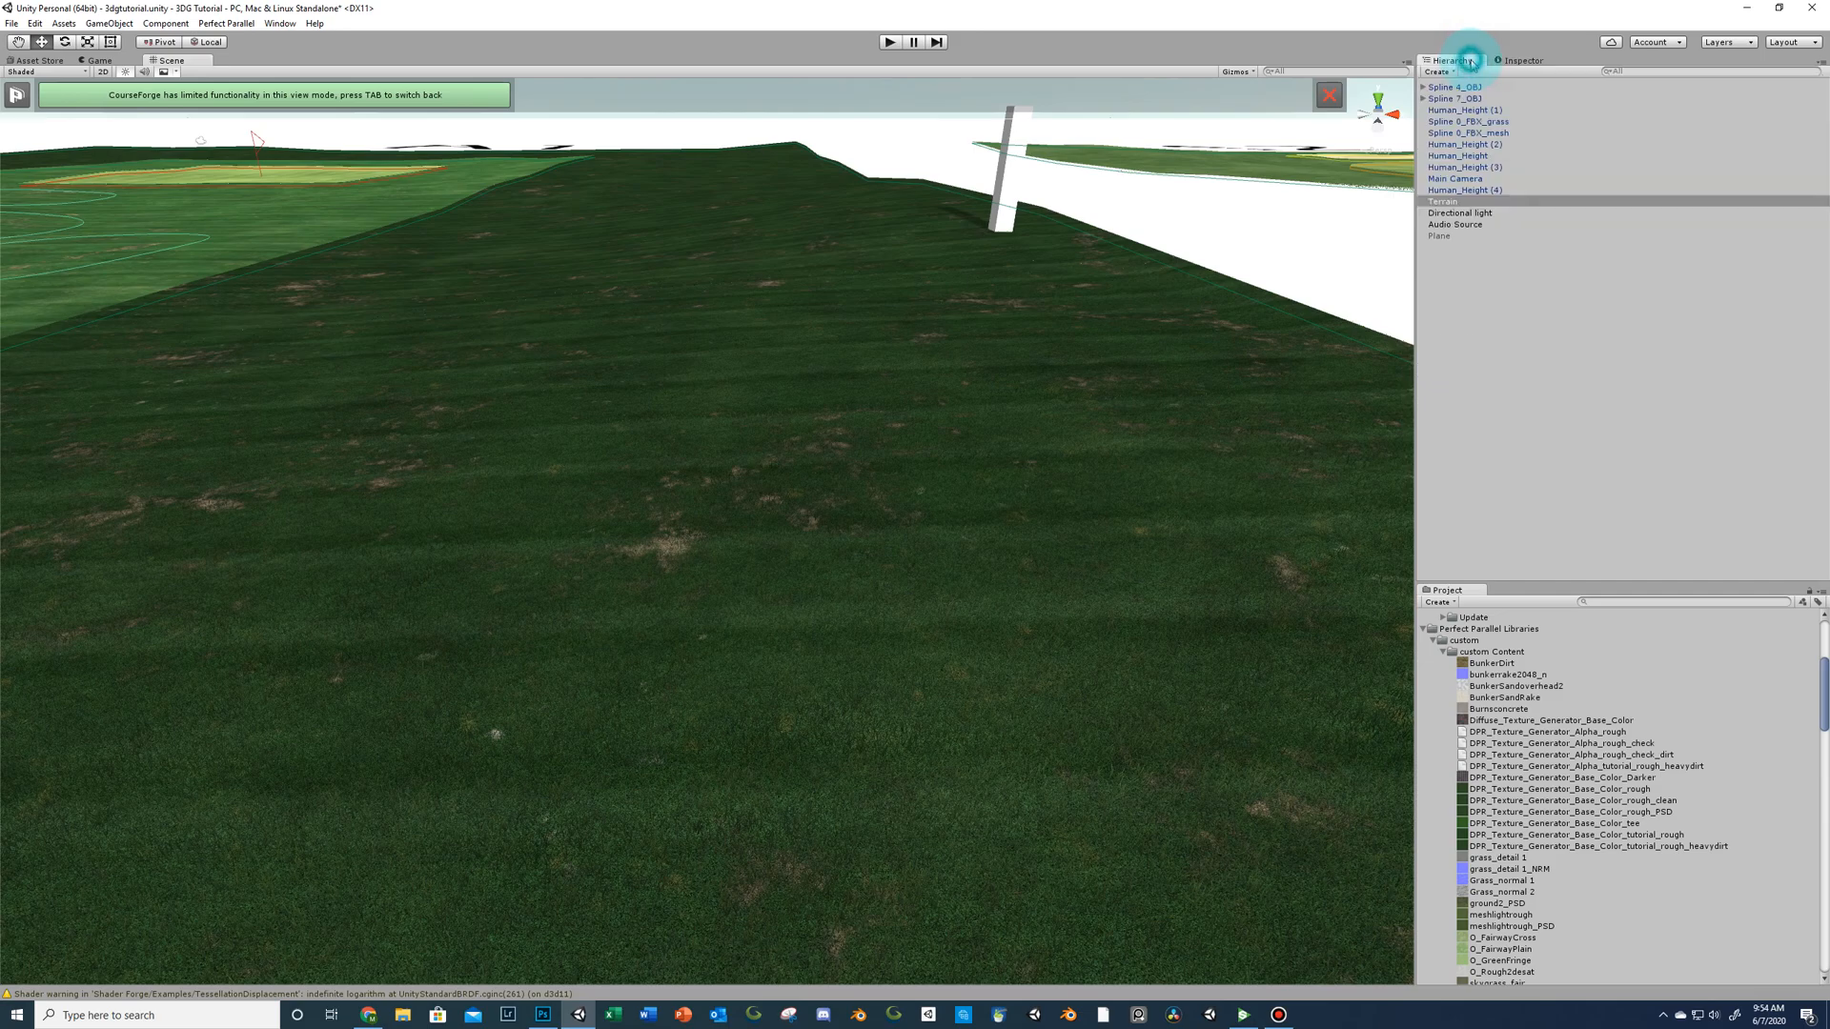
{"action": "left_click", "coordinate": [1488, 123]}
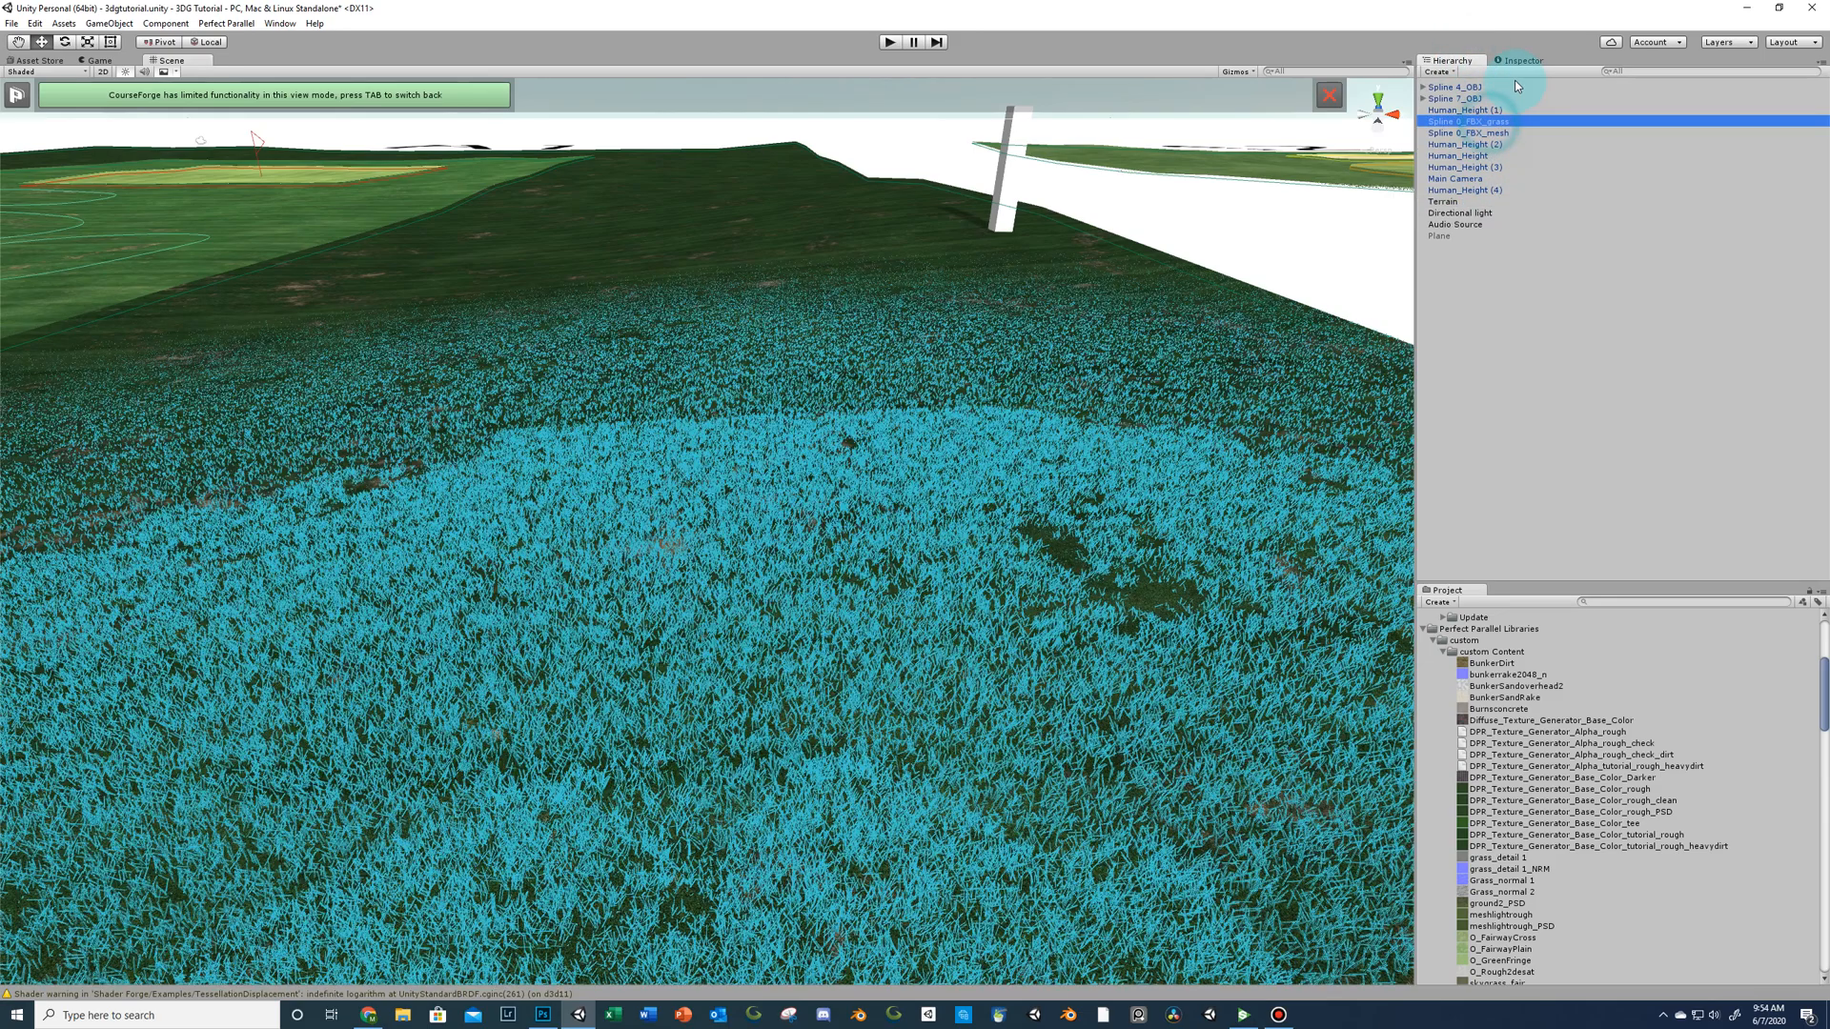
{"action": "left_click", "coordinate": [1523, 63]}
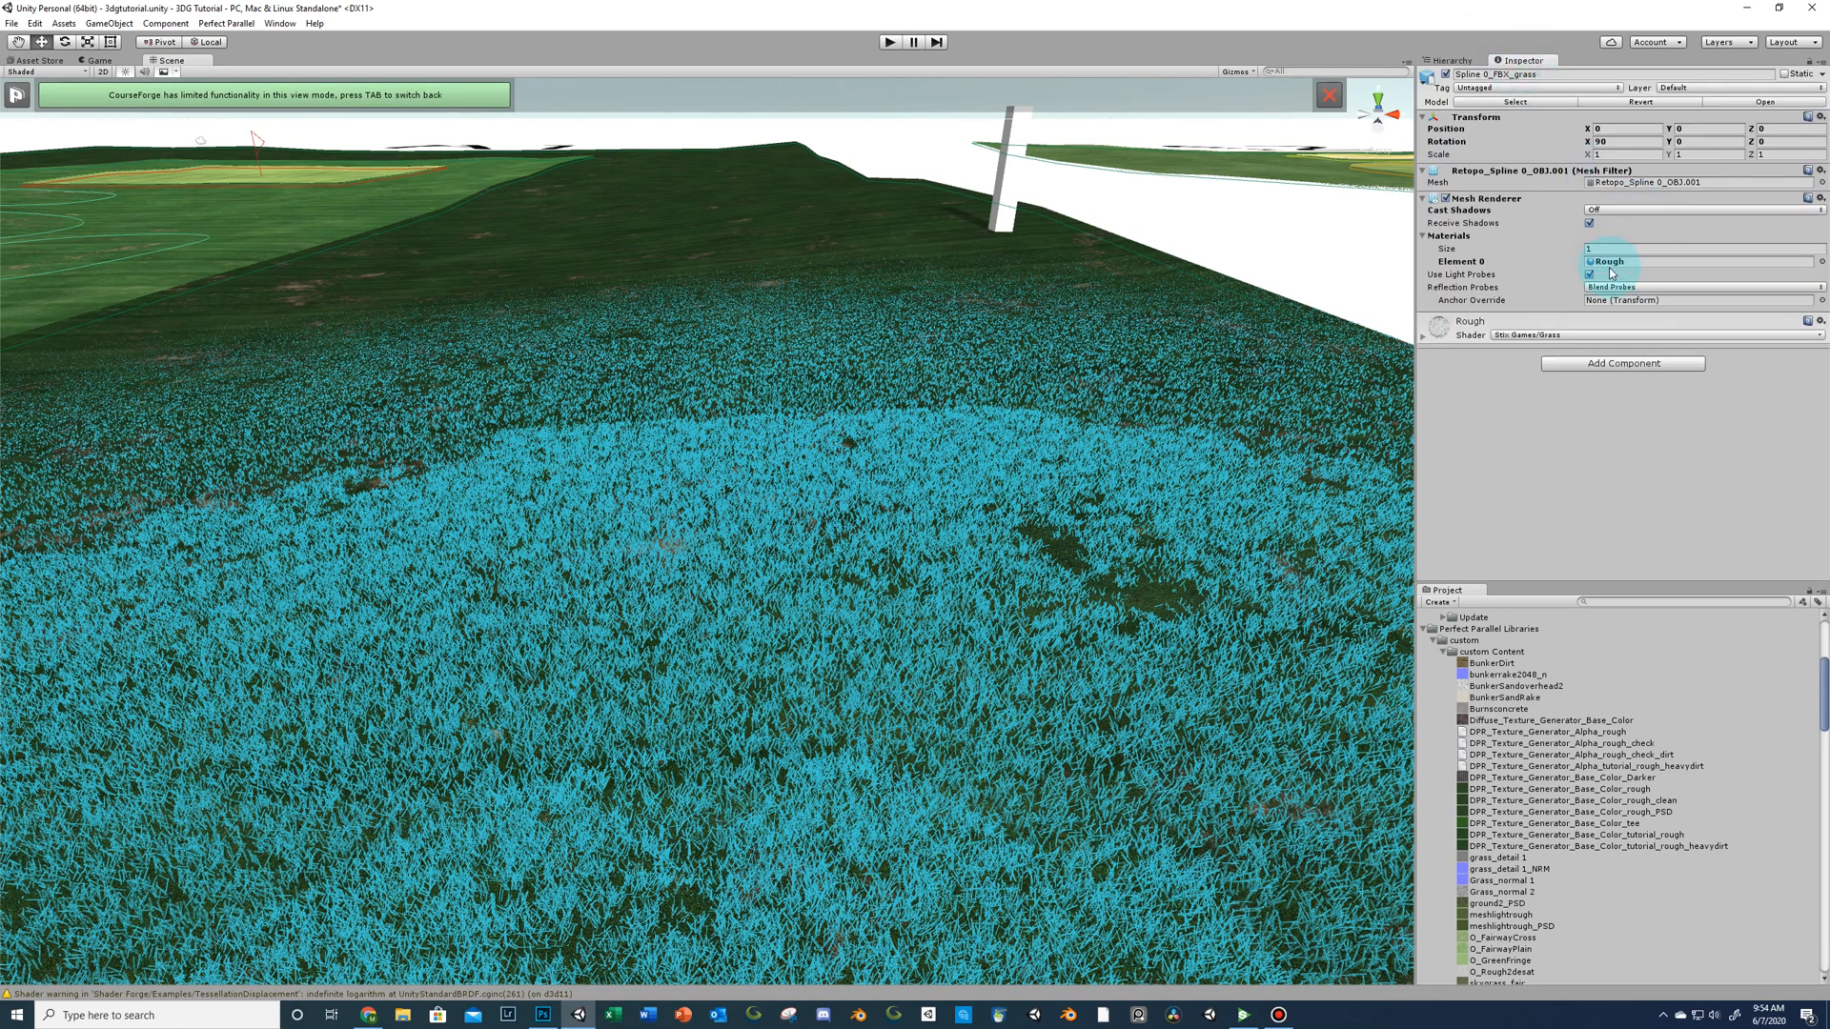
{"action": "left_click", "coordinate": [1611, 262]}
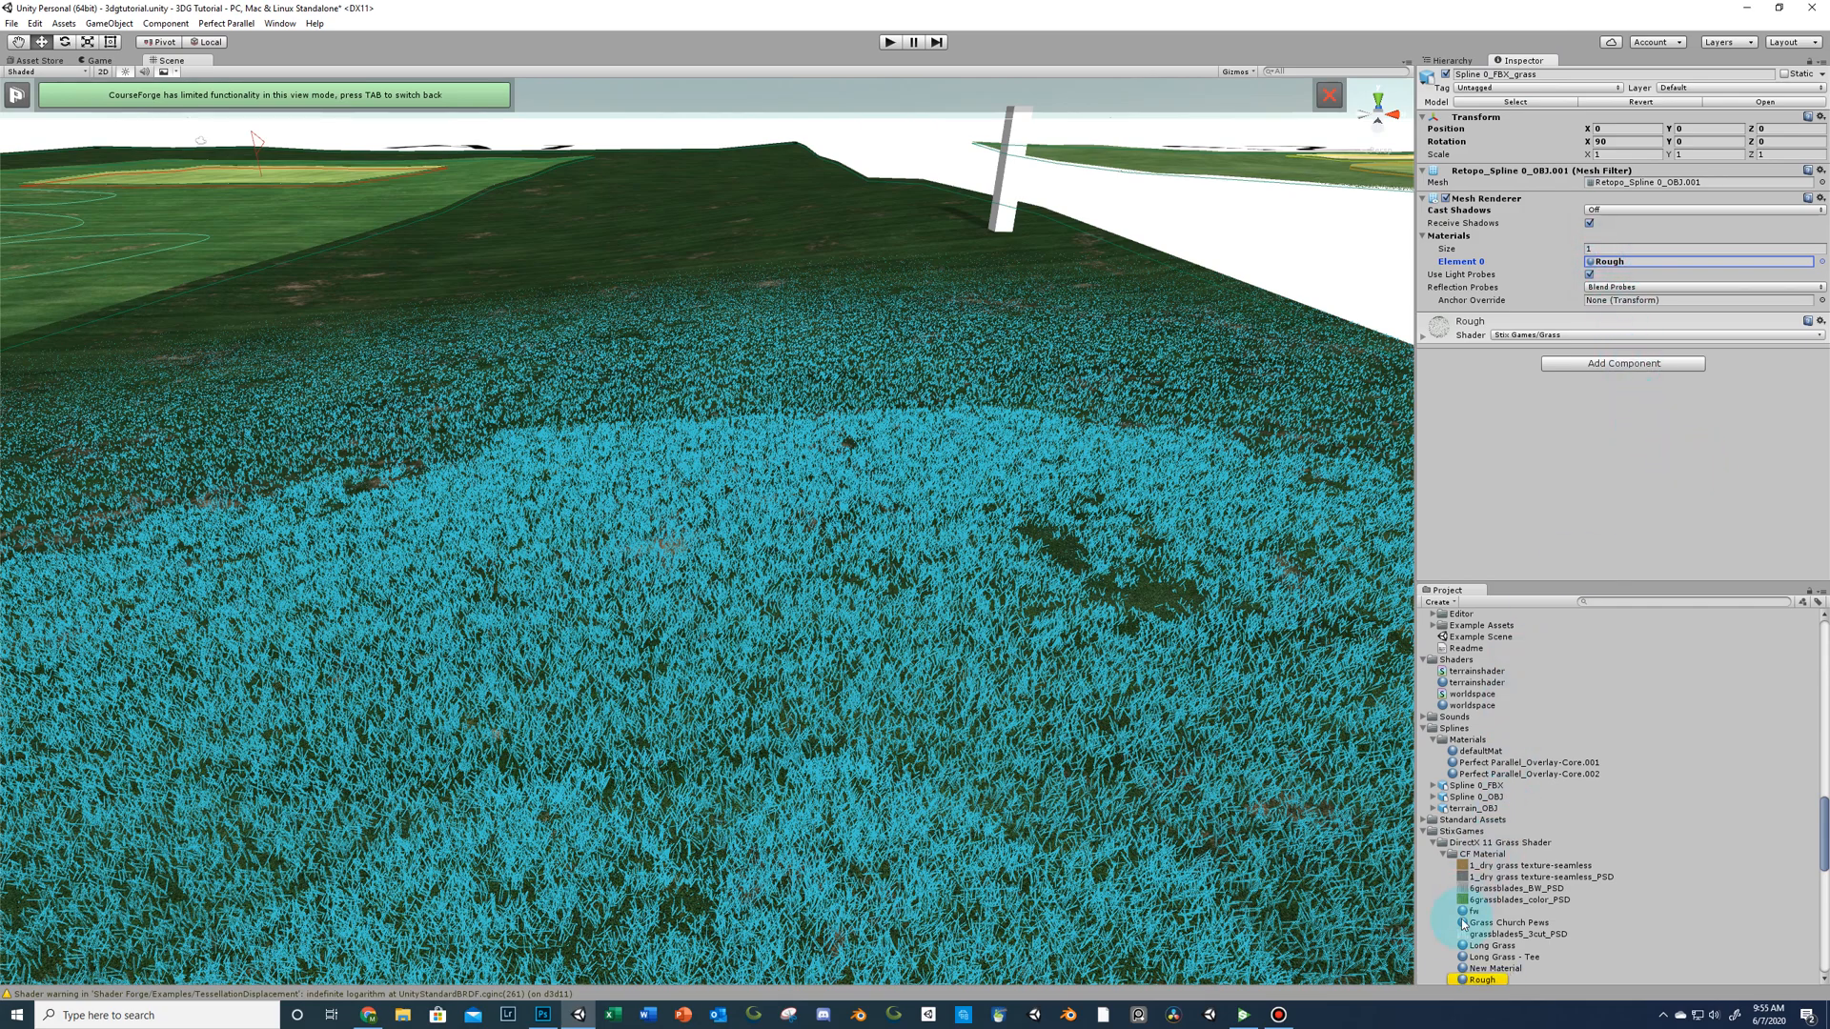
{"action": "left_click", "coordinate": [1476, 980]}
{"action": "scroll", "coordinate": [1707, 347], "scroll_direction": "down", "scroll_amount": 10}
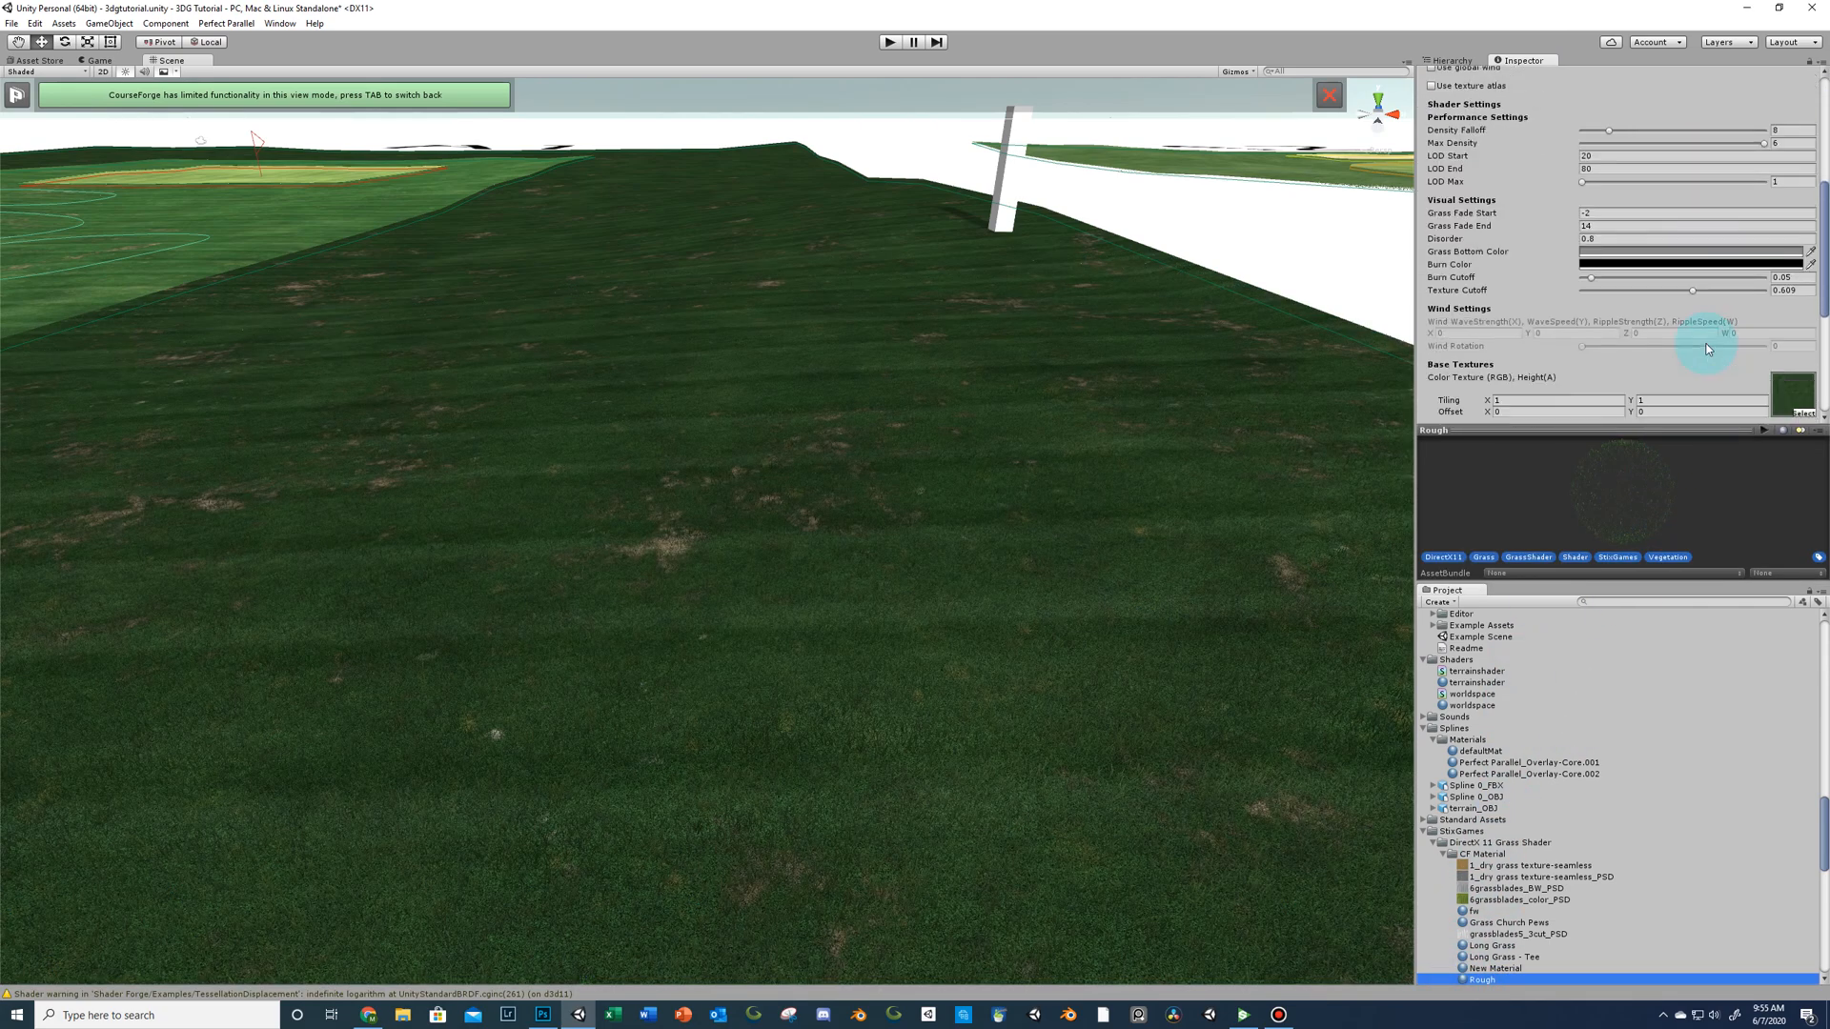
{"action": "scroll", "coordinate": [1641, 658], "scroll_direction": "up", "scroll_amount": 3}
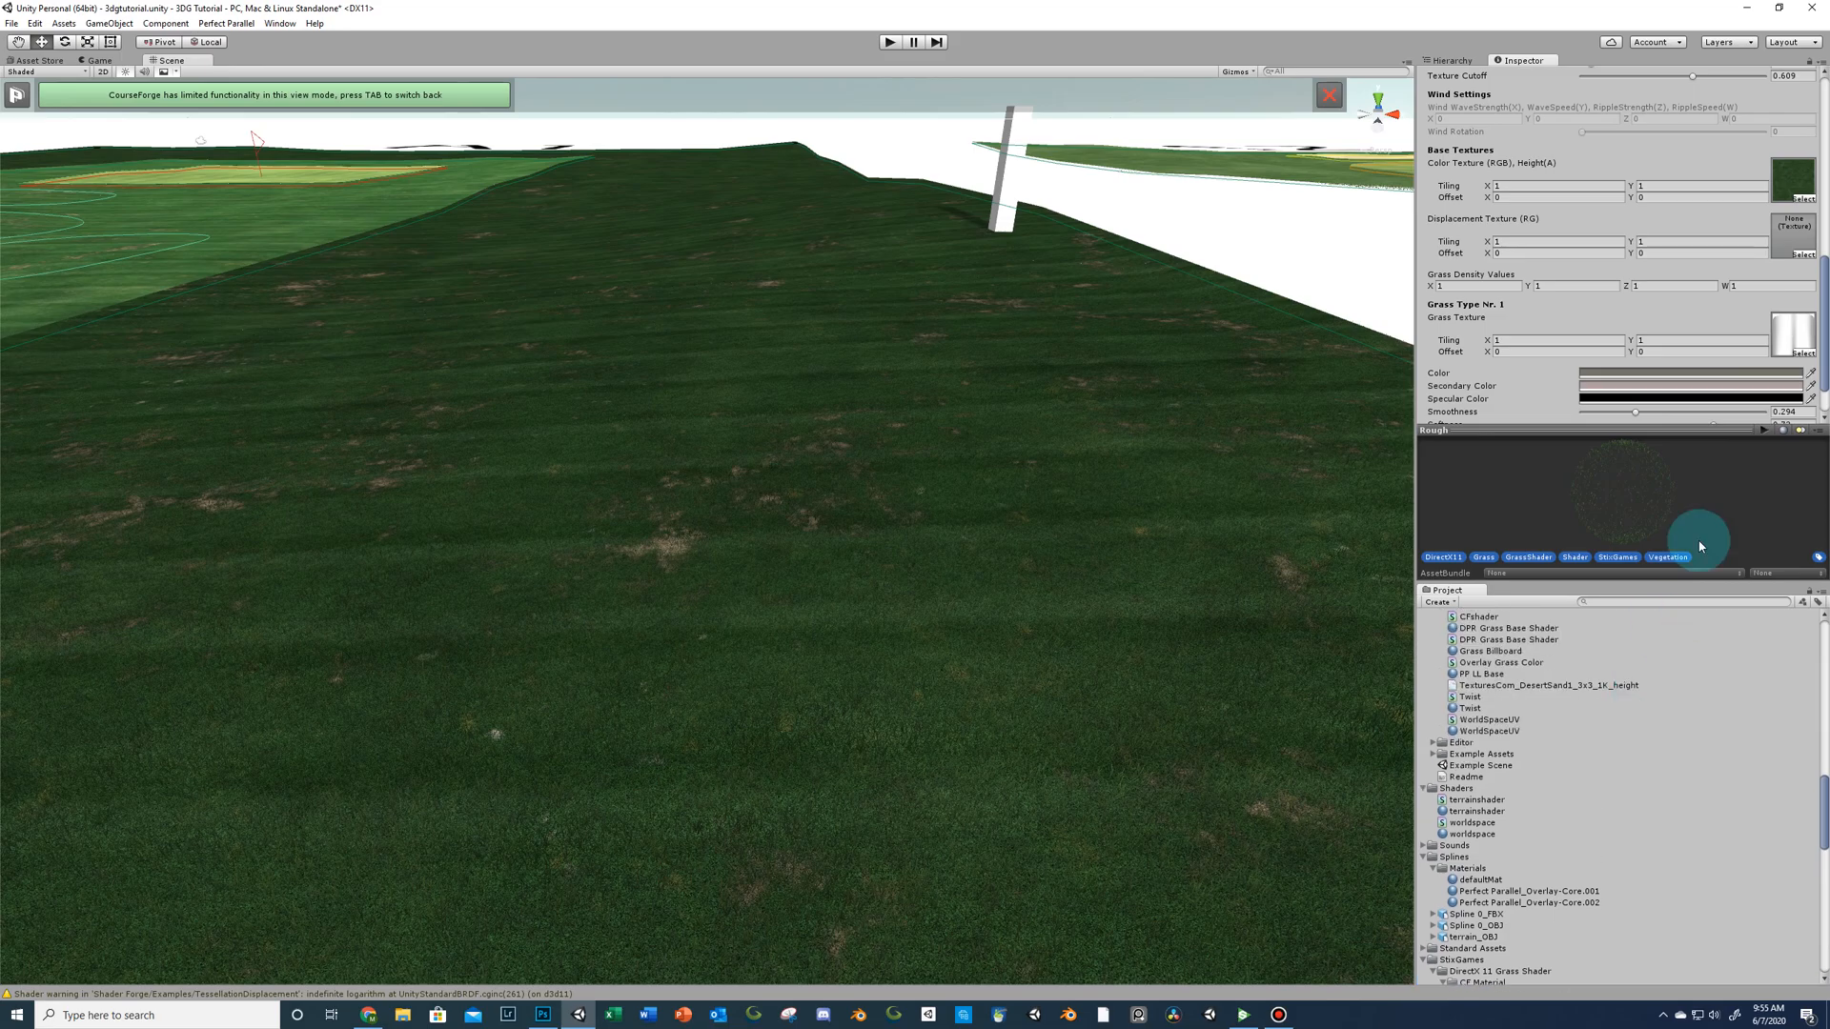
Set the Rough material's Color Texture (RGB), Height(A) to DPR_Texture_Generator_Base_Color_tutorial_rough_heavydirt, deselect it and examine the grass over the dirt patches.
{"action": "left_click", "coordinate": [1785, 188]}
{"action": "left_click_drag", "start_coordinate": [1653, 645], "coordinate": [1804, 222]}
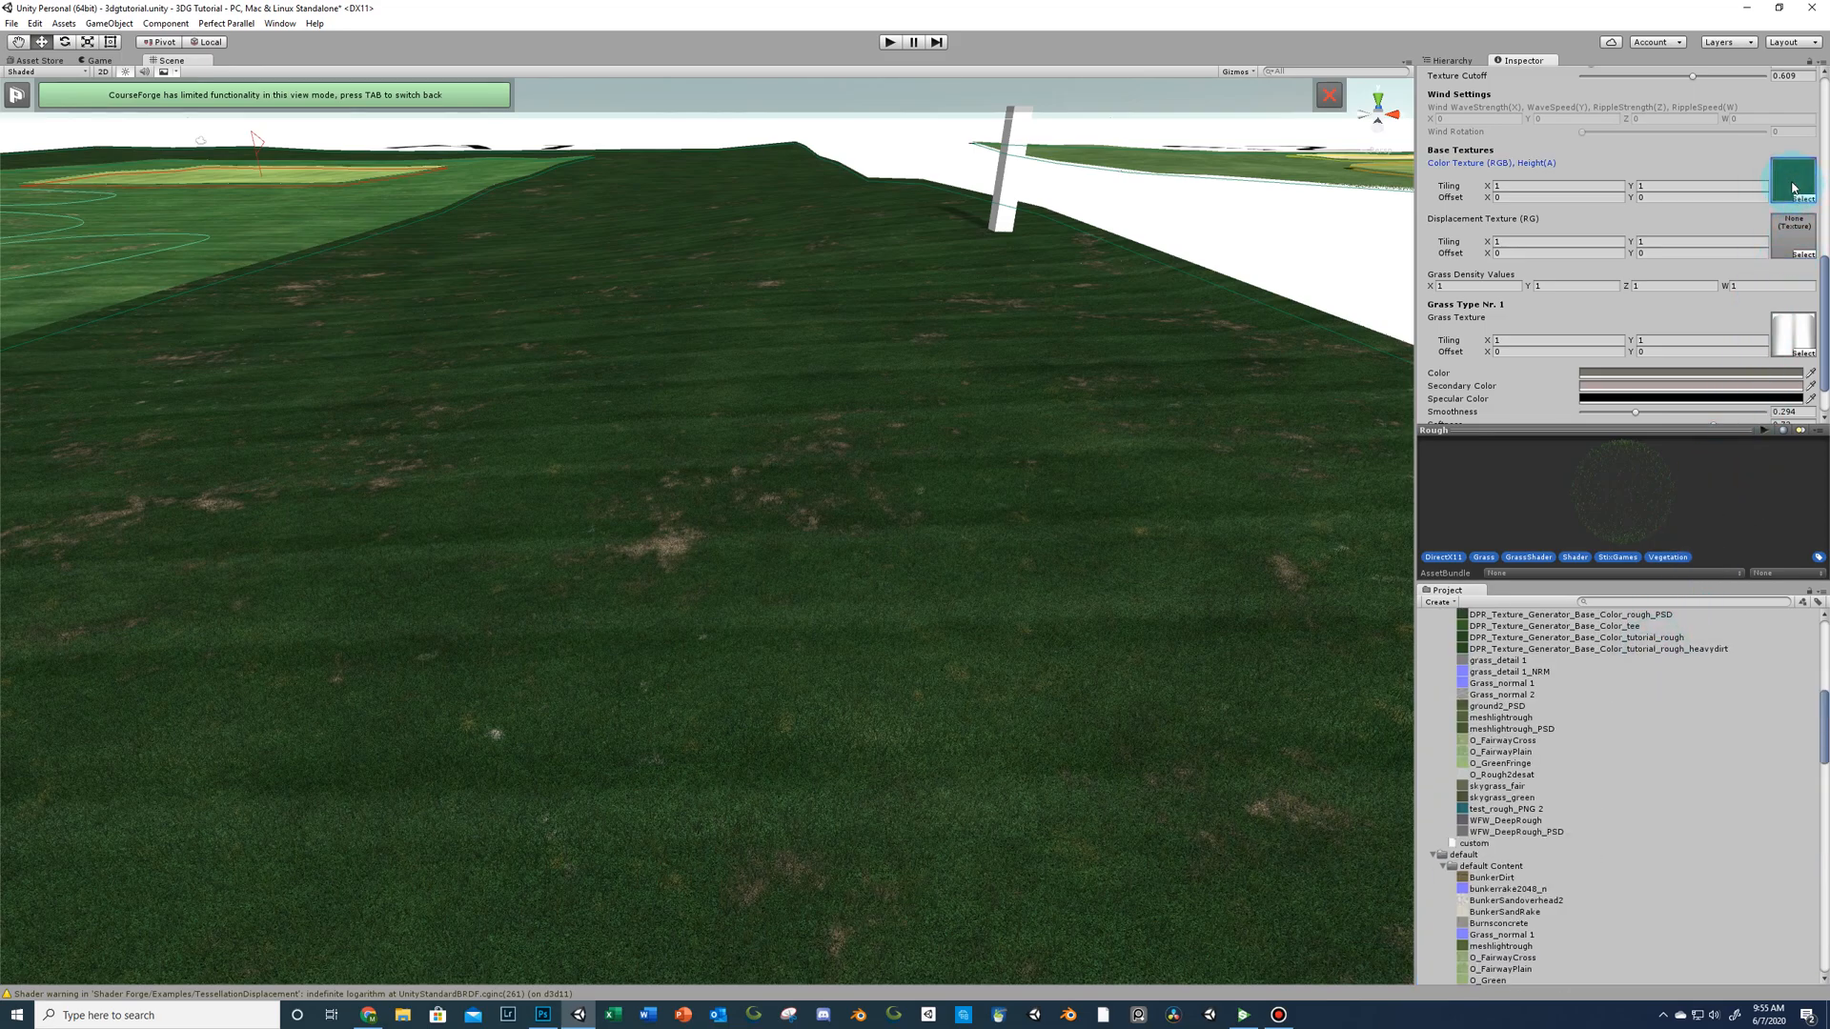
{"action": "left_click", "coordinate": [1279, 297]}
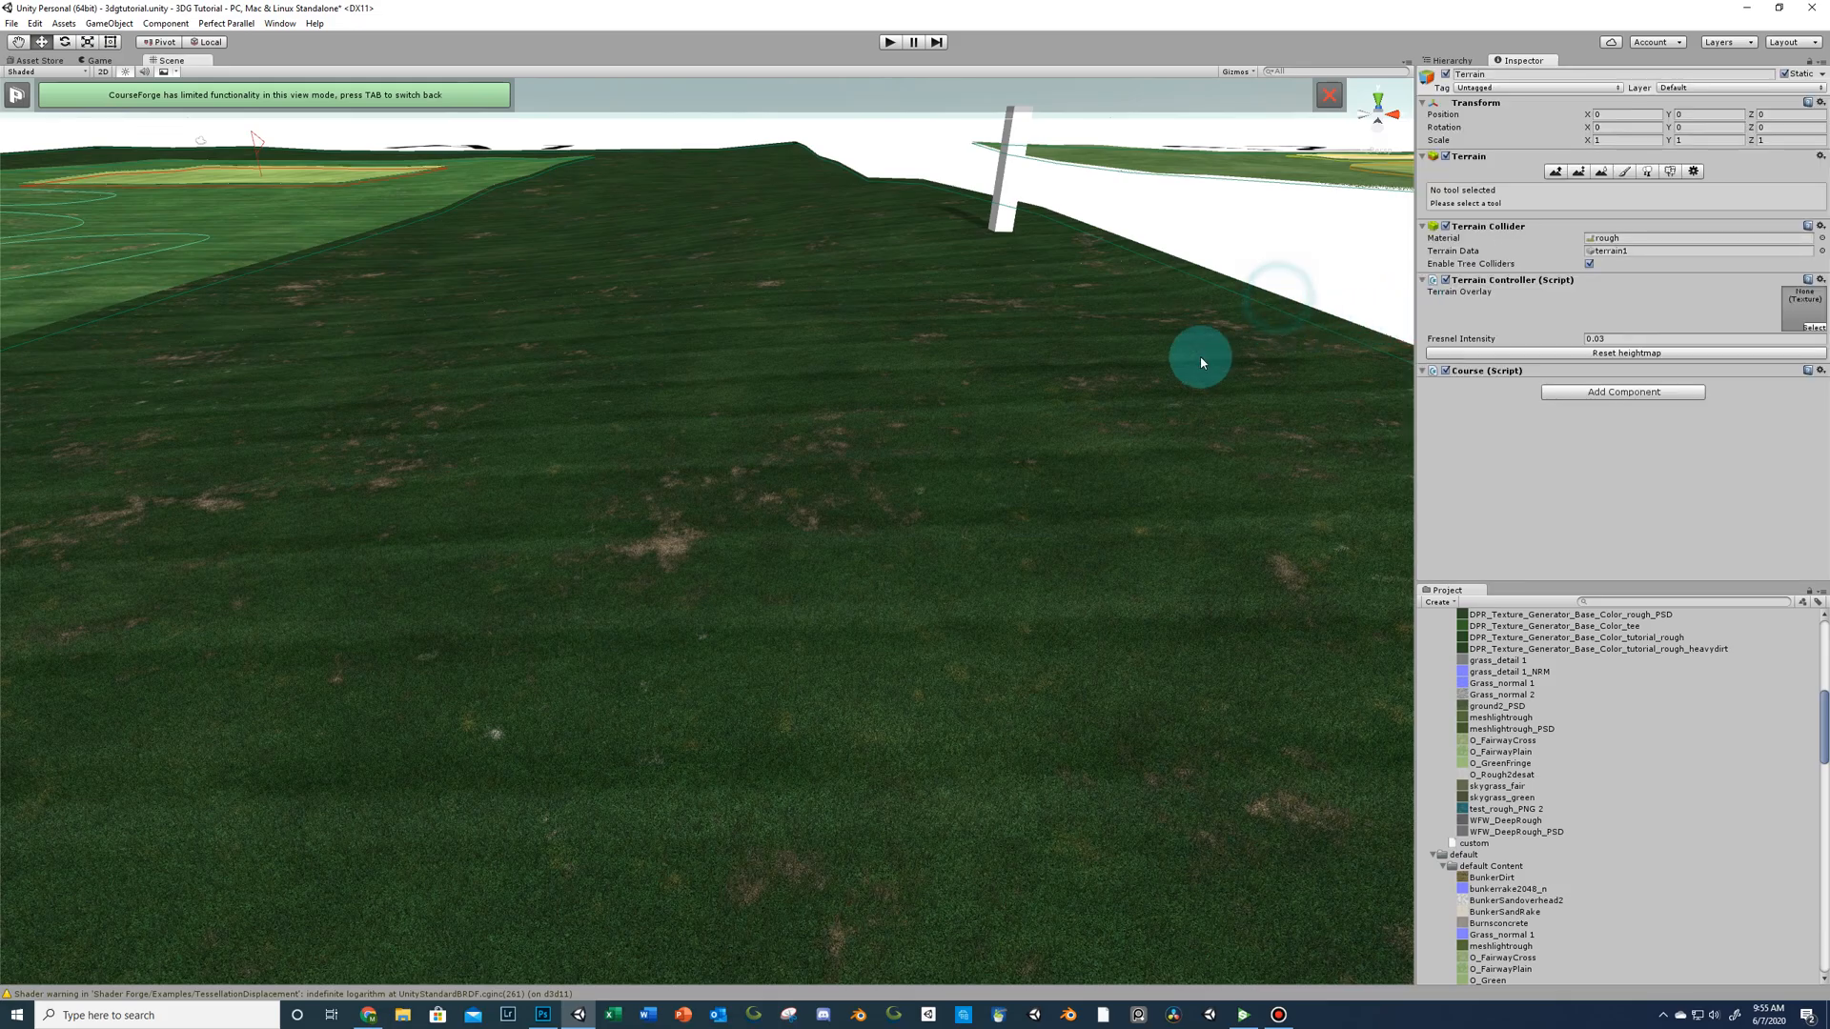
{"action": "scroll", "coordinate": [1201, 360], "scroll_direction": "up", "scroll_amount": 3}
{"action": "scroll", "coordinate": [1201, 359], "scroll_direction": "down", "scroll_amount": 1}
{"action": "right_click_drag", "start_coordinate": [1201, 358], "coordinate": [1263, 390]}
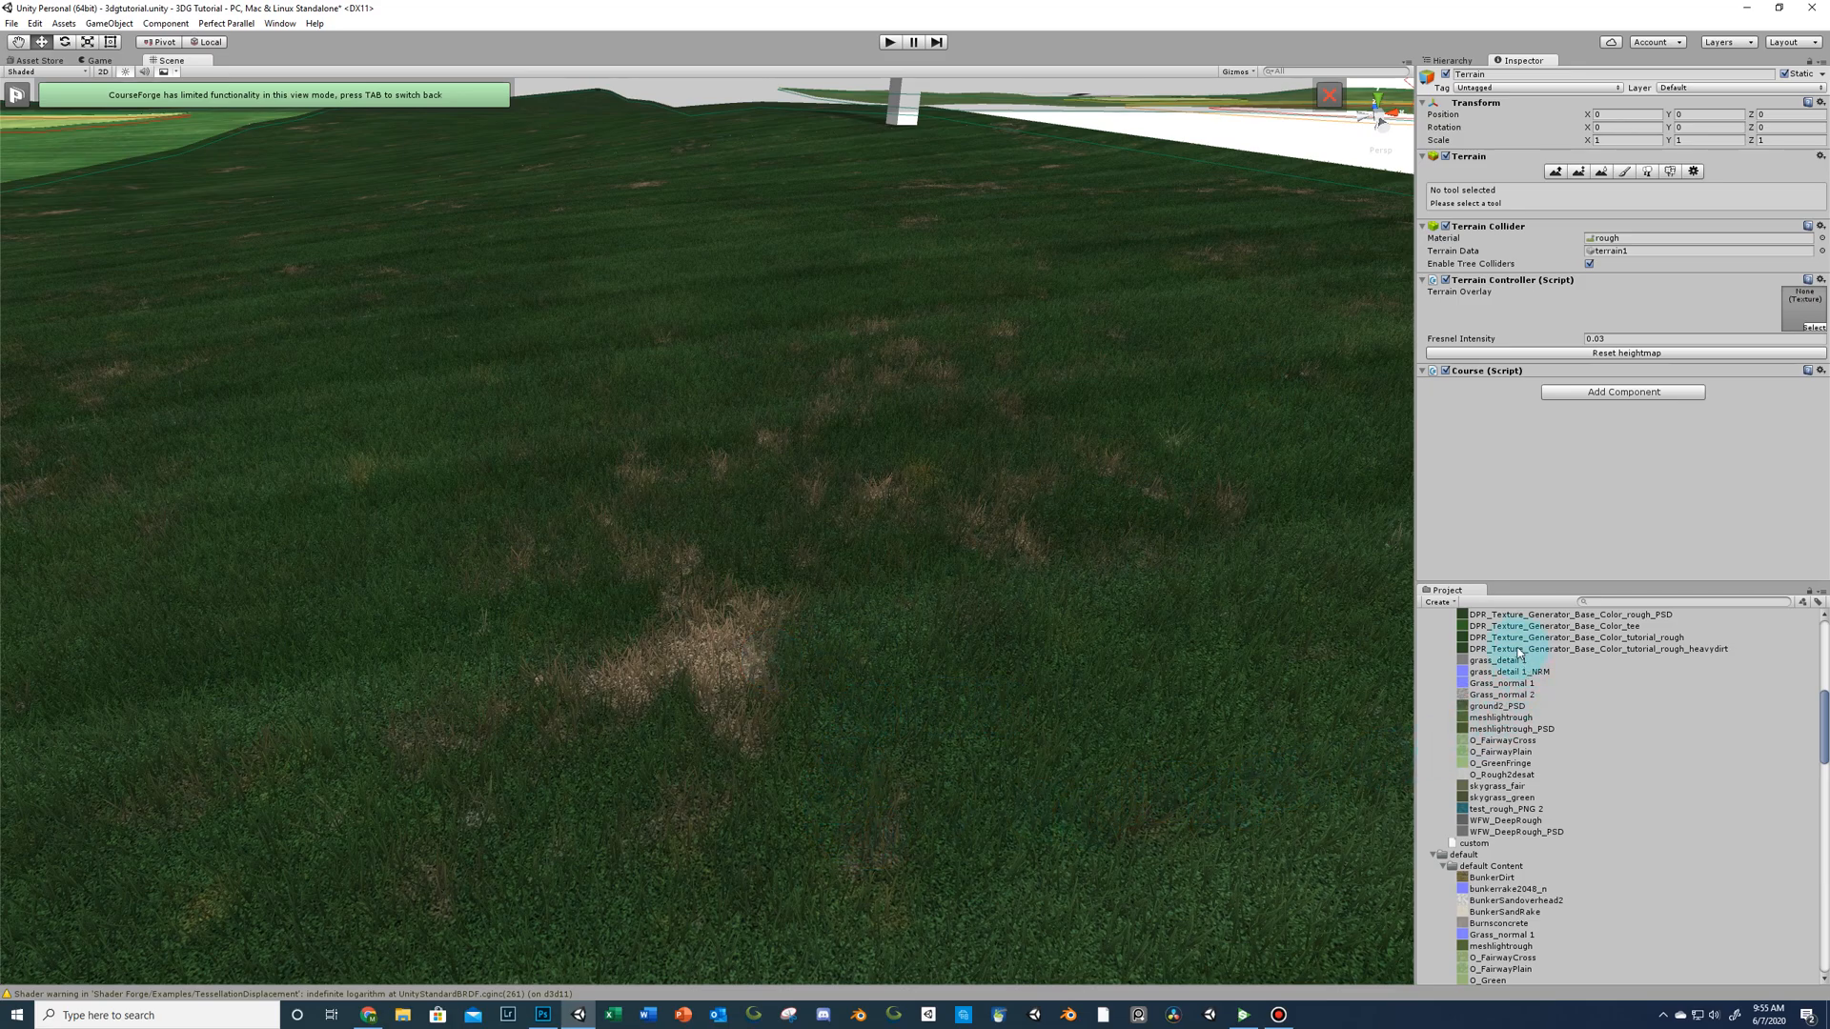
Show DPR_Texture_Generator_Base_Color_tutorial_rough_heavydirt.png in its folder and open it with Adobe Photoshop CC 2019.
{"action": "left_click", "coordinate": [1520, 651]}
{"action": "right_click", "coordinate": [1521, 652]}
{"action": "left_click", "coordinate": [1544, 672]}
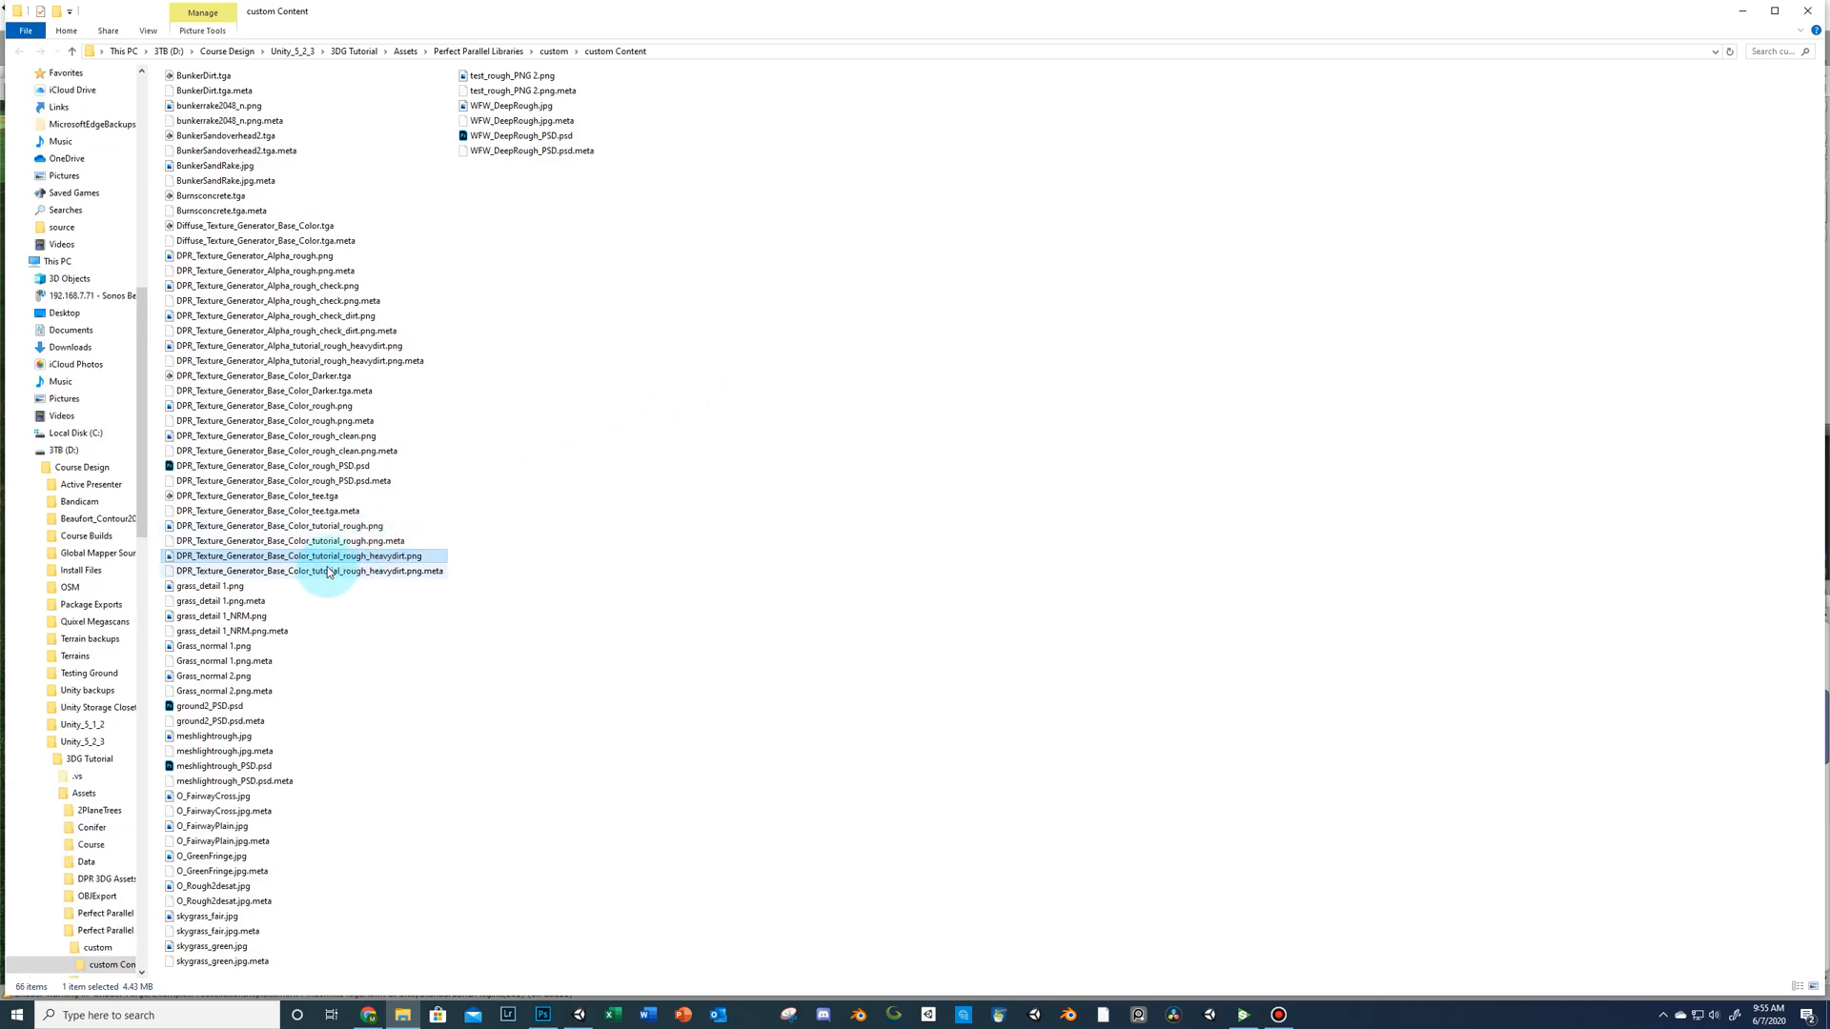
{"action": "right_click", "coordinate": [328, 555]}
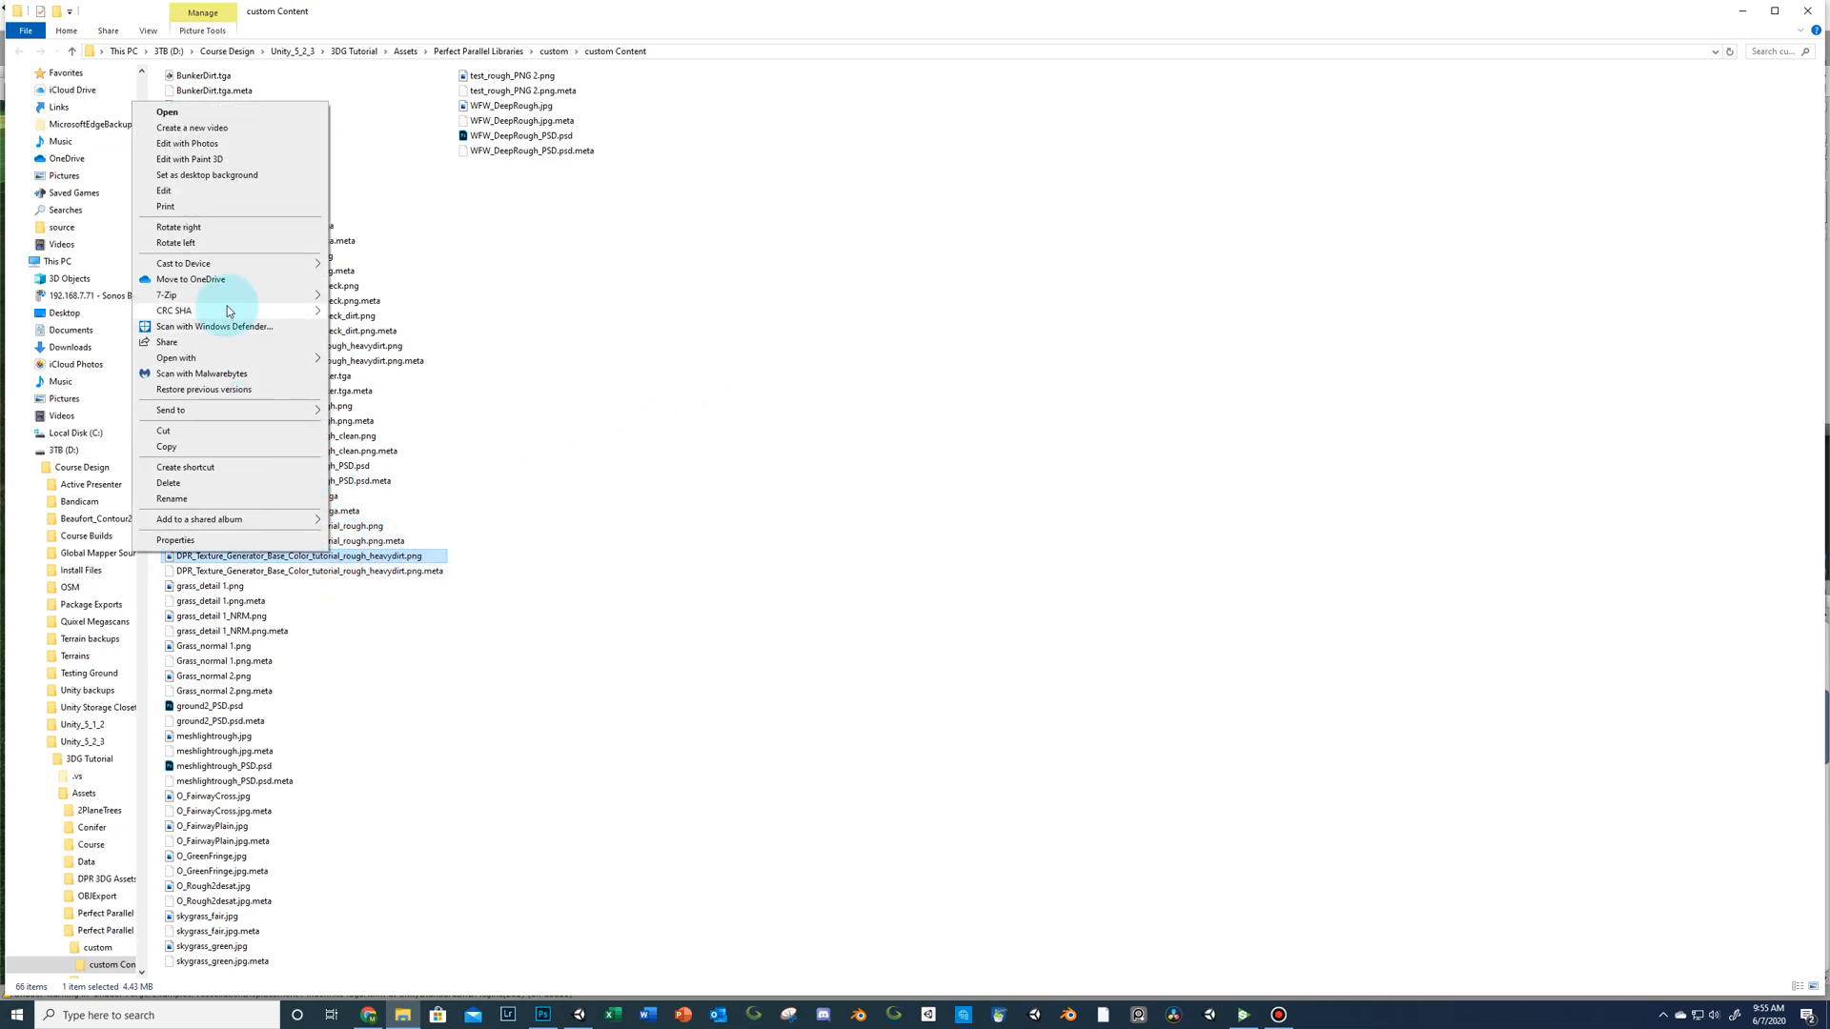
{"action": "mouse_move", "coordinate": [232, 313]}
{"action": "mouse_move", "coordinate": [233, 359]}
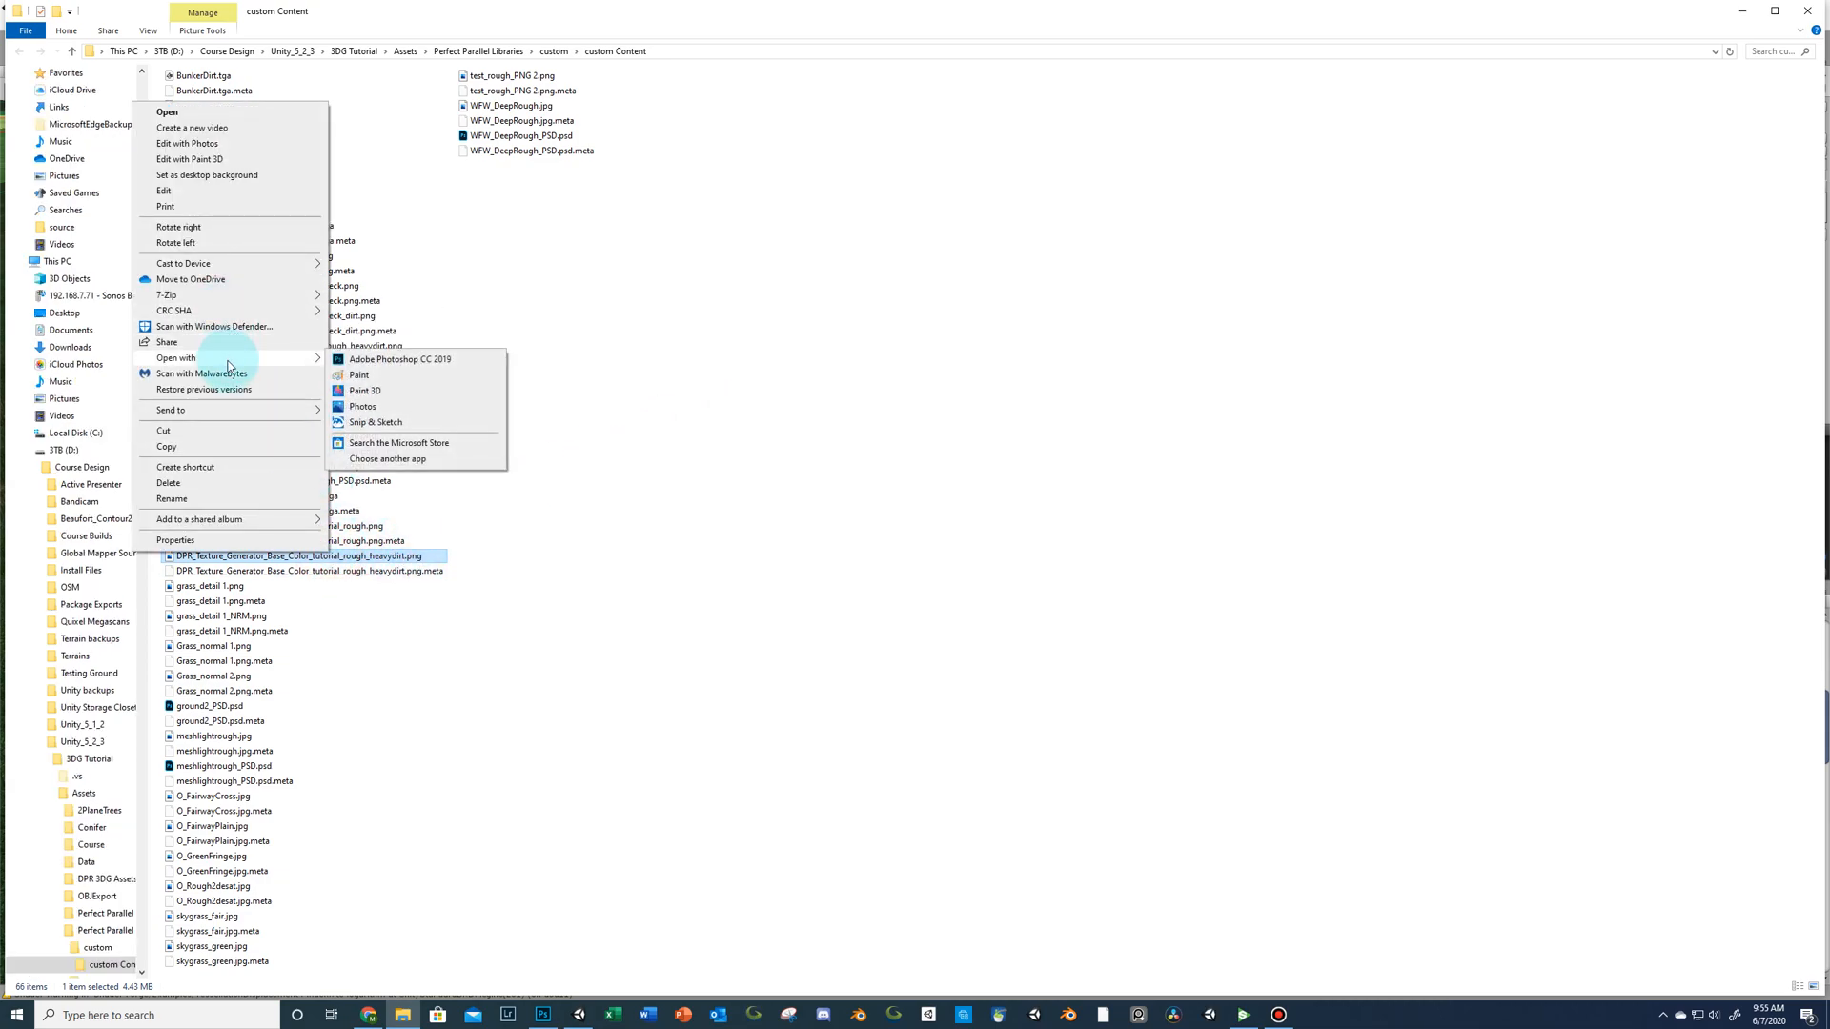
{"action": "left_click", "coordinate": [361, 359]}
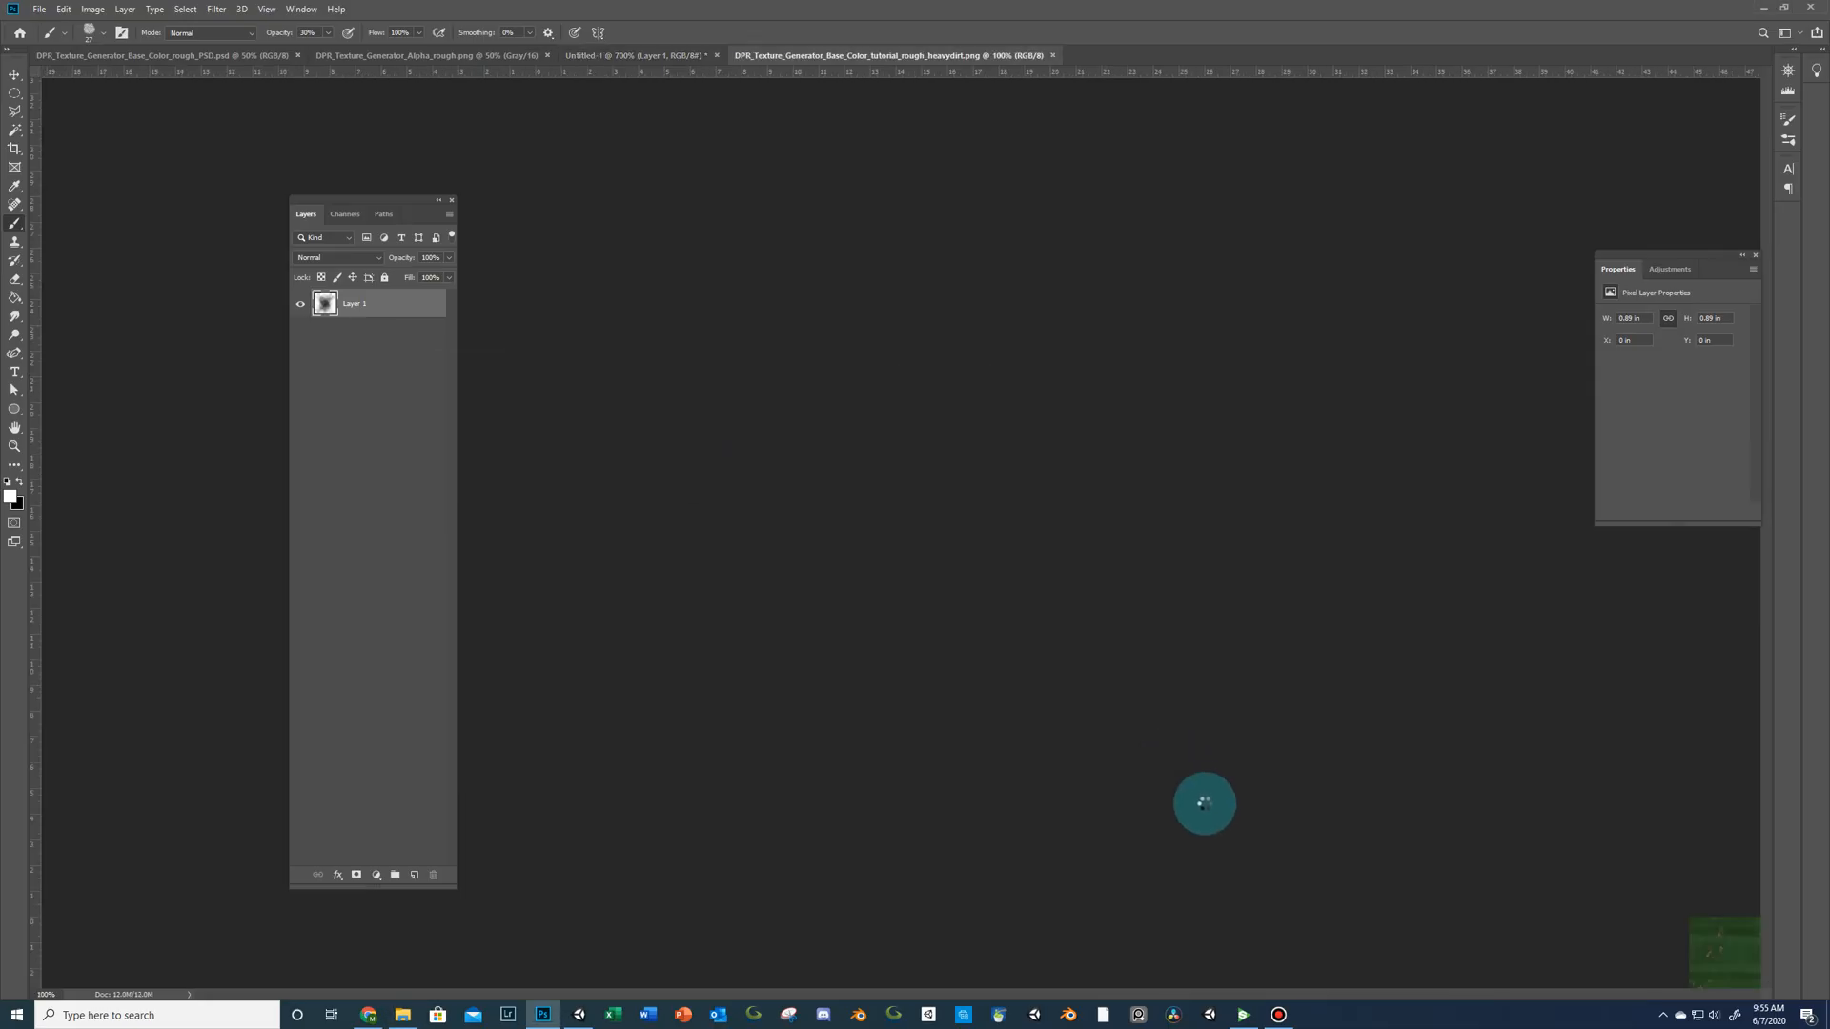
Switch back to Unity and select the matching alpha texture, DPR_Texture_Generator_Alpha_tutorial_rough_heavydirt.
{"action": "left_click", "coordinate": [579, 1014]}
{"action": "scroll", "coordinate": [1666, 691], "scroll_direction": "up", "scroll_amount": 3}
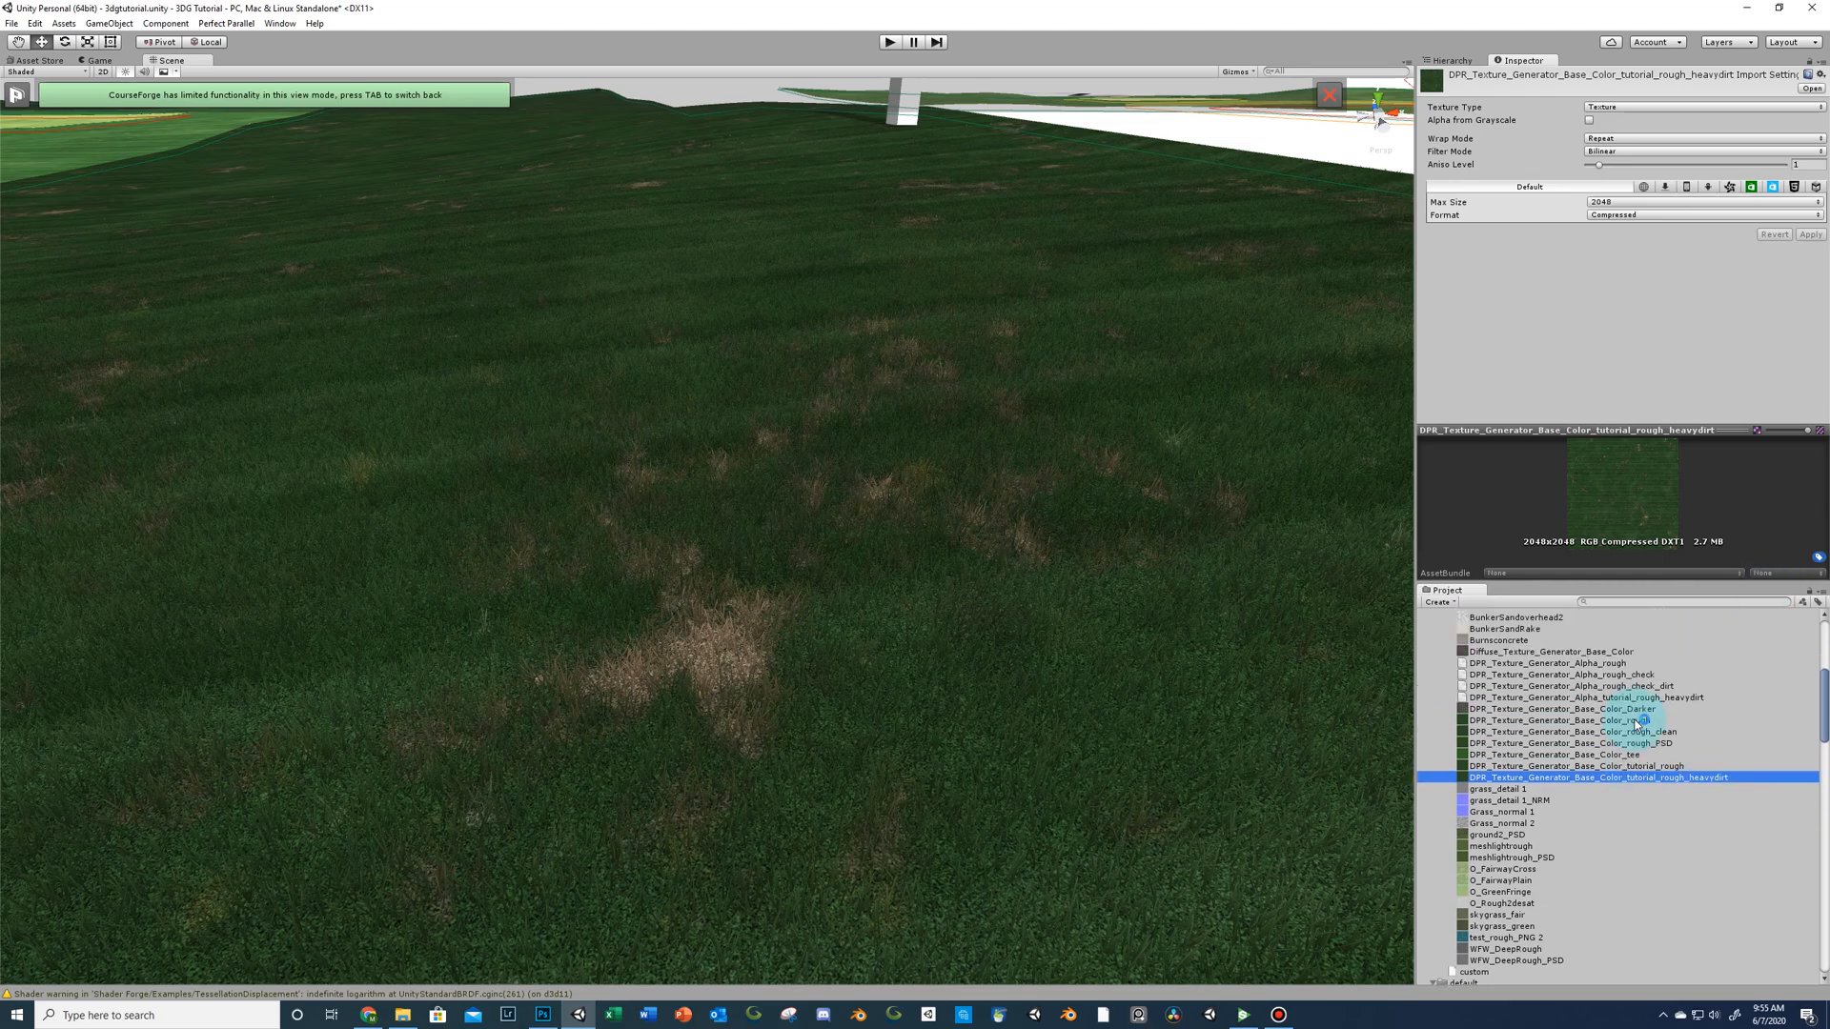
{"action": "left_click", "coordinate": [1564, 698]}
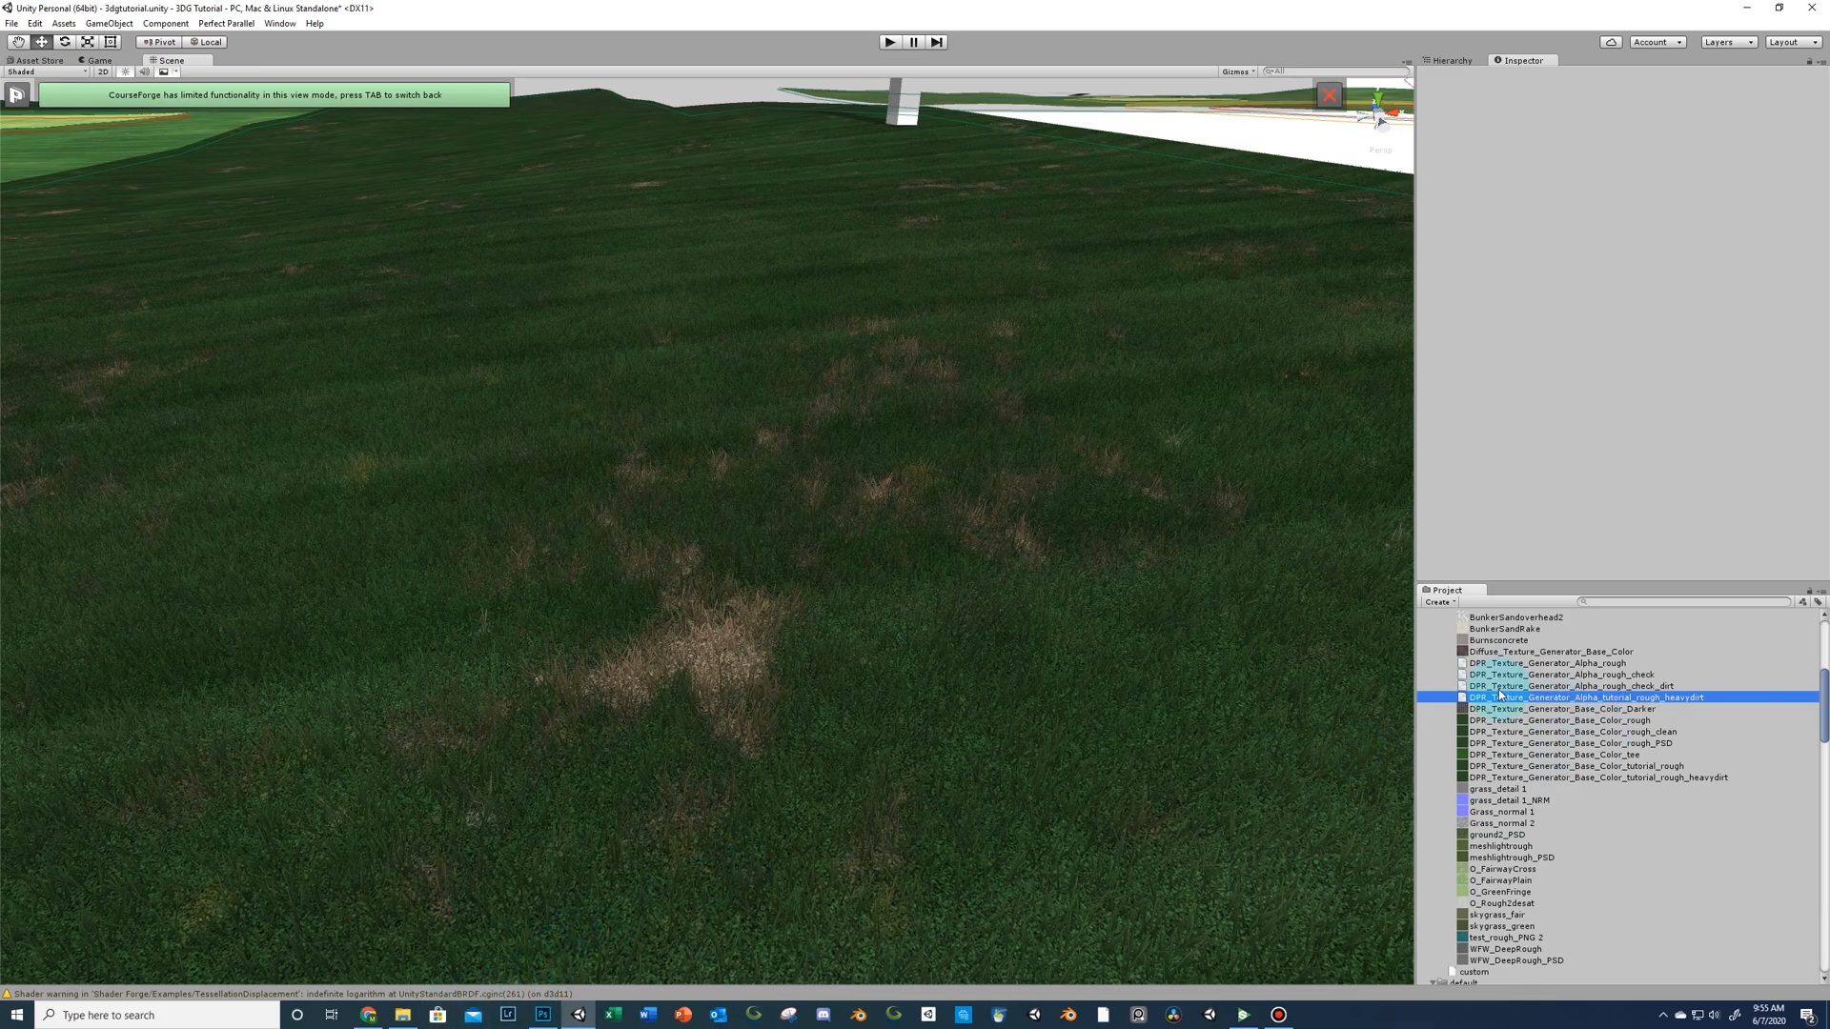
Switch to File Explorer and open DPR_Texture_Generator_Alpha_tutorial_rough_heavydirt.png with Adobe Photoshop CC 2019.
{"action": "left_click", "coordinate": [402, 1015]}
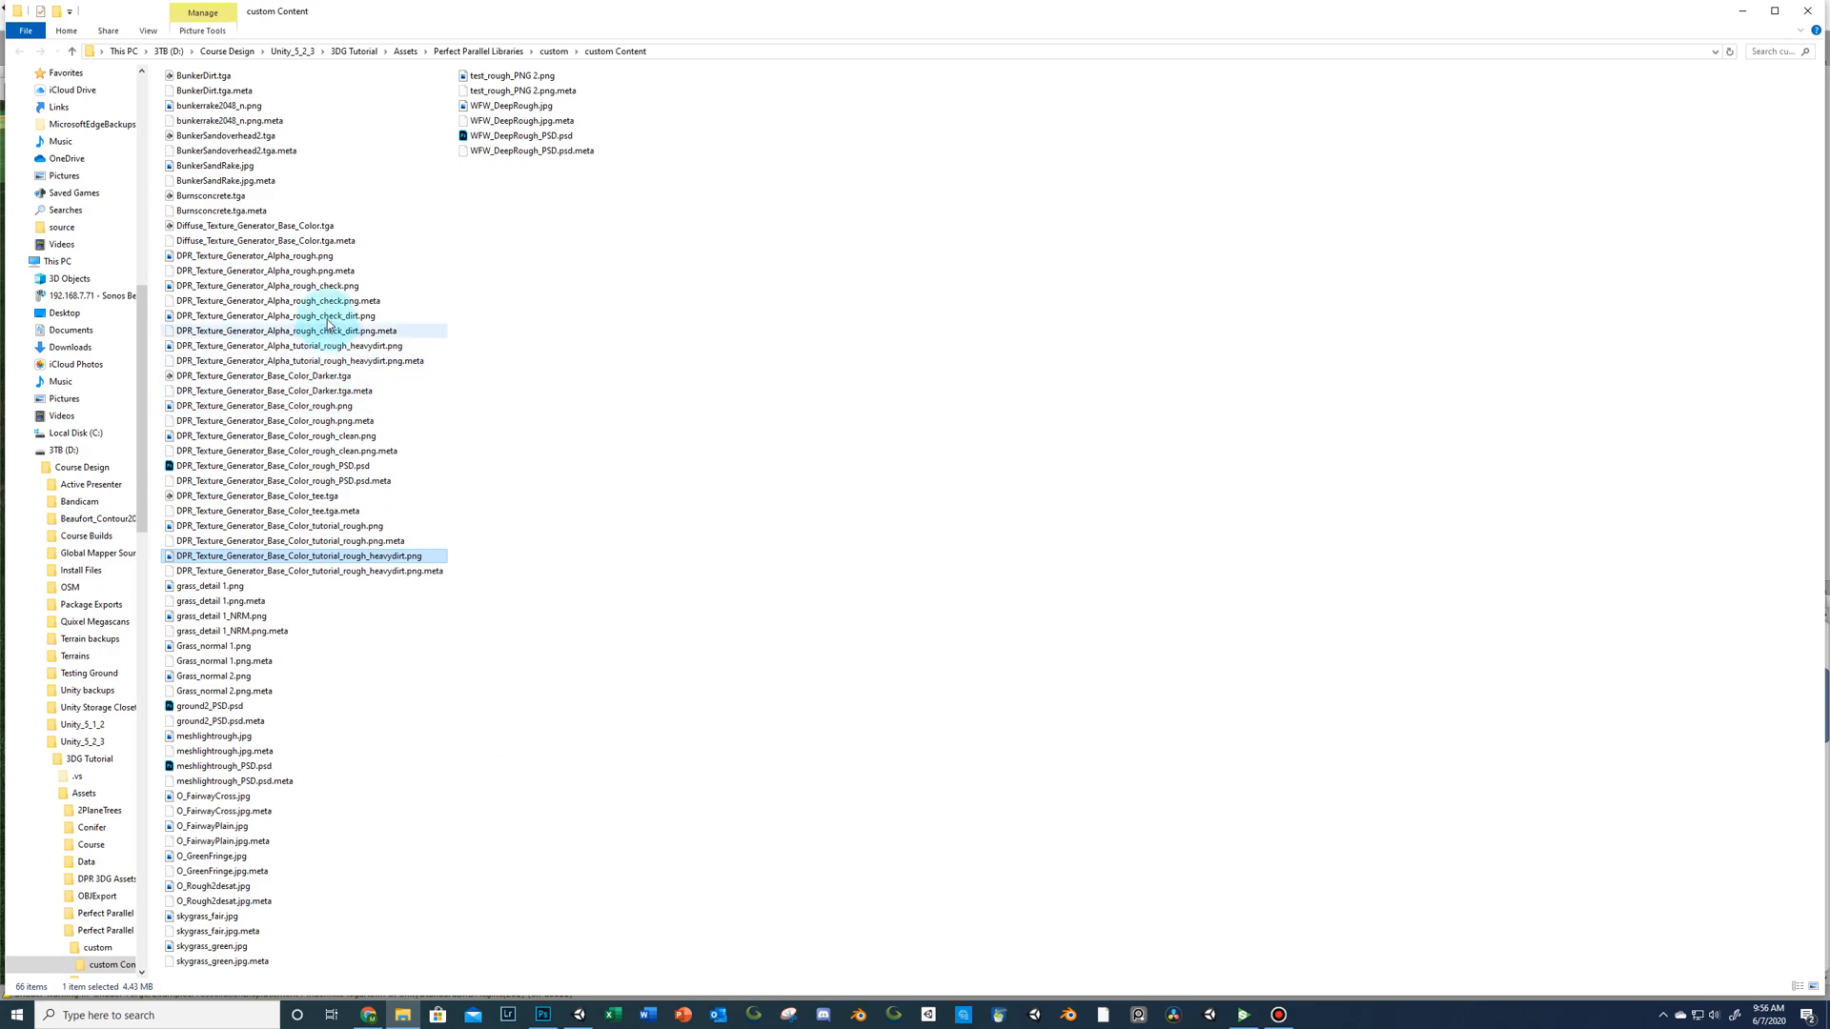
{"action": "left_click", "coordinate": [358, 364]}
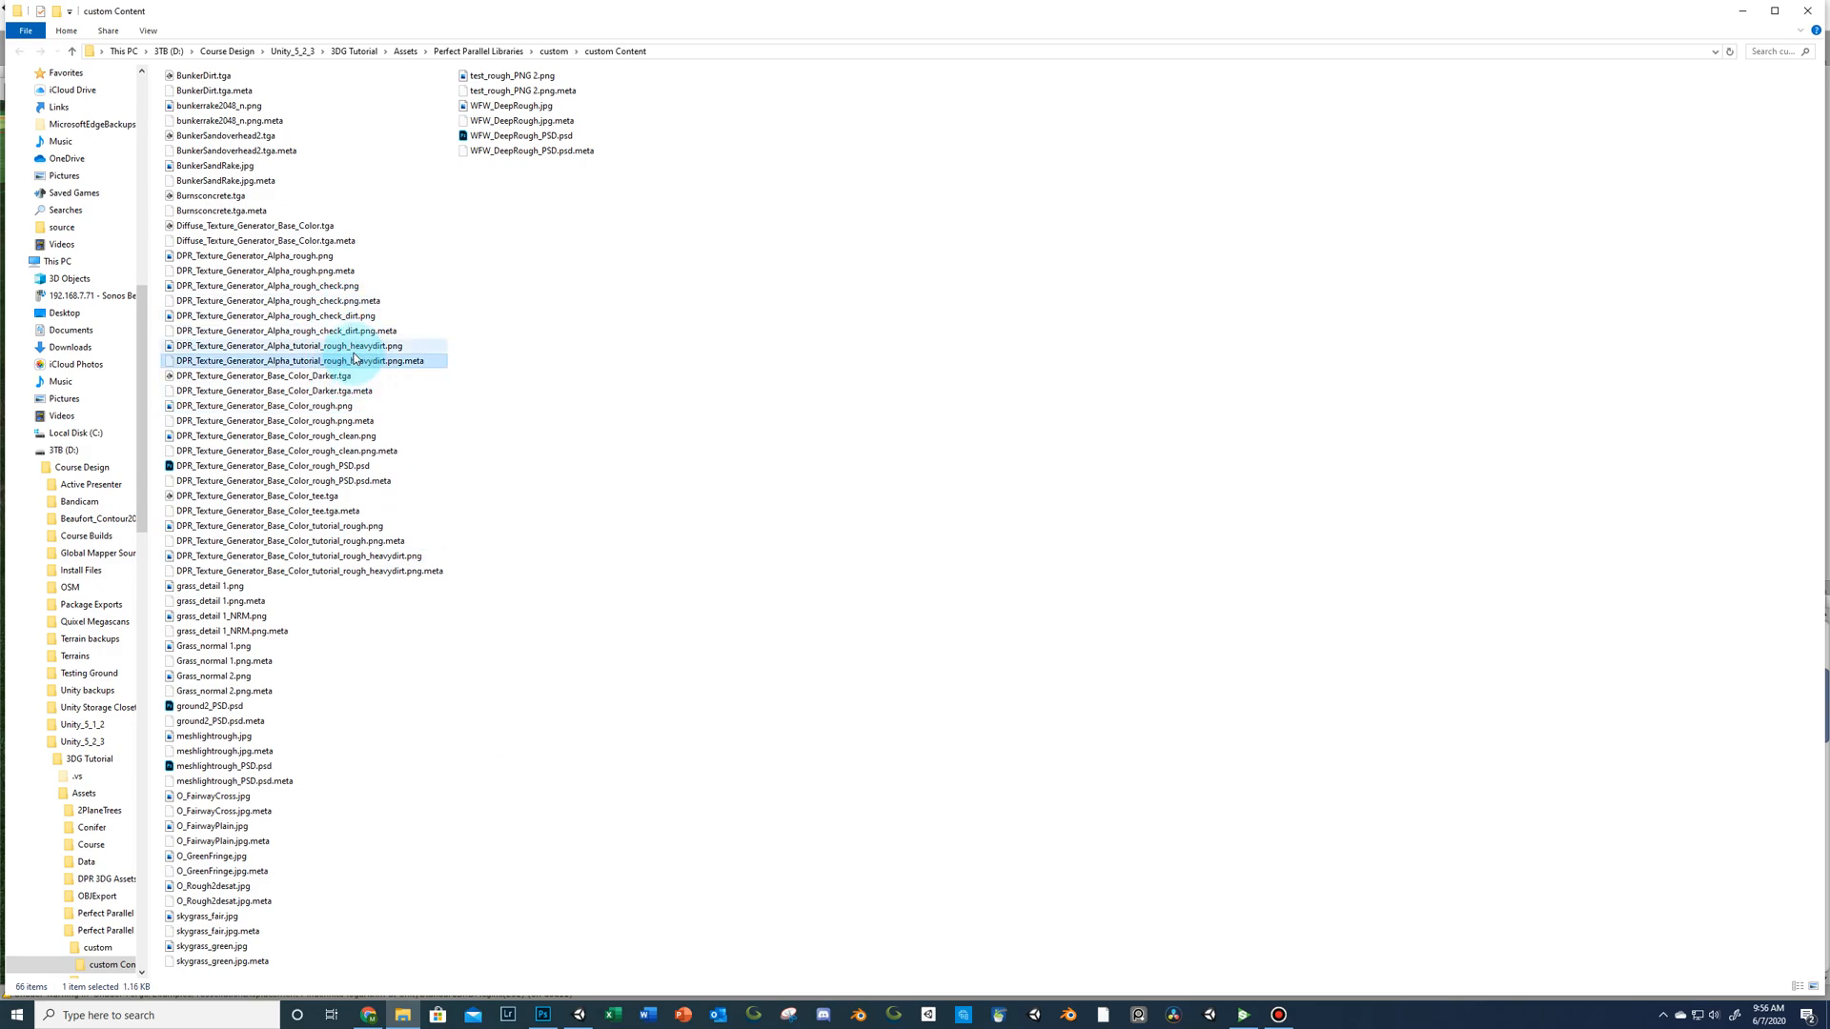
{"action": "left_click", "coordinate": [353, 352]}
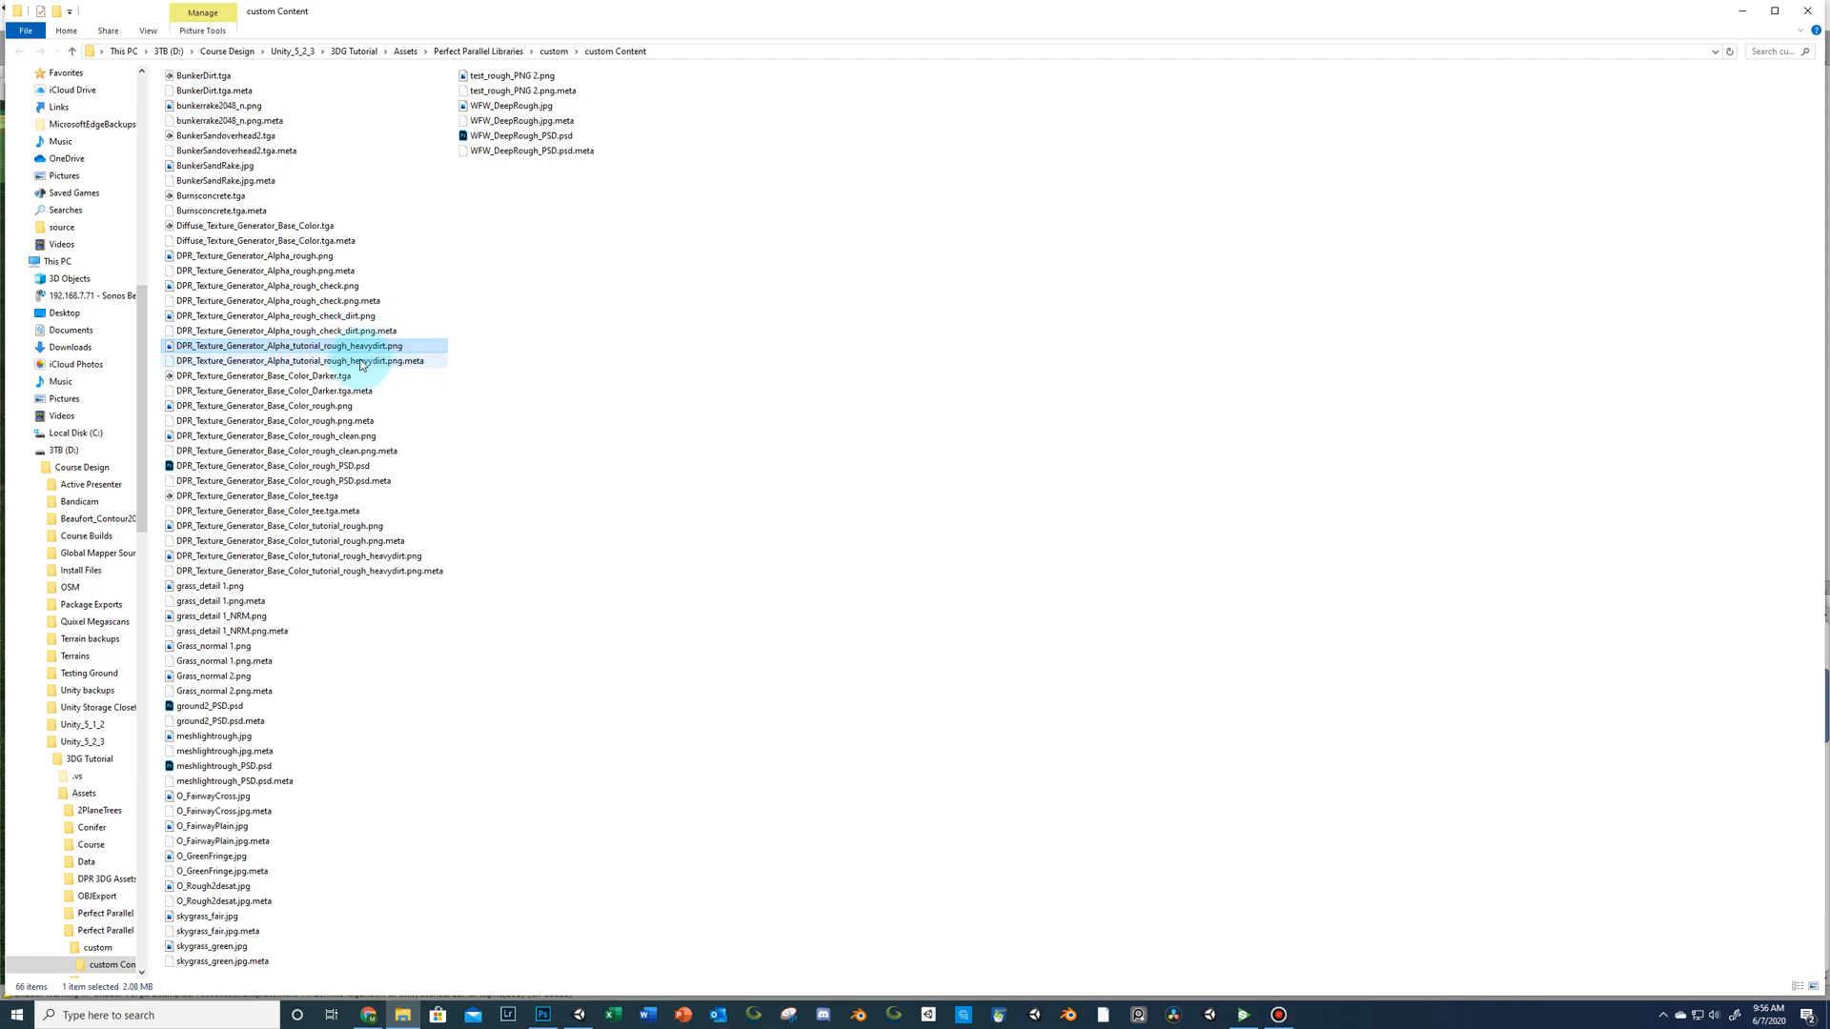
{"action": "left_click", "coordinate": [362, 366]}
{"action": "left_click", "coordinate": [331, 352]}
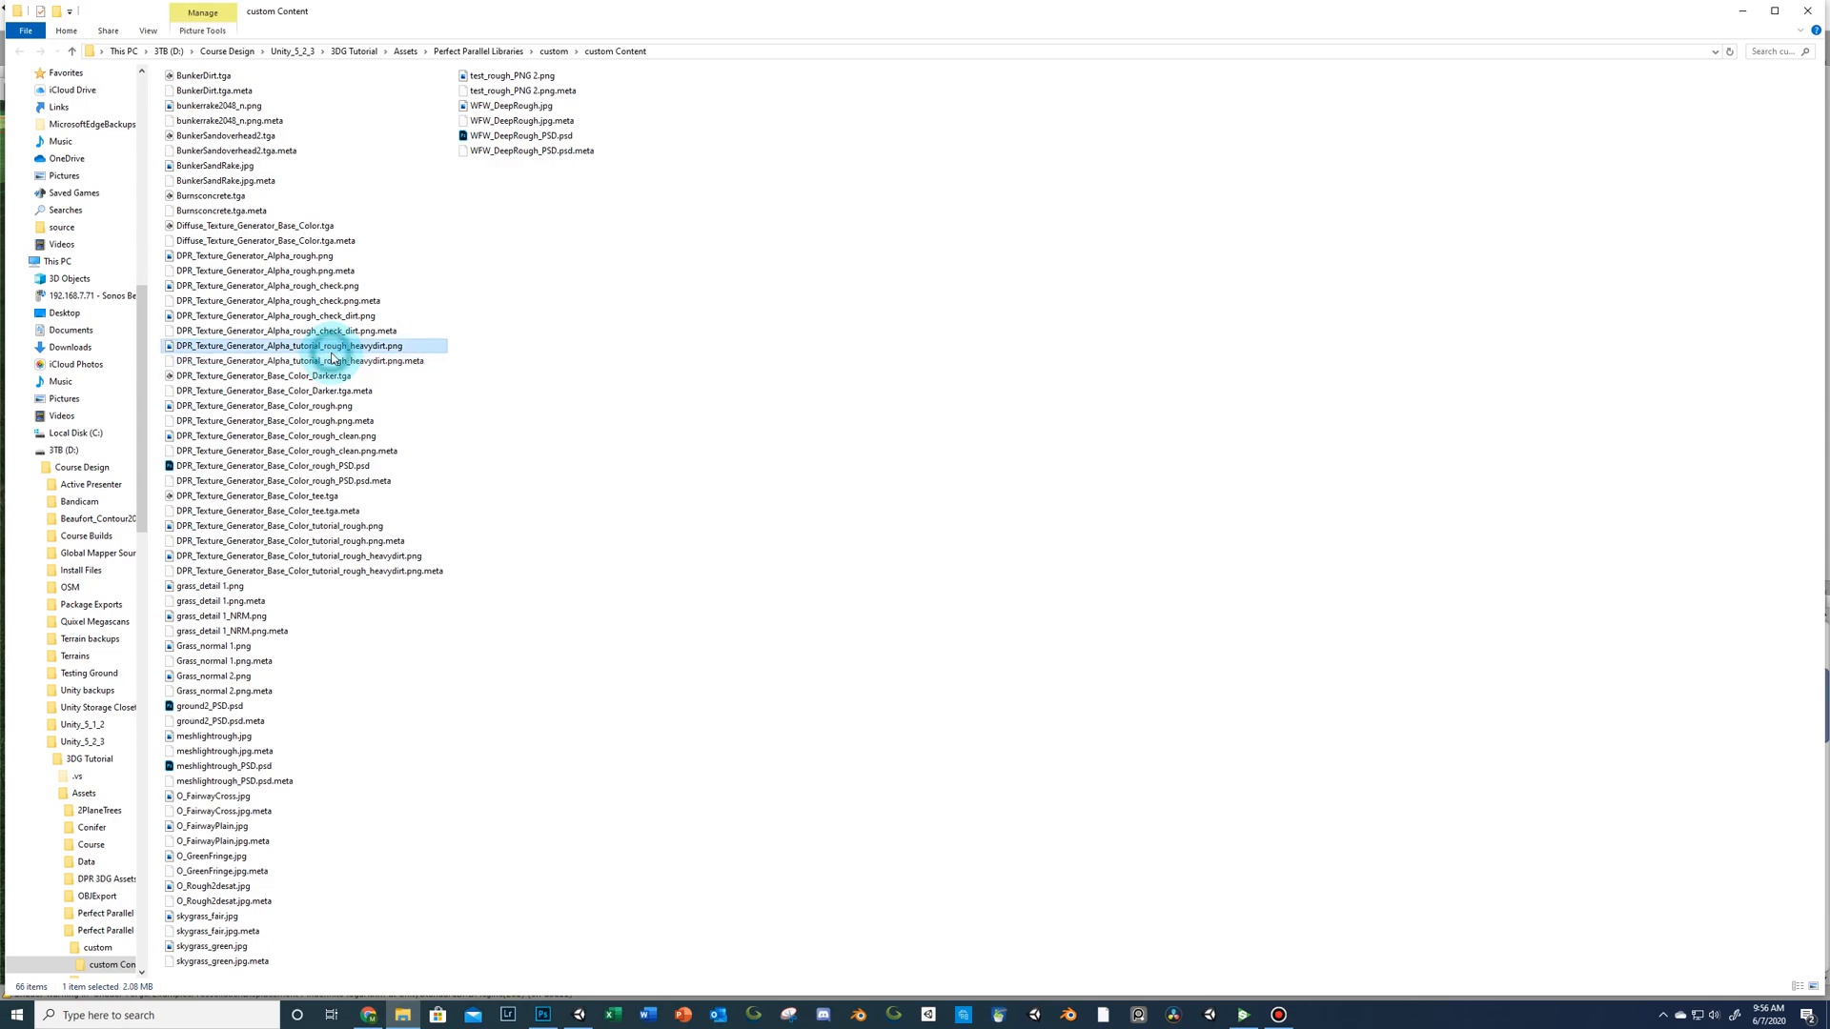
{"action": "right_click", "coordinate": [331, 351]}
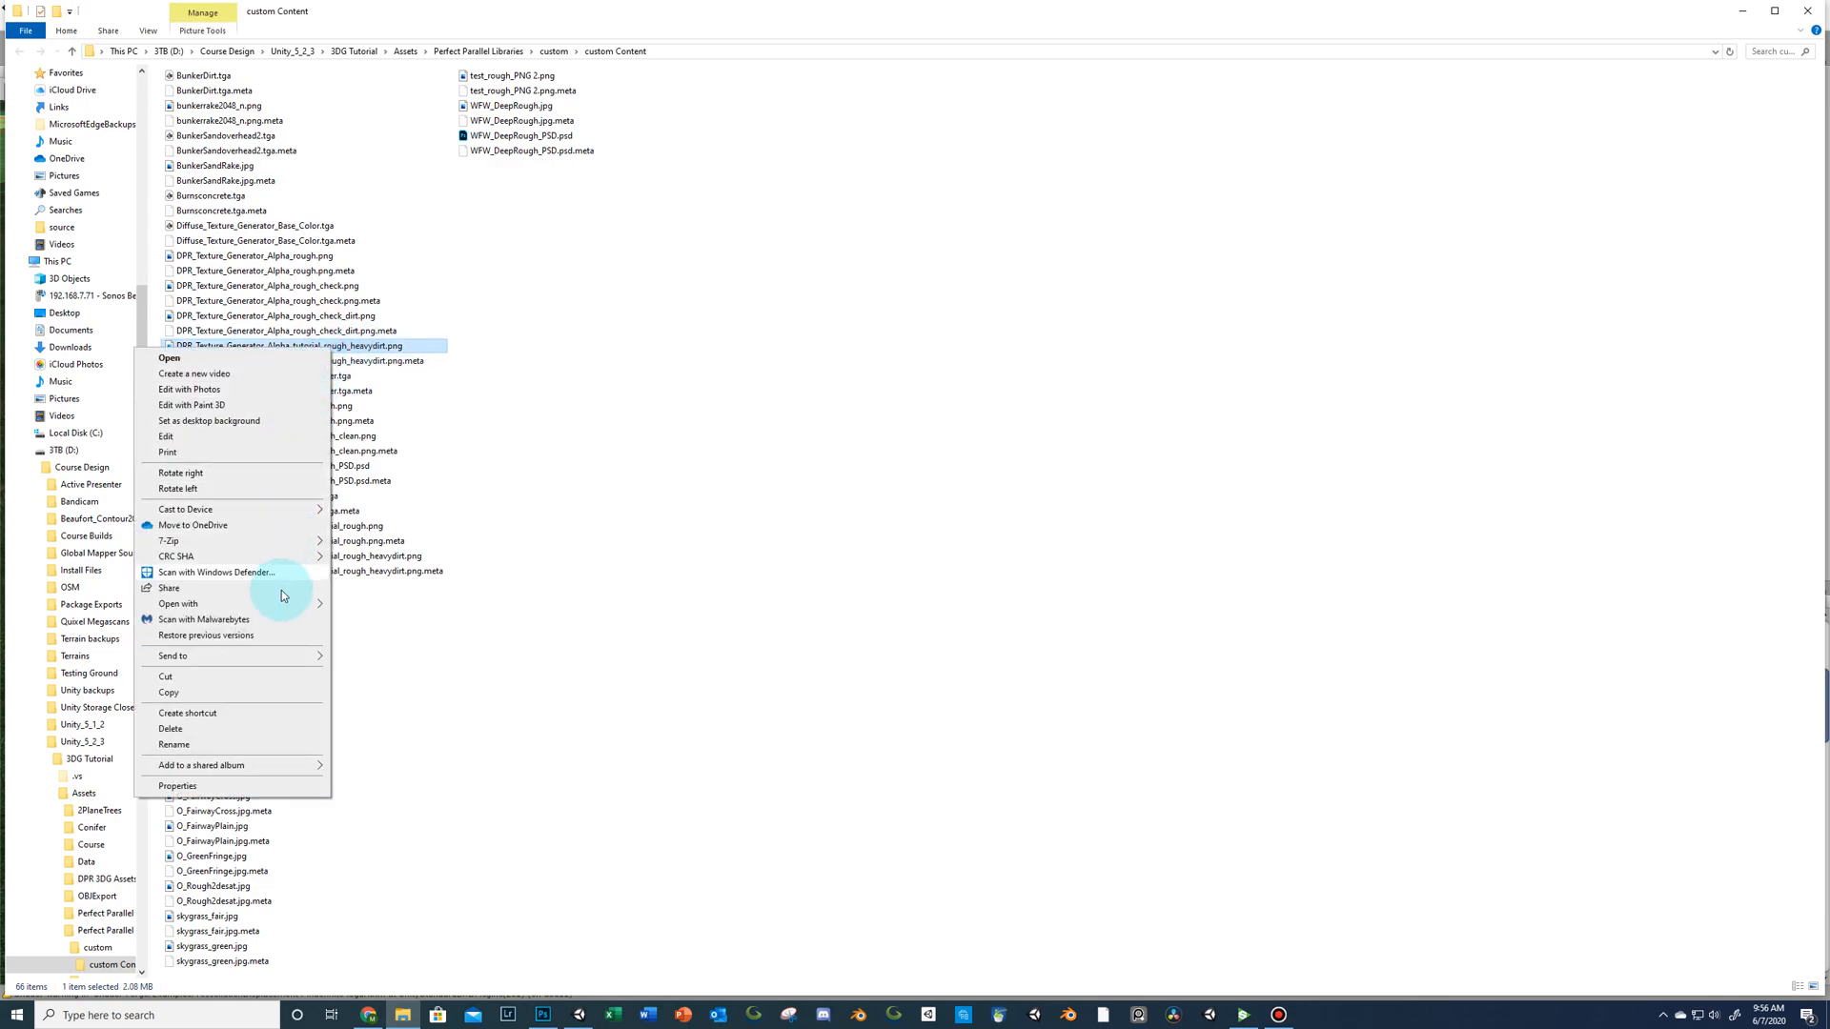
{"action": "mouse_move", "coordinate": [283, 606]}
{"action": "left_click", "coordinate": [506, 608]}
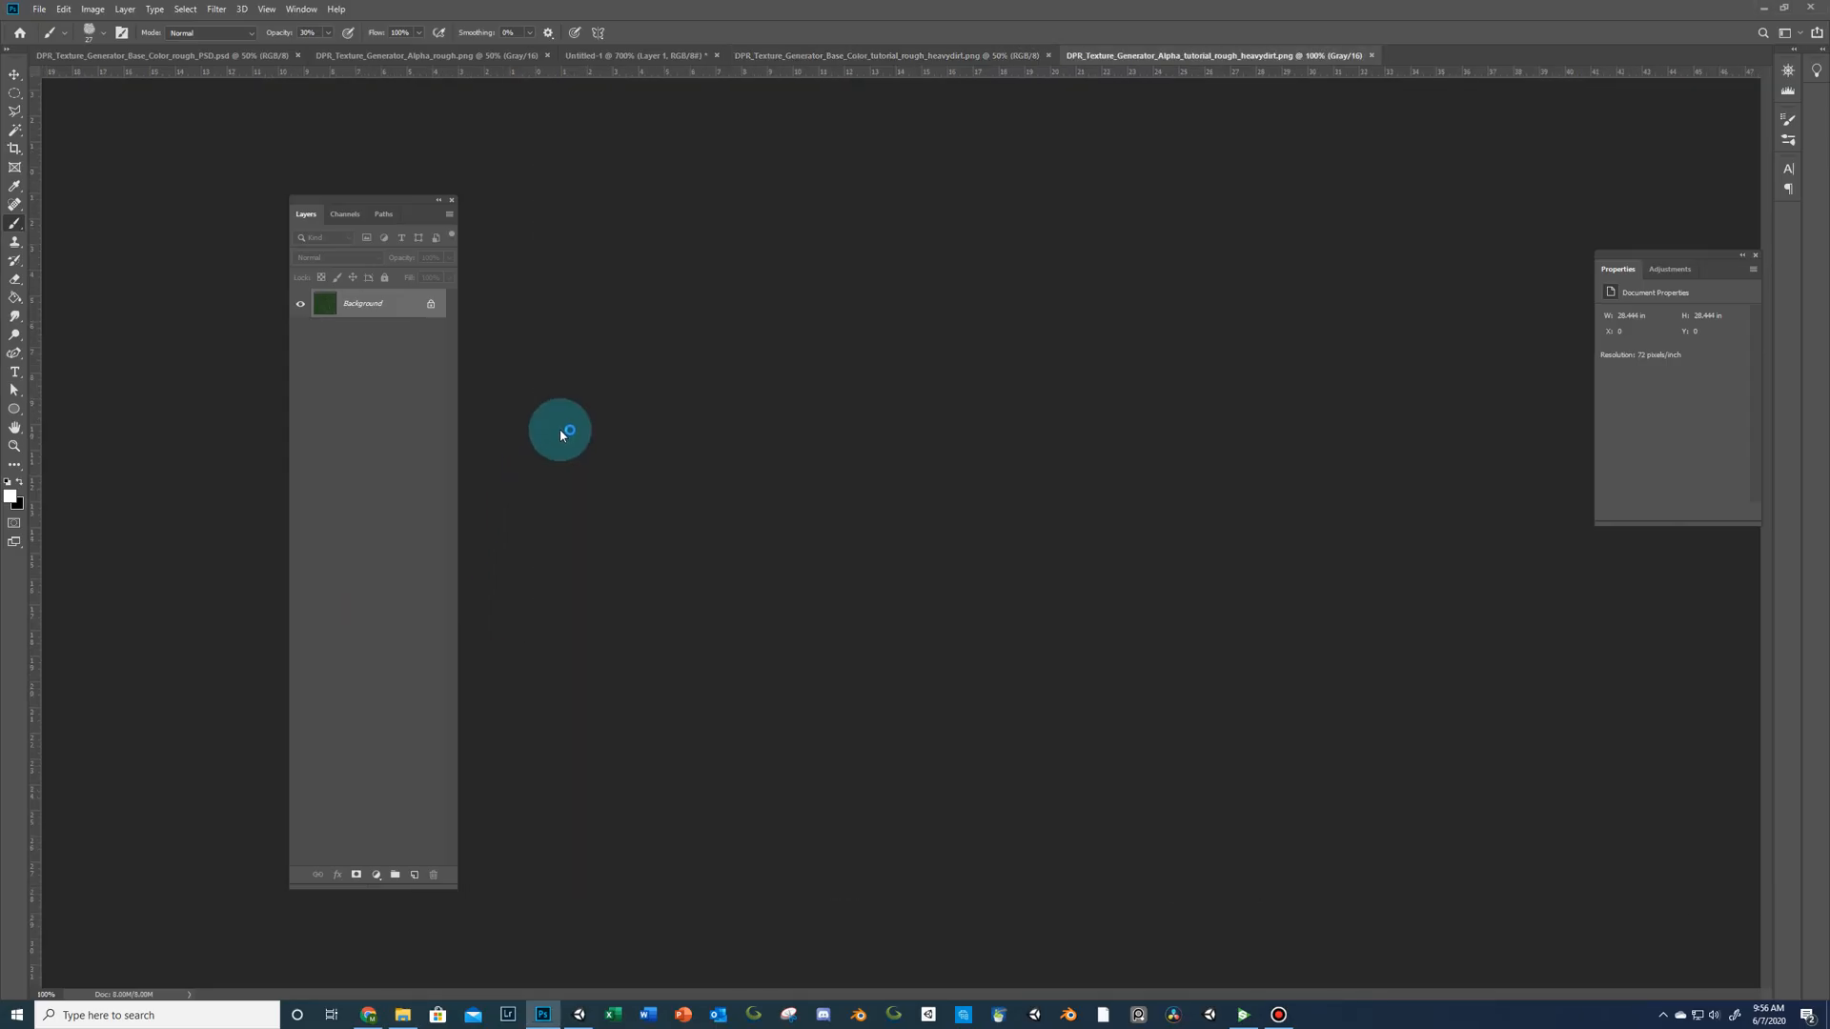
Select the entire alpha image and copy it.
{"action": "left_click", "coordinate": [189, 14]}
{"action": "left_click", "coordinate": [202, 30]}
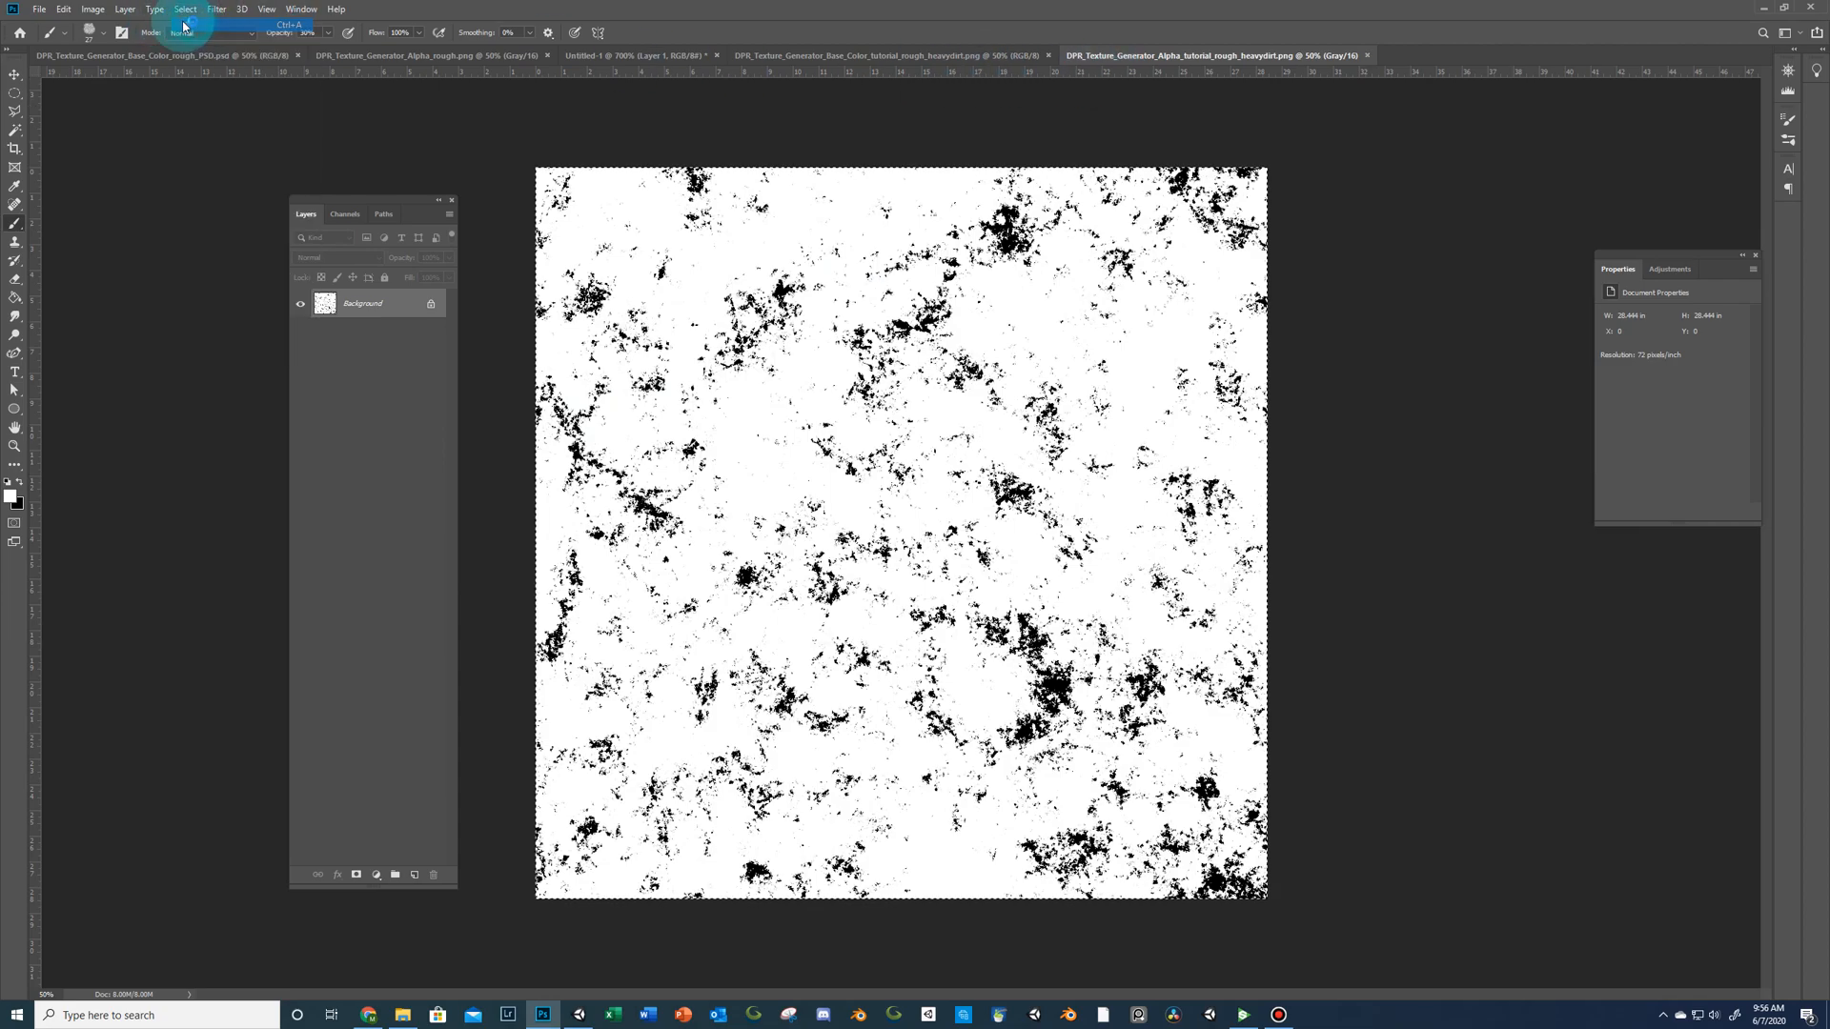
{"action": "left_click", "coordinate": [68, 14]}
{"action": "left_click", "coordinate": [91, 113]}
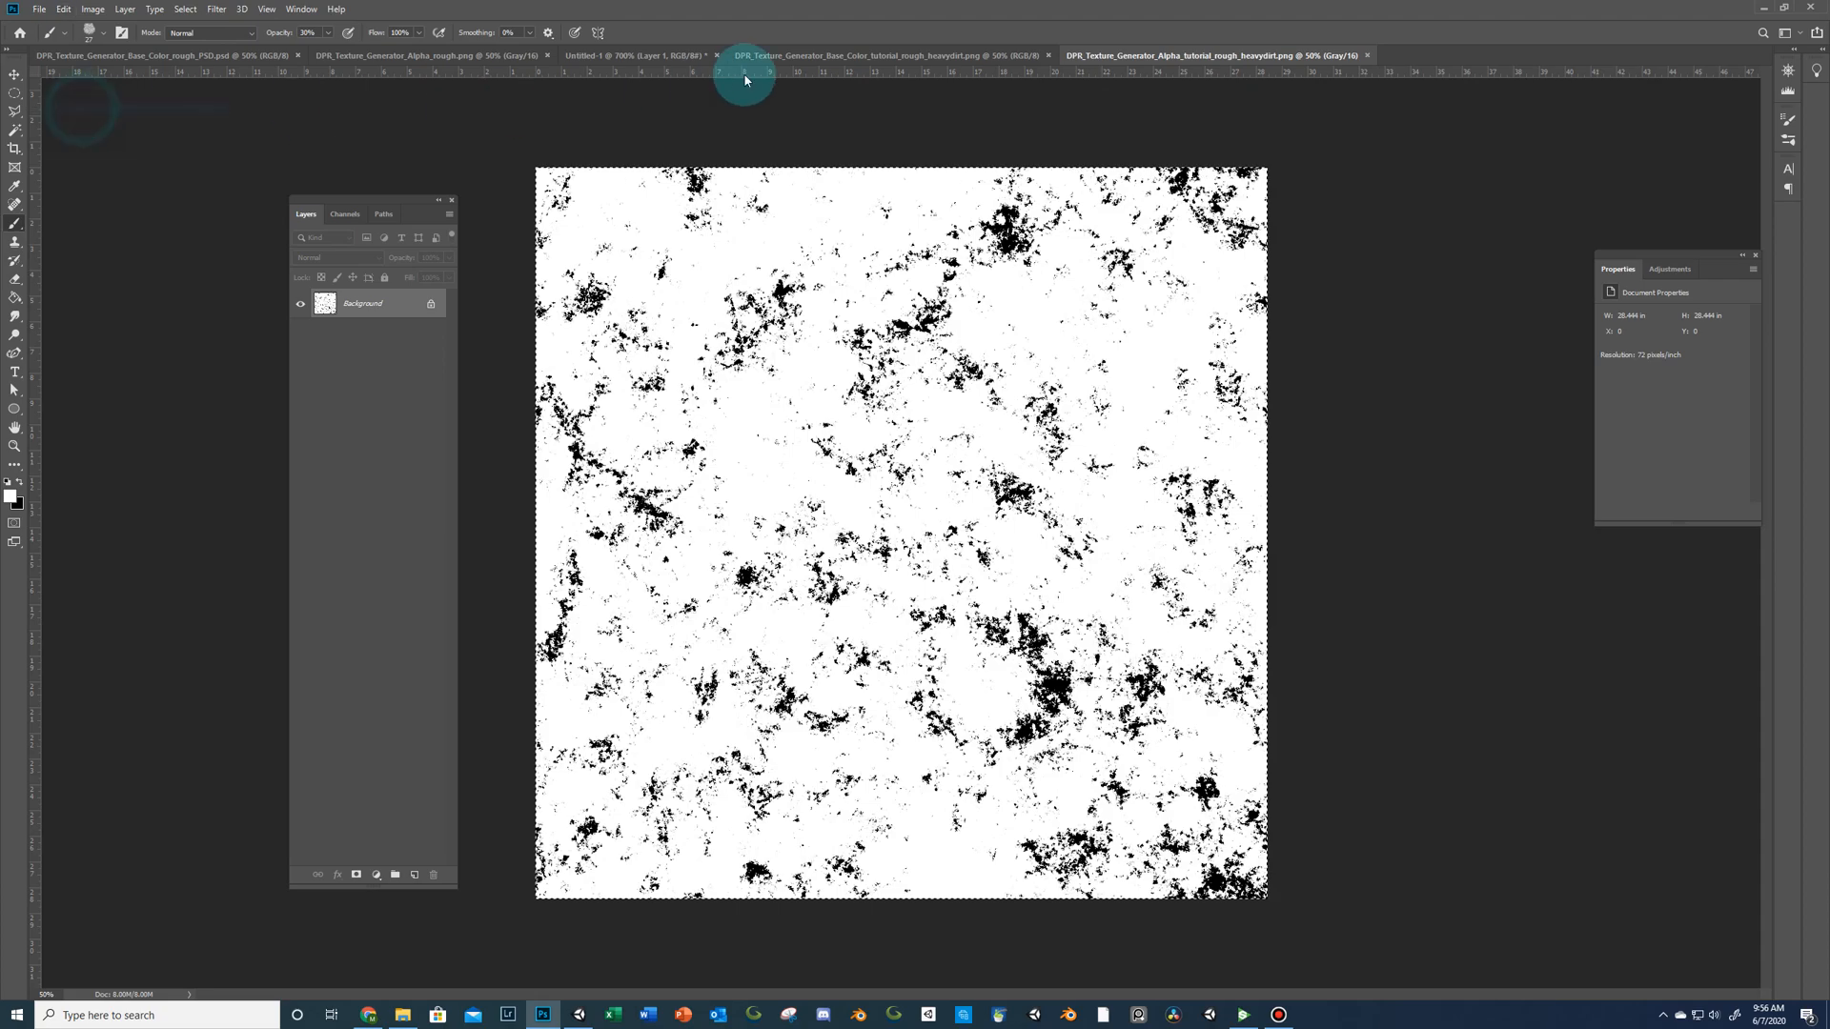
Add a new alpha channel to the tutorial_rough_heavydirt base color image and paste the copied alpha into it.
{"action": "left_click", "coordinate": [806, 58]}
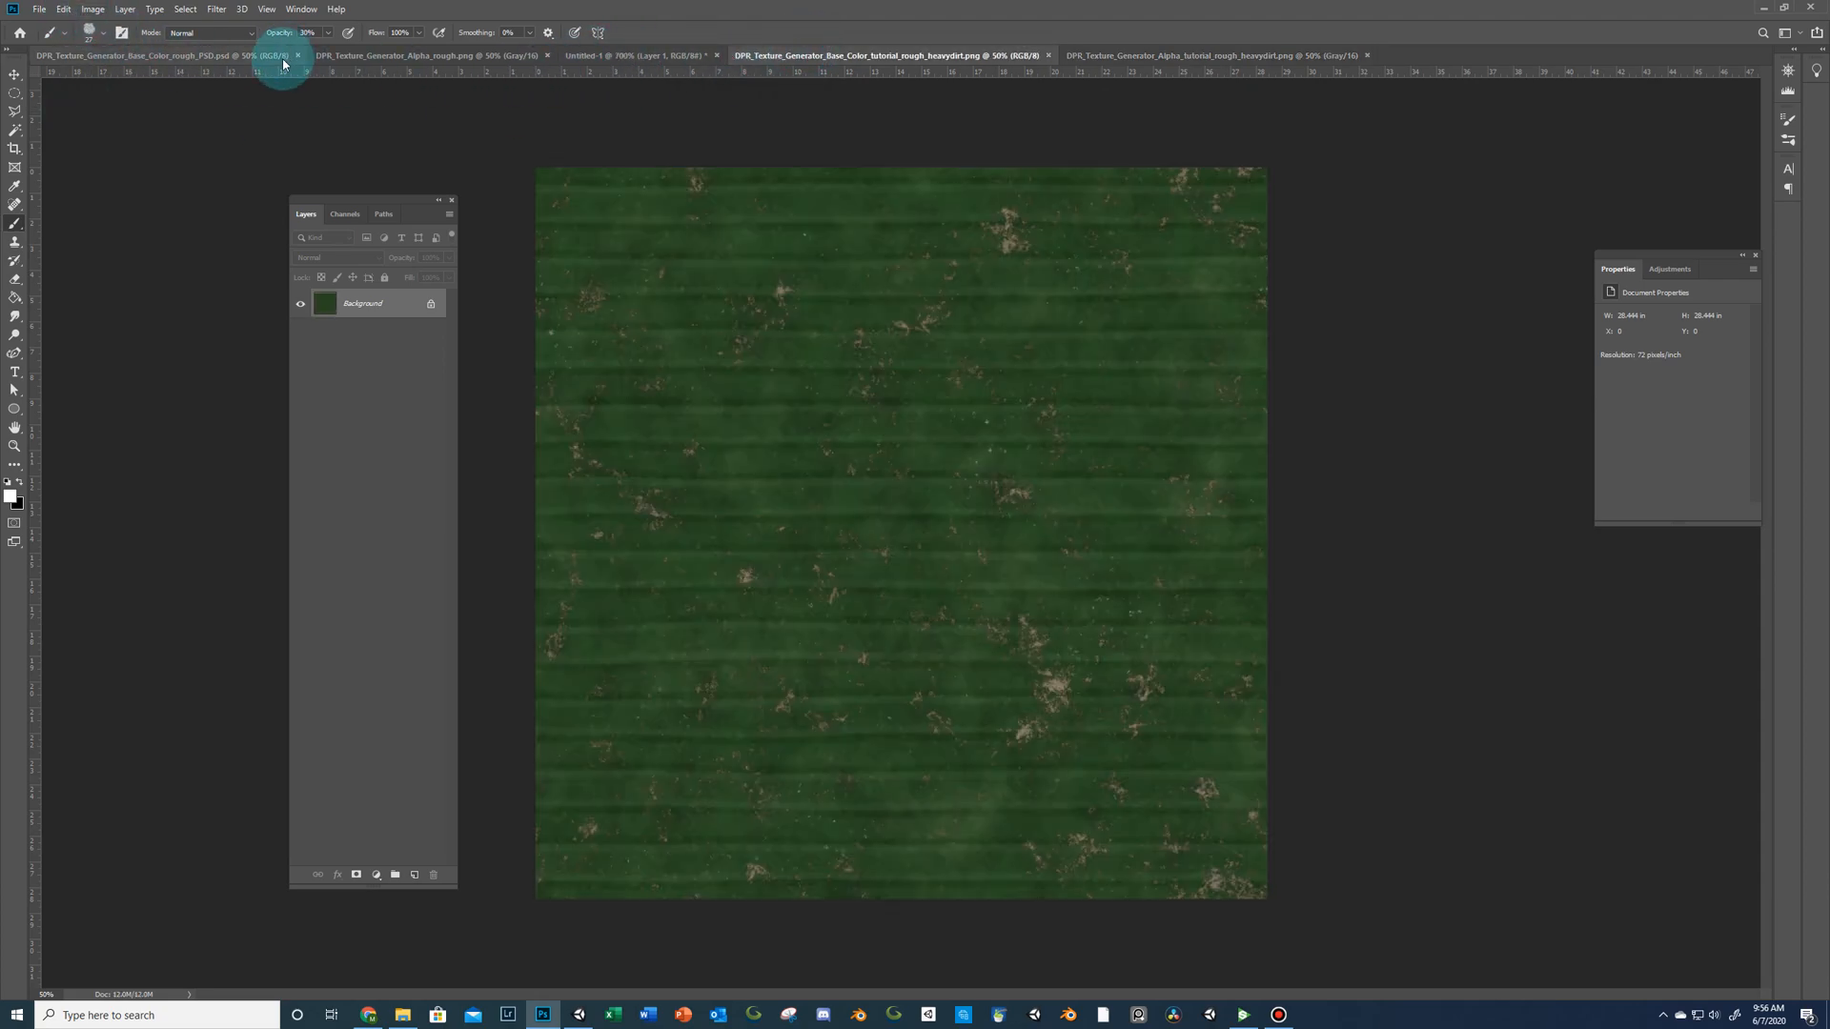
{"action": "left_click", "coordinate": [345, 214]}
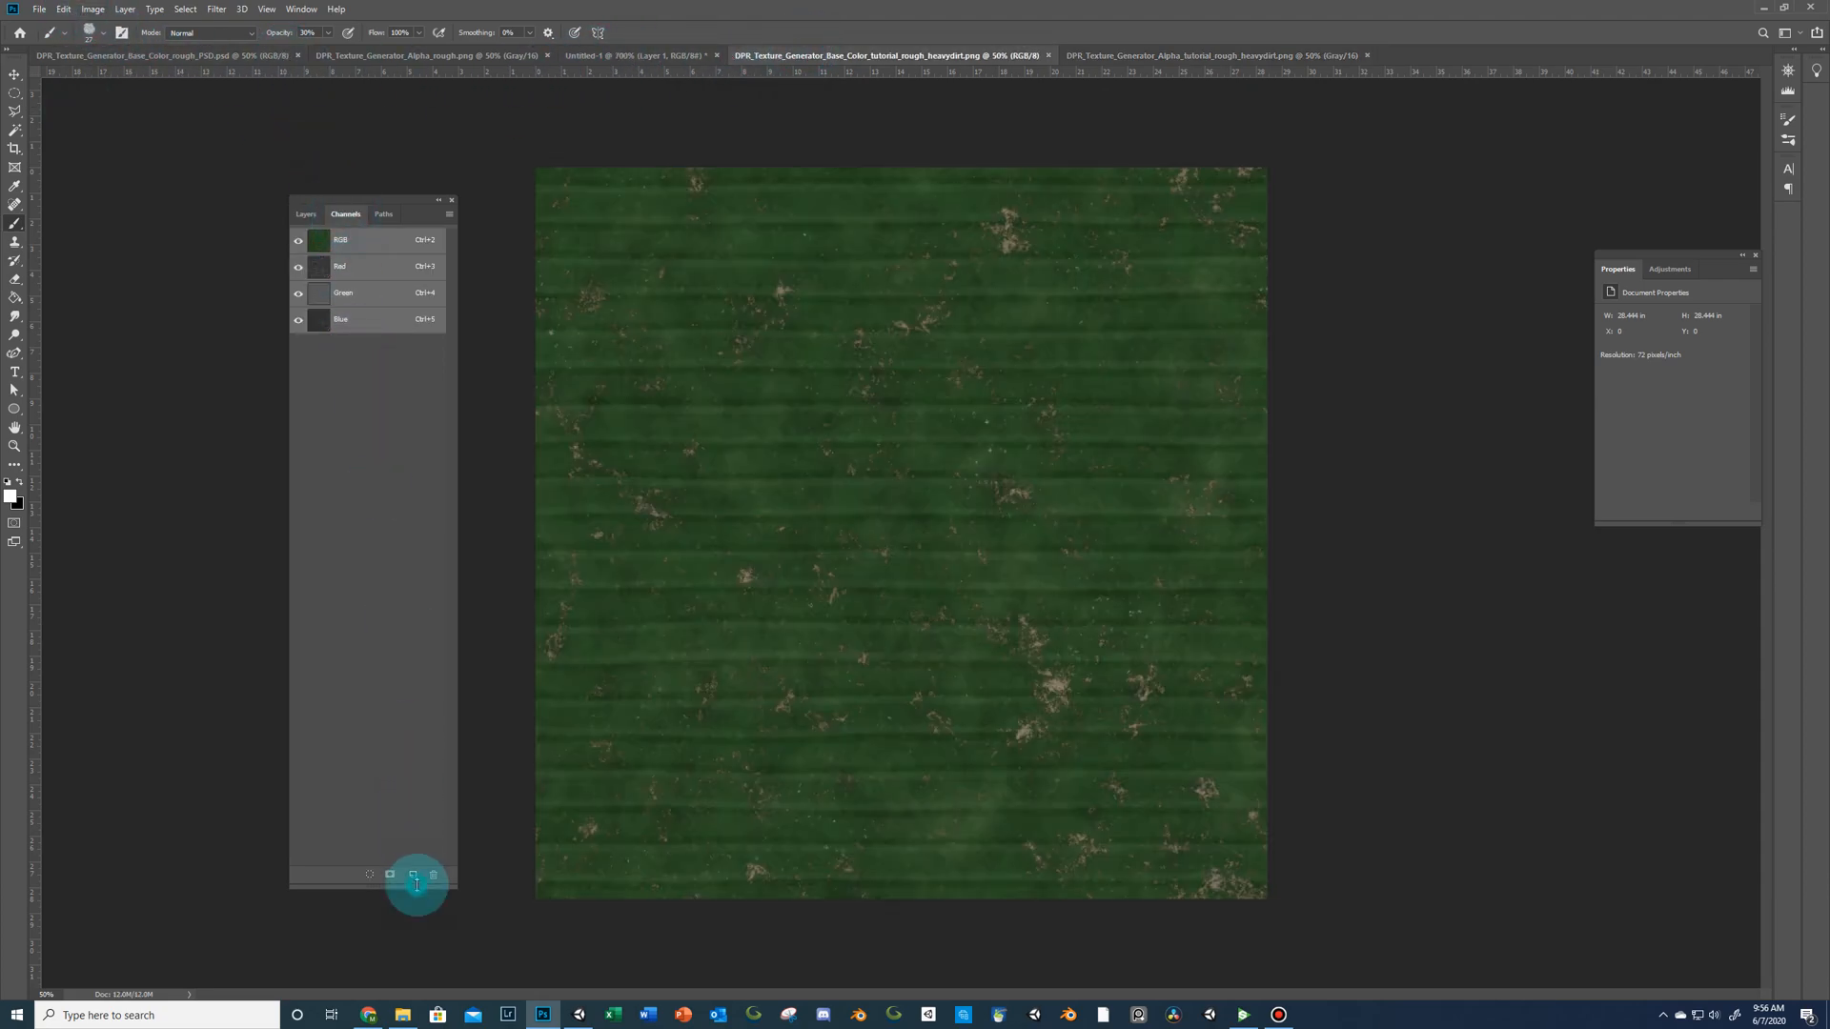
{"action": "left_click", "coordinate": [413, 875]}
{"action": "left_click", "coordinate": [63, 9]}
{"action": "left_click", "coordinate": [76, 134]}
Make the RGB channels visible, hide the Alpha 1 channel and return to the layer list.
{"action": "left_click", "coordinate": [299, 240]}
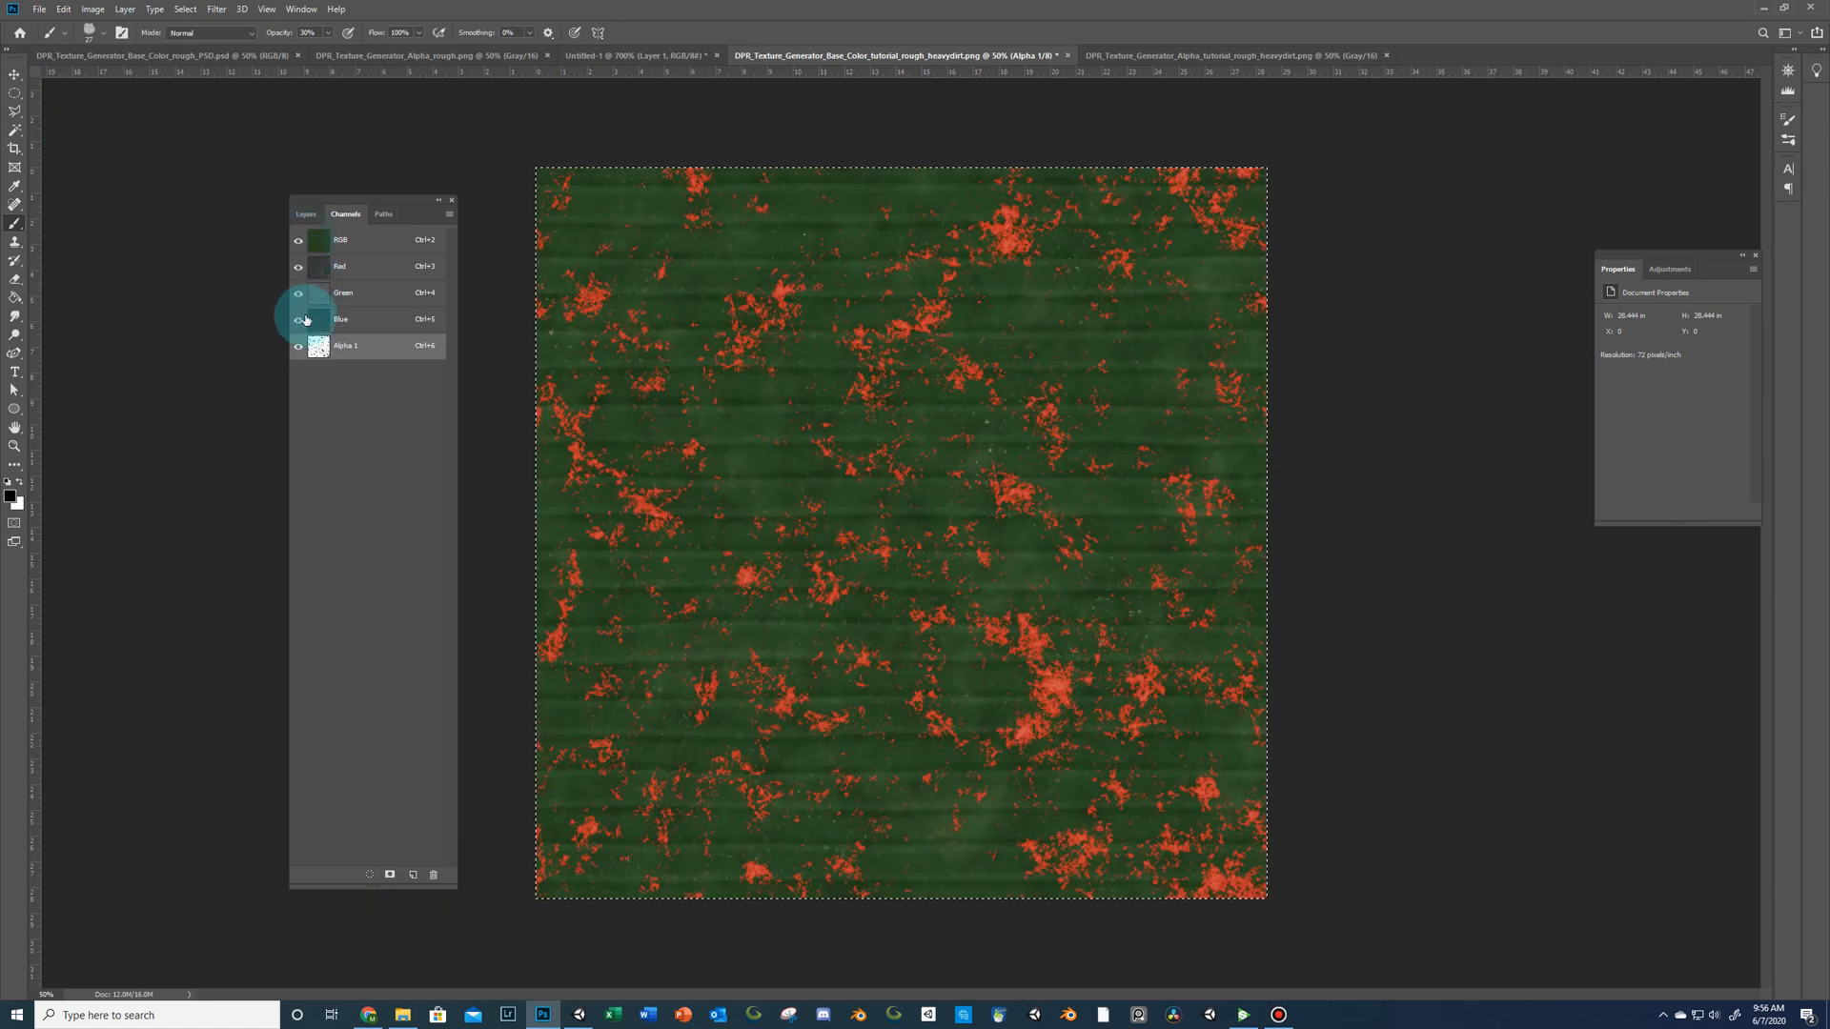
{"action": "left_click", "coordinate": [298, 346]}
{"action": "left_click", "coordinate": [305, 214]}
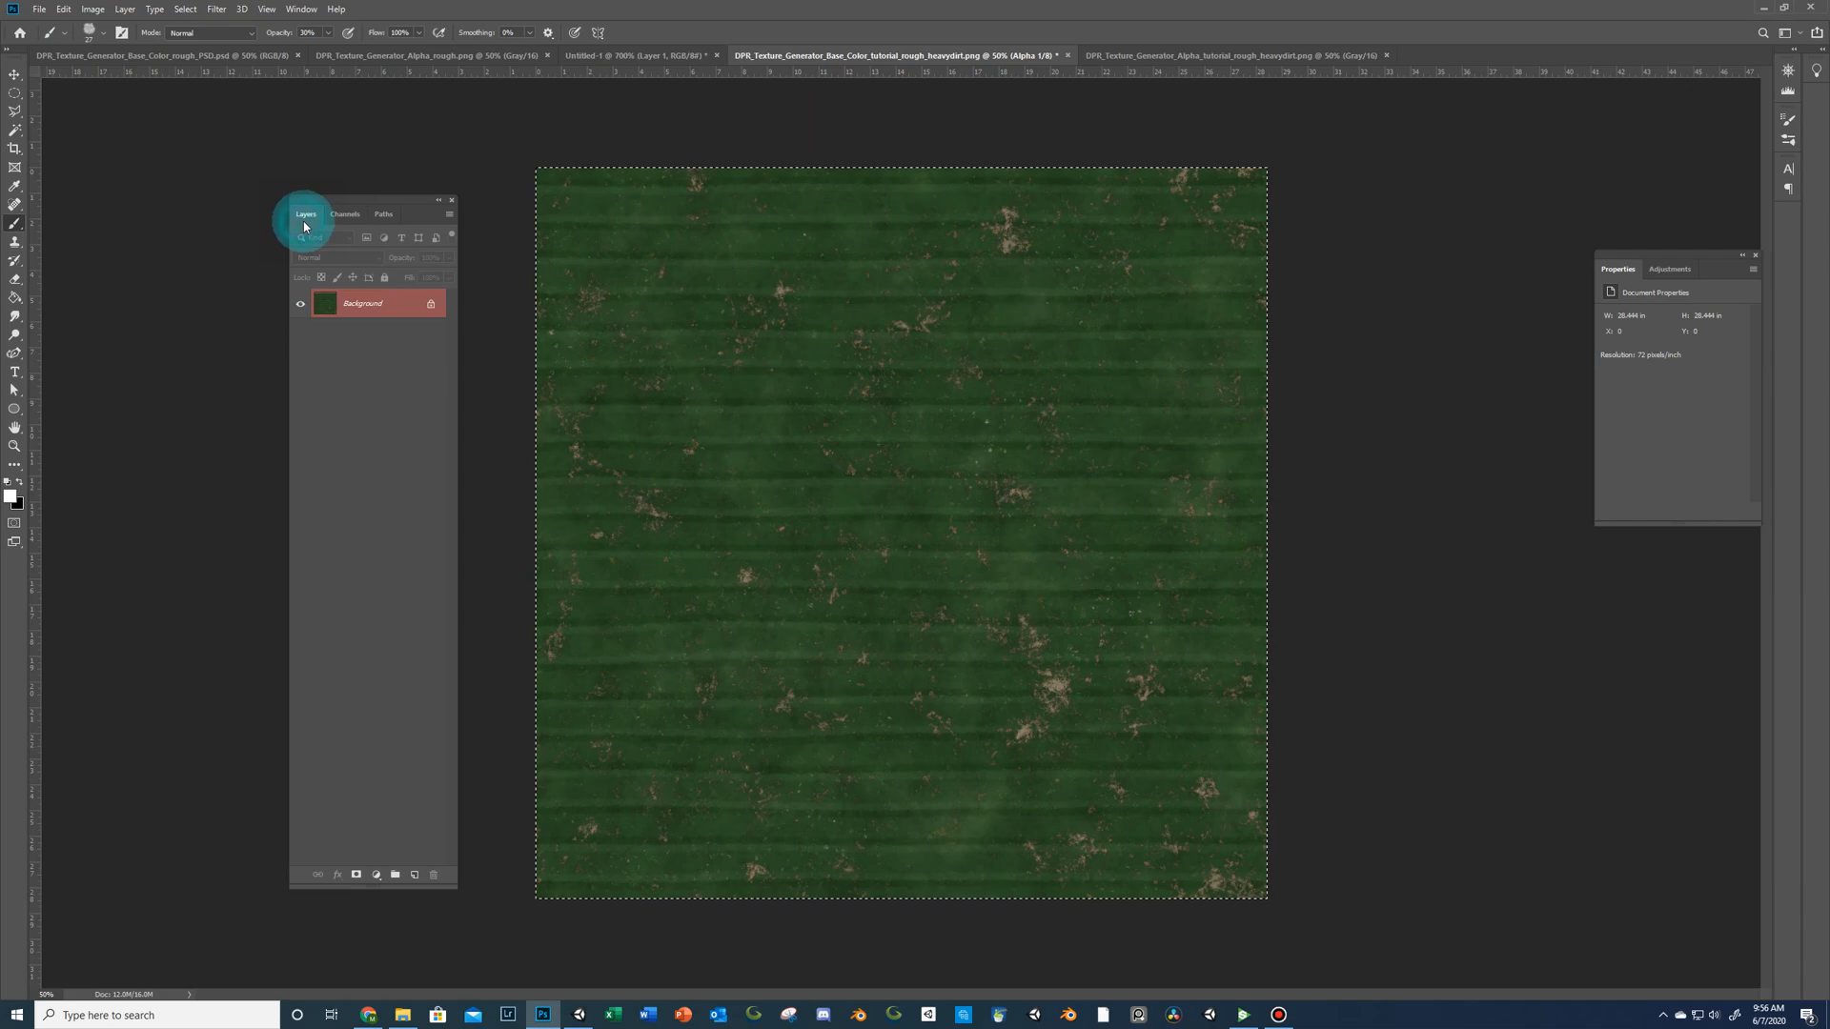
Save the combined image in Photoshop format as DPR_Texture_Generator_Base_Color_tutorial_rough_heavydirt_PSD in the custom Content folder.
{"action": "left_click", "coordinate": [39, 9]}
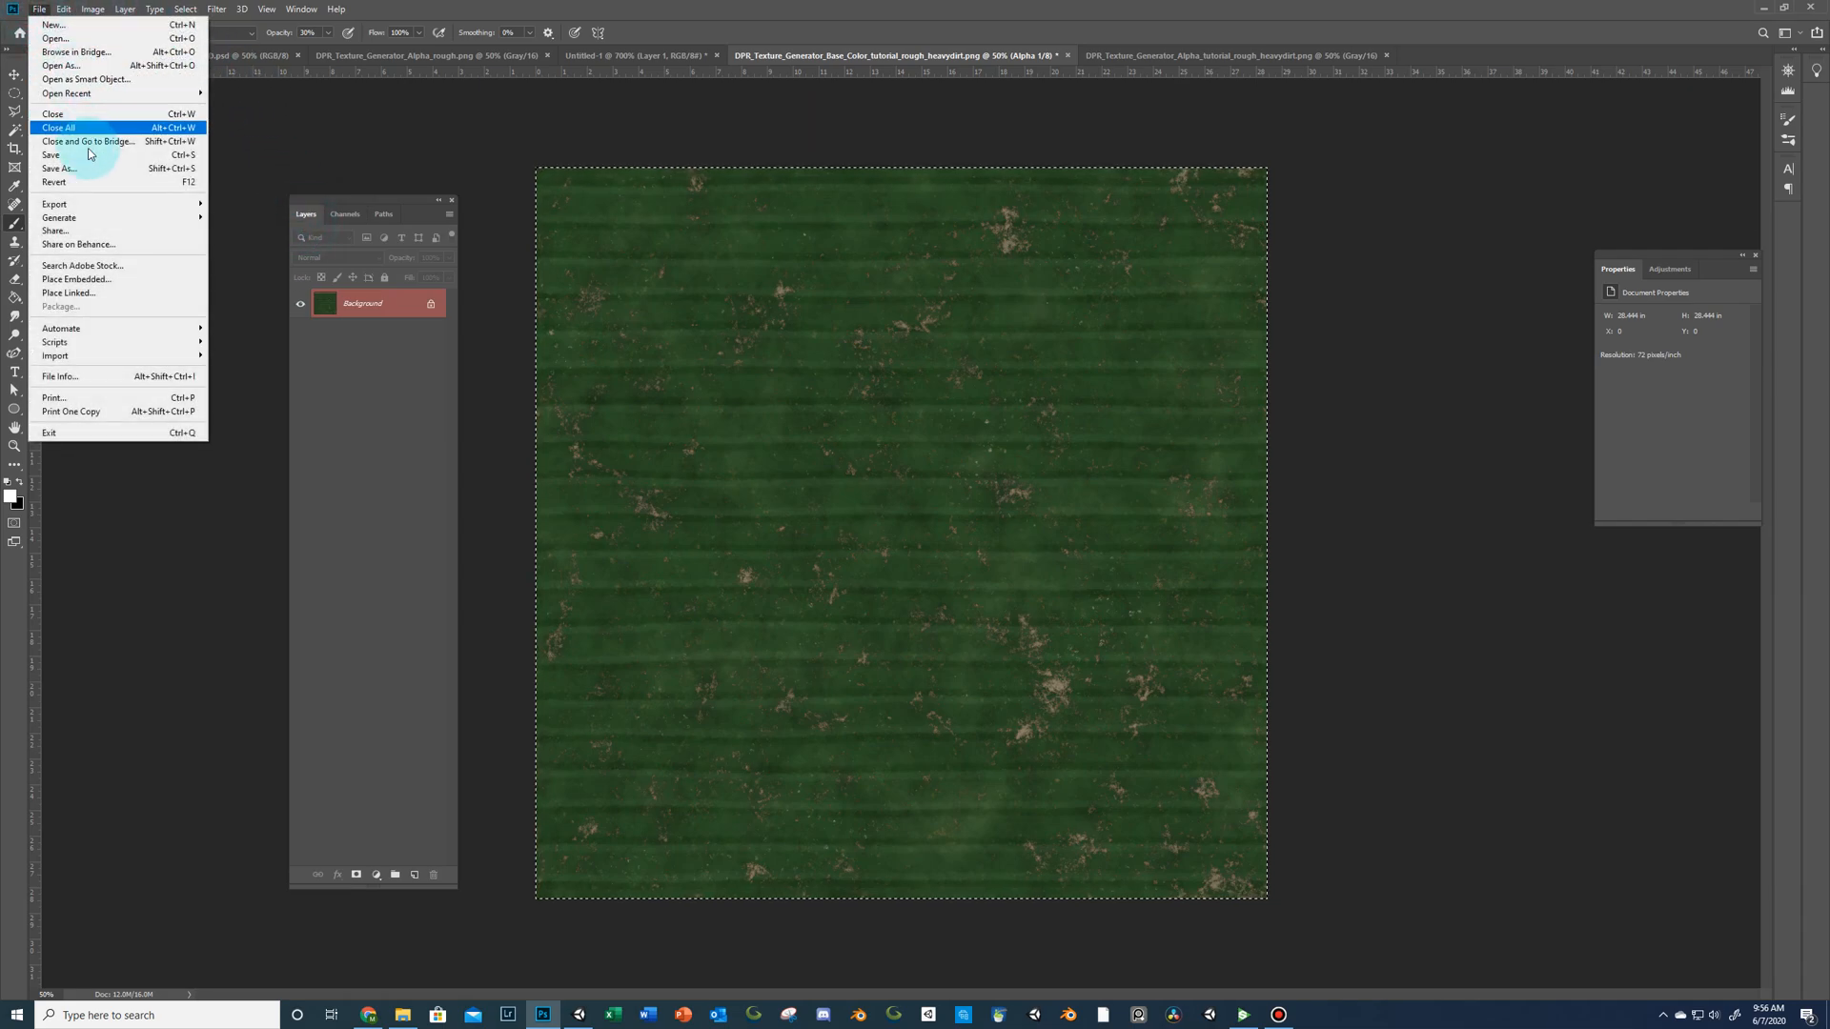
{"action": "left_click", "coordinate": [93, 157]}
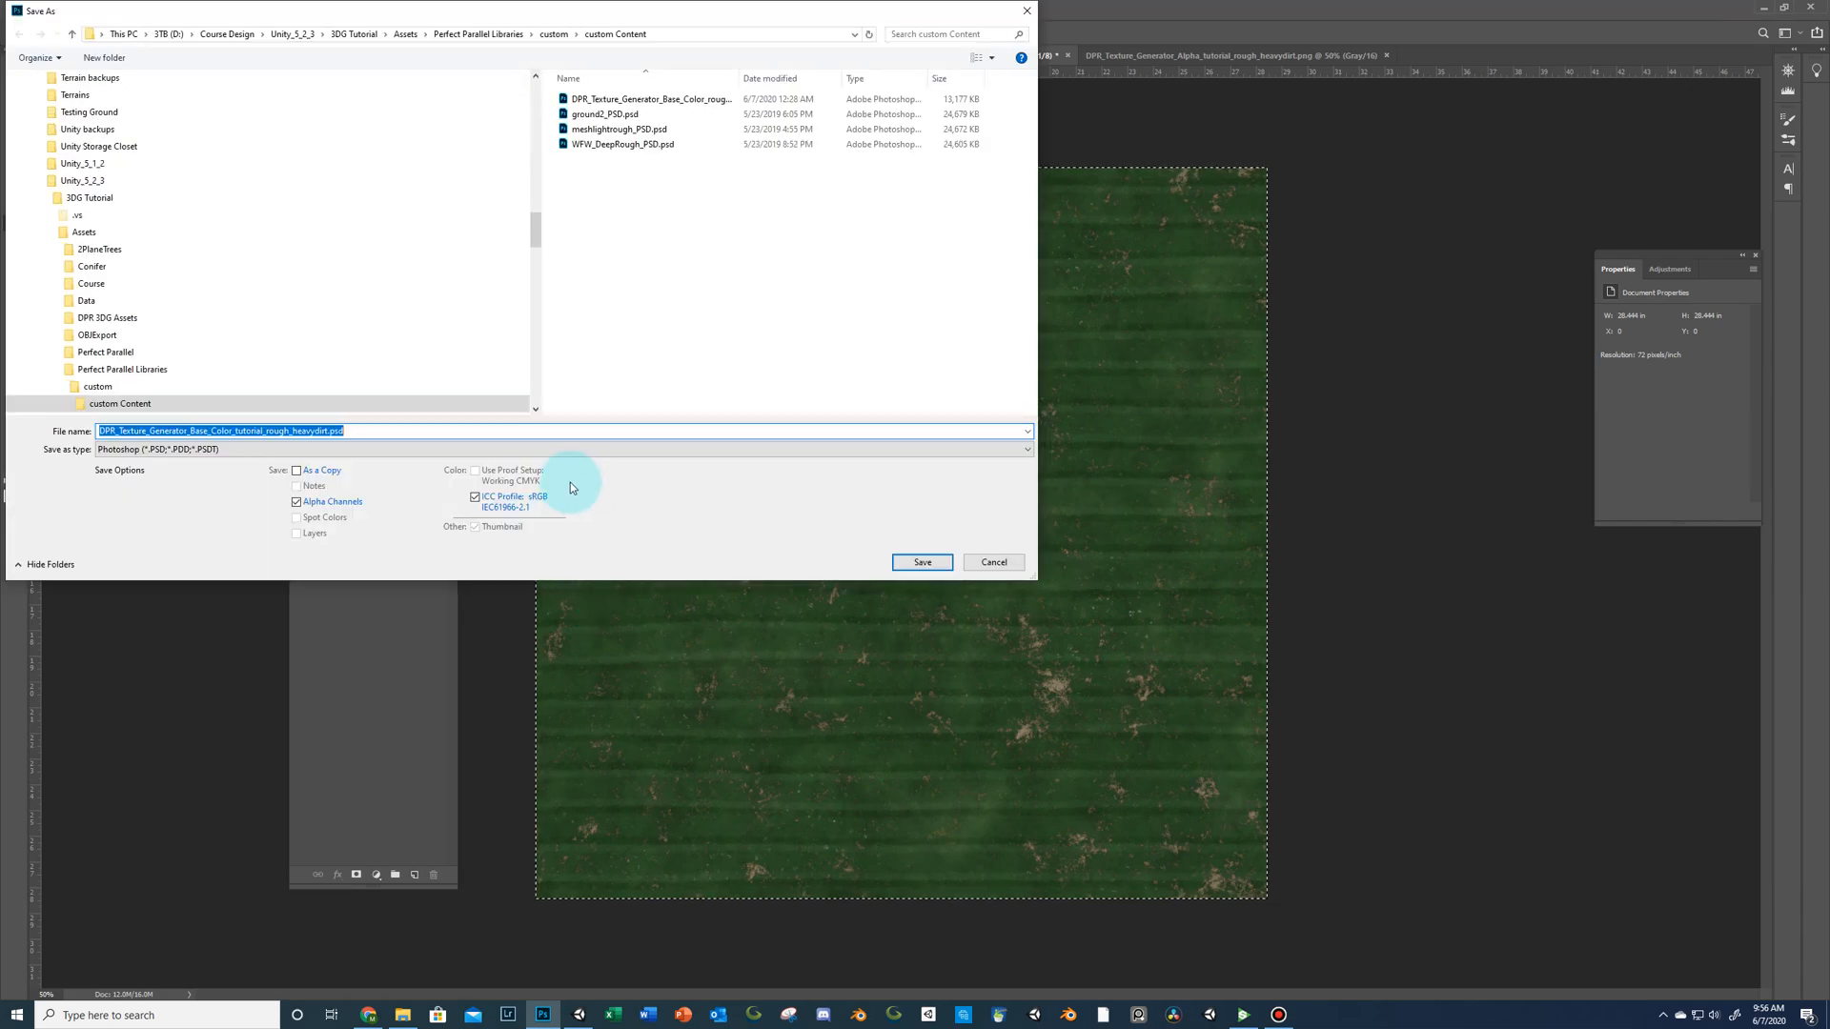
{"action": "left_click", "coordinate": [345, 431]}
{"action": "key", "text": "BackSpace"}
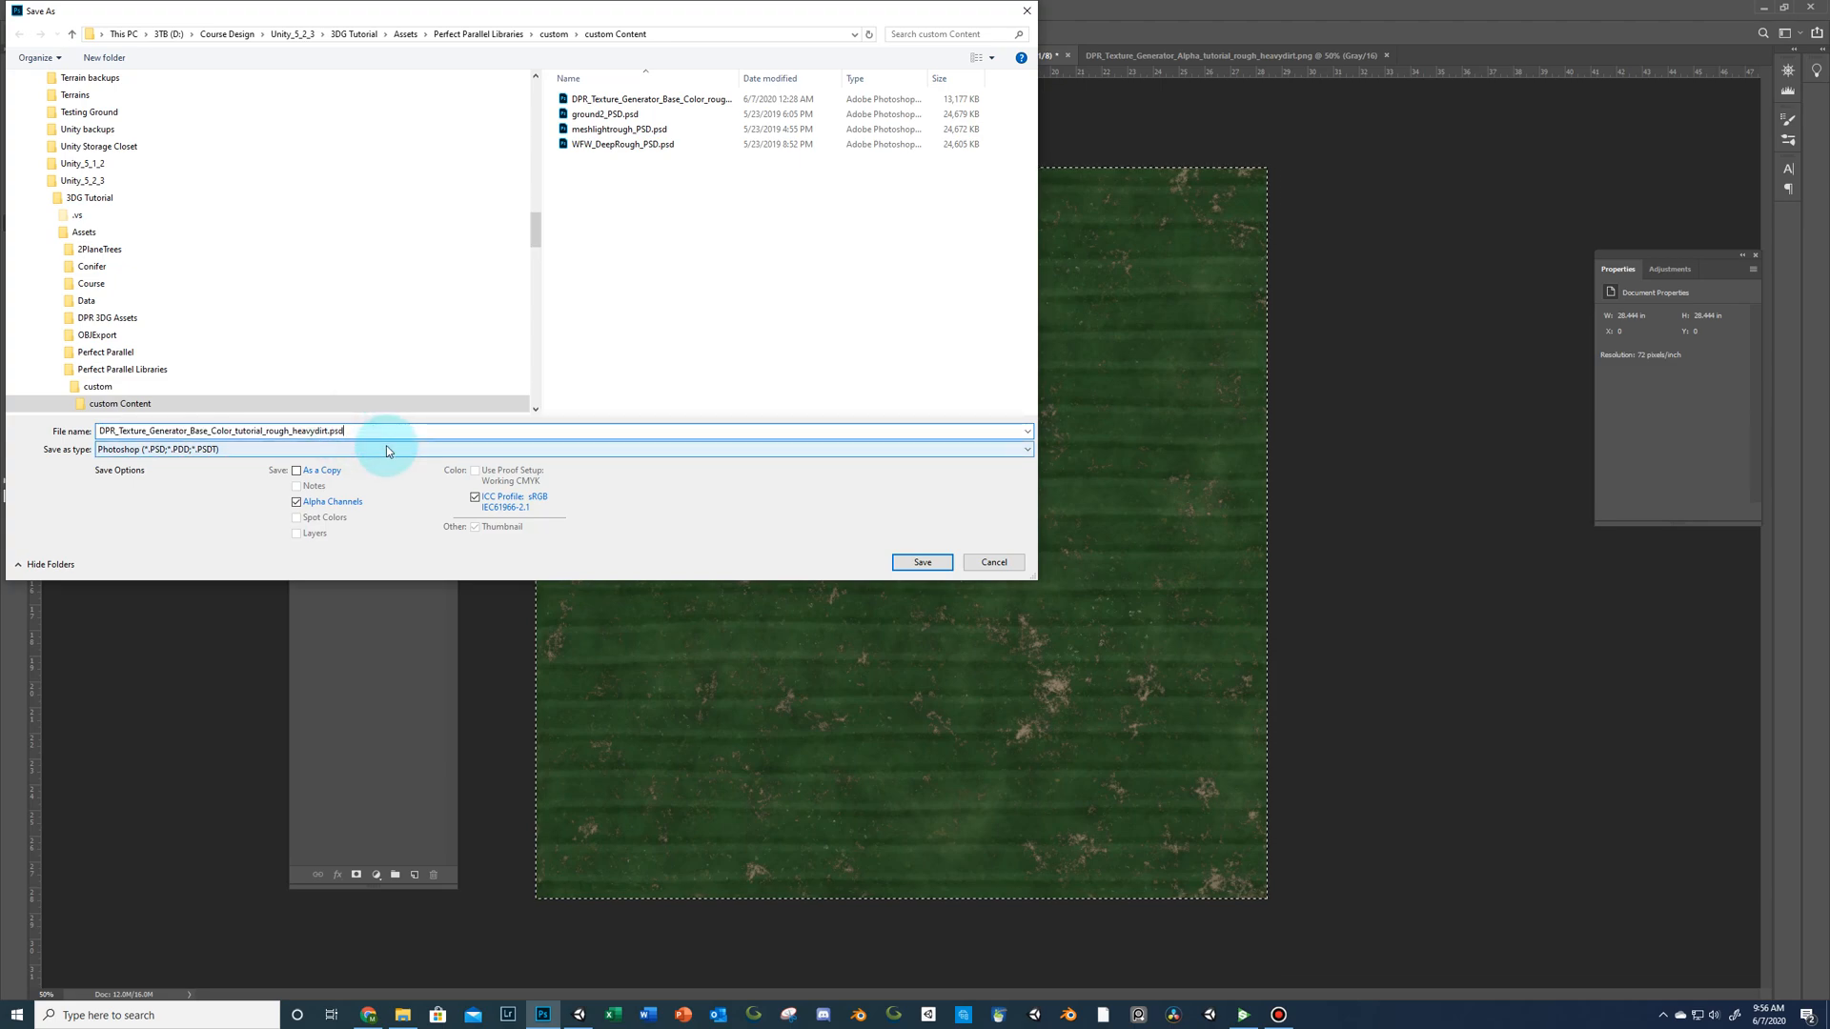
{"action": "key", "text": "BackSpace"}
{"action": "key", "text": "BackSpace"}
{"action": "key", "text": "BackSpace"}
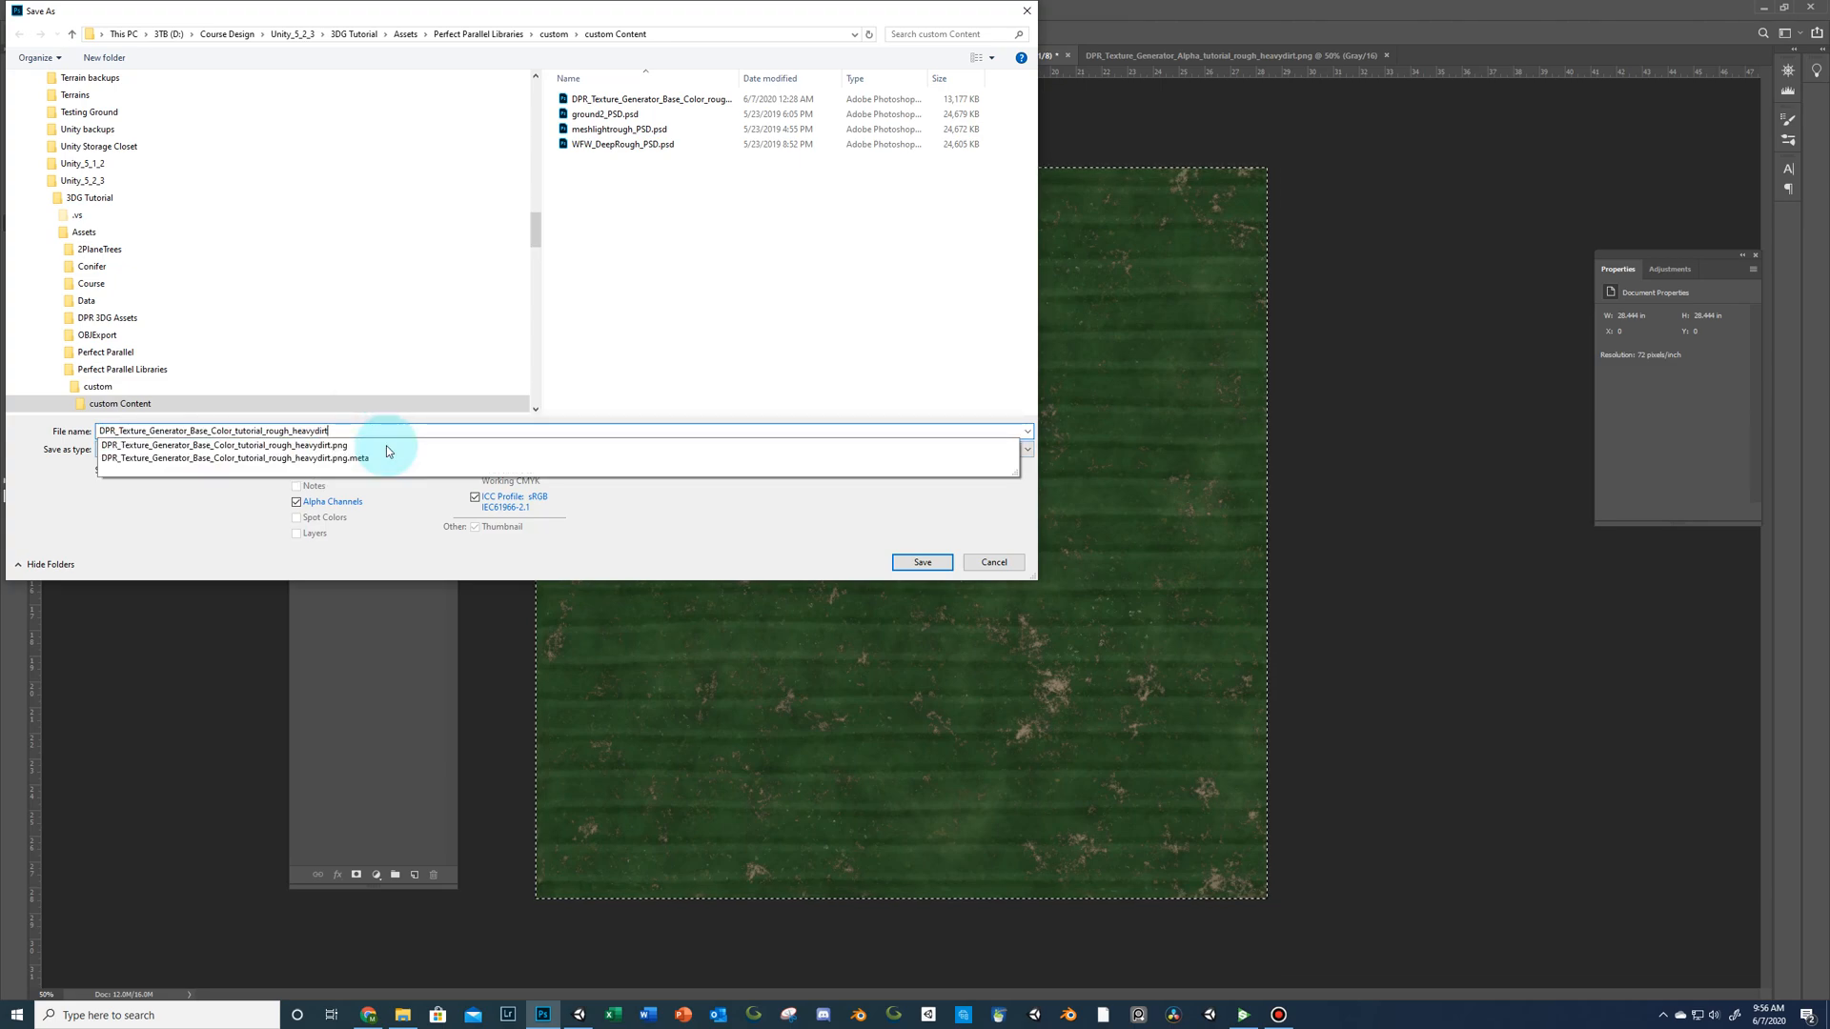
{"action": "type", "text": "_PSD"}
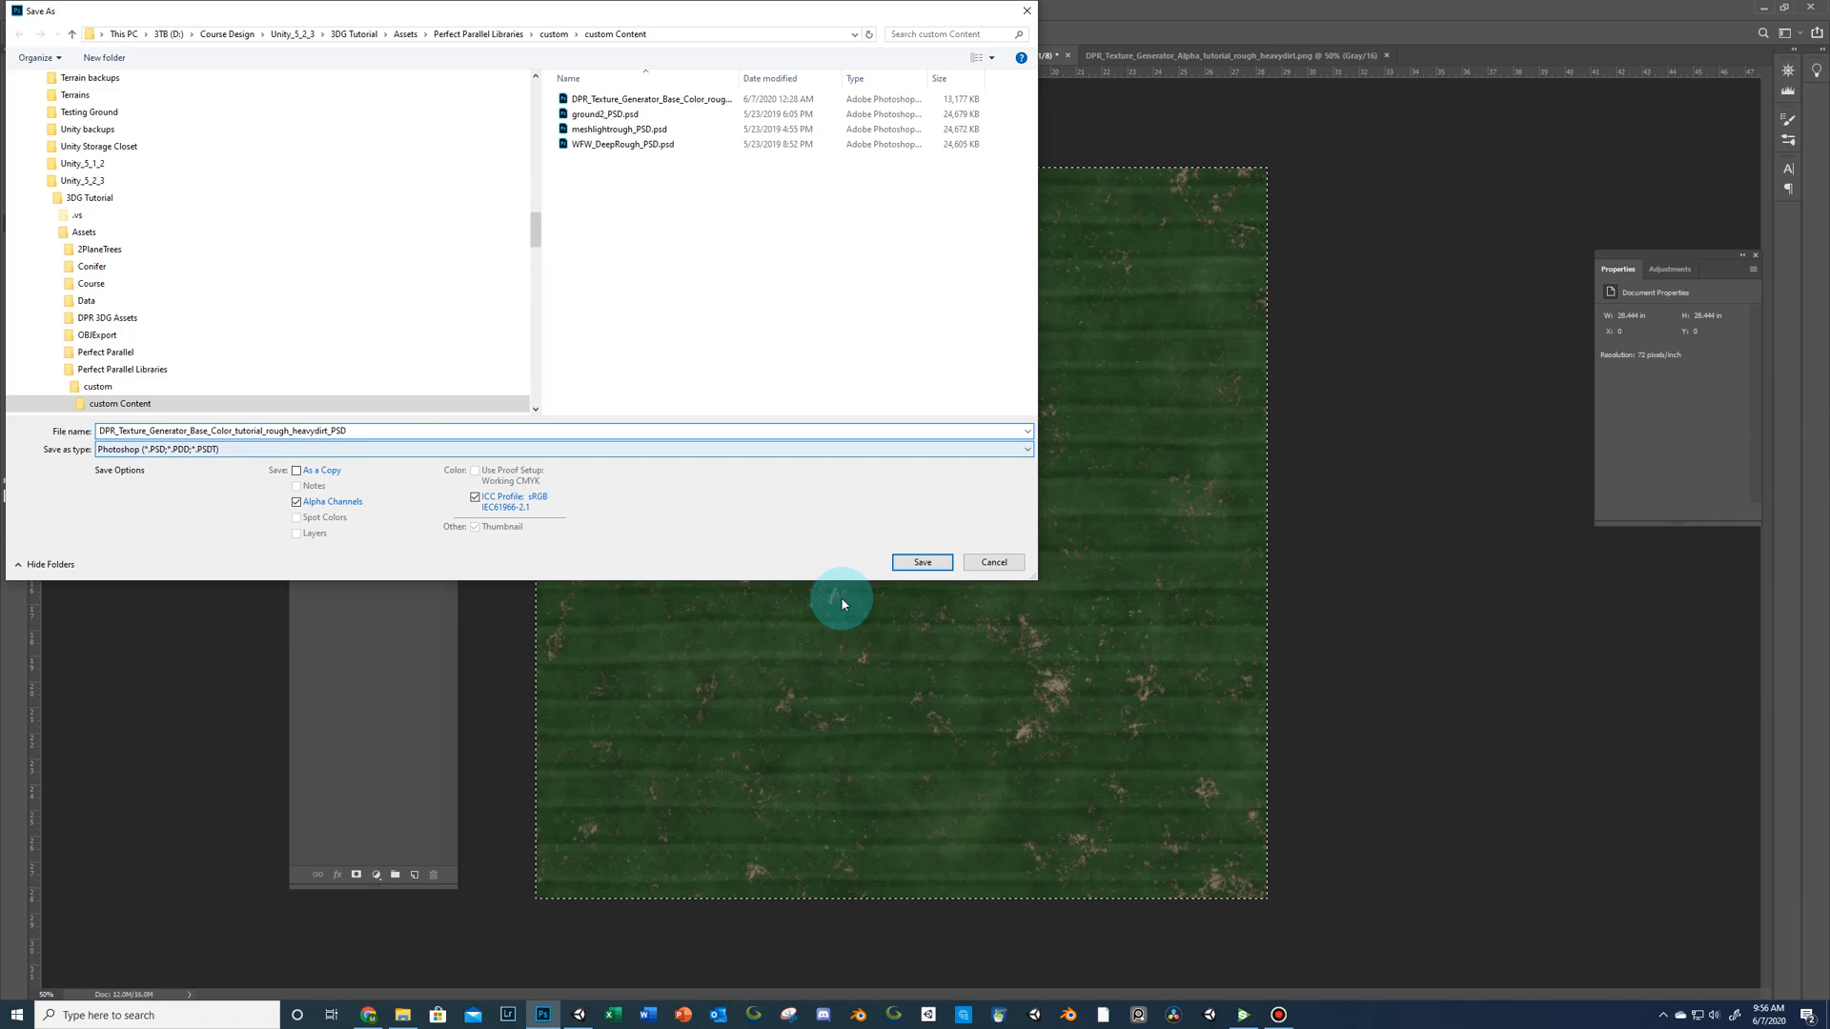
{"action": "left_click", "coordinate": [922, 562]}
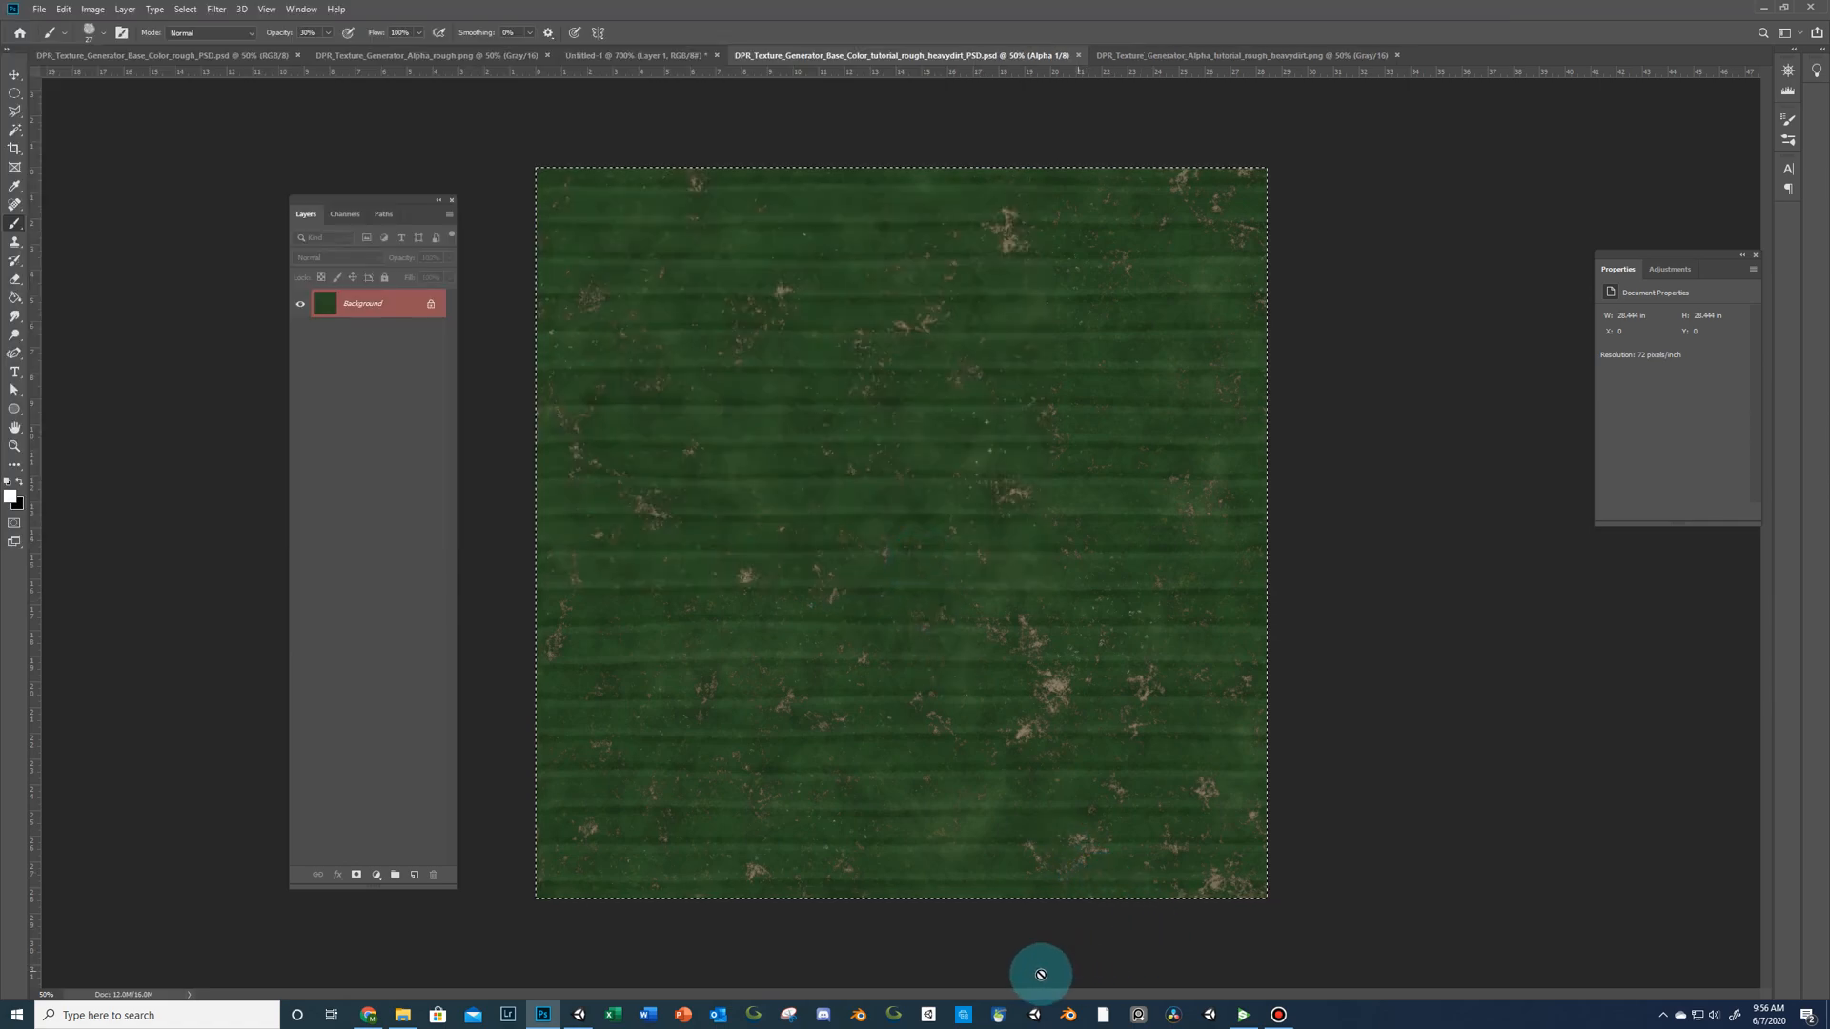
Switch to Unity, select the Spline 0_FBX_grass object in the scene and open its Rough material's settings.
{"action": "left_click", "coordinate": [579, 1015]}
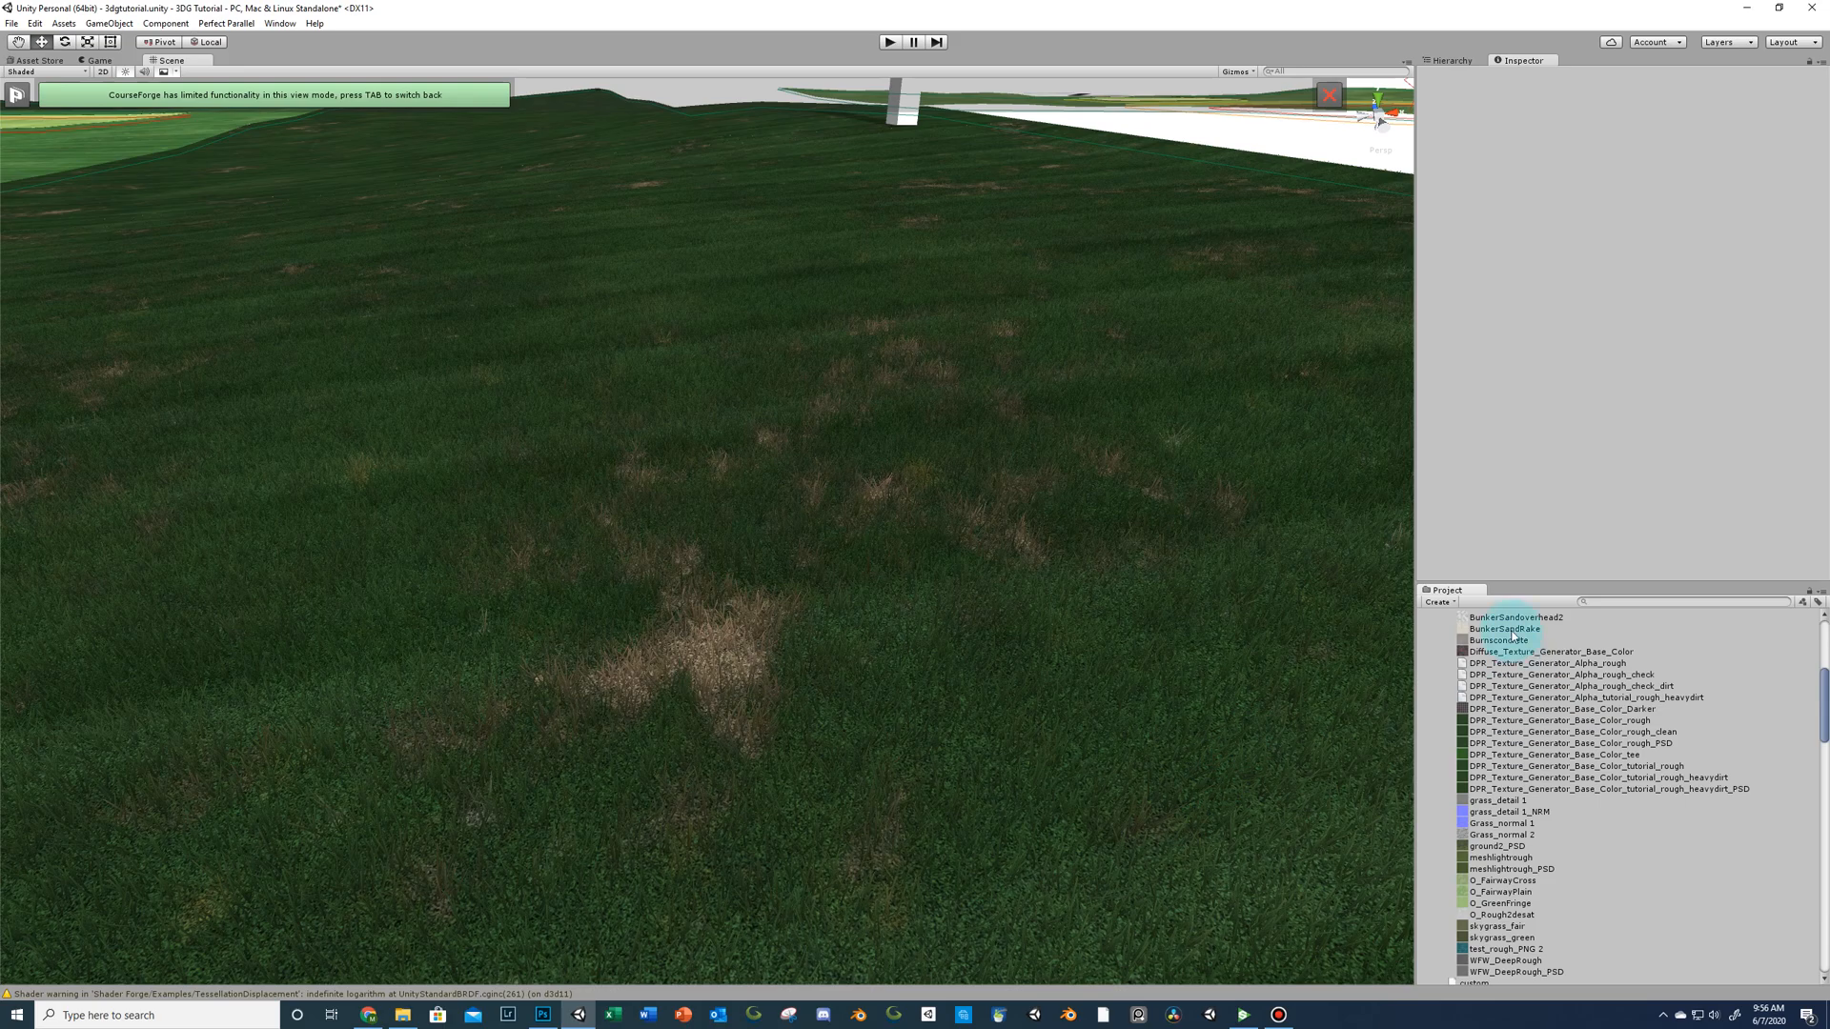
{"action": "left_click", "coordinate": [1160, 474]}
{"action": "left_click", "coordinate": [1160, 474]}
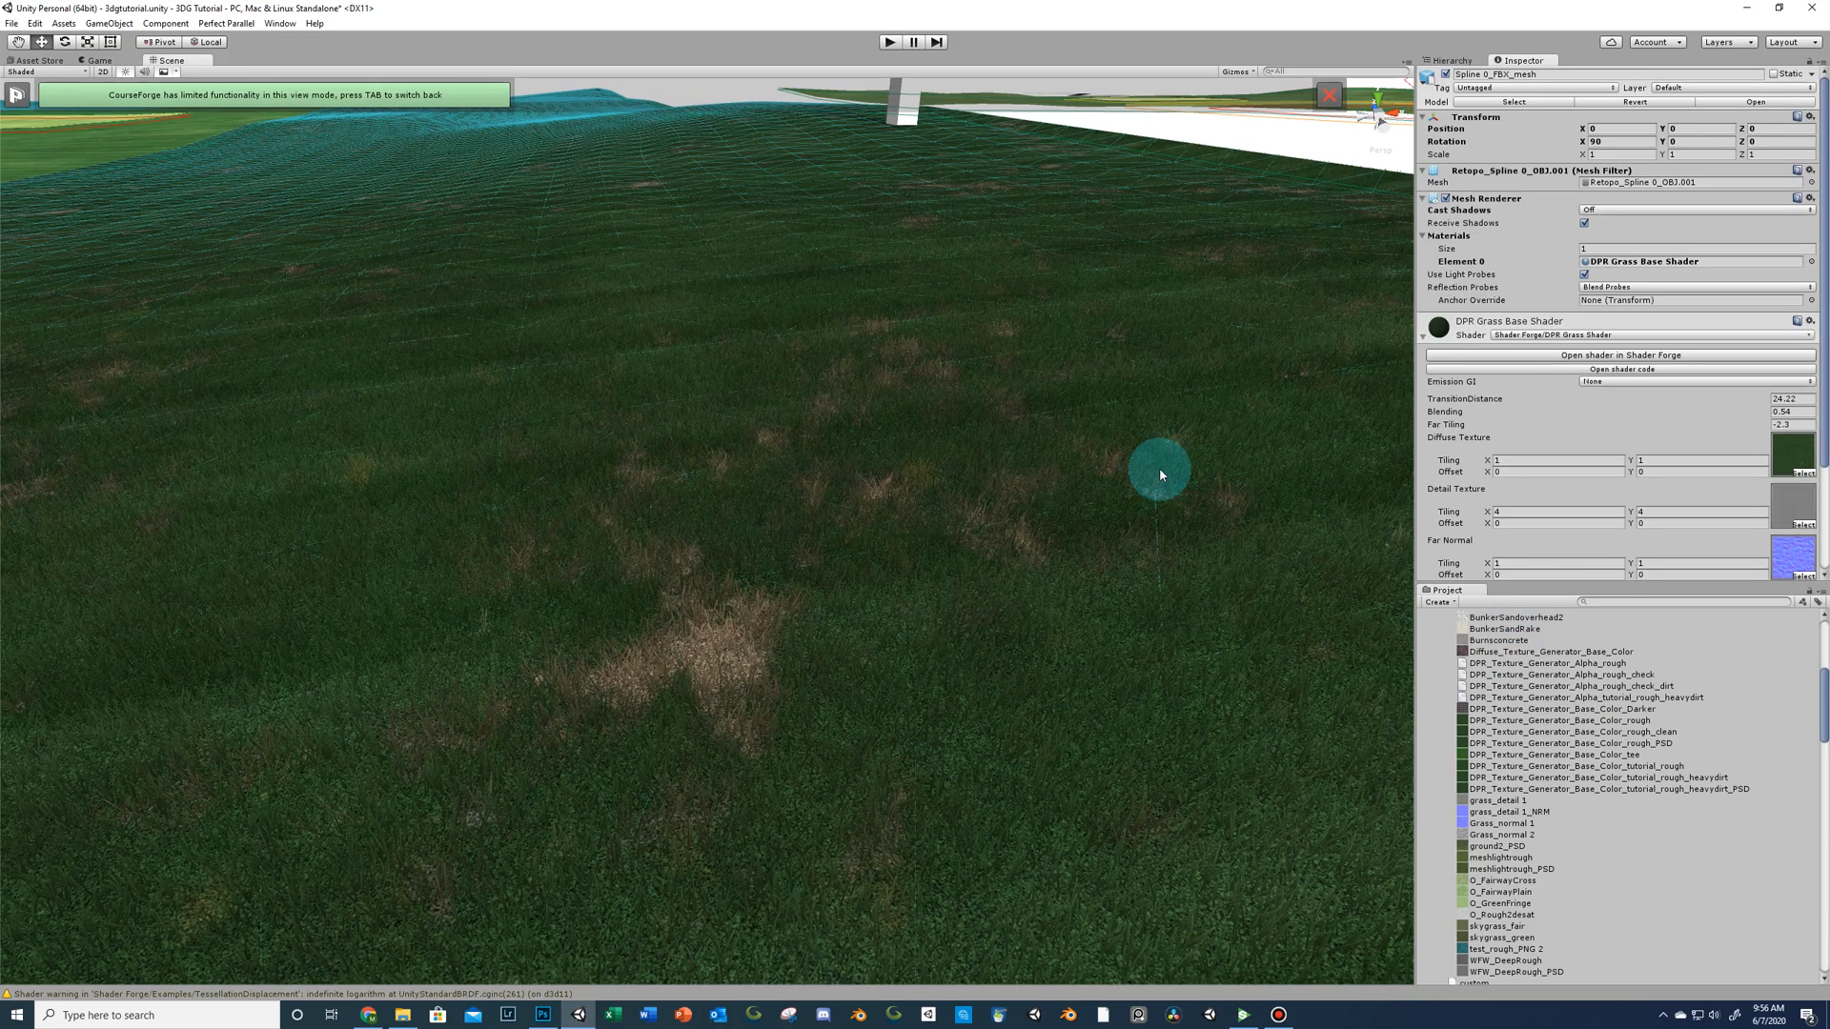
{"action": "left_click", "coordinate": [1311, 384]}
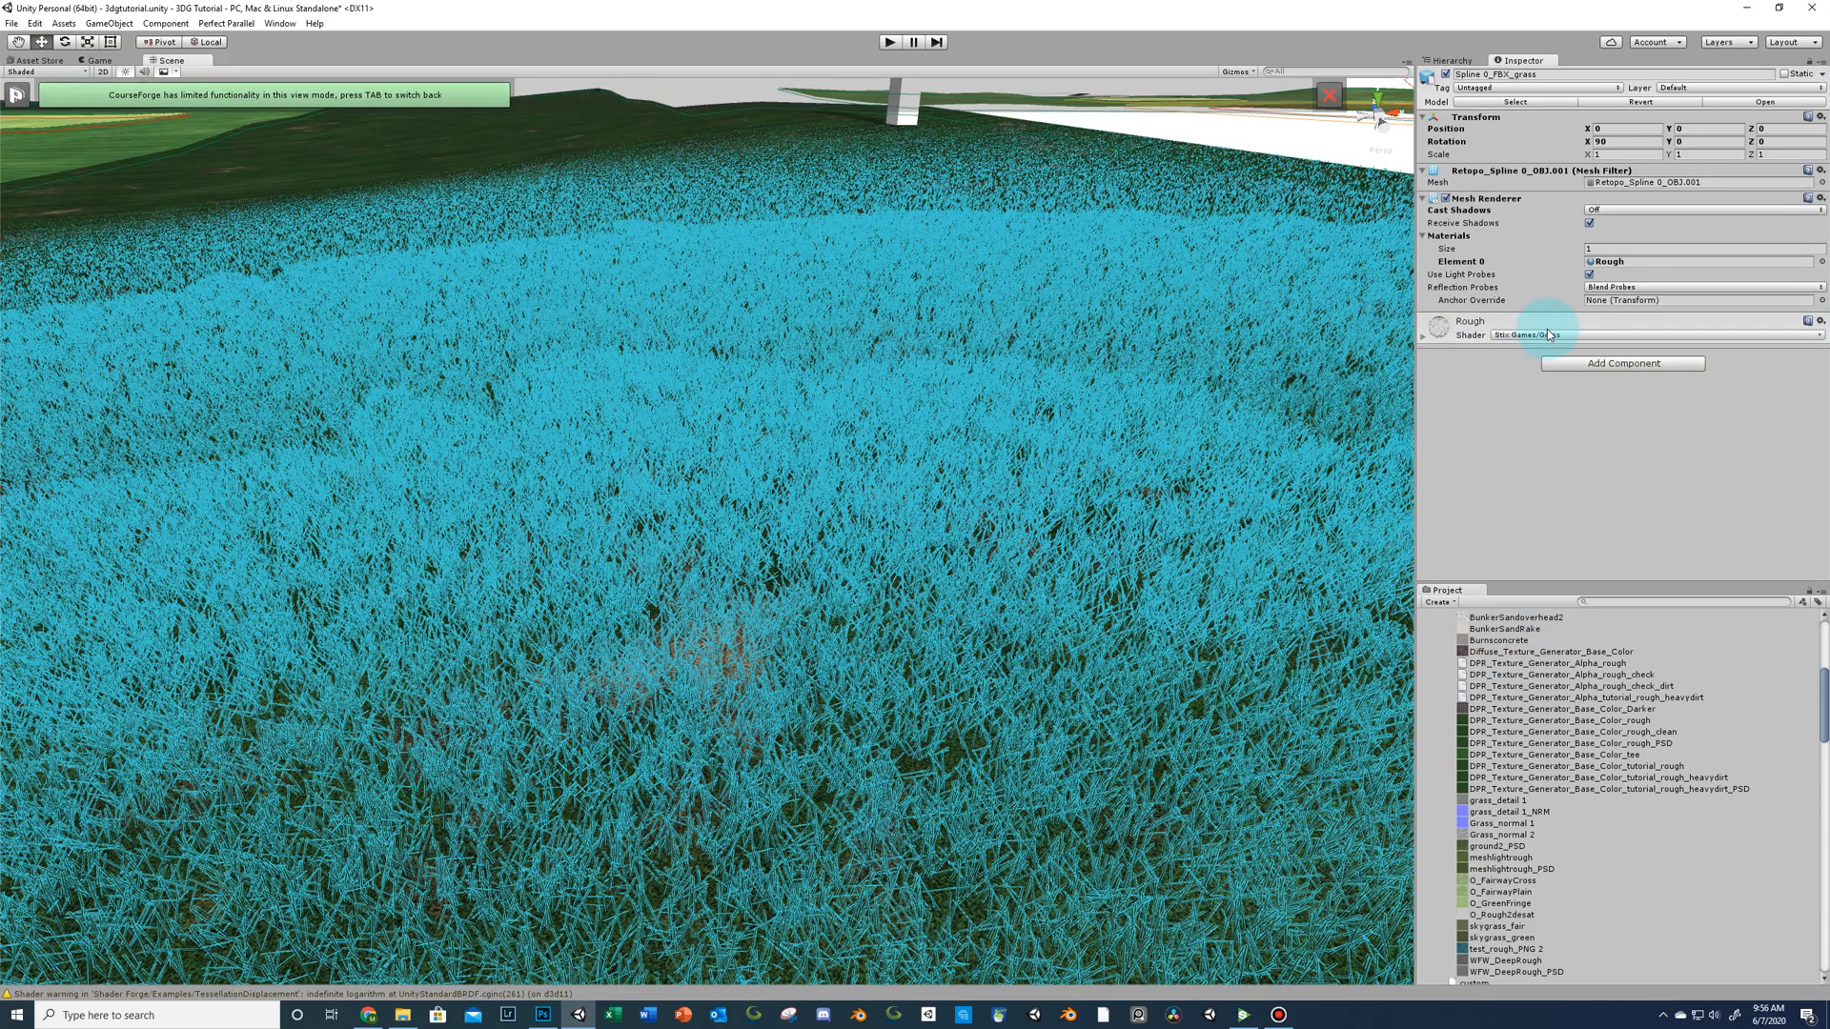
{"action": "left_click", "coordinate": [1594, 263]}
{"action": "left_click", "coordinate": [1480, 980]}
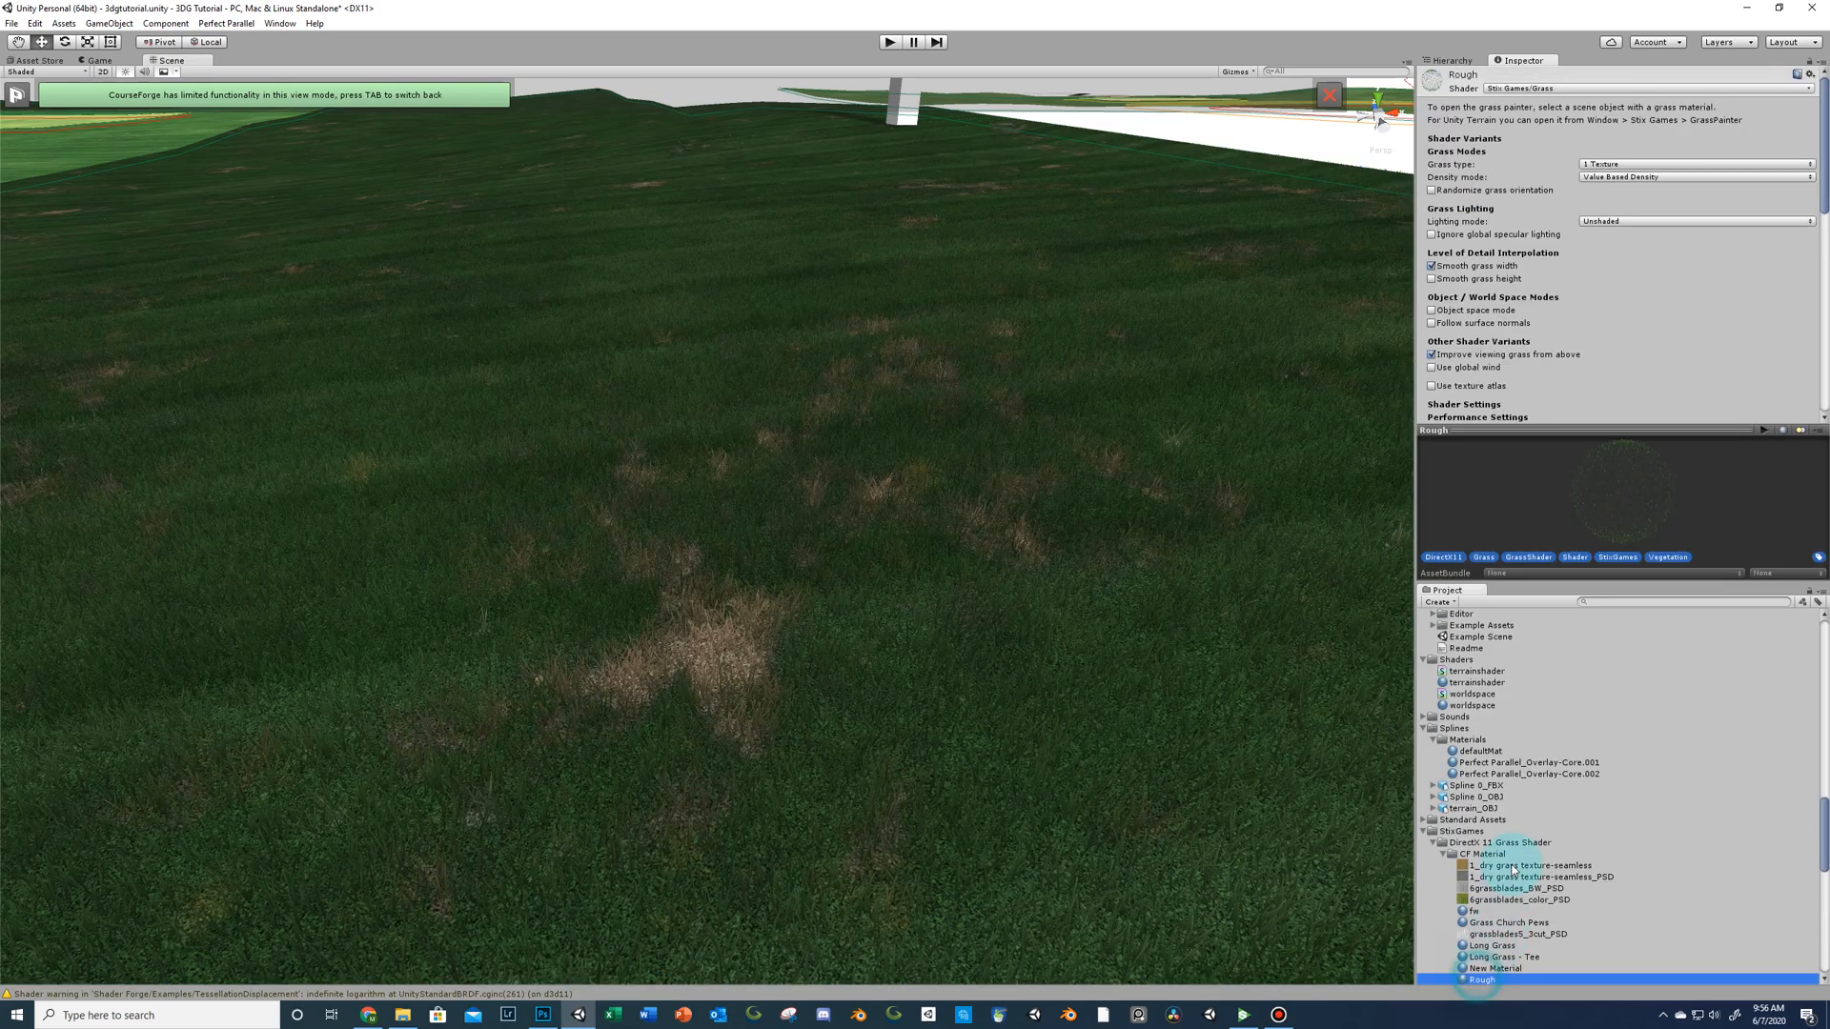
Assign DPR_Texture_Generator_Base_Color_tutorial_rough_heavydirt_PSD as the Rough material's Color Texture (RGB), Height(A).
{"action": "scroll", "coordinate": [1634, 400], "scroll_direction": "down", "scroll_amount": 10}
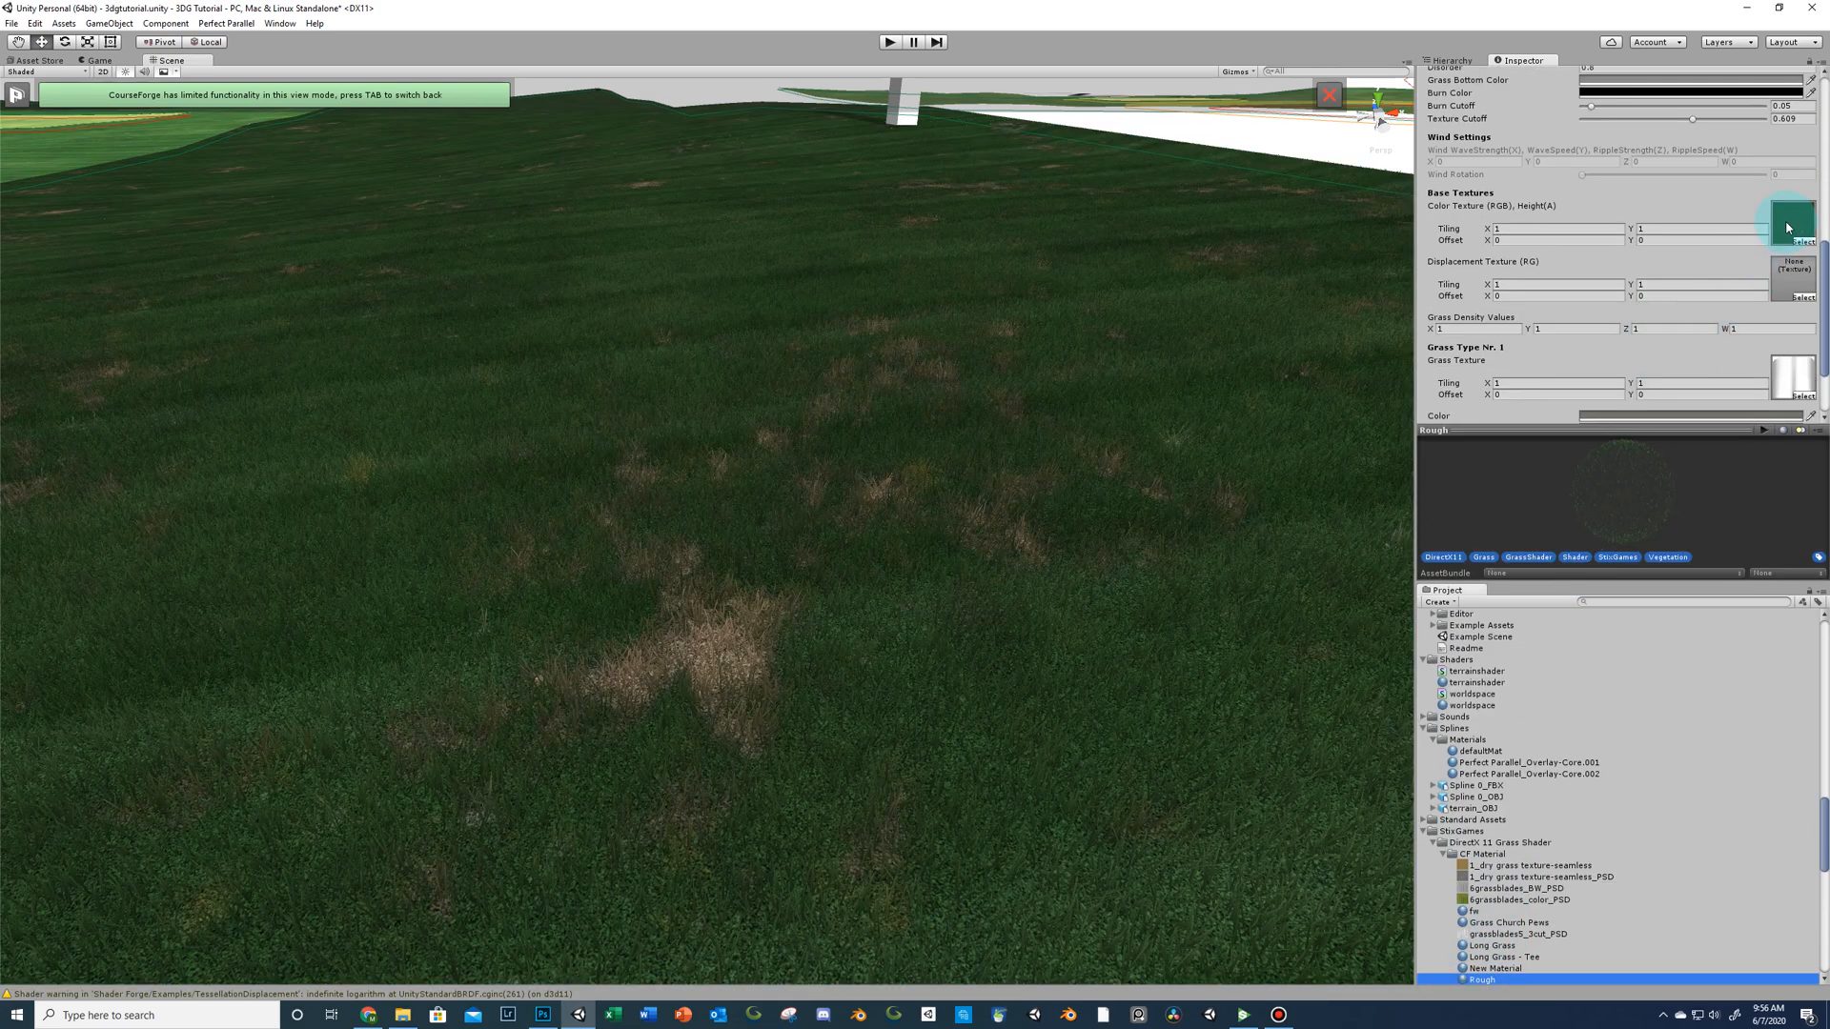
{"action": "left_click", "coordinate": [1786, 229]}
{"action": "left_click_drag", "start_coordinate": [1656, 631], "coordinate": [1792, 225]}
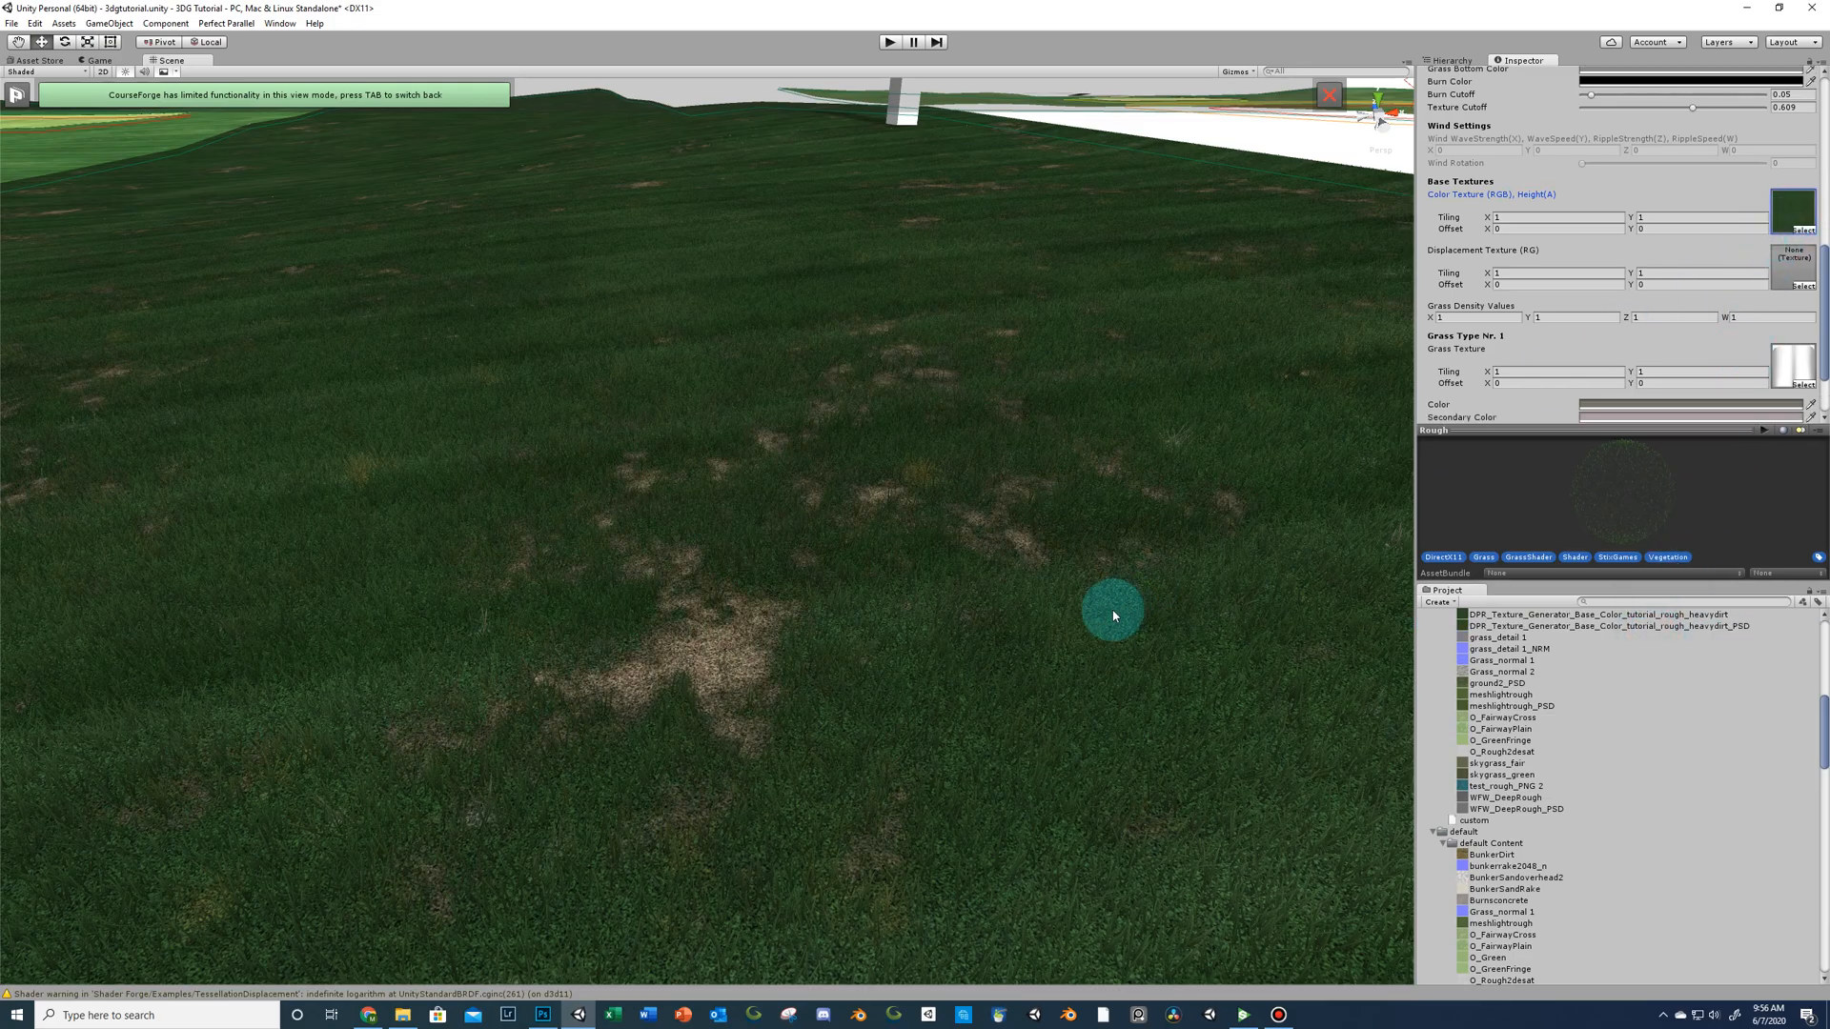
Examine the rough grass and its dirt patches up close from a low viewpoint in the scene.
{"action": "right_click_drag", "start_coordinate": [1067, 648], "coordinate": [541, 677]}
{"action": "key", "text": "w"}
{"action": "key", "text": "s"}
{"action": "key", "text": "s"}
{"action": "key", "text": "w"}
{"action": "mouse_move", "coordinate": [508, 673]}
{"action": "right_mouse_down"}
{"action": "mouse_move", "coordinate": [459, 668]}
{"action": "mouse_move", "coordinate": [534, 667]}
{"action": "right_mouse_up"}
{"action": "right_click_drag", "start_coordinate": [703, 657], "coordinate": [673, 648]}
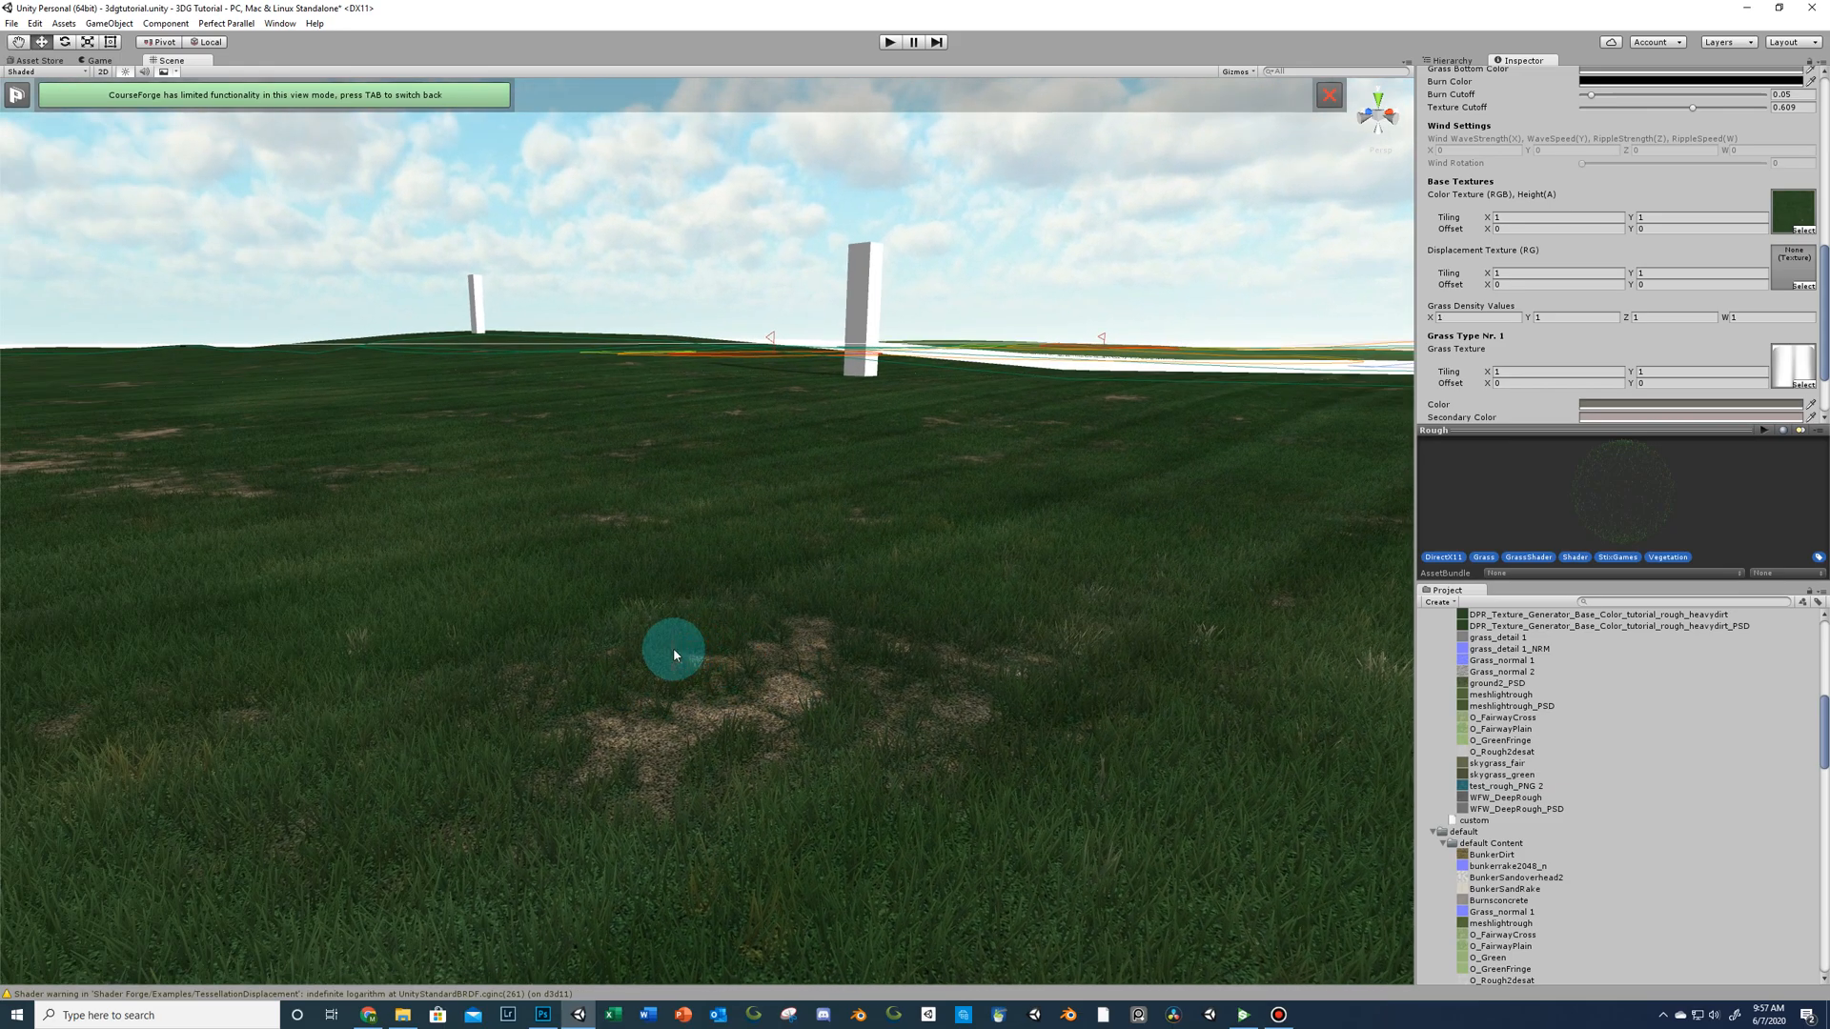